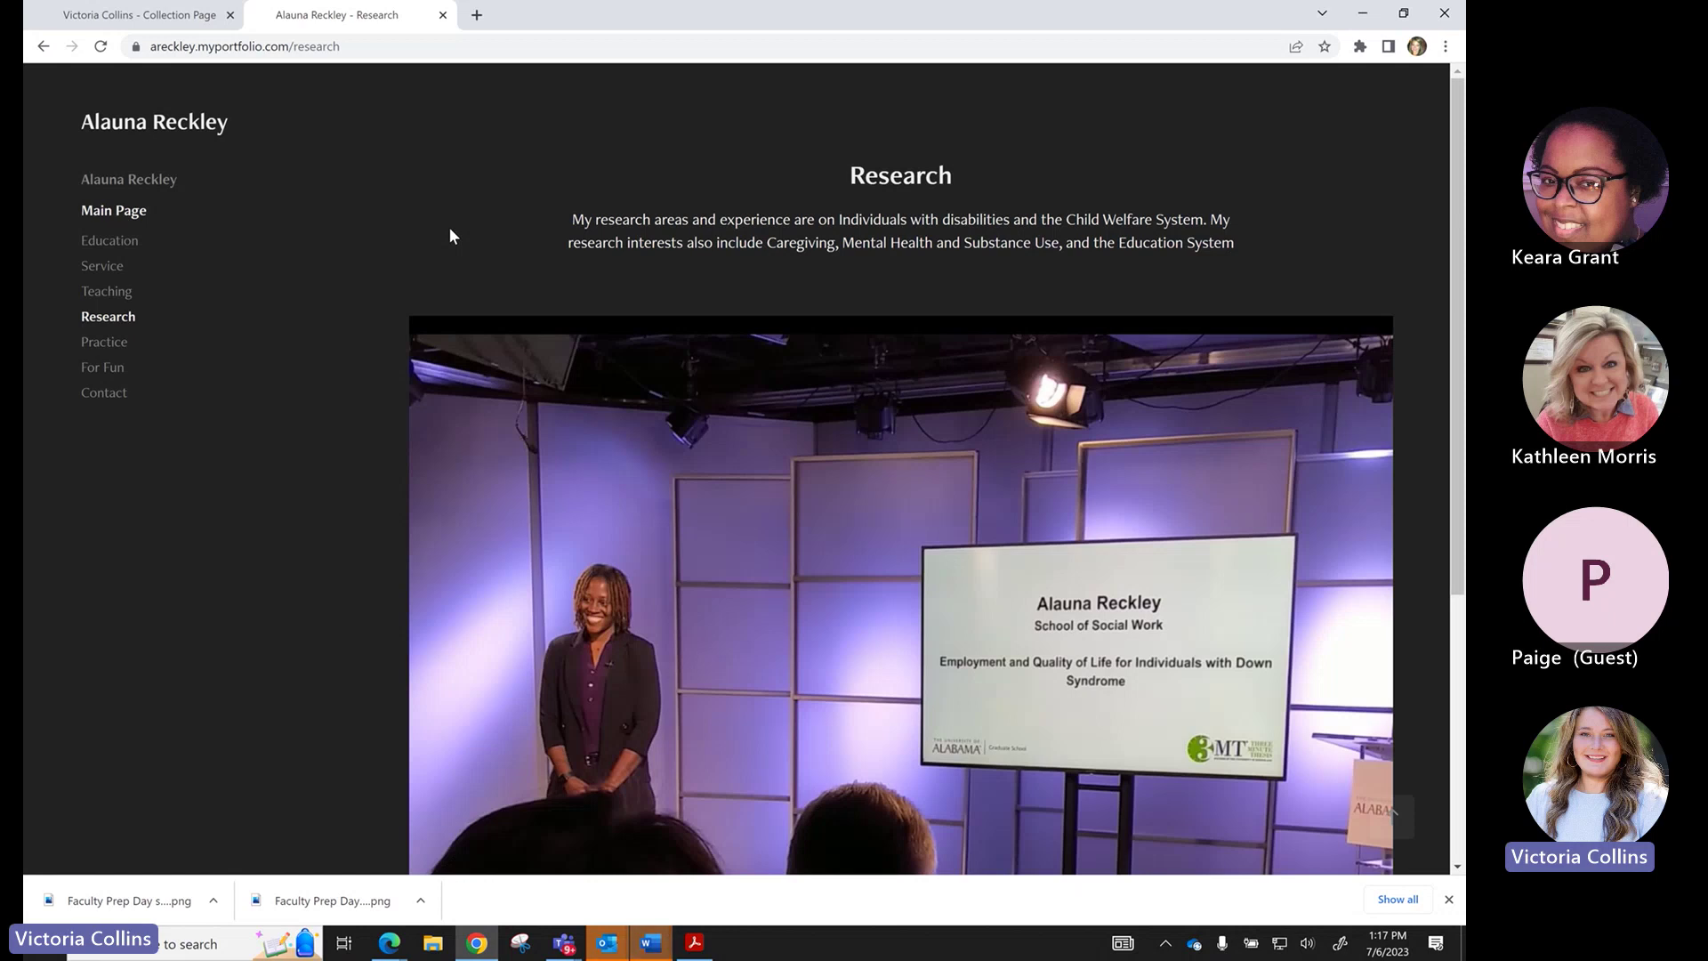
Load portfolio.adobe.com in a new browser tab.
{"action": "left_click", "coordinate": [482, 24]}
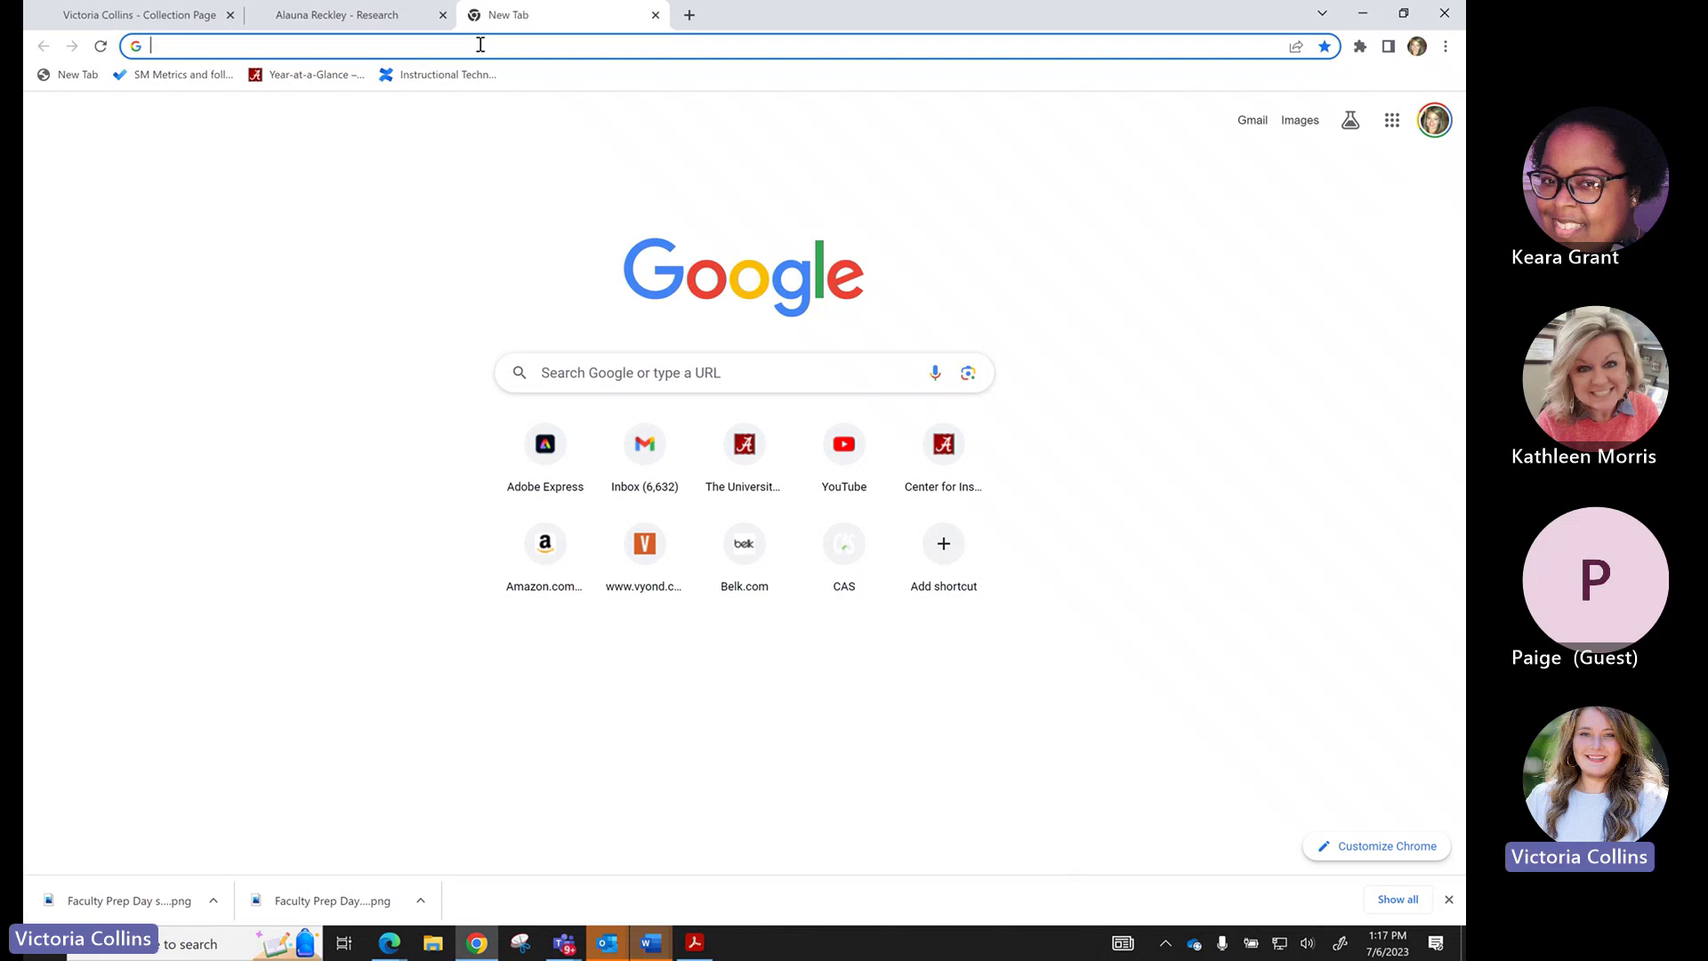
{"action": "type", "text": "portfolio.adobe.com"}
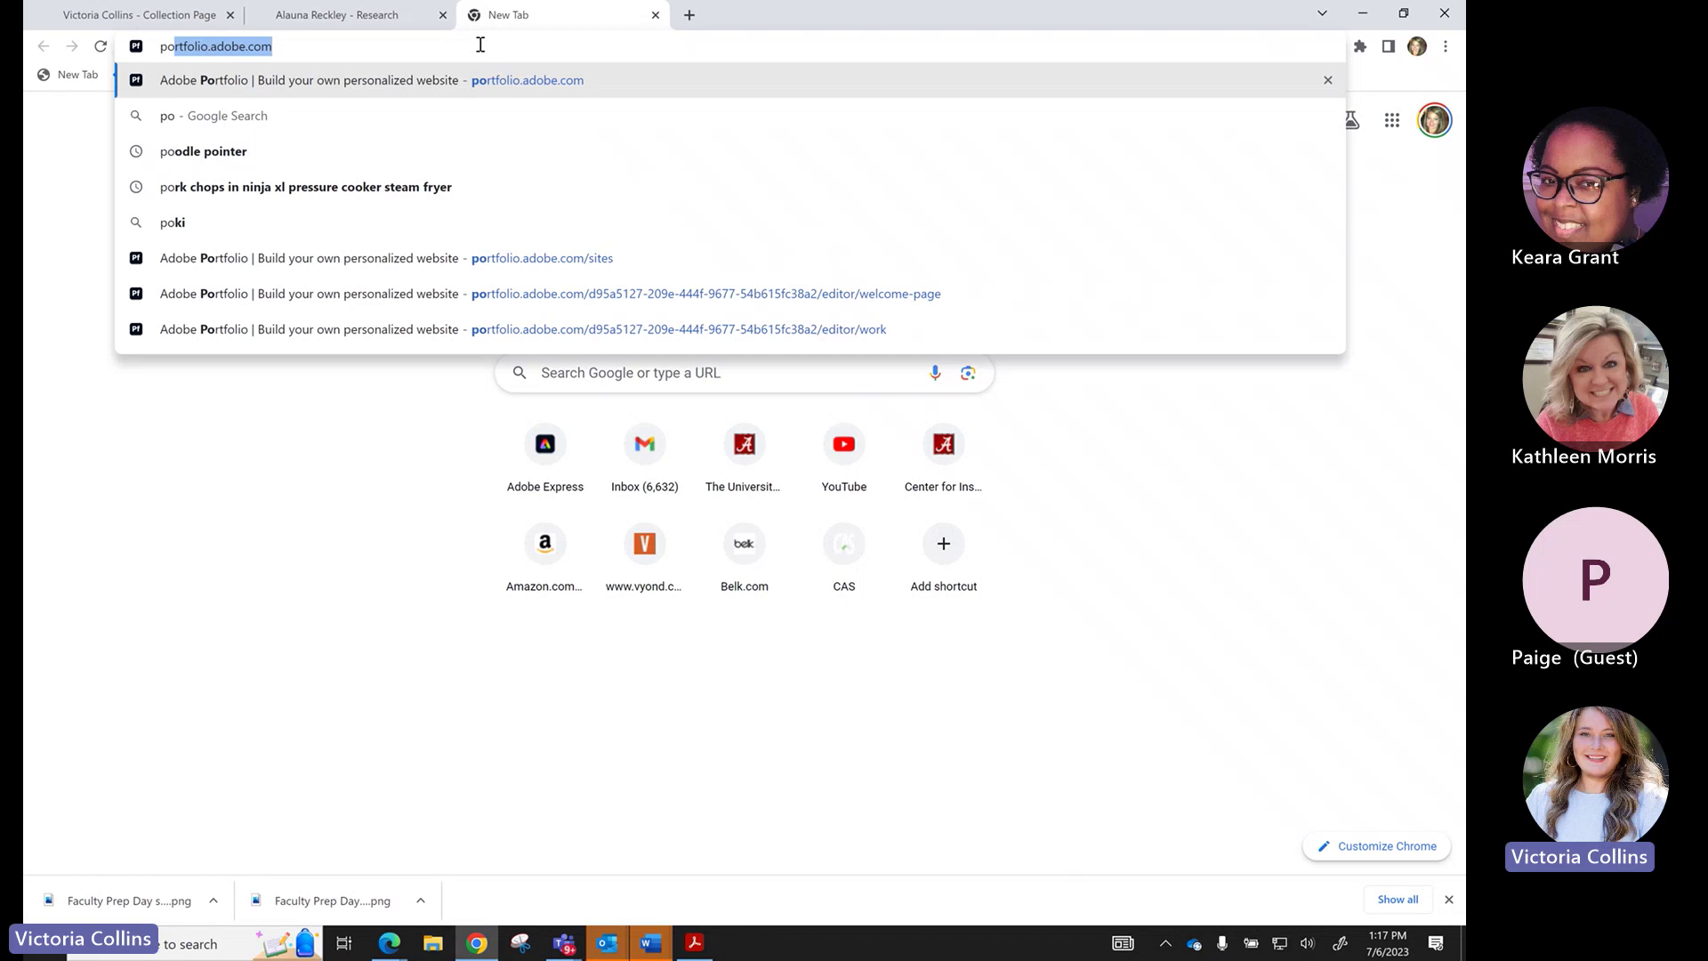
{"action": "key", "text": "Return"}
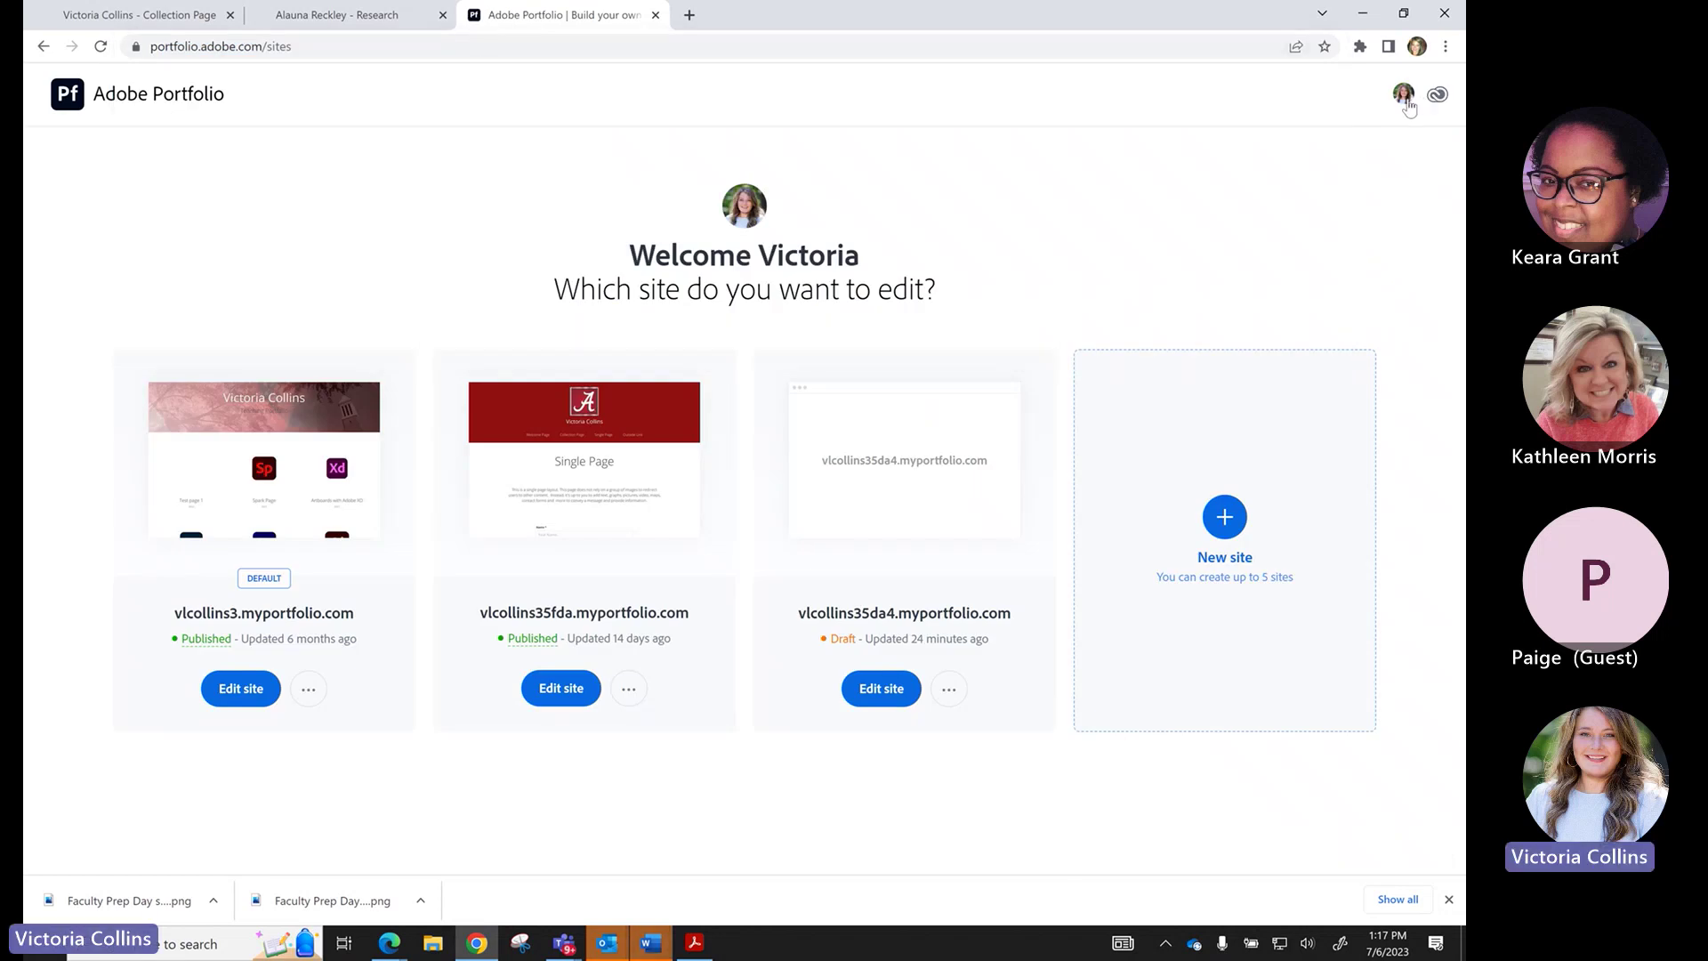
Sign out of the current Adobe Portfolio account from the profile menu.
{"action": "left_click", "coordinate": [1404, 95]}
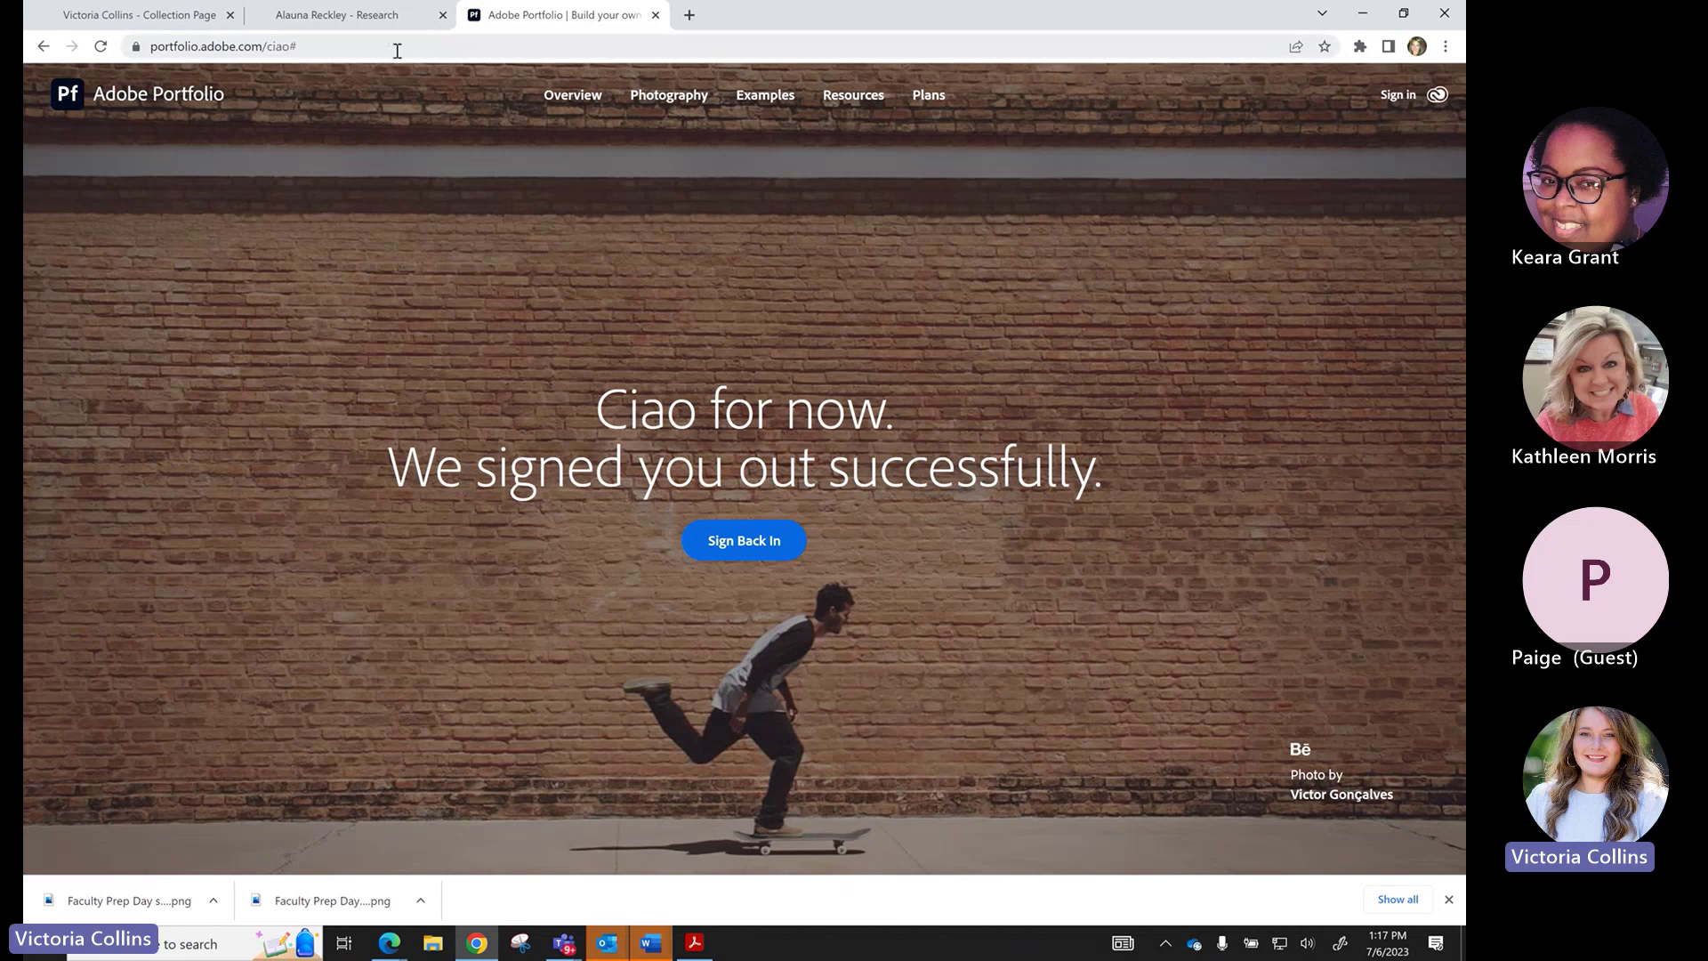
{"action": "left_click", "coordinate": [395, 49]}
{"action": "left_click", "coordinate": [279, 53]}
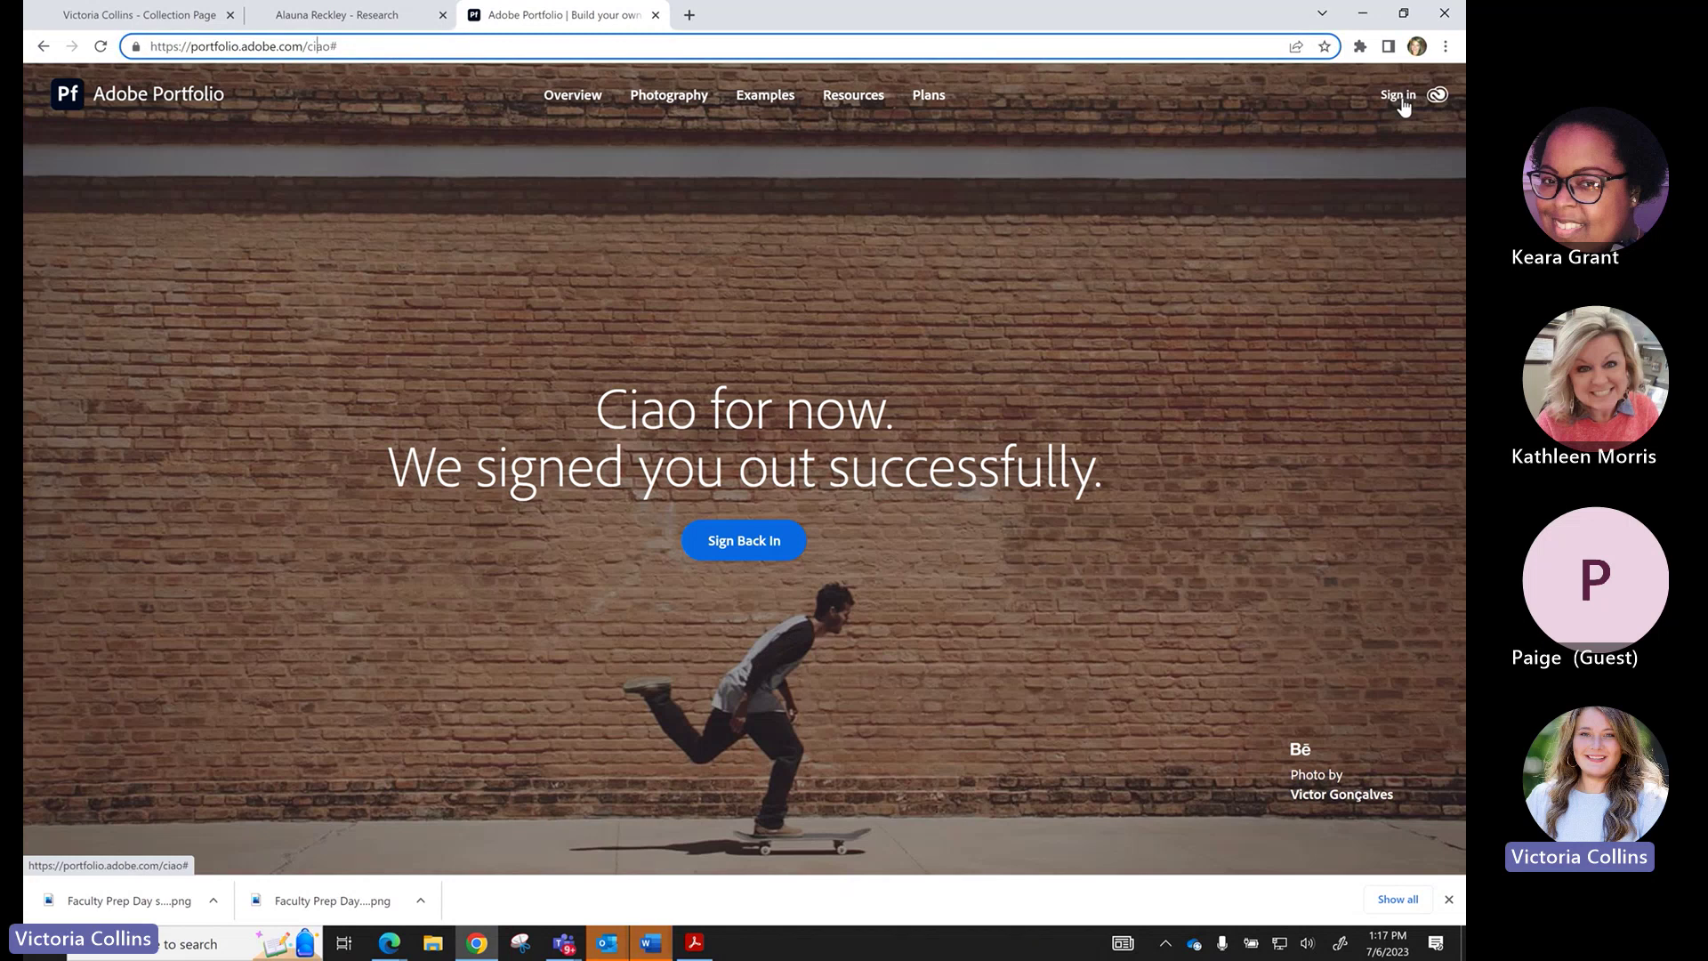
Sign in with the university email address, replacing the autofilled one, and continue.
{"action": "left_click", "coordinate": [1403, 105]}
{"action": "key", "text": "ctrl+a"}
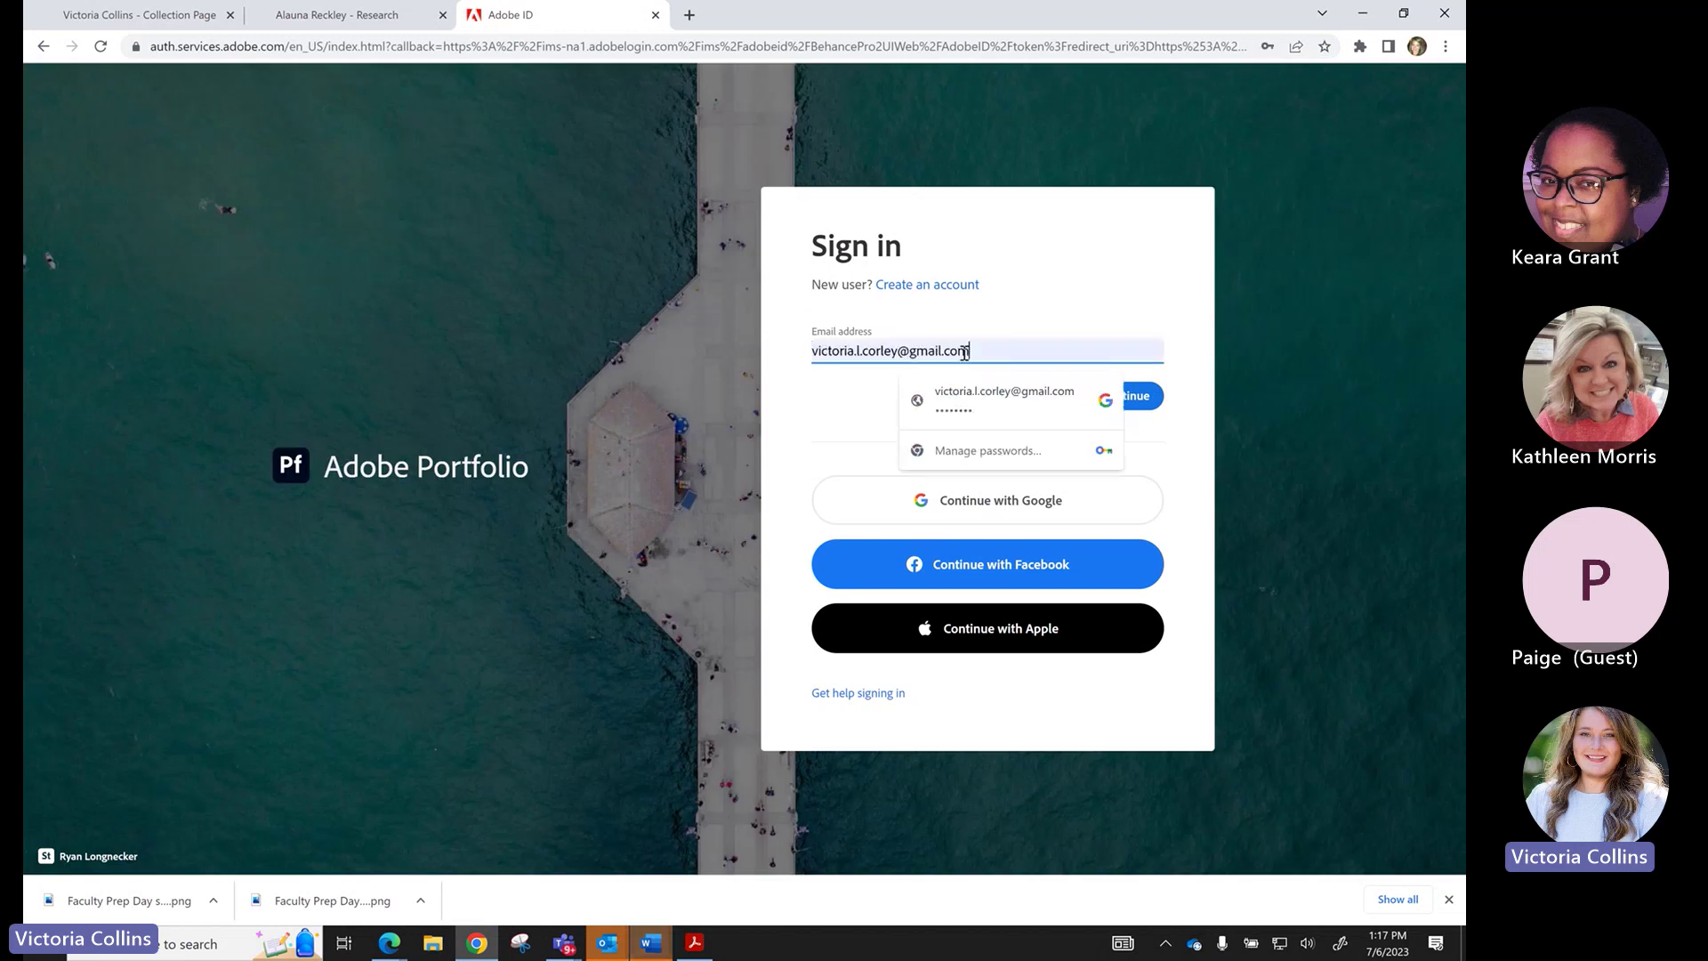
{"action": "key", "text": "BackSpace"}
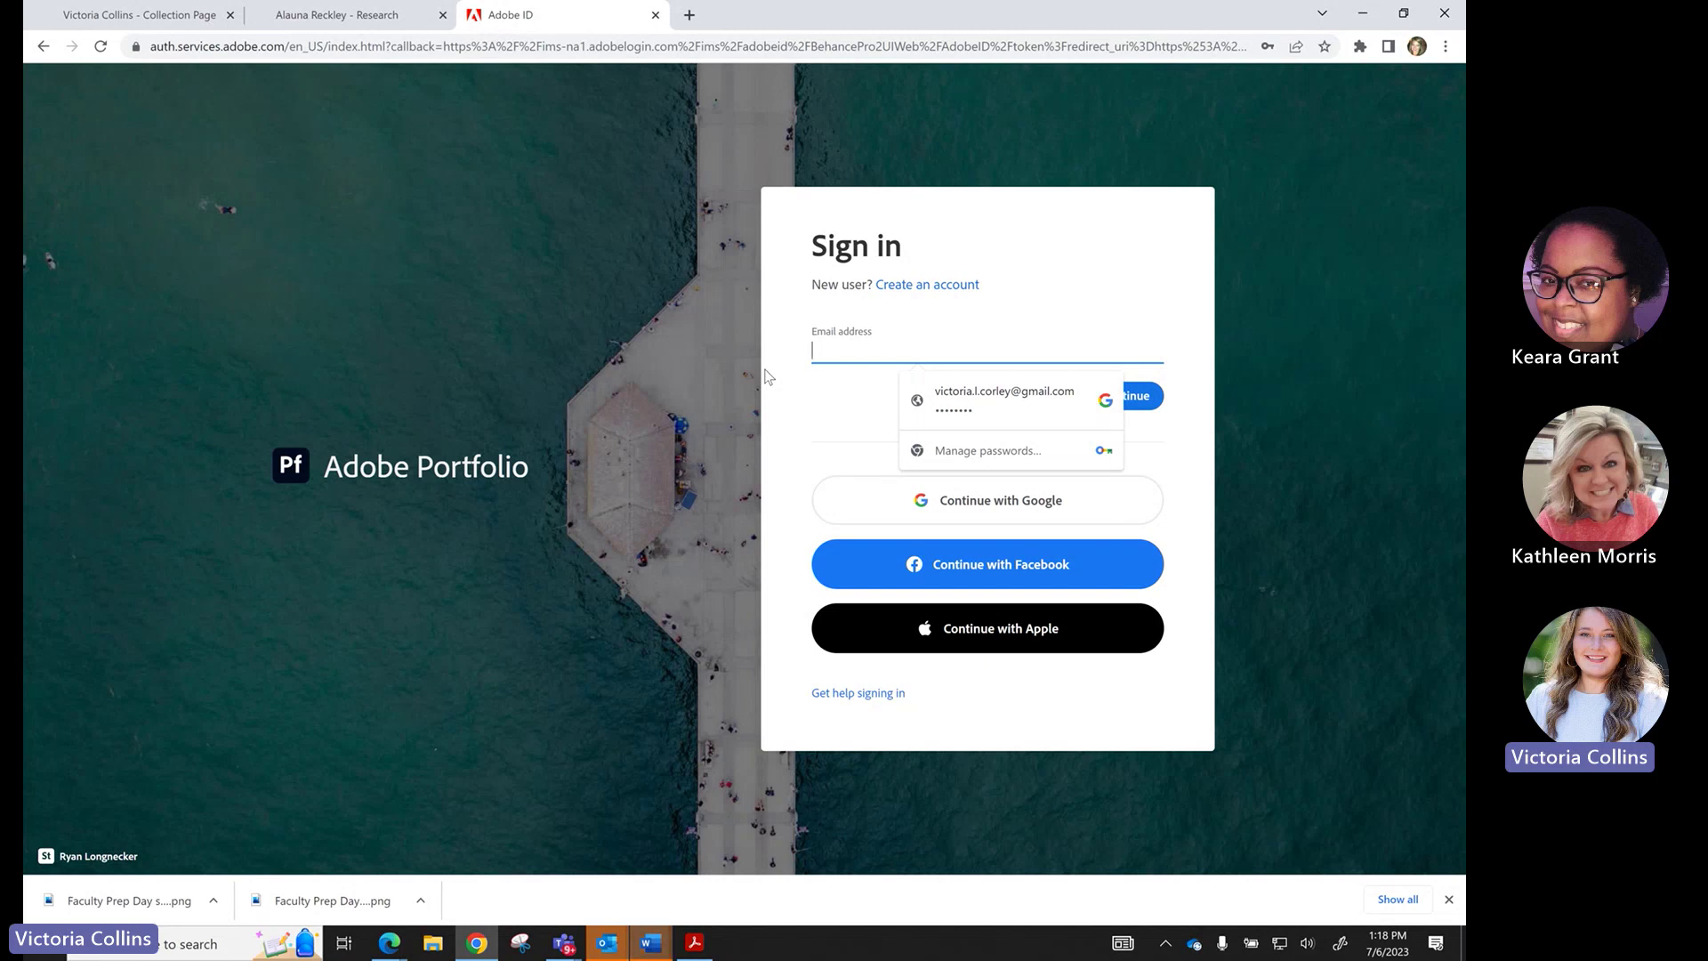
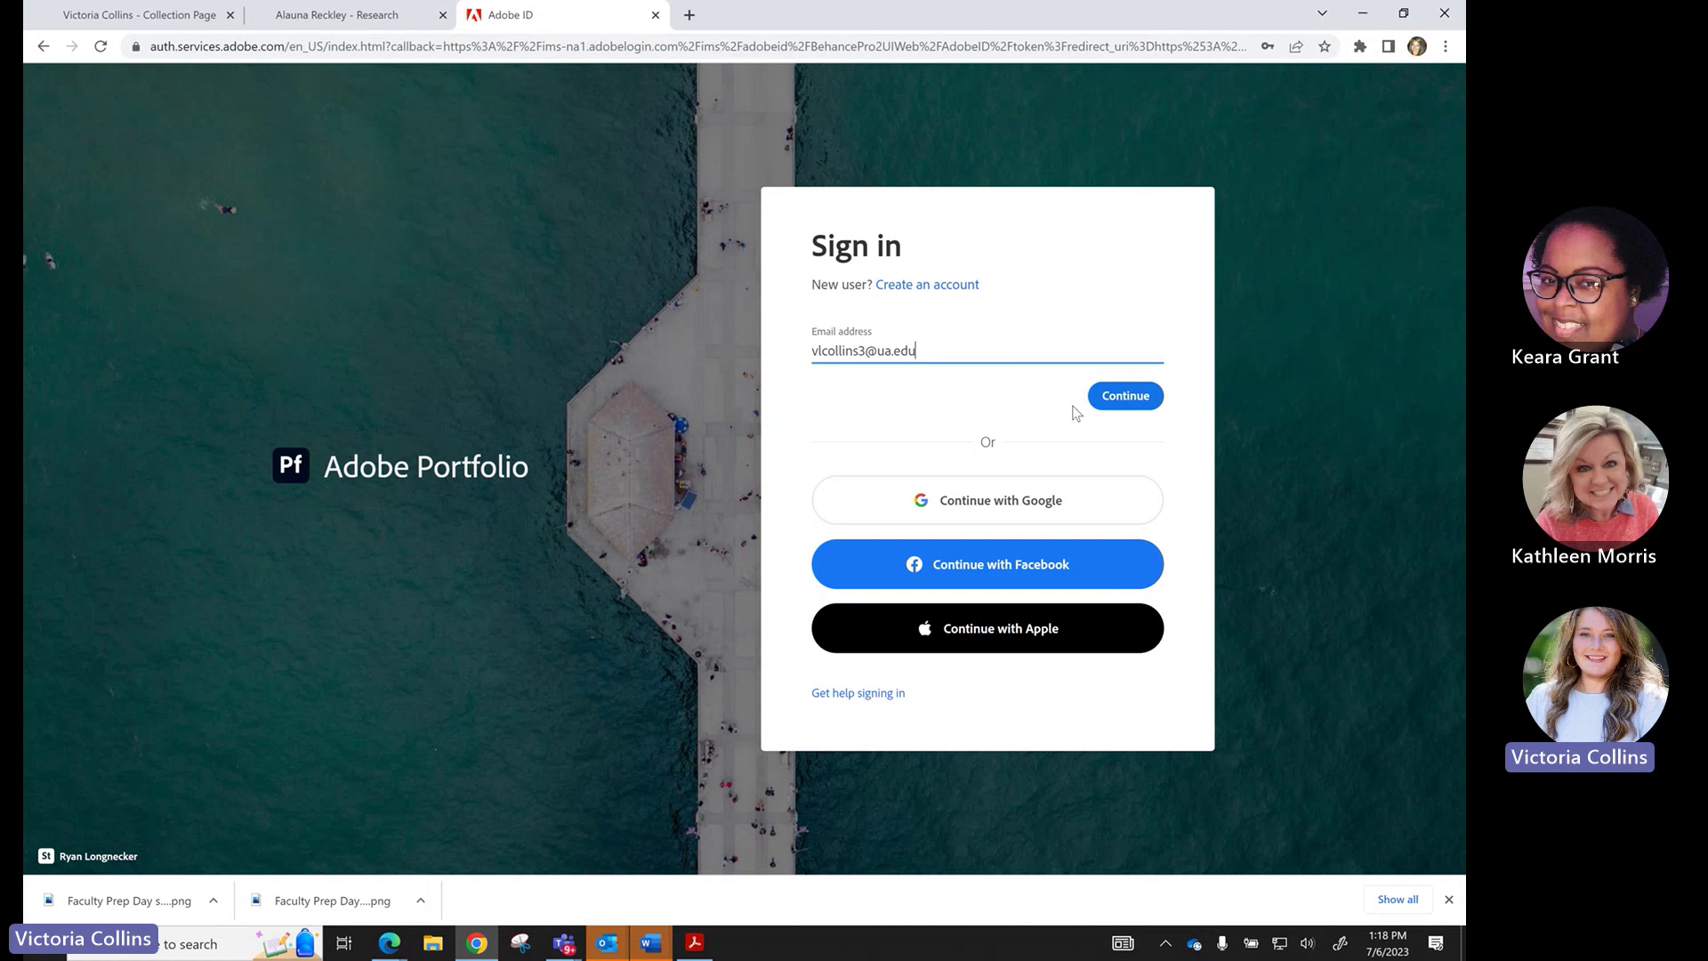
{"action": "left_click", "coordinate": [1118, 394]}
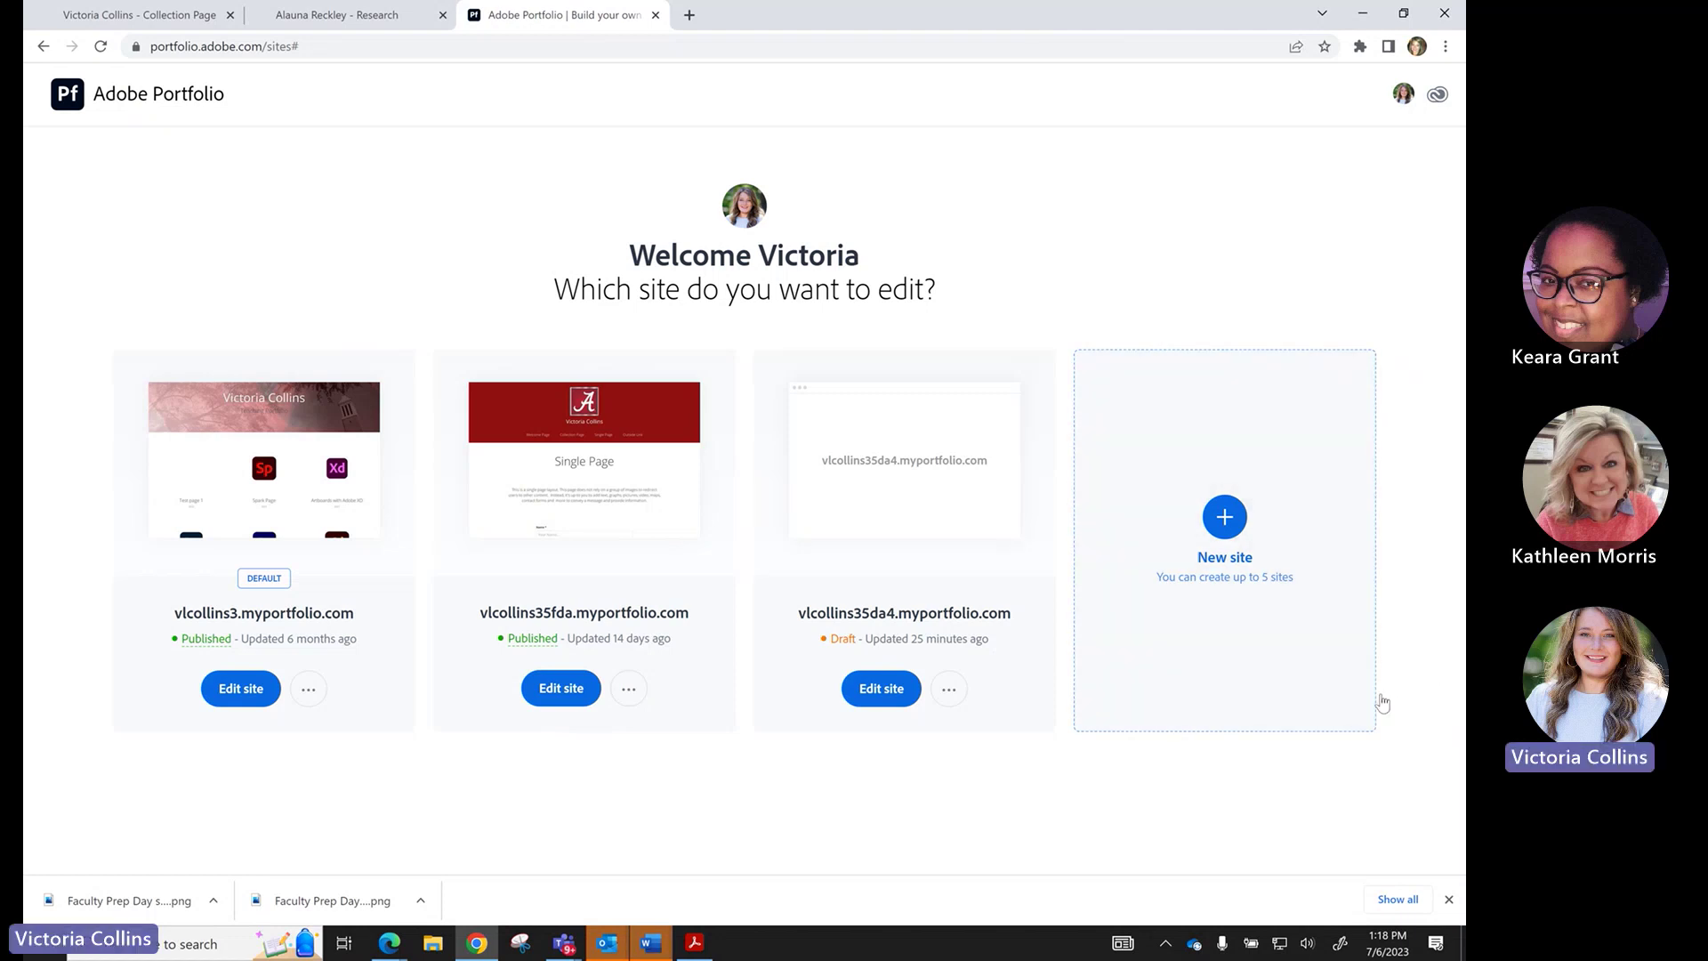
Choose the New site card to bring up the theme gallery.
{"action": "left_click", "coordinate": [1232, 529]}
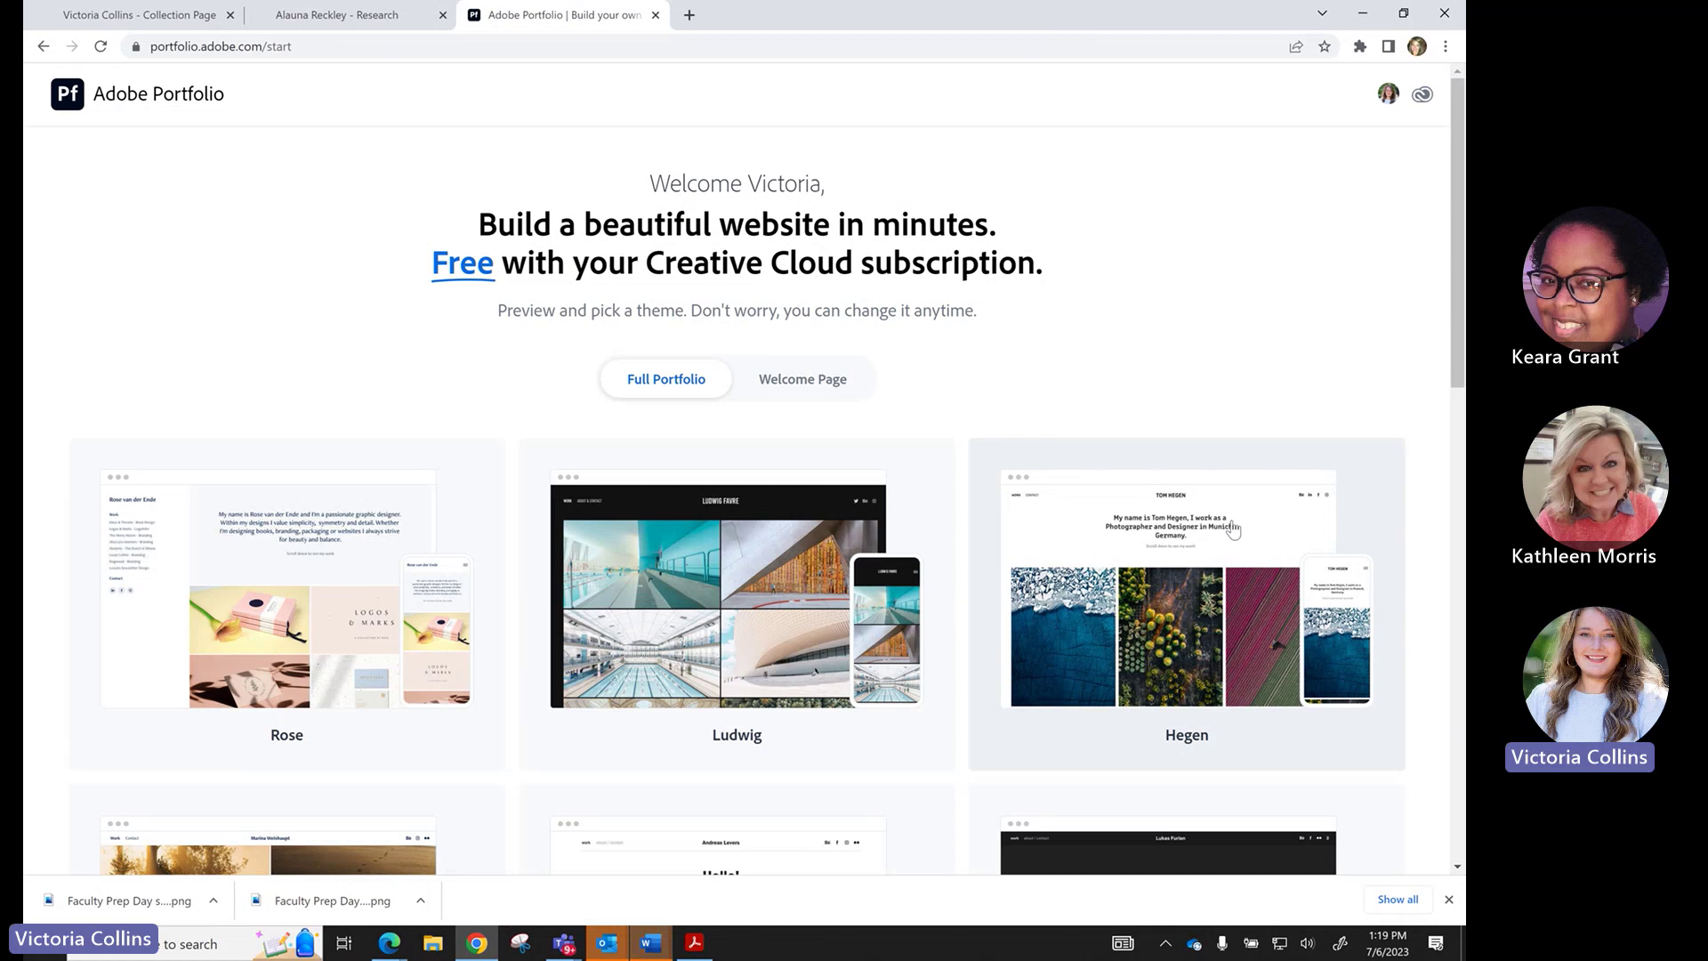
Browse the theme gallery and open the full preview of the Mercedes theme.
{"action": "scroll", "coordinate": [1232, 530], "scroll_direction": "down", "scroll_amount": 8}
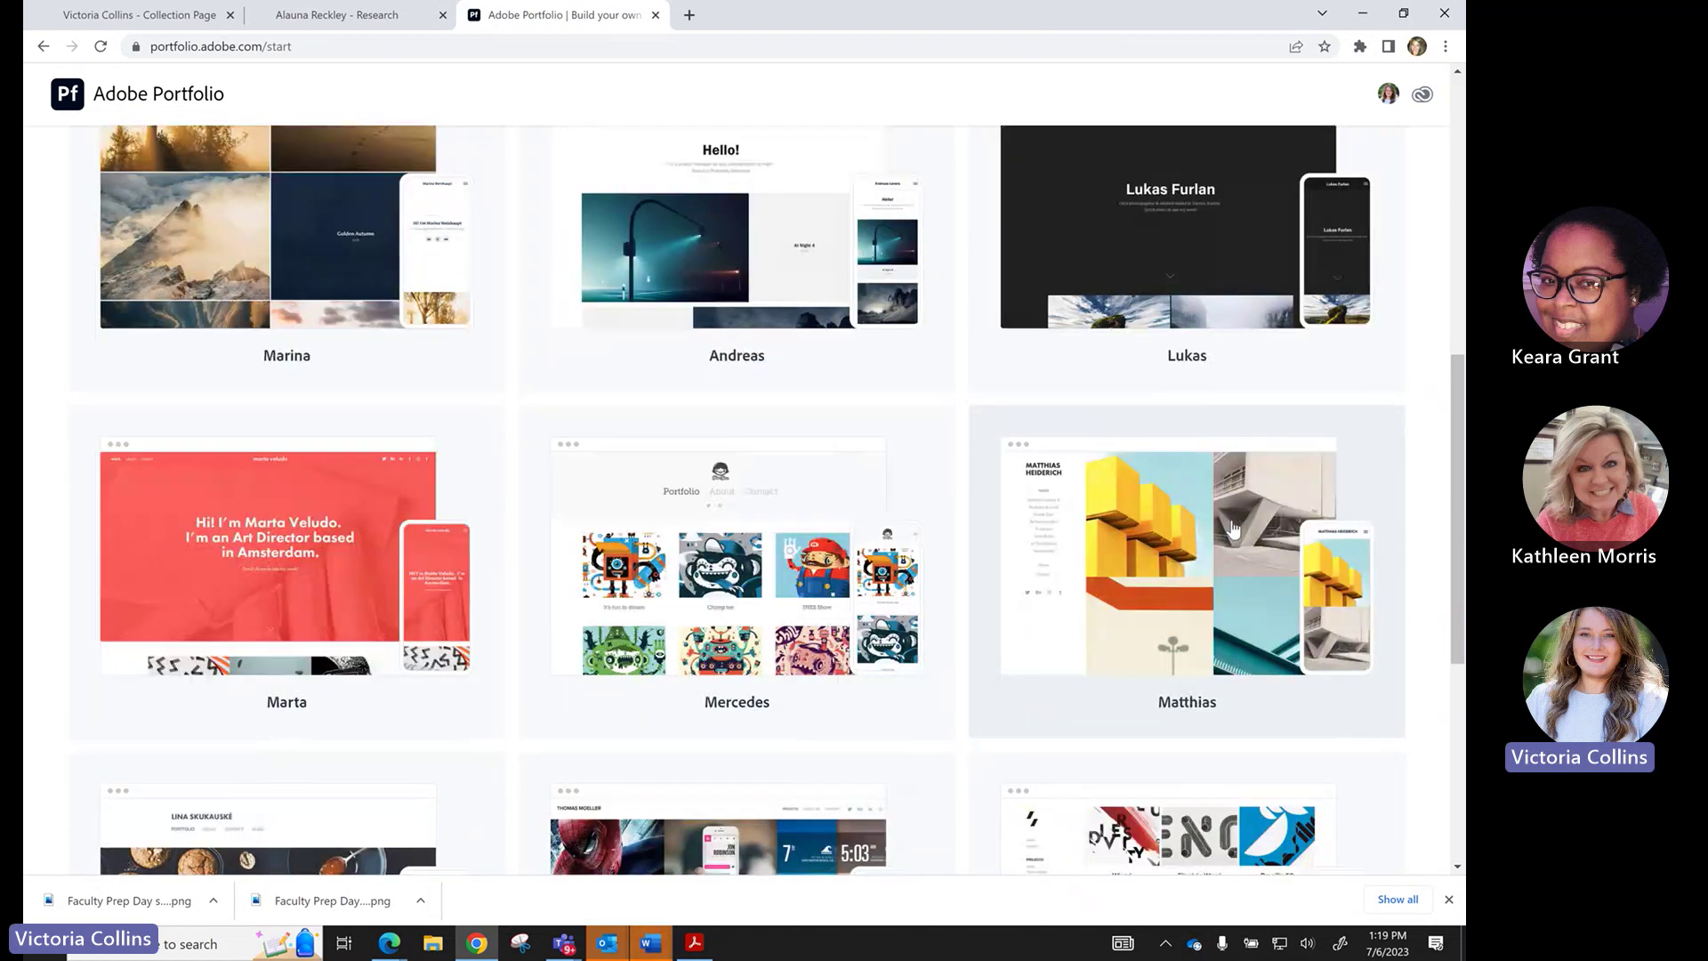
{"action": "scroll", "coordinate": [1232, 530], "scroll_direction": "up", "scroll_amount": 2}
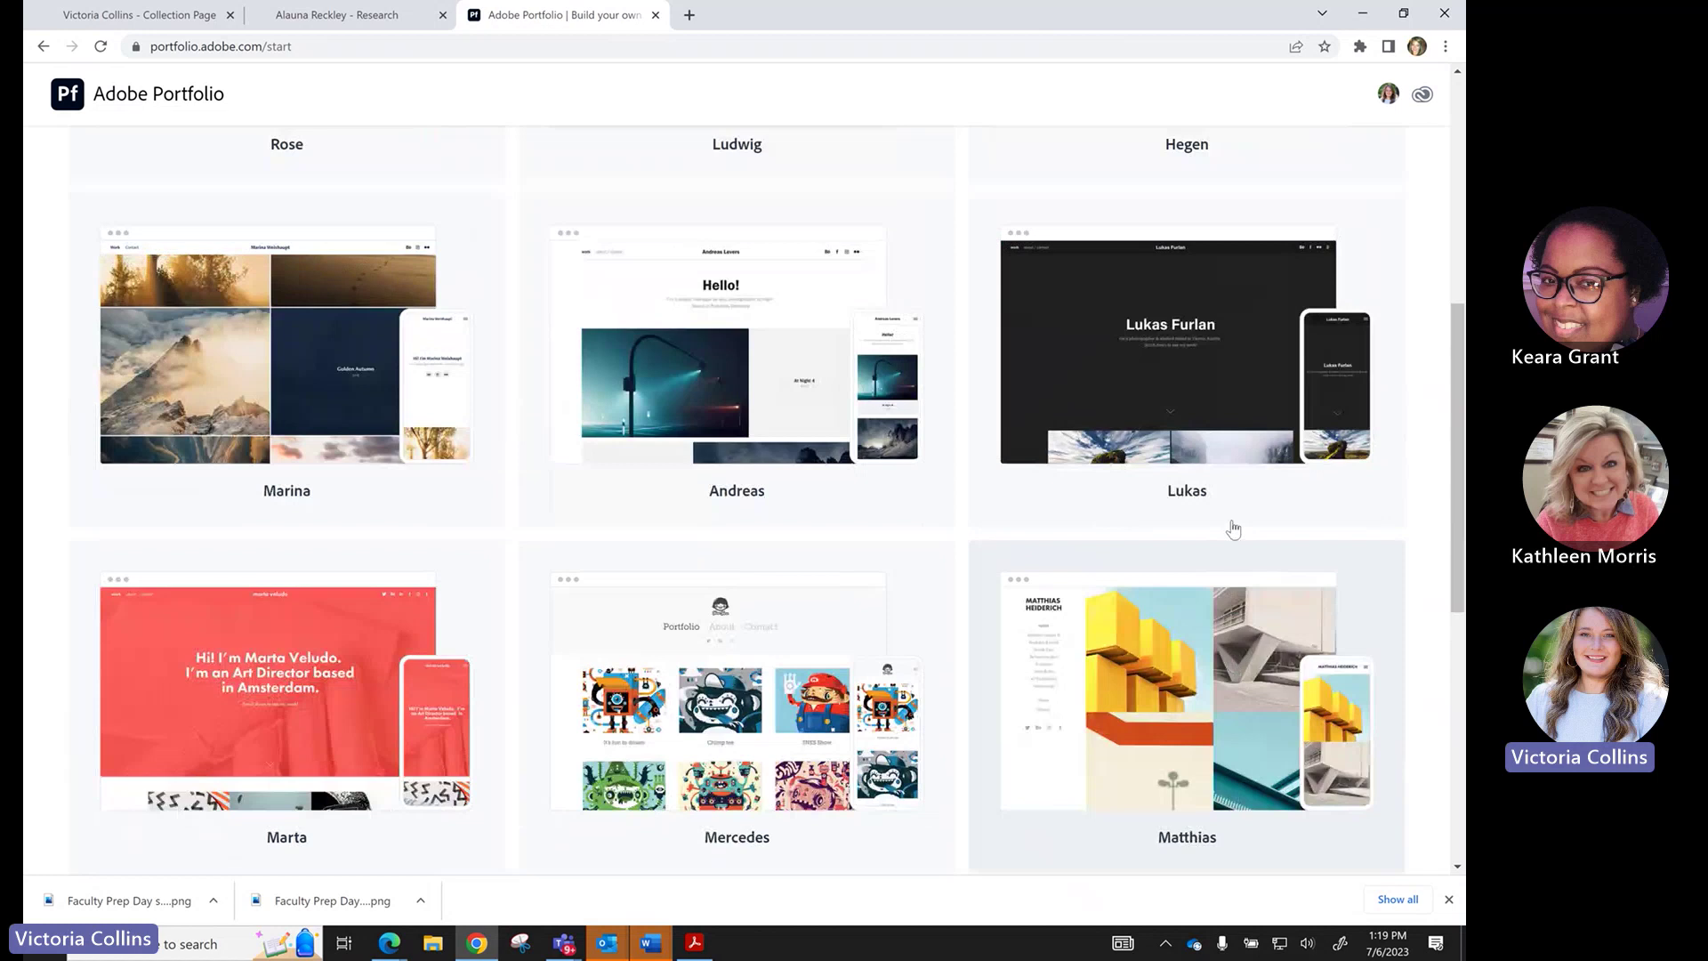
{"action": "scroll", "coordinate": [1232, 530], "scroll_direction": "up", "scroll_amount": 1}
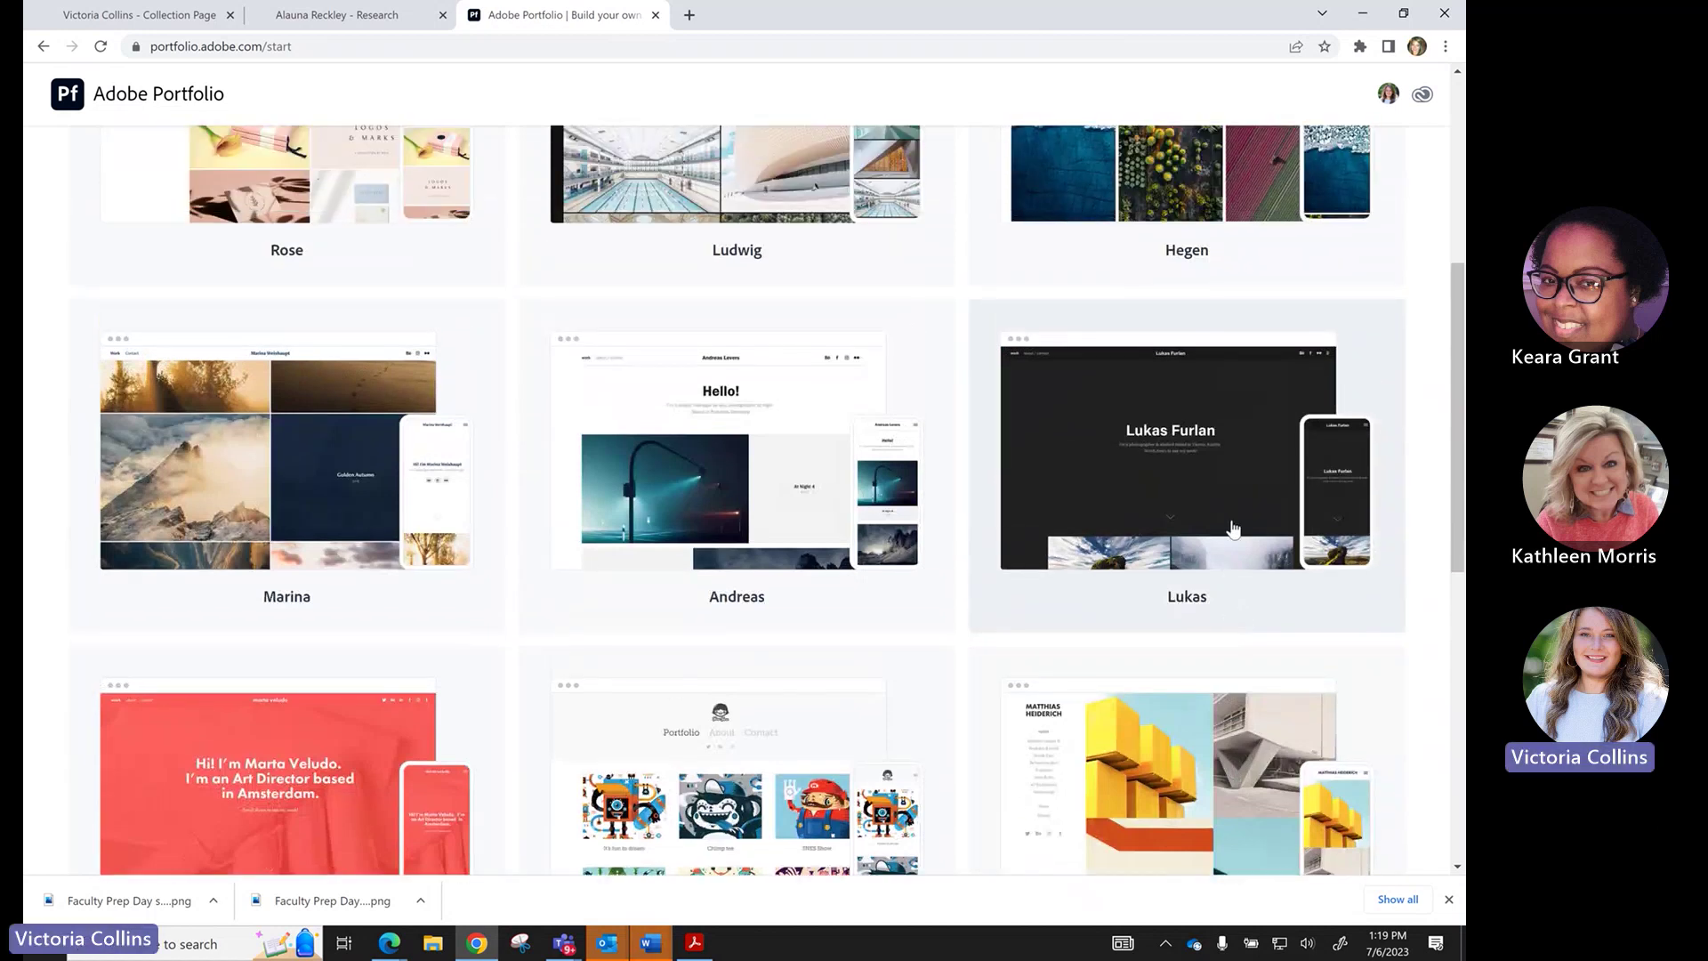
{"action": "scroll", "coordinate": [1232, 530], "scroll_direction": "up", "scroll_amount": 3}
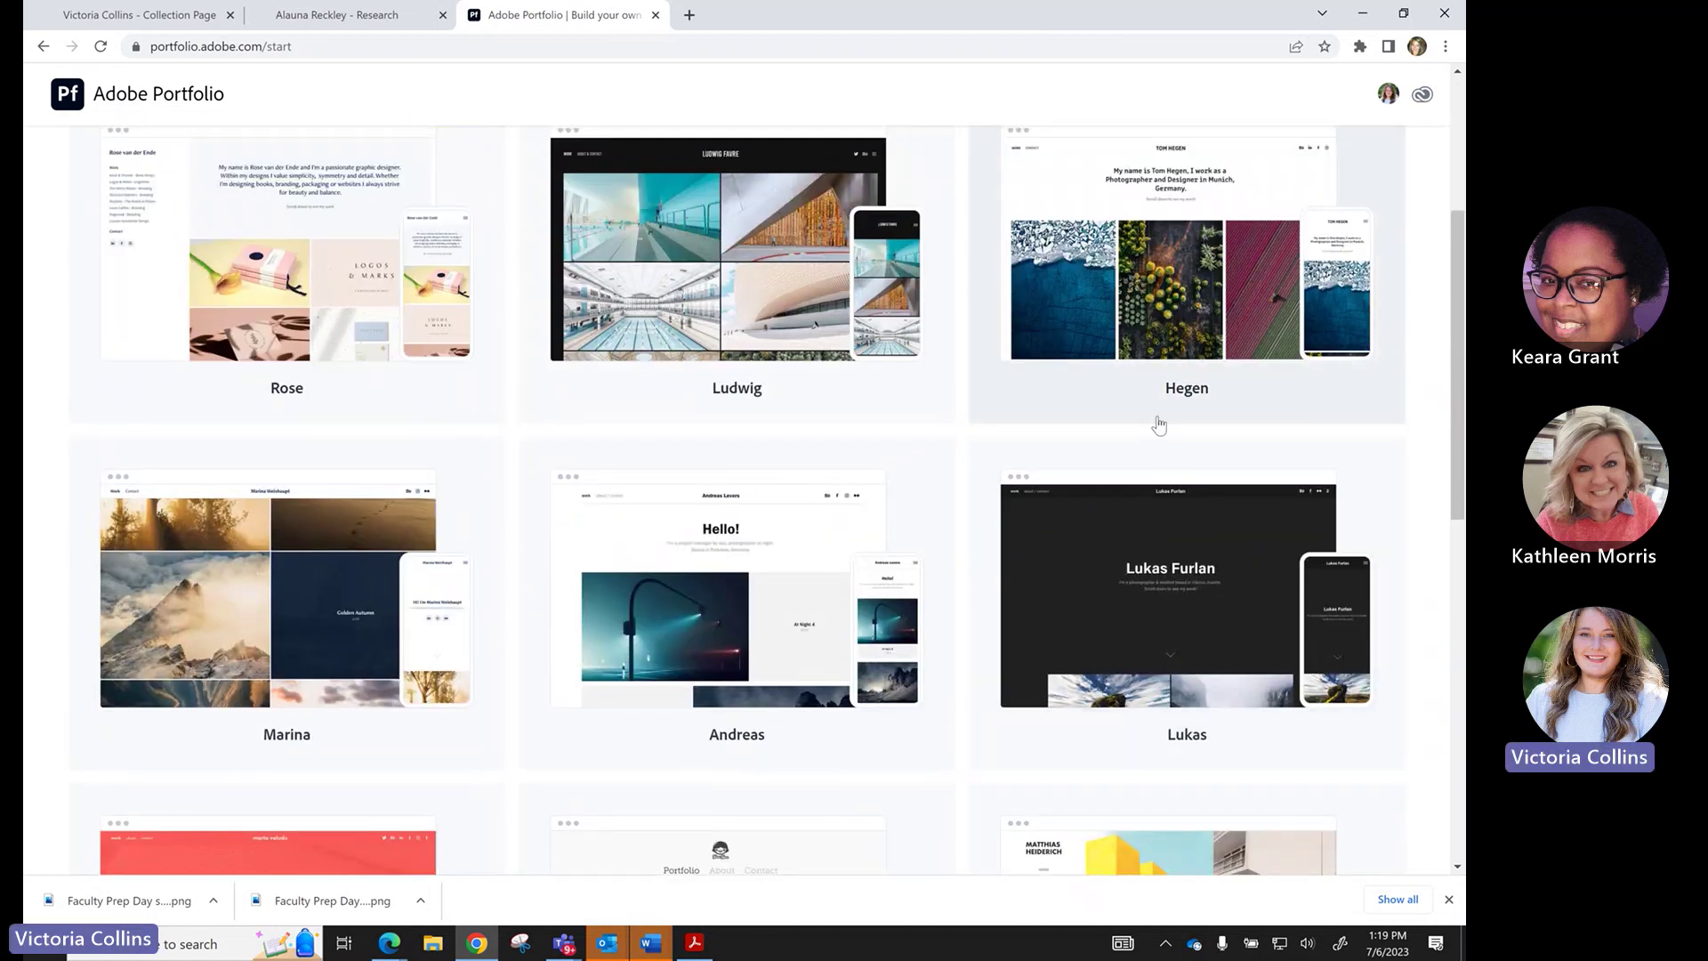
{"action": "scroll", "coordinate": [1159, 425], "scroll_direction": "down", "scroll_amount": 6}
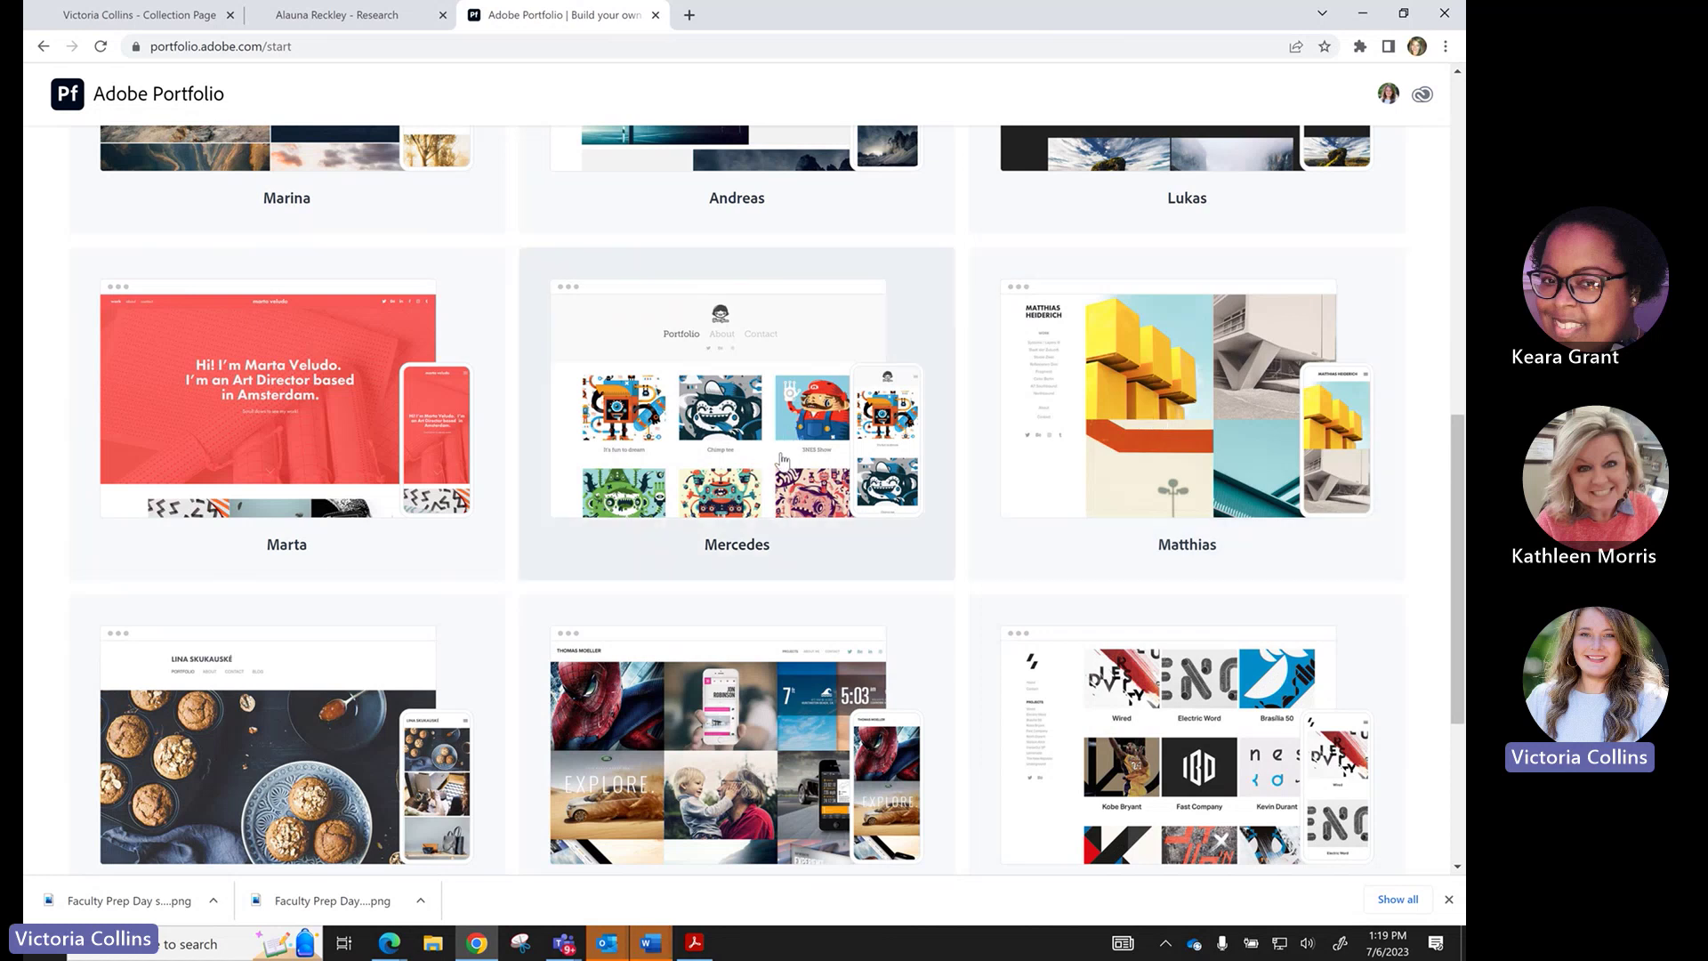
{"action": "scroll", "coordinate": [782, 459], "scroll_direction": "up", "scroll_amount": 6}
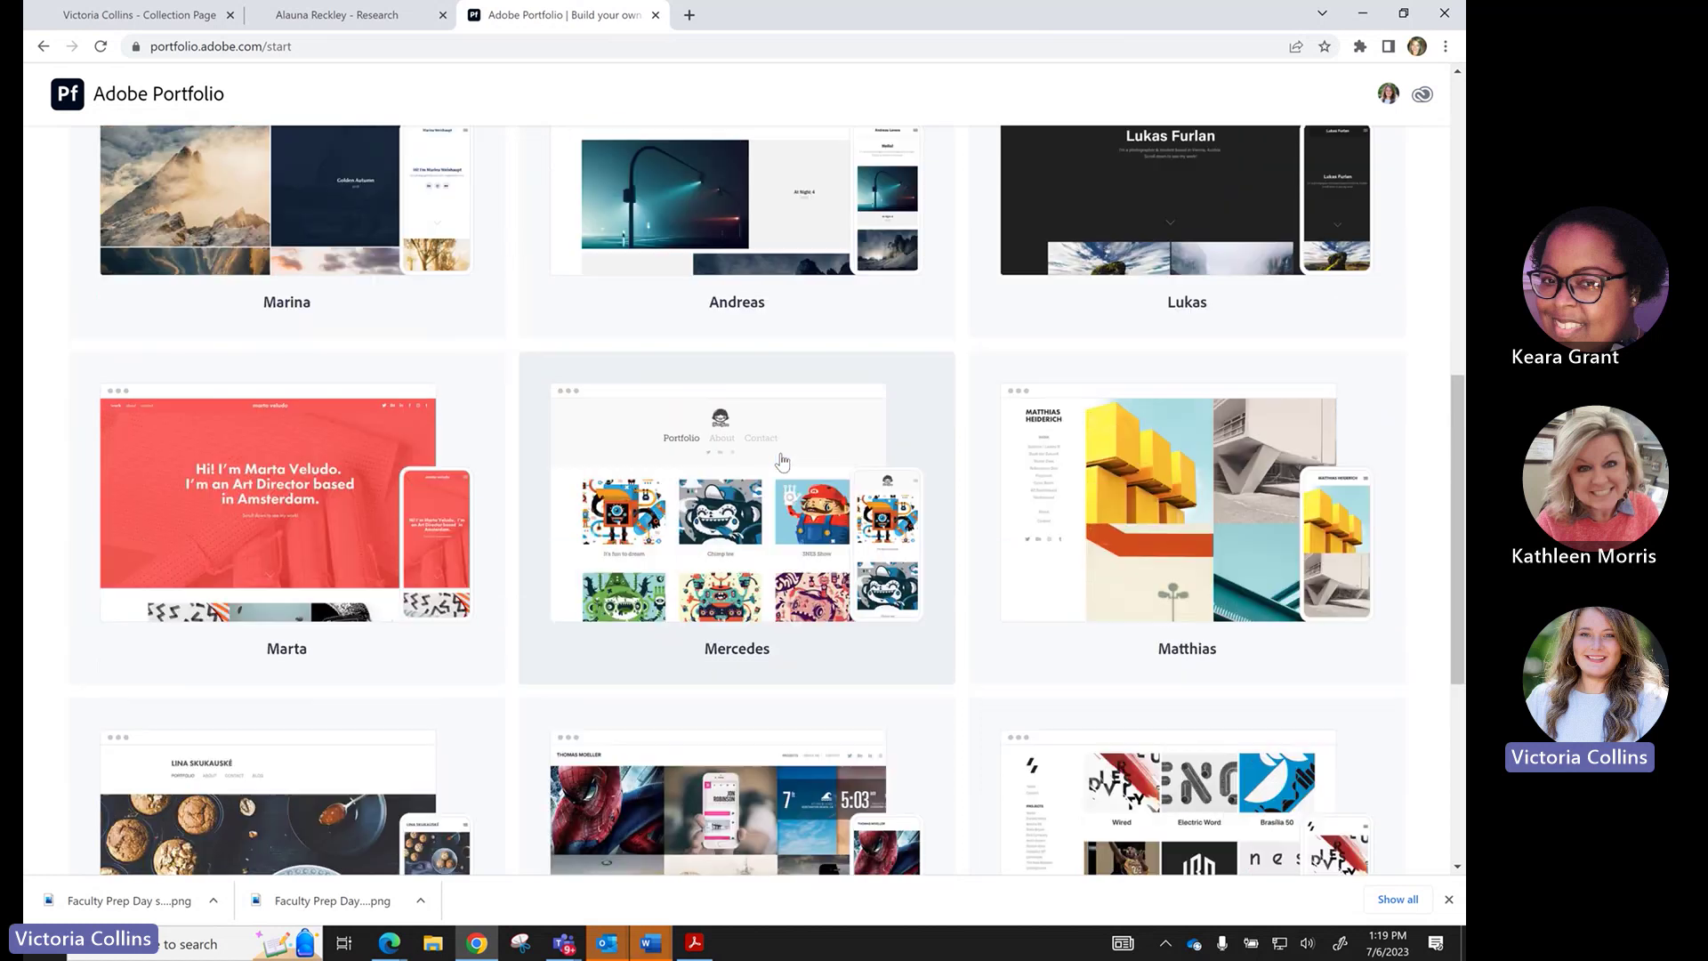
{"action": "scroll", "coordinate": [782, 459], "scroll_direction": "up", "scroll_amount": 1}
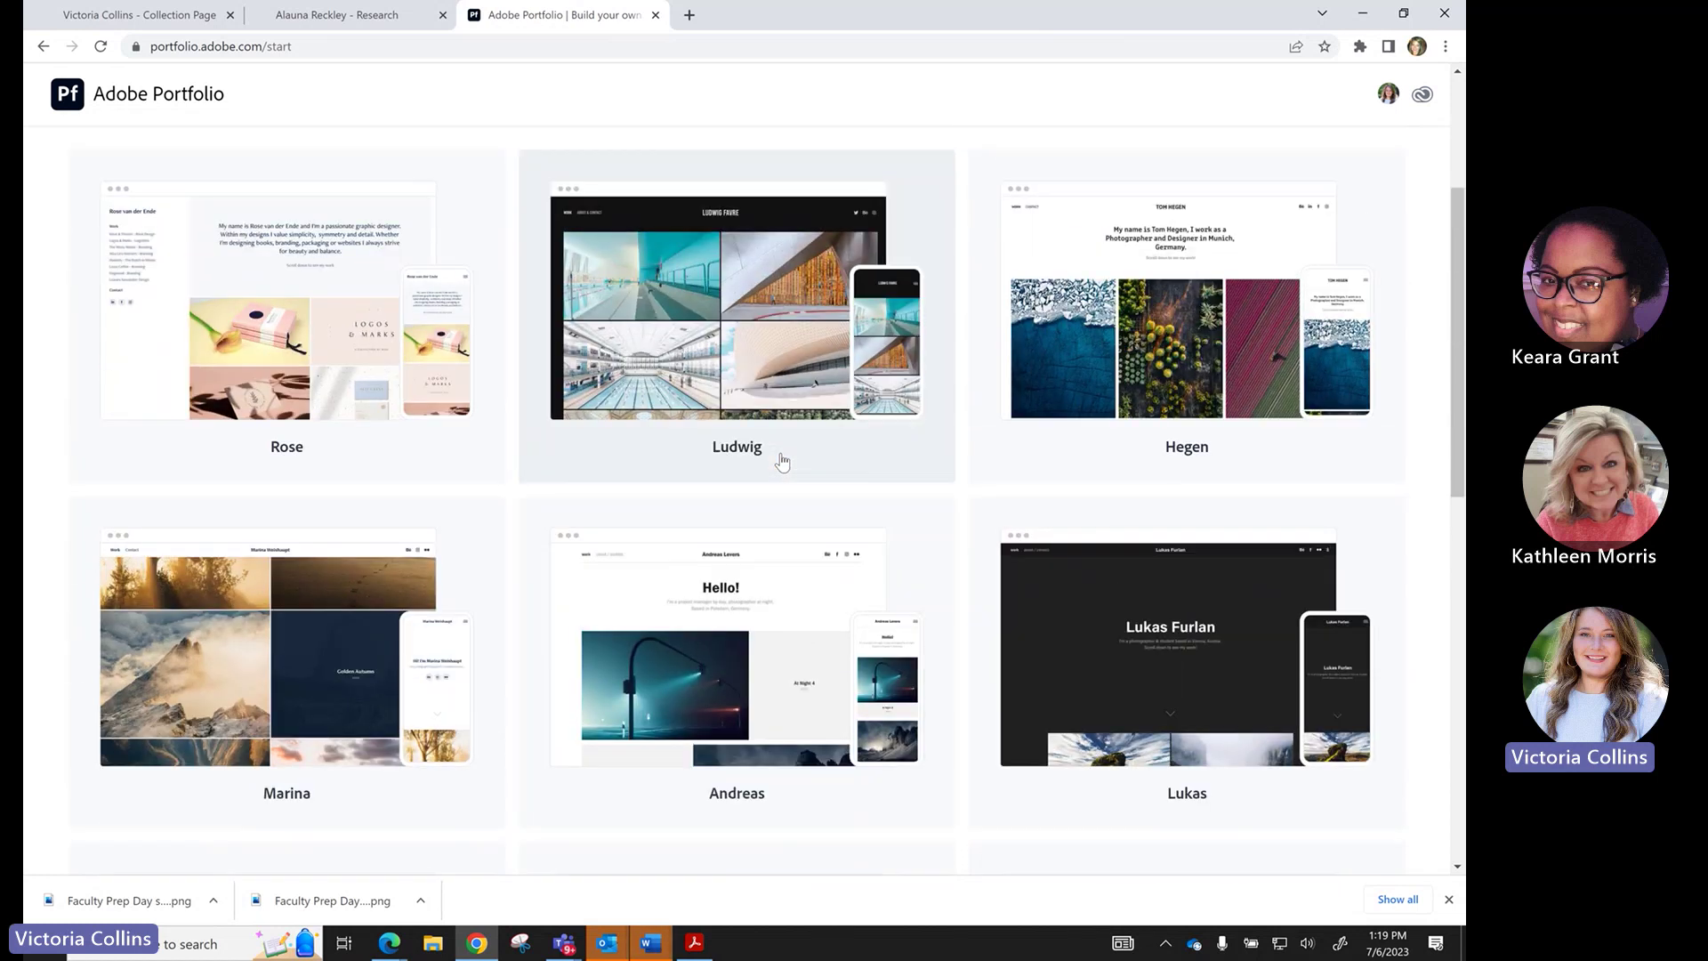
{"action": "scroll", "coordinate": [782, 459], "scroll_direction": "down", "scroll_amount": 4}
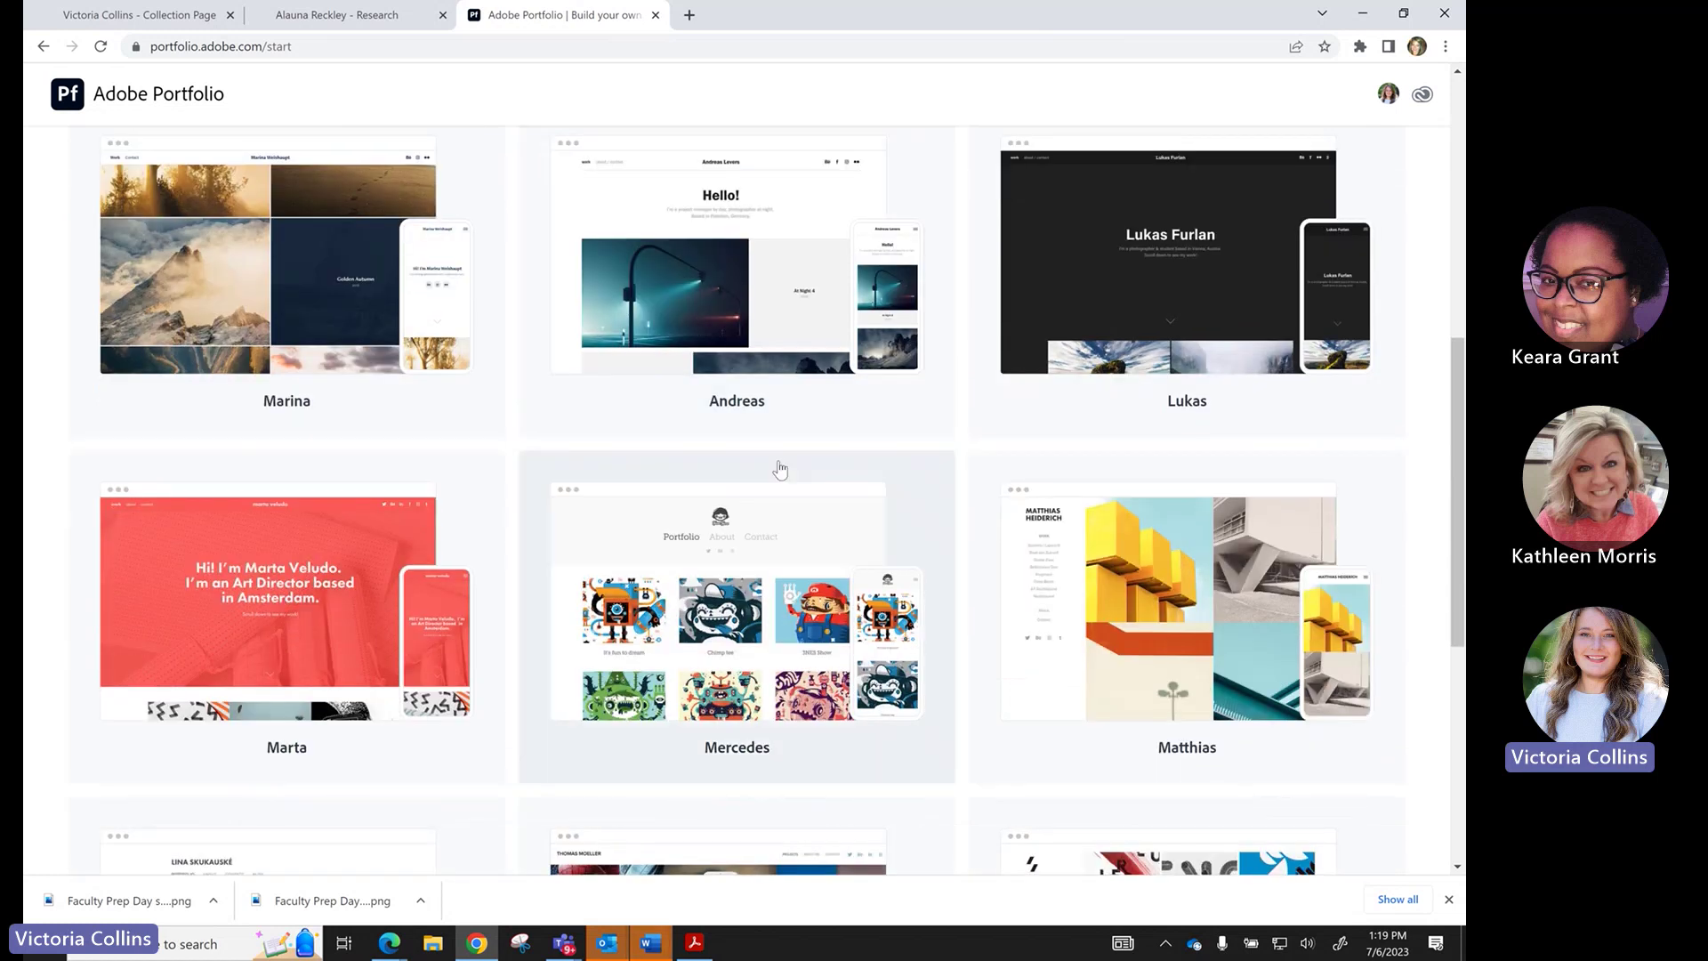
{"action": "left_click", "coordinate": [740, 601]}
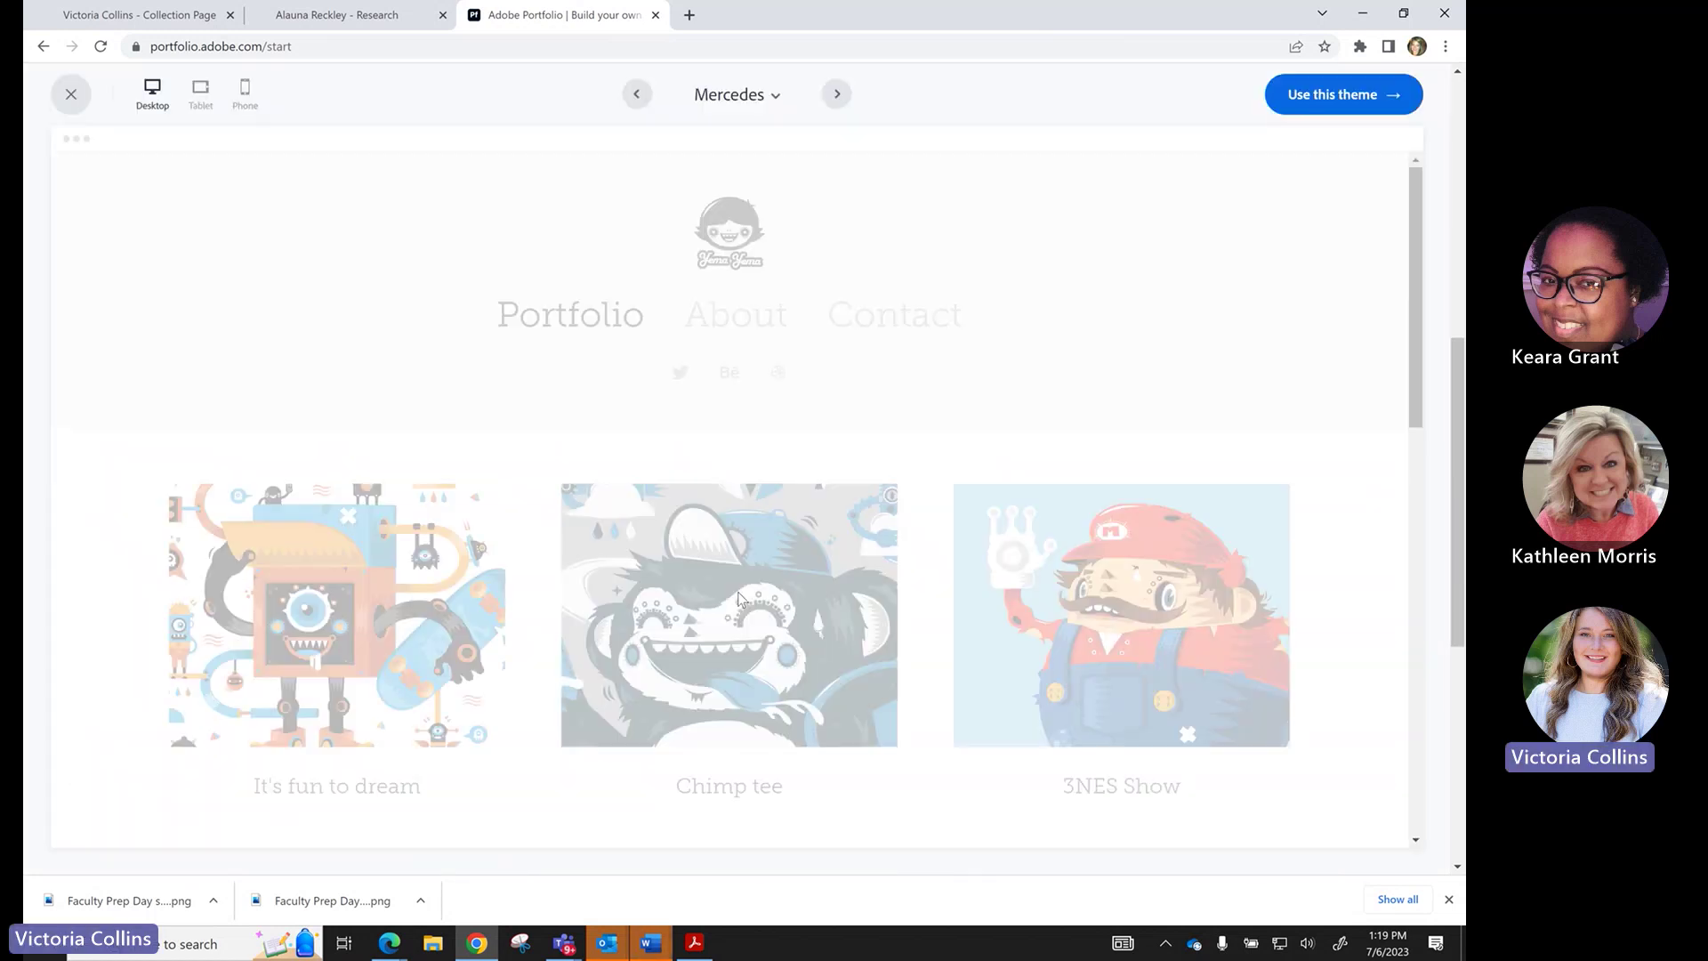
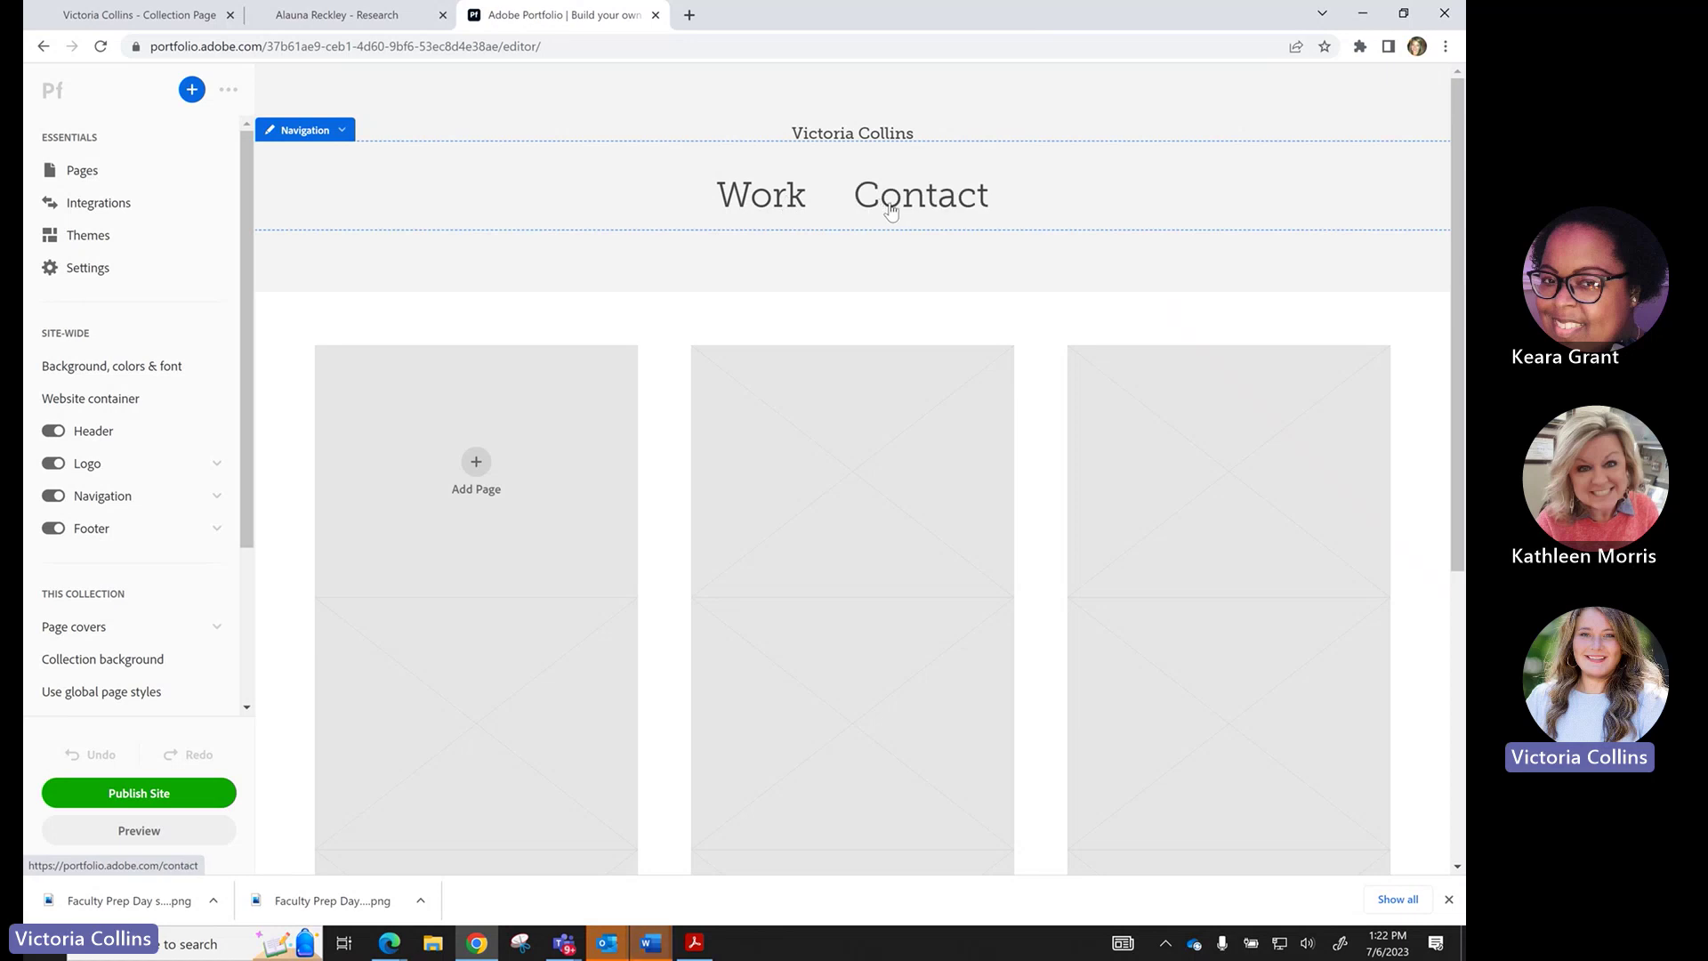
Show the Work page in the editor after reviewing the example portfolio's Single Page.
{"action": "left_click", "coordinate": [776, 200]}
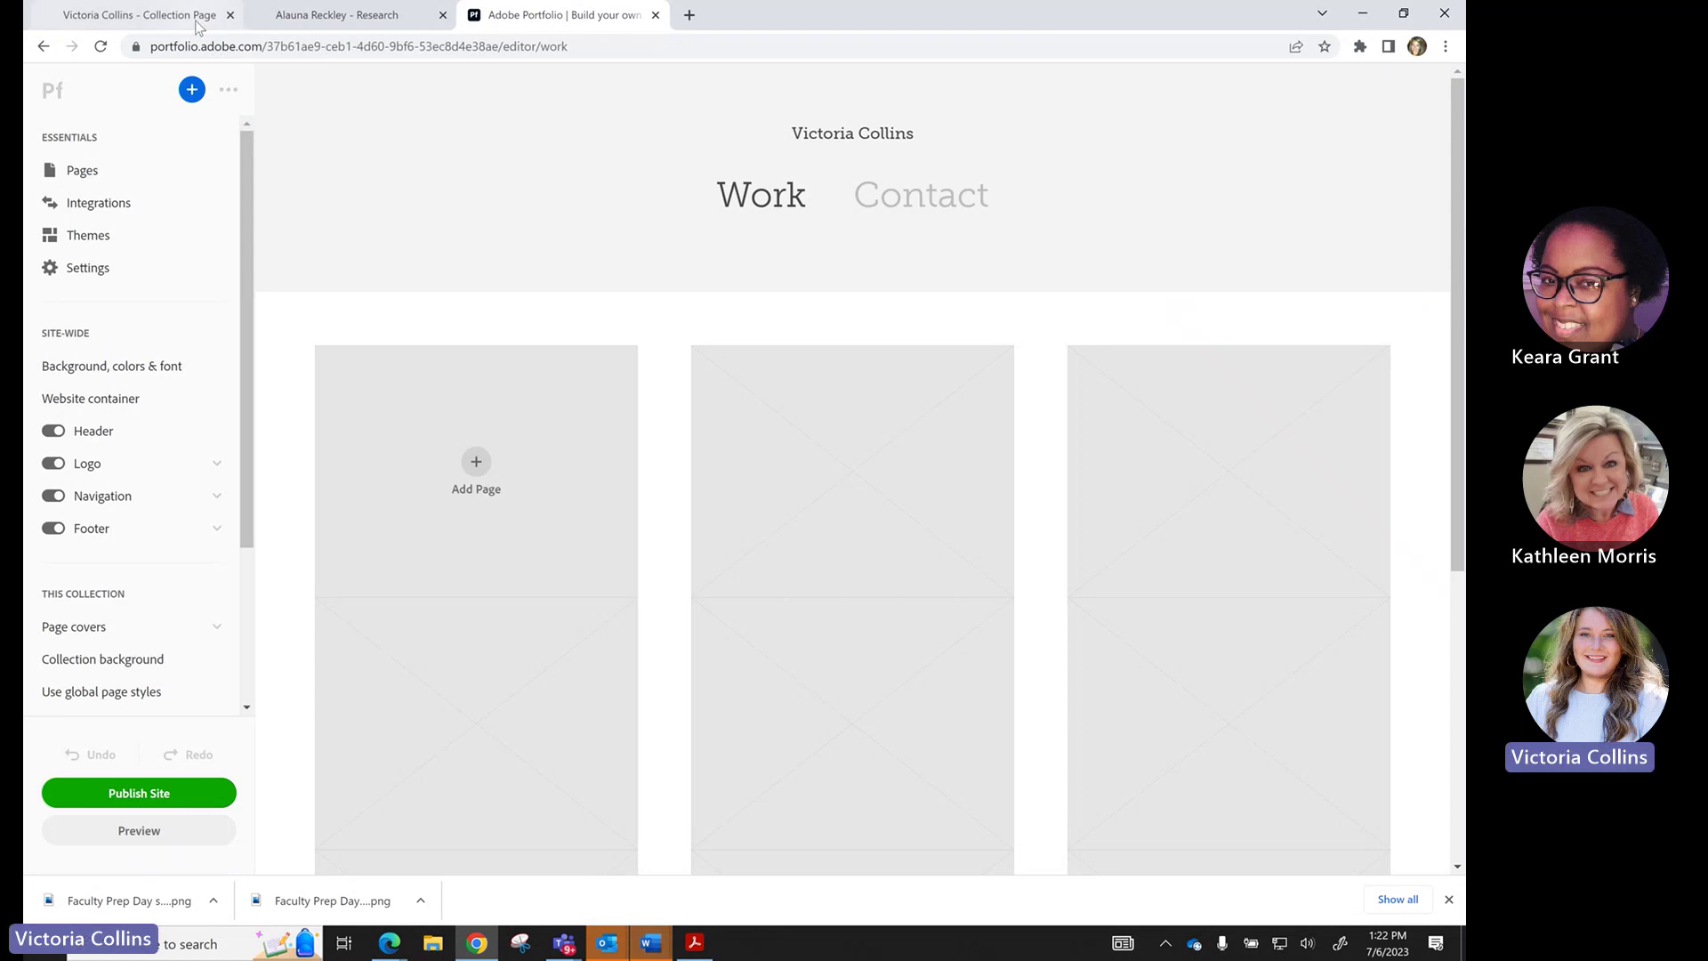
{"action": "left_click", "coordinate": [198, 25]}
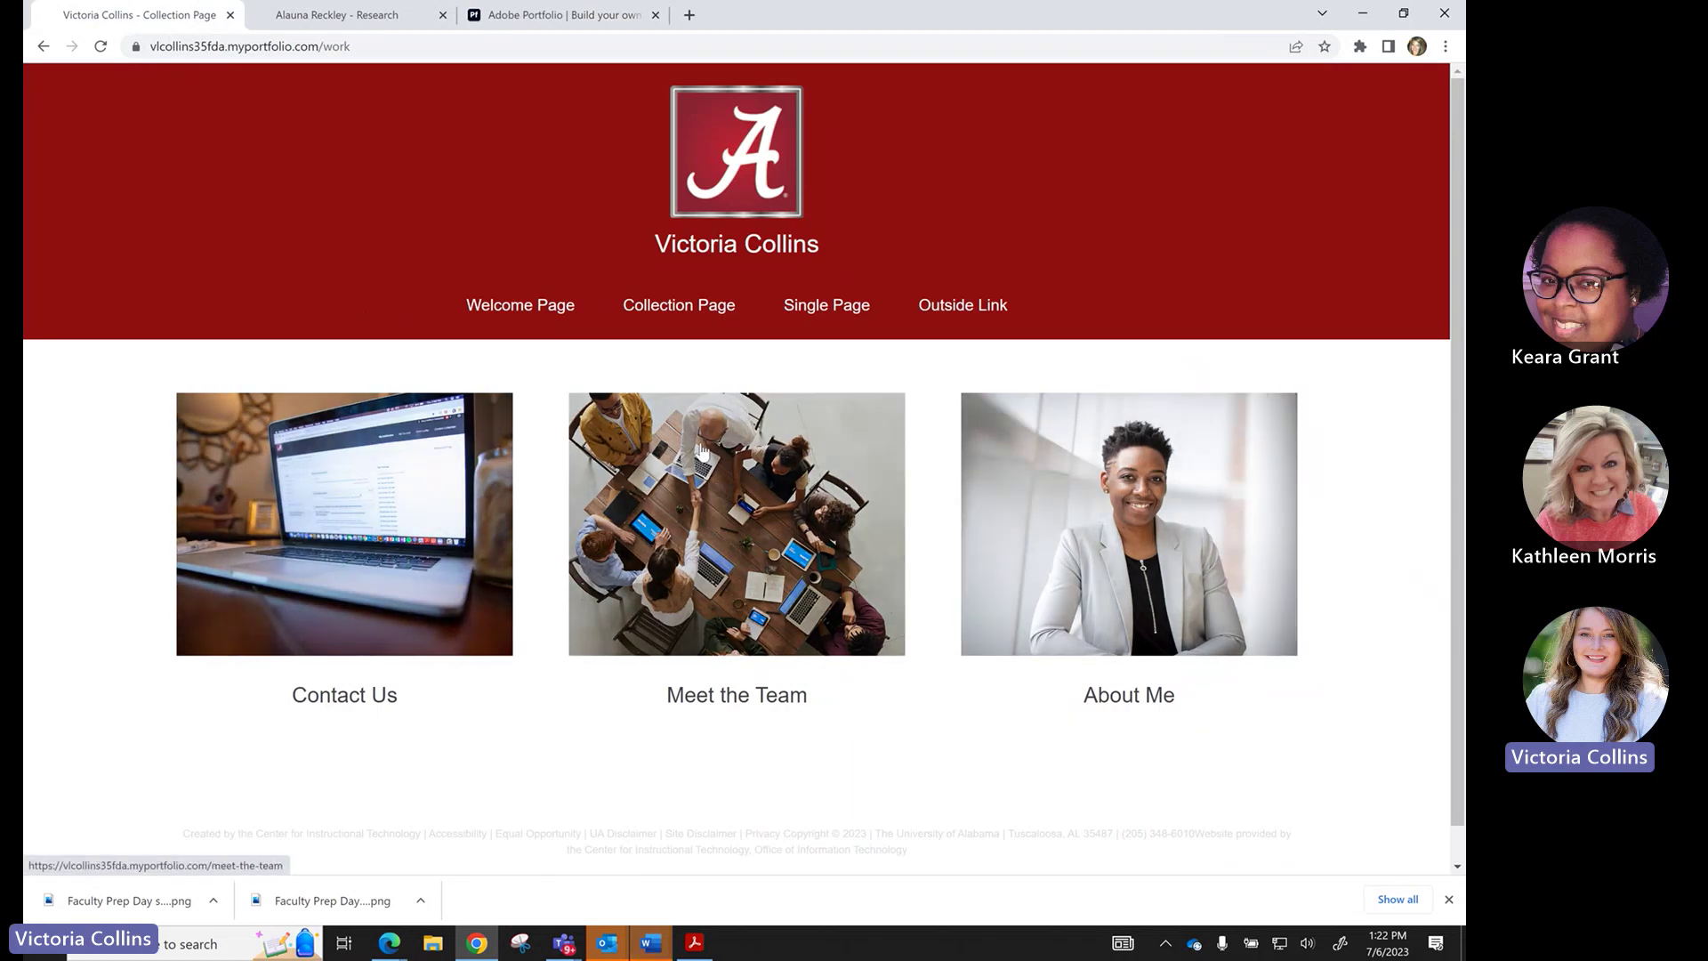
{"action": "left_click", "coordinate": [825, 311]}
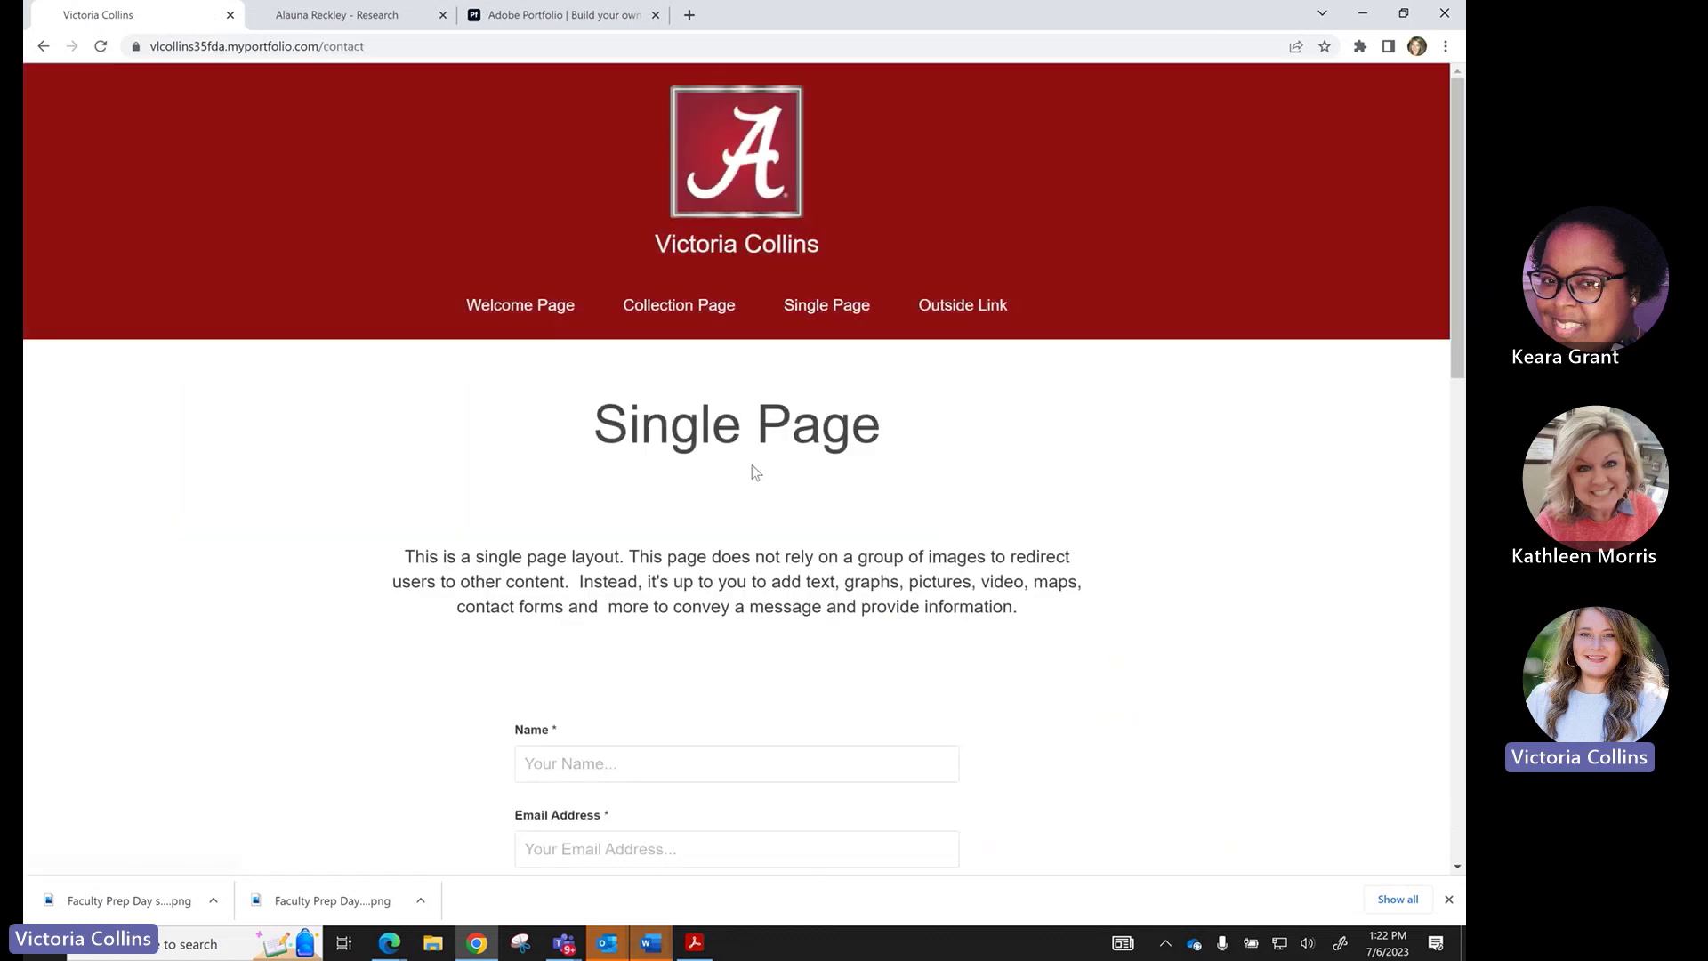
{"action": "scroll", "coordinate": [752, 464], "scroll_direction": "down", "scroll_amount": 2}
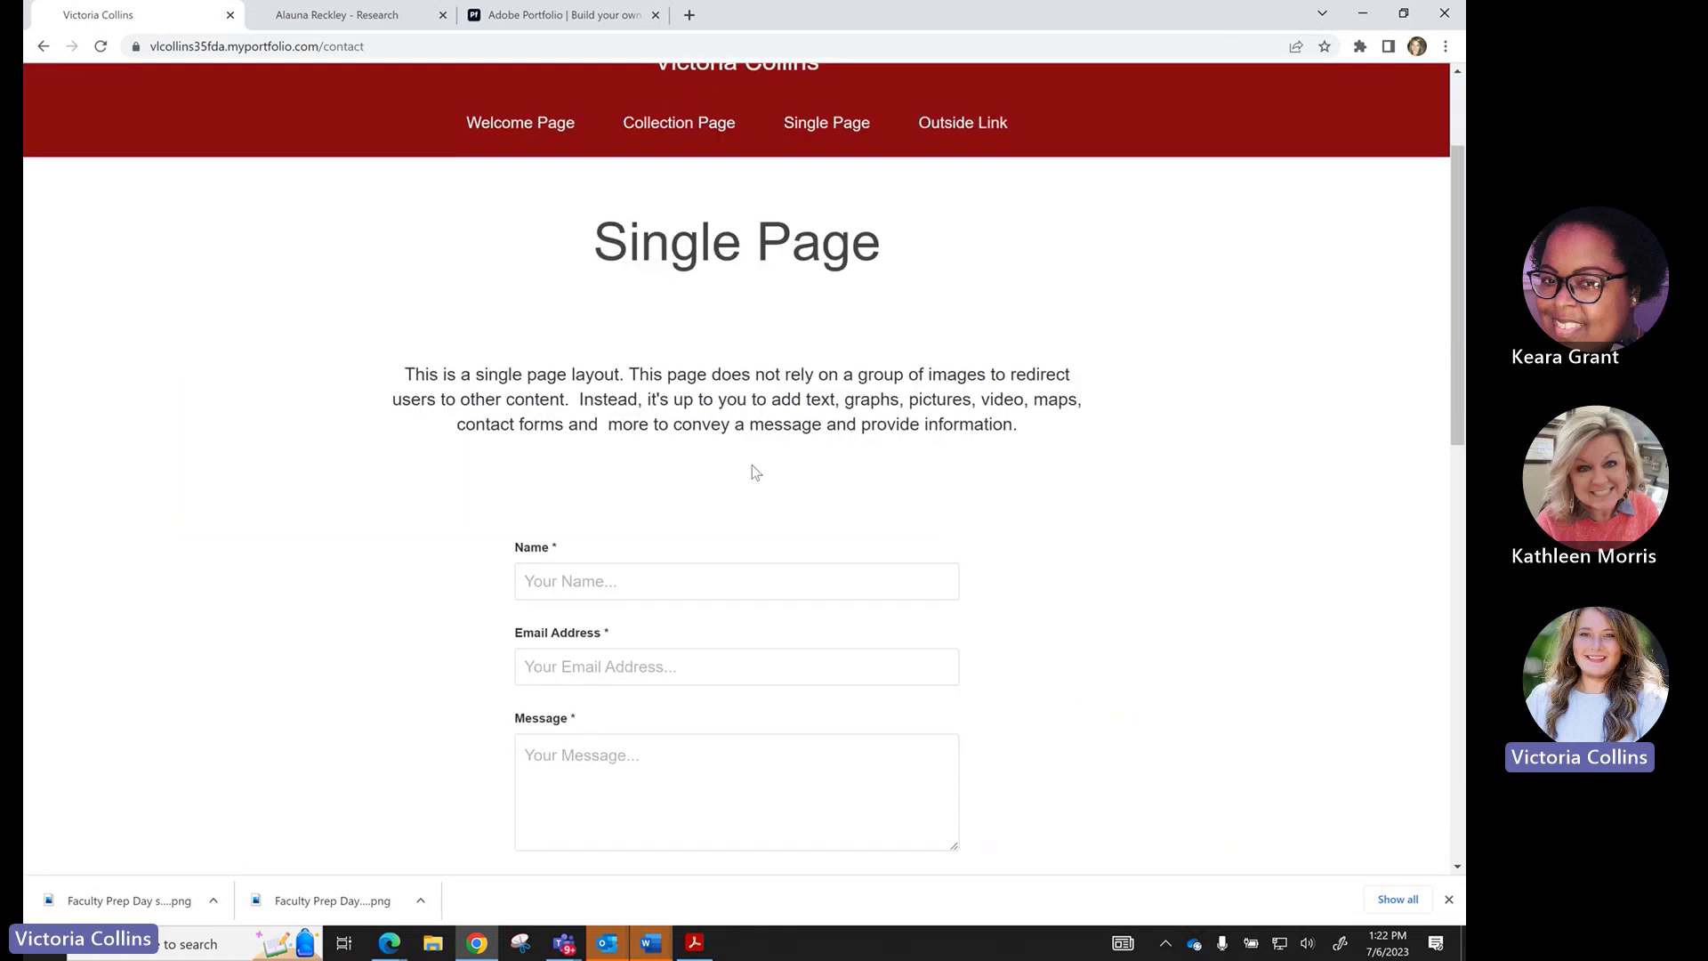
{"action": "scroll", "coordinate": [751, 465], "scroll_direction": "down", "scroll_amount": 1}
{"action": "scroll", "coordinate": [708, 633], "scroll_direction": "up", "scroll_amount": 3}
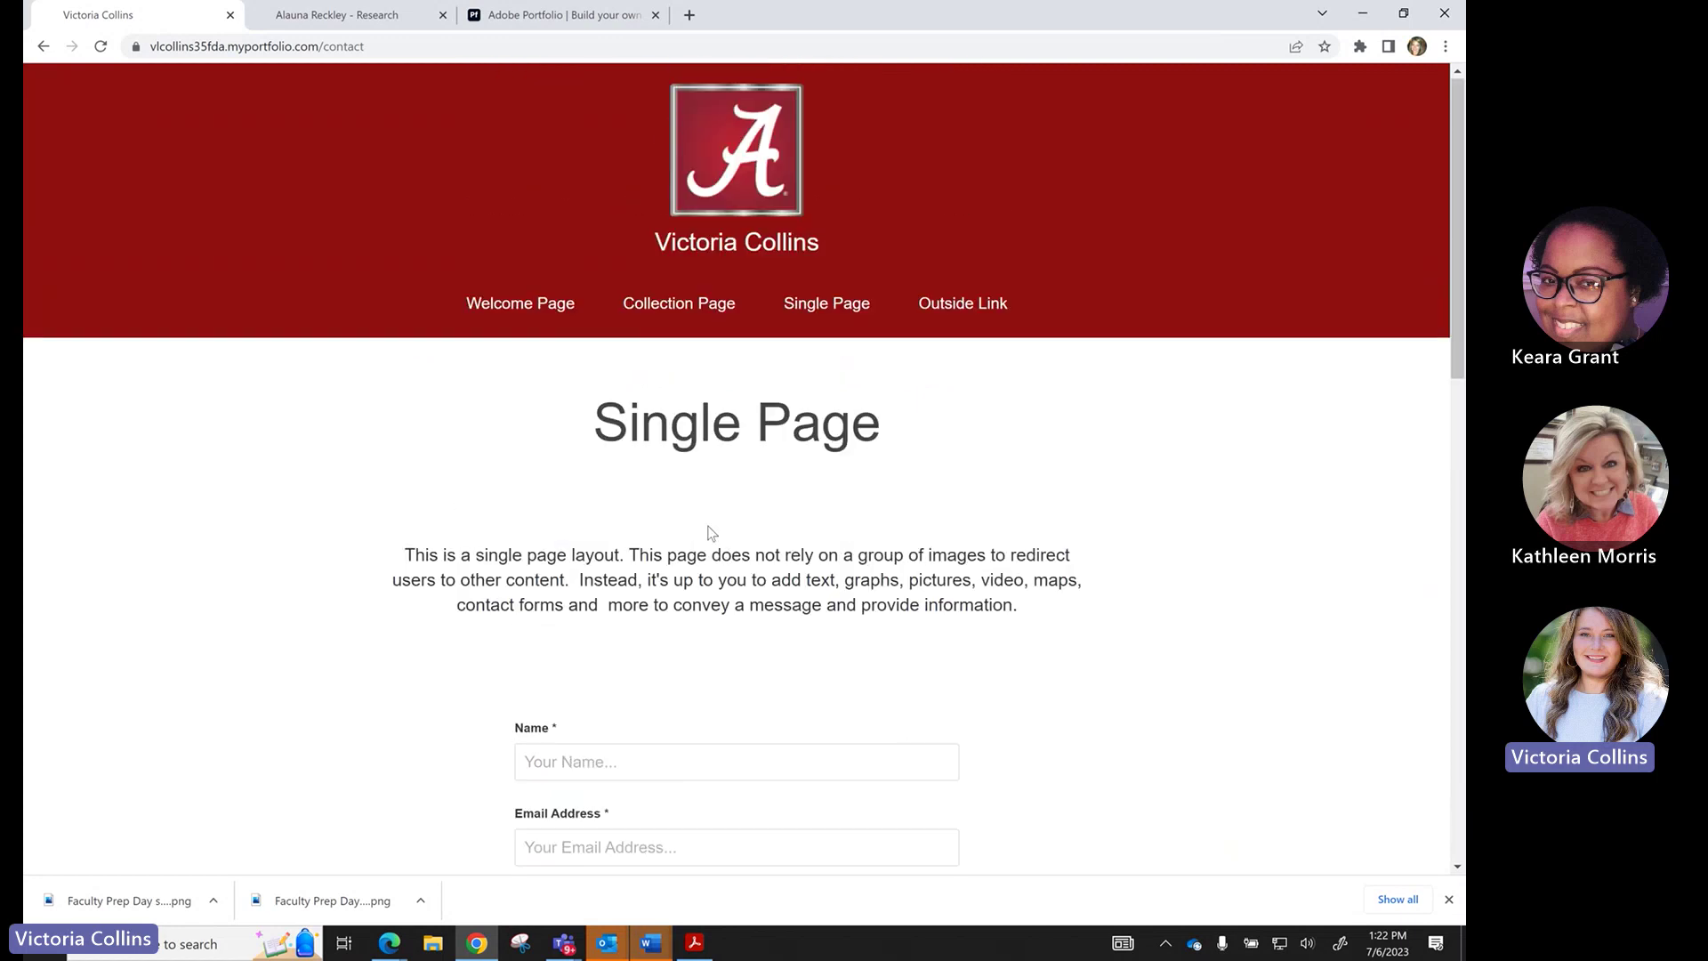
{"action": "scroll", "coordinate": [706, 530], "scroll_direction": "down", "scroll_amount": 1}
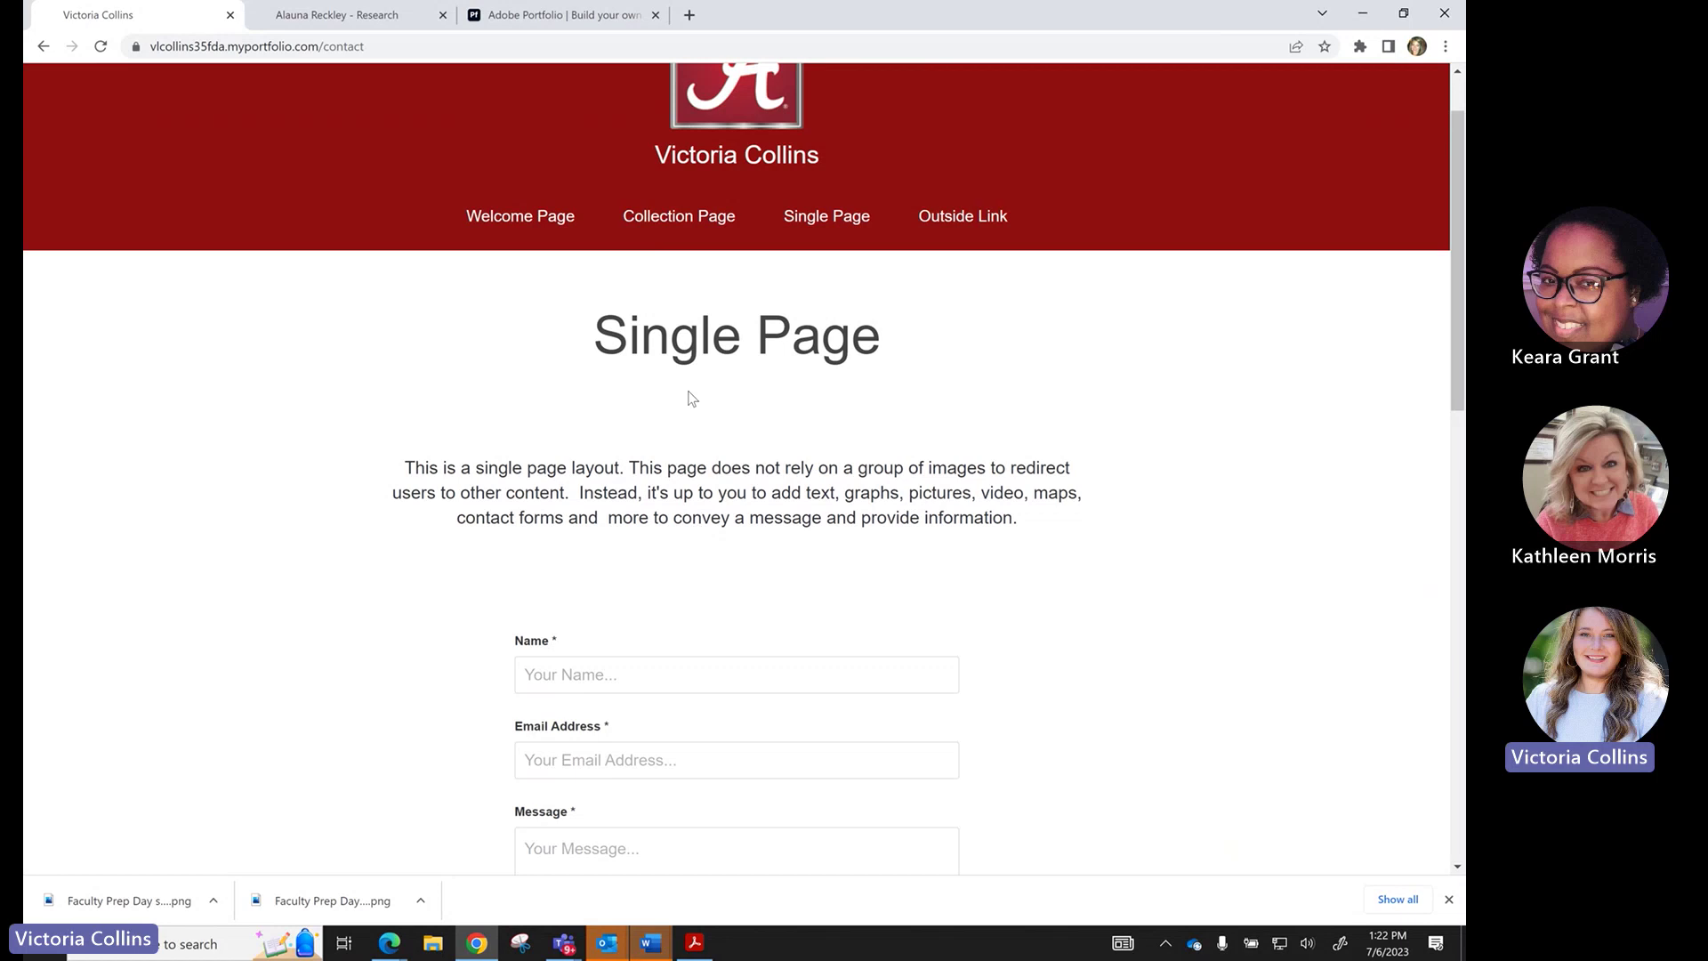
{"action": "left_click", "coordinate": [521, 15]}
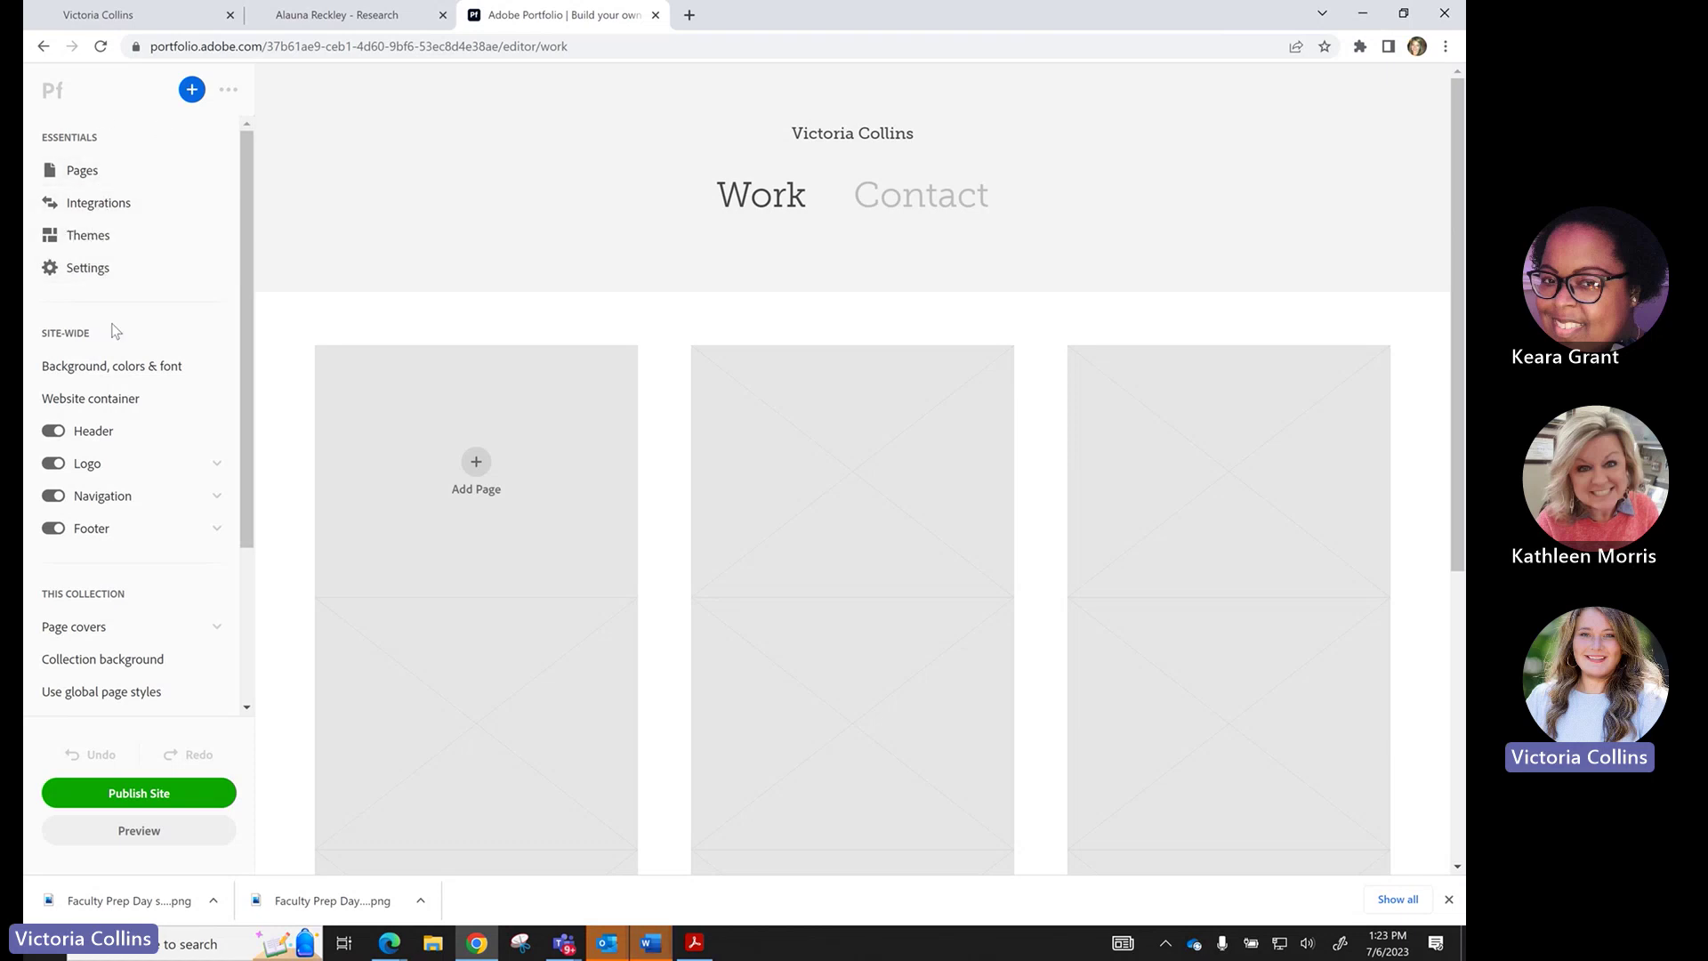
Review the sidebar's site and collection options, then open the Contact page with its form.
{"action": "scroll", "coordinate": [114, 331], "scroll_direction": "down", "scroll_amount": 1}
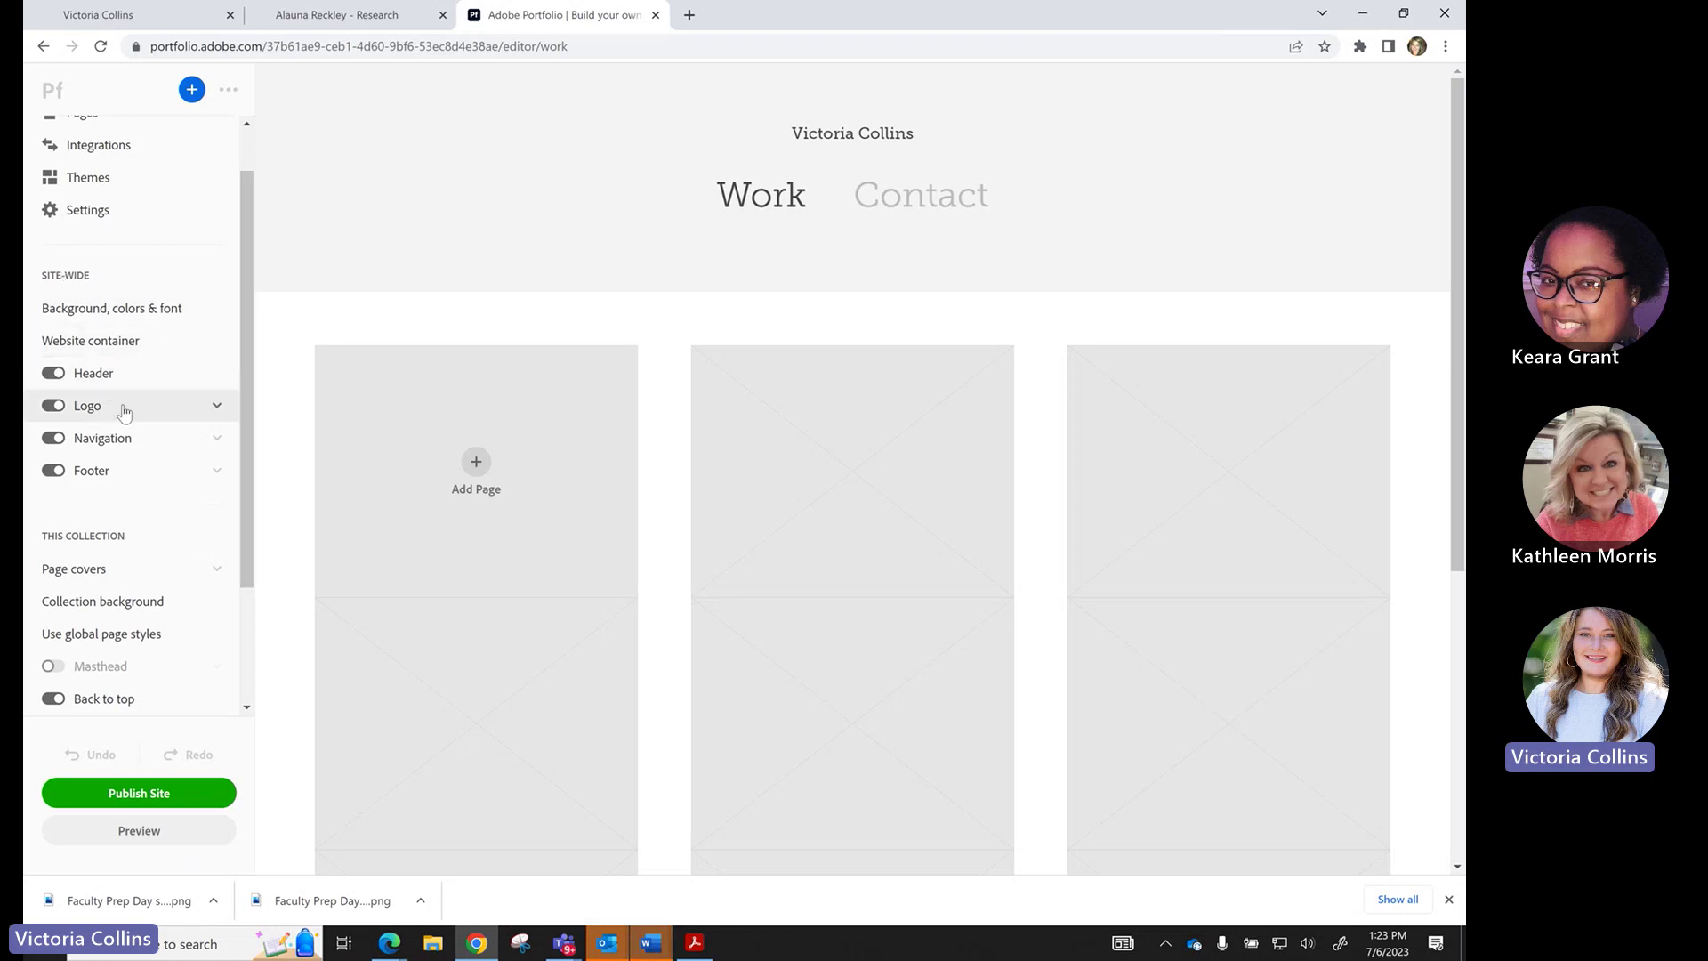
{"action": "scroll", "coordinate": [124, 412], "scroll_direction": "down", "scroll_amount": 2}
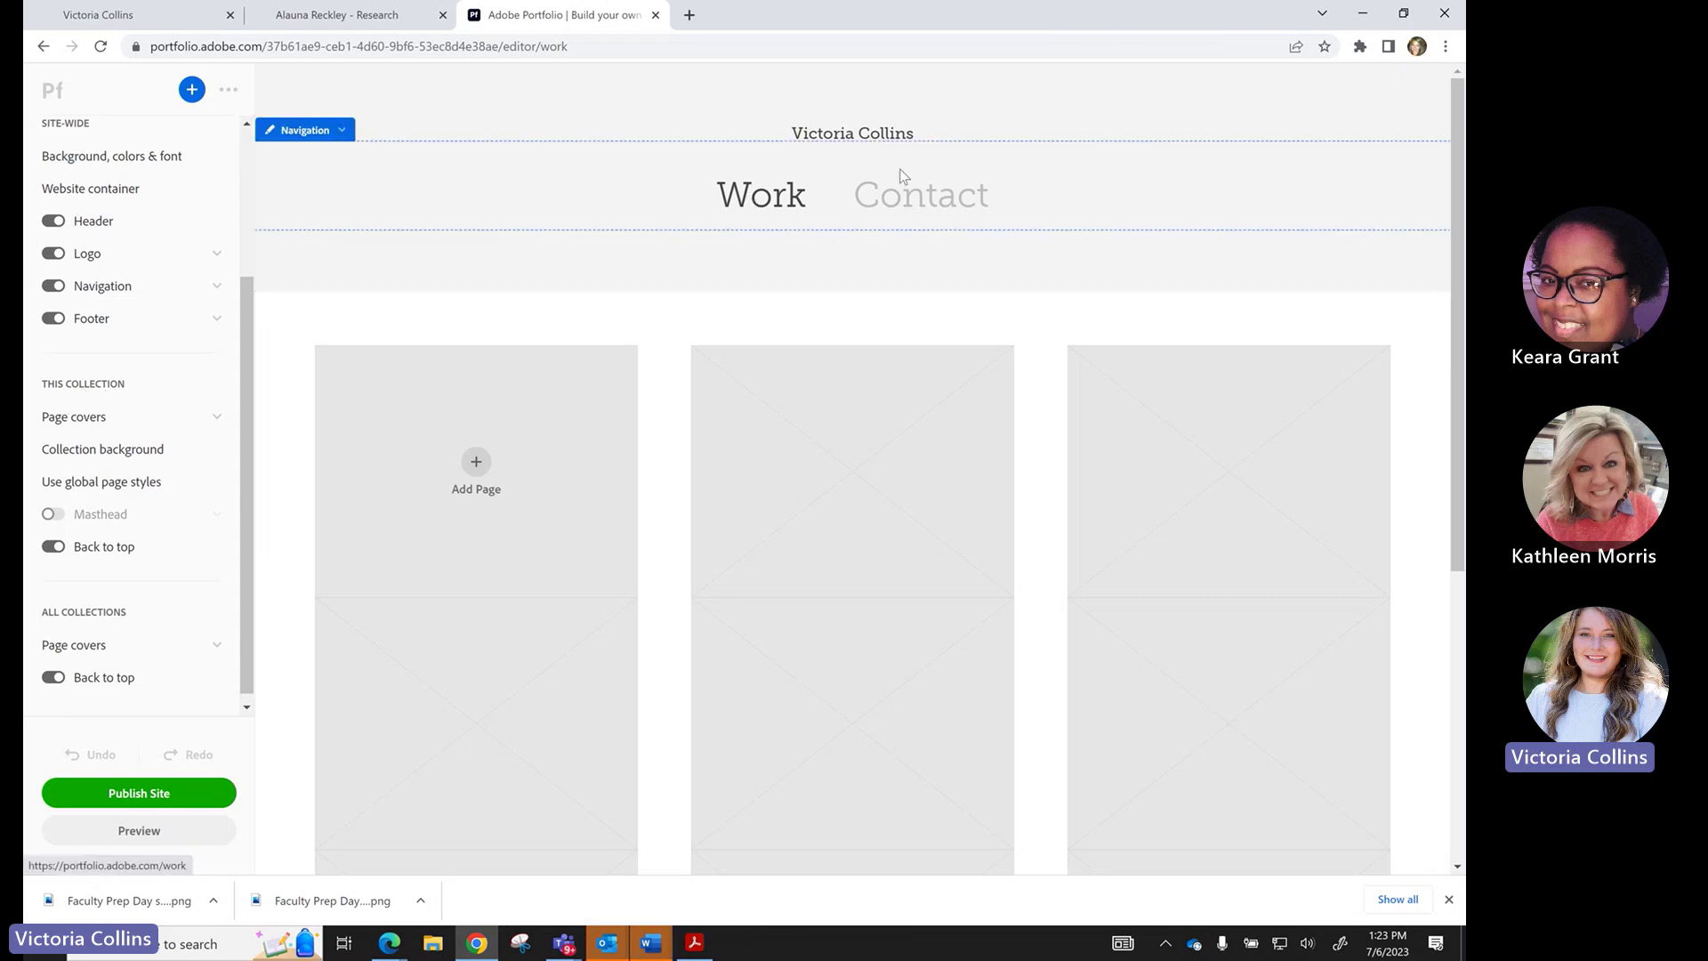
{"action": "left_click", "coordinate": [915, 210]}
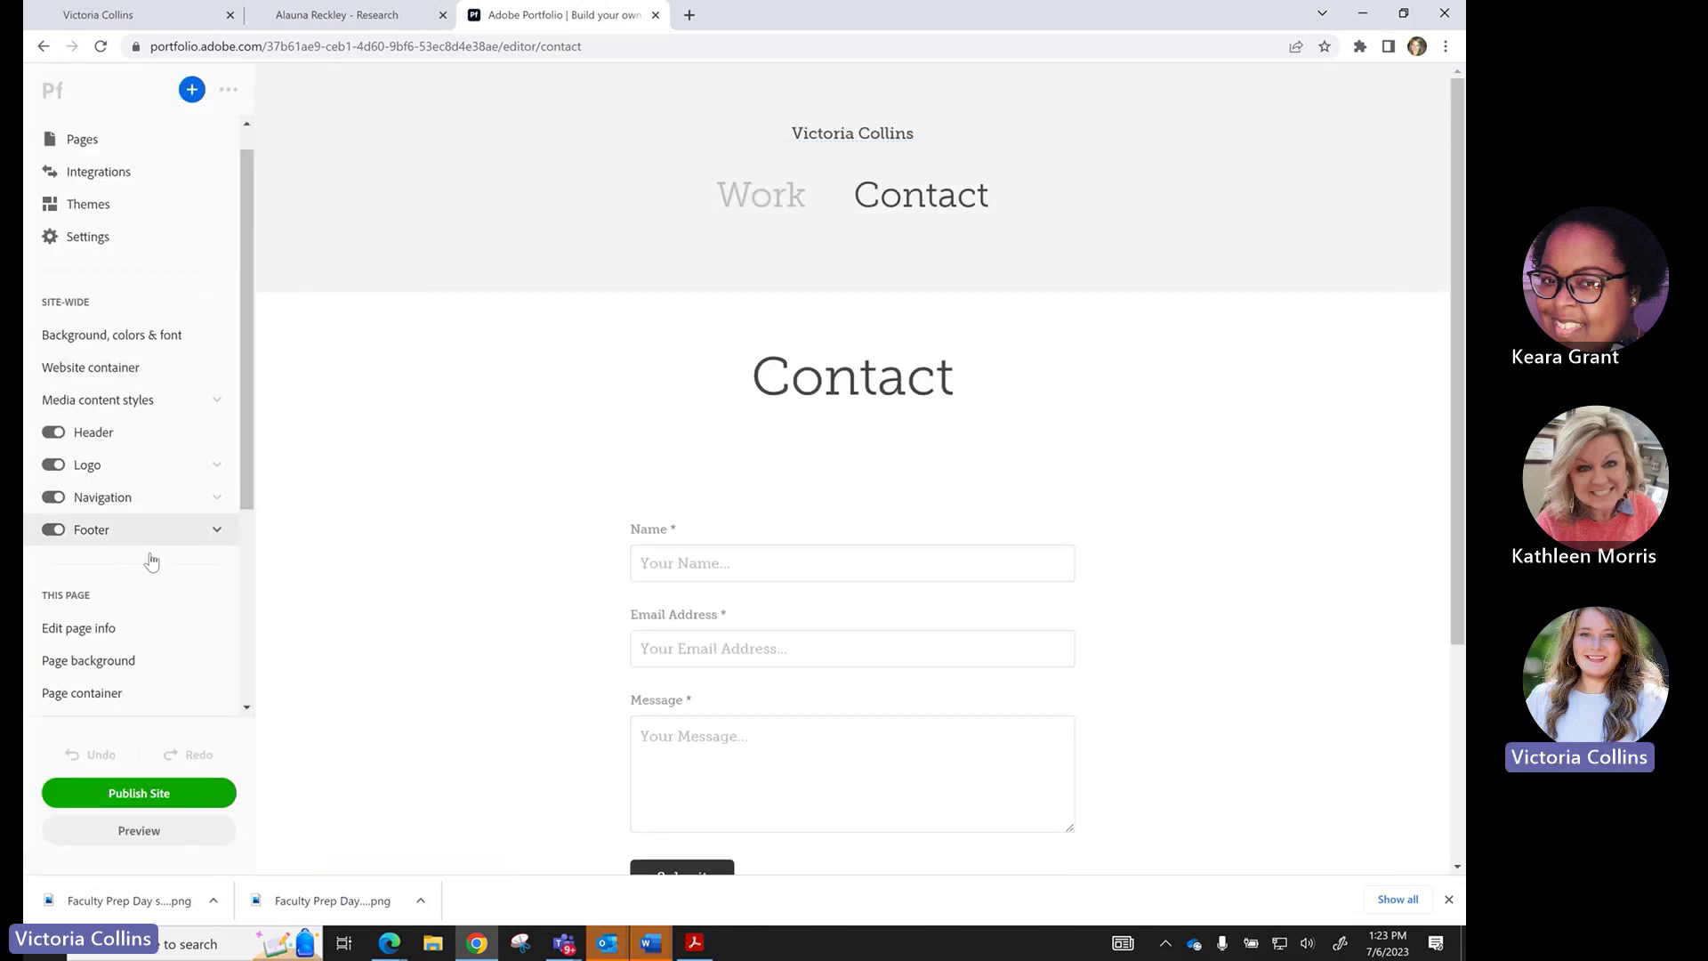
Go back to the Work collection page and bring up the Pages list.
{"action": "scroll", "coordinate": [149, 560], "scroll_direction": "down", "scroll_amount": 3}
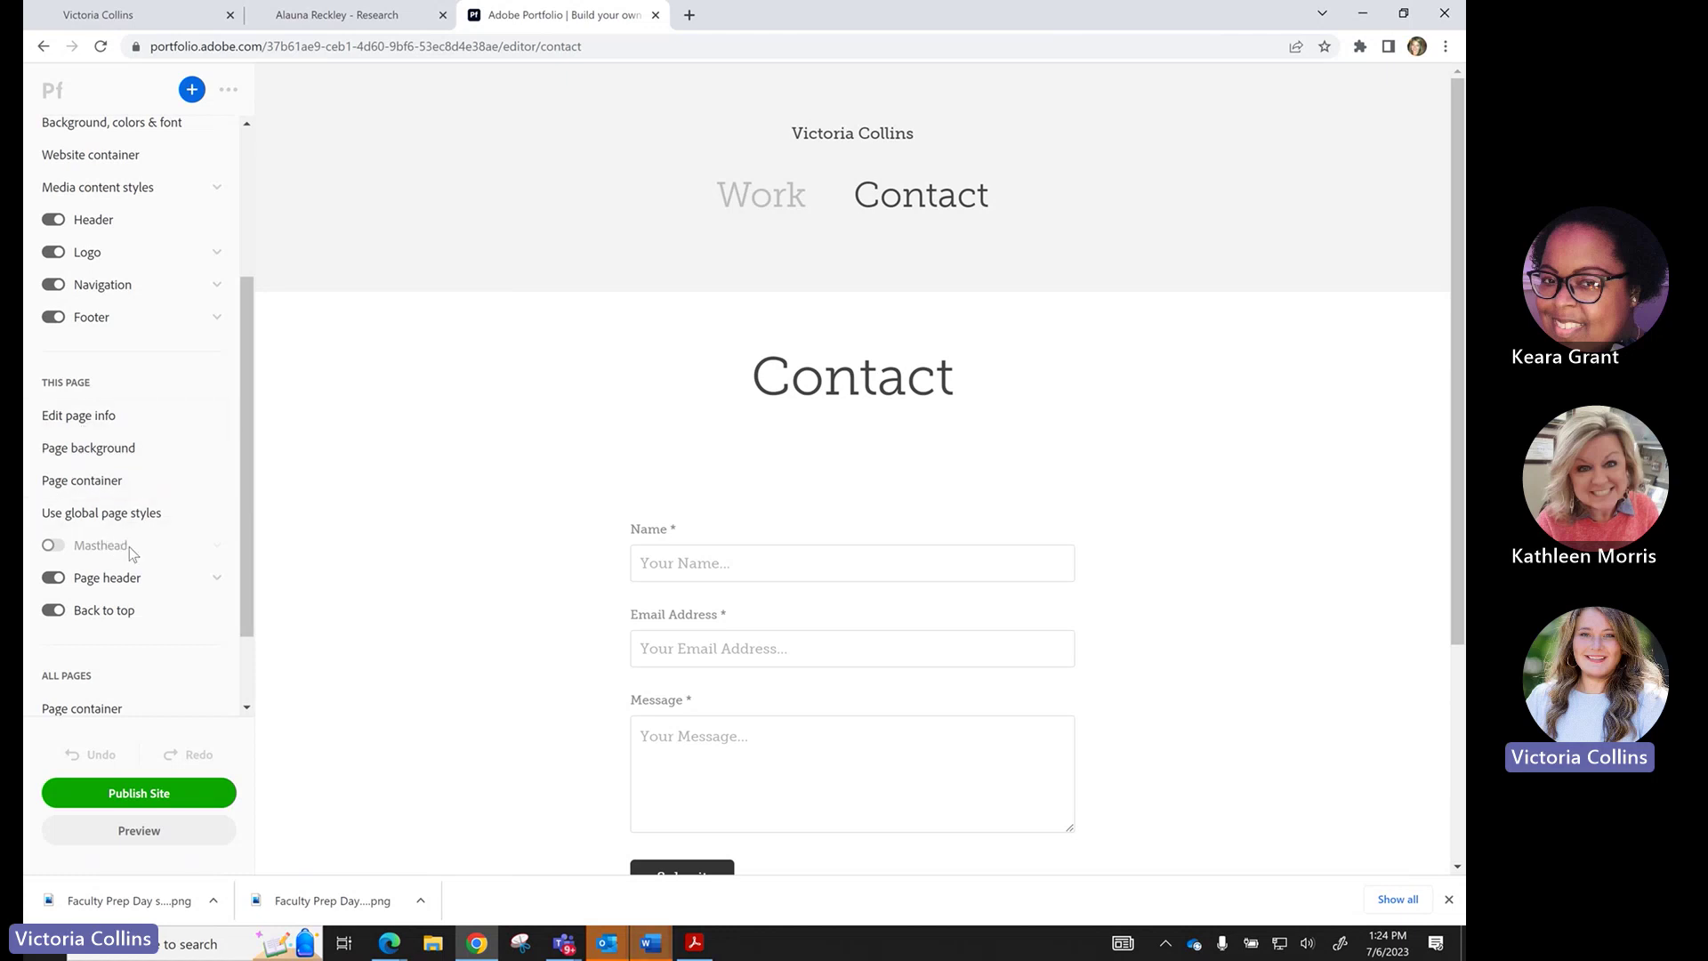
{"action": "scroll", "coordinate": [130, 546], "scroll_direction": "down", "scroll_amount": 1}
{"action": "scroll", "coordinate": [129, 546], "scroll_direction": "up", "scroll_amount": 4}
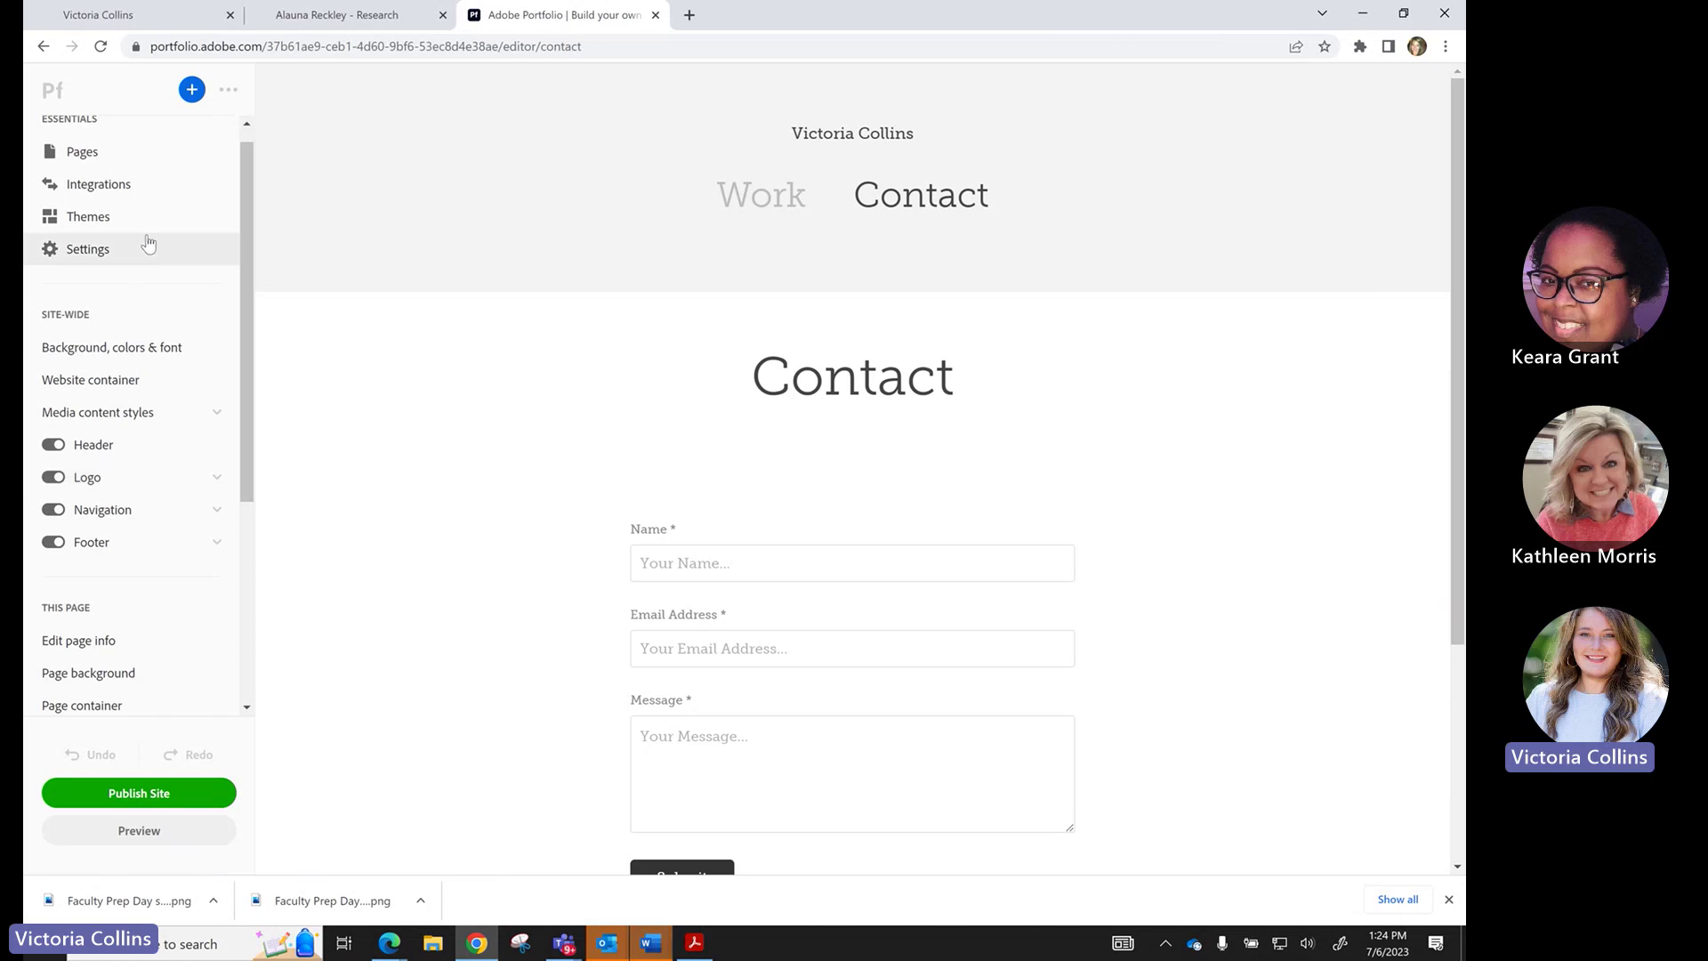
{"action": "scroll", "coordinate": [141, 249], "scroll_direction": "up", "scroll_amount": 1}
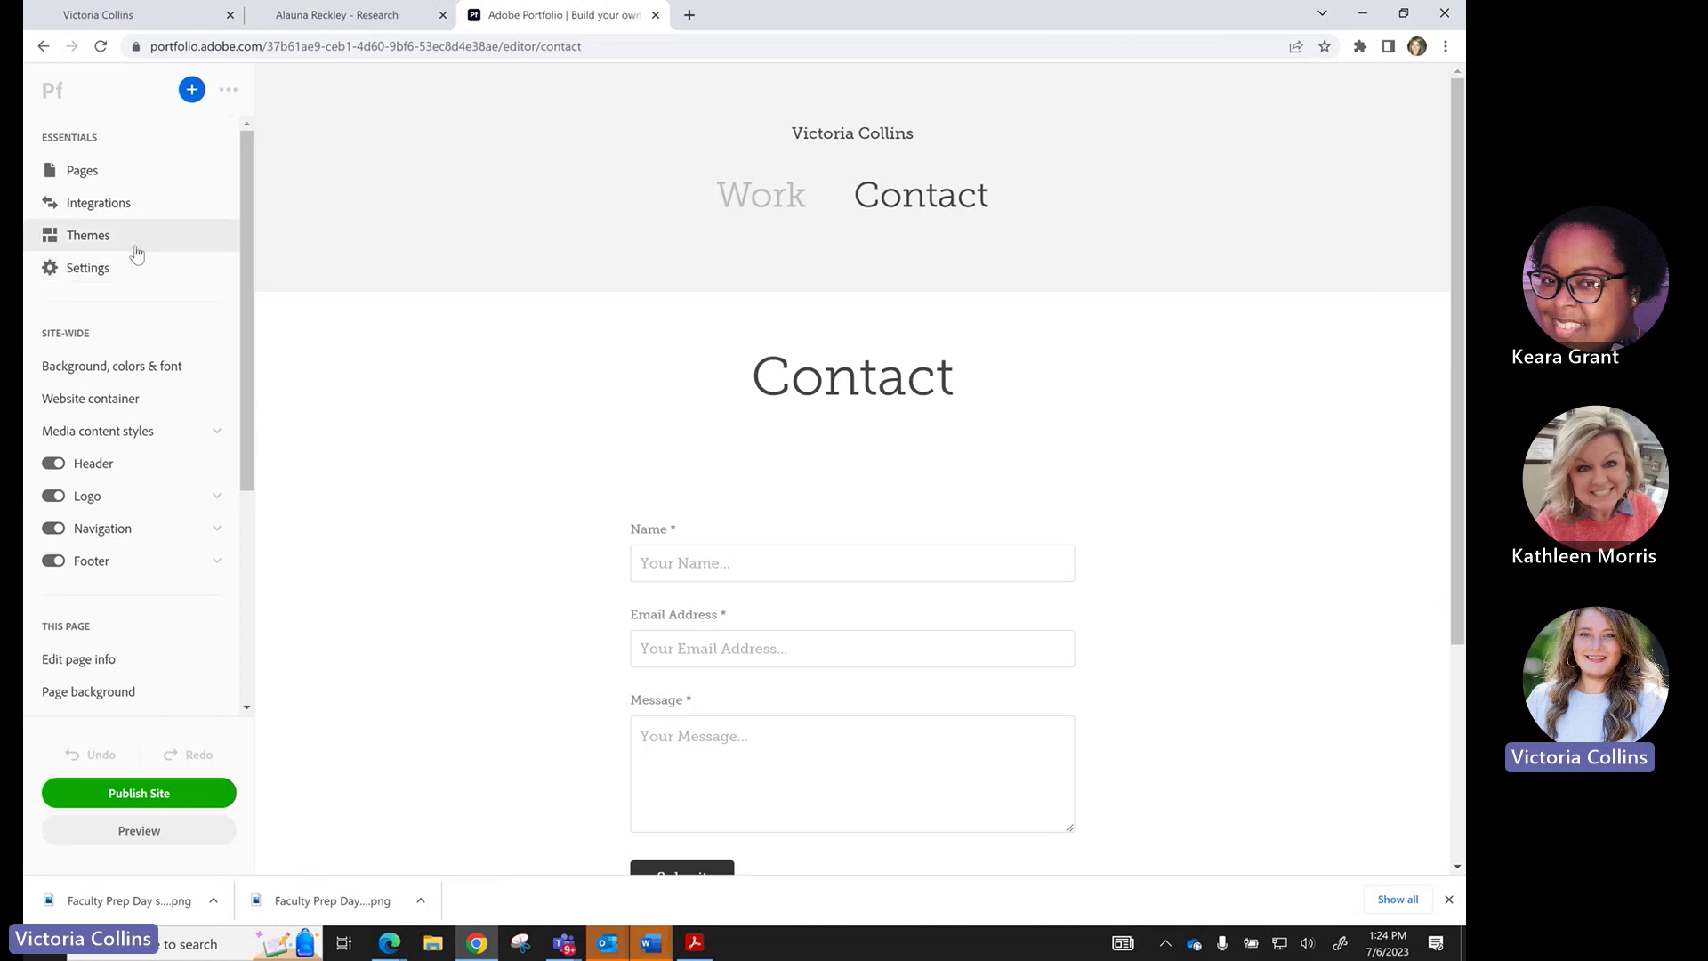
{"action": "left_click", "coordinate": [755, 213]}
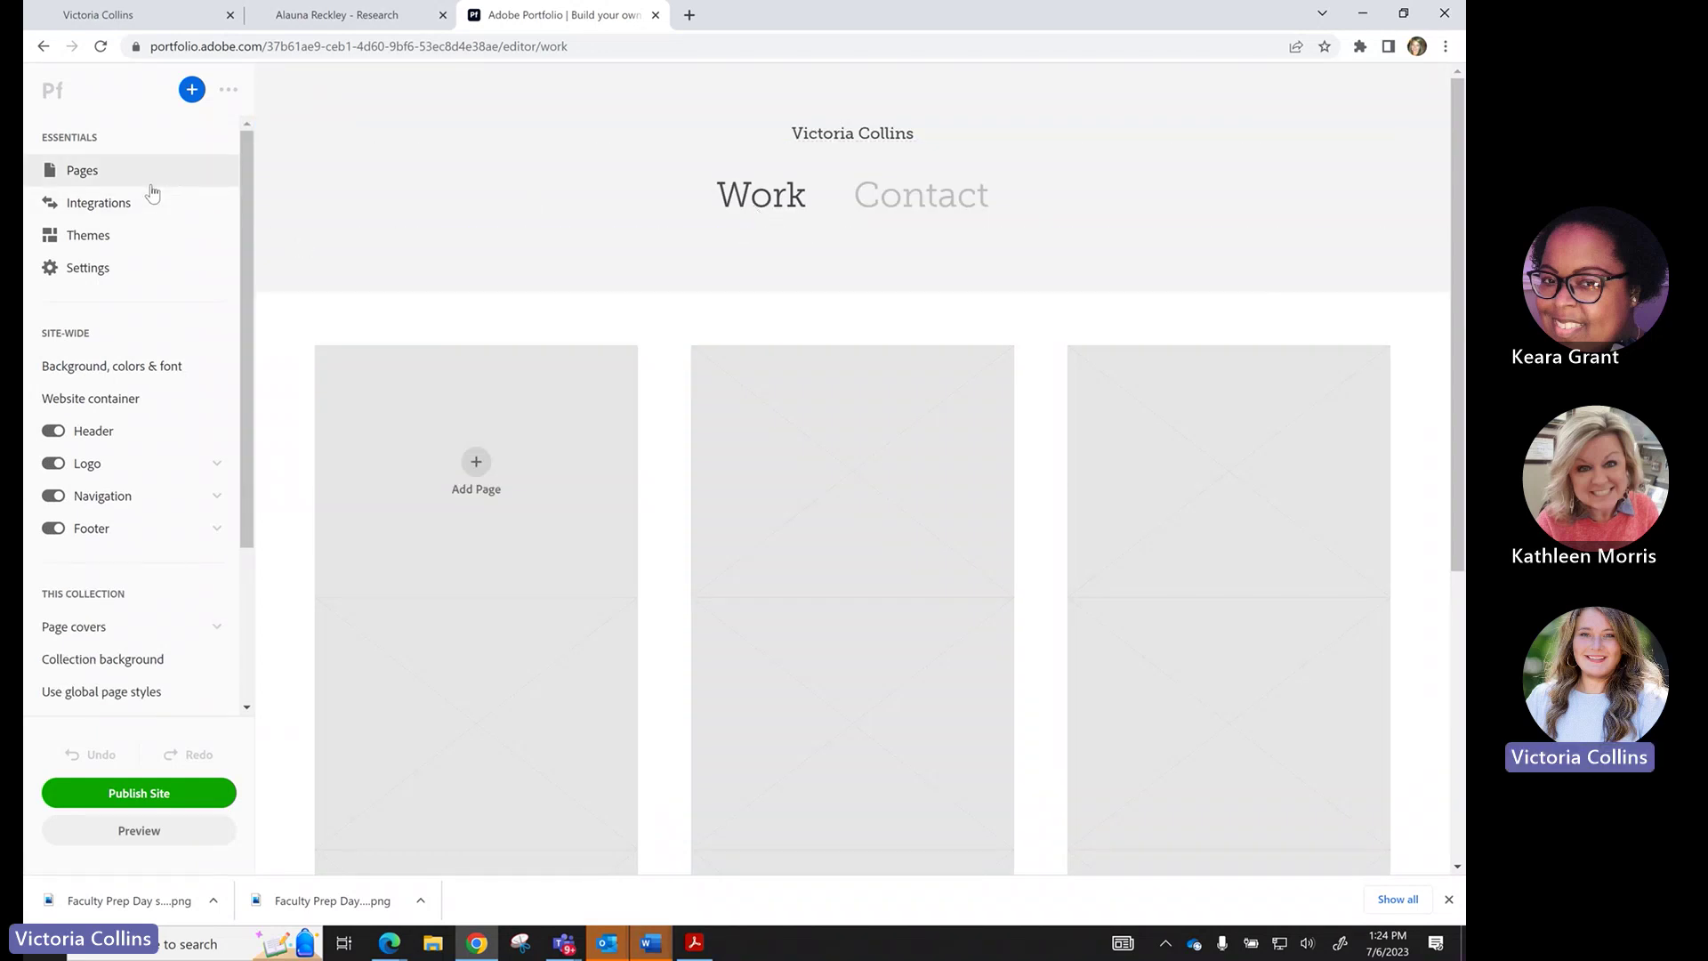
{"action": "left_click", "coordinate": [82, 171]}
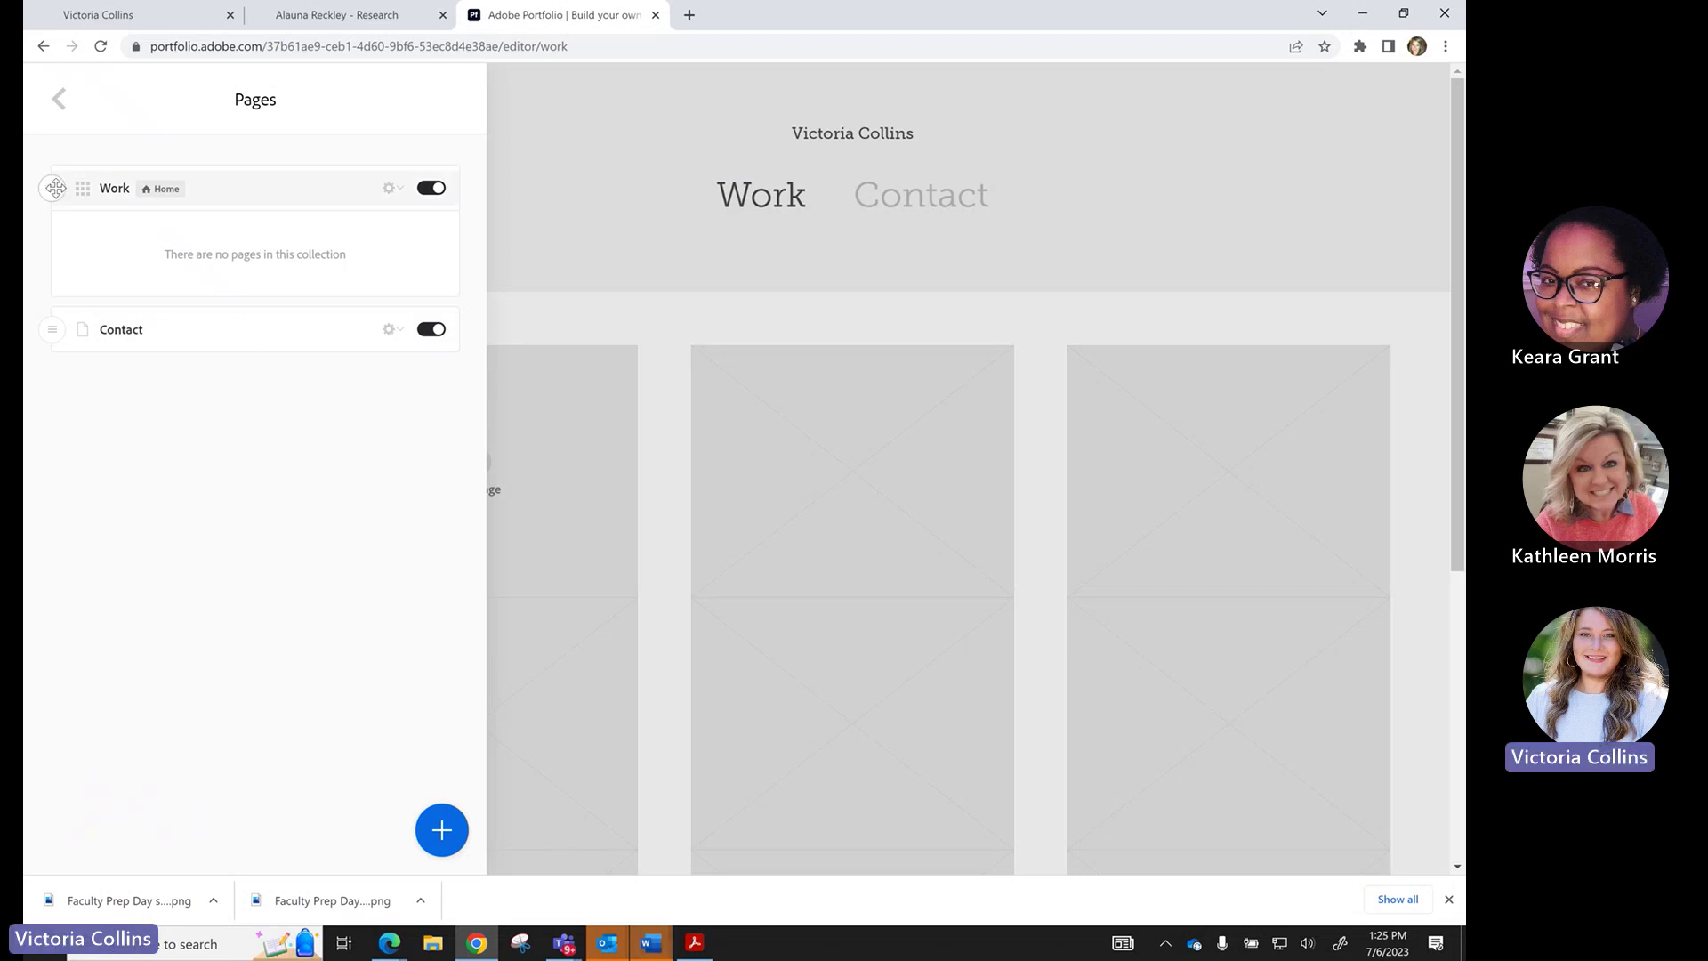
Rearrange the Work and Contact pages in the Pages list order.
{"action": "left_click_drag", "start_coordinate": [56, 188], "coordinate": [49, 285]}
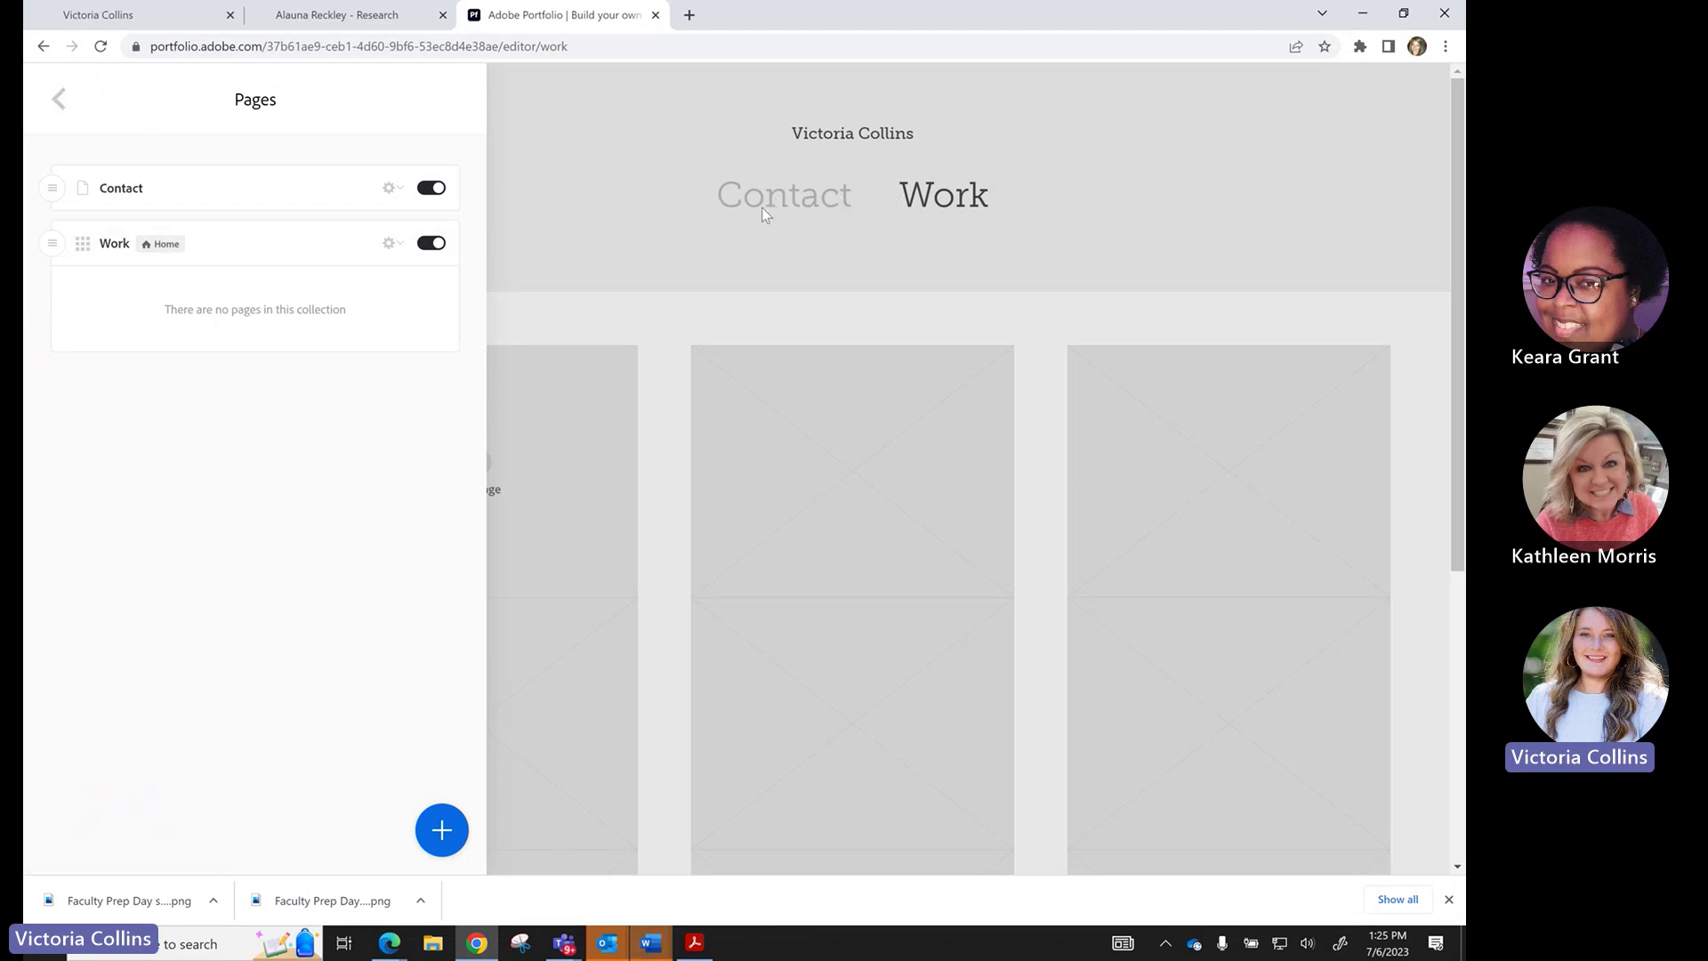
{"action": "left_click_drag", "start_coordinate": [52, 243], "coordinate": [47, 179]}
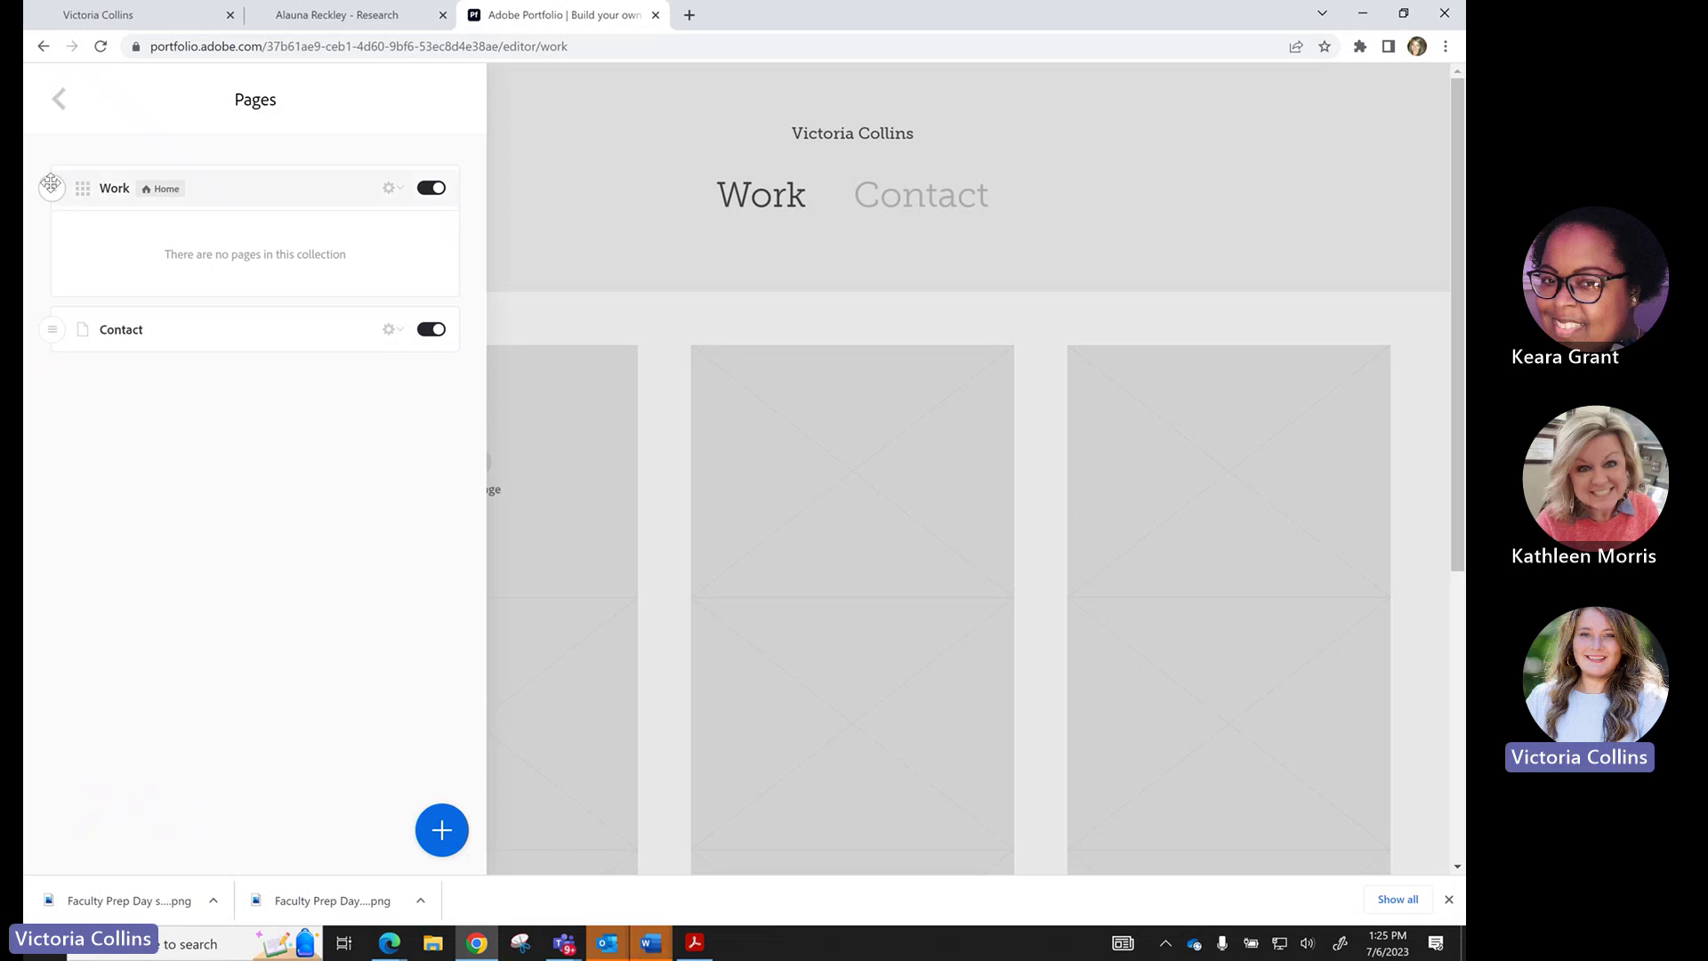
{"action": "left_click_drag", "start_coordinate": [51, 184], "coordinate": [43, 162]}
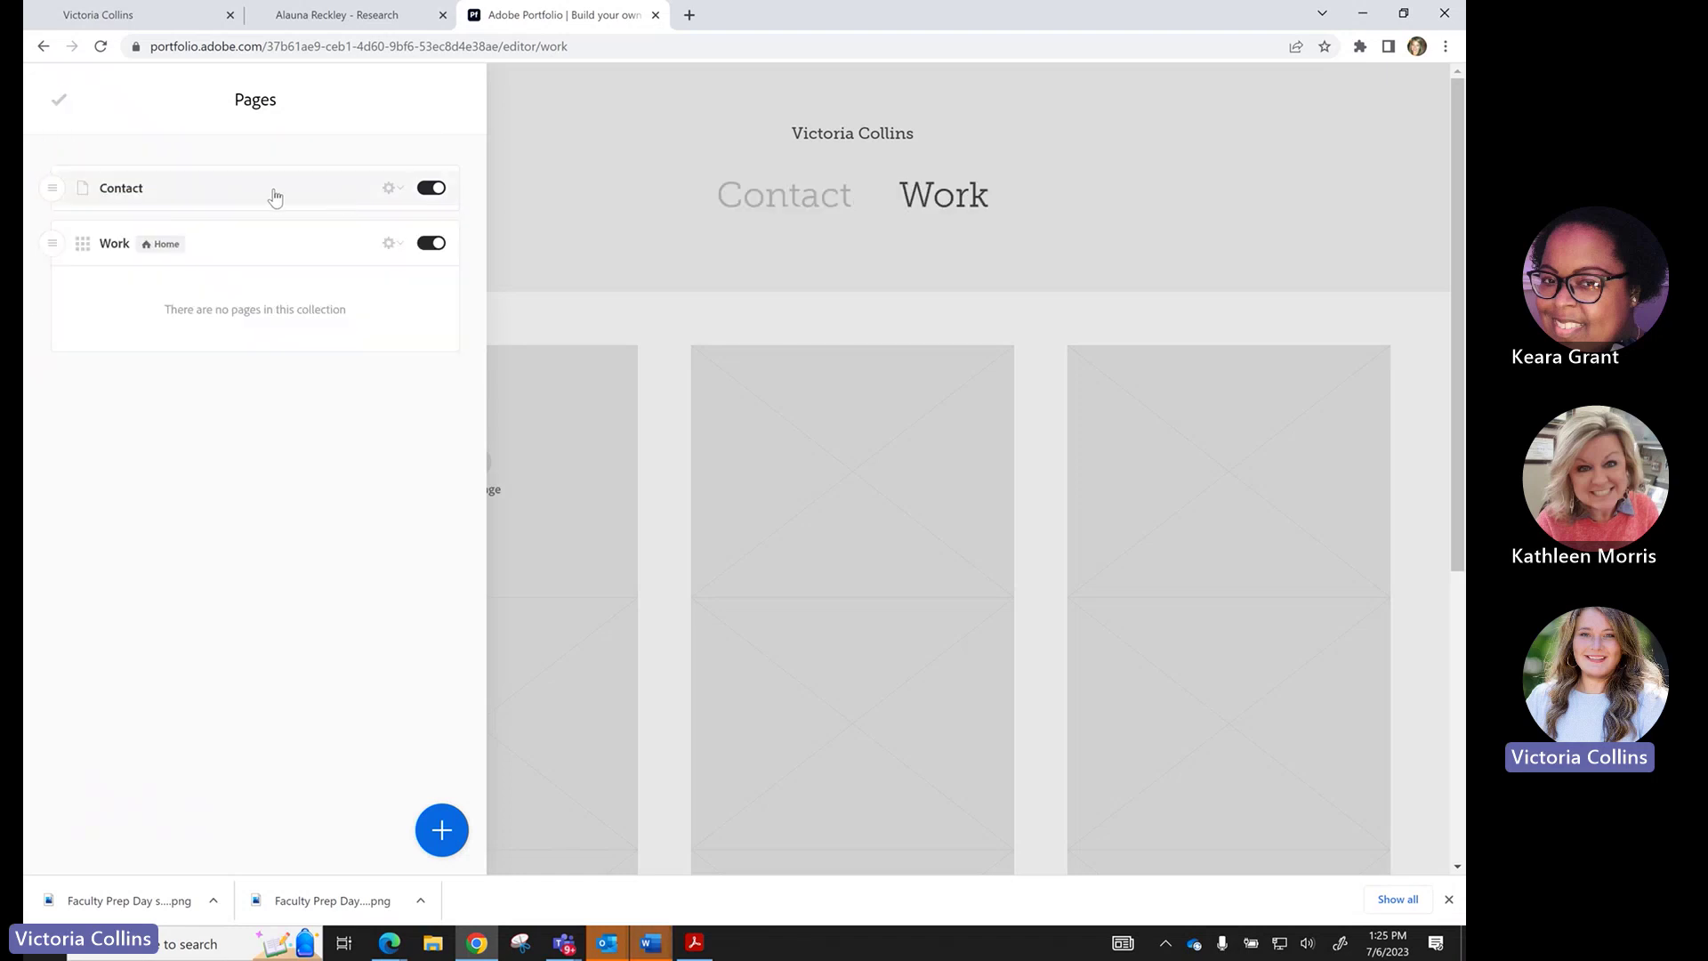
Test hiding pages, dismiss the homepage notice, keep Contact shown, and view Contact's settings.
{"action": "left_click", "coordinate": [425, 196]}
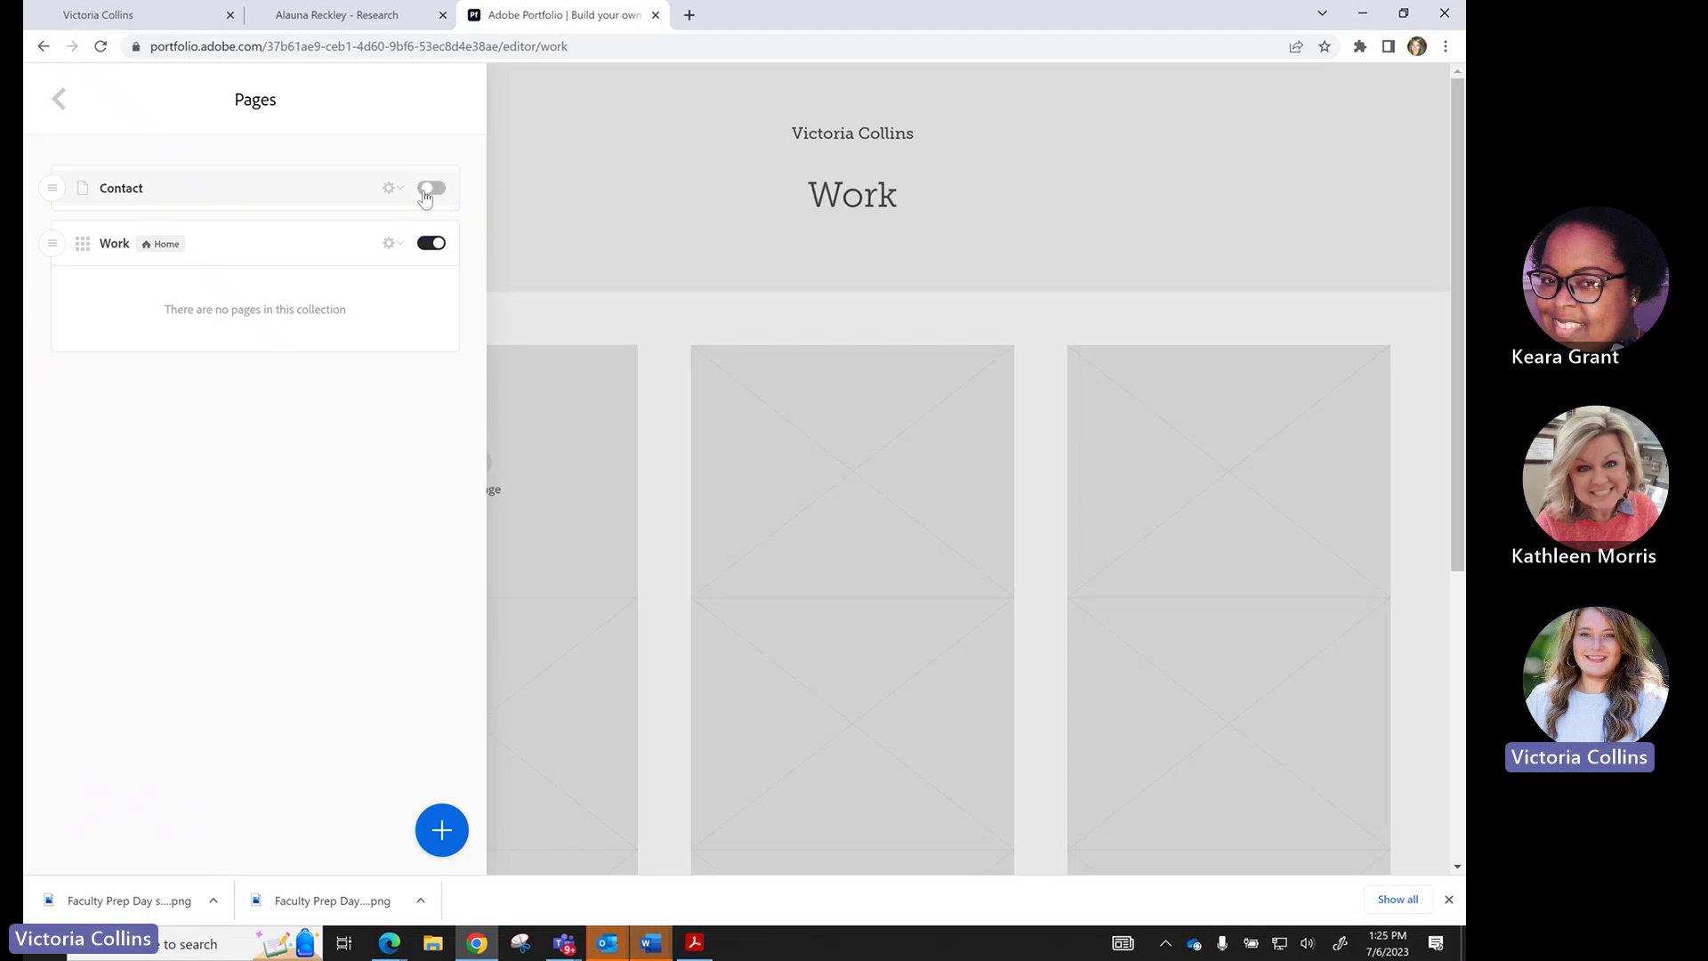
{"action": "left_click", "coordinate": [434, 189]}
{"action": "left_click", "coordinate": [433, 243]}
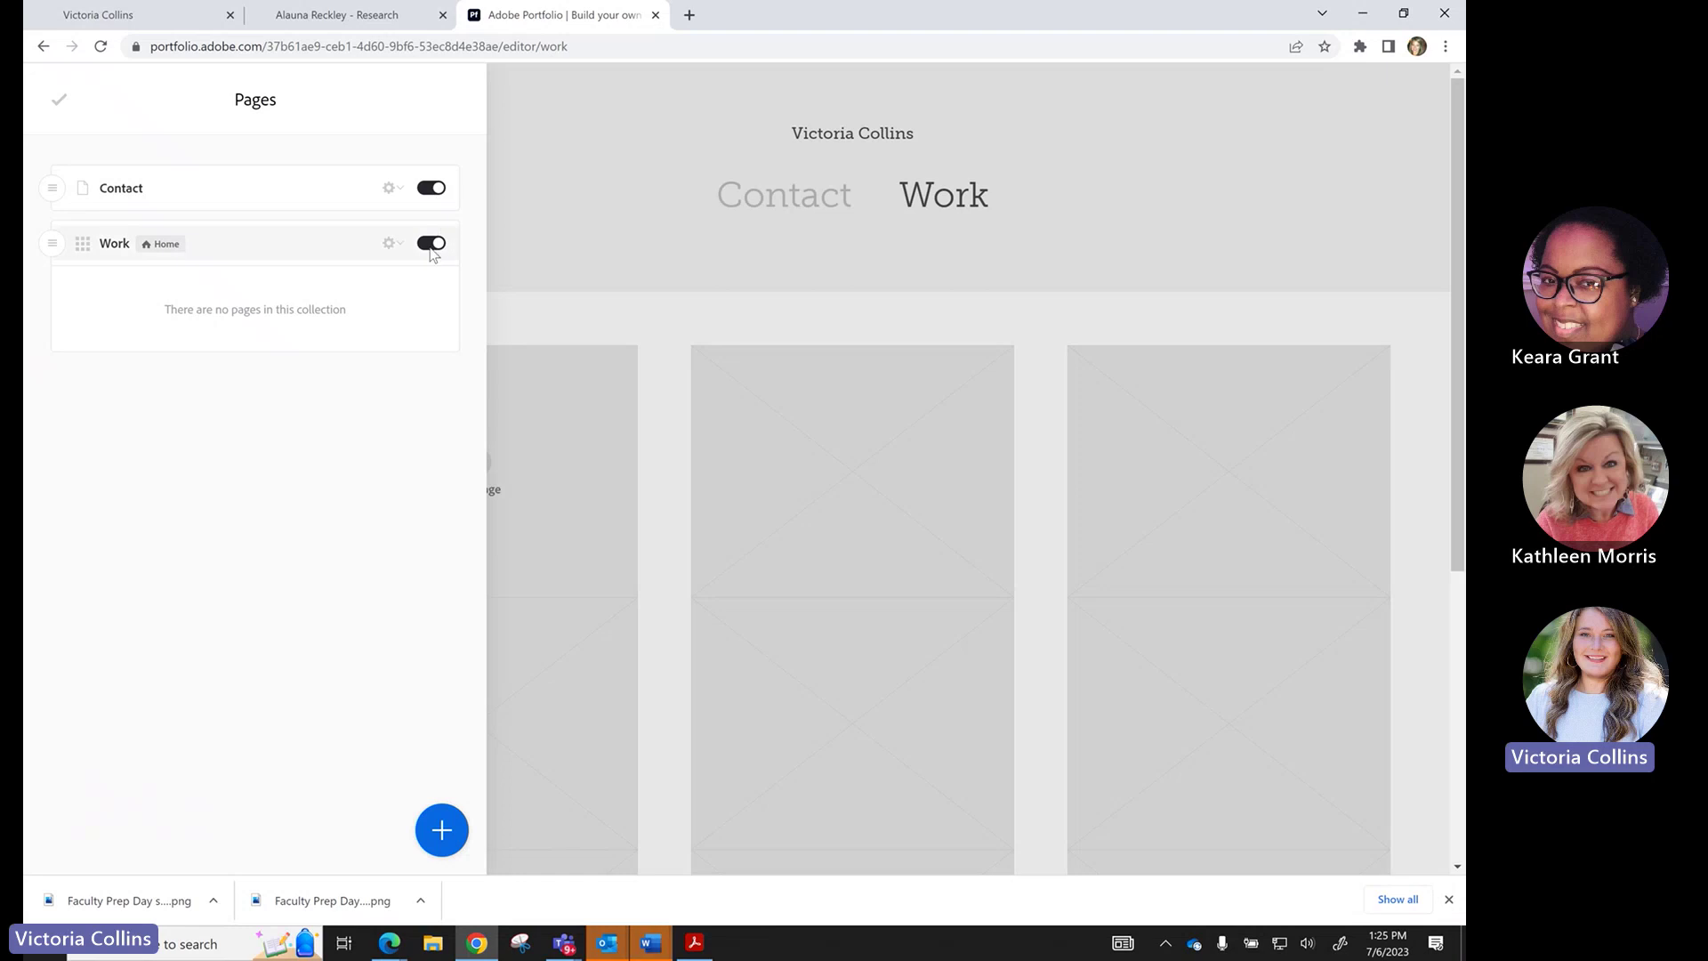
{"action": "left_click", "coordinate": [722, 532]}
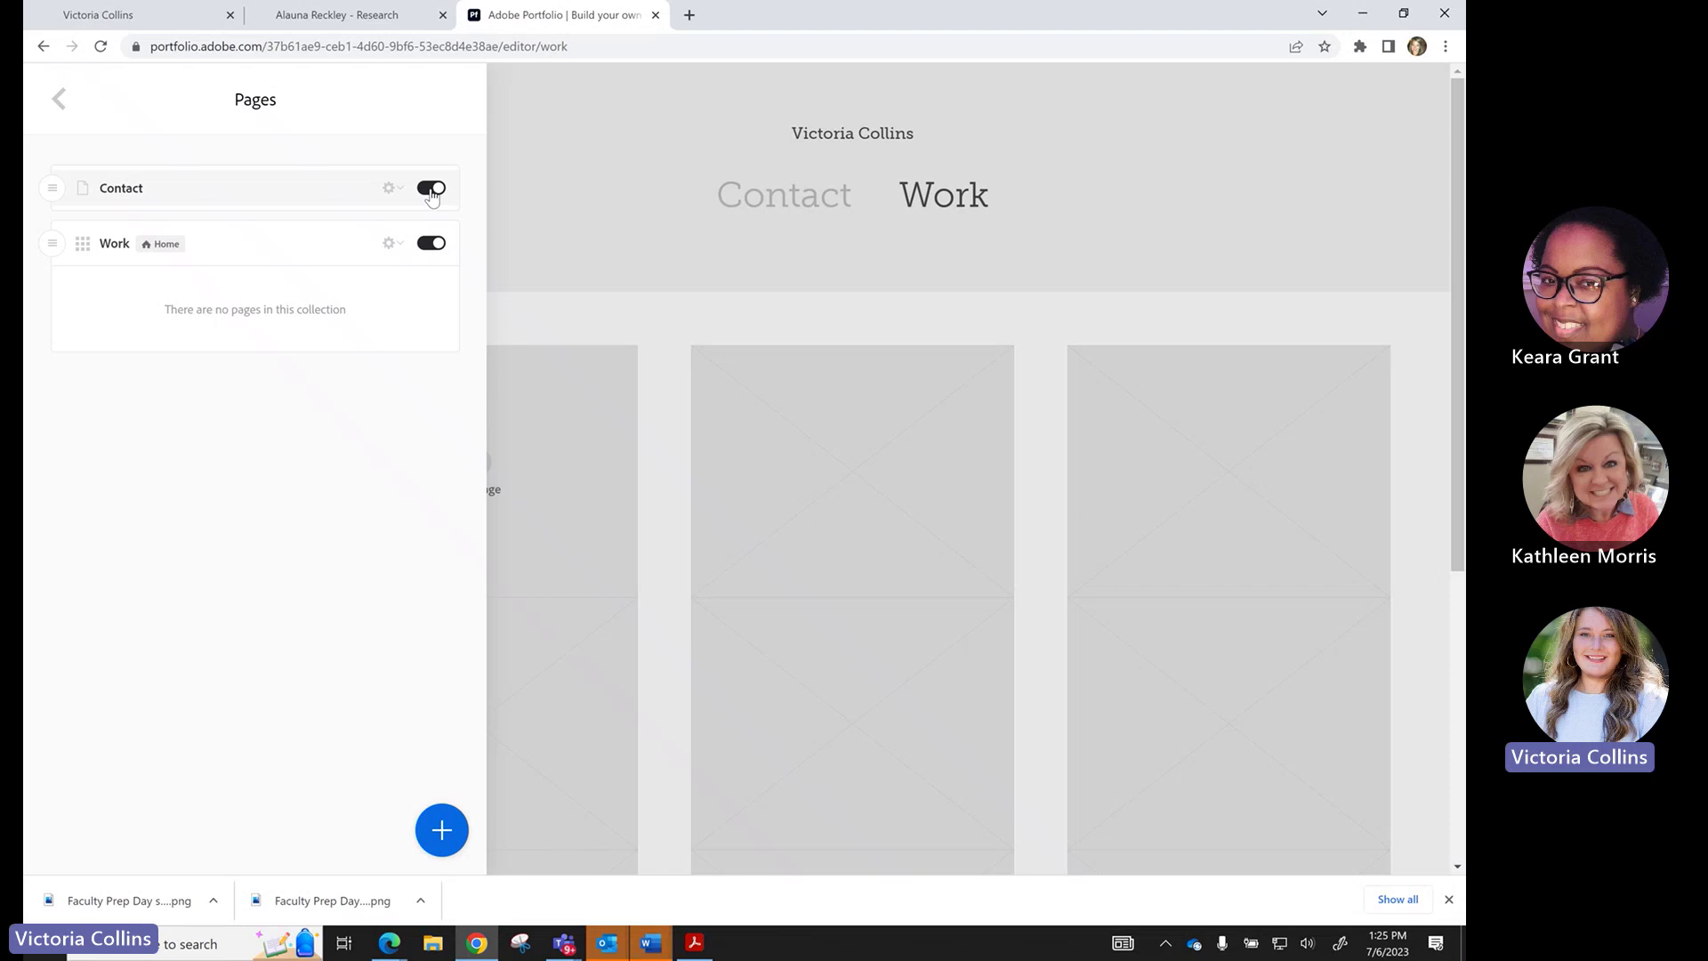
{"action": "left_click", "coordinate": [431, 194]}
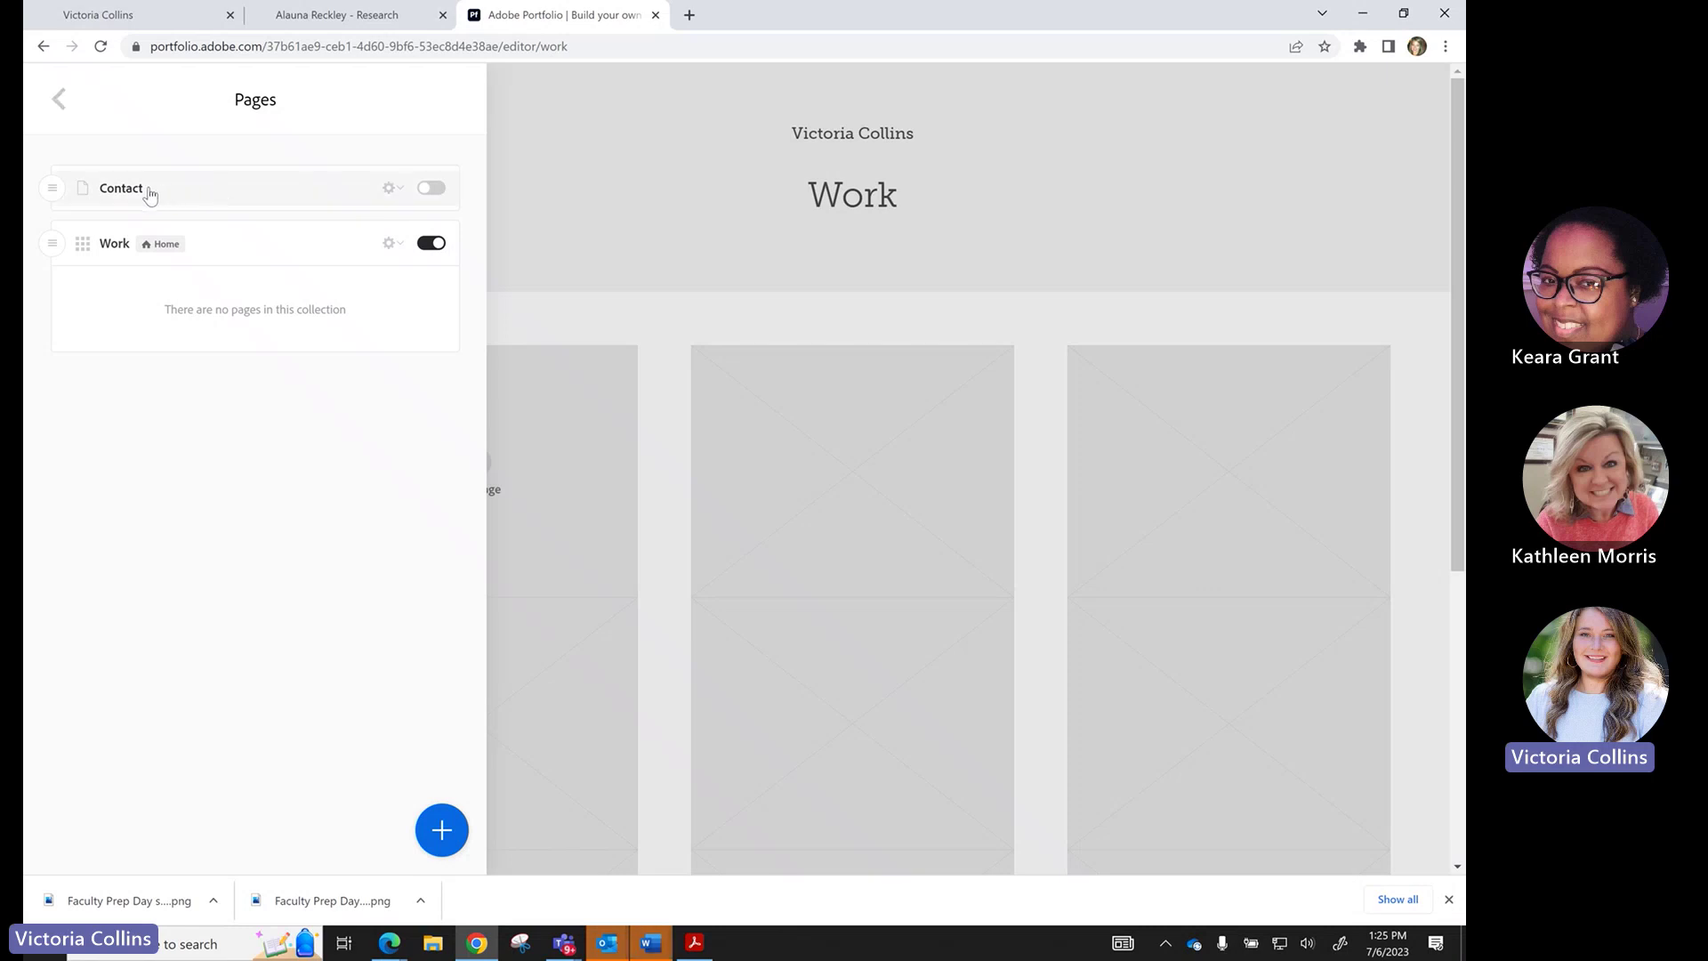
{"action": "left_click", "coordinate": [434, 192]}
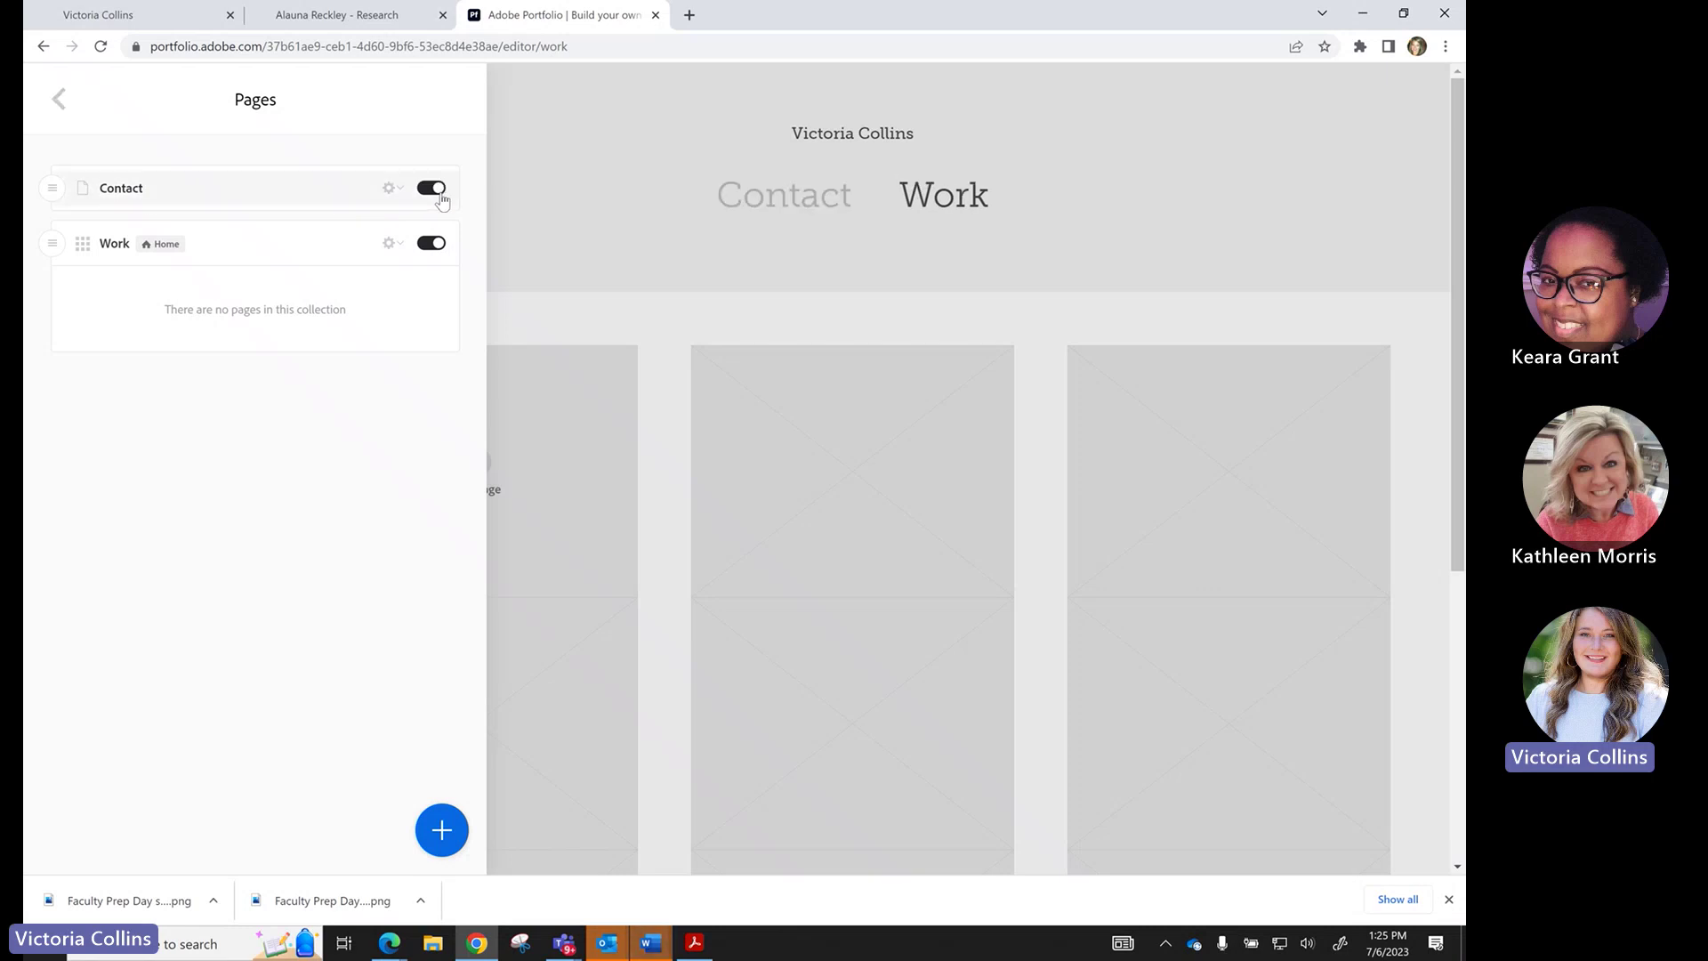
{"action": "left_click", "coordinate": [402, 192]}
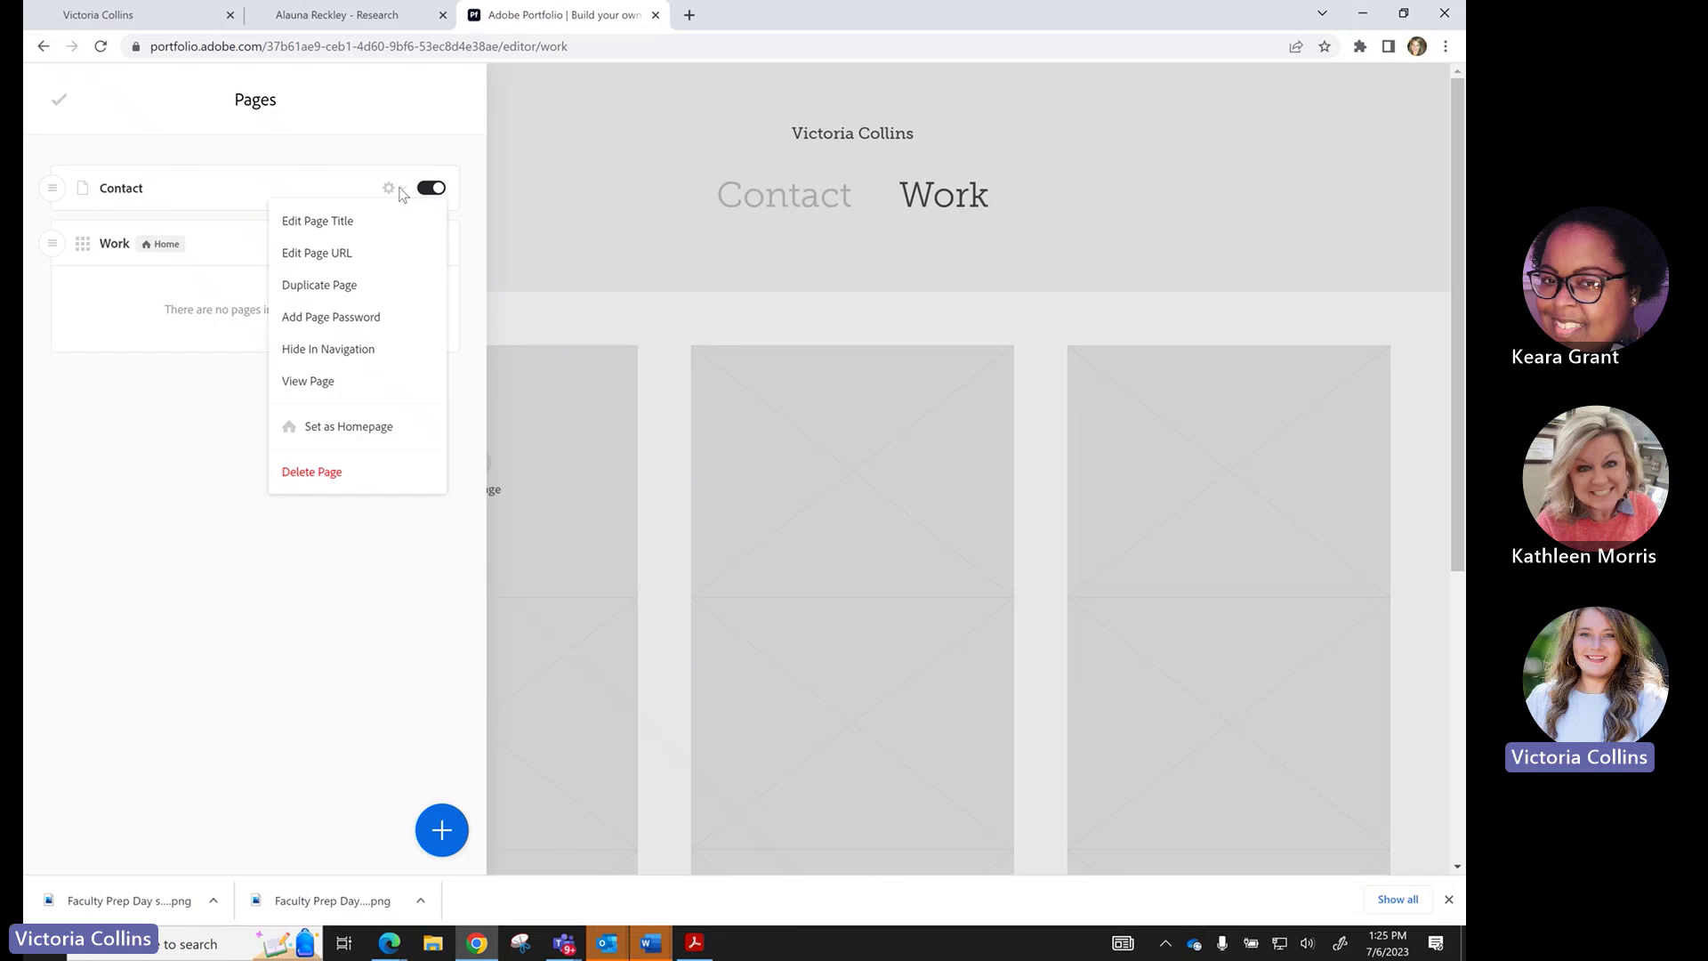
{"action": "left_click", "coordinate": [365, 223]}
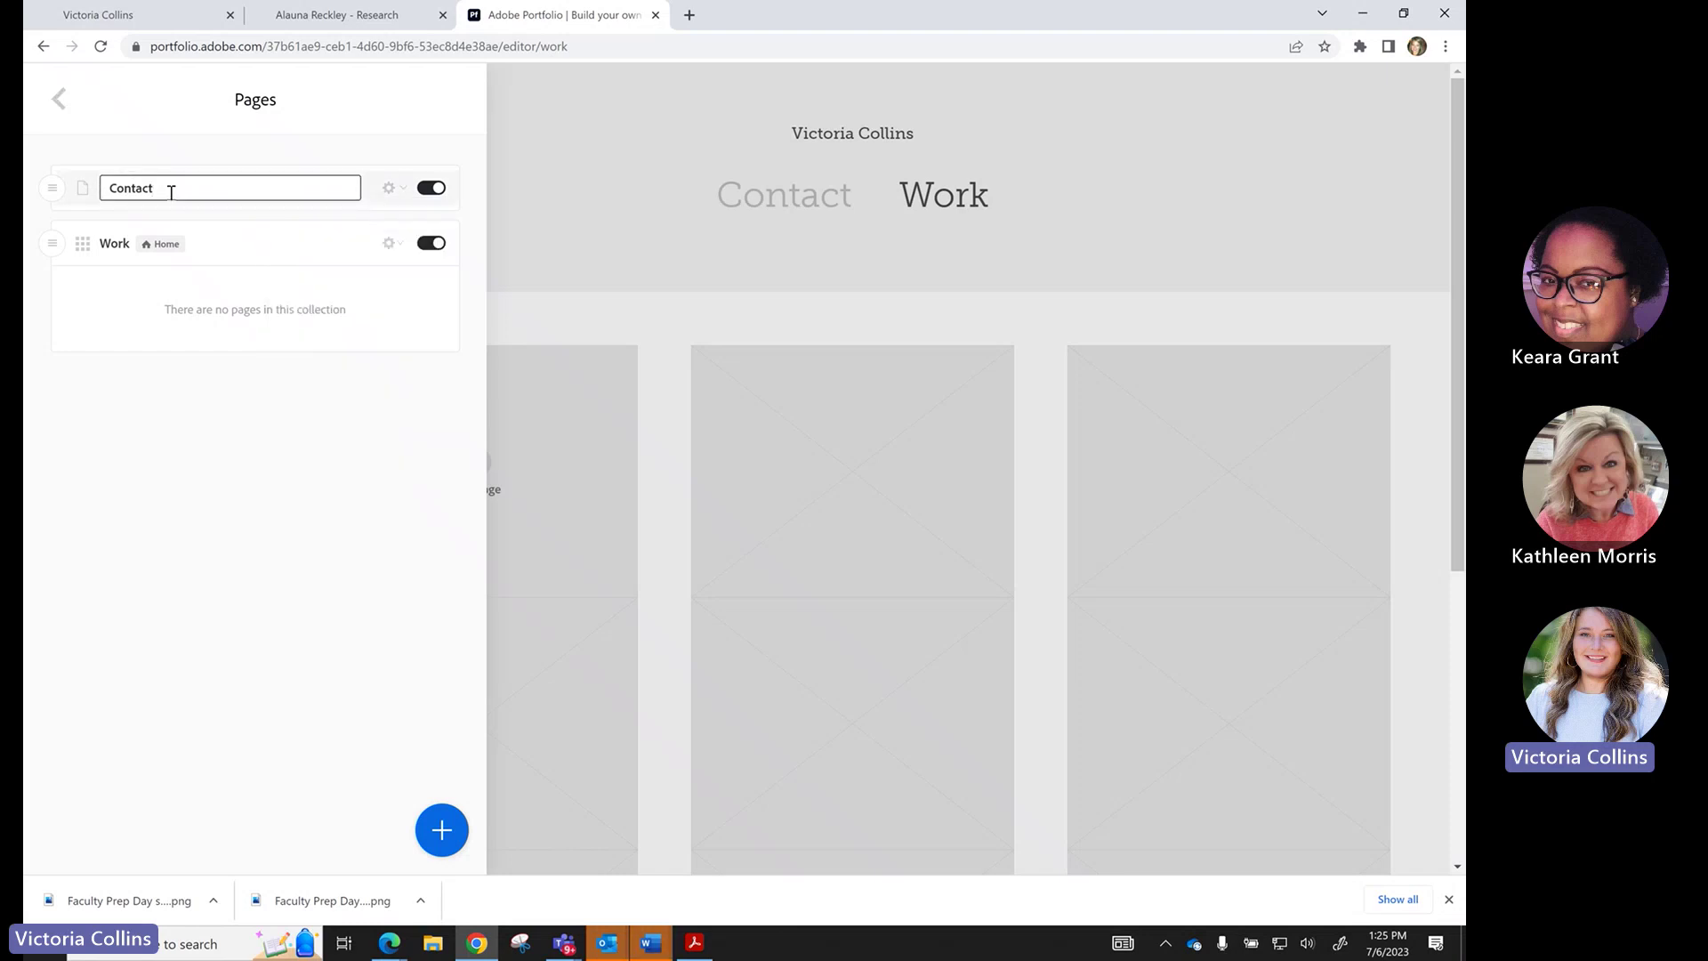
{"action": "left_click_drag", "start_coordinate": [168, 187], "coordinate": [99, 190]}
{"action": "left_click", "coordinate": [99, 201]}
{"action": "left_click", "coordinate": [99, 198]}
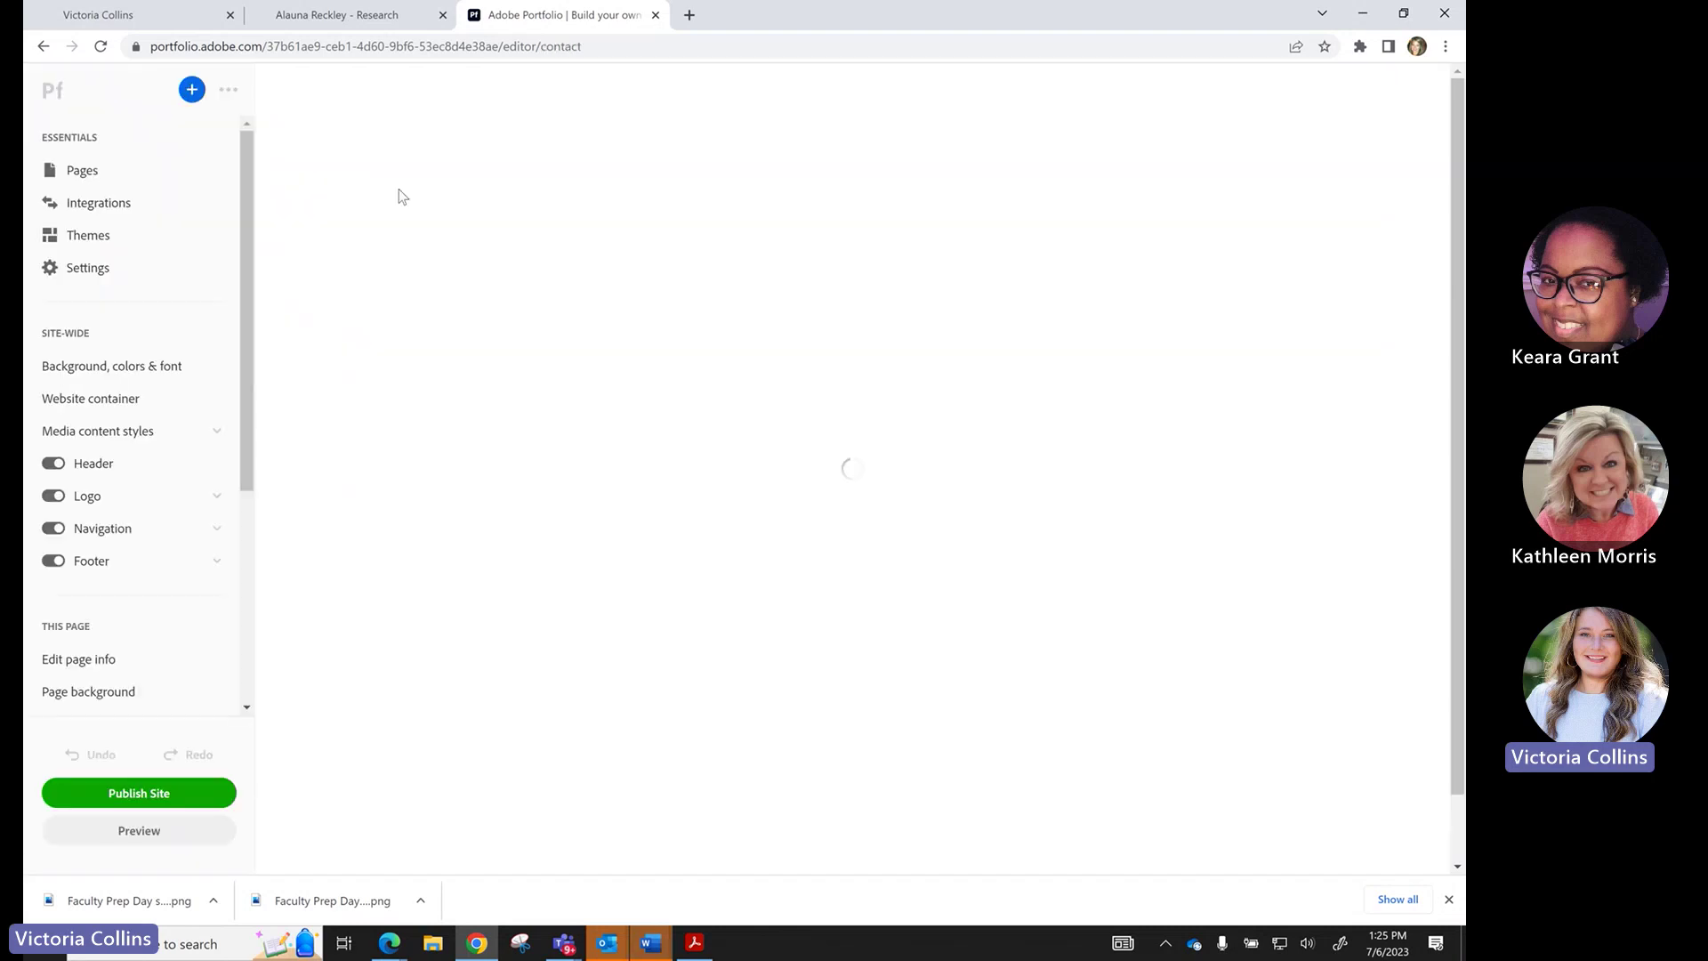
{"action": "left_click", "coordinate": [167, 177]}
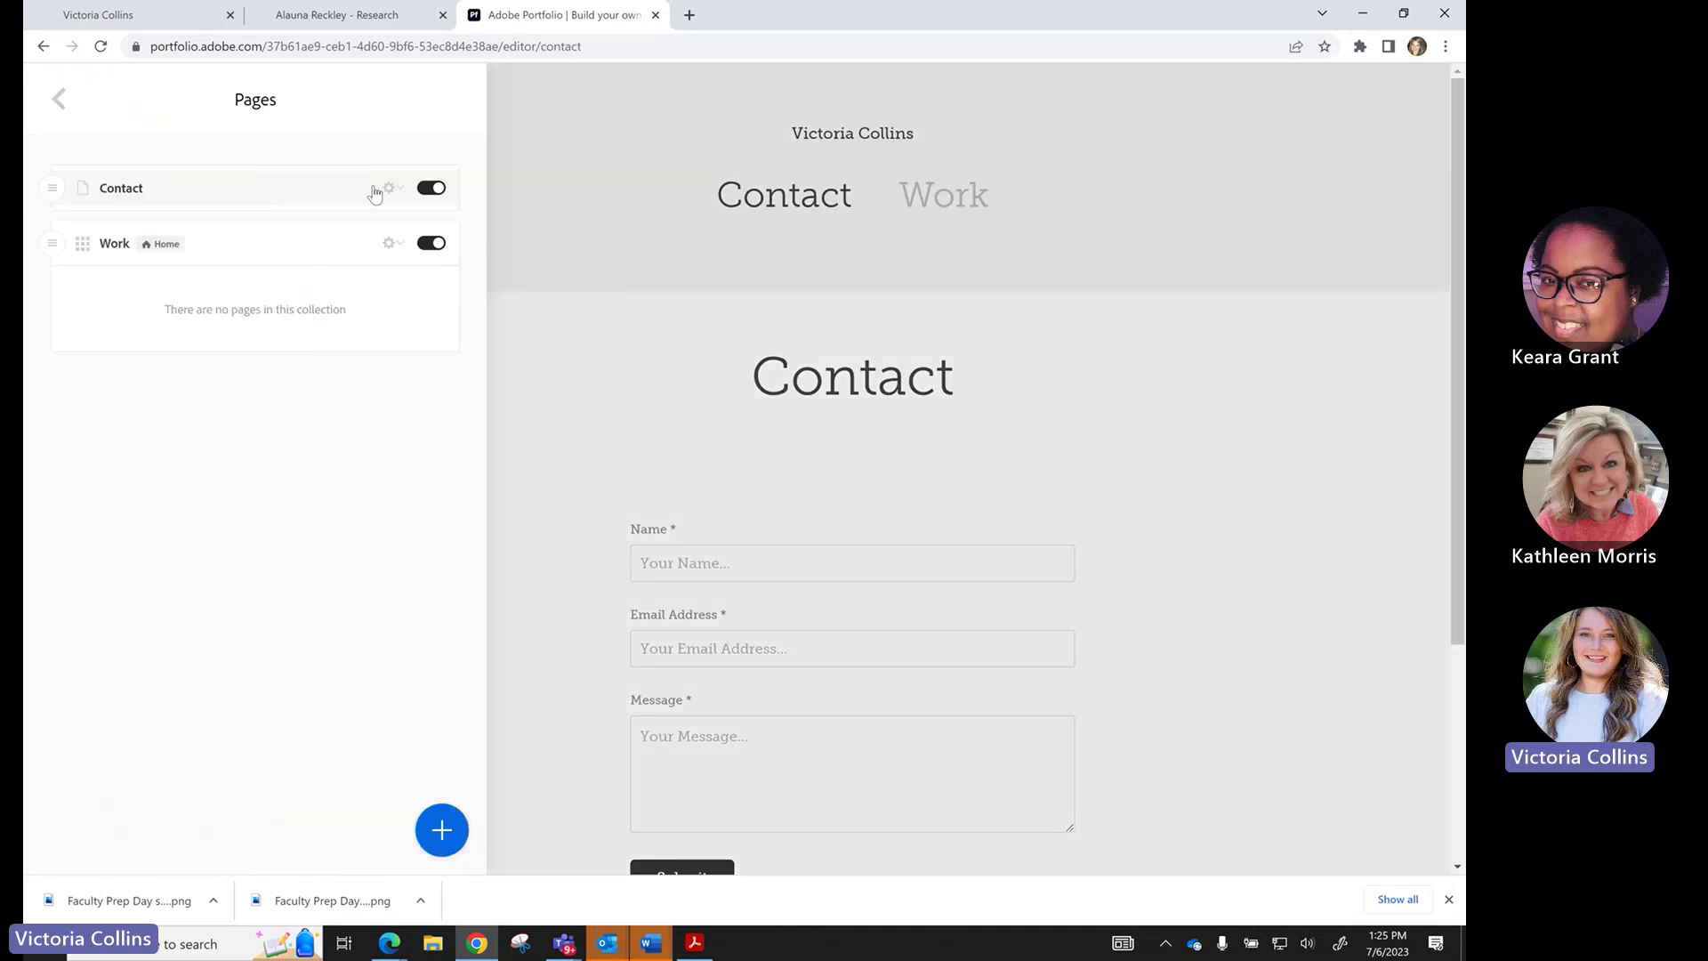
{"action": "left_click", "coordinate": [388, 188]}
{"action": "left_click", "coordinate": [391, 219]}
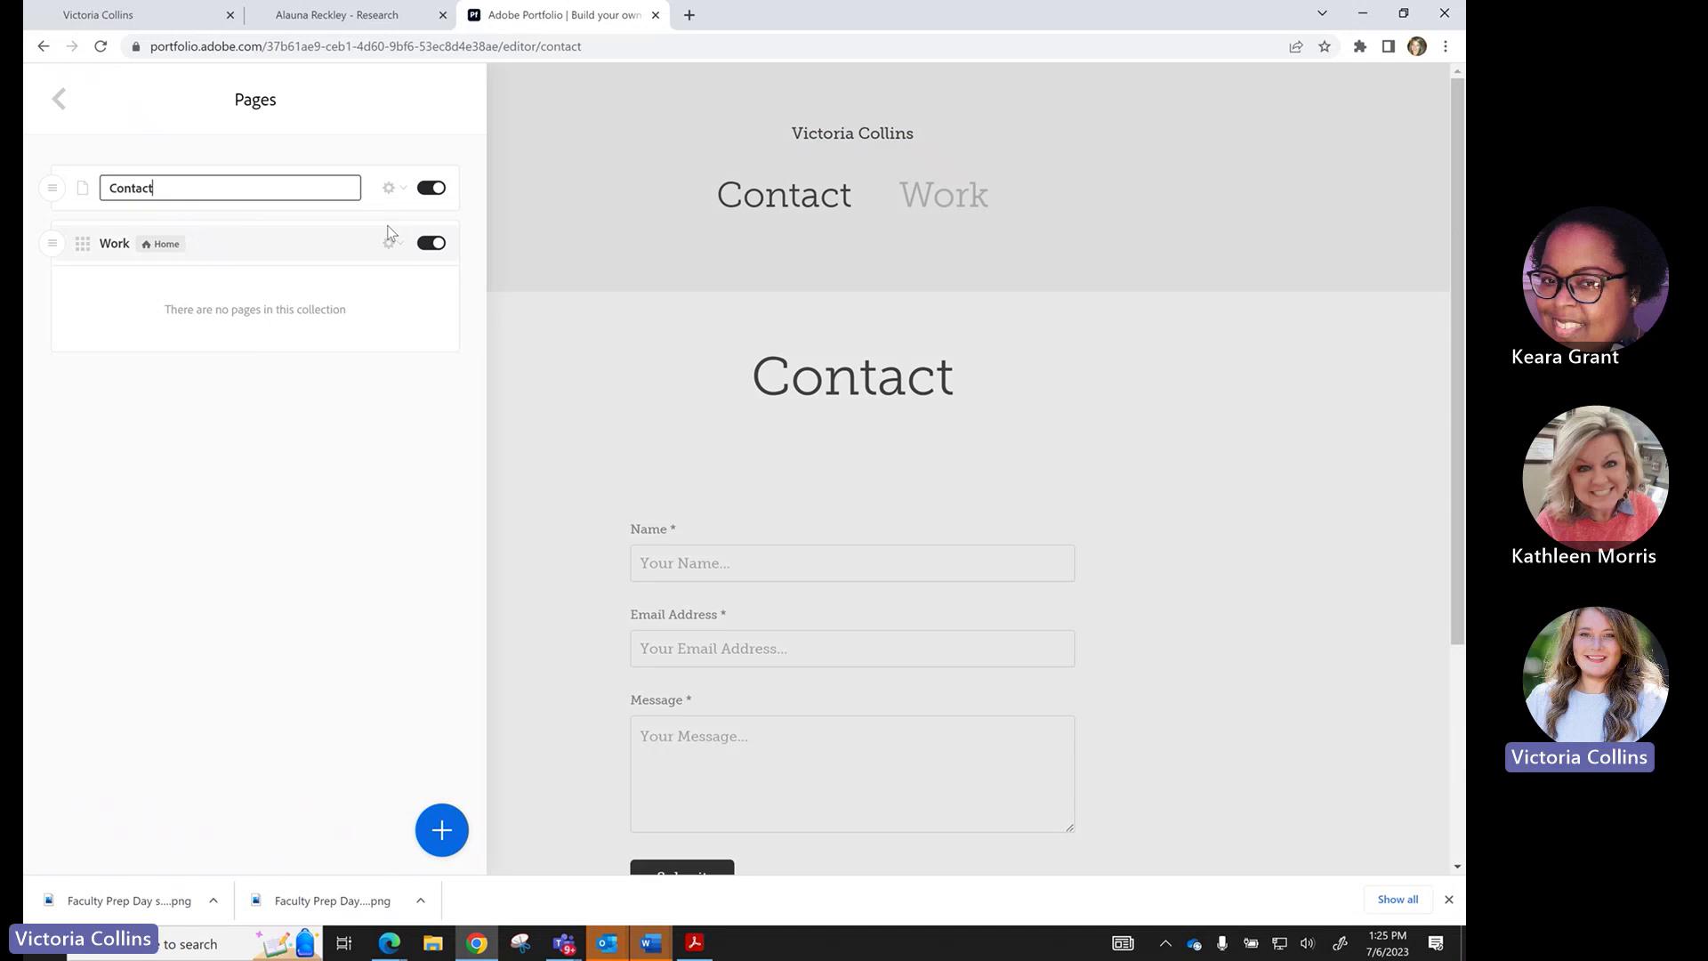
{"action": "key", "text": "BackSpace"}
{"action": "key", "text": "BackSpace"}
{"action": "key", "text": "BackSpace"}
{"action": "key", "text": "BackSpace"}
{"action": "key", "text": "BackSpace"}
{"action": "key", "text": "BackSpace"}
{"action": "key", "text": "BackSpace"}
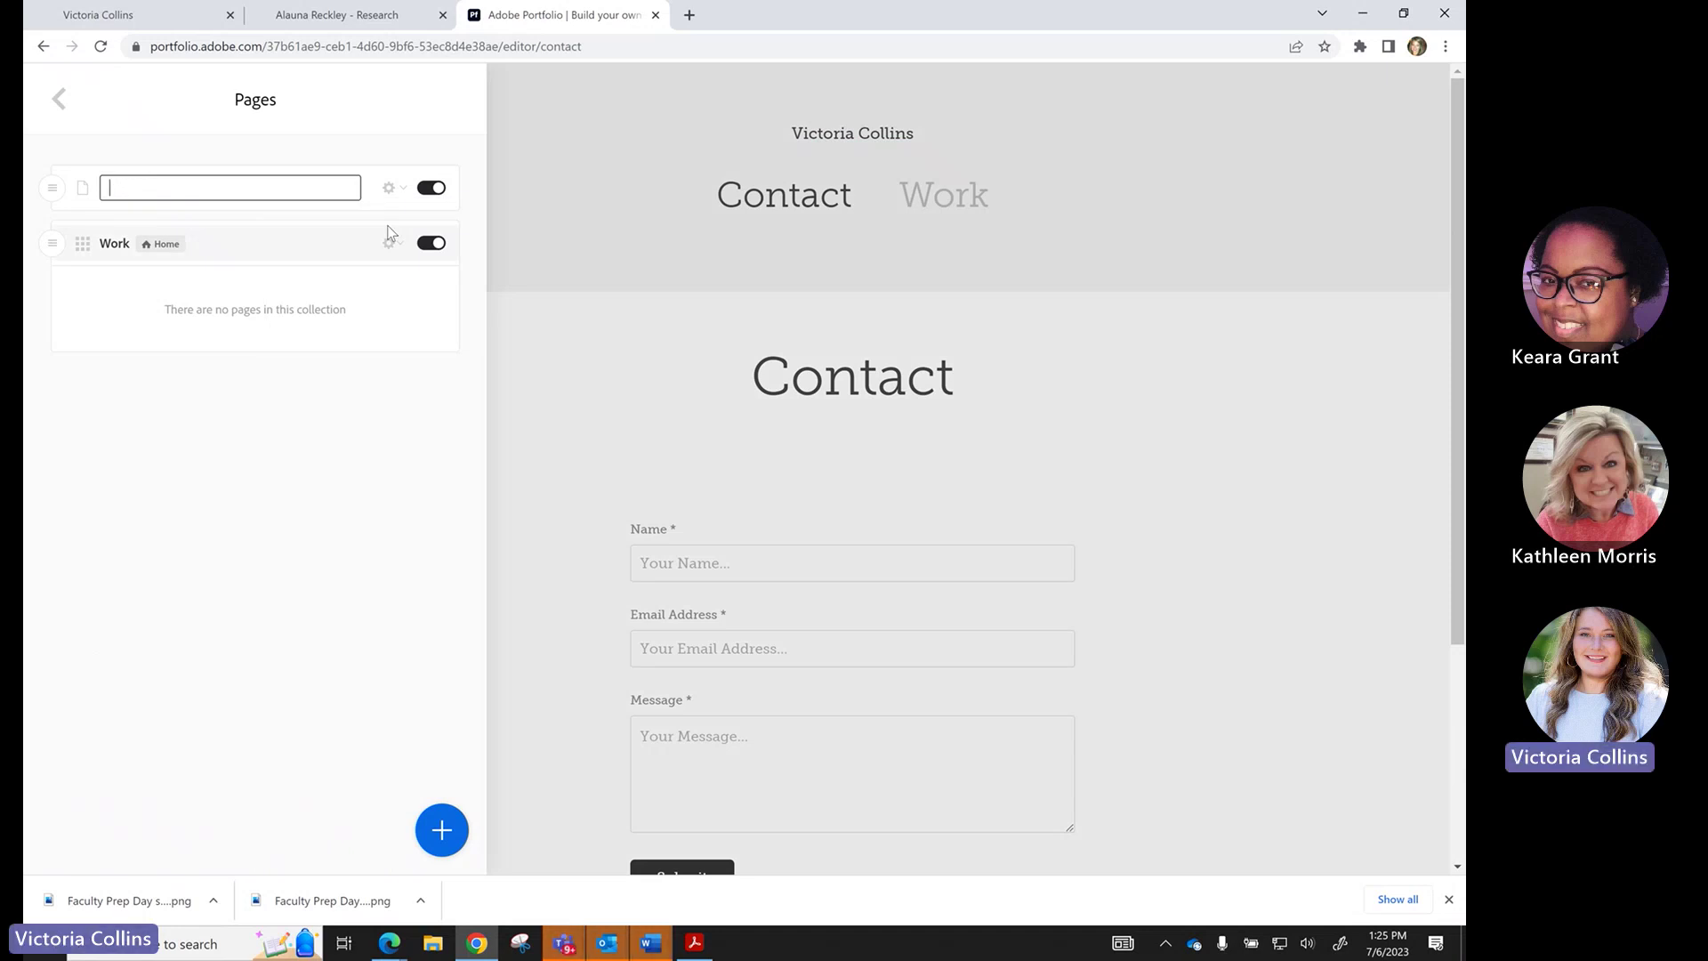
{"action": "type", "text": "About Me"}
{"action": "key", "text": "Return"}
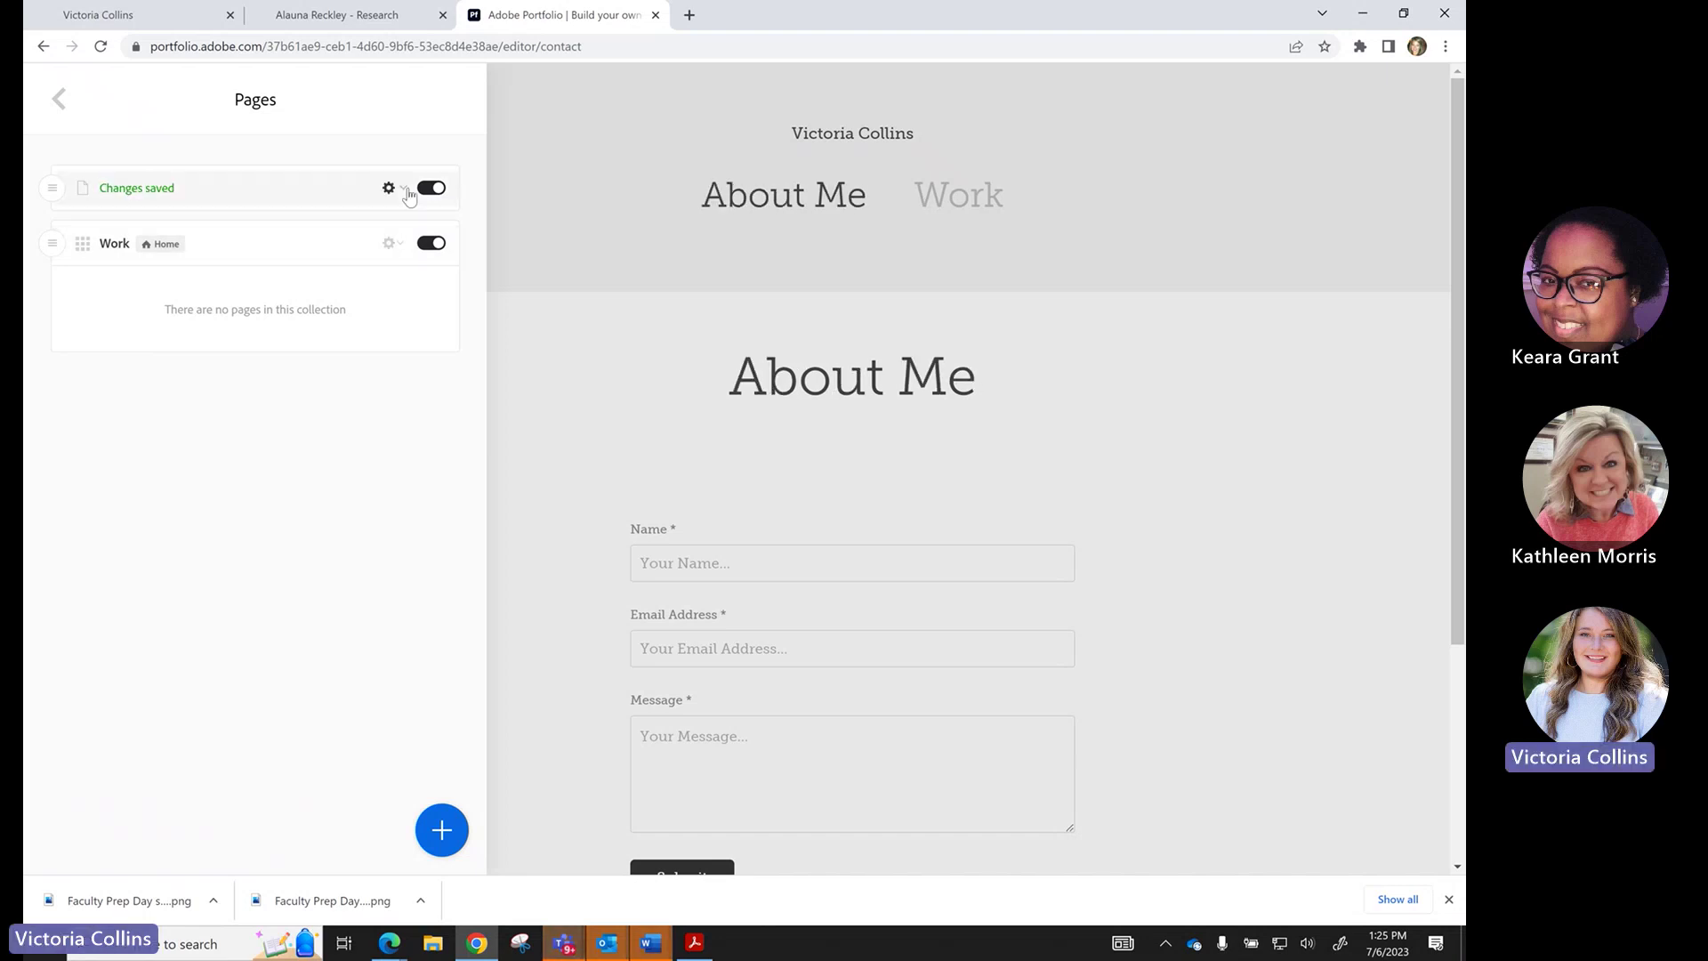
{"action": "left_click", "coordinate": [396, 190]}
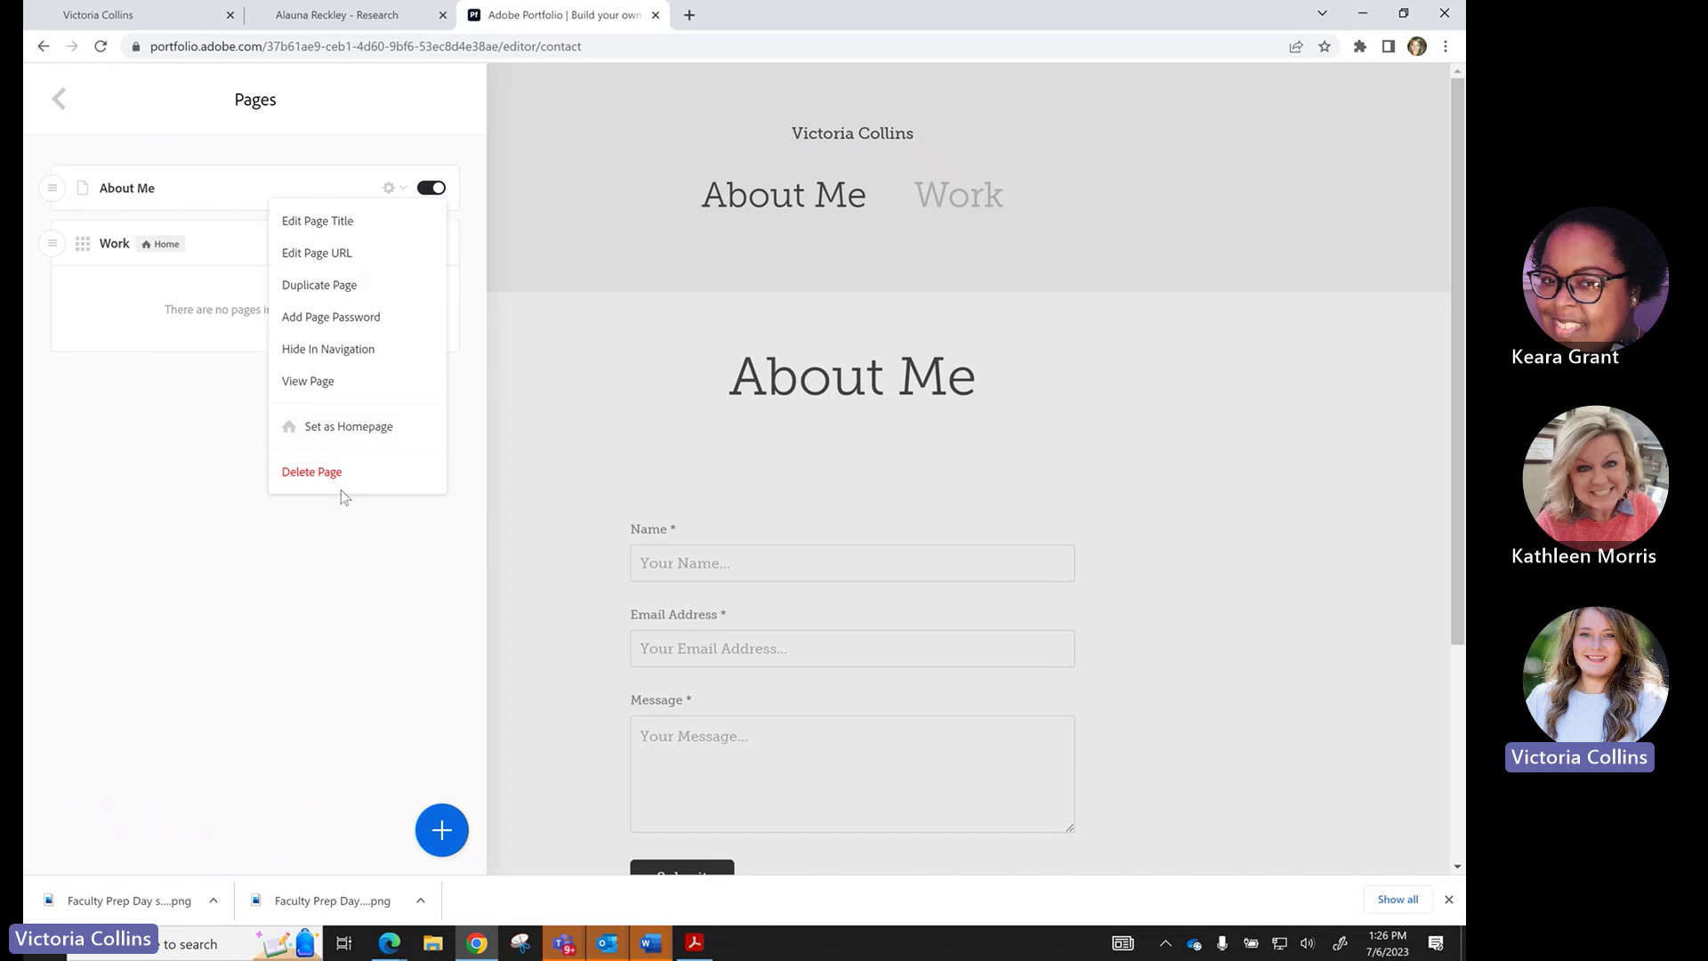
{"action": "left_click", "coordinate": [189, 468]}
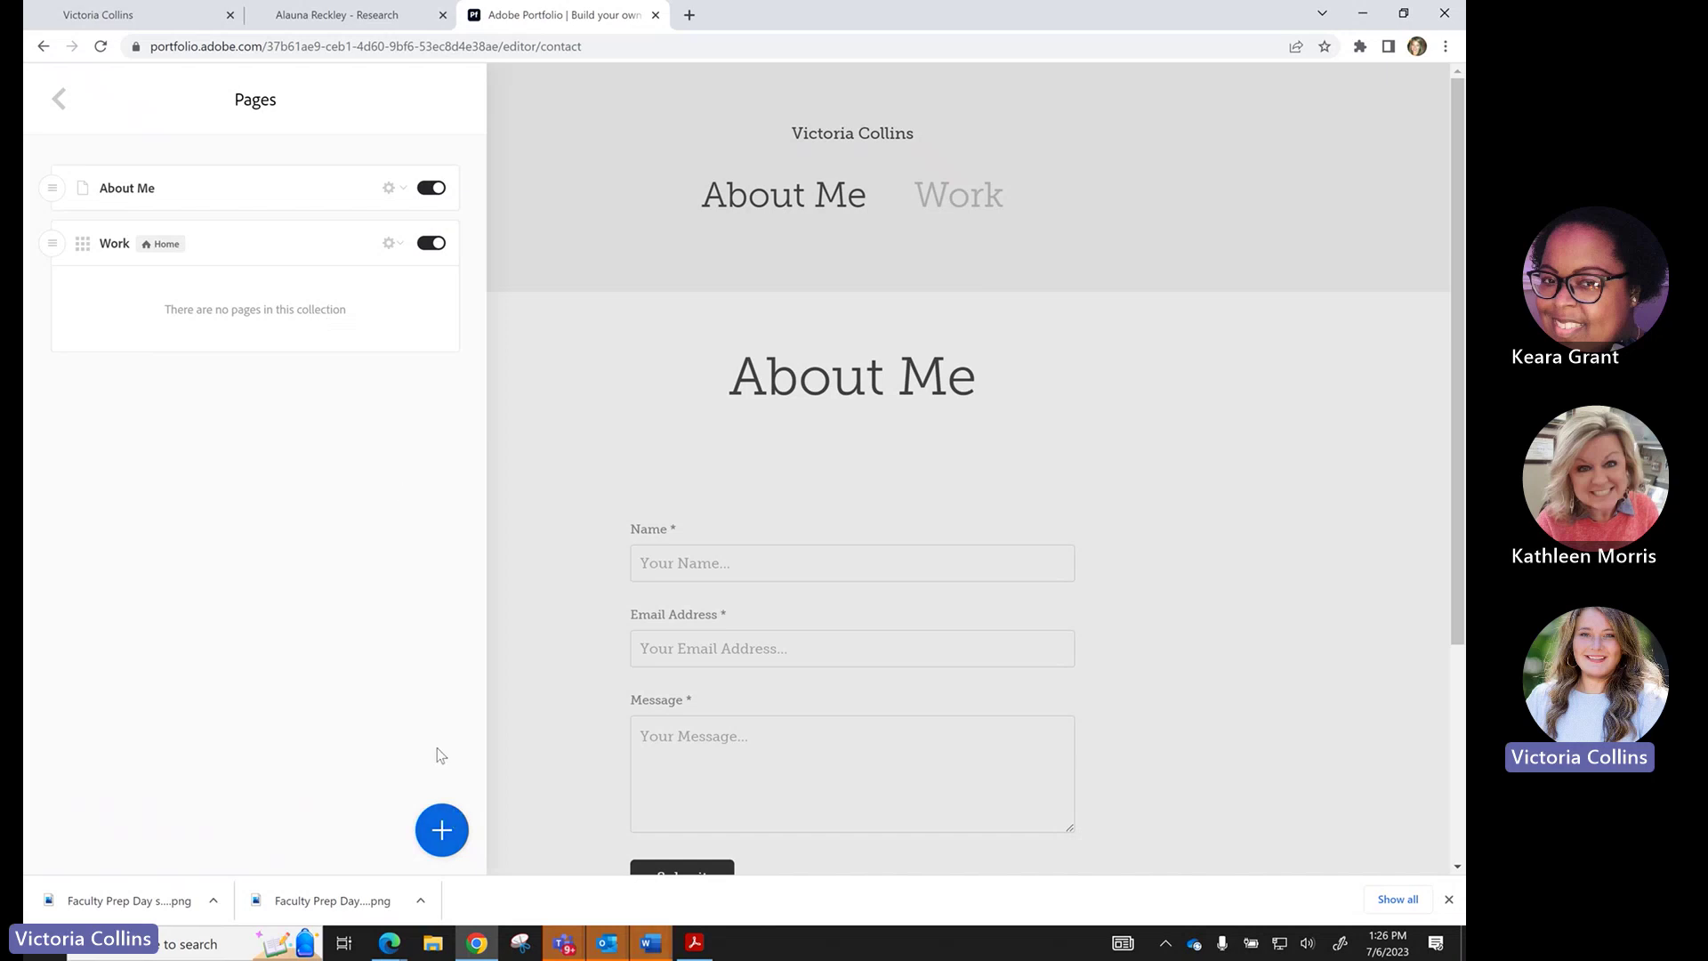
Reopen the Pages list and show Add Page's page types, then view the example Research page.
{"action": "left_click", "coordinate": [44, 106]}
{"action": "left_click", "coordinate": [105, 178]}
{"action": "left_click", "coordinate": [442, 830]}
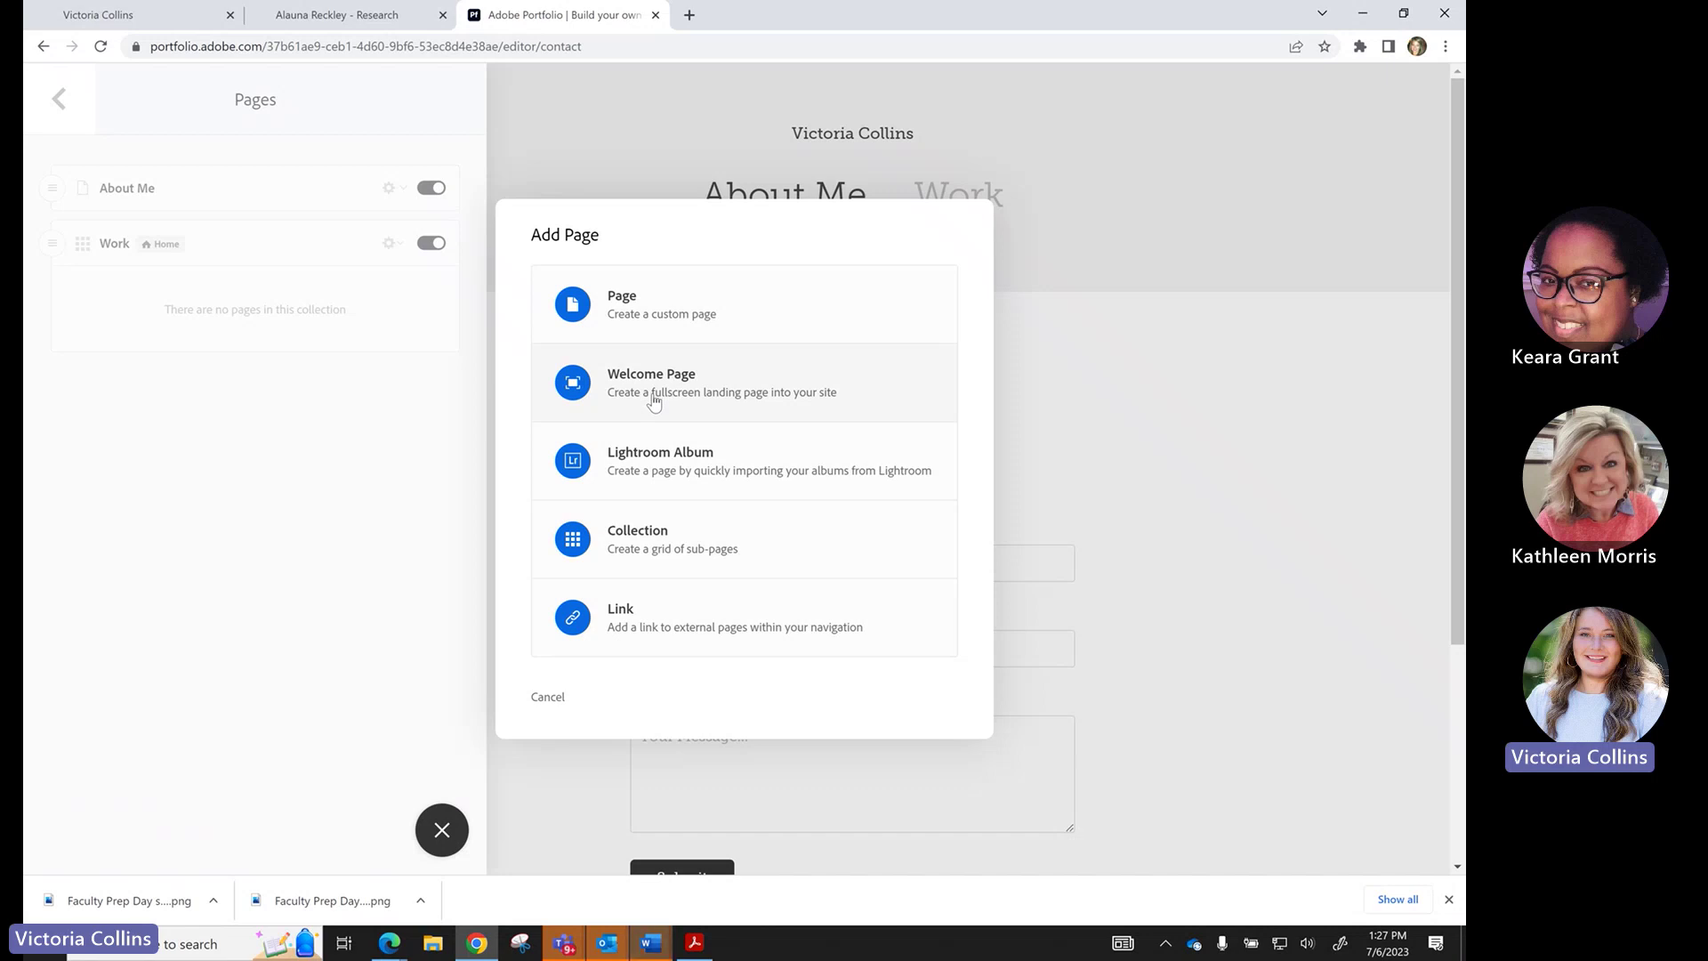
{"action": "left_click", "coordinate": [325, 15]}
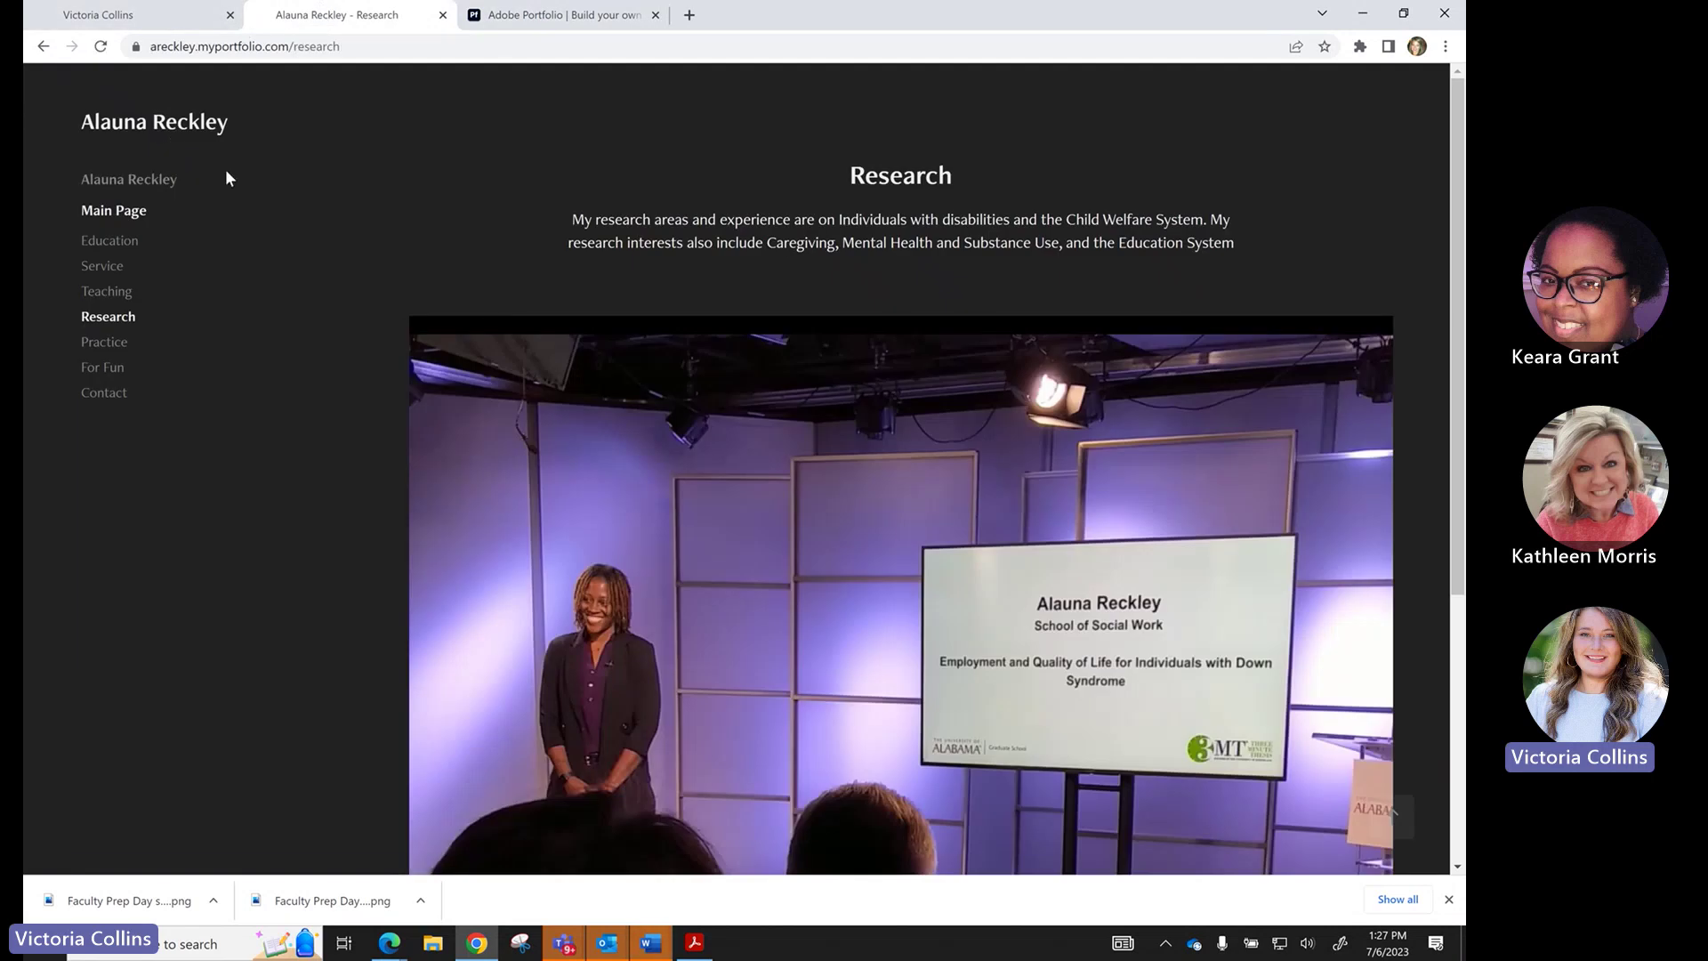
Preview the example welcome page and the live site's Outside Link, then return to Add Page.
{"action": "left_click", "coordinate": [158, 179]}
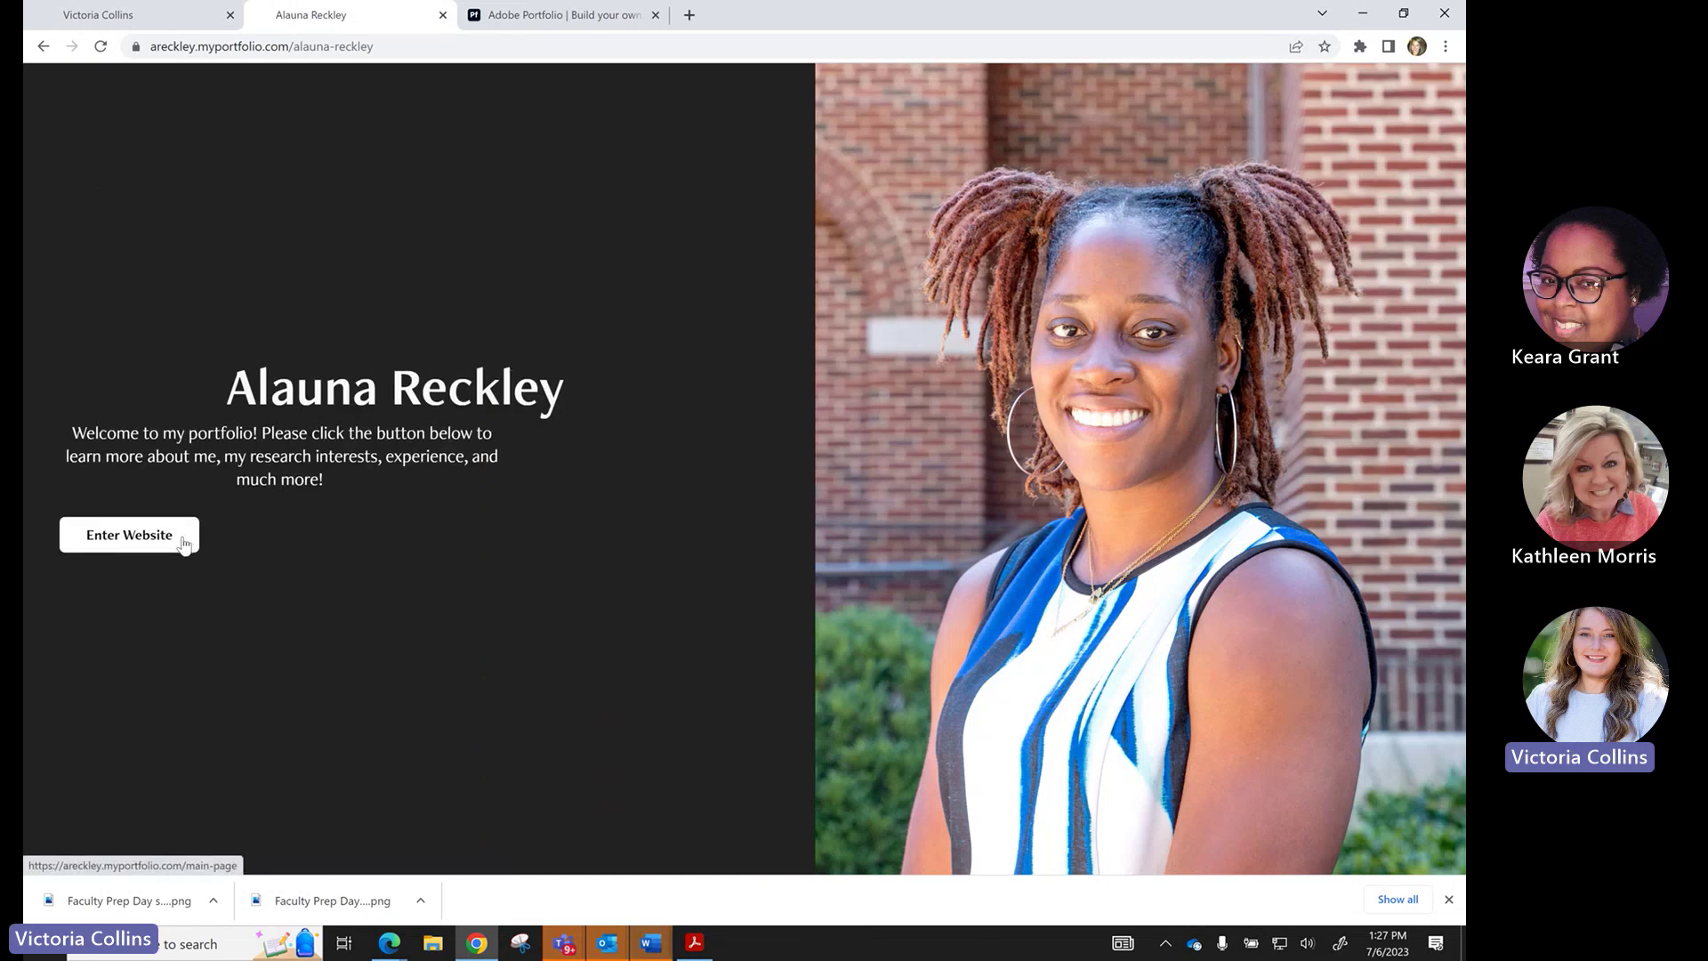
{"action": "left_click", "coordinate": [556, 20]}
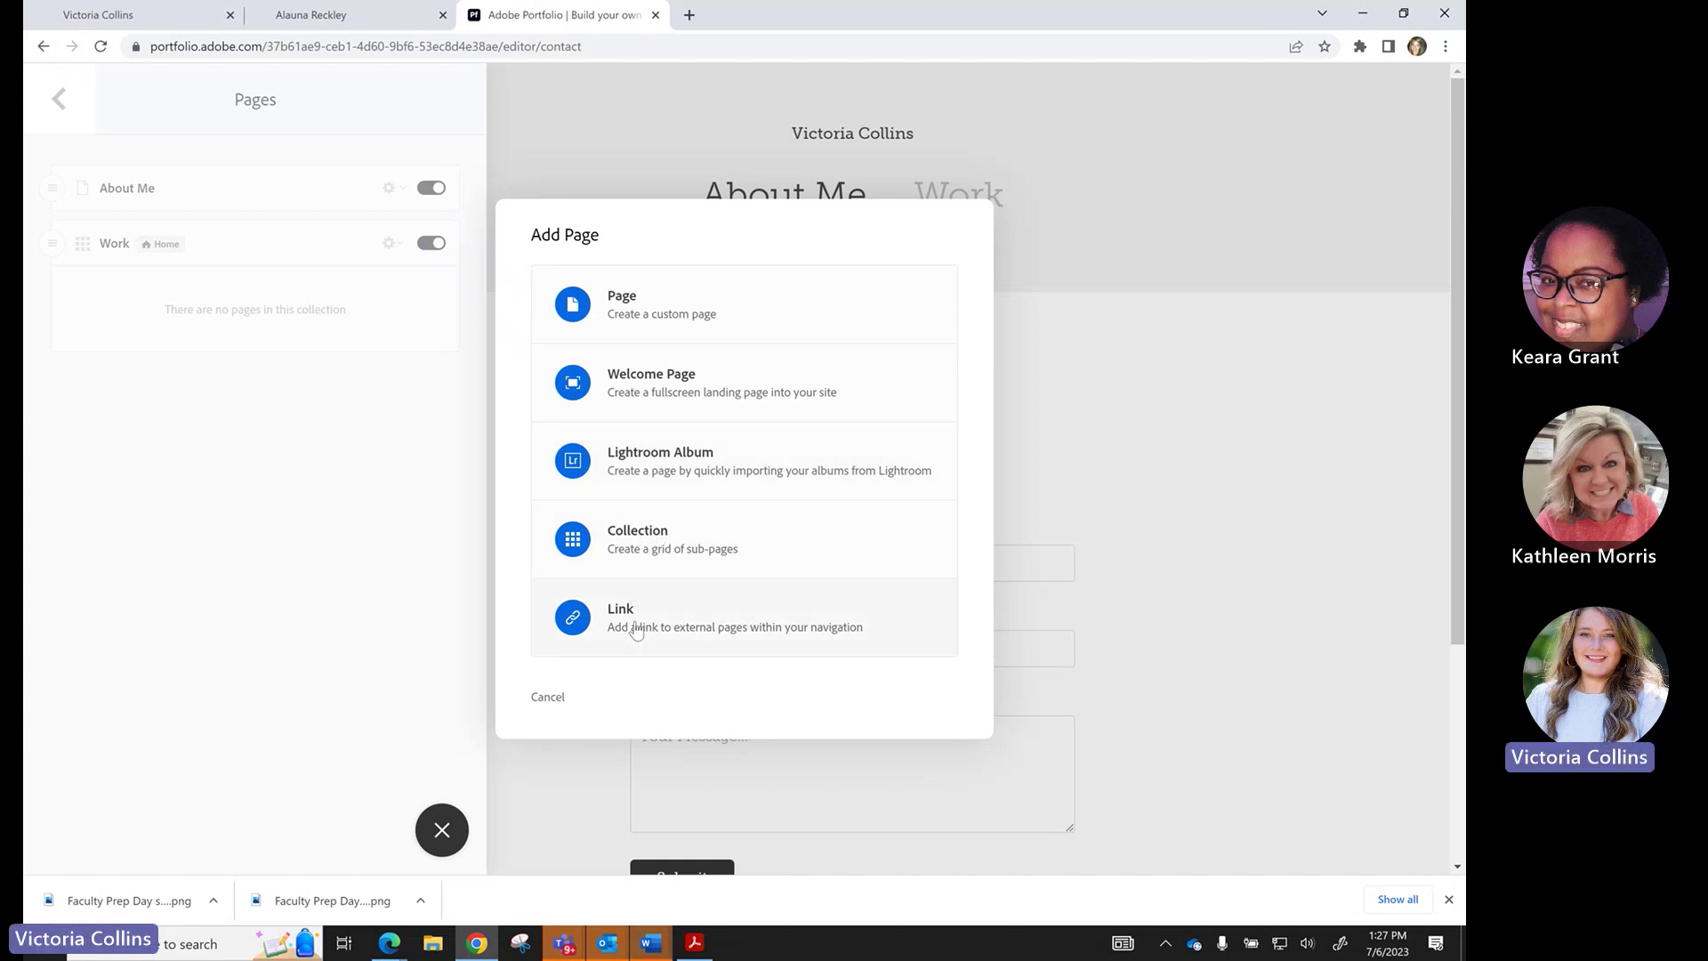
{"action": "left_click", "coordinate": [162, 25]}
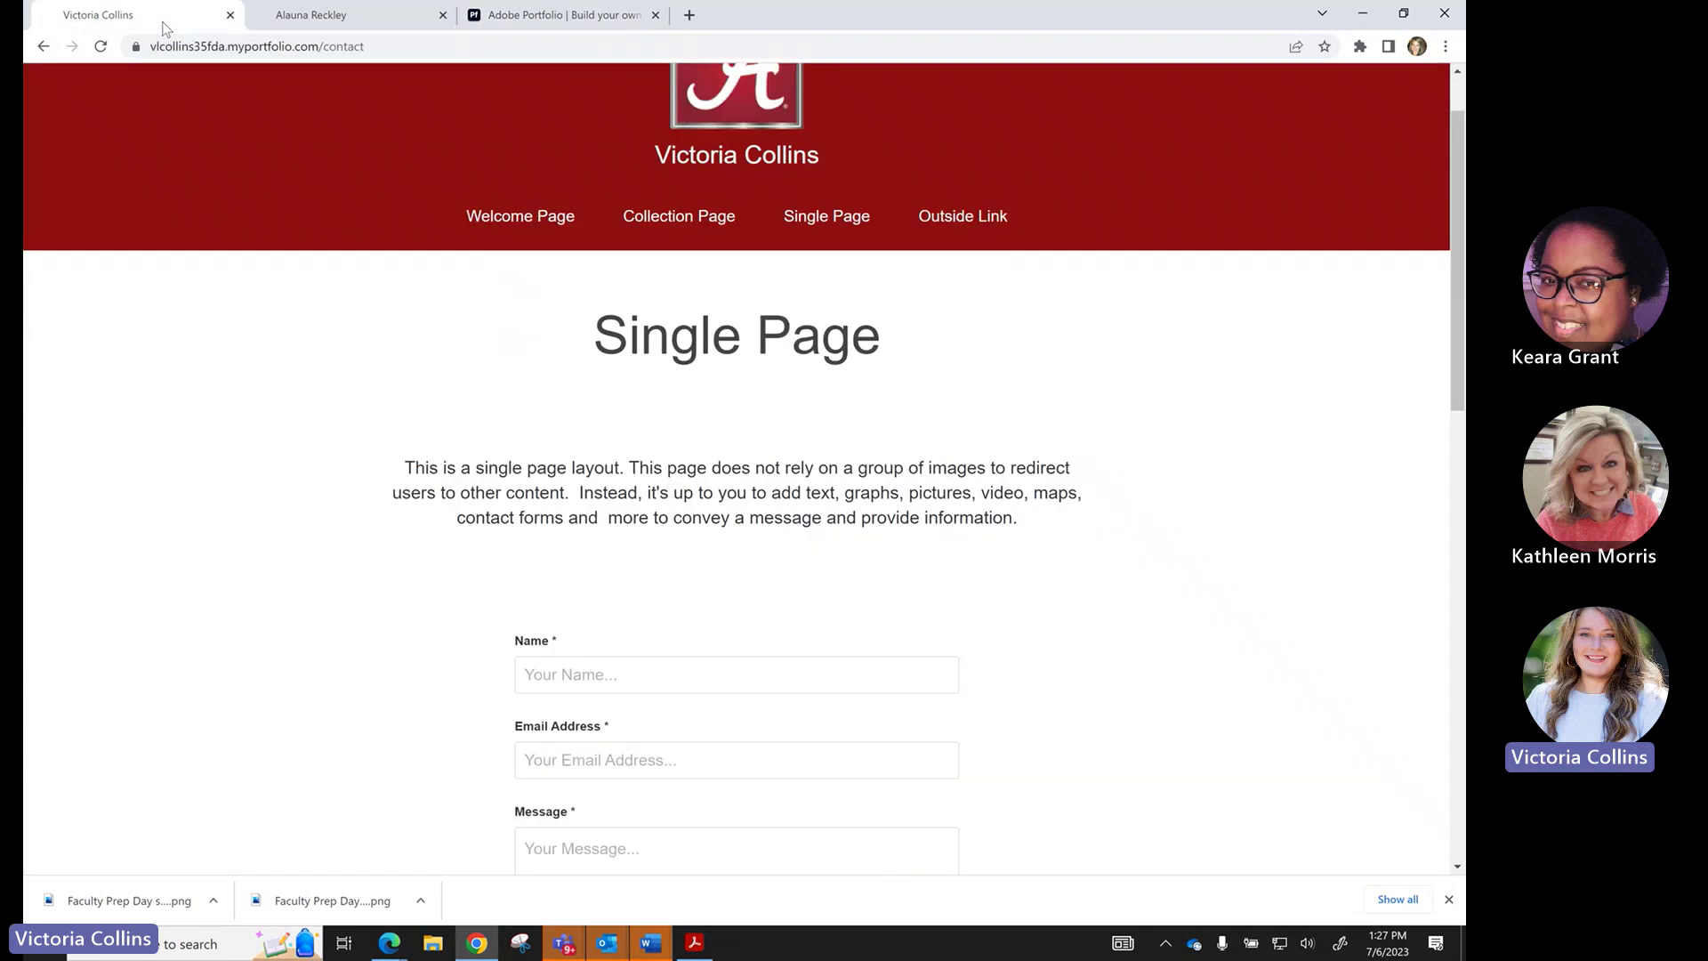
{"action": "left_click", "coordinate": [984, 216]}
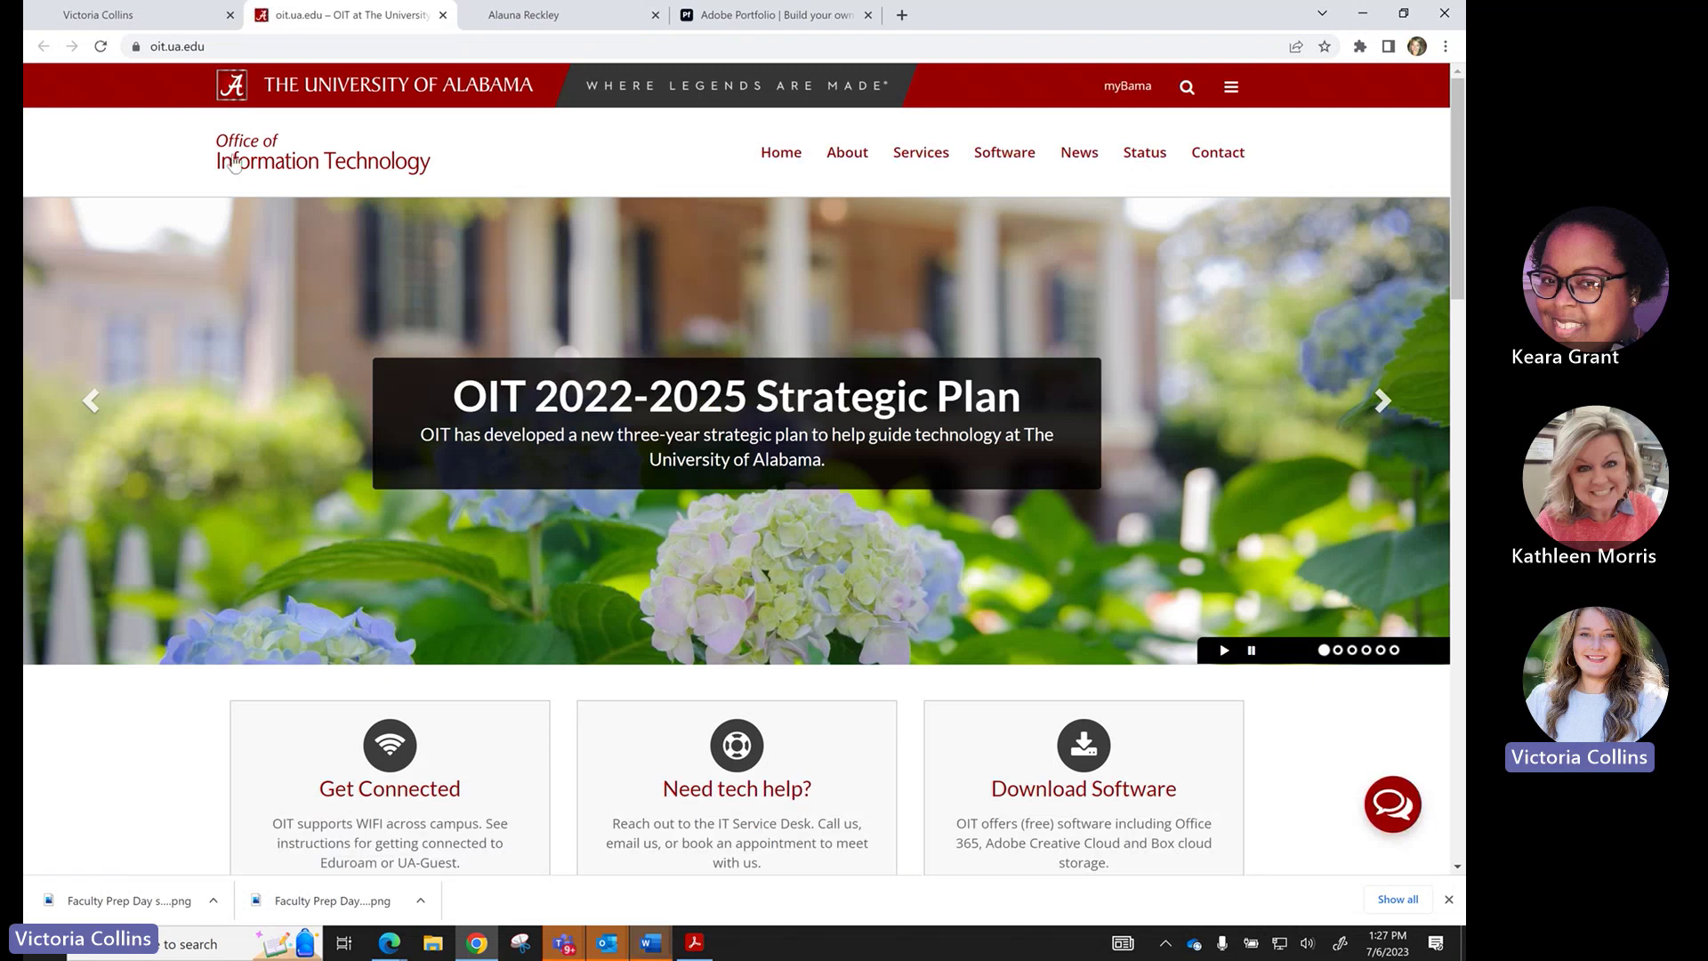
{"action": "left_click", "coordinate": [442, 16]}
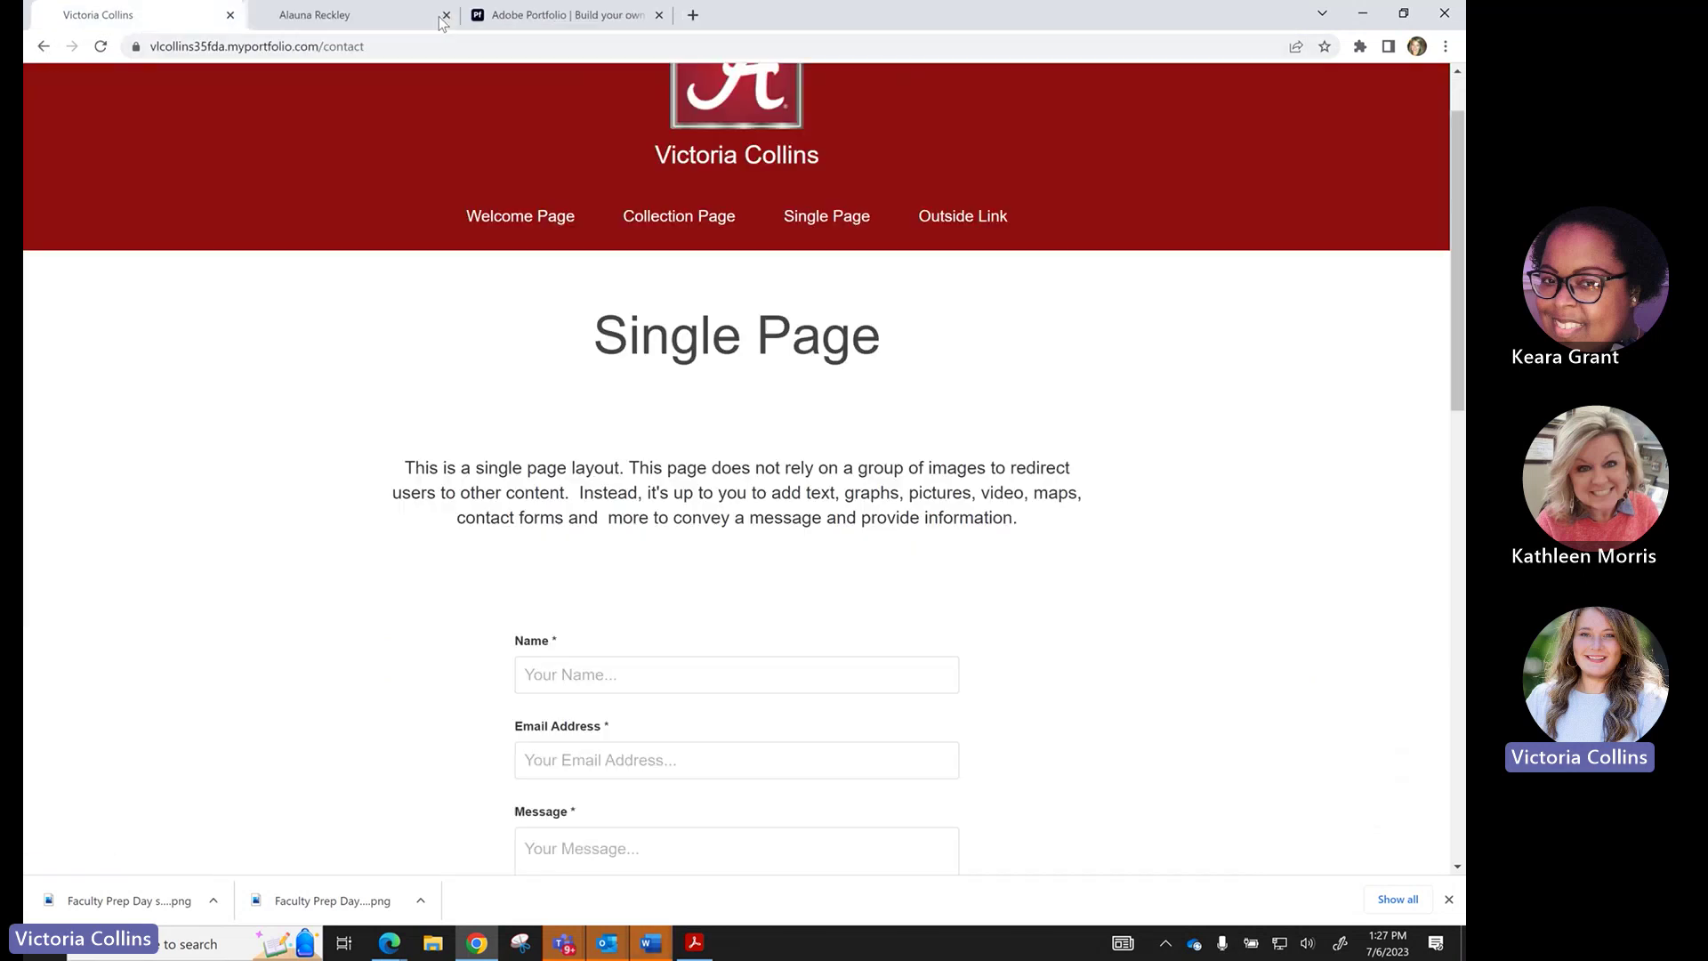
{"action": "left_click", "coordinate": [511, 19]}
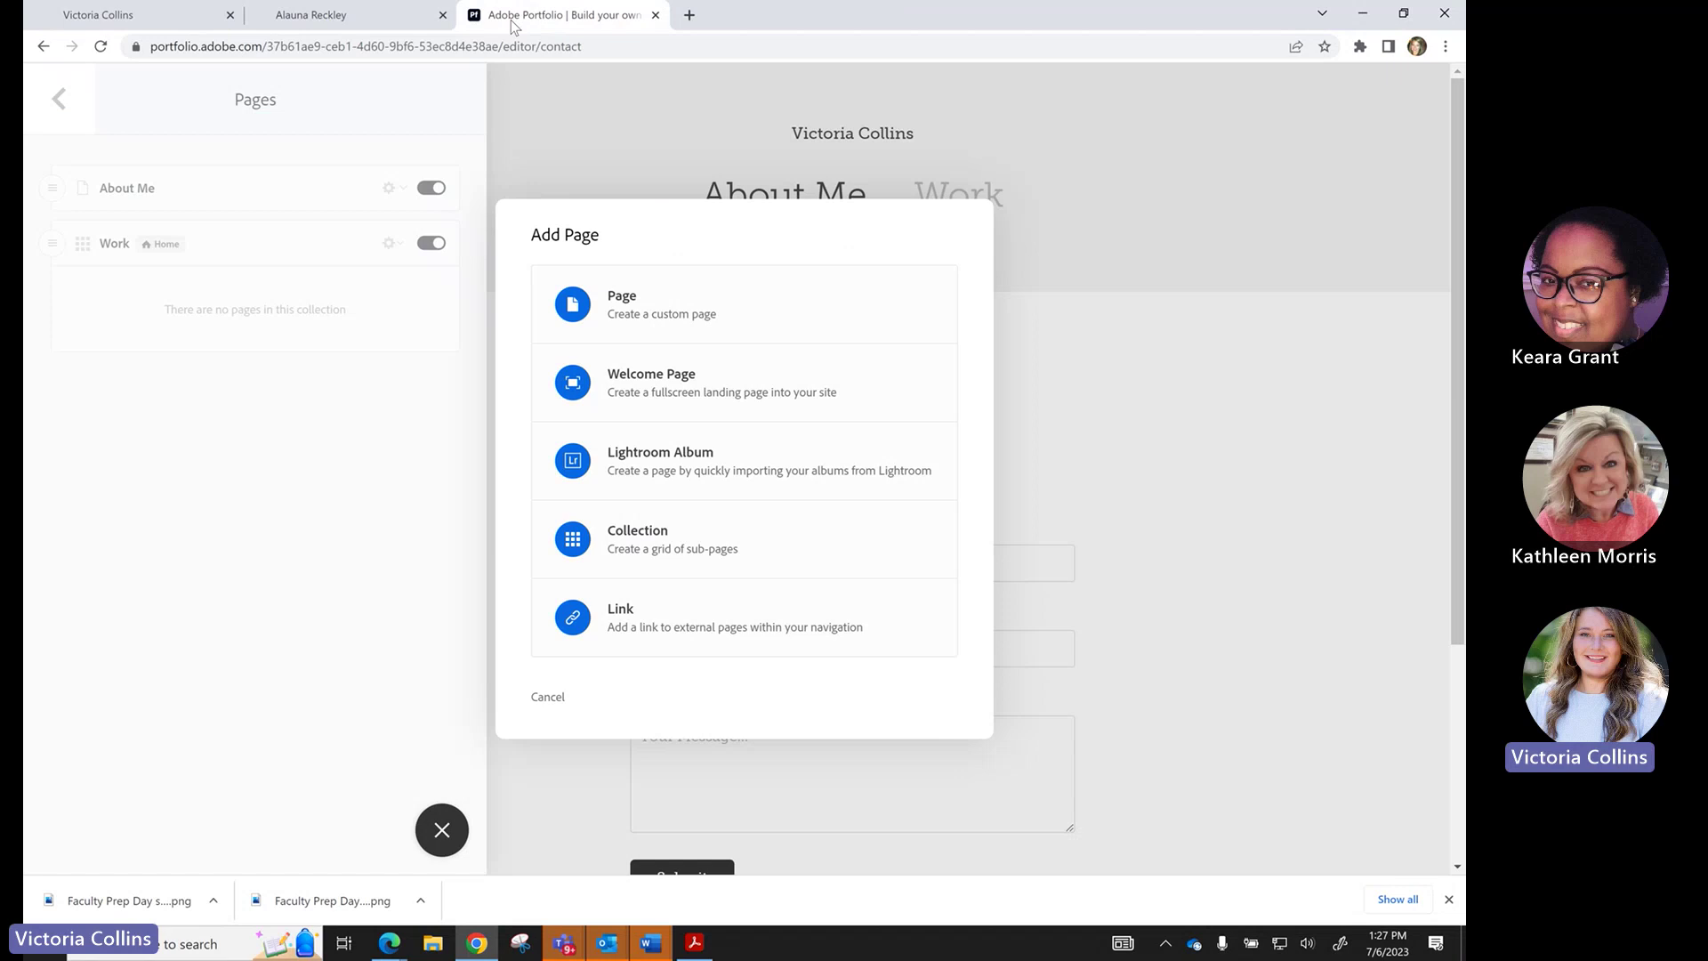
Create a custom page titled 'Research' with its destination set to Navigation.
{"action": "left_click", "coordinate": [629, 307]}
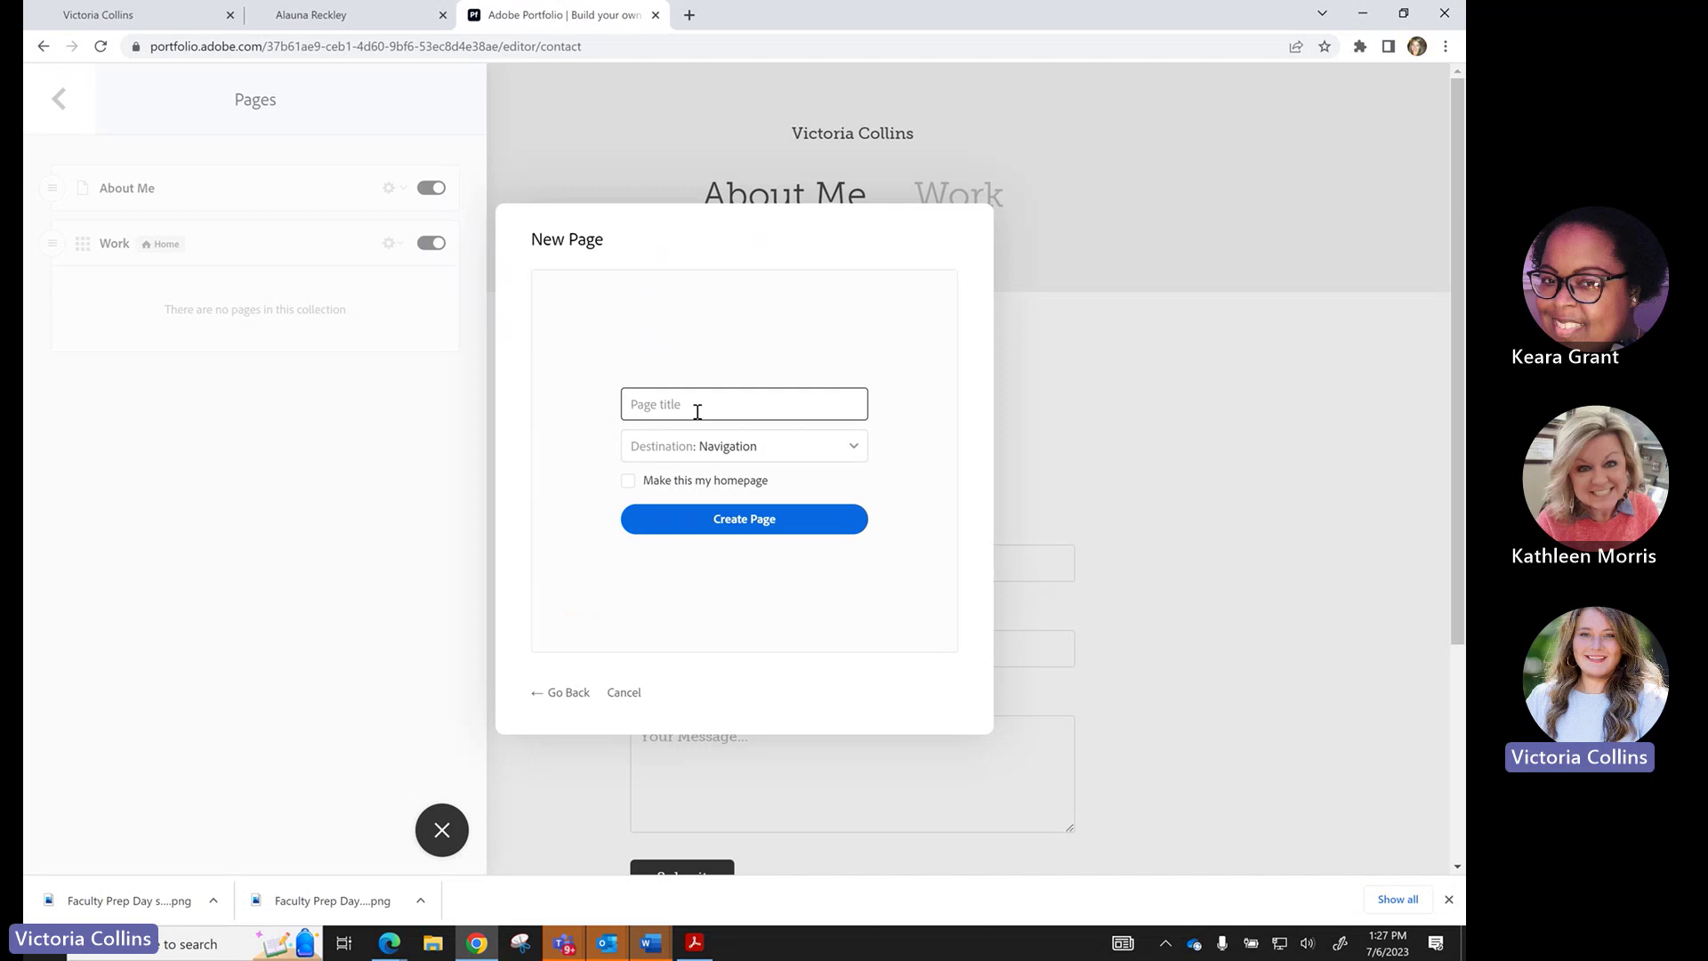
{"action": "type", "text": "Research"}
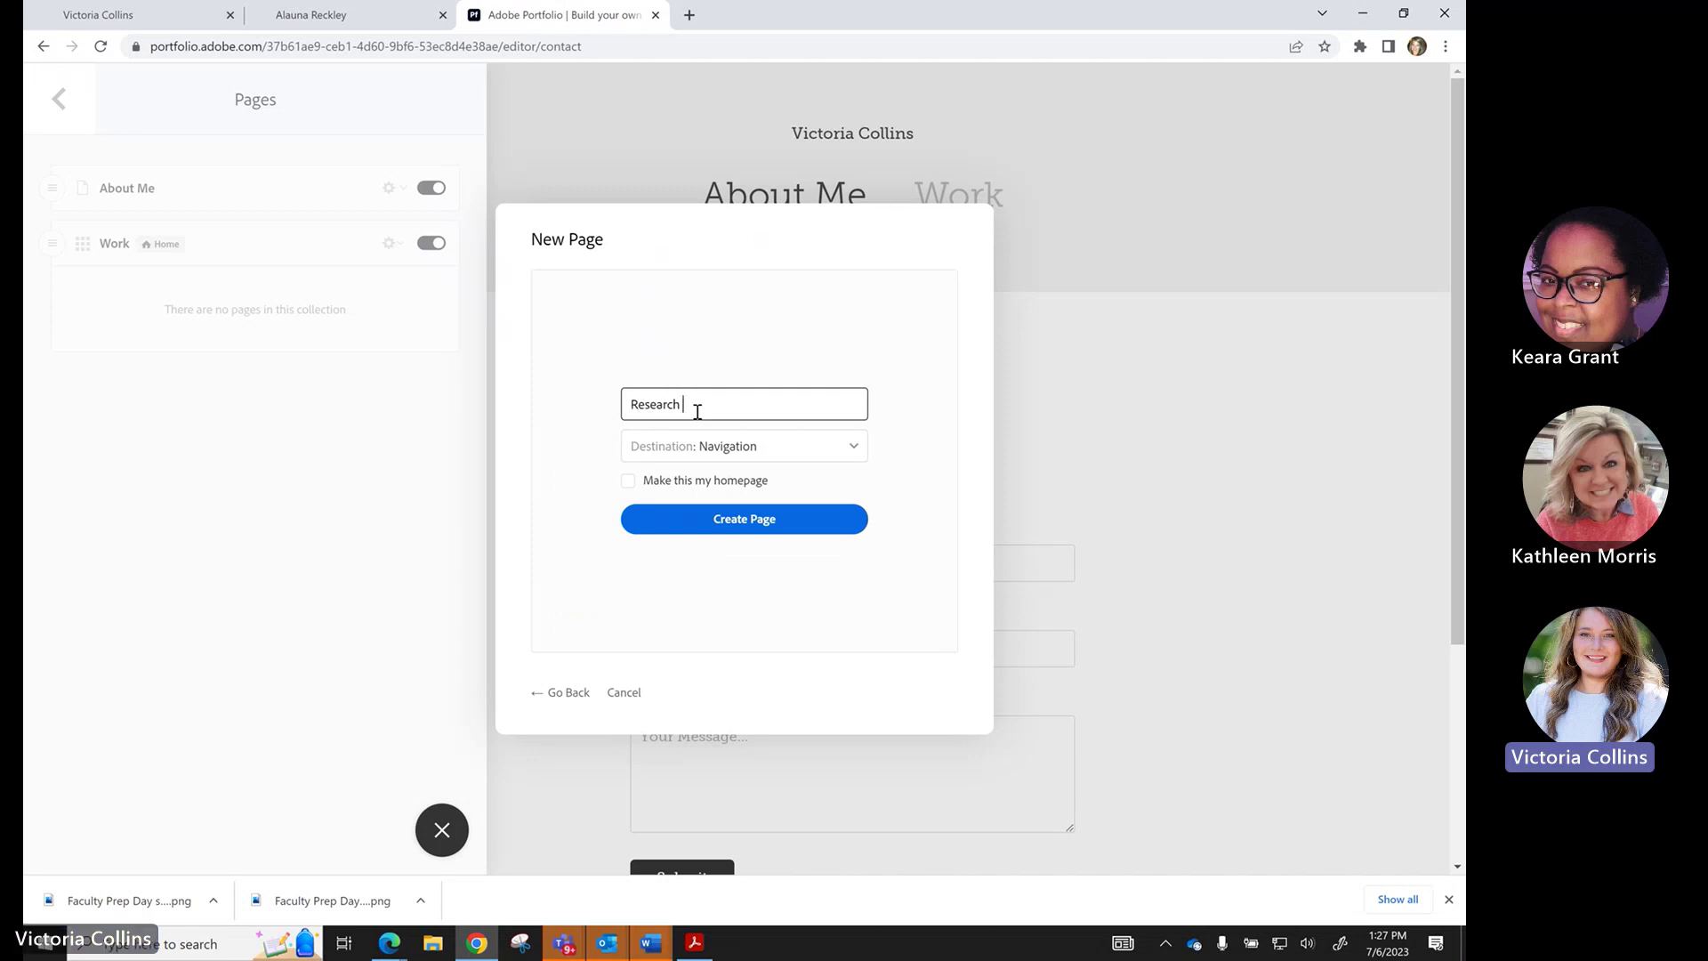
{"action": "left_click", "coordinate": [701, 448]}
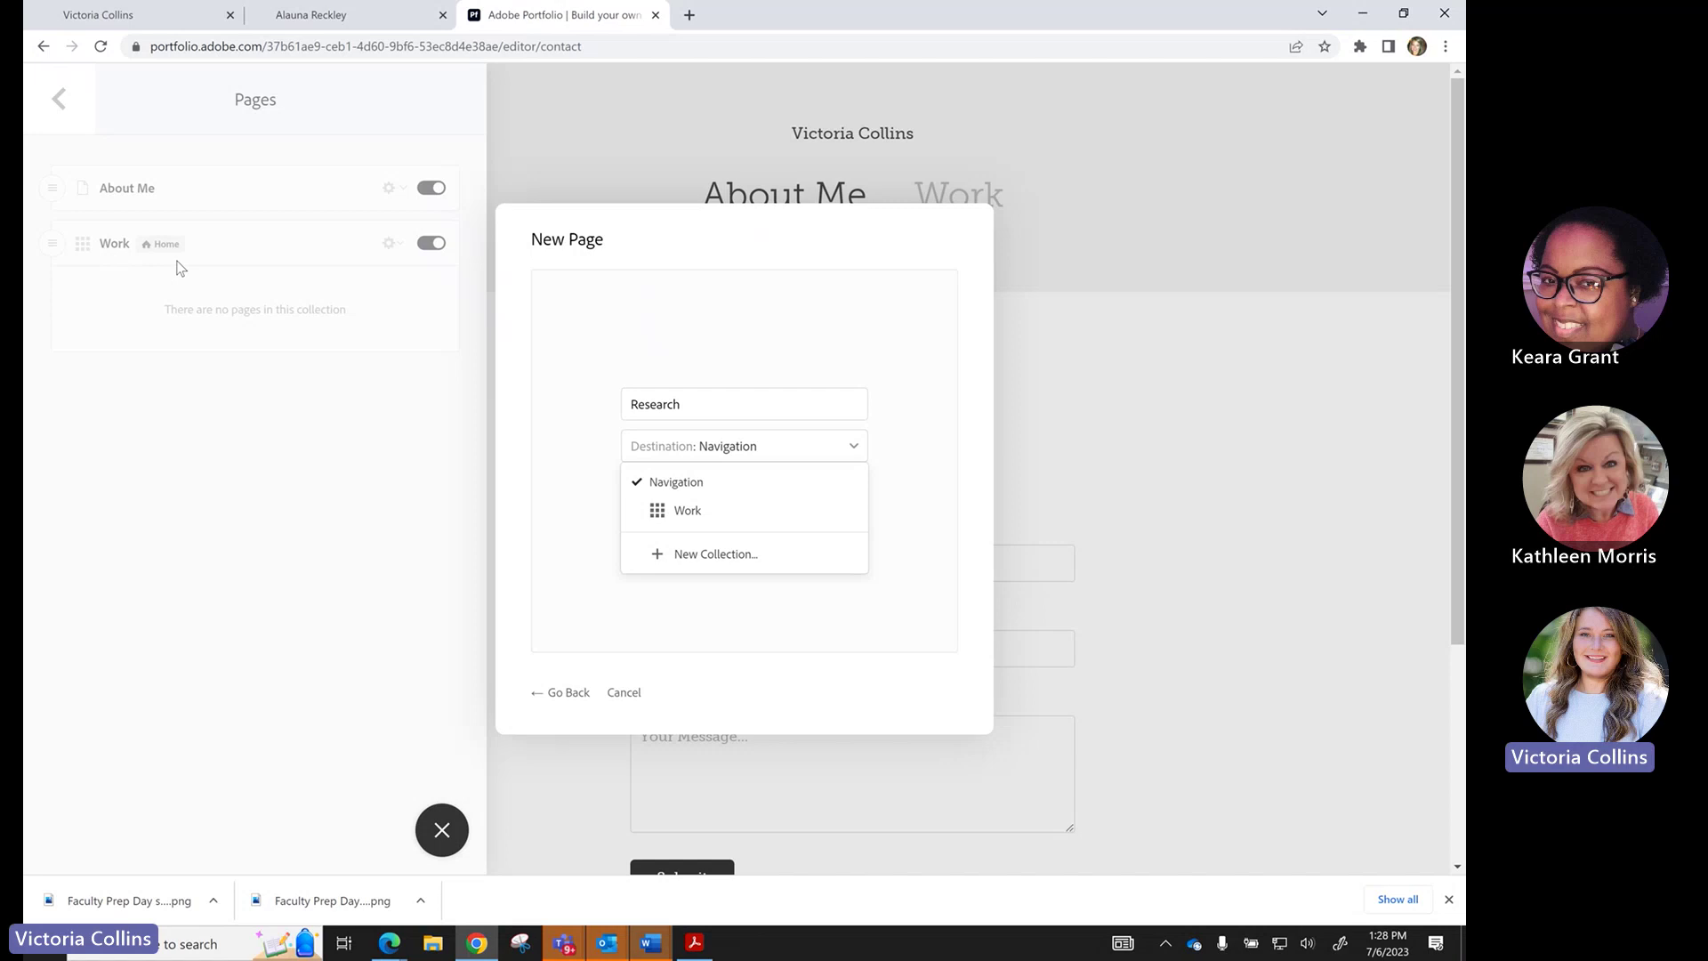
{"action": "left_click", "coordinate": [701, 483]}
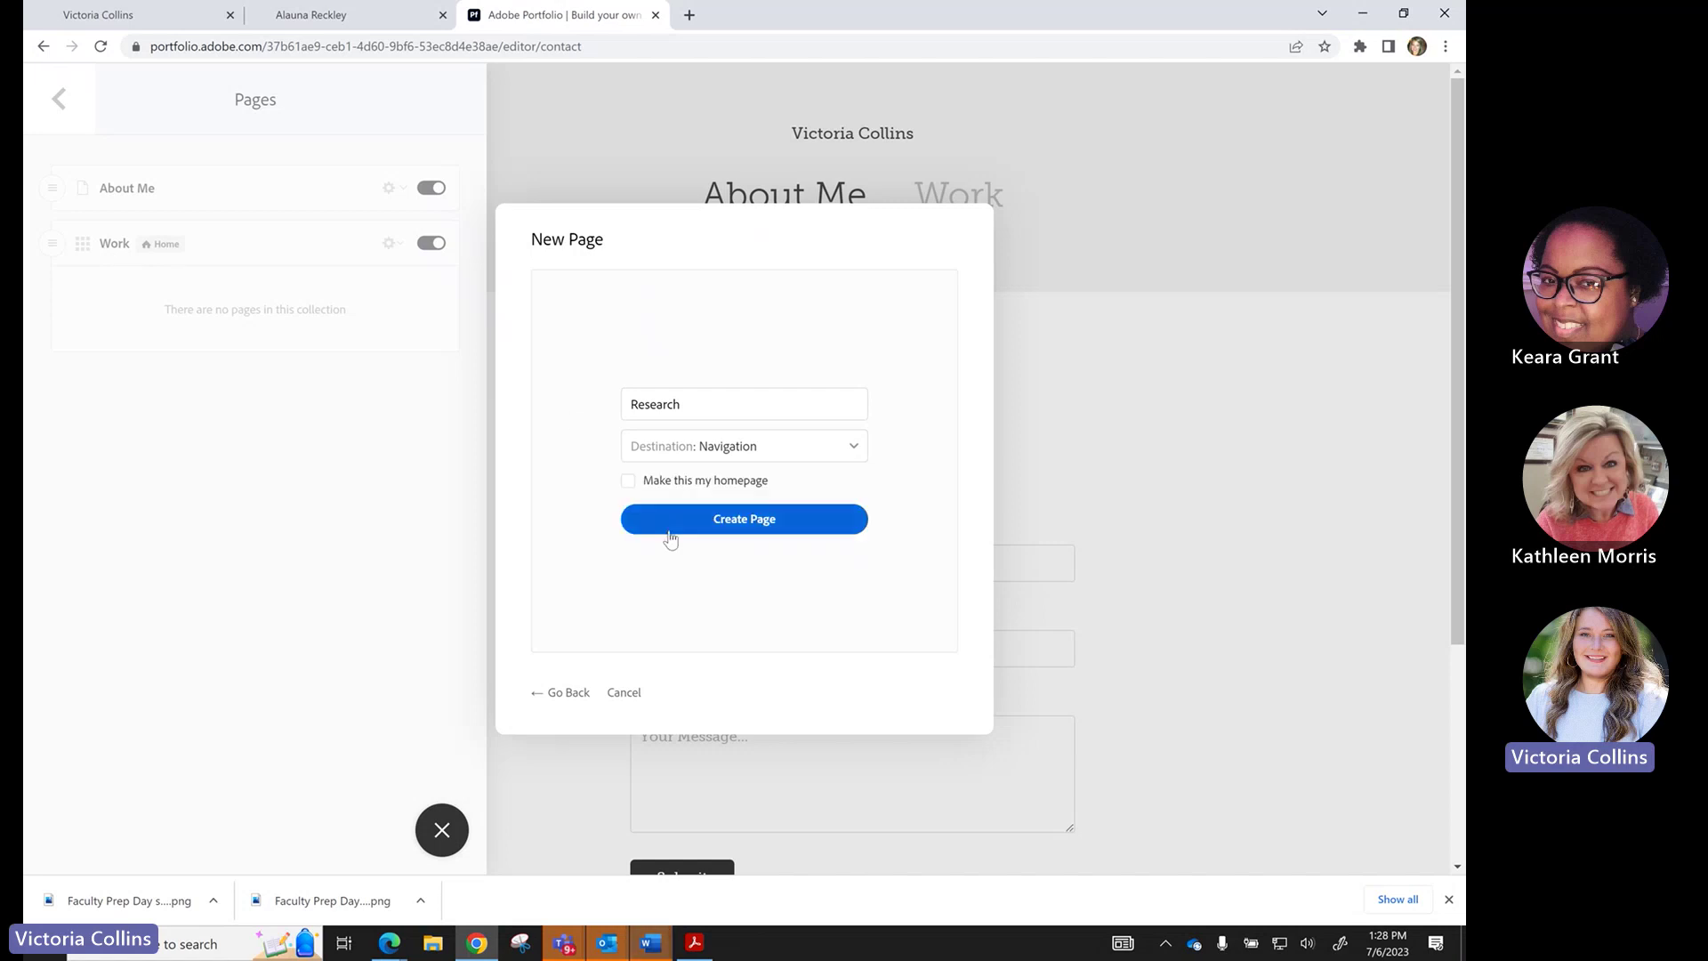
{"action": "left_click", "coordinate": [738, 520]}
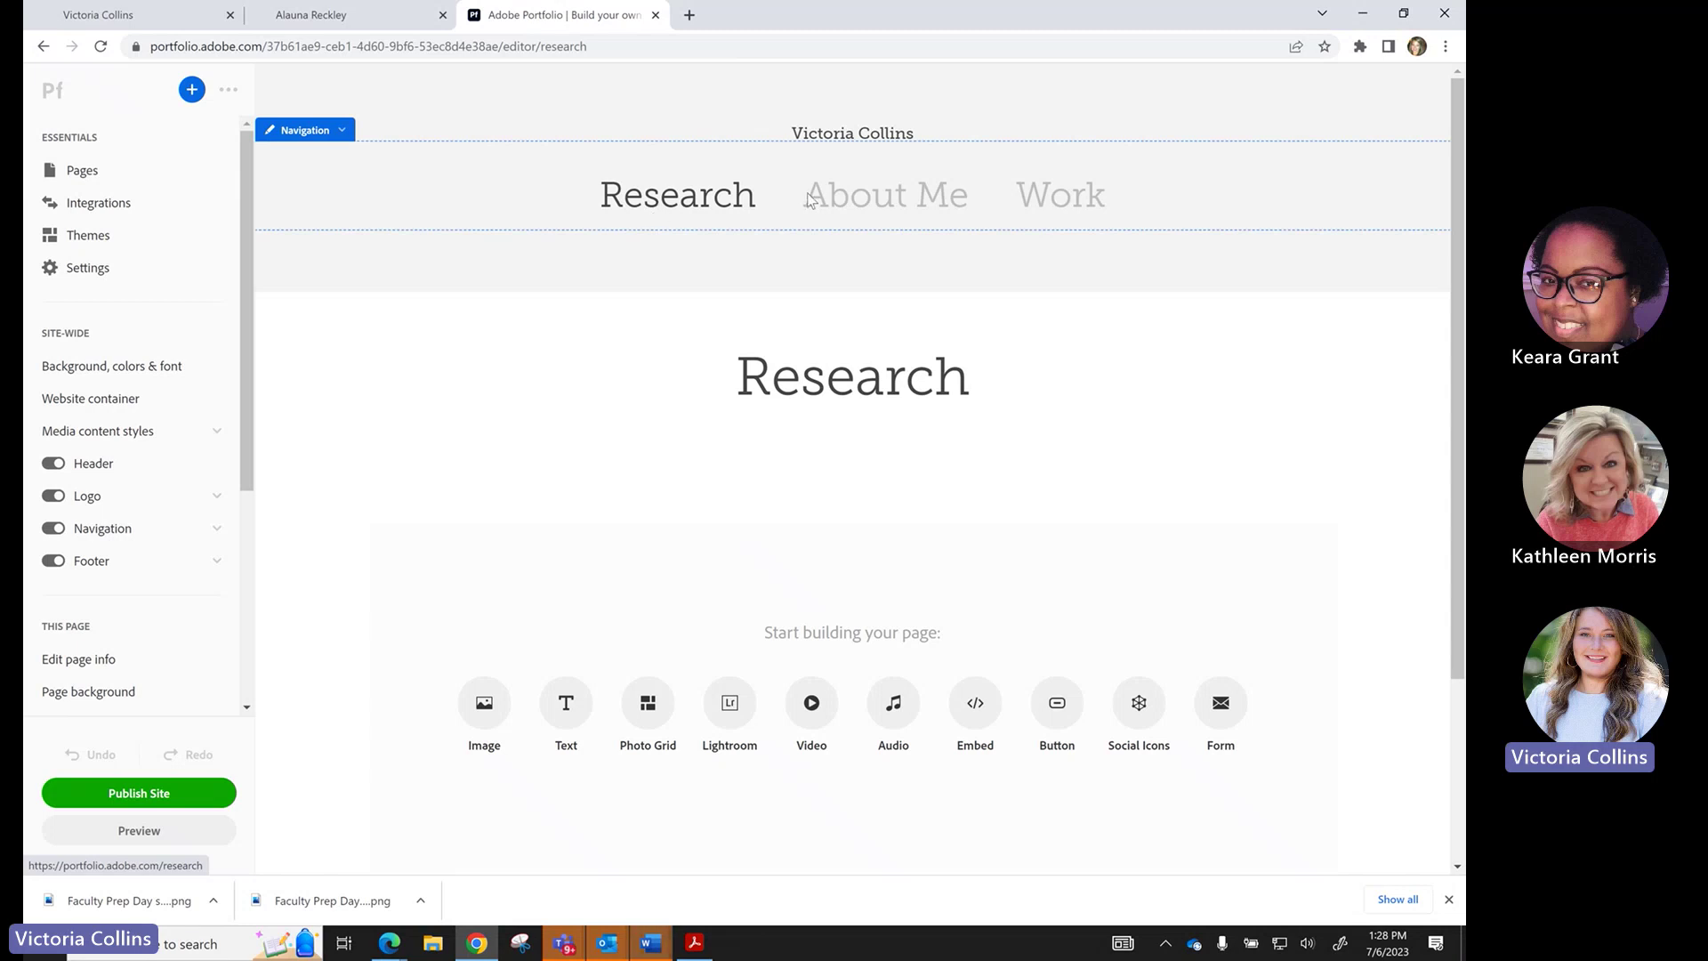
Show the About Me page from the site's navigation bar.
{"action": "left_click", "coordinate": [874, 199]}
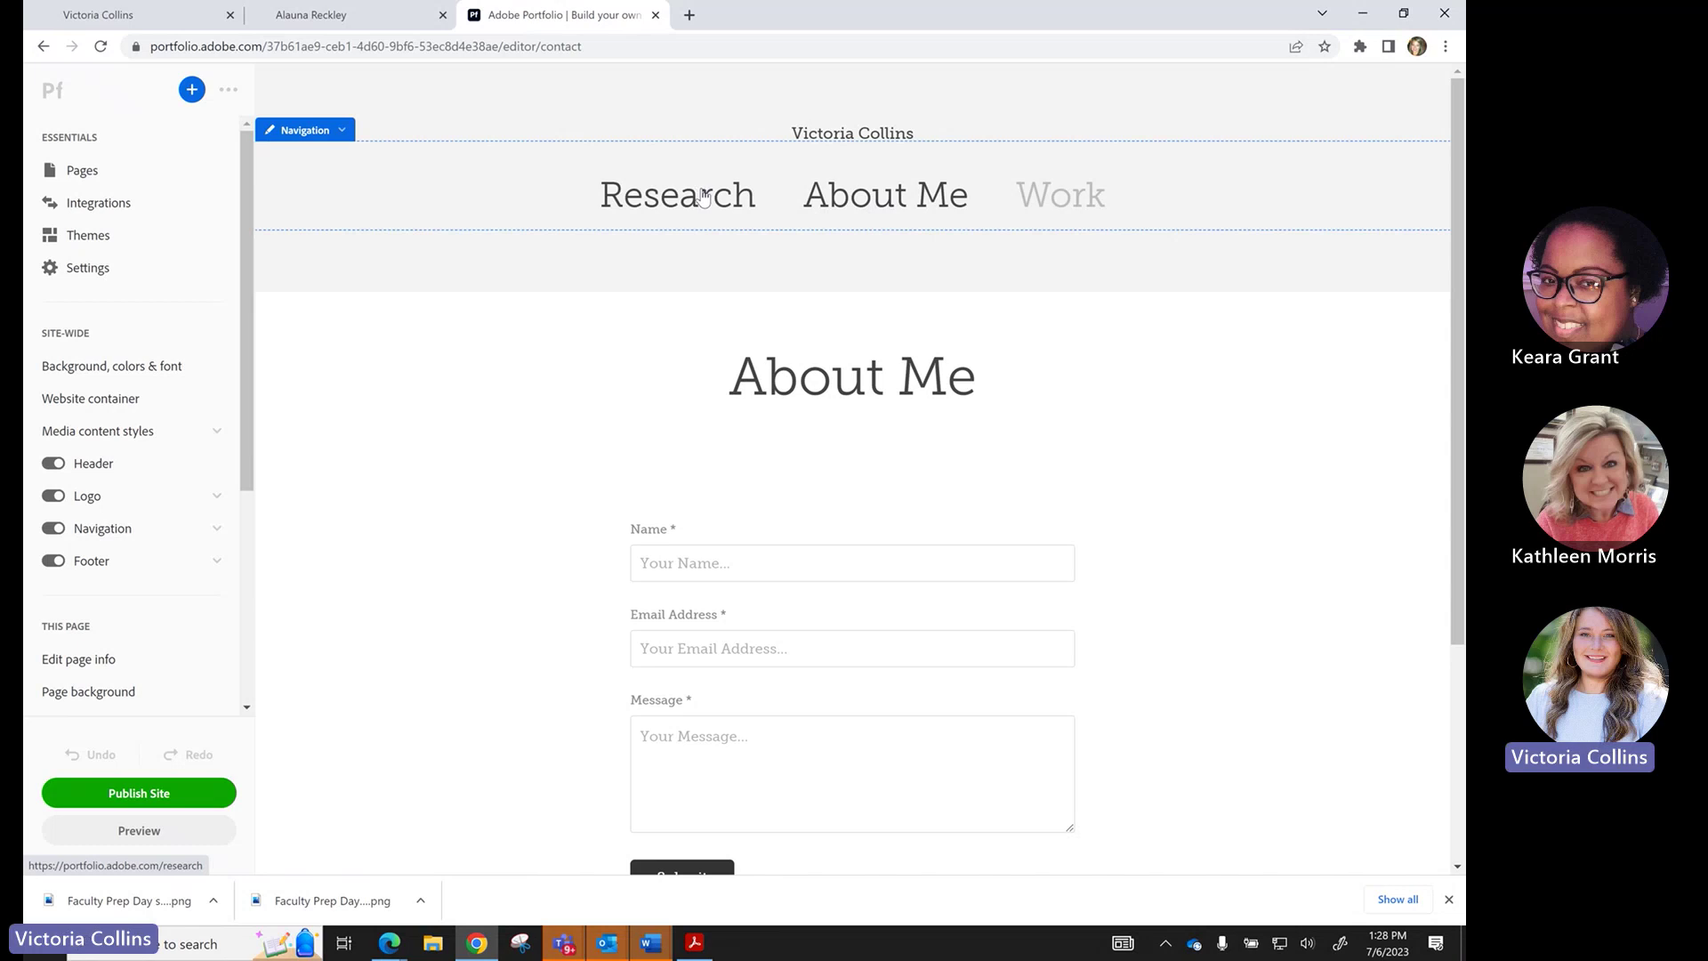
Reopen the Research page and bring its Image and Text starting blocks into view.
{"action": "left_click", "coordinate": [664, 199]}
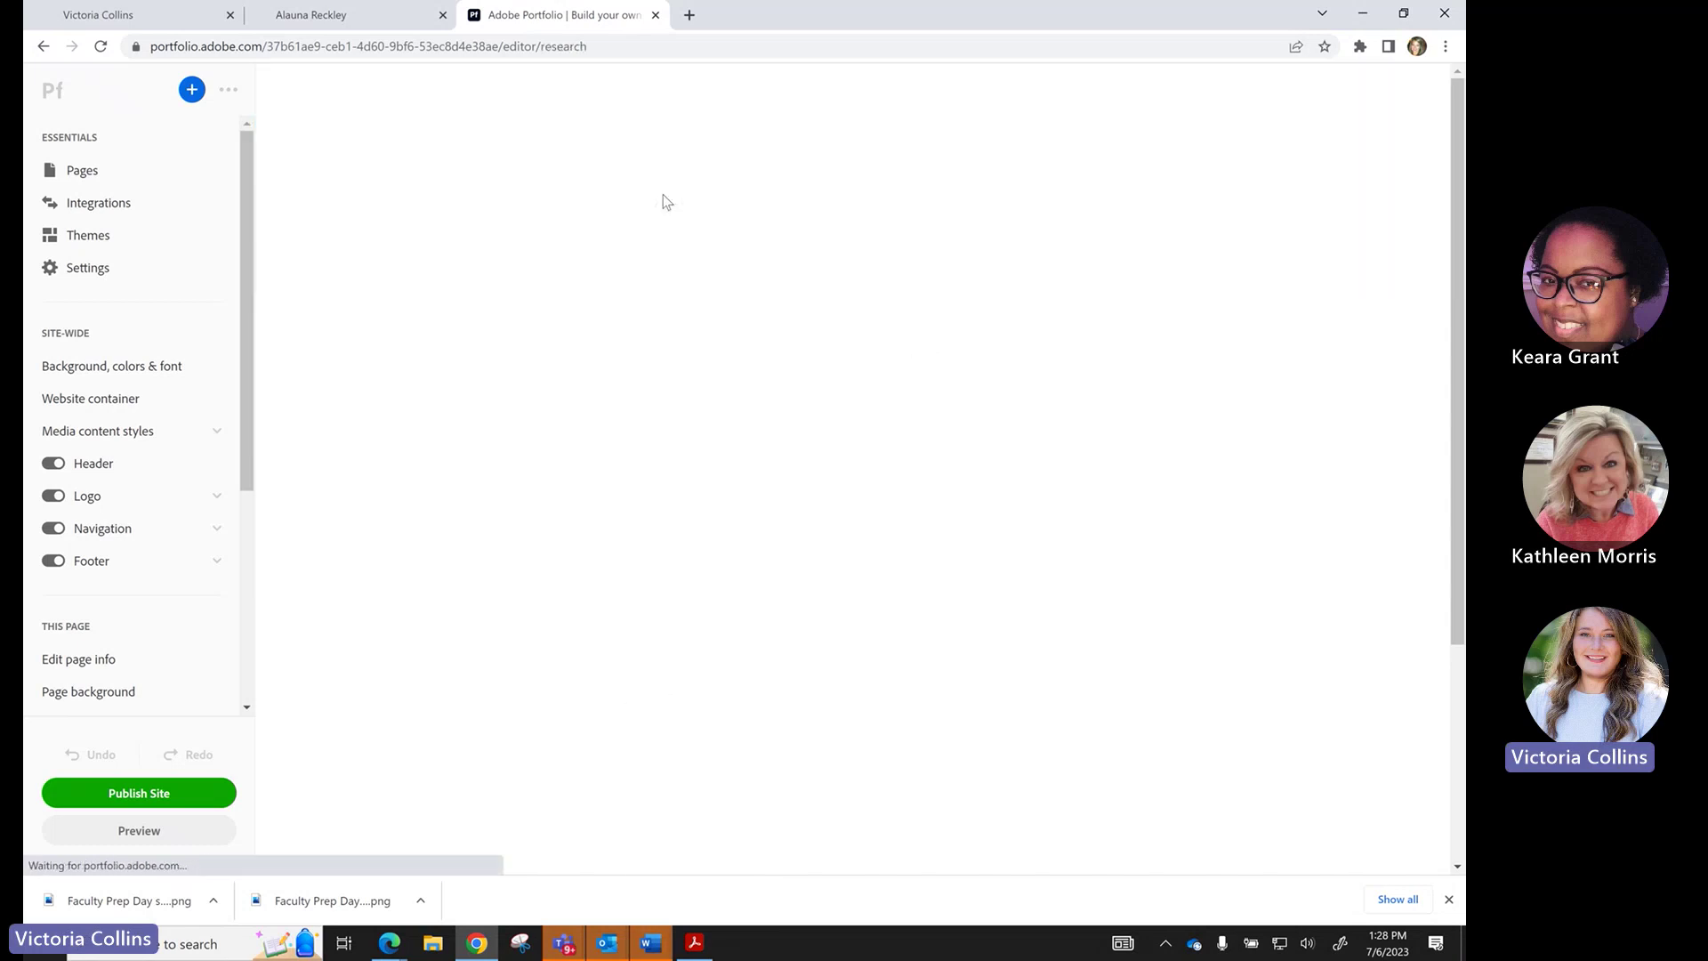
{"action": "scroll", "coordinate": [619, 428], "scroll_direction": "down", "scroll_amount": 2}
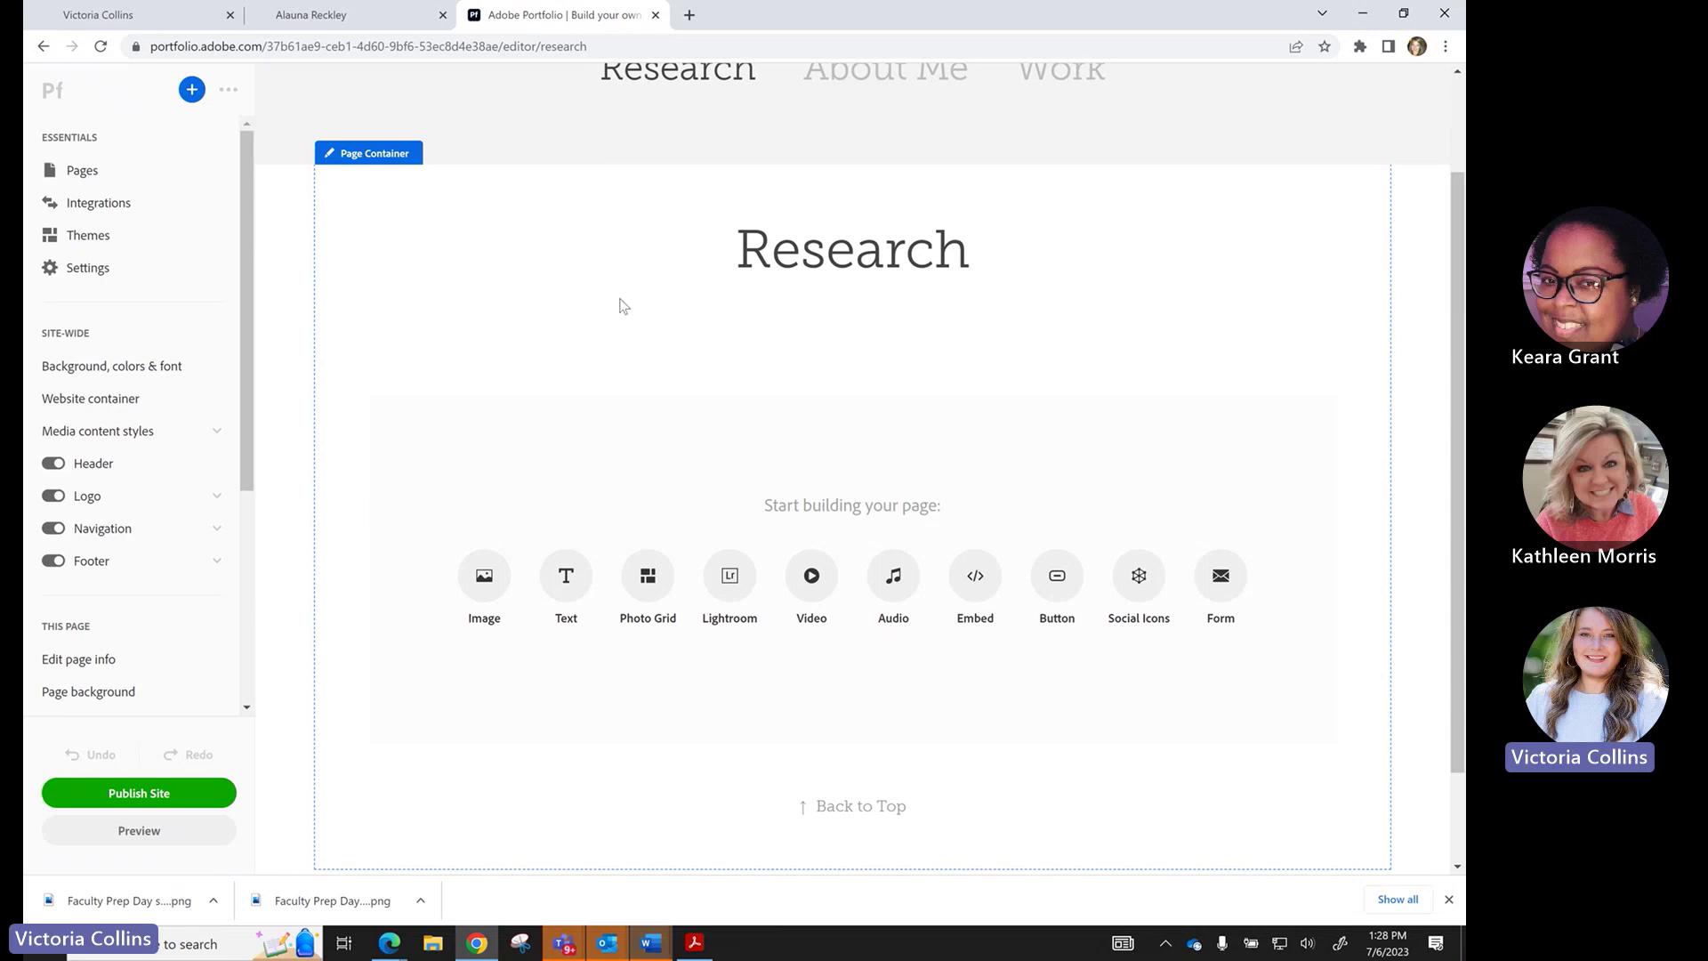
{"action": "scroll", "coordinate": [620, 305], "scroll_direction": "down", "scroll_amount": 1}
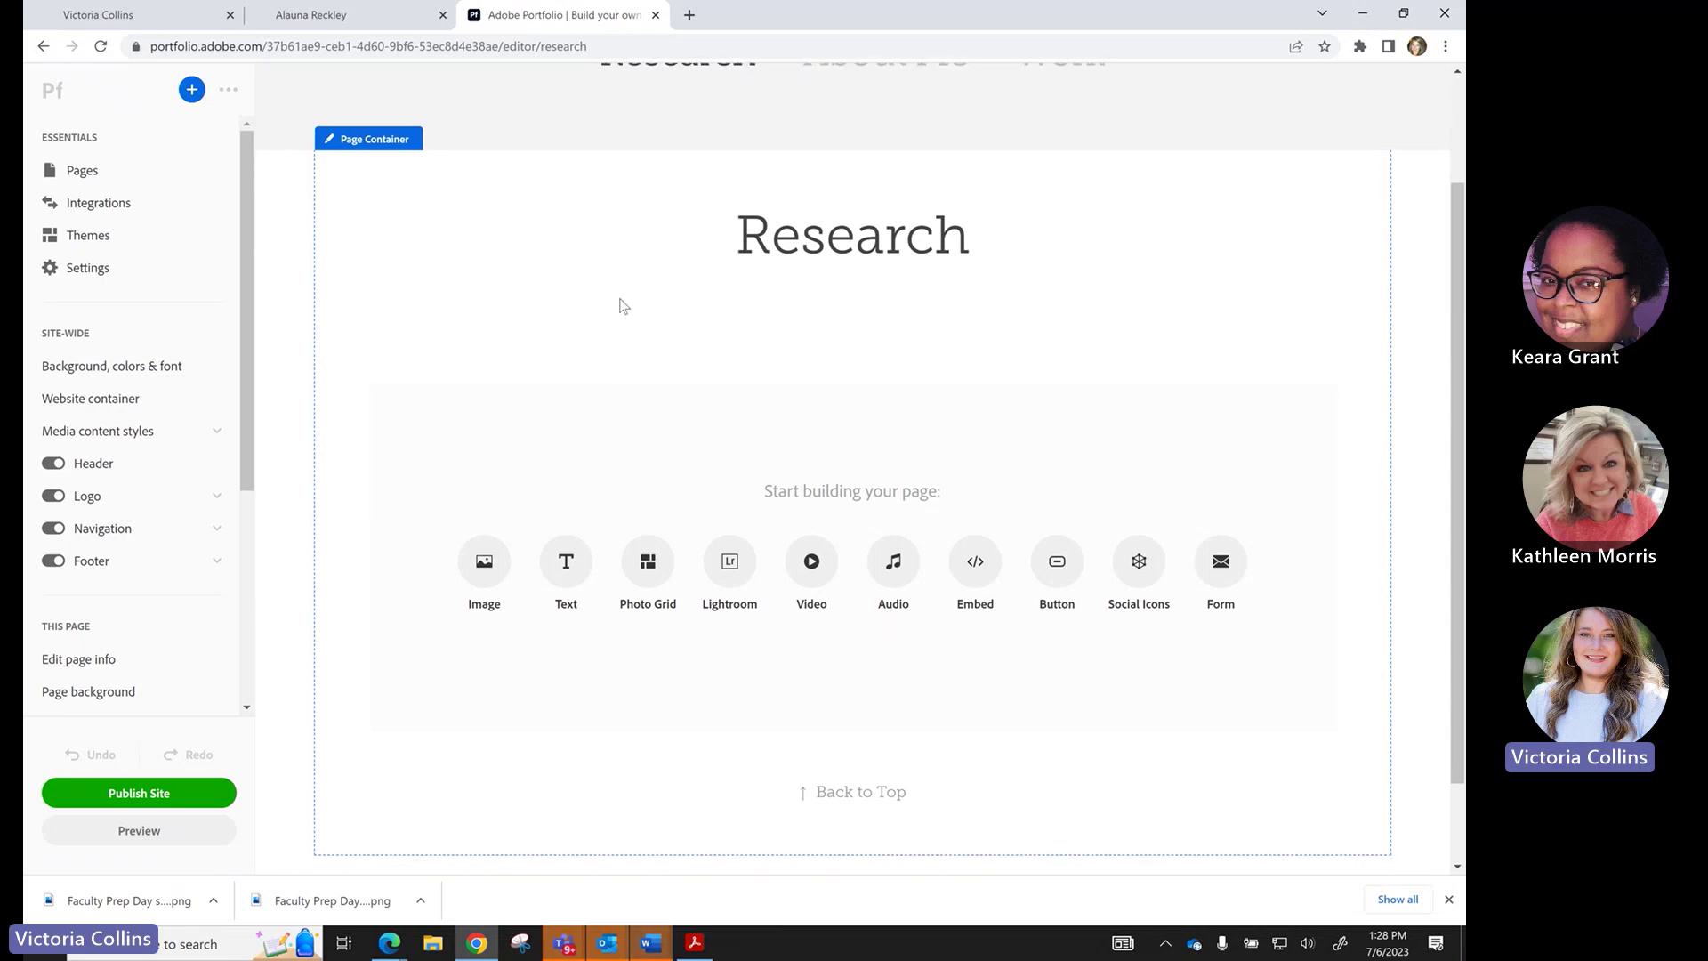
{"action": "scroll", "coordinate": [568, 507], "scroll_direction": "down", "scroll_amount": 1}
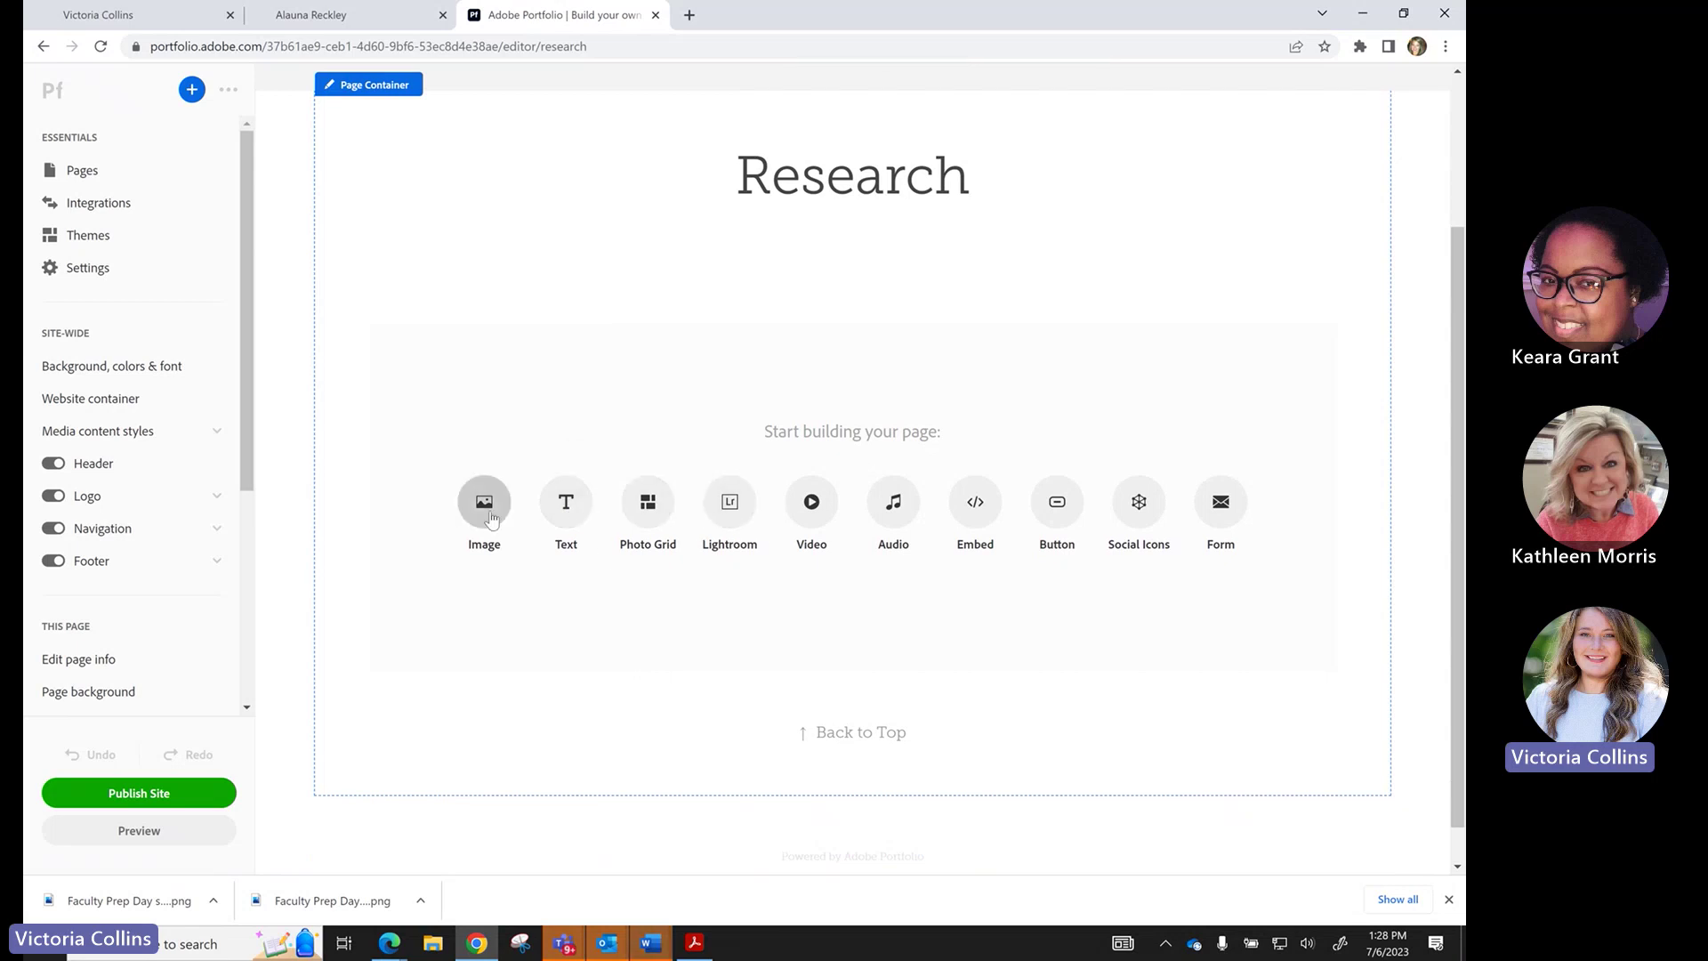
Insert the 2103017_Spring_015 bell-tower photo as an Image block and view its options.
{"action": "left_click", "coordinate": [488, 513]}
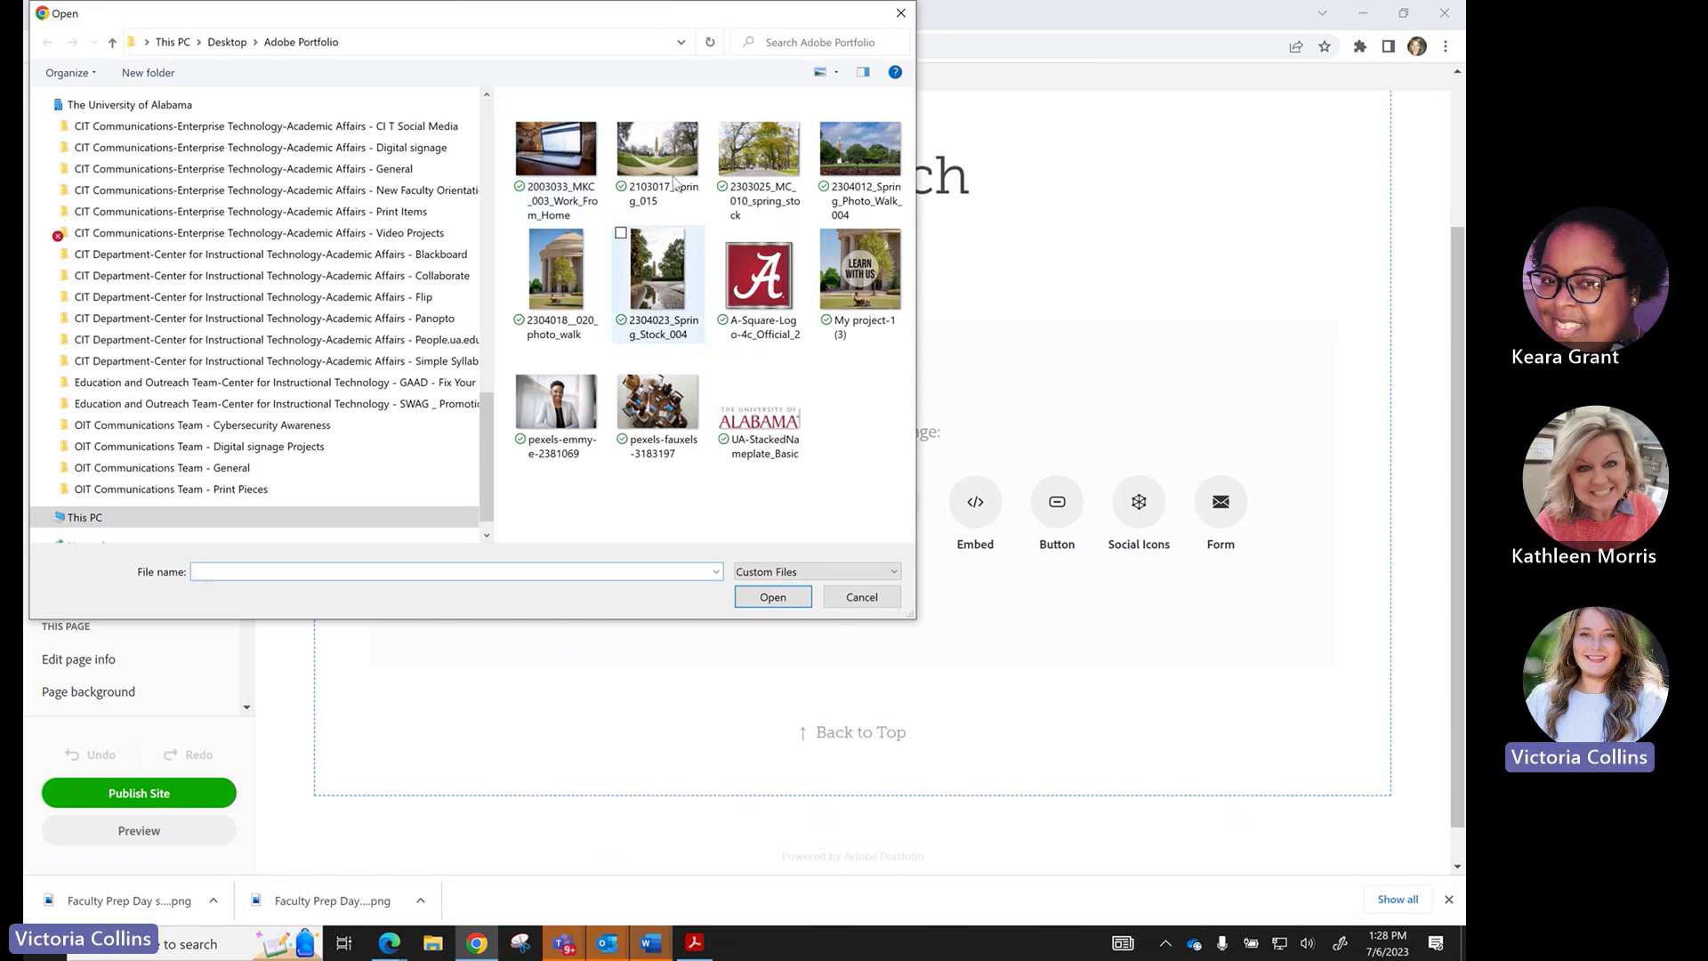
{"action": "left_click", "coordinate": [695, 156]}
{"action": "left_click", "coordinate": [769, 596]}
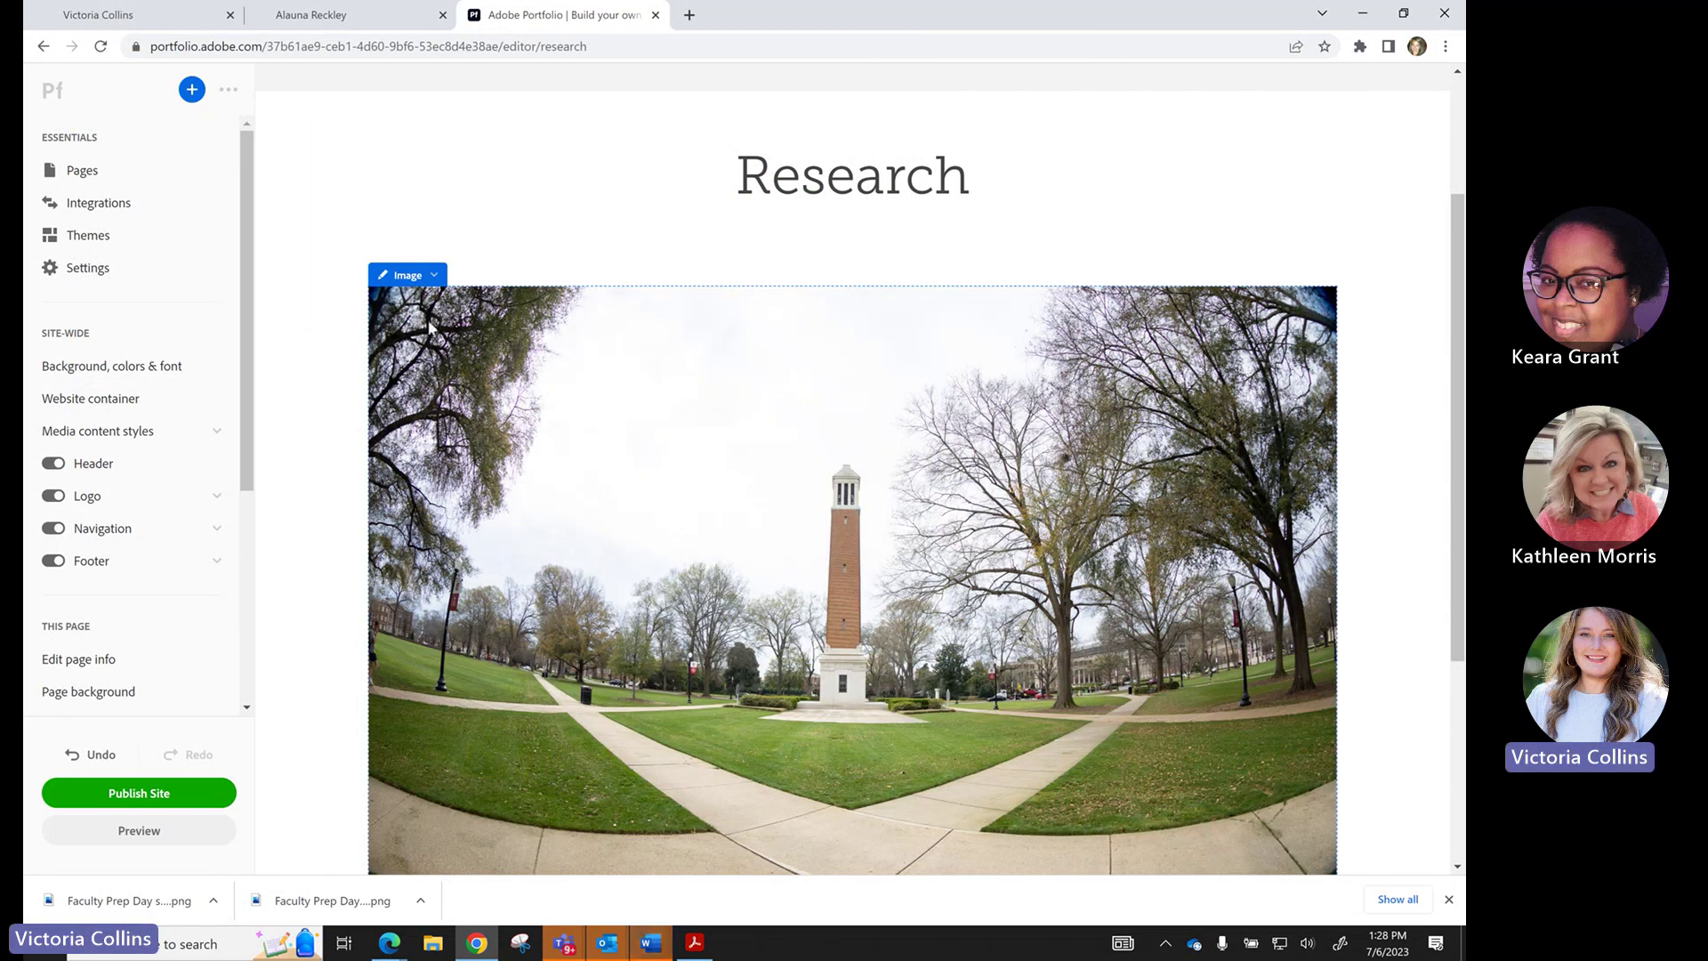
{"action": "left_click", "coordinate": [435, 277]}
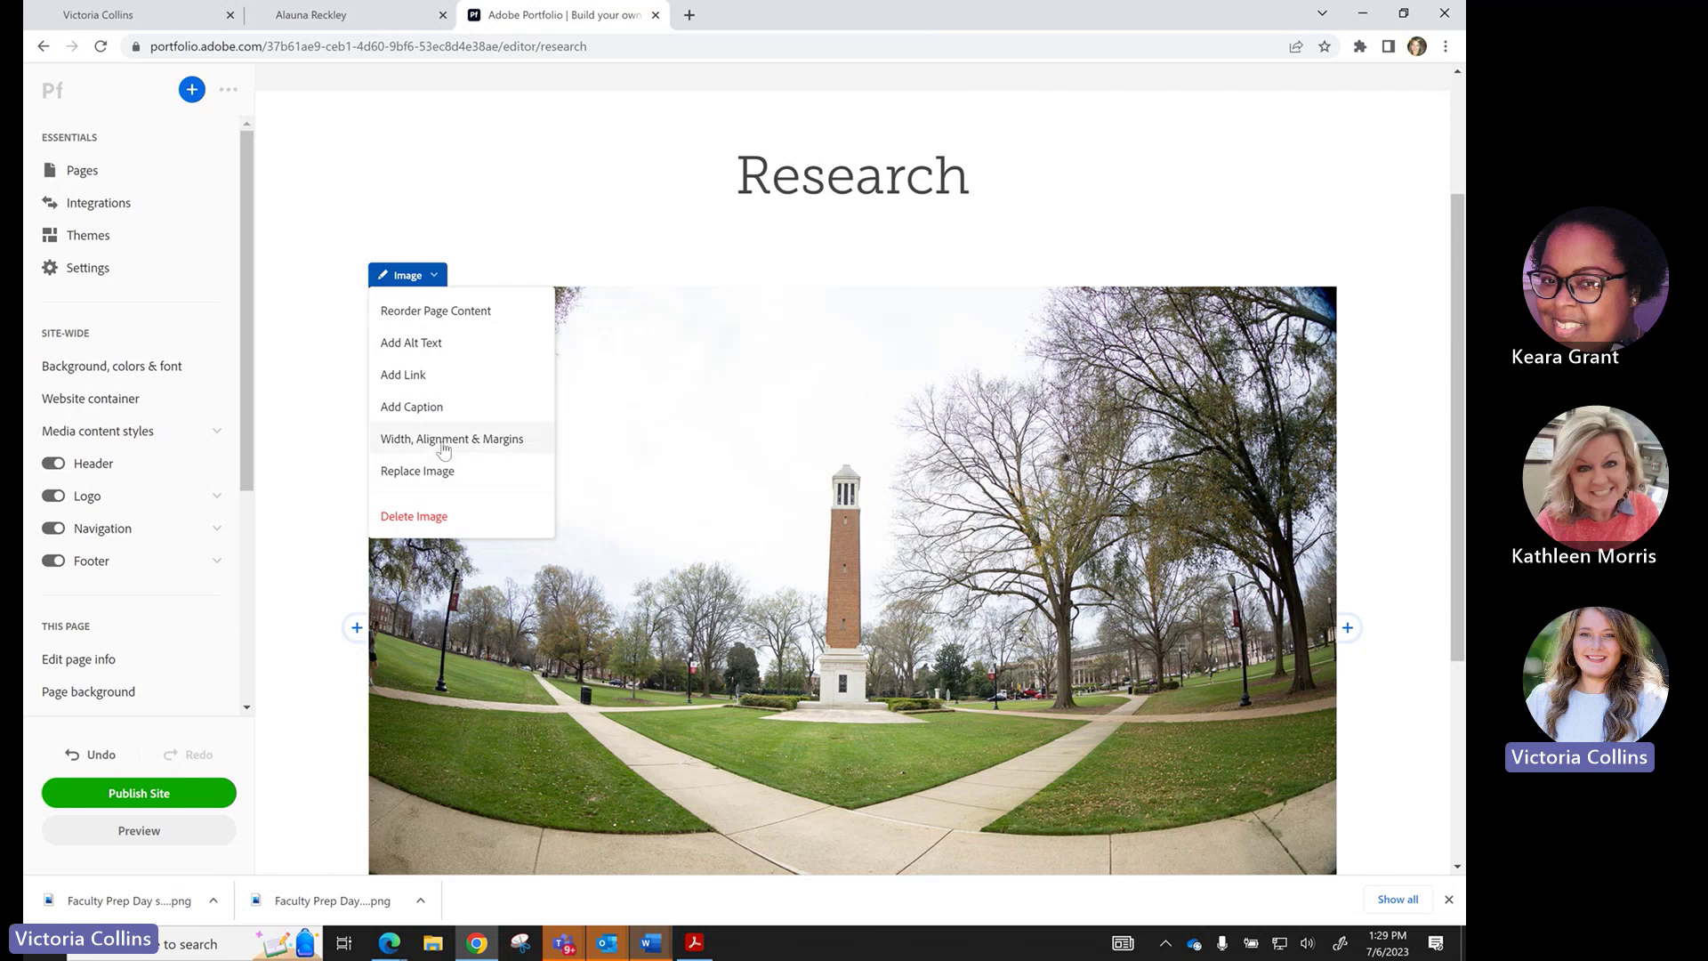
{"action": "scroll", "coordinate": [494, 669], "scroll_direction": "down", "scroll_amount": 4}
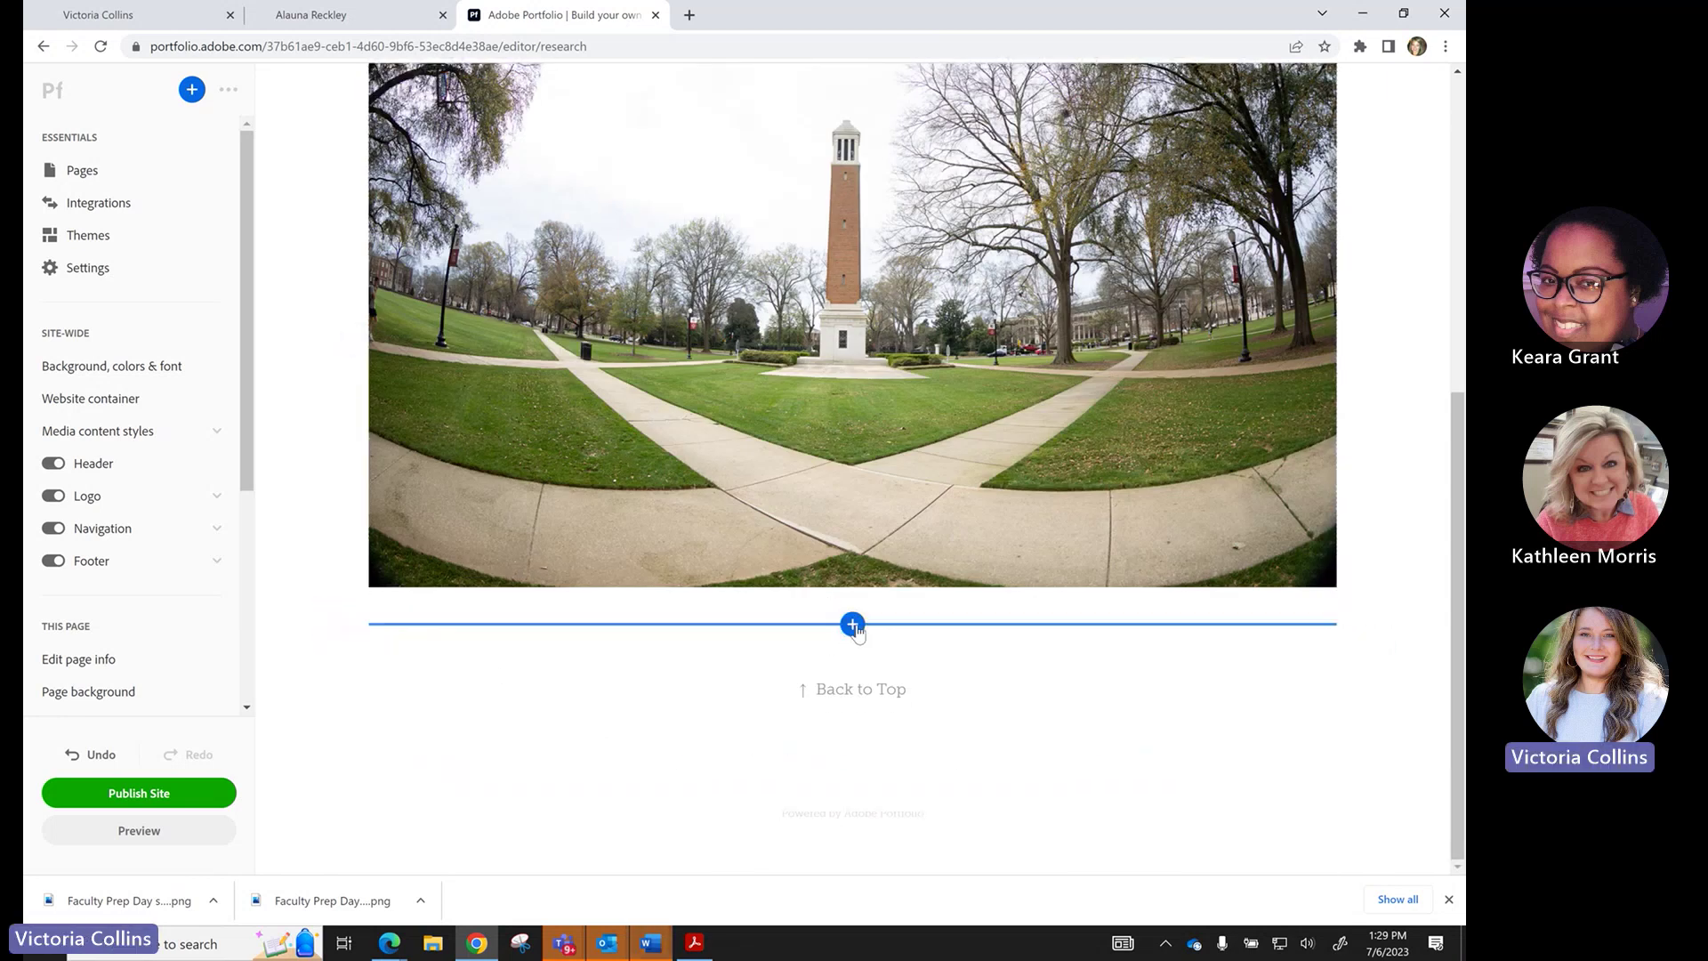
Add a button below the bell tower photo labelled 'Go visit us!'.
{"action": "left_click", "coordinate": [854, 625]}
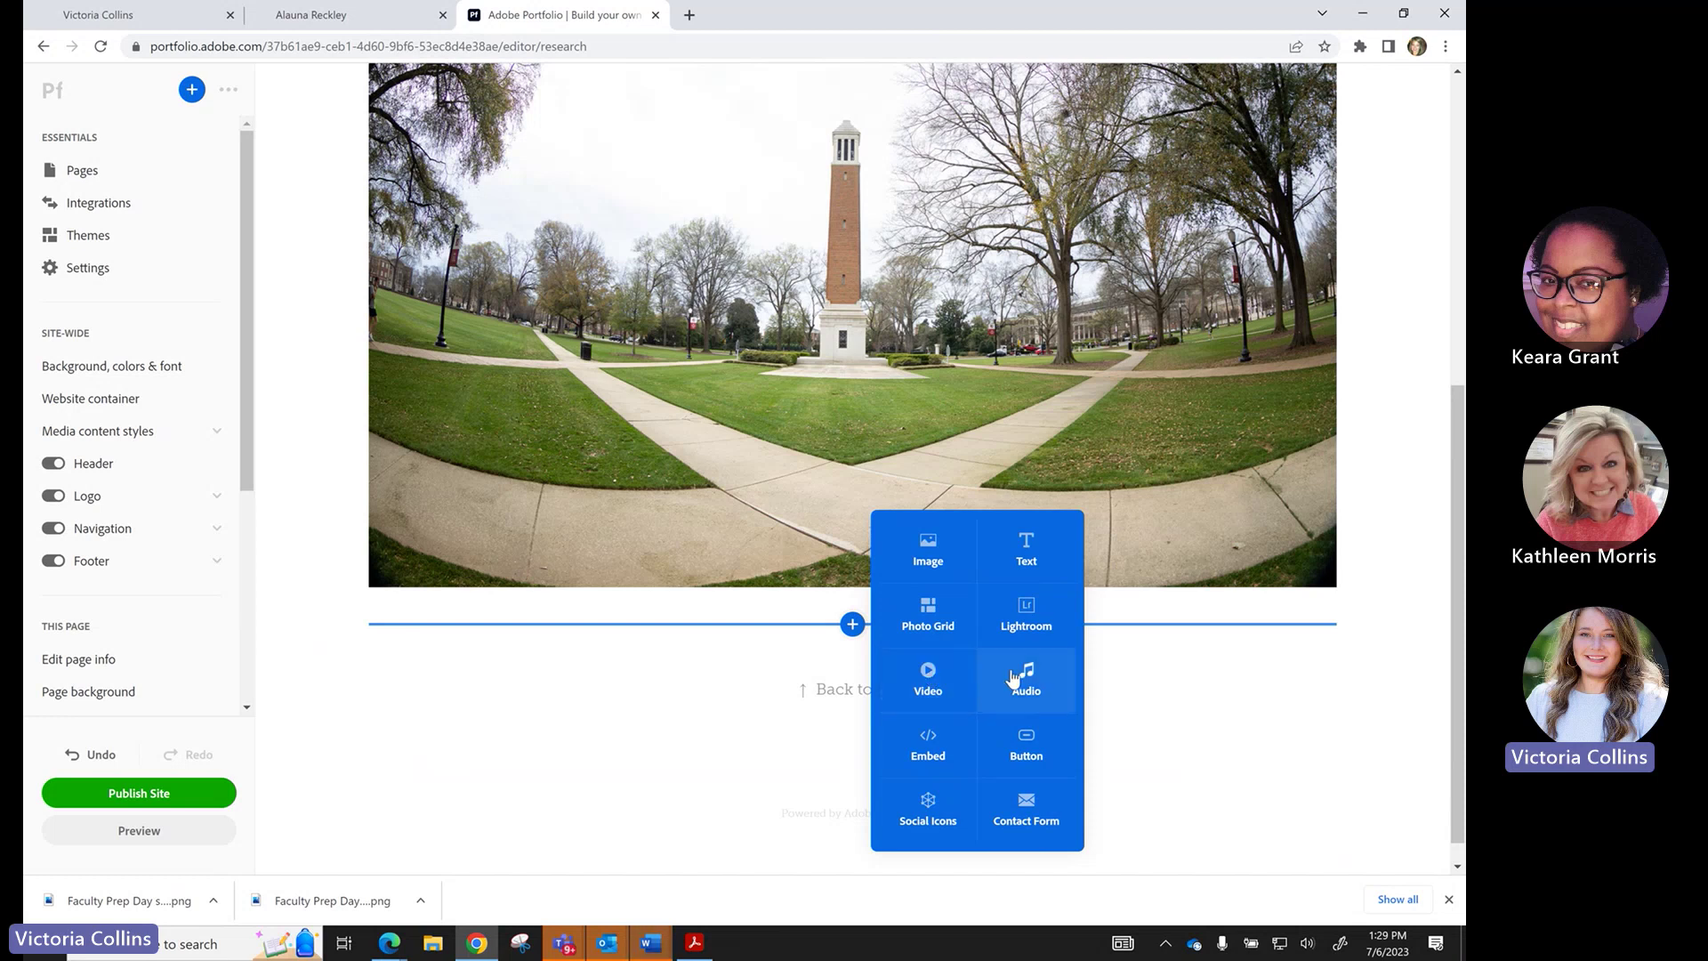
{"action": "left_click", "coordinate": [1025, 747]}
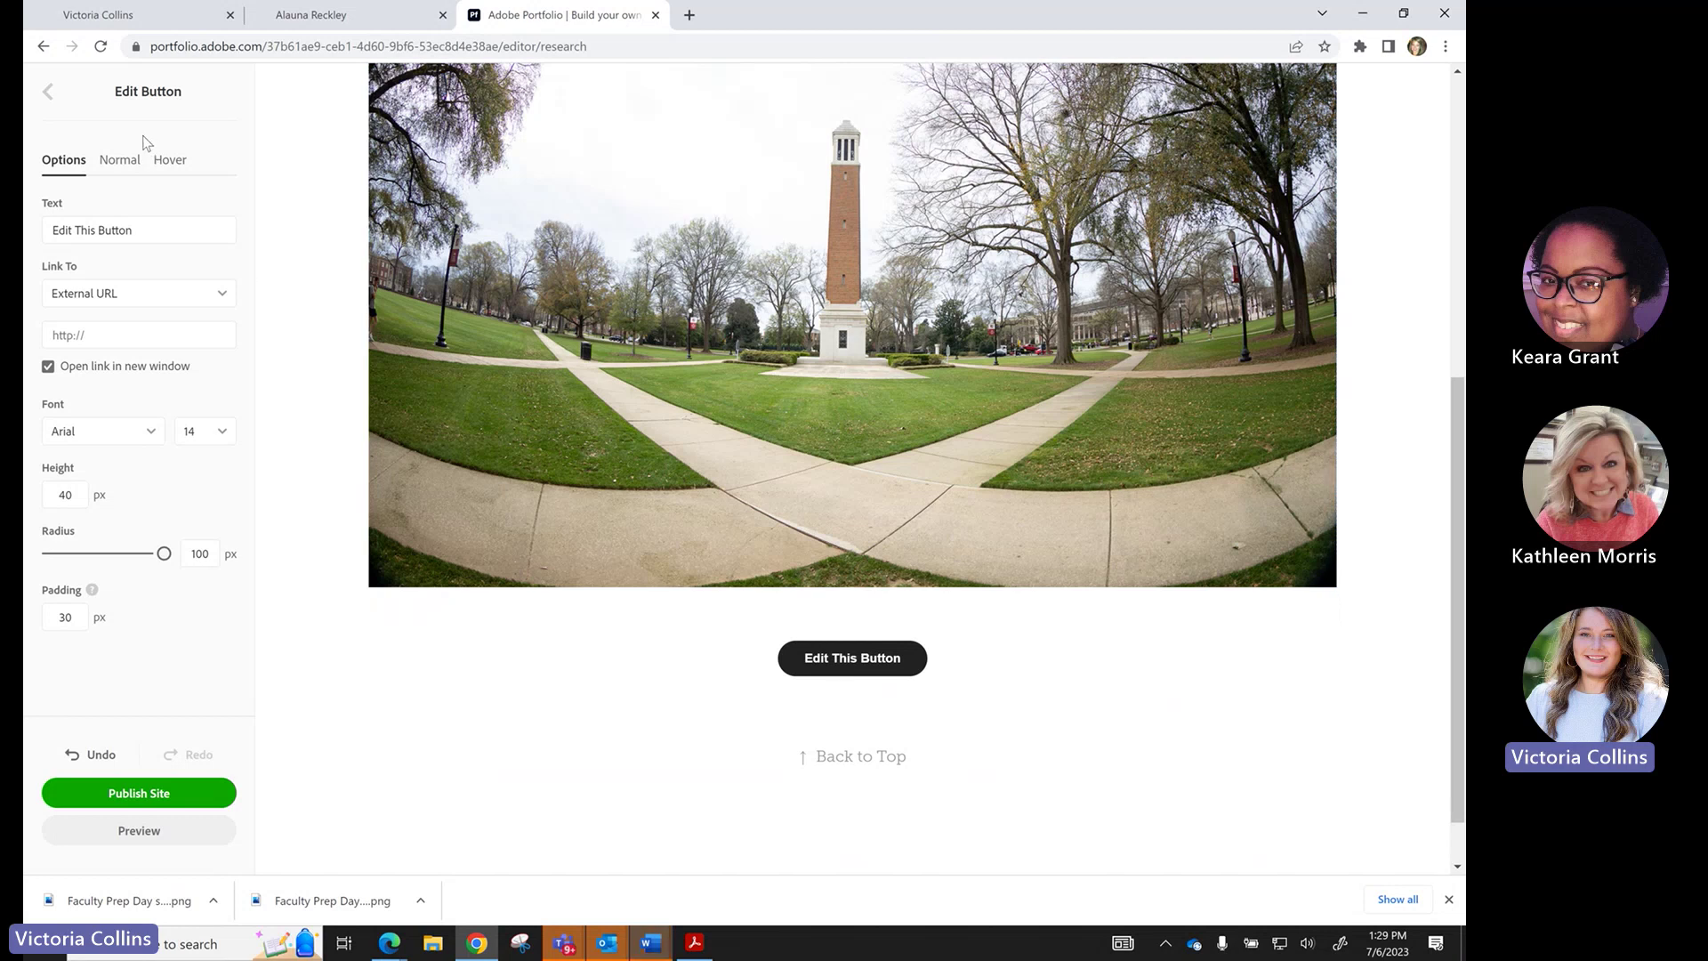
{"action": "left_click_drag", "start_coordinate": [149, 230], "coordinate": [27, 246]}
{"action": "type", "text": "Go i"}
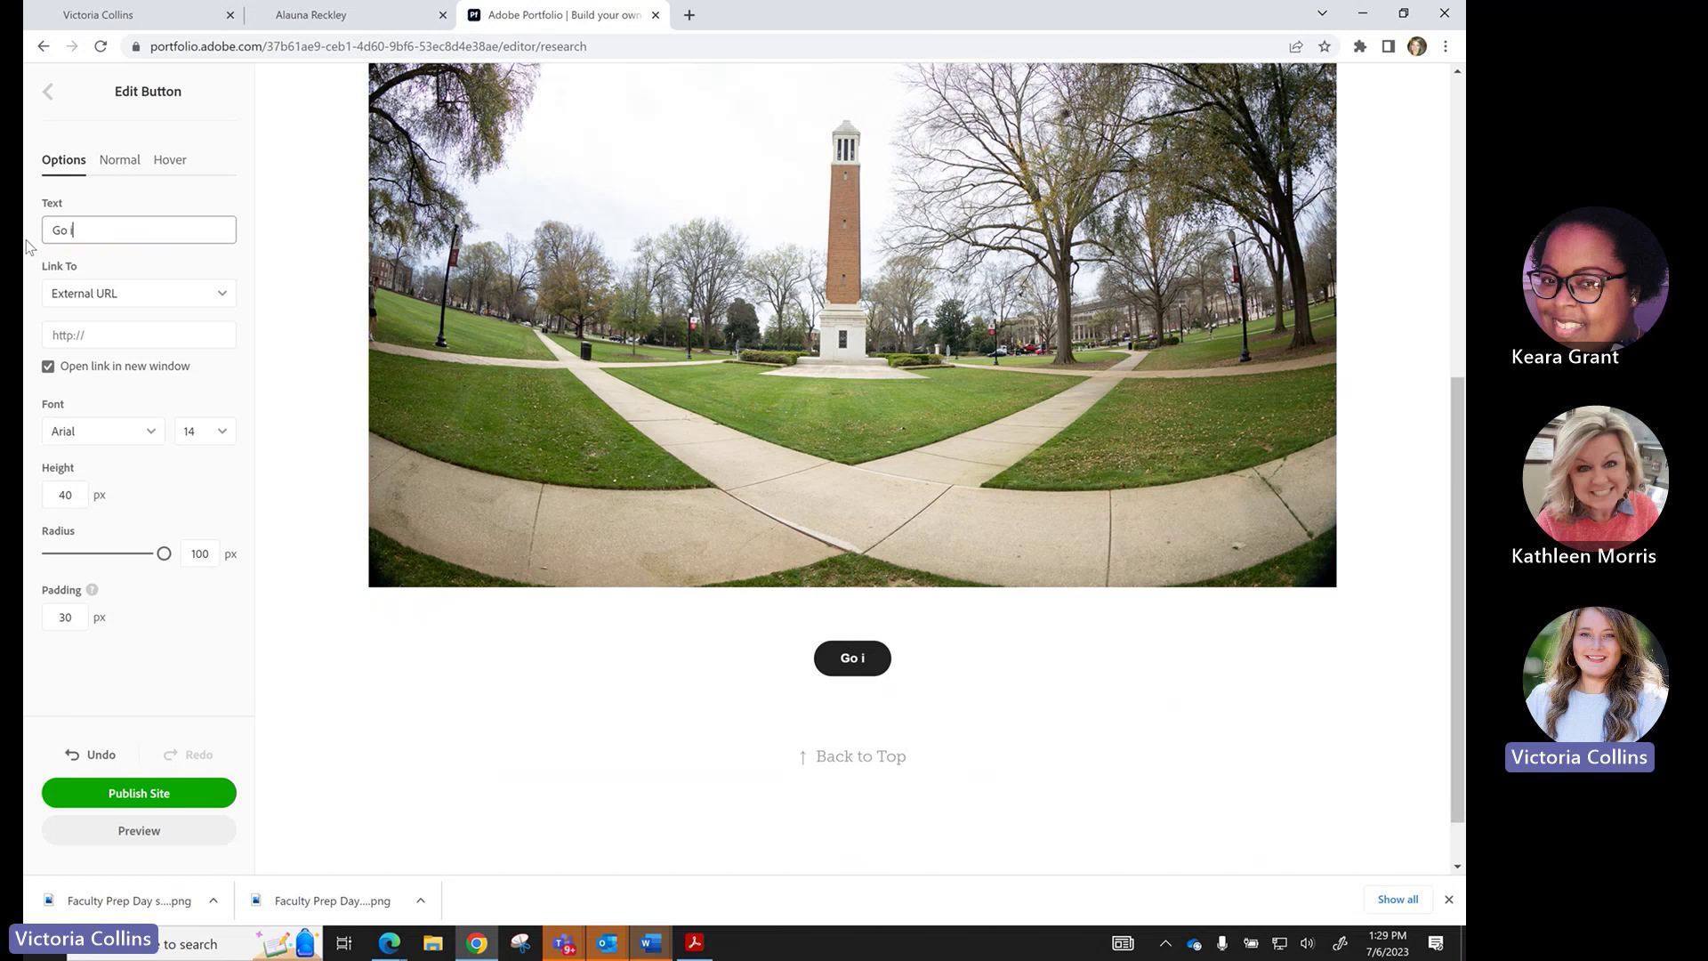
{"action": "key", "text": "BackSpace"}
{"action": "type", "text": "visit"}
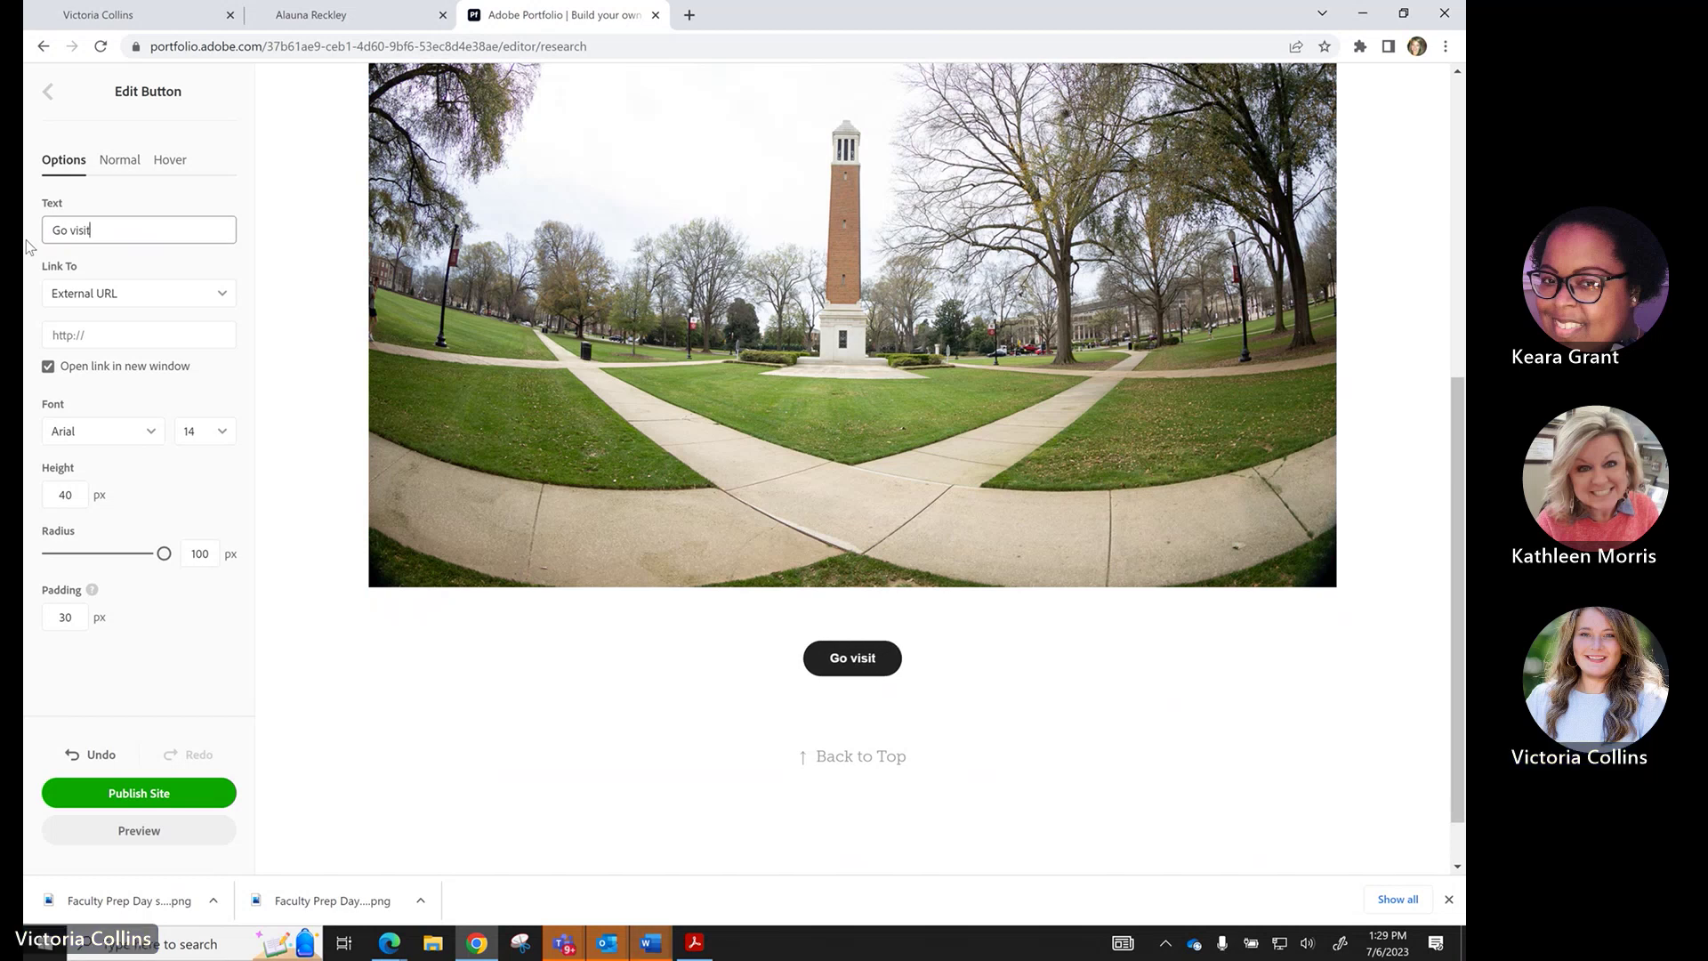
{"action": "type", "text": " us!"}
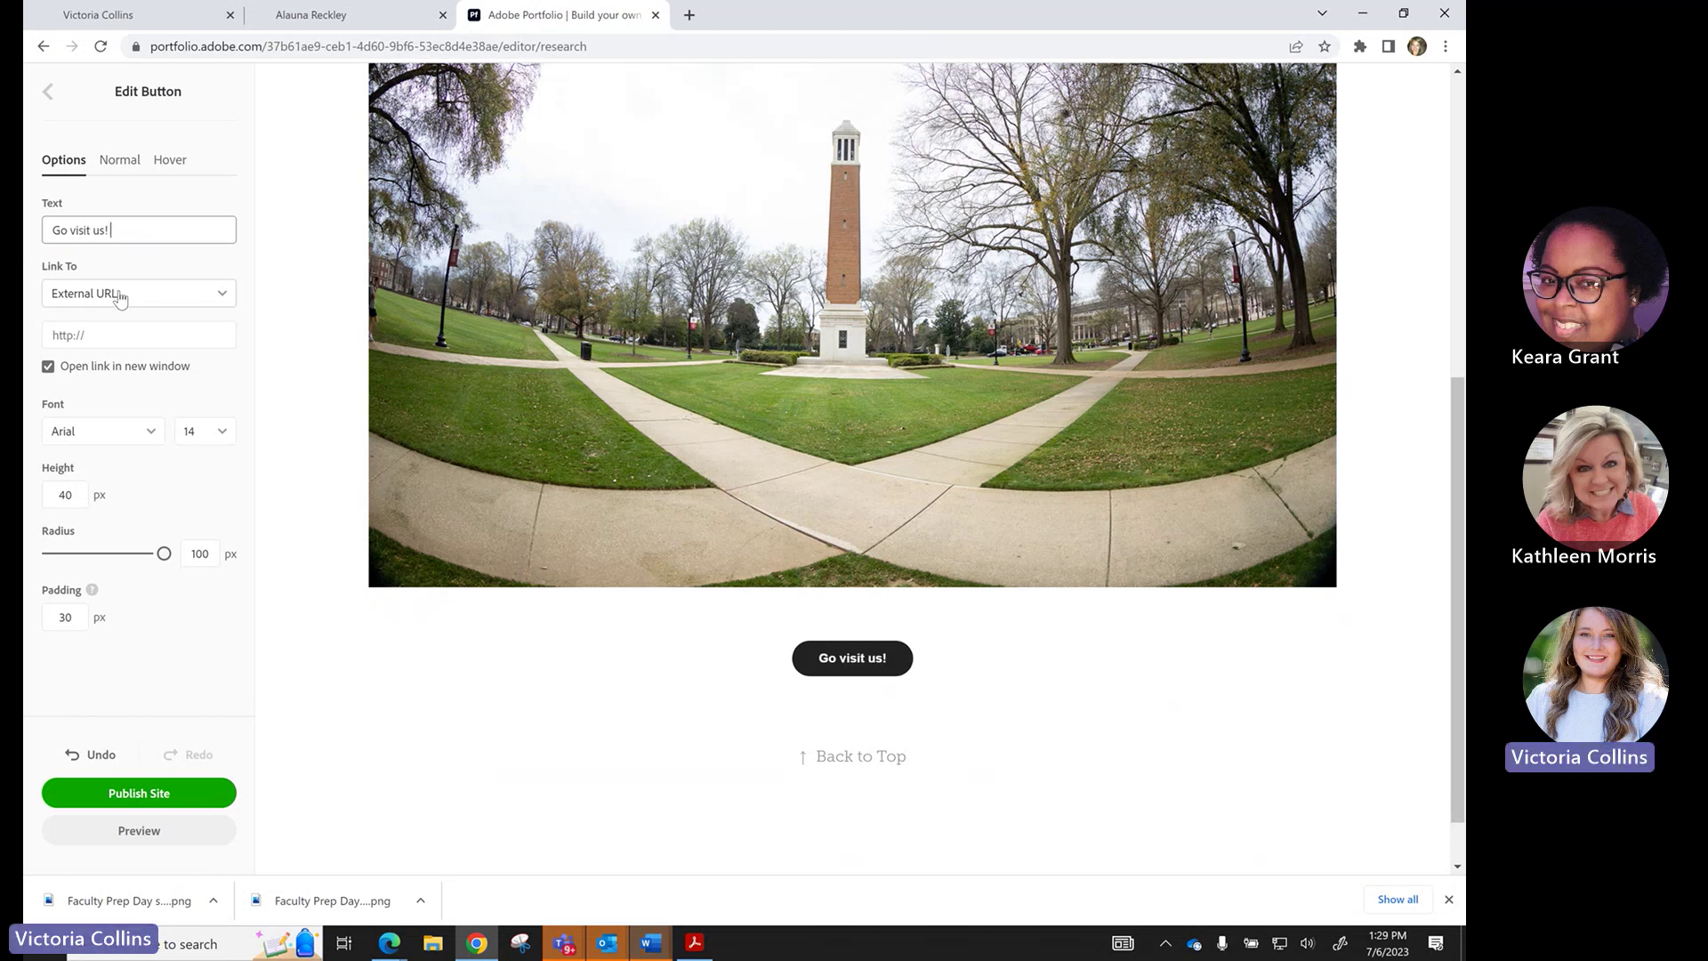
Set the button to link to the external URL oit.ua.edu.
{"action": "left_click", "coordinate": [121, 295]}
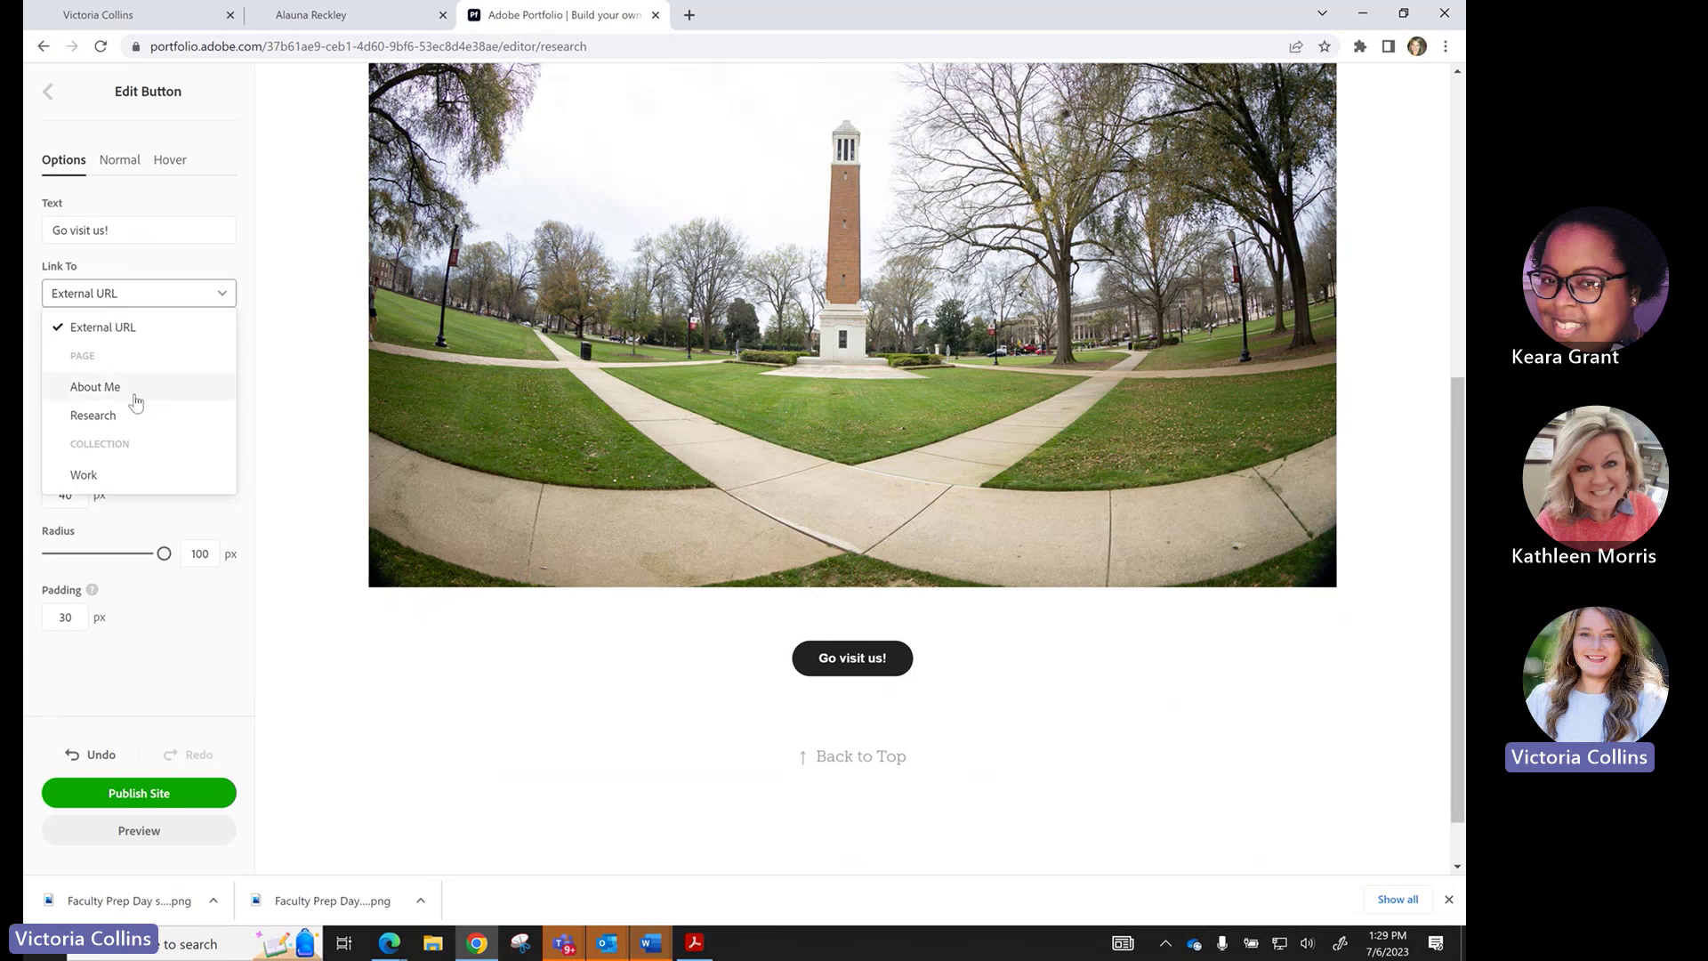
{"action": "left_click", "coordinate": [134, 327]}
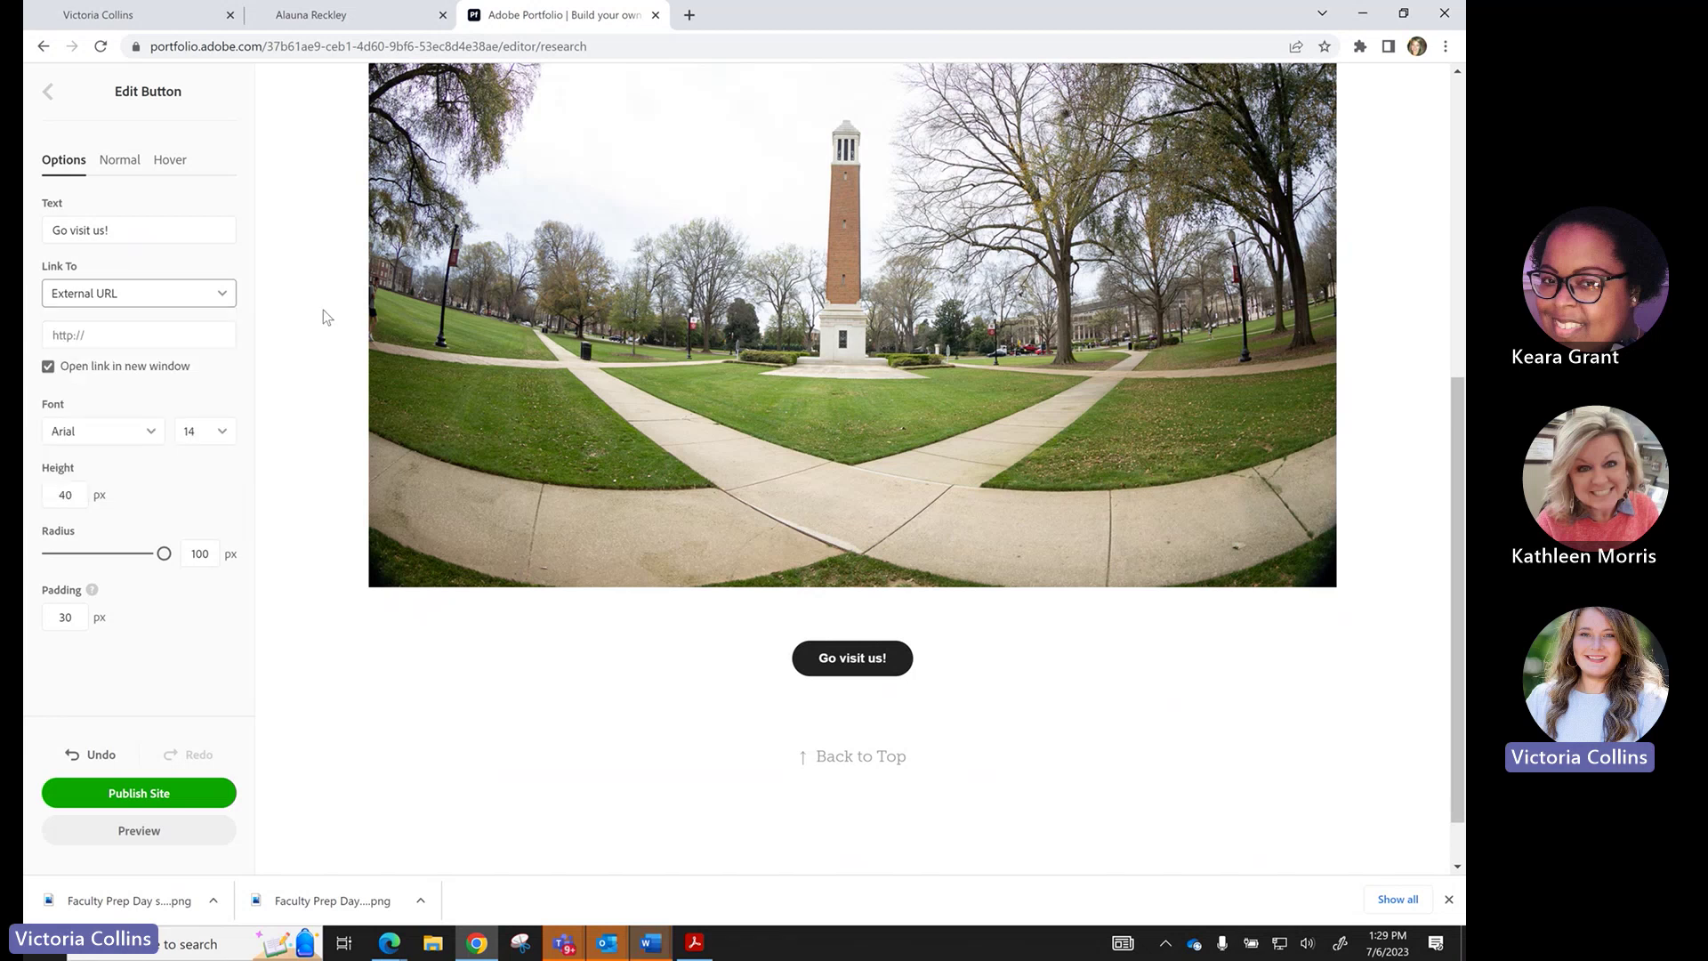
{"action": "left_click", "coordinate": [106, 339]}
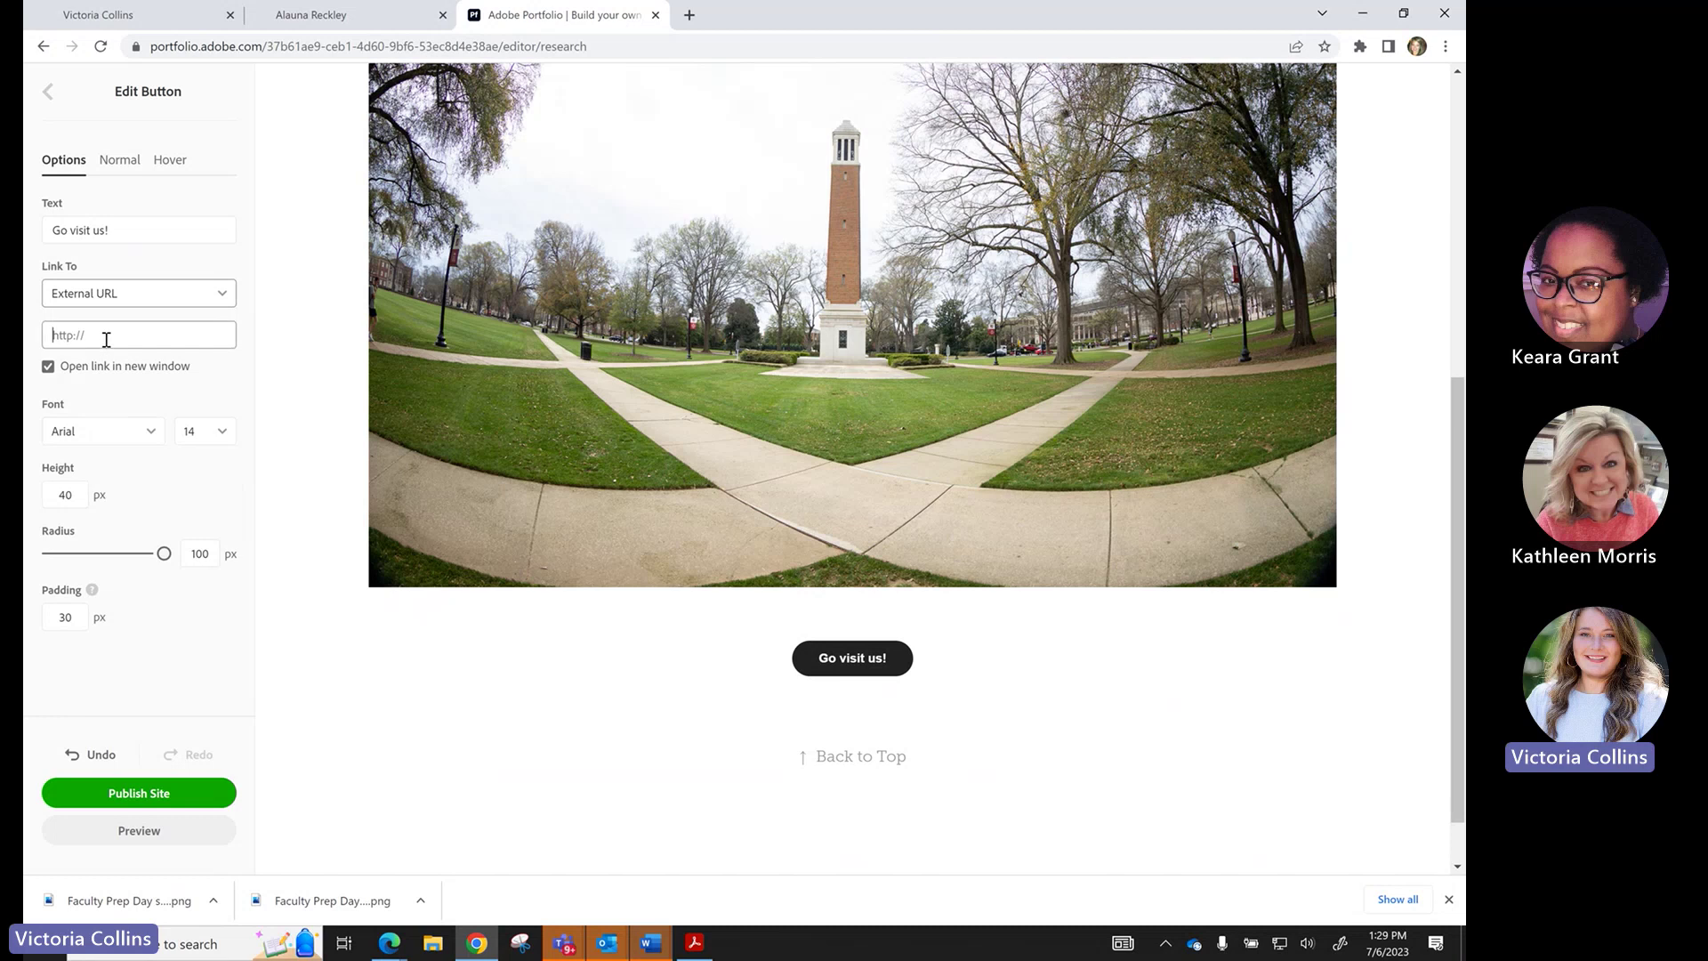
{"action": "type", "text": "oit.ua"}
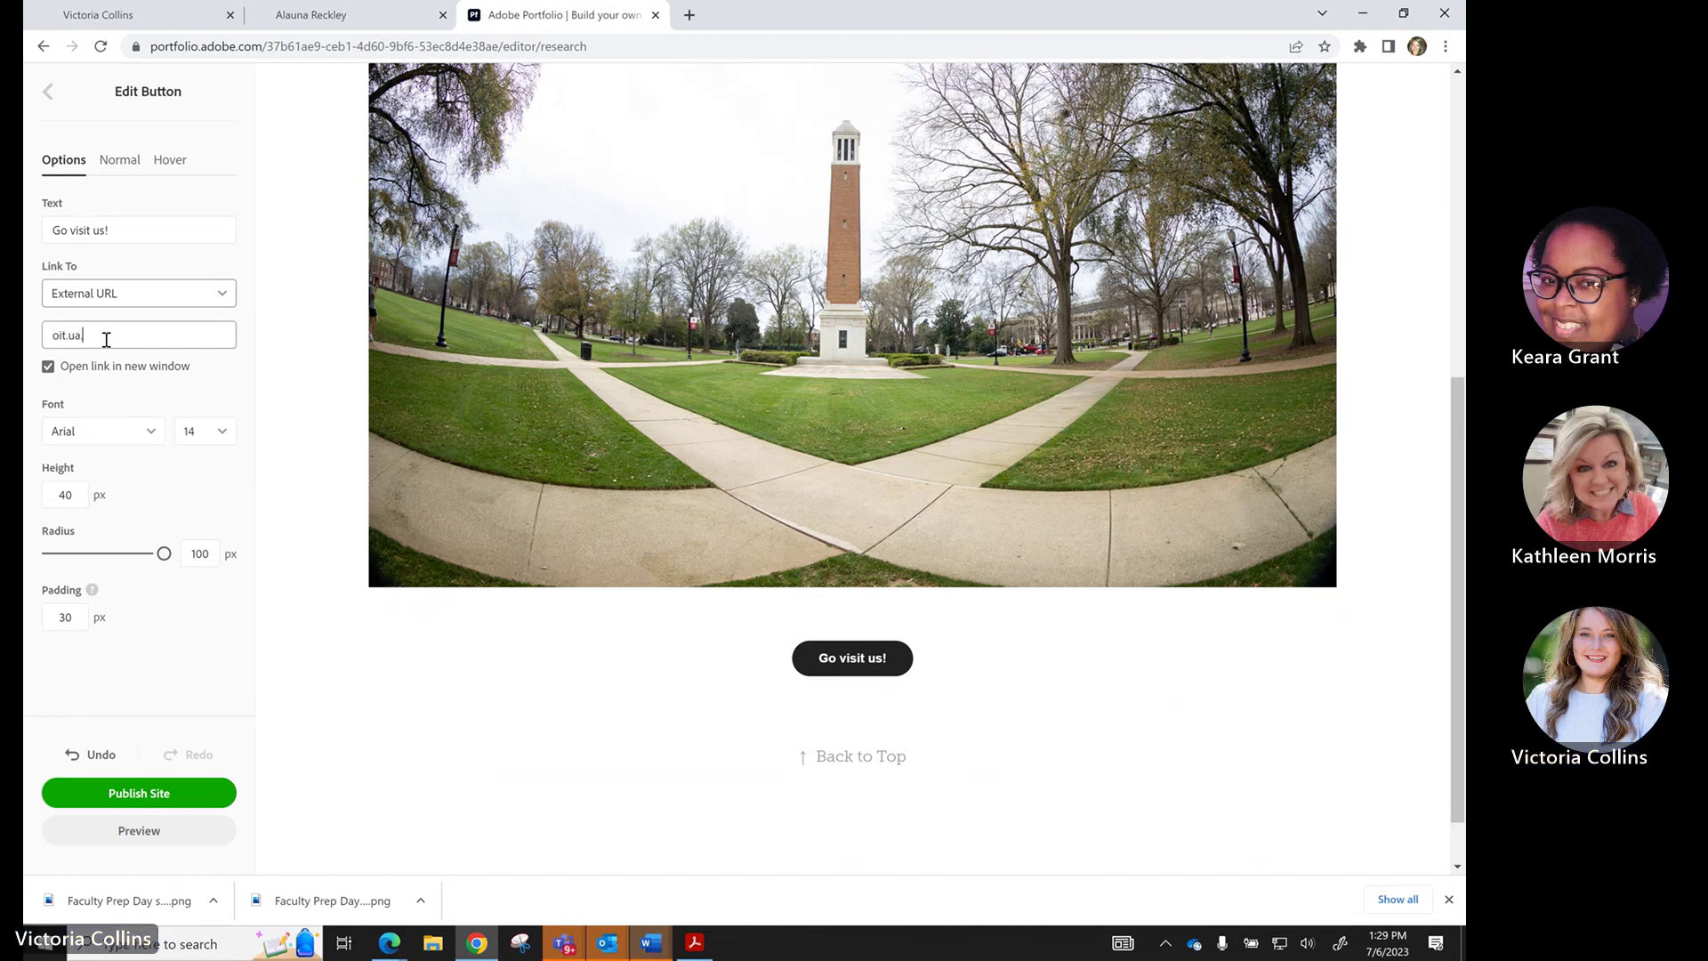
{"action": "type", "text": ".edu"}
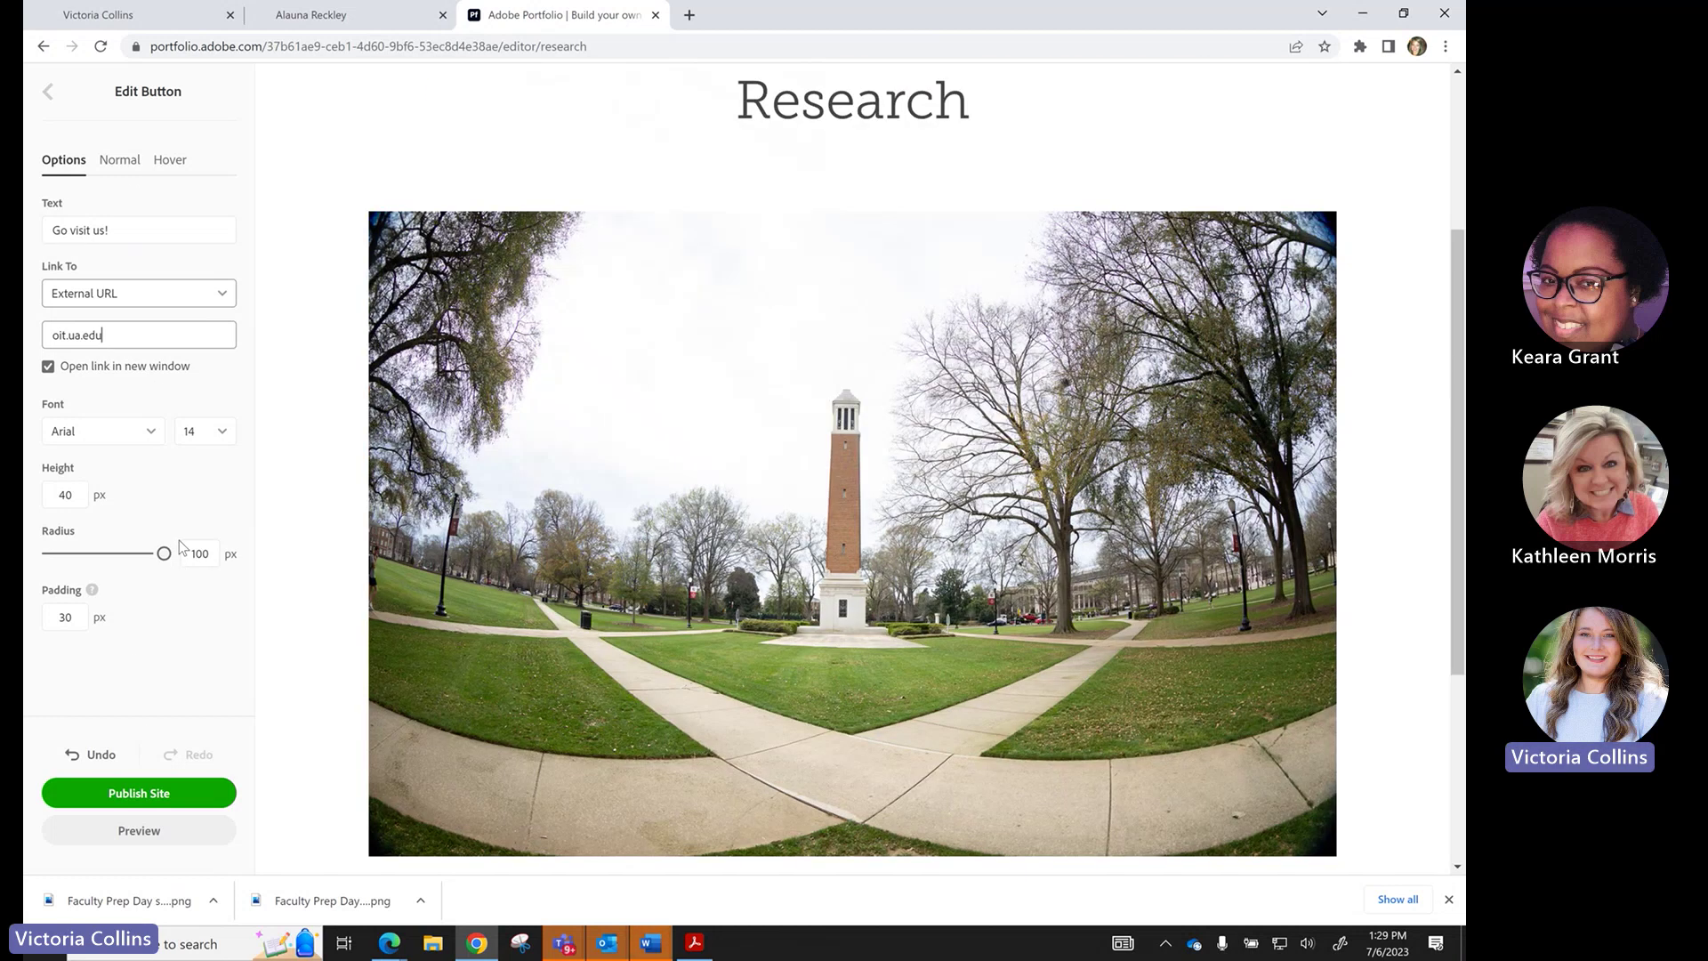
Change the button's normal-state fill from #222222 to dark red #B20000.
{"action": "left_click", "coordinate": [118, 160]}
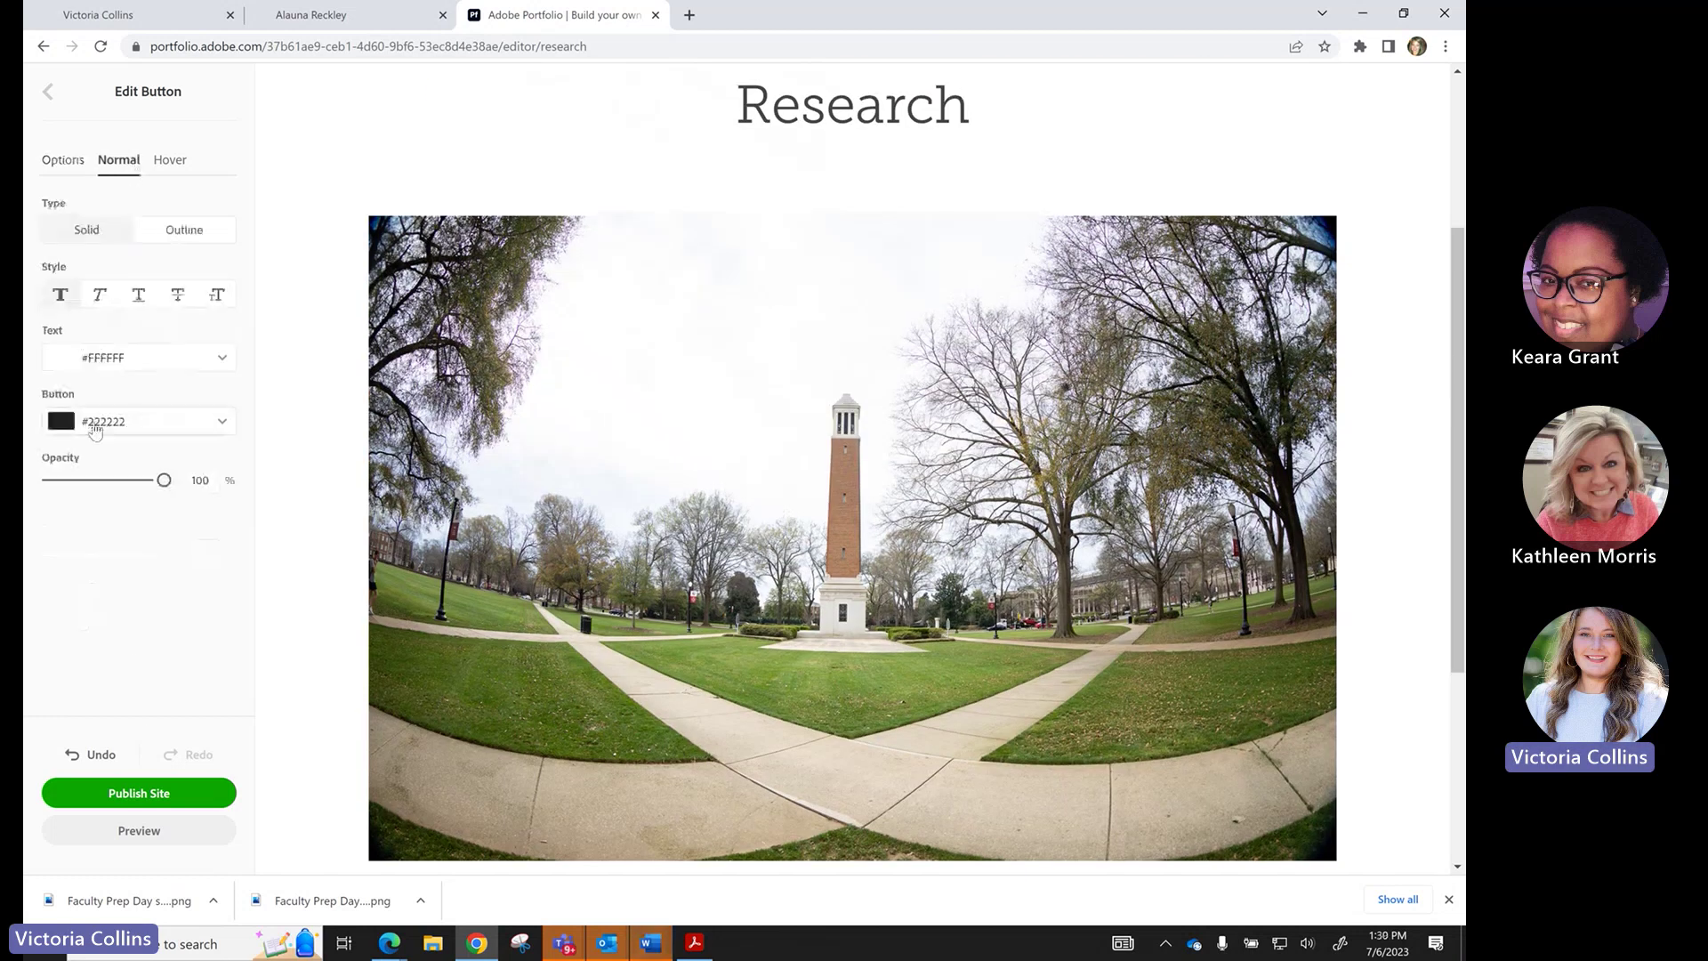
{"action": "left_click", "coordinate": [95, 430]}
{"action": "left_click", "coordinate": [147, 491]}
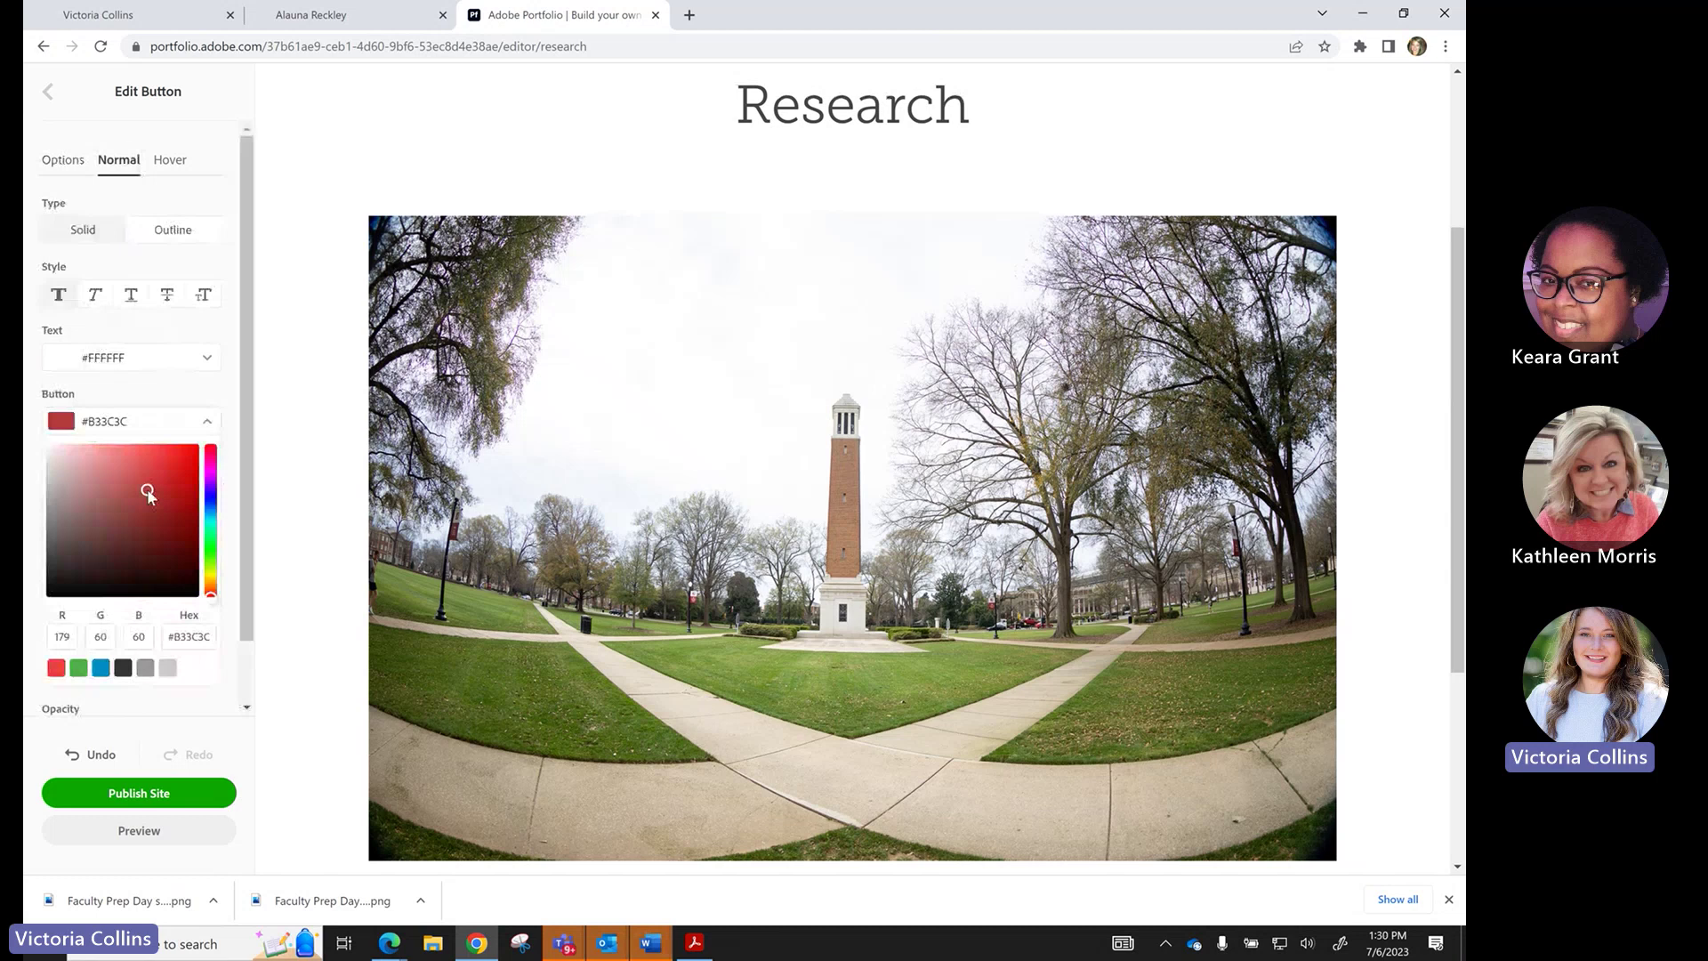
{"action": "scroll", "coordinate": [147, 491], "scroll_direction": "down", "scroll_amount": 1}
{"action": "left_click", "coordinate": [197, 434]}
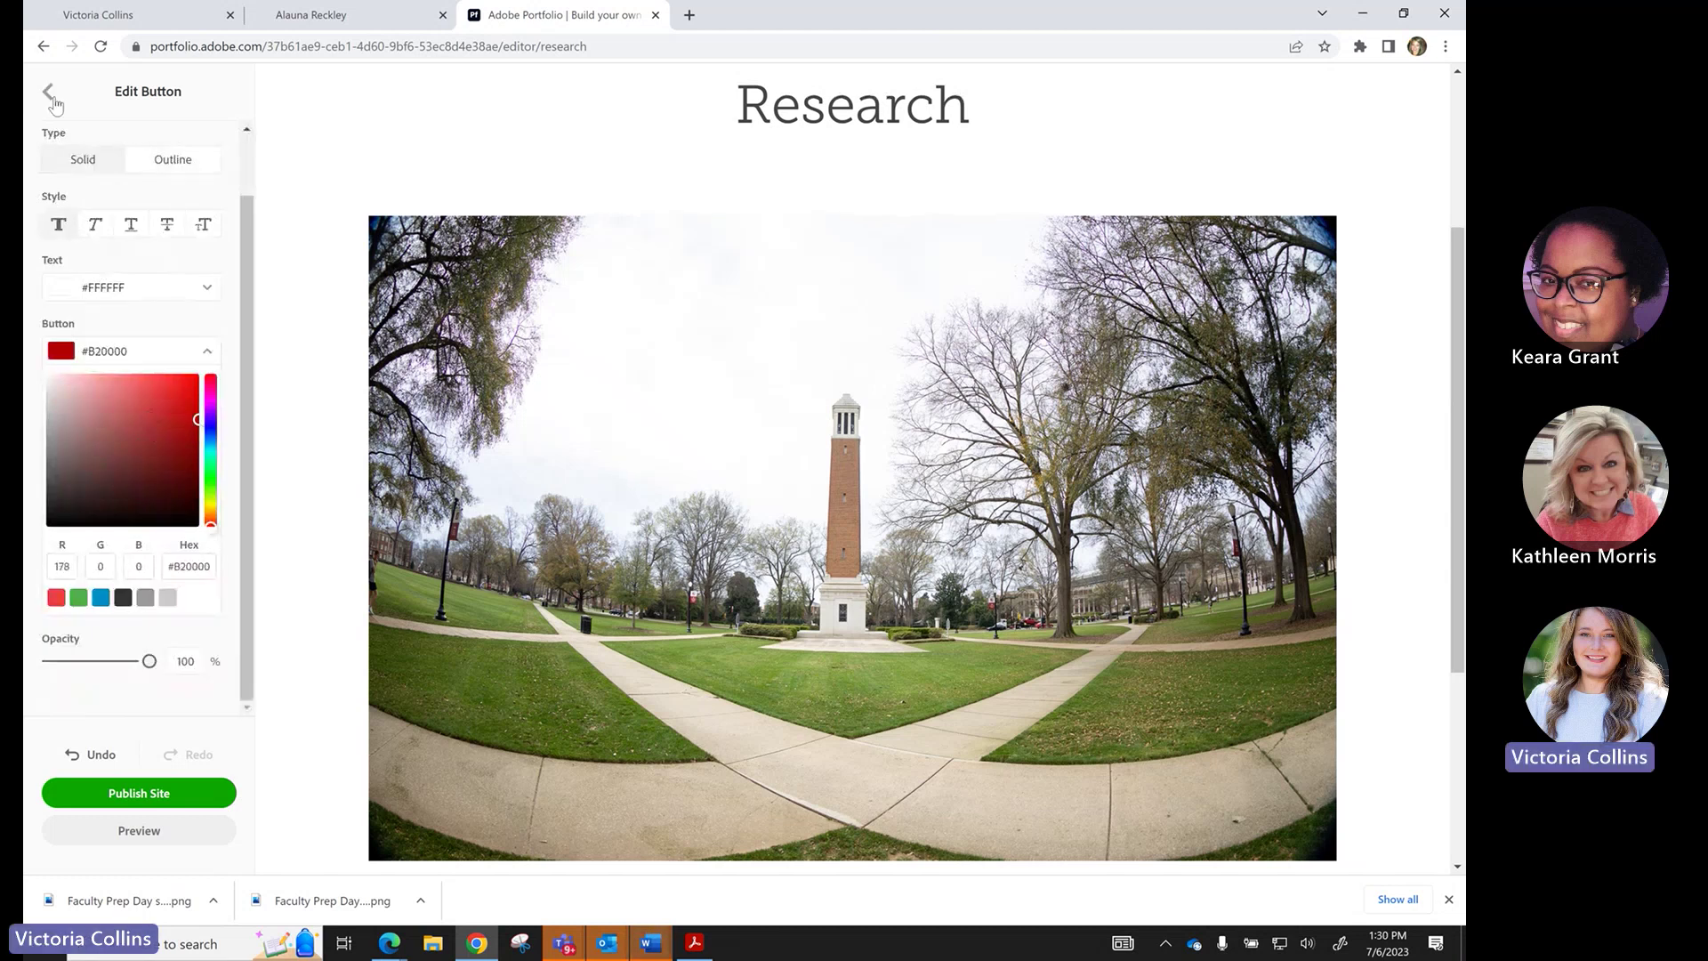
{"action": "left_click", "coordinate": [559, 420]}
{"action": "scroll", "coordinate": [573, 445], "scroll_direction": "down", "scroll_amount": 4}
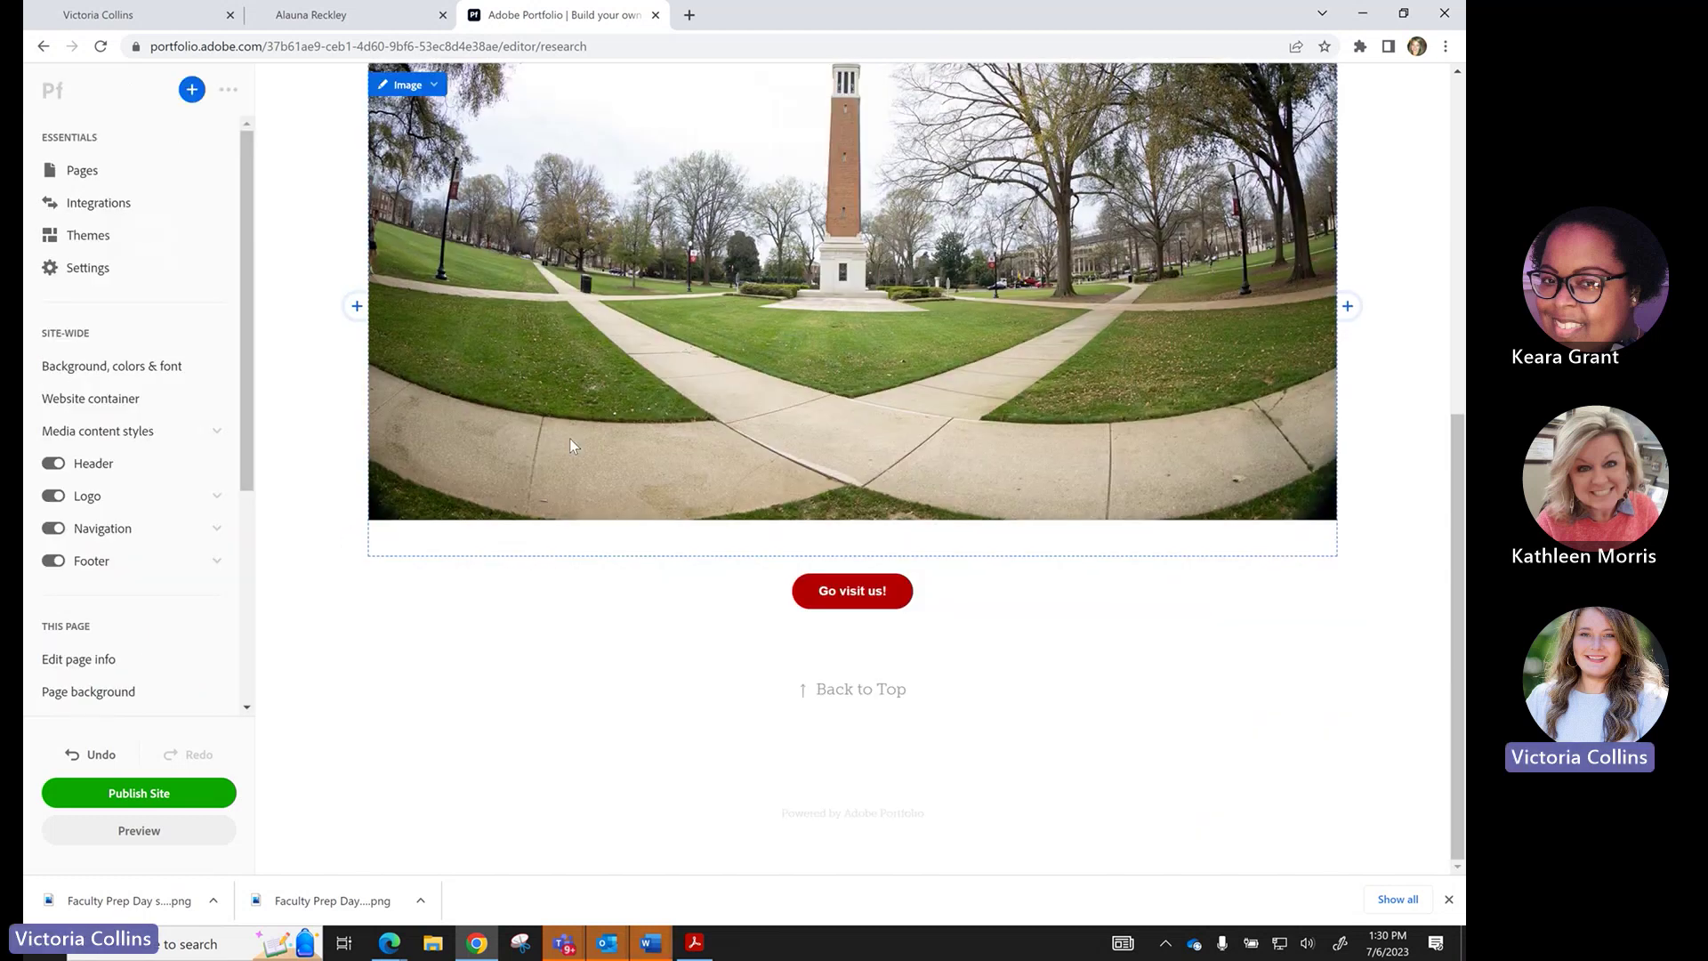
{"action": "left_click", "coordinate": [852, 629]}
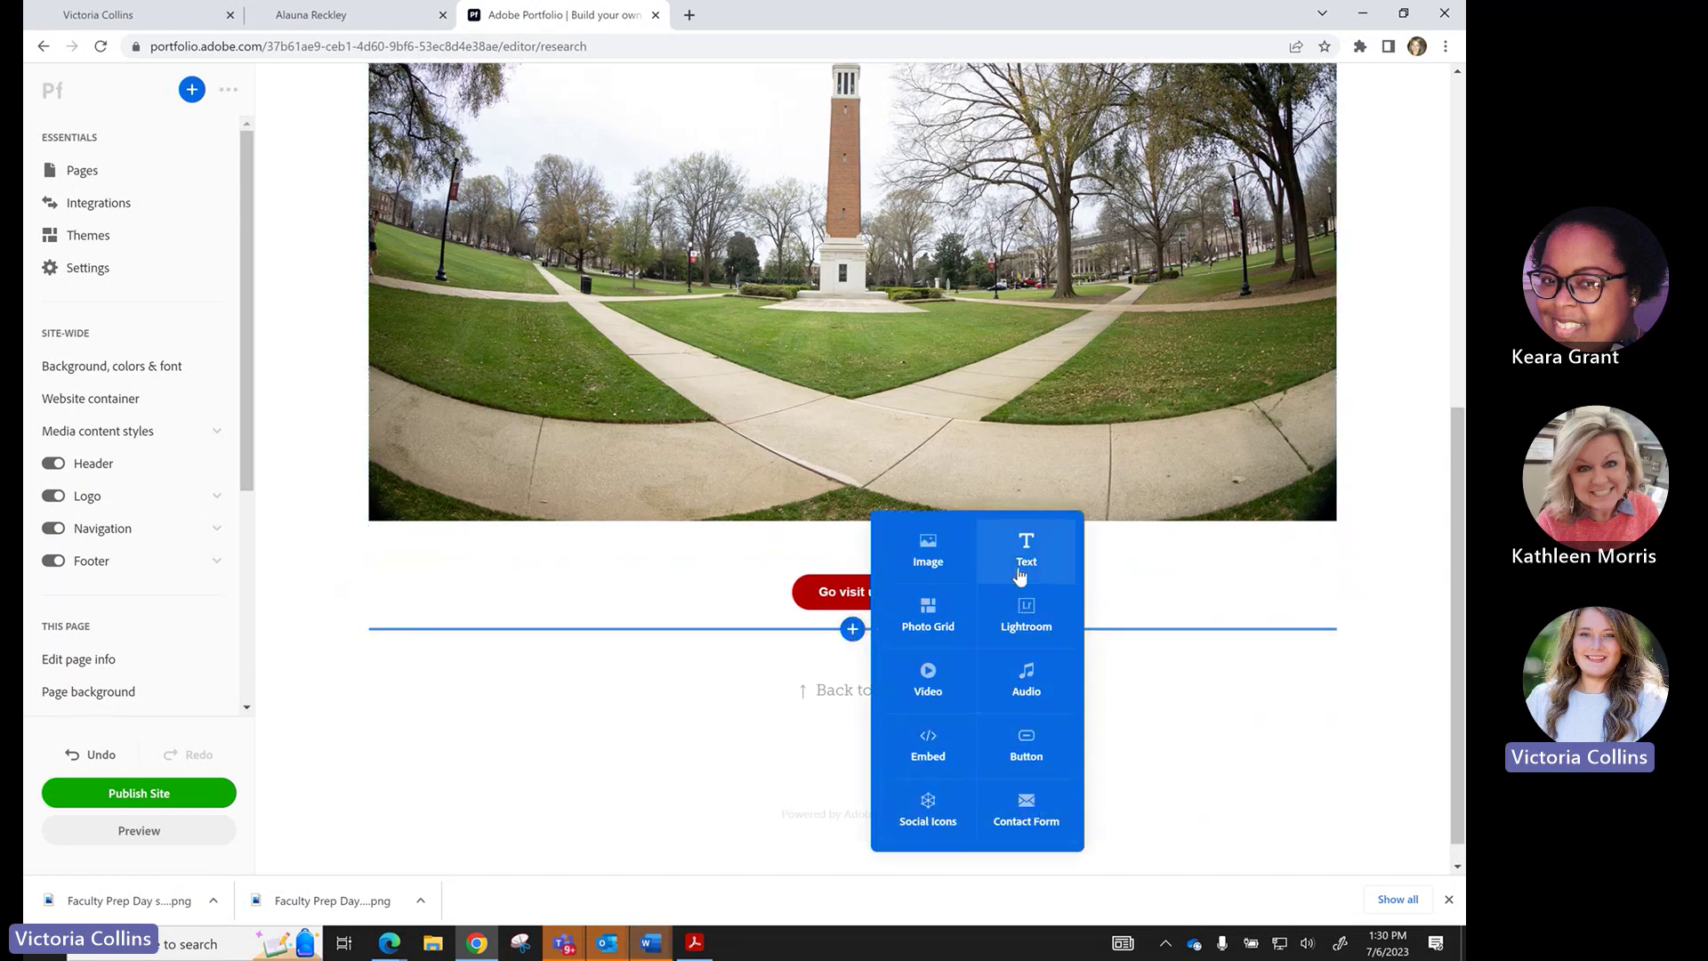
{"action": "scroll", "coordinate": [874, 666], "scroll_direction": "up", "scroll_amount": 10}
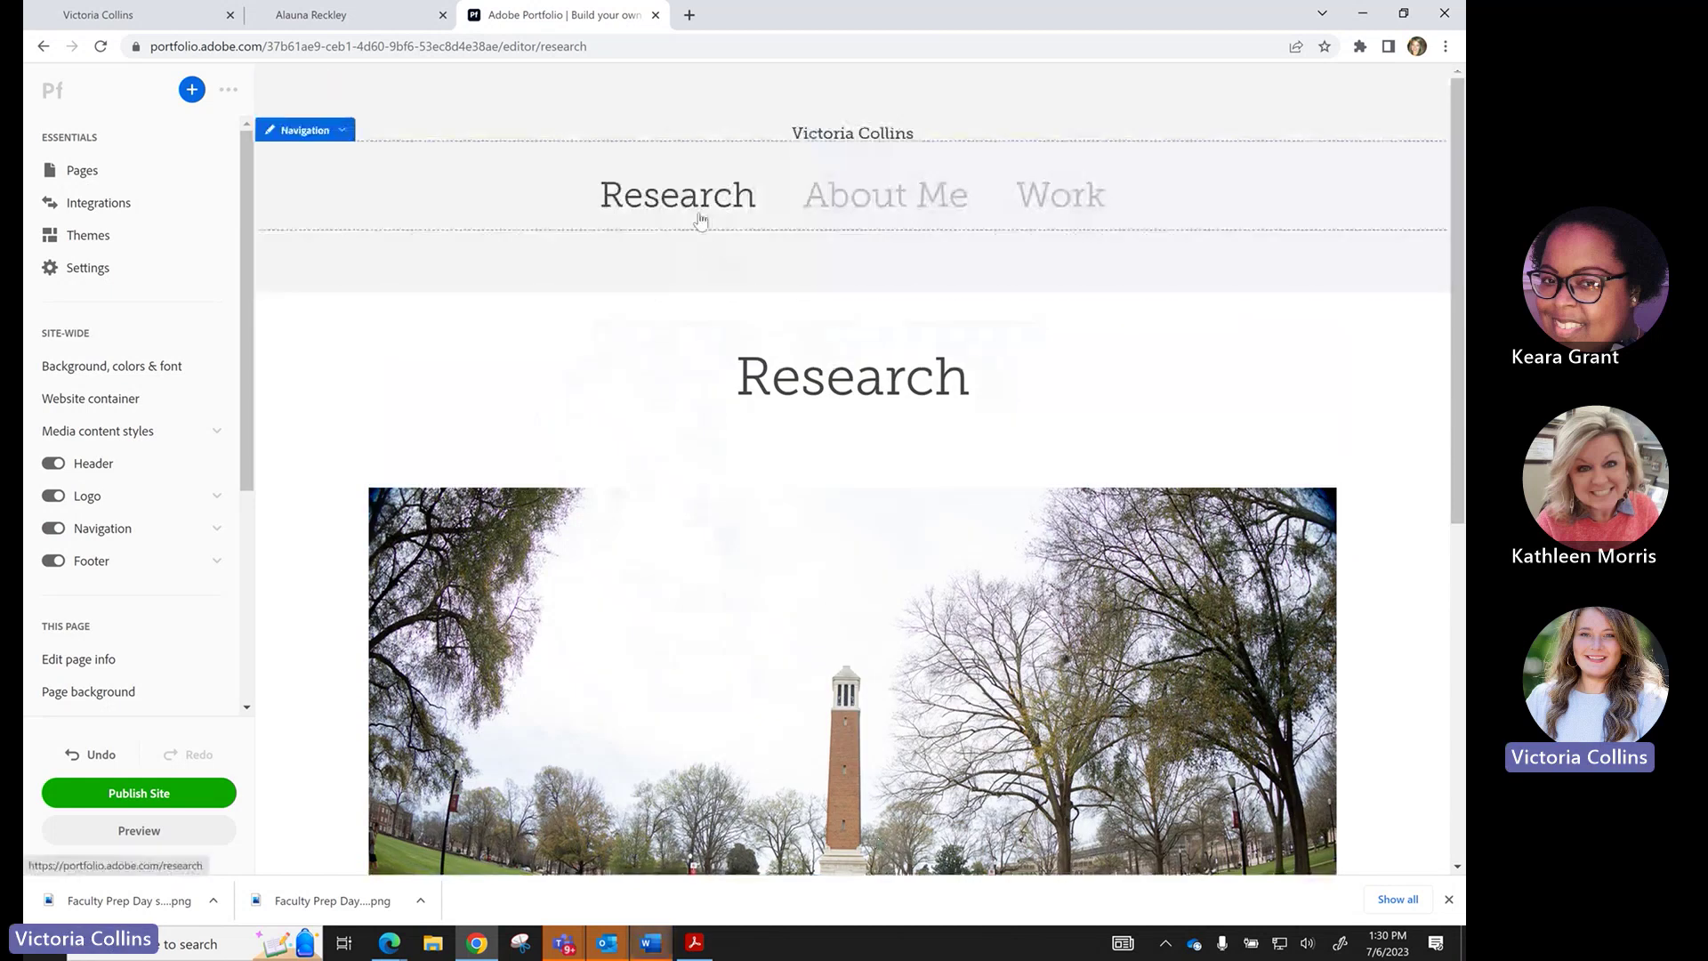
Switch the editor to the Work collection and look over its empty placeholder pages.
{"action": "left_click", "coordinate": [1078, 199]}
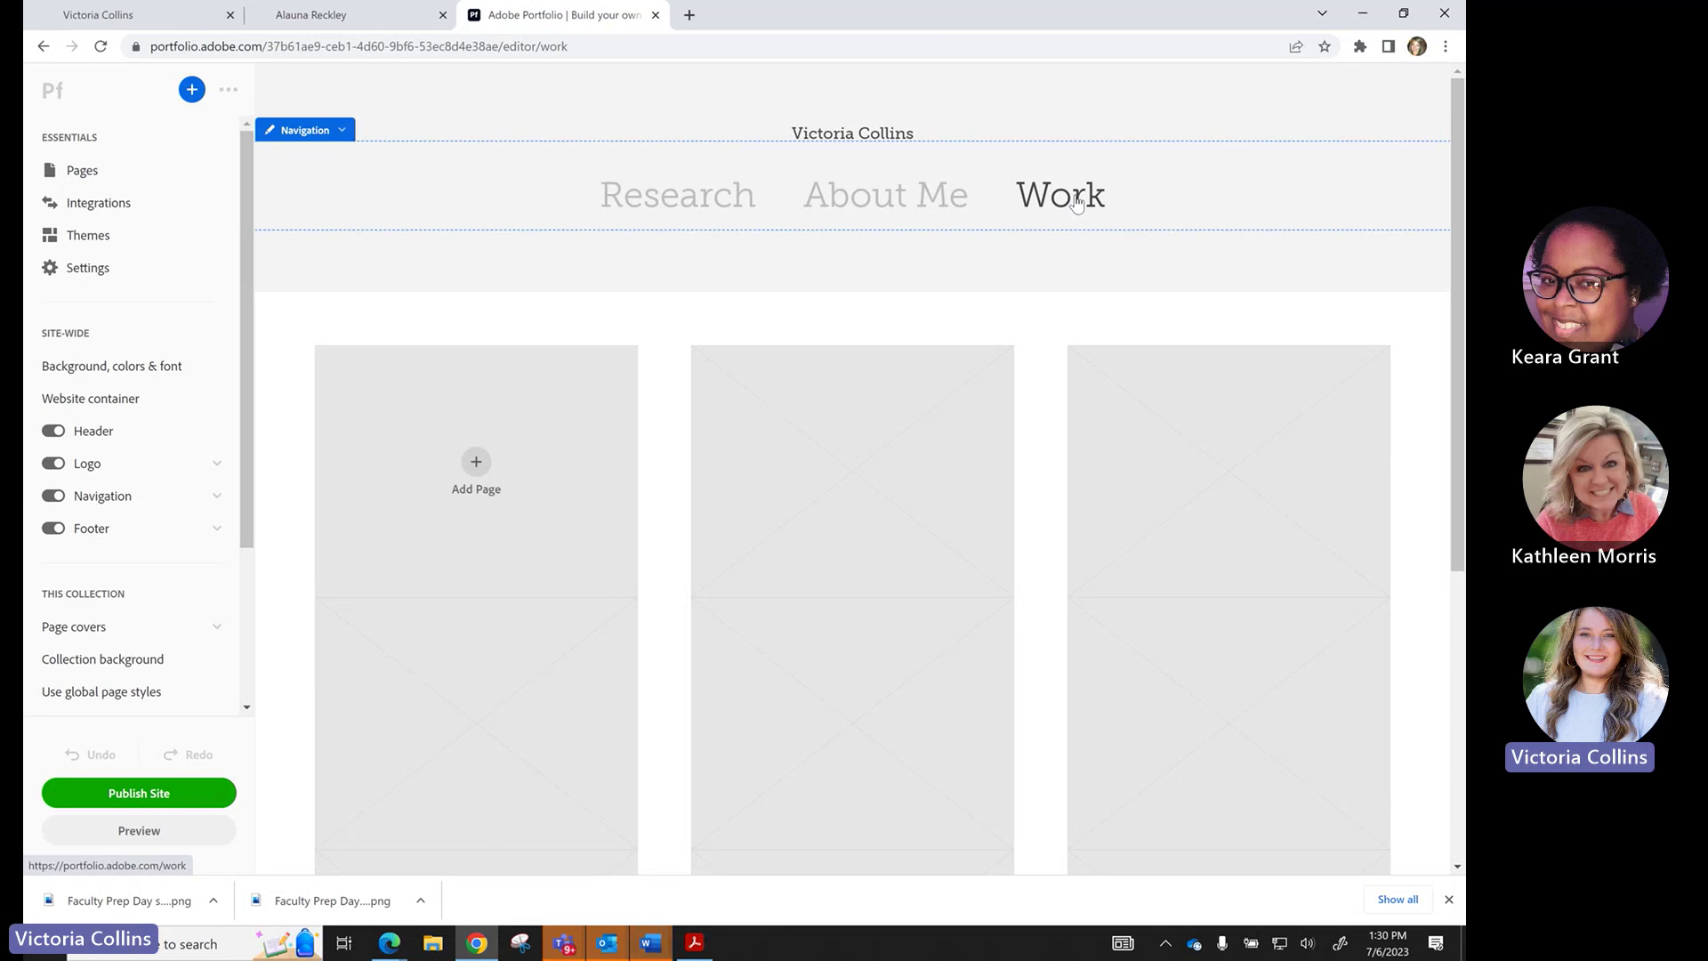
{"action": "scroll", "coordinate": [862, 457], "scroll_direction": "down", "scroll_amount": 5}
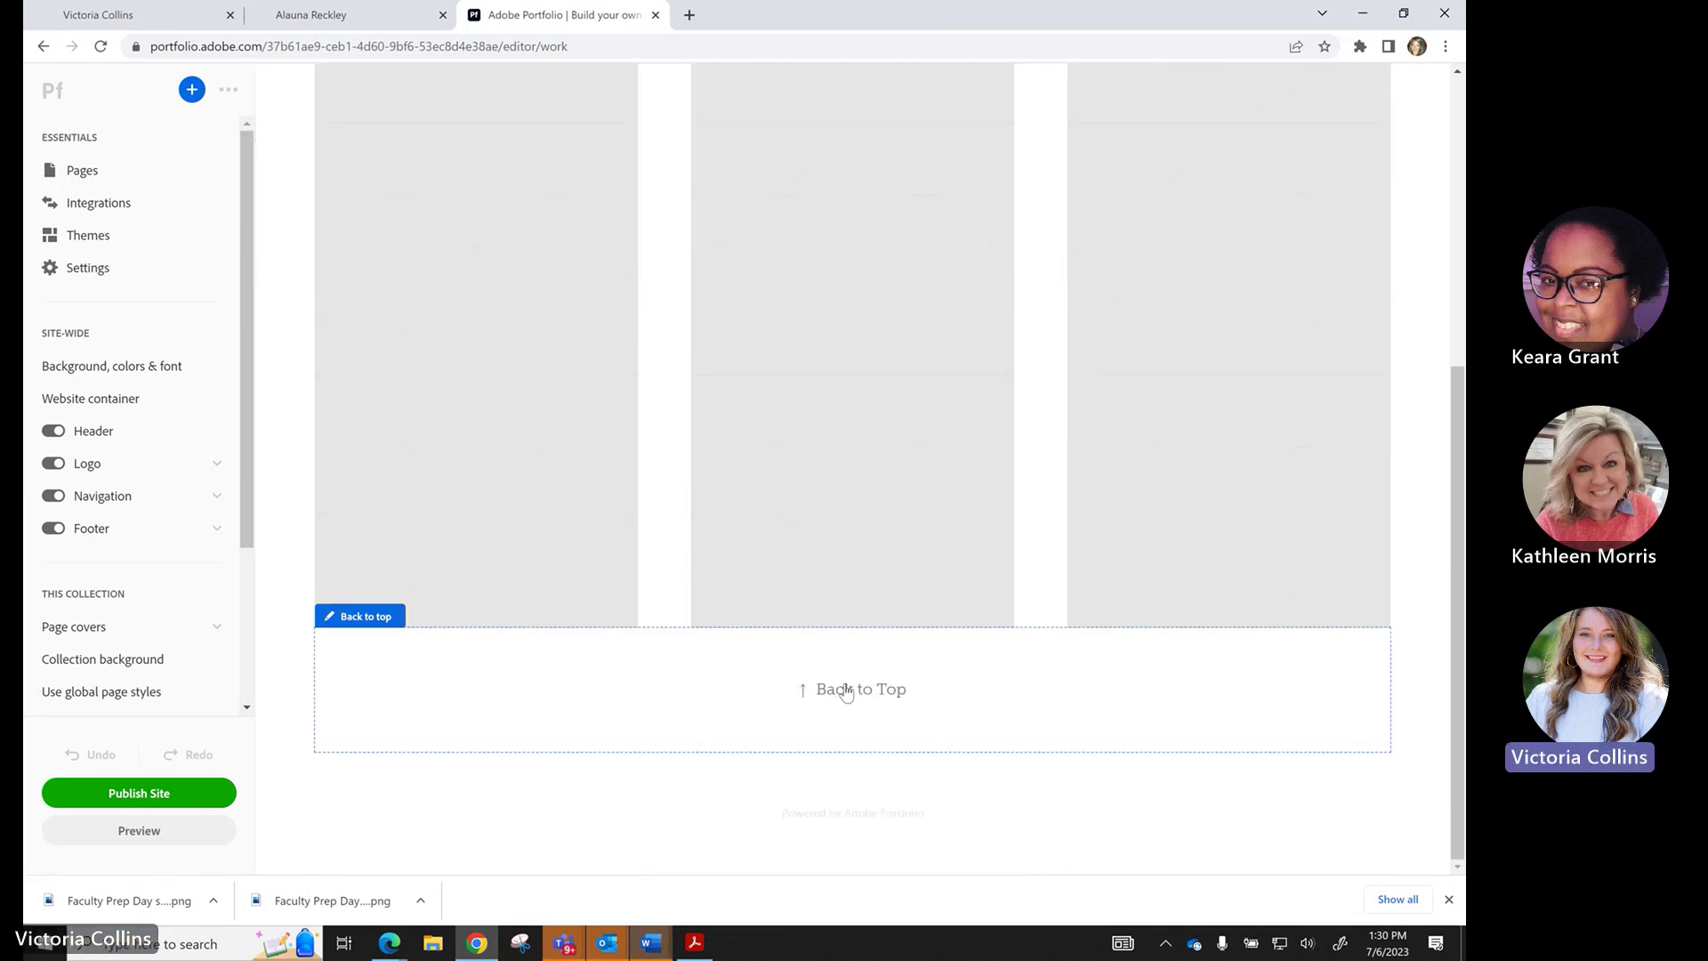
{"action": "scroll", "coordinate": [836, 589], "scroll_direction": "up", "scroll_amount": 5}
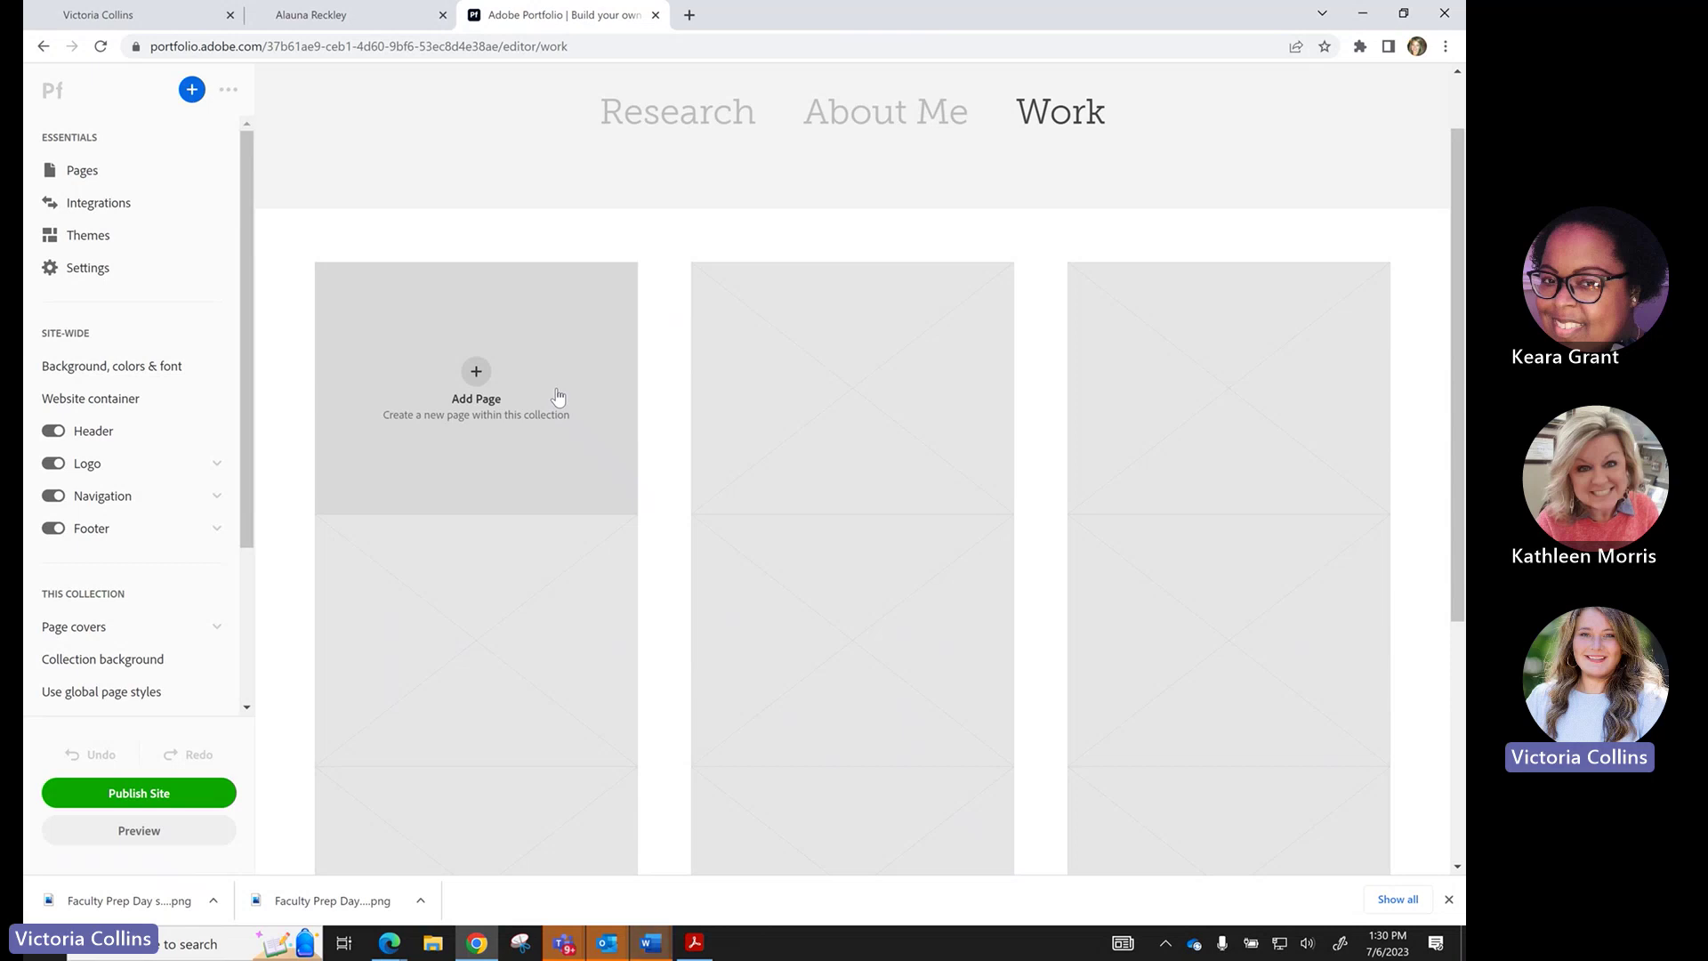
{"action": "left_click", "coordinate": [133, 15]}
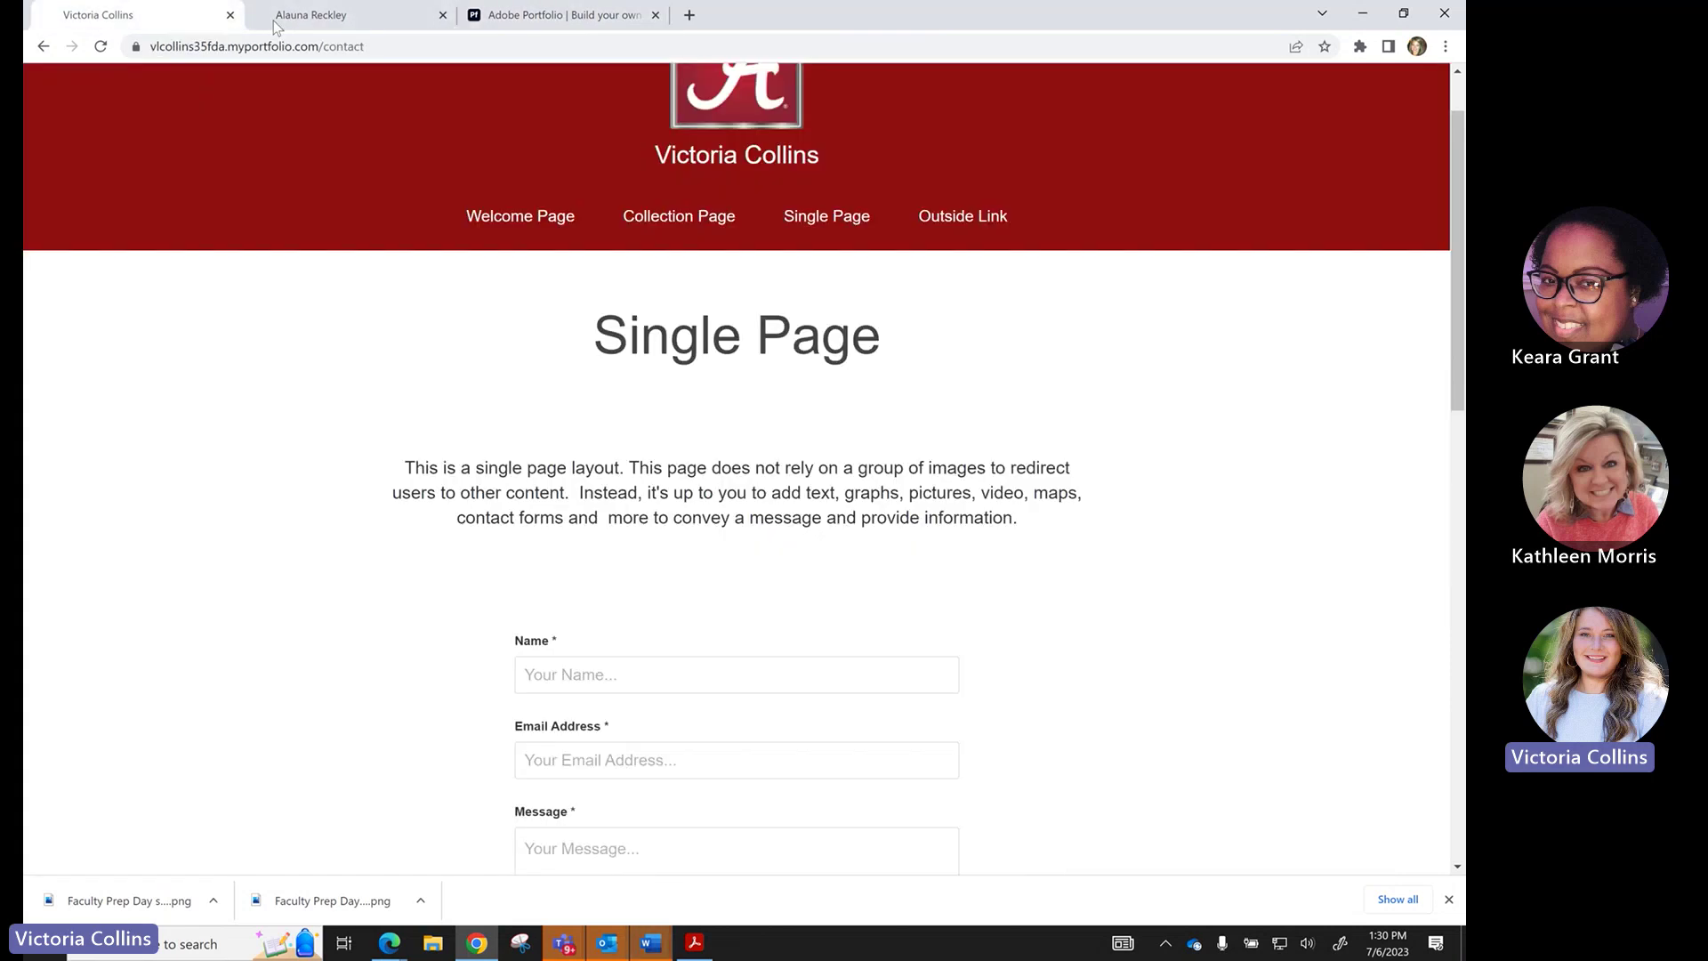
{"action": "left_click", "coordinate": [704, 225]}
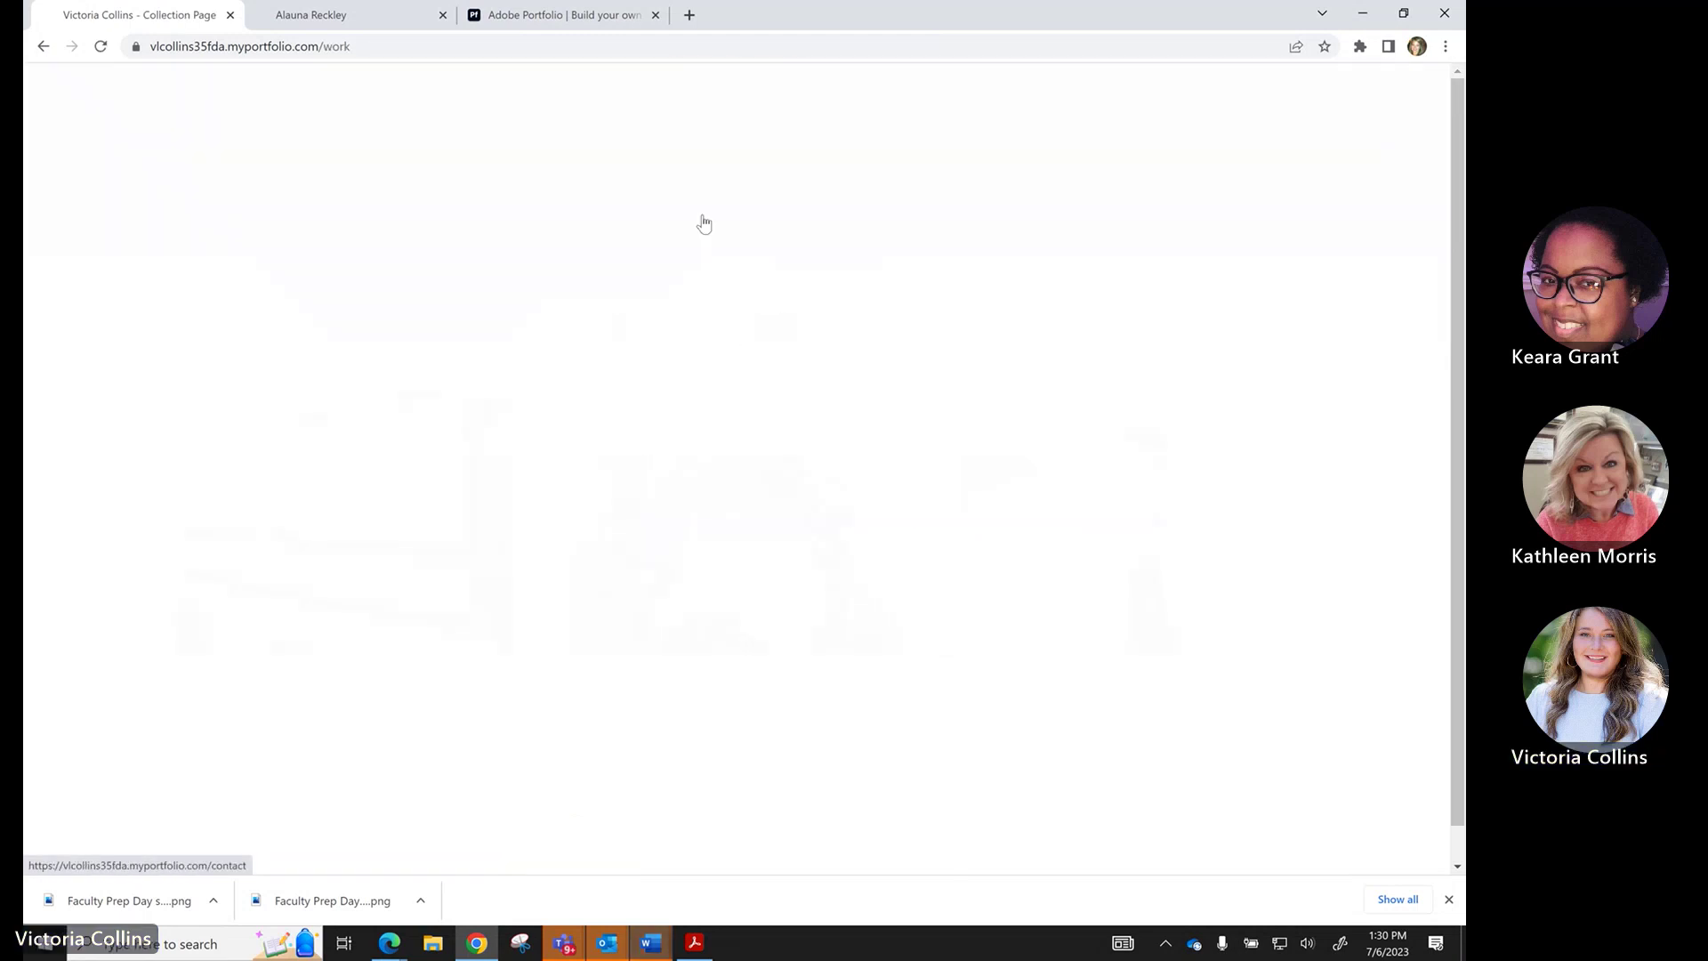
{"action": "scroll", "coordinate": [412, 572], "scroll_direction": "down", "scroll_amount": 1}
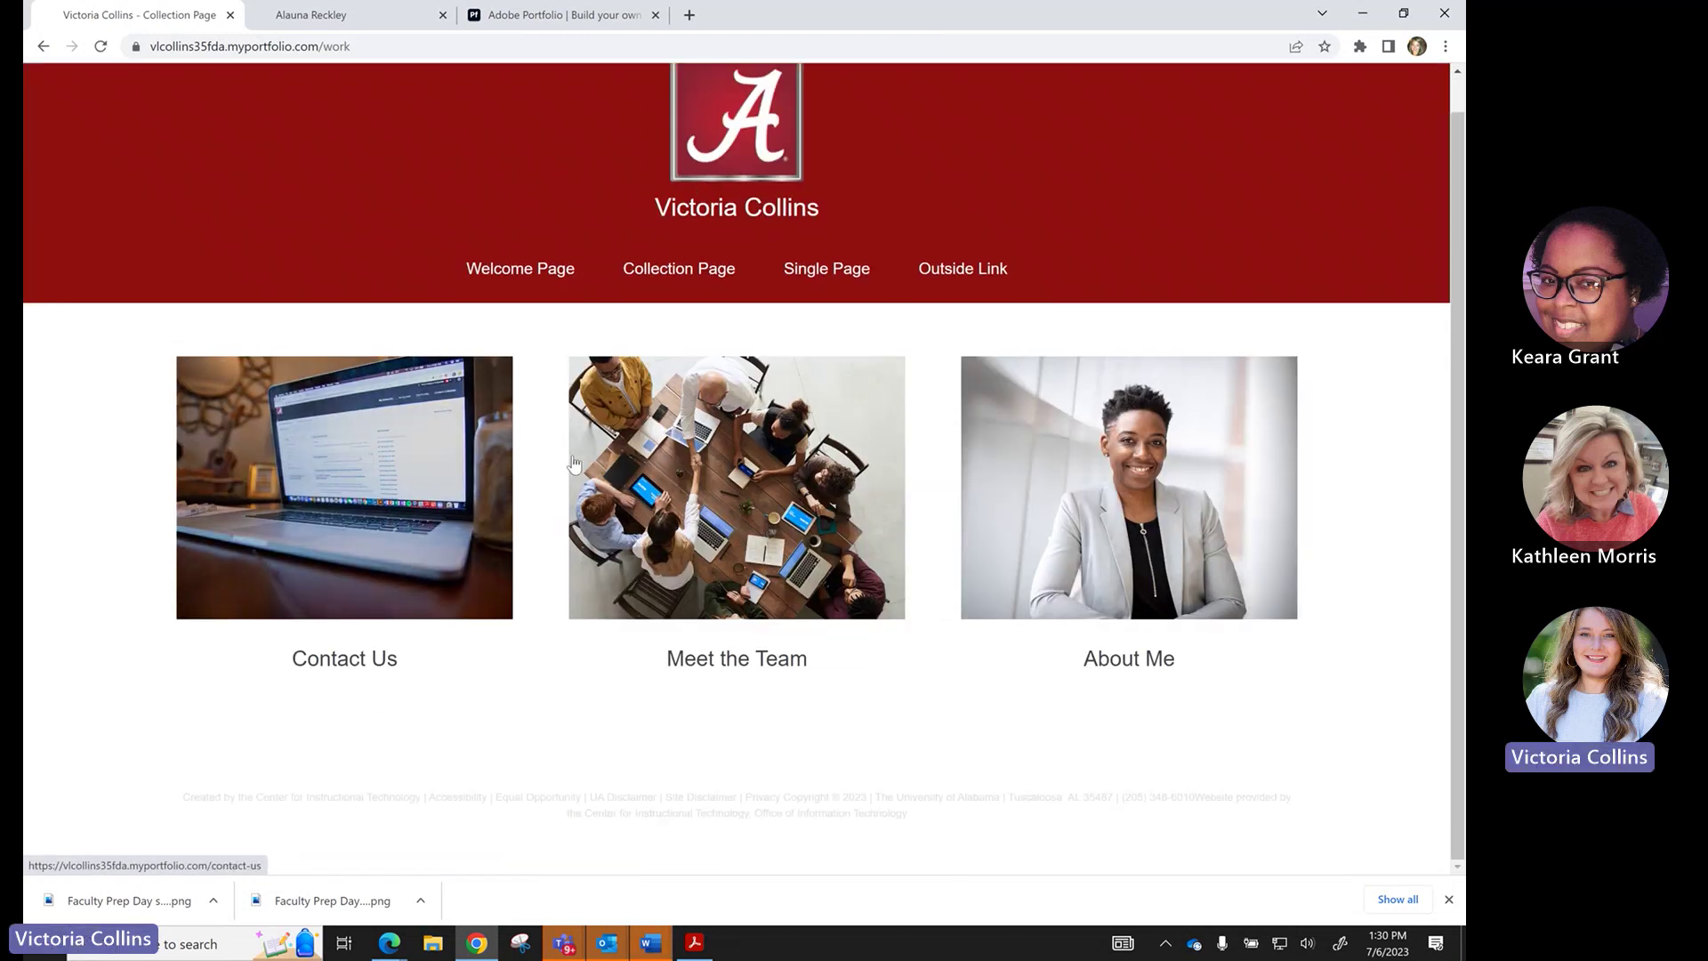
{"action": "left_click", "coordinate": [741, 459]}
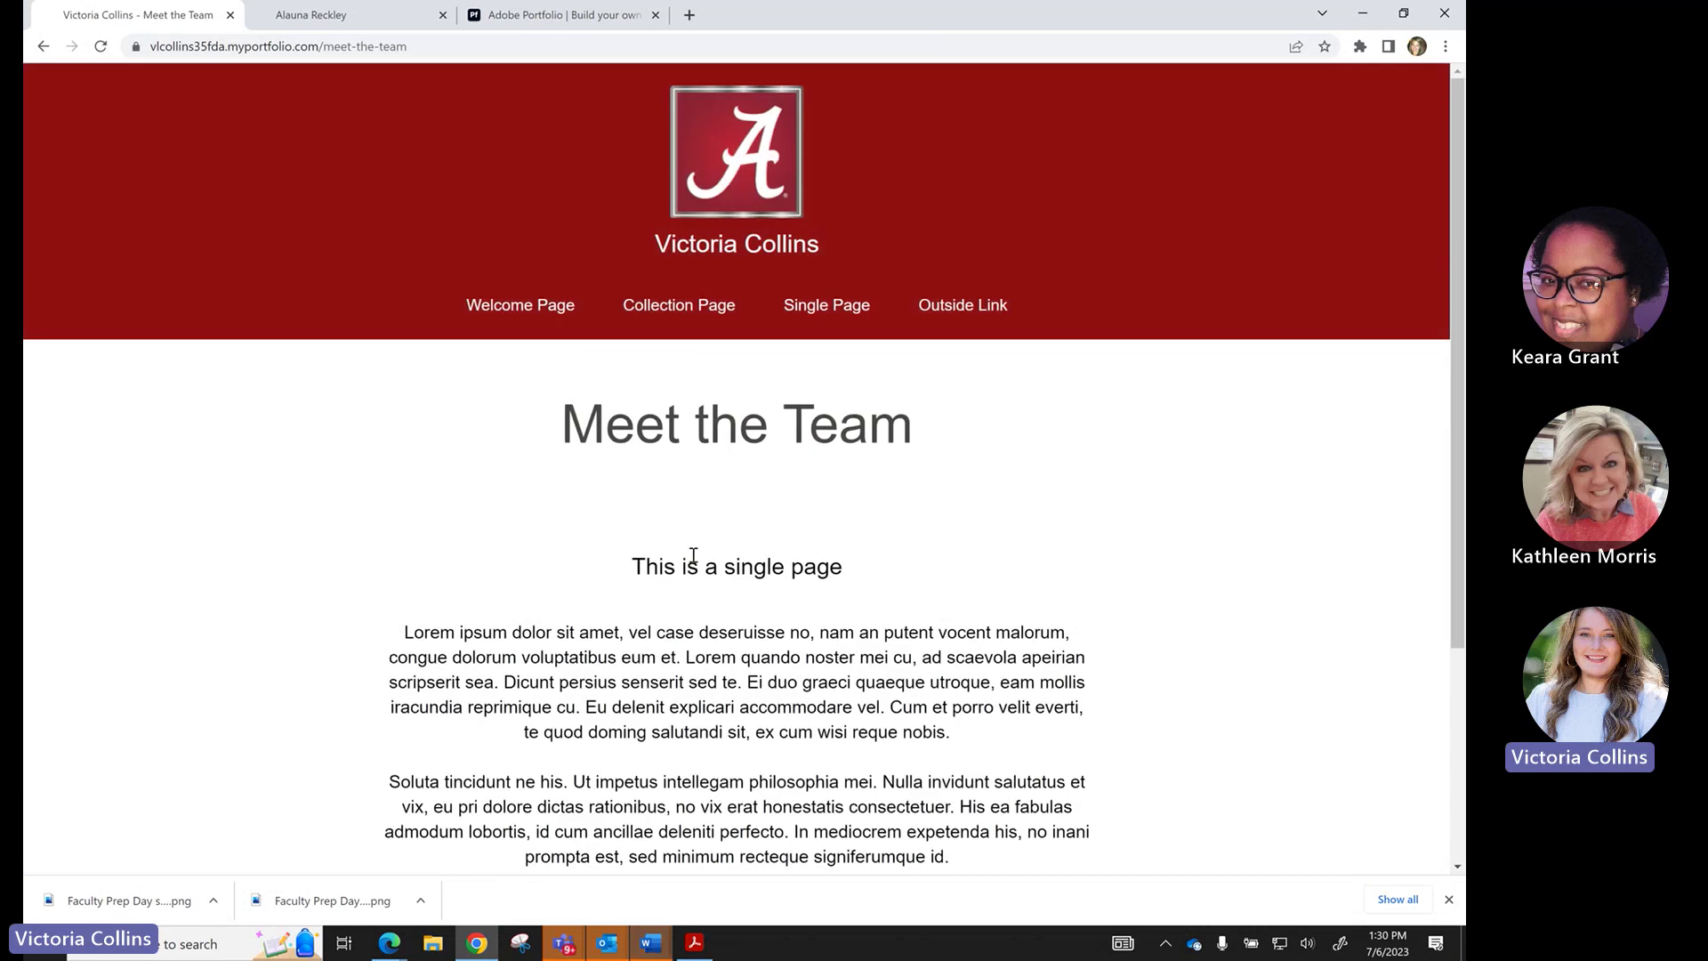
{"action": "left_click", "coordinate": [101, 49]}
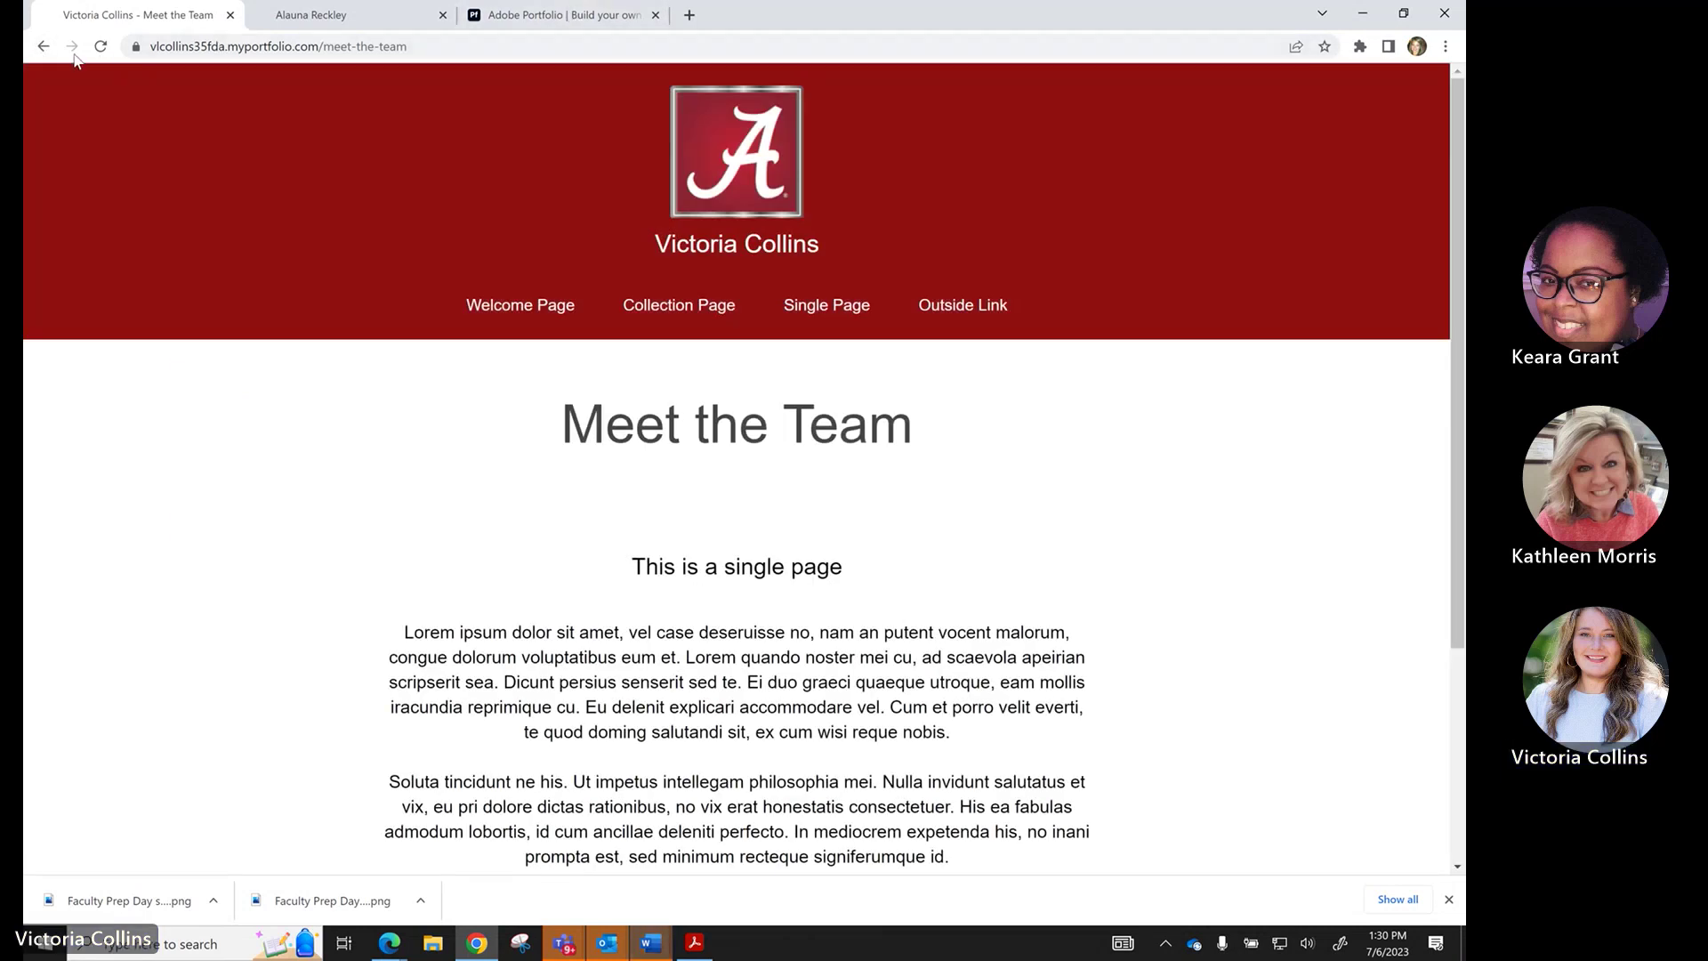
{"action": "left_click", "coordinate": [44, 46]}
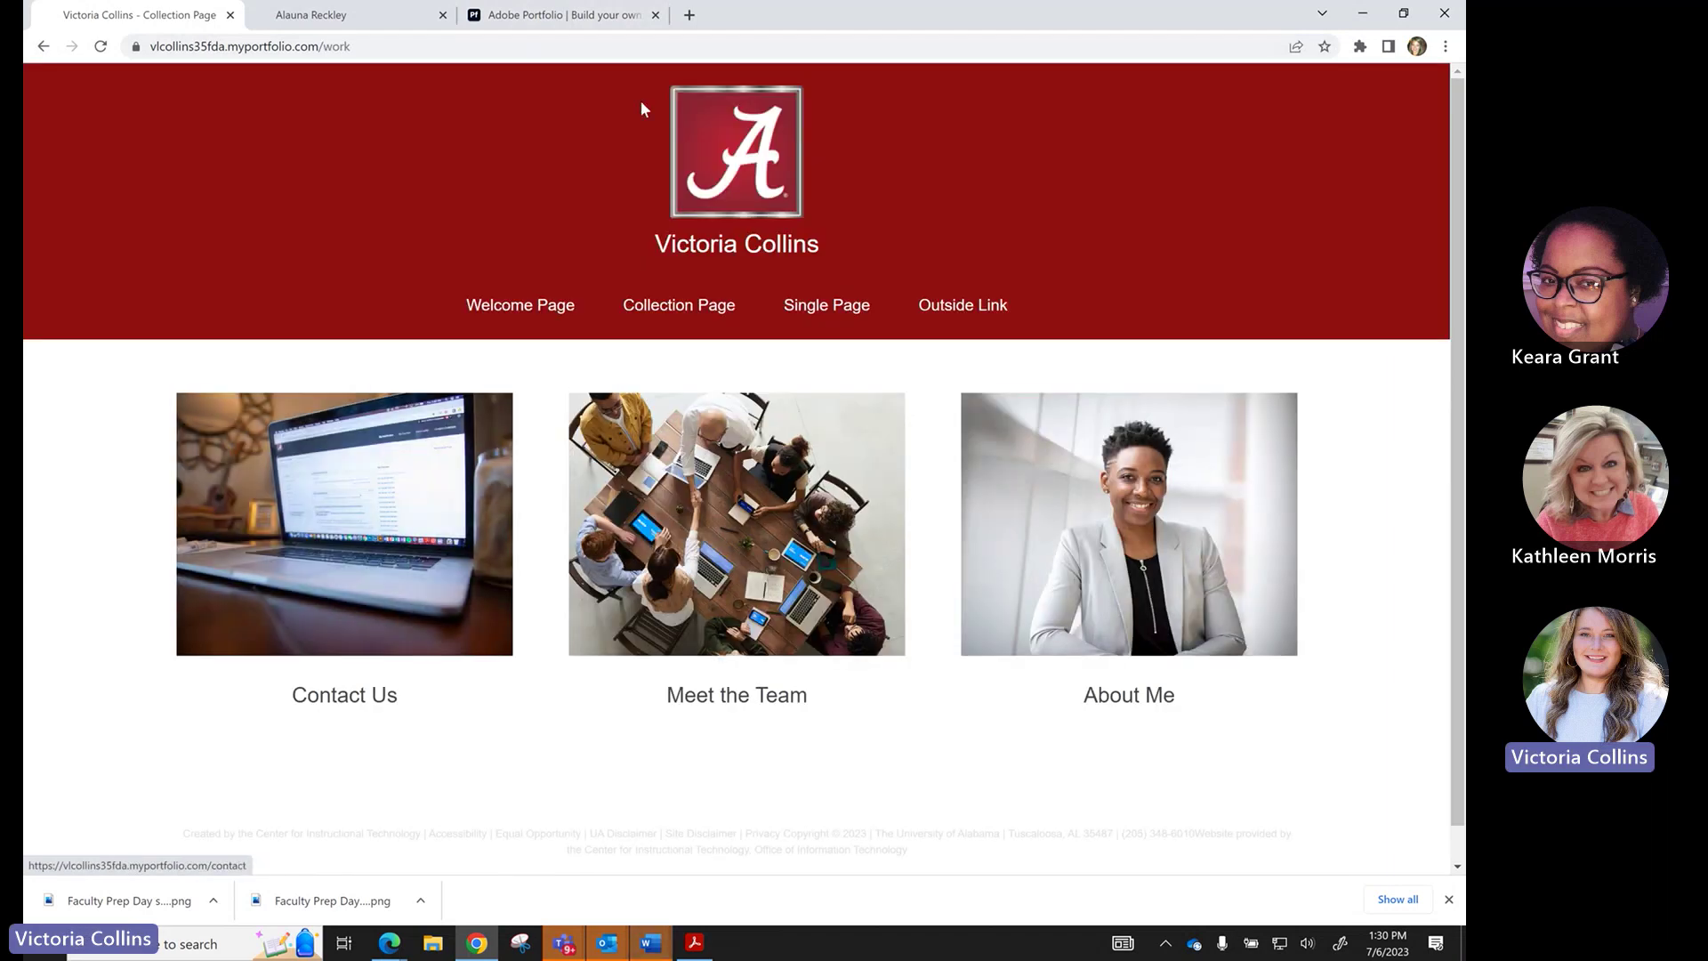
{"action": "left_click", "coordinate": [595, 16]}
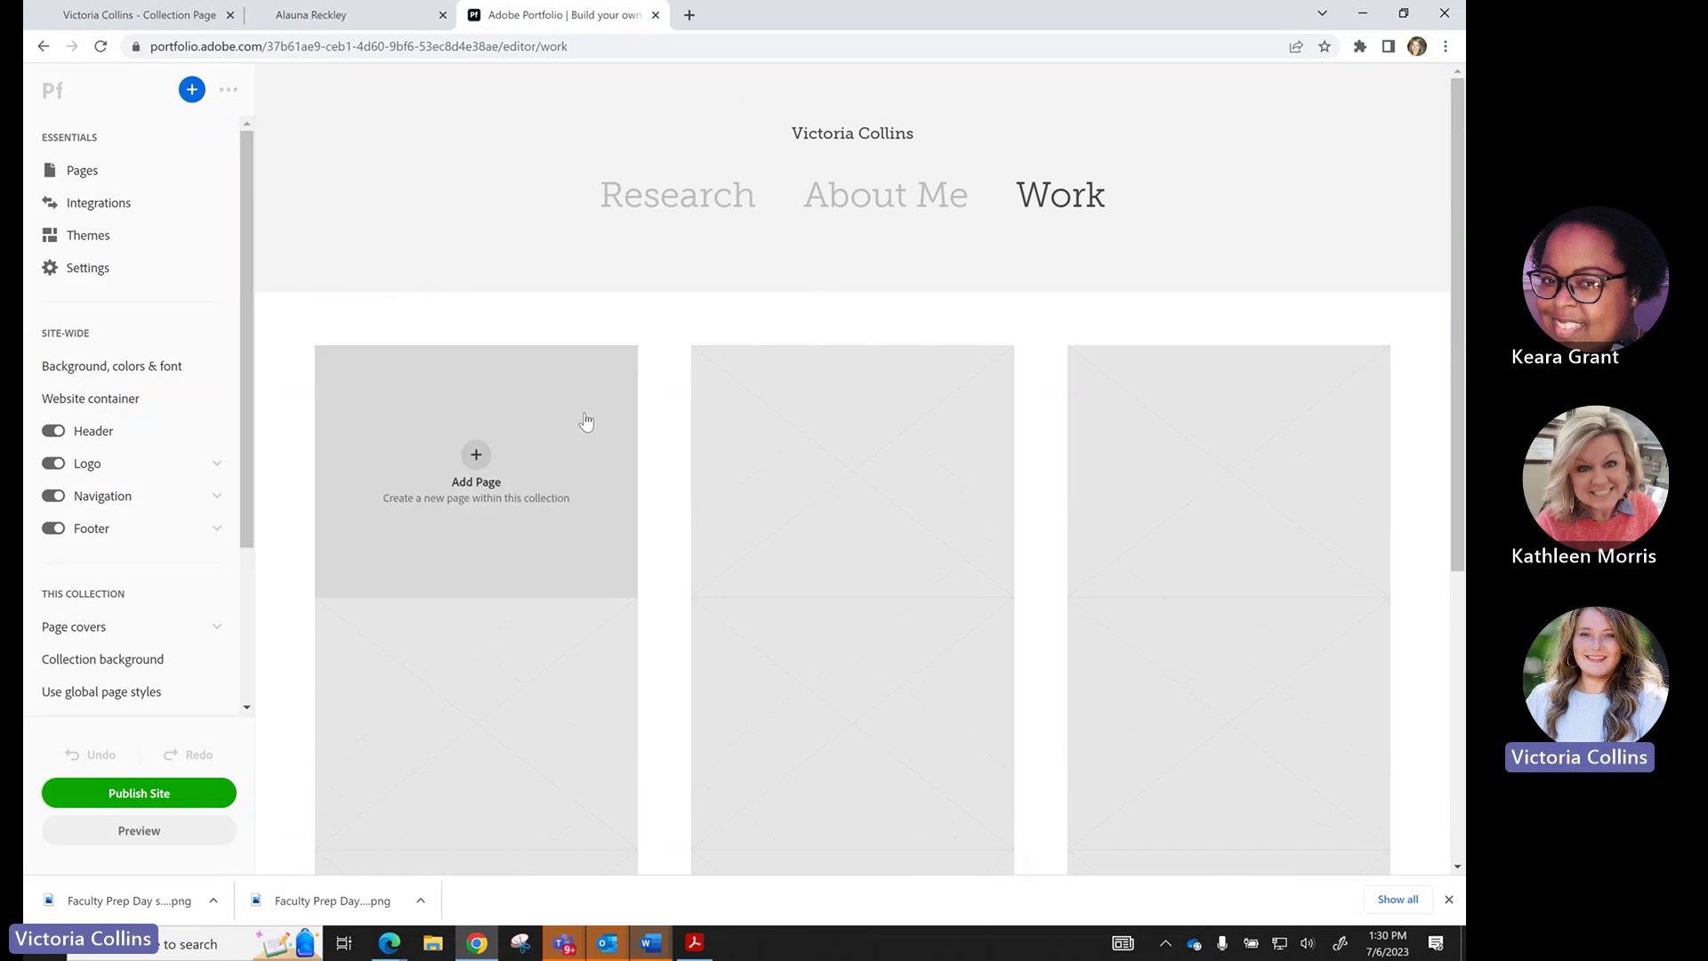
Create a custom page titled 'Summer 2023' with destination Work.
{"action": "left_click", "coordinate": [479, 461]}
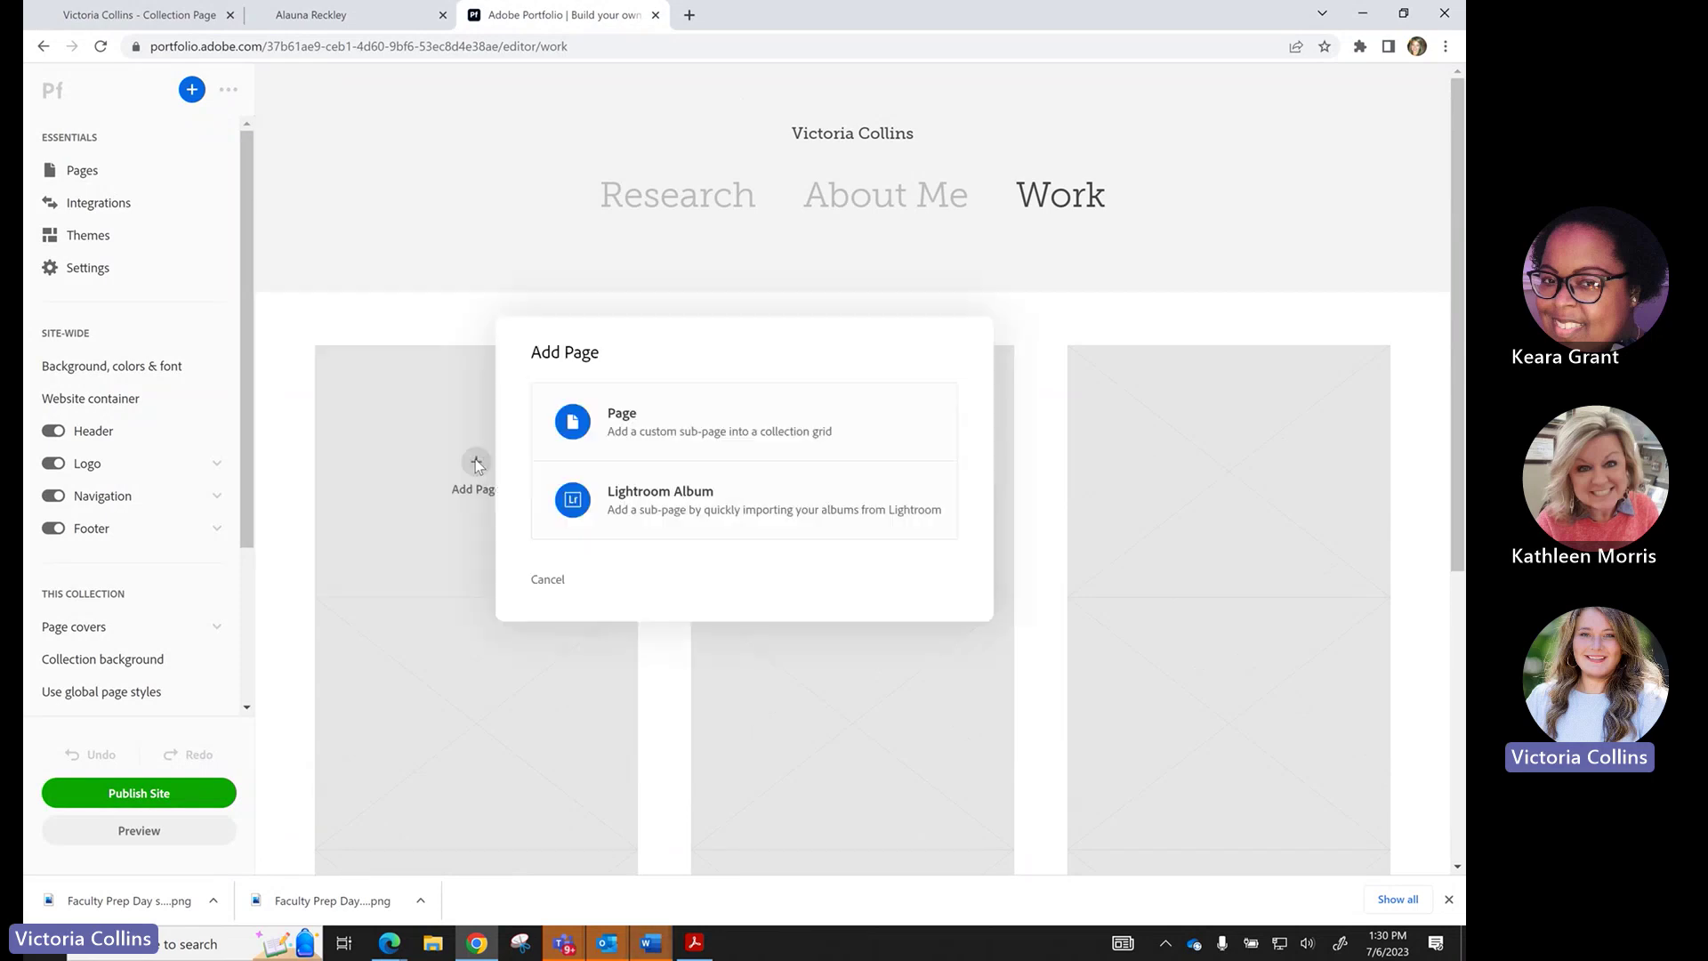
{"action": "left_click", "coordinate": [672, 443]}
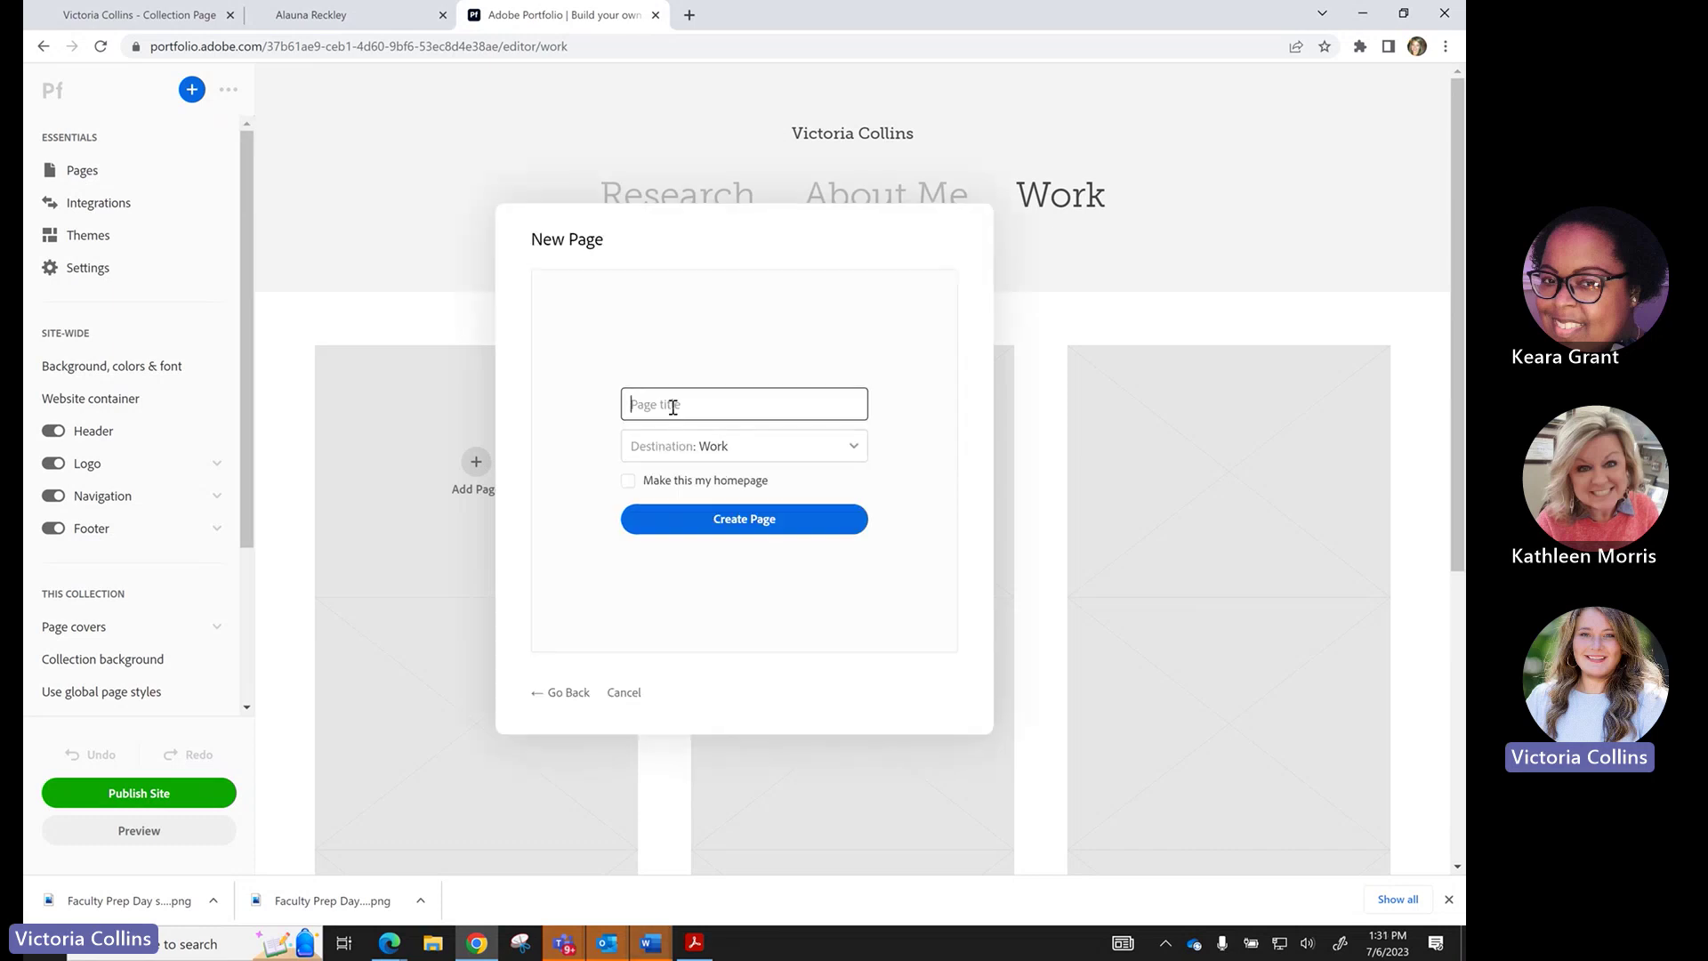
{"action": "type", "text": "Summer 2023"}
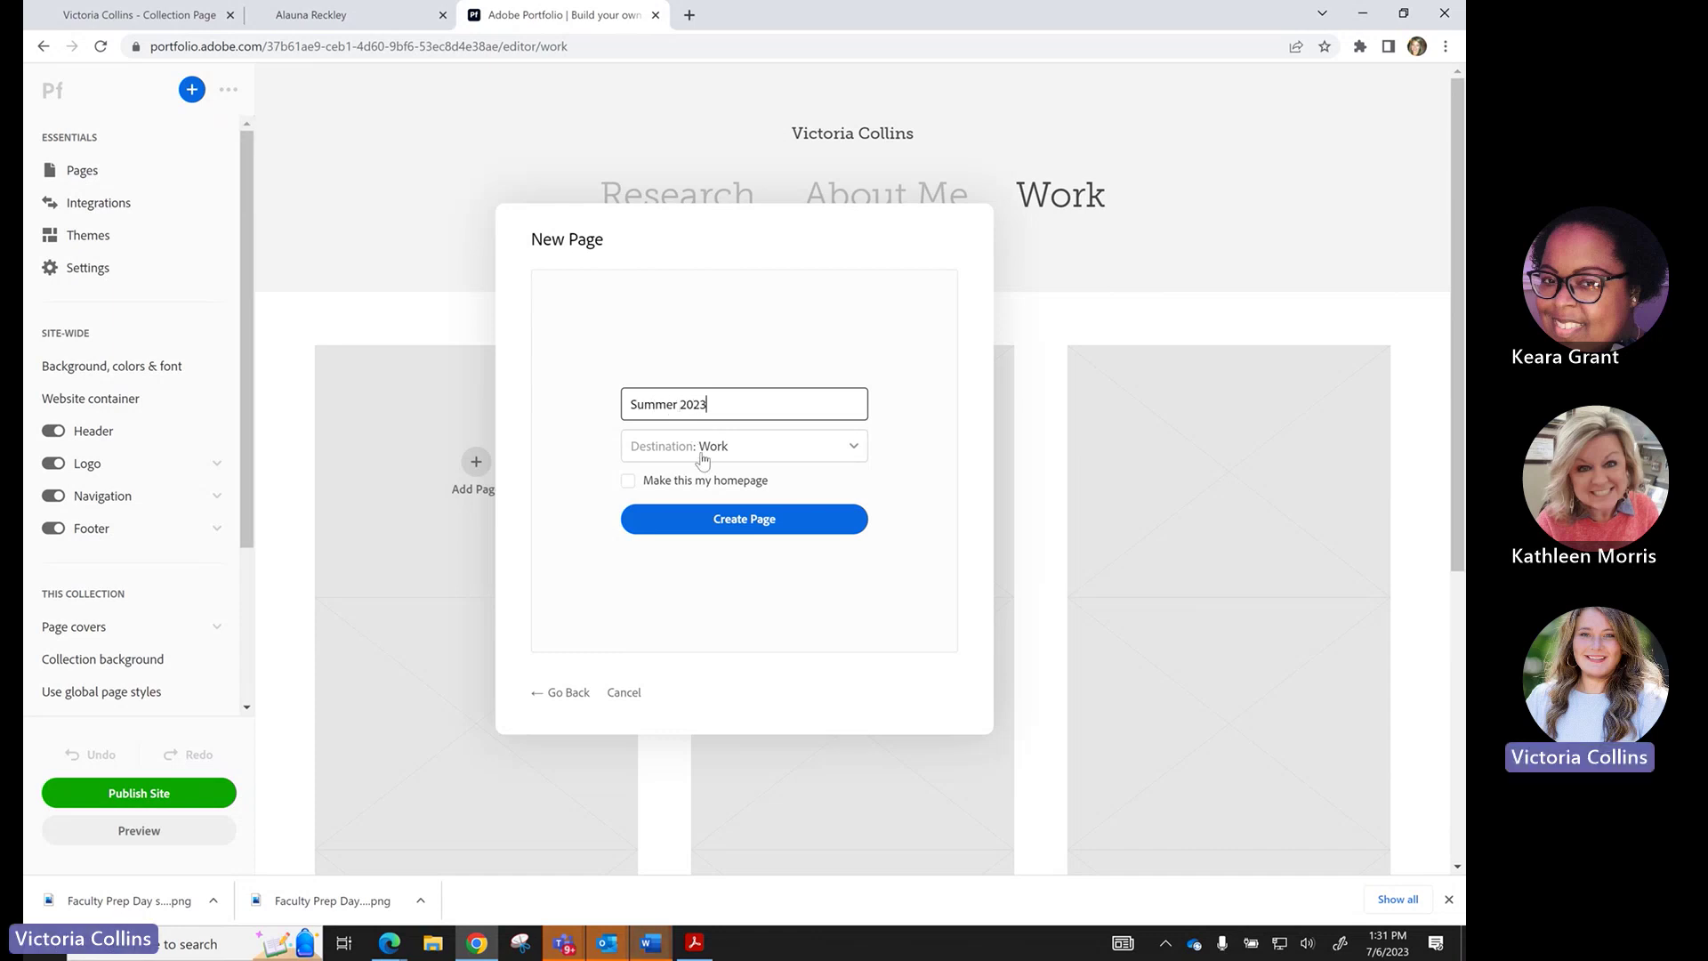
{"action": "left_click", "coordinate": [720, 523]}
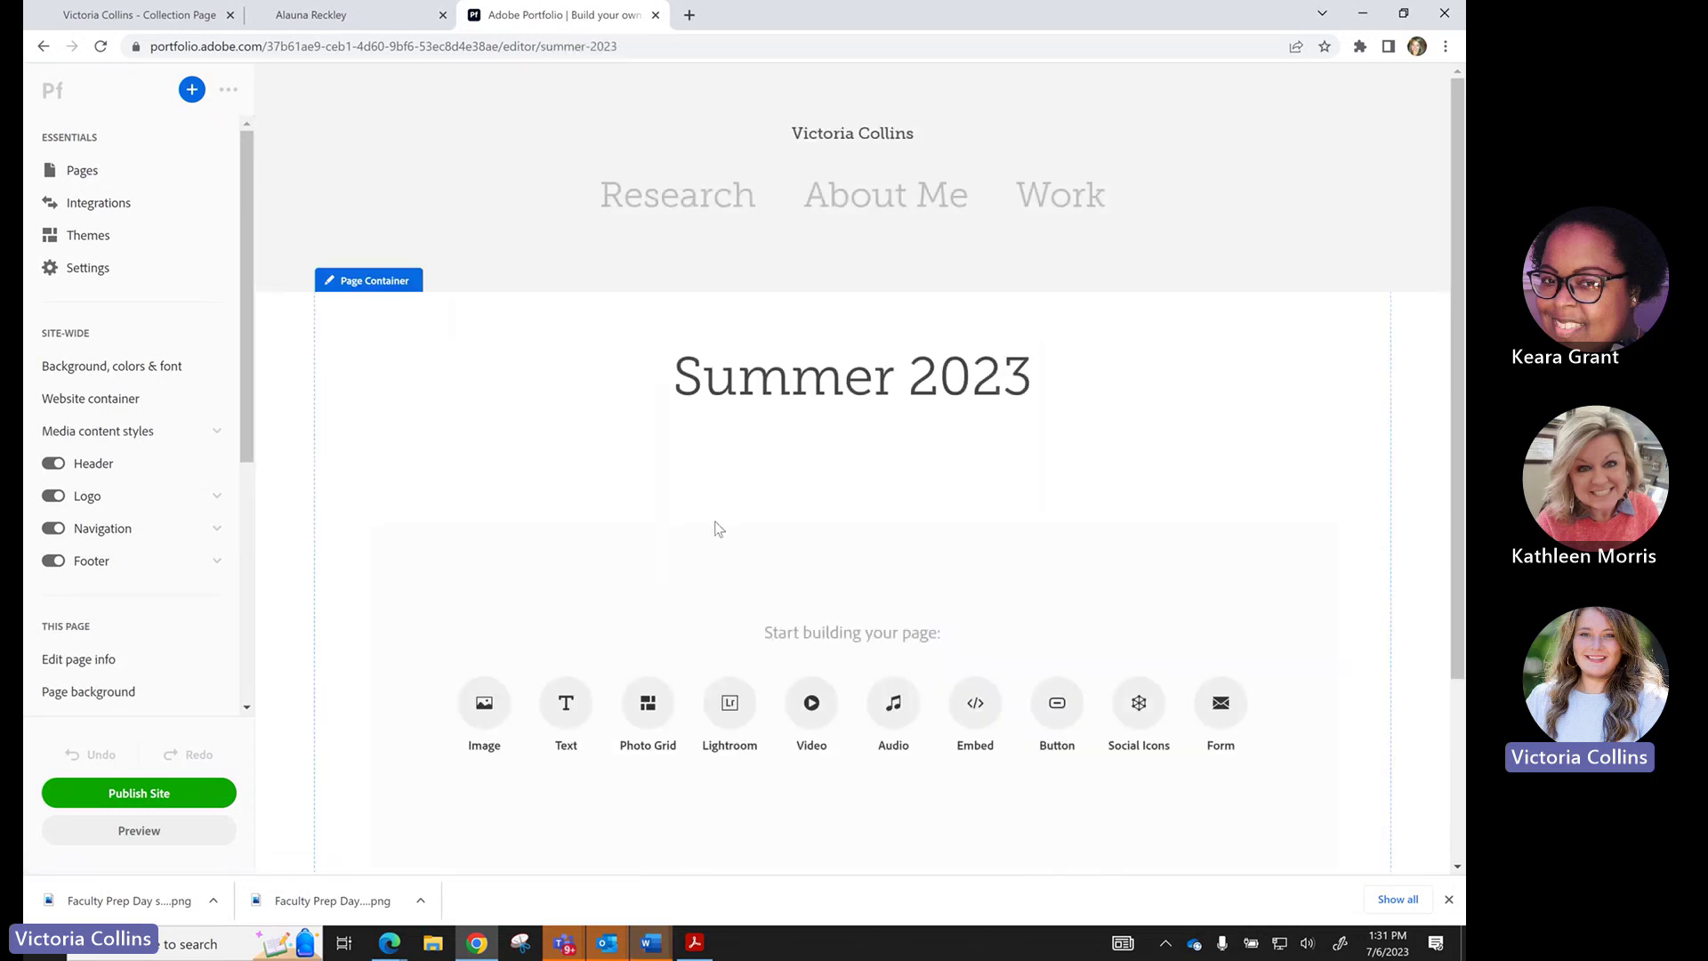
{"action": "left_click", "coordinate": [1048, 218]}
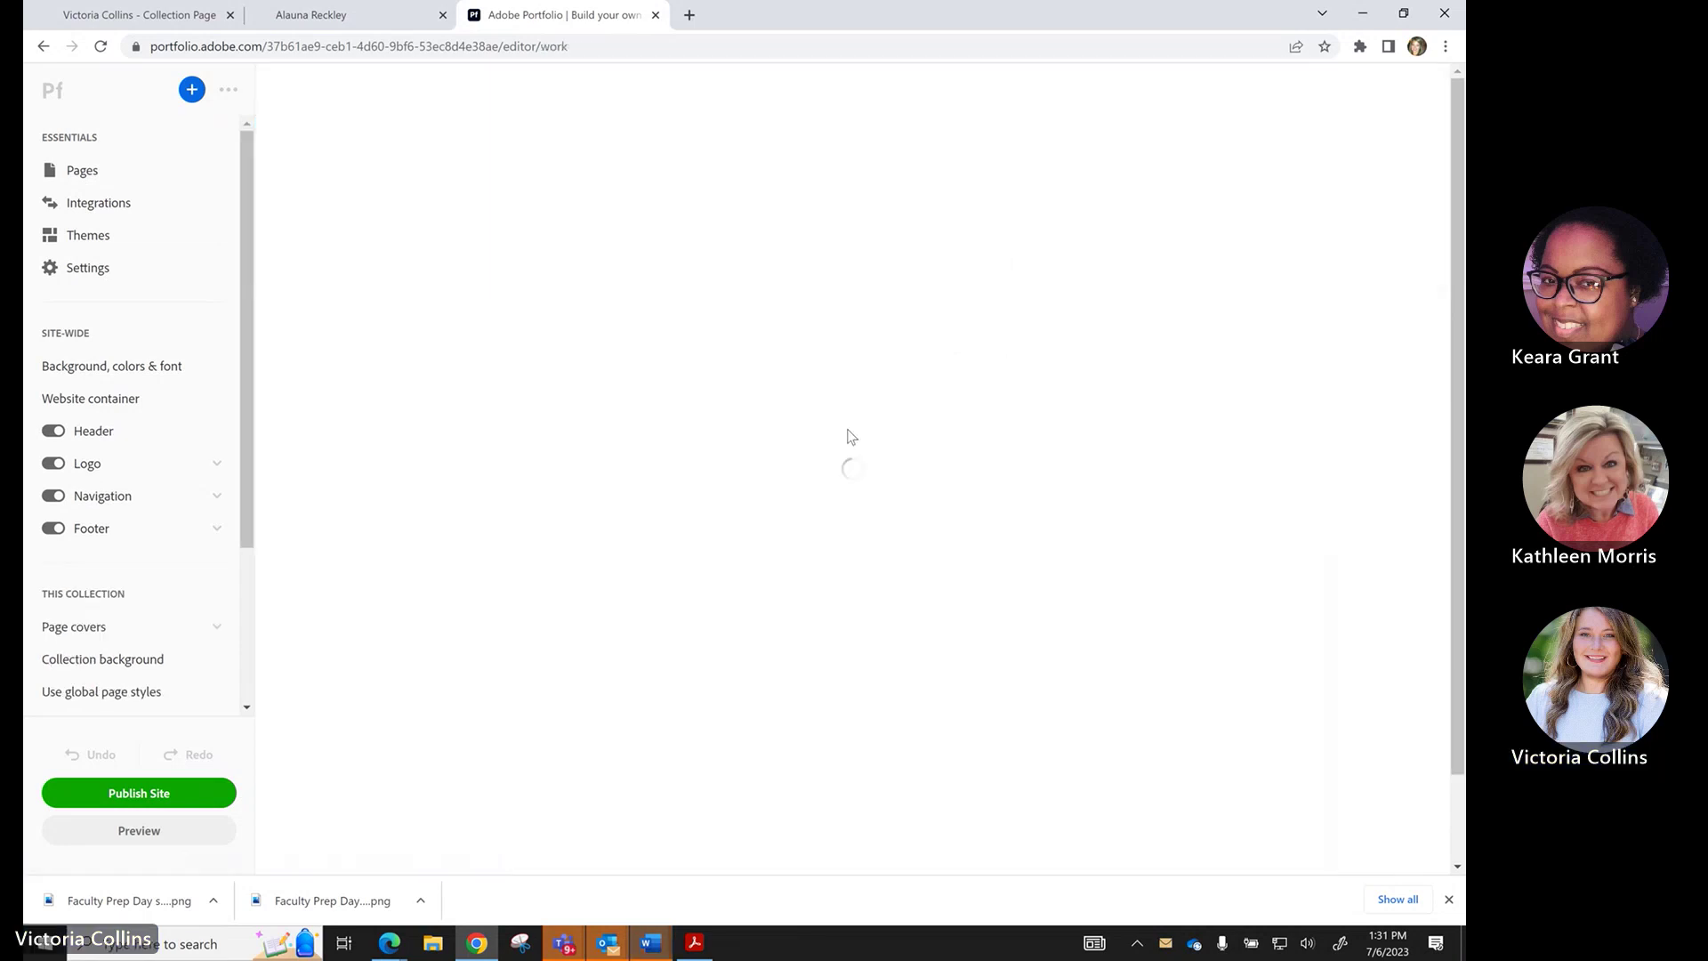
{"action": "left_click", "coordinate": [112, 174]}
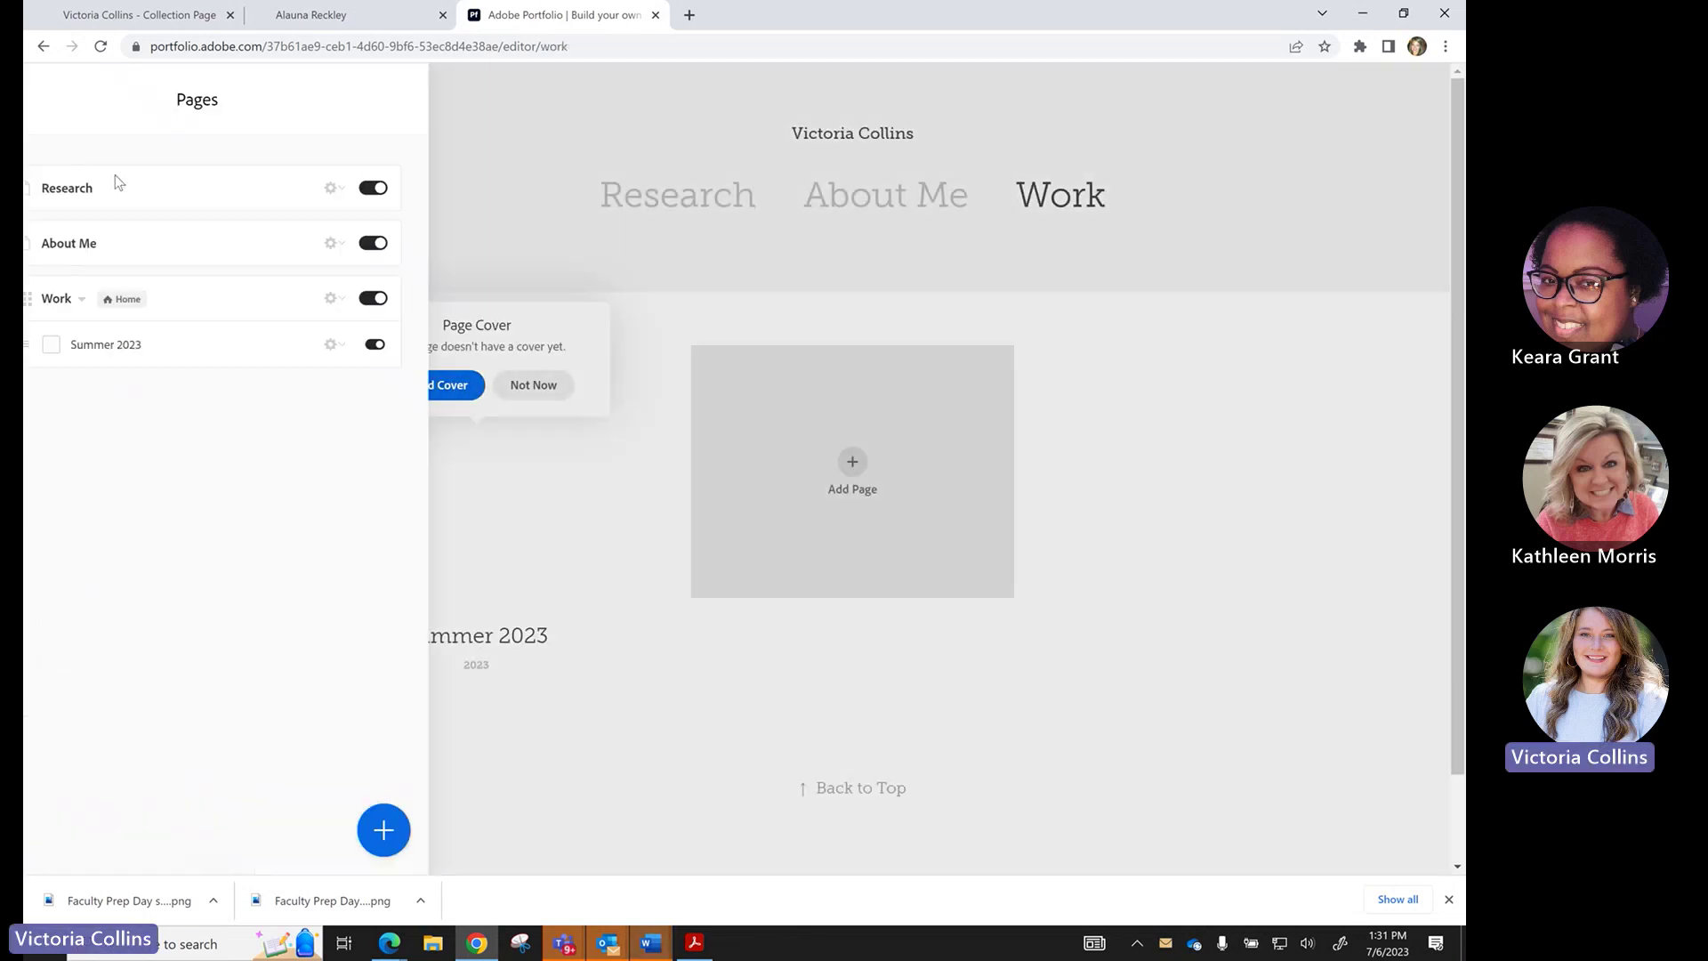
{"action": "left_click", "coordinate": [442, 829]}
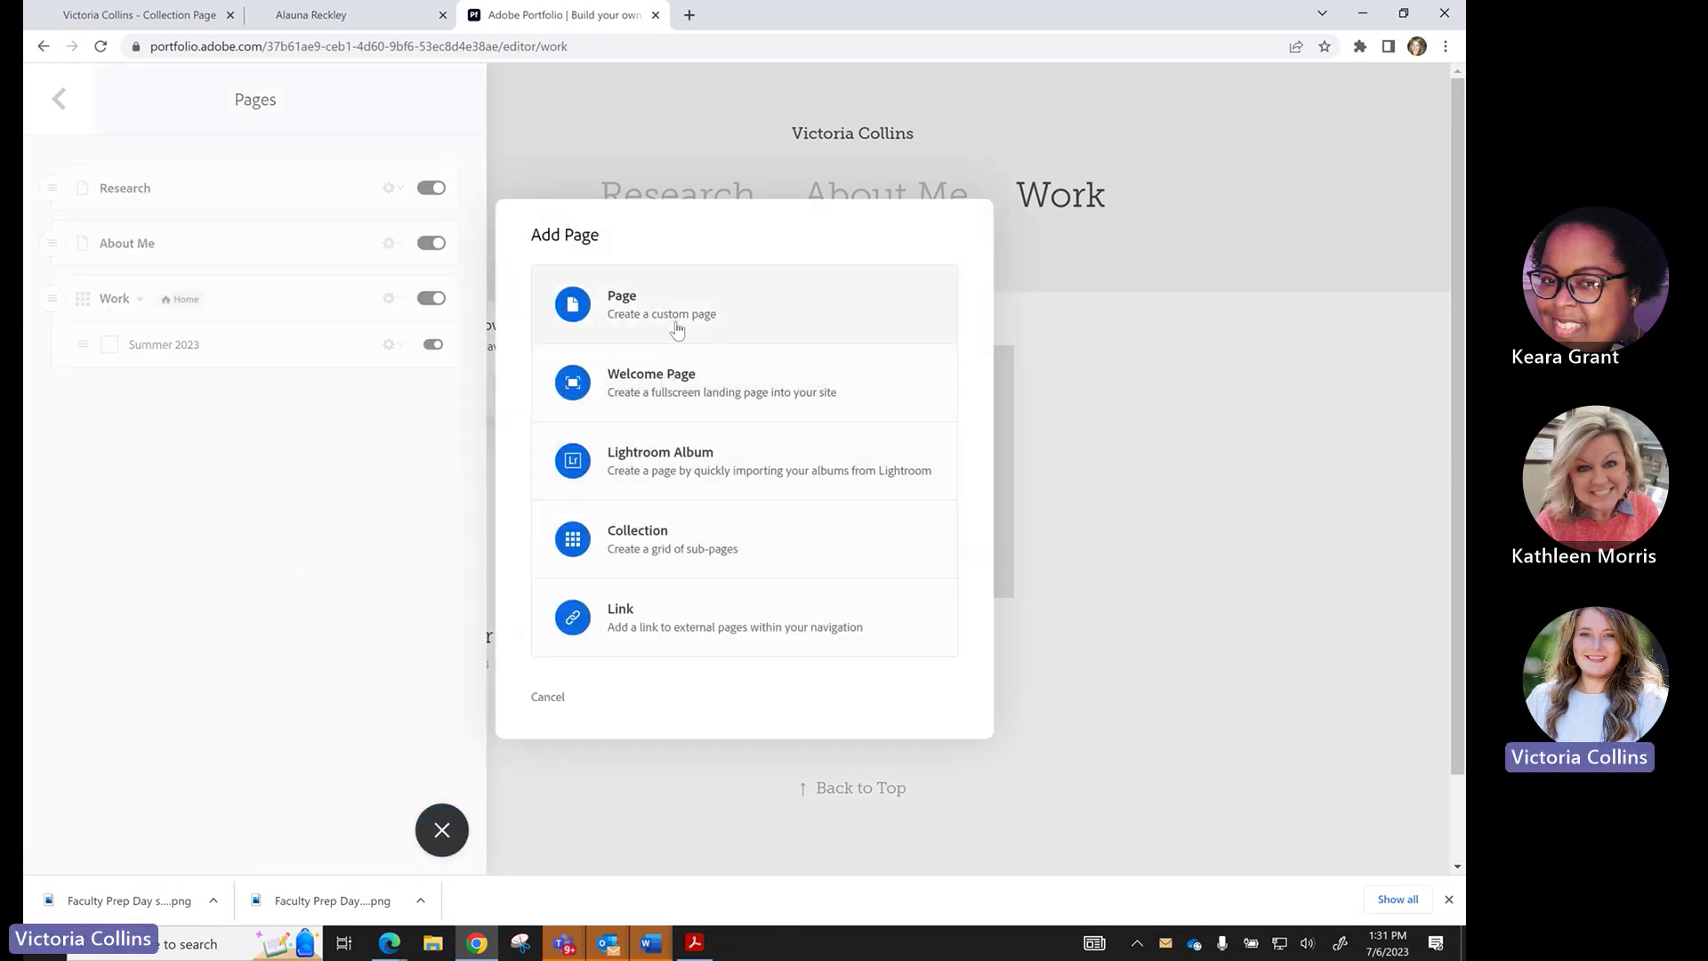
{"action": "left_click", "coordinate": [677, 327]}
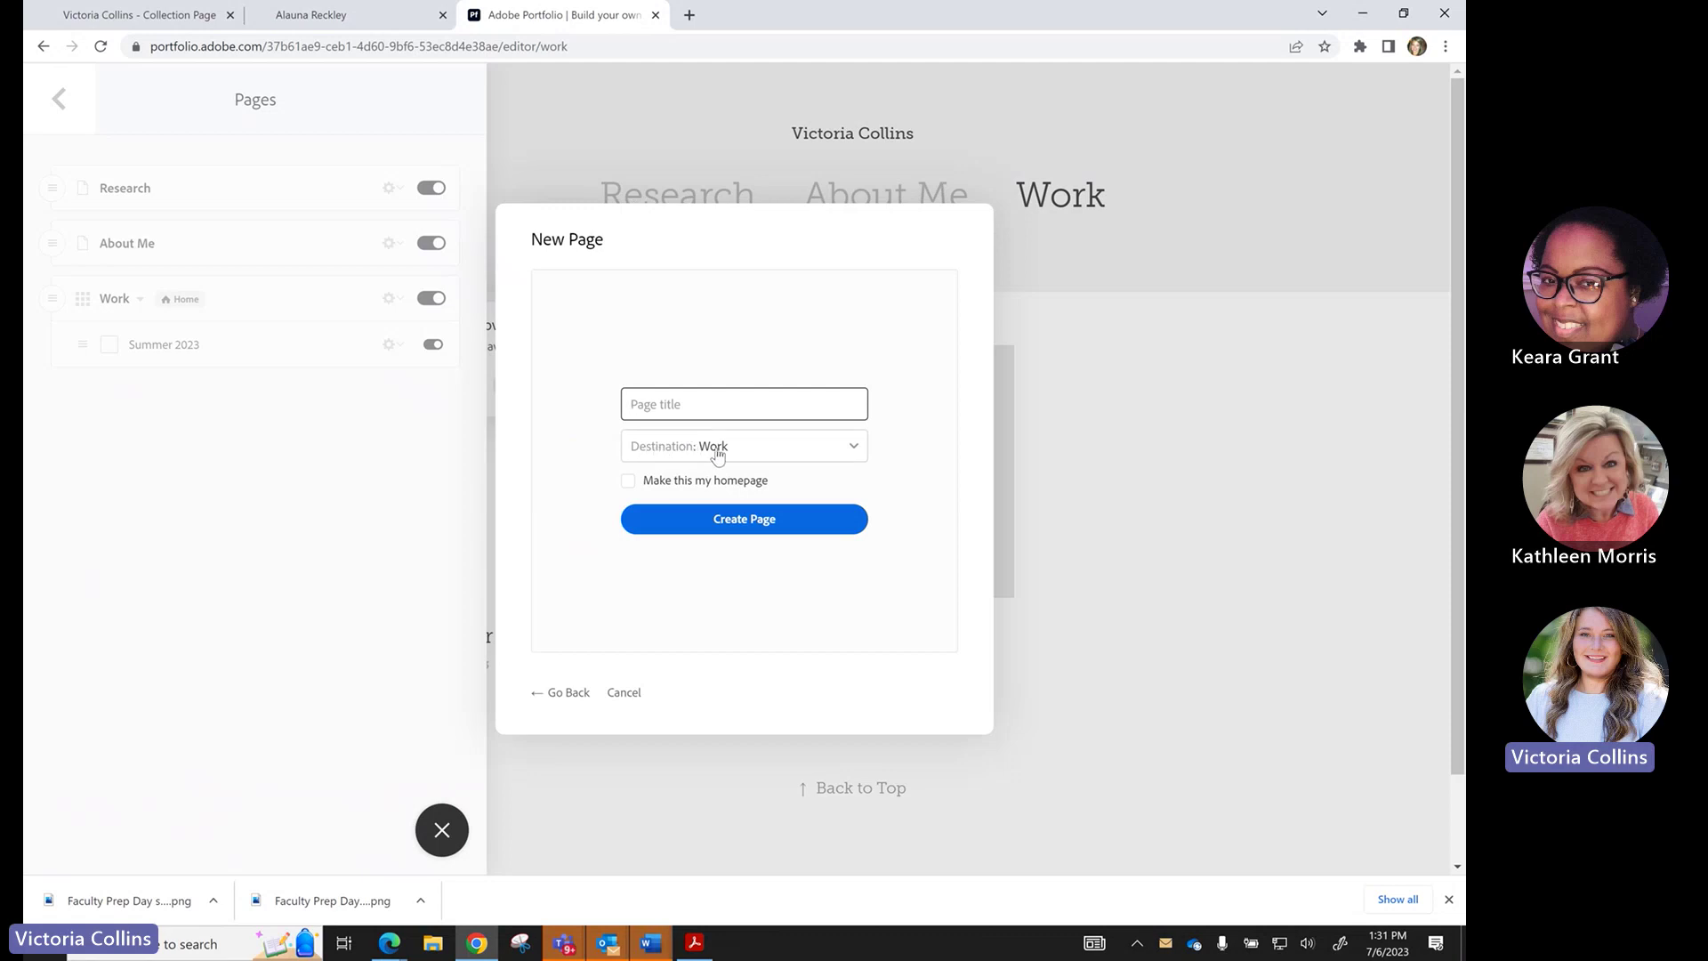
{"action": "left_click", "coordinate": [664, 144]}
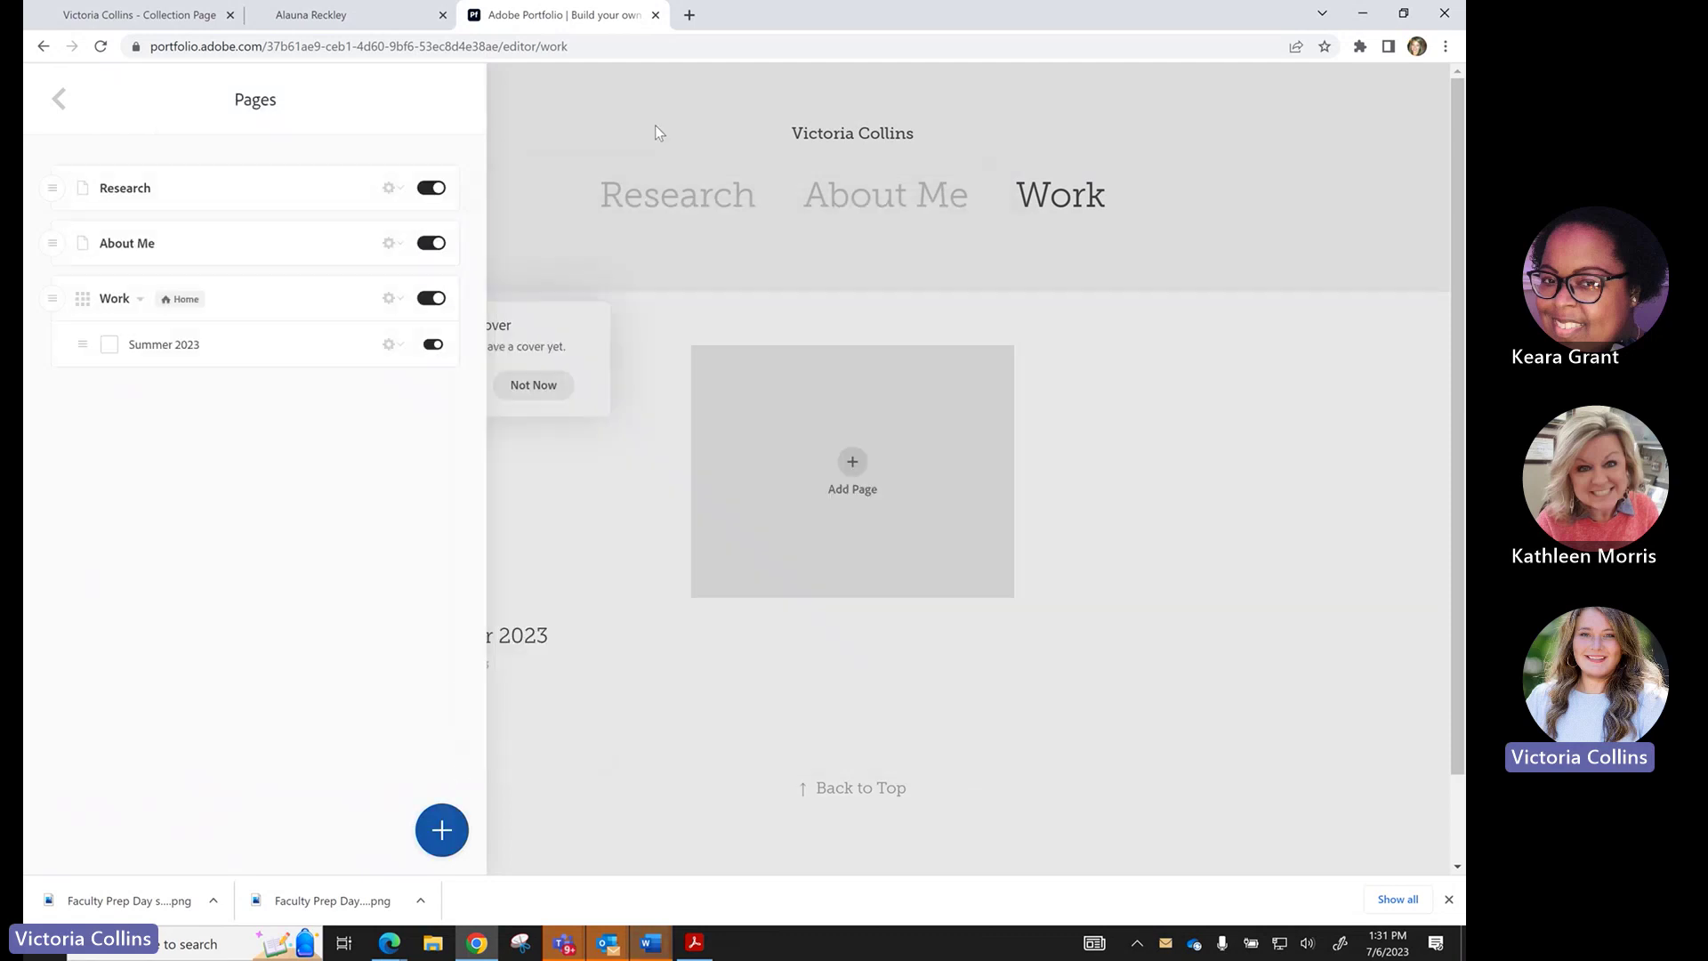
{"action": "left_click", "coordinate": [57, 101]}
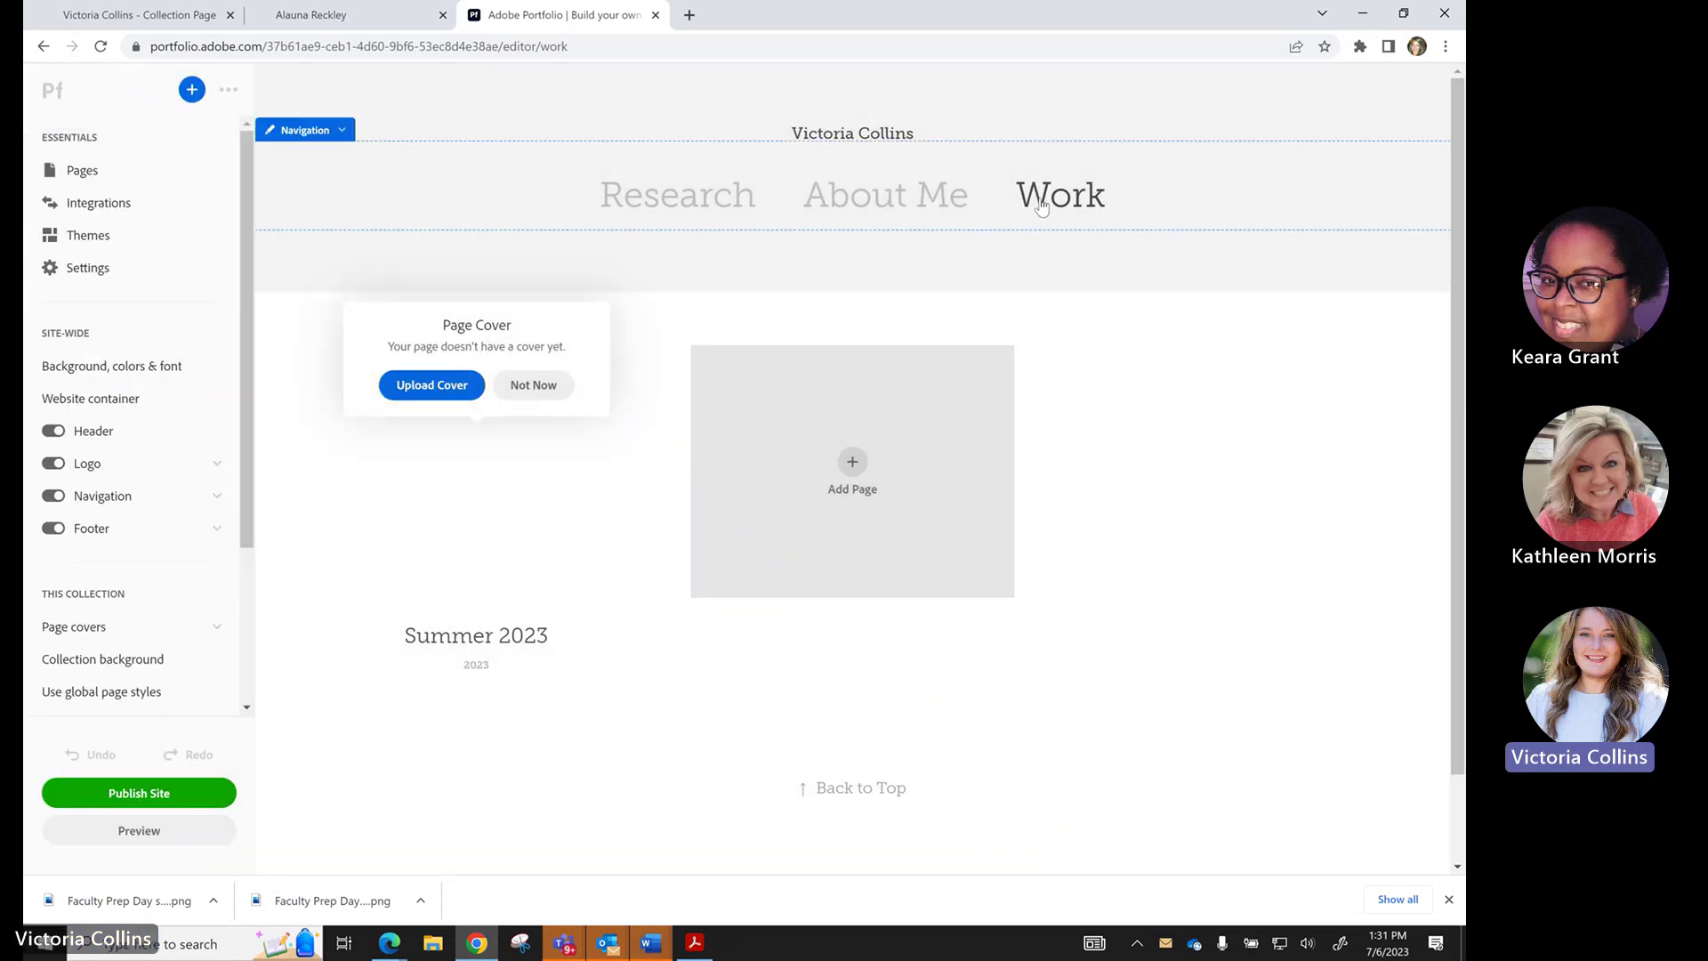
{"action": "left_click", "coordinate": [484, 496]}
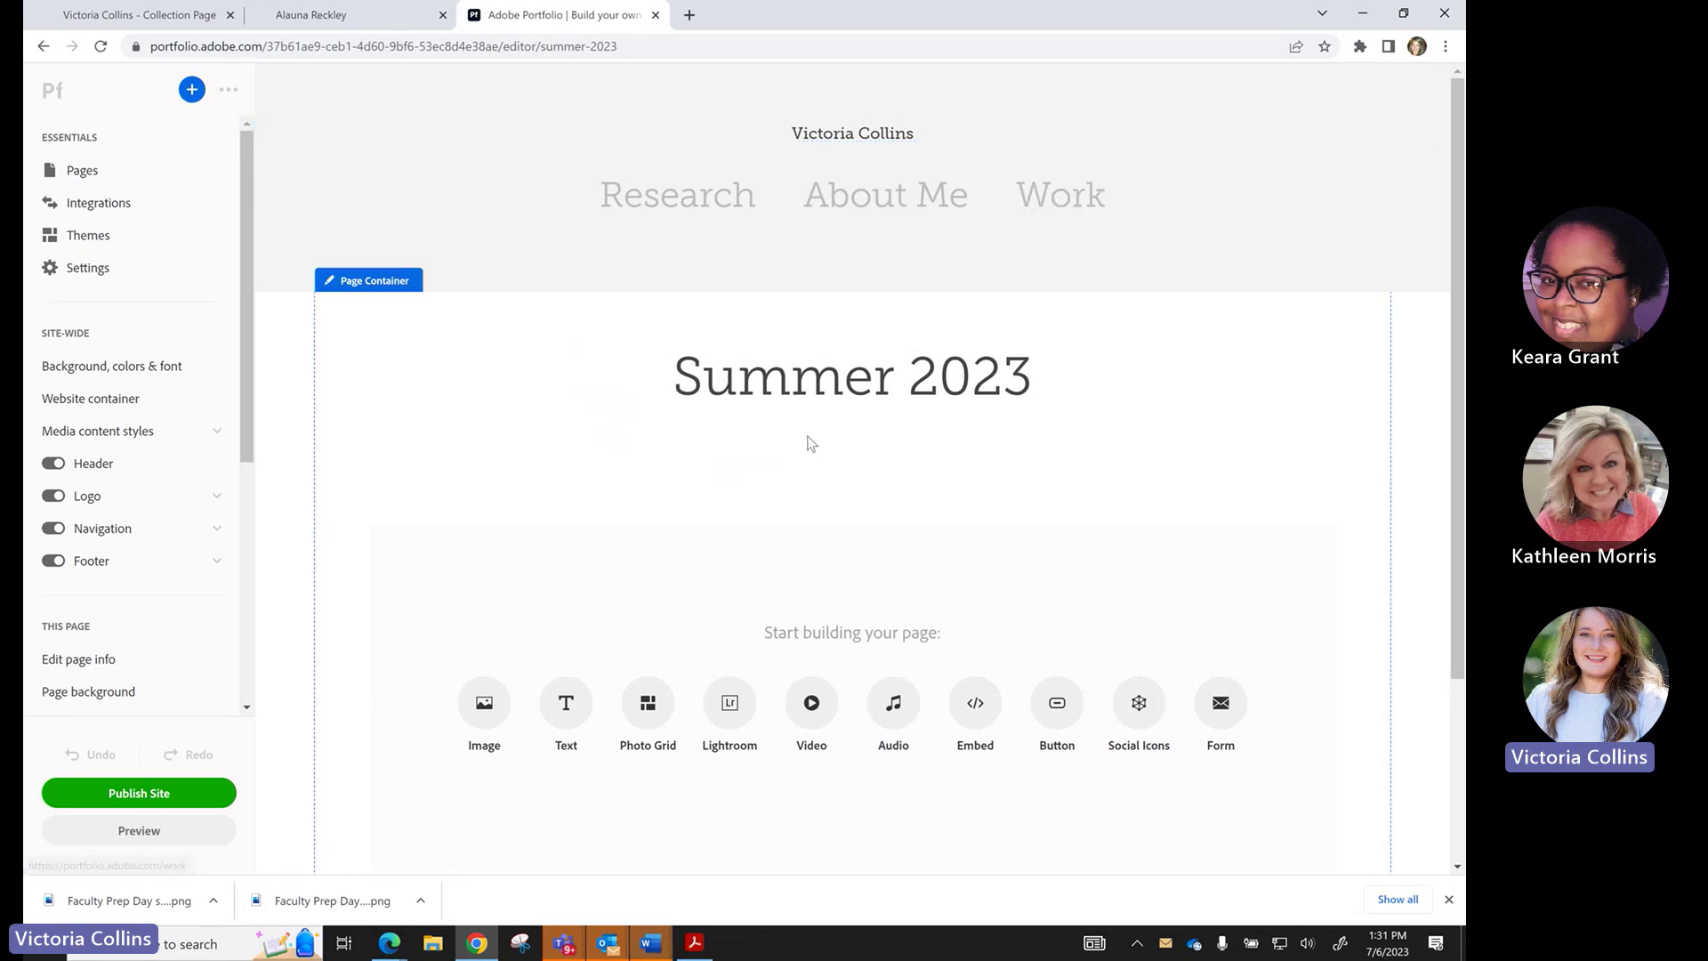
Insert the 2303025_MC_010_spring_stock campus street photo into the Summer 2023 page.
{"action": "left_click", "coordinate": [492, 712]}
{"action": "left_click", "coordinate": [681, 158]}
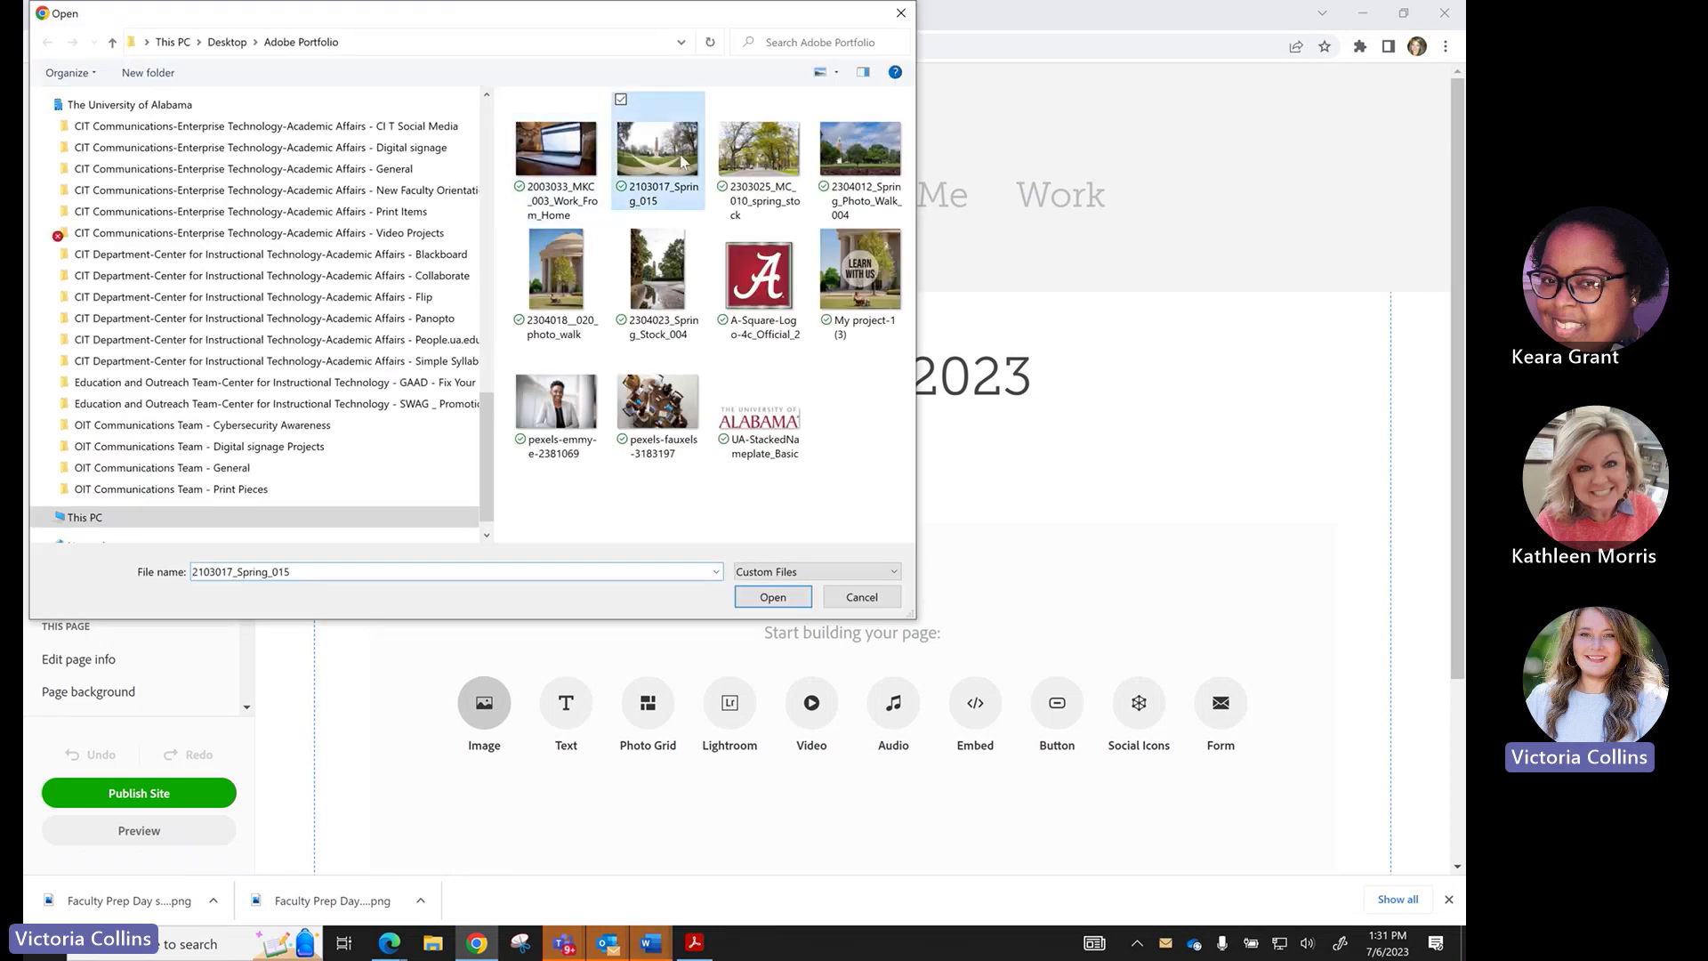
{"action": "left_click", "coordinate": [759, 151]}
{"action": "left_click", "coordinate": [771, 598]}
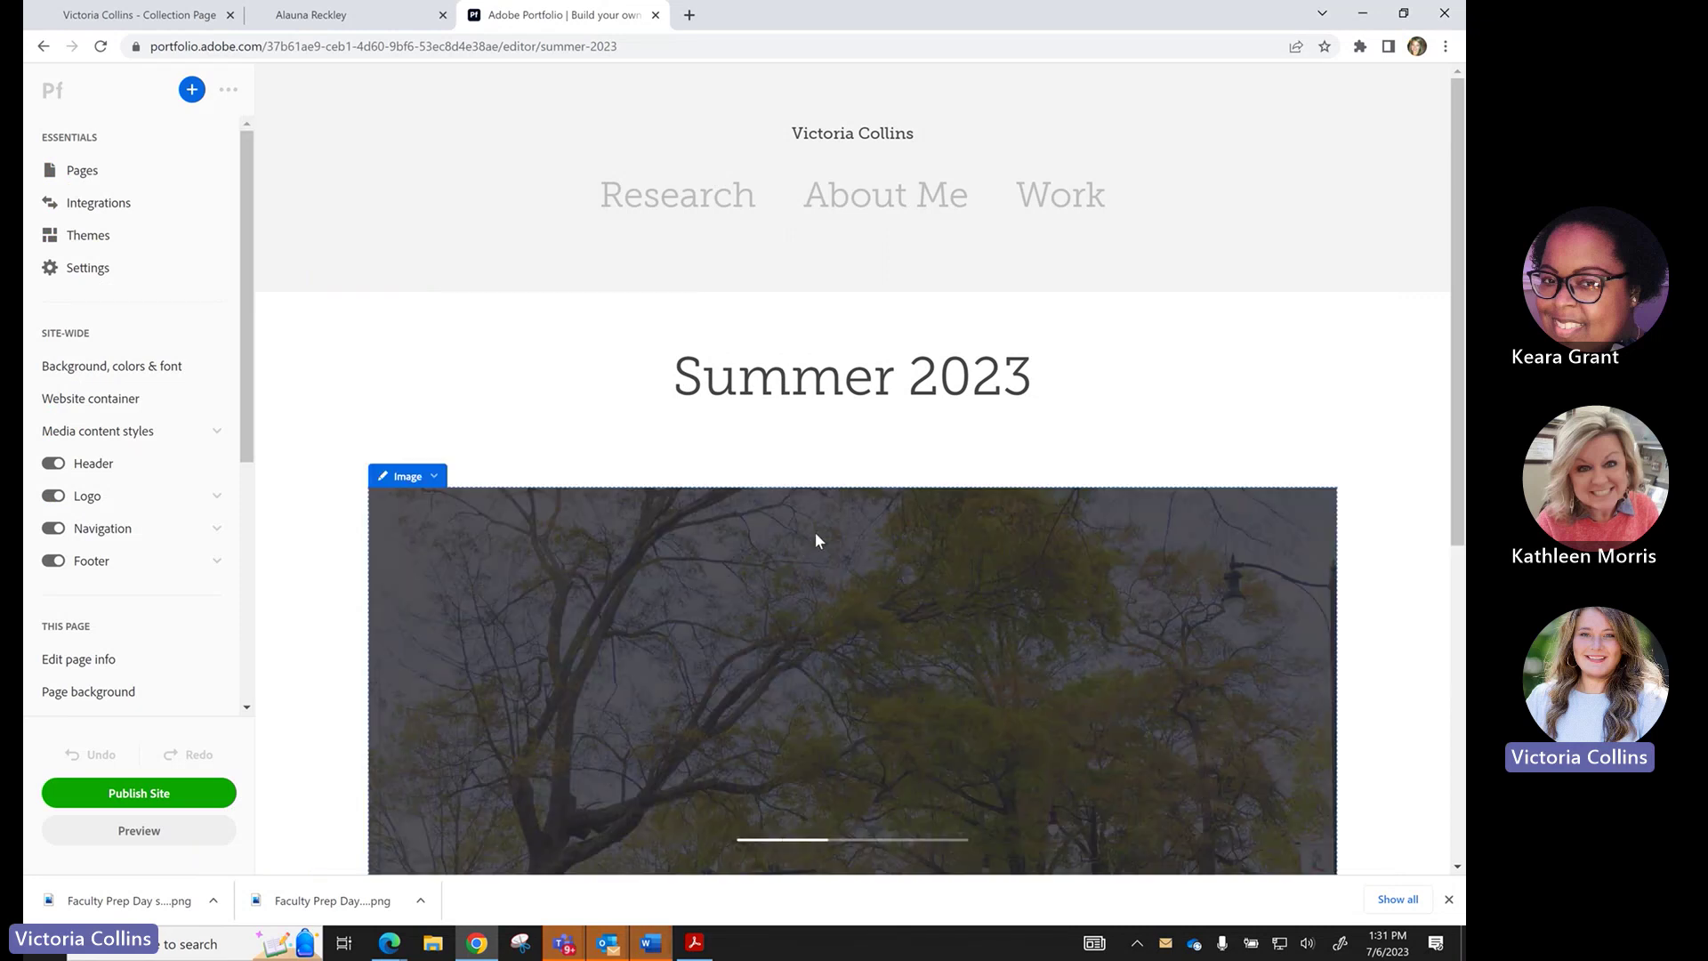
Leave the Summer 2023 page for the Work collection.
{"action": "scroll", "coordinate": [792, 552], "scroll_direction": "down", "scroll_amount": 1}
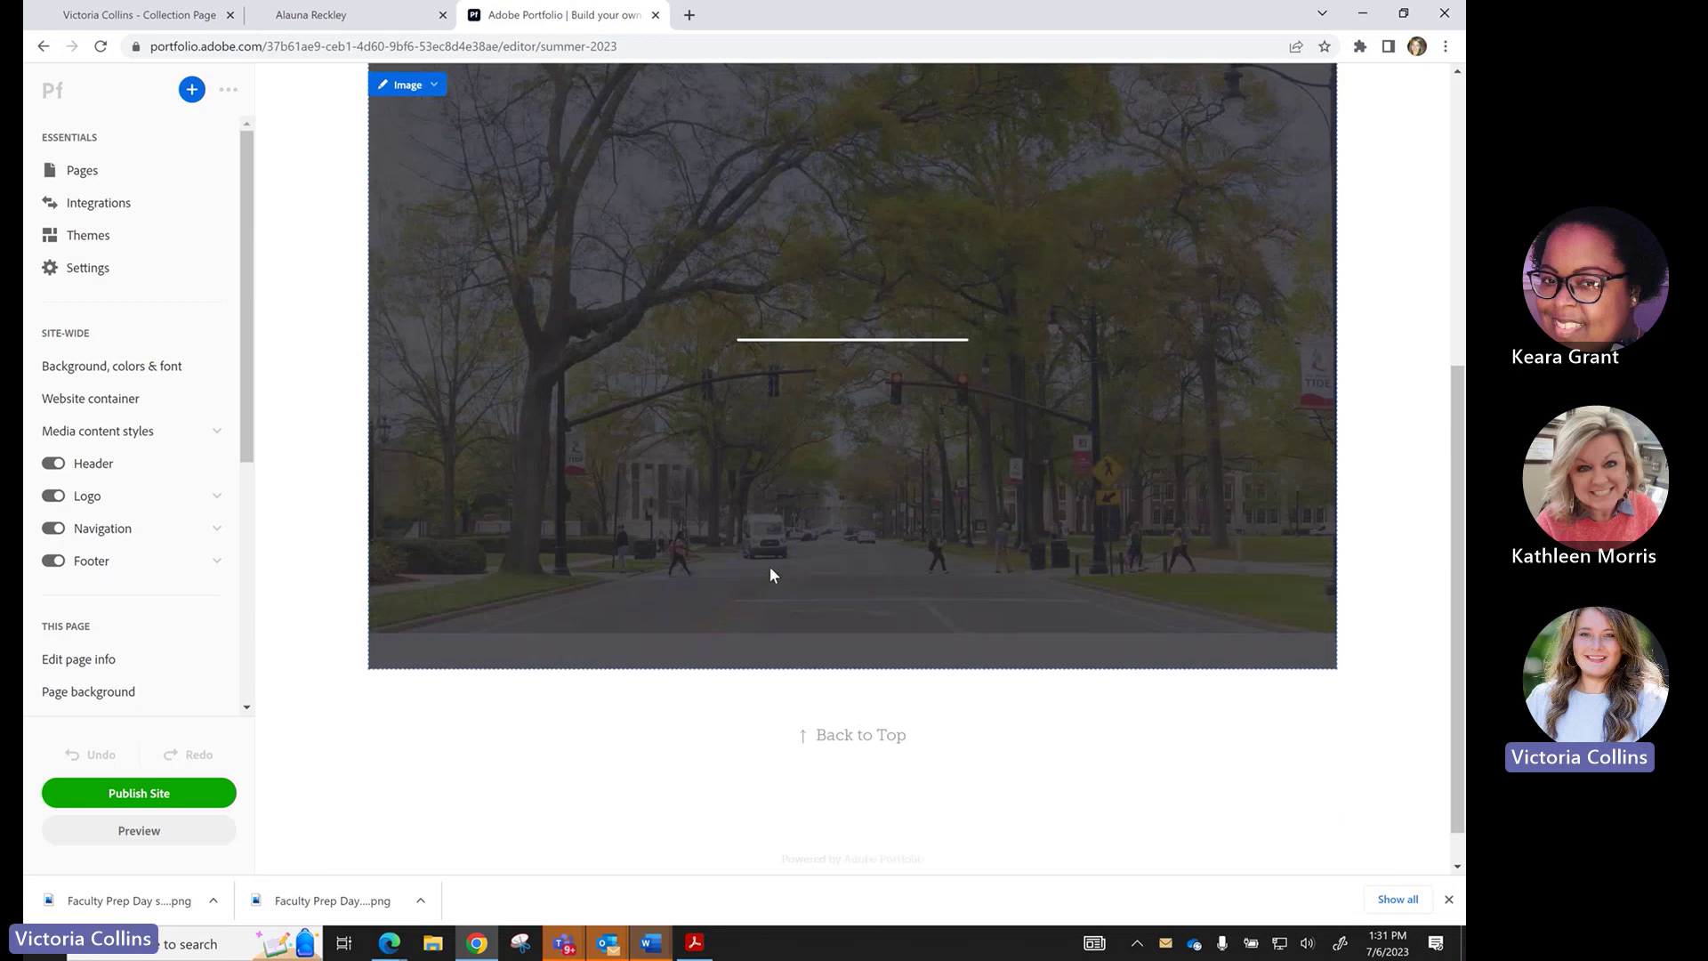
{"action": "scroll", "coordinate": [770, 575], "scroll_direction": "up", "scroll_amount": 2}
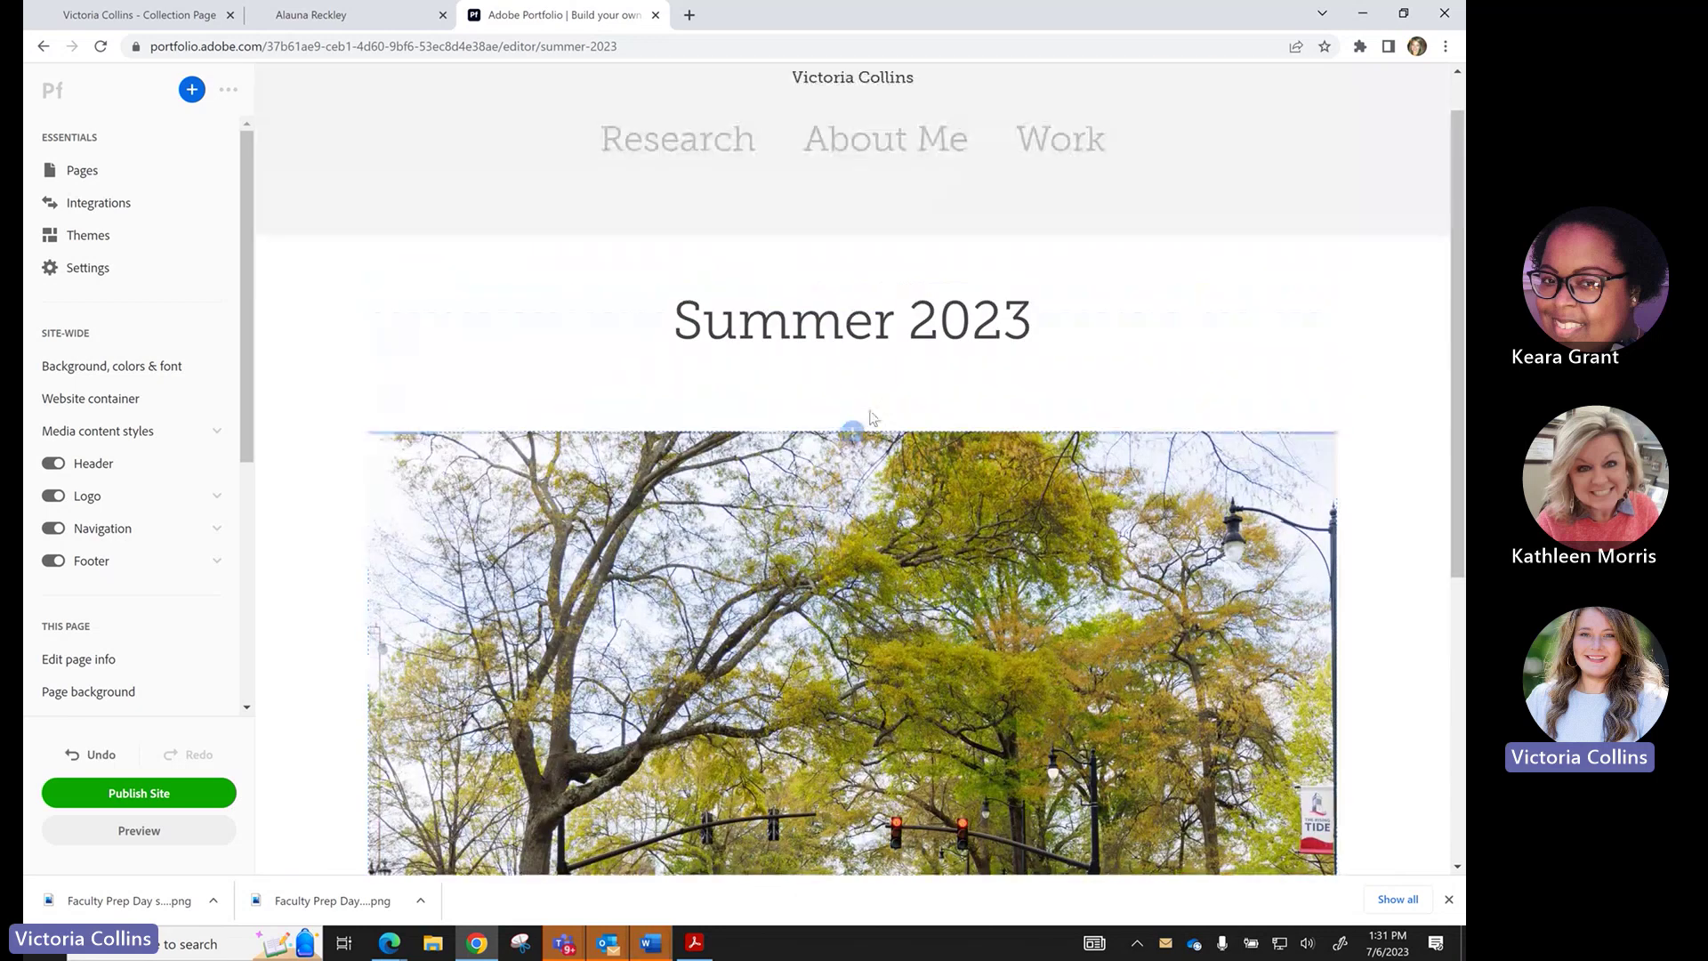
{"action": "left_click", "coordinate": [1056, 156]}
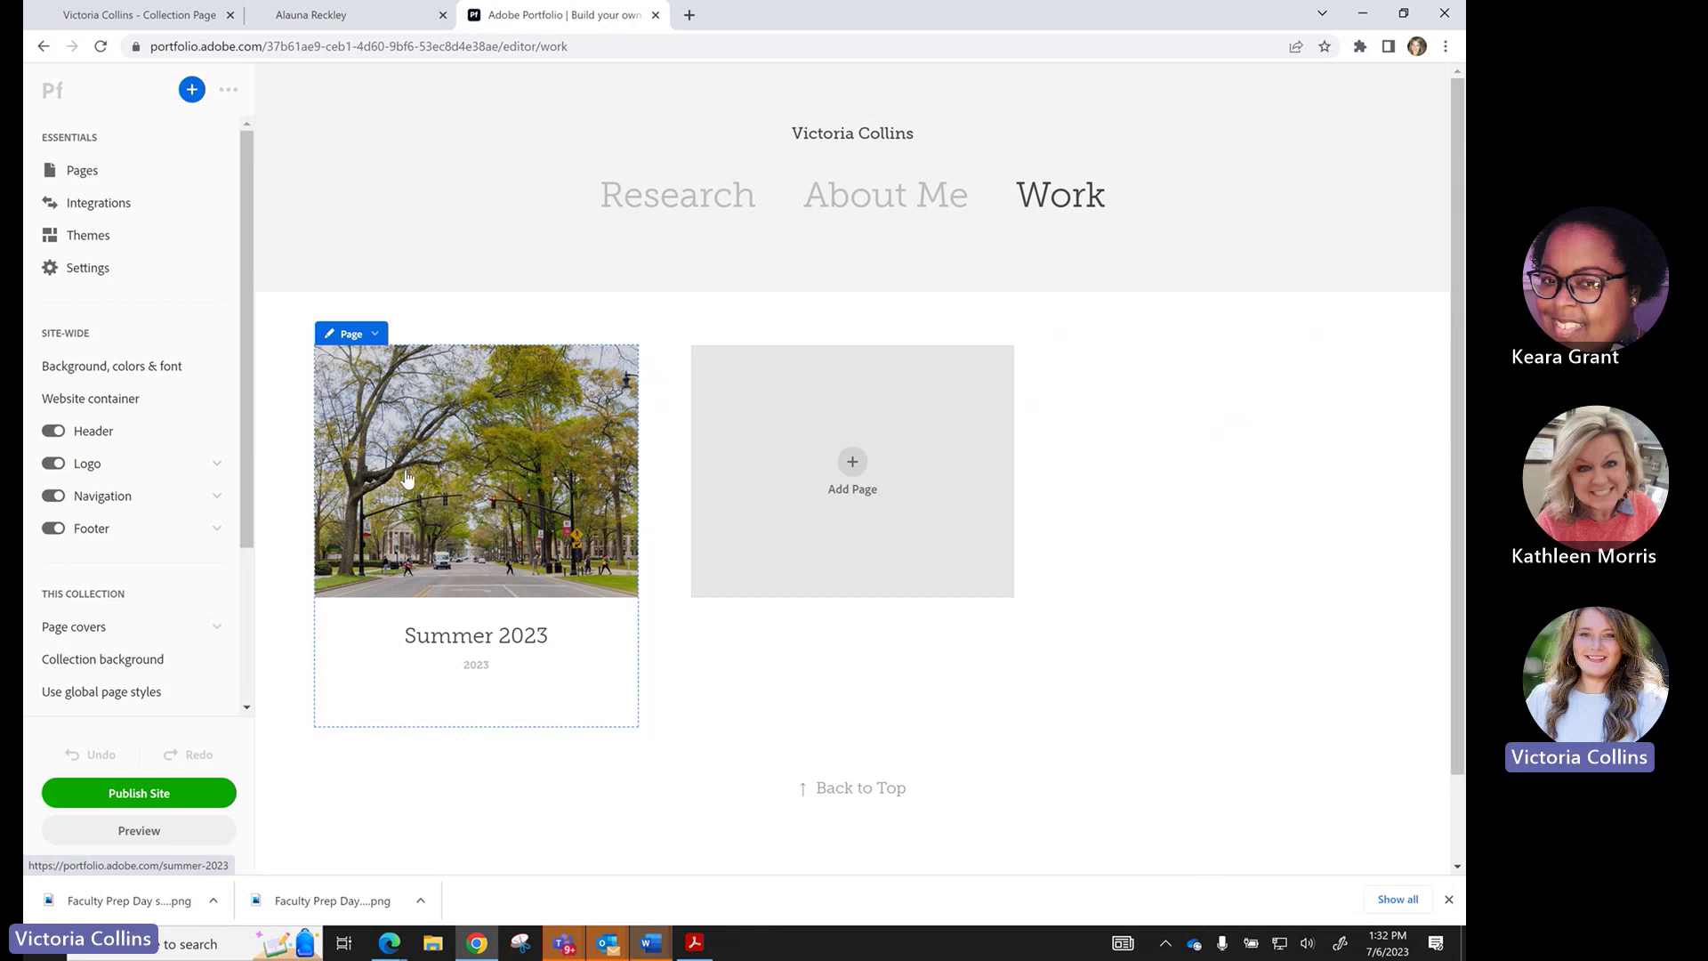
Create a custom page titled 'Spring 2023' in the Work collection.
{"action": "left_click", "coordinate": [853, 455]}
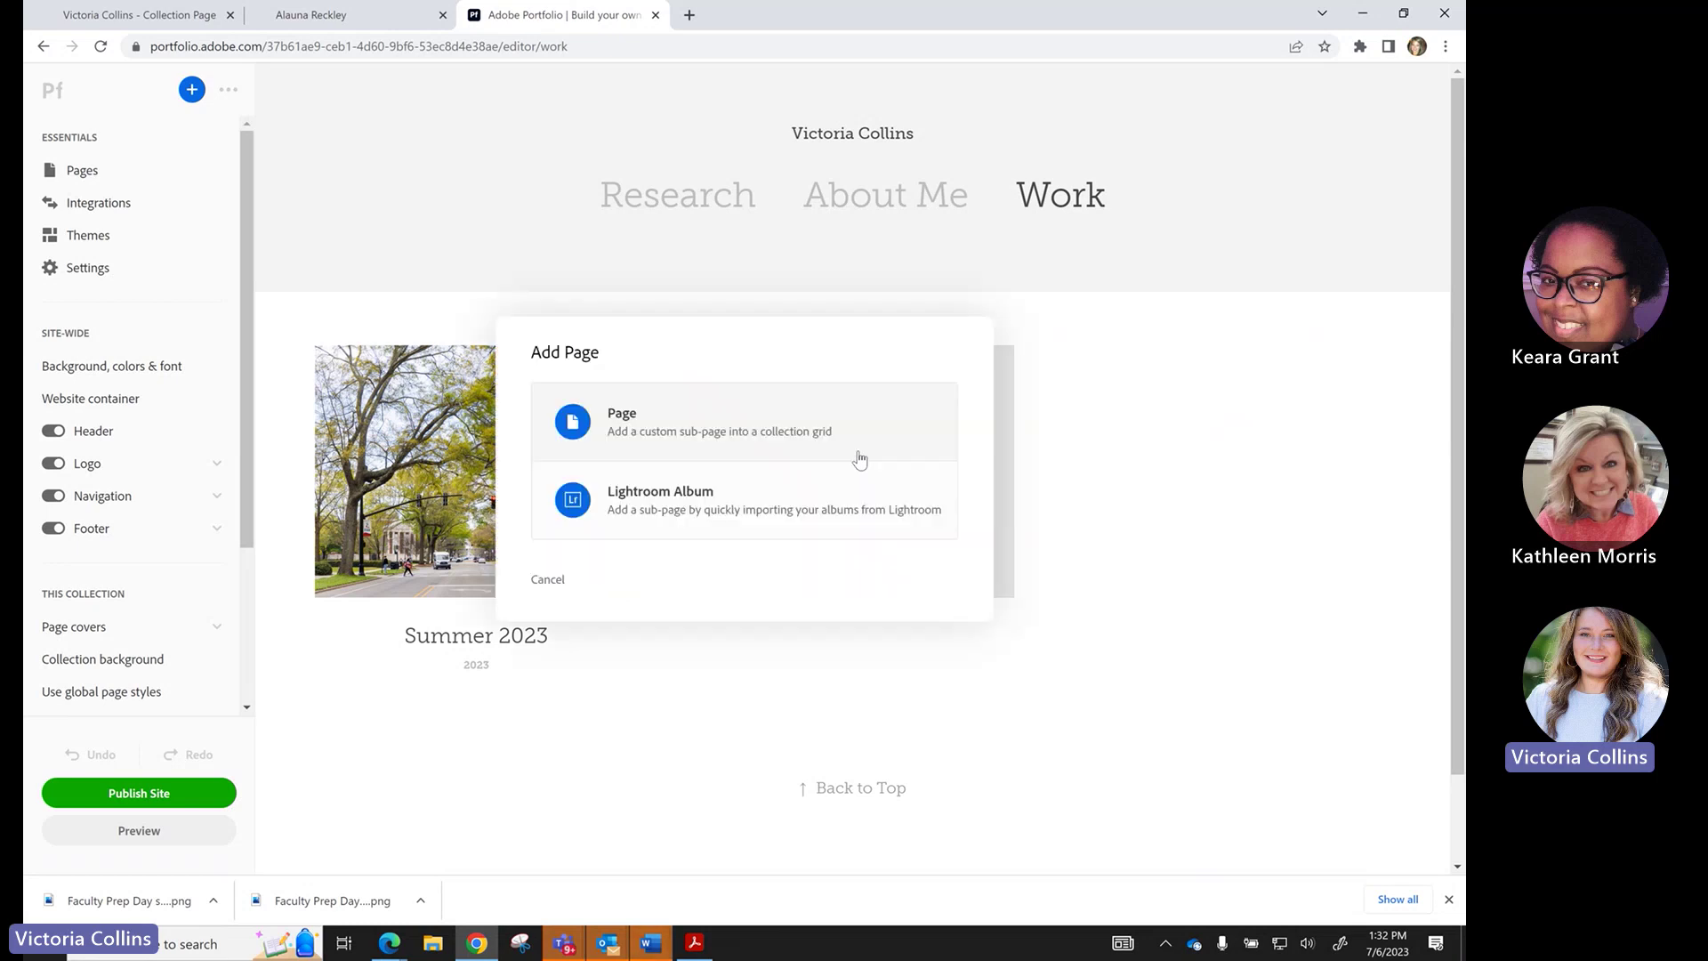
{"action": "left_click", "coordinate": [757, 428]}
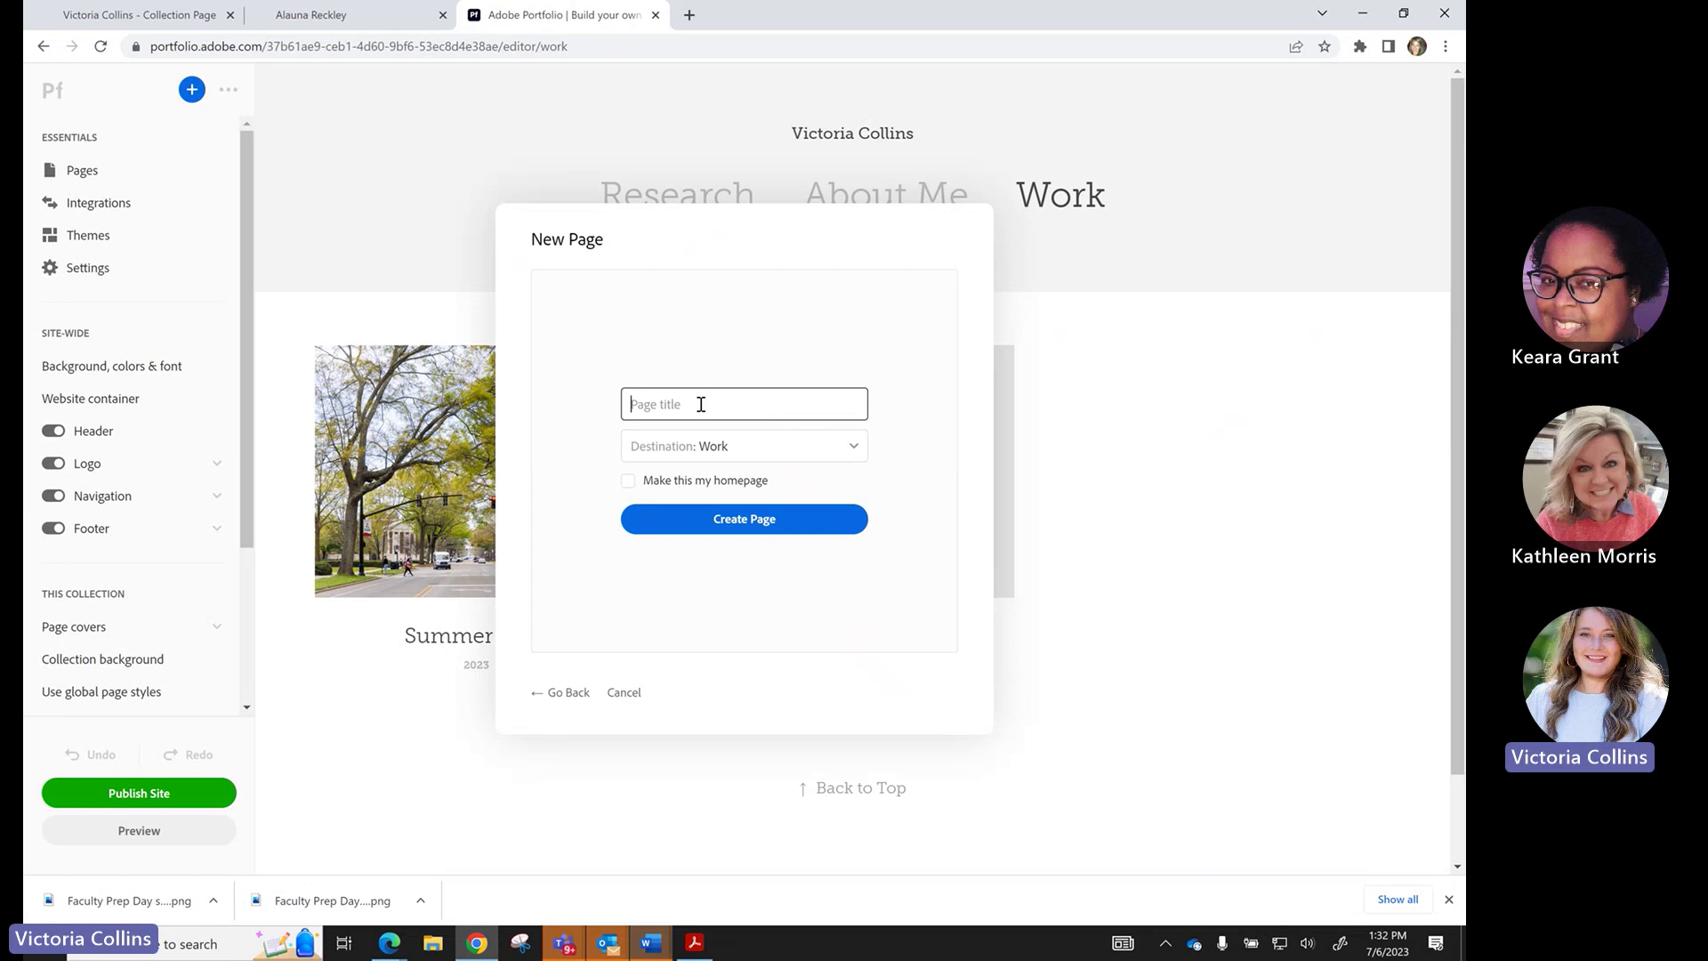
{"action": "type", "text": "S"}
{"action": "key", "text": "BackSpace"}
{"action": "type", "text": "Spring 2023"}
{"action": "left_click", "coordinate": [726, 523]}
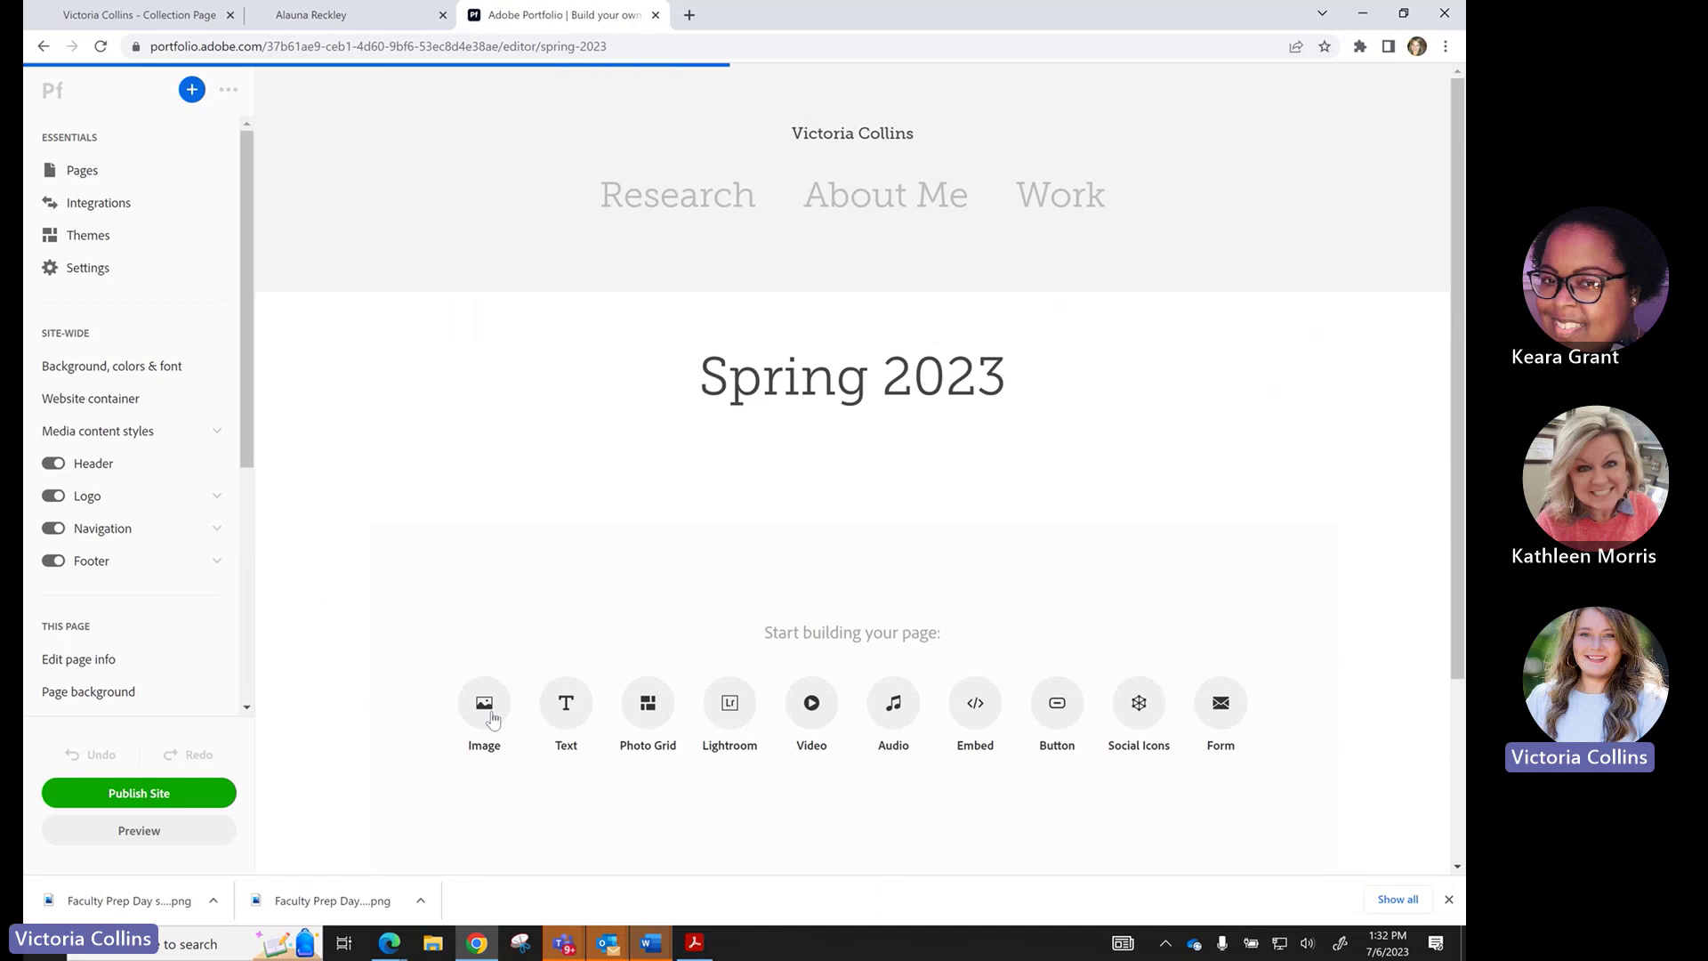
Add a text block reading 'This is text only.' to the Spring 2023 page.
{"action": "left_click", "coordinate": [569, 705]}
{"action": "type", "text": "This i"}
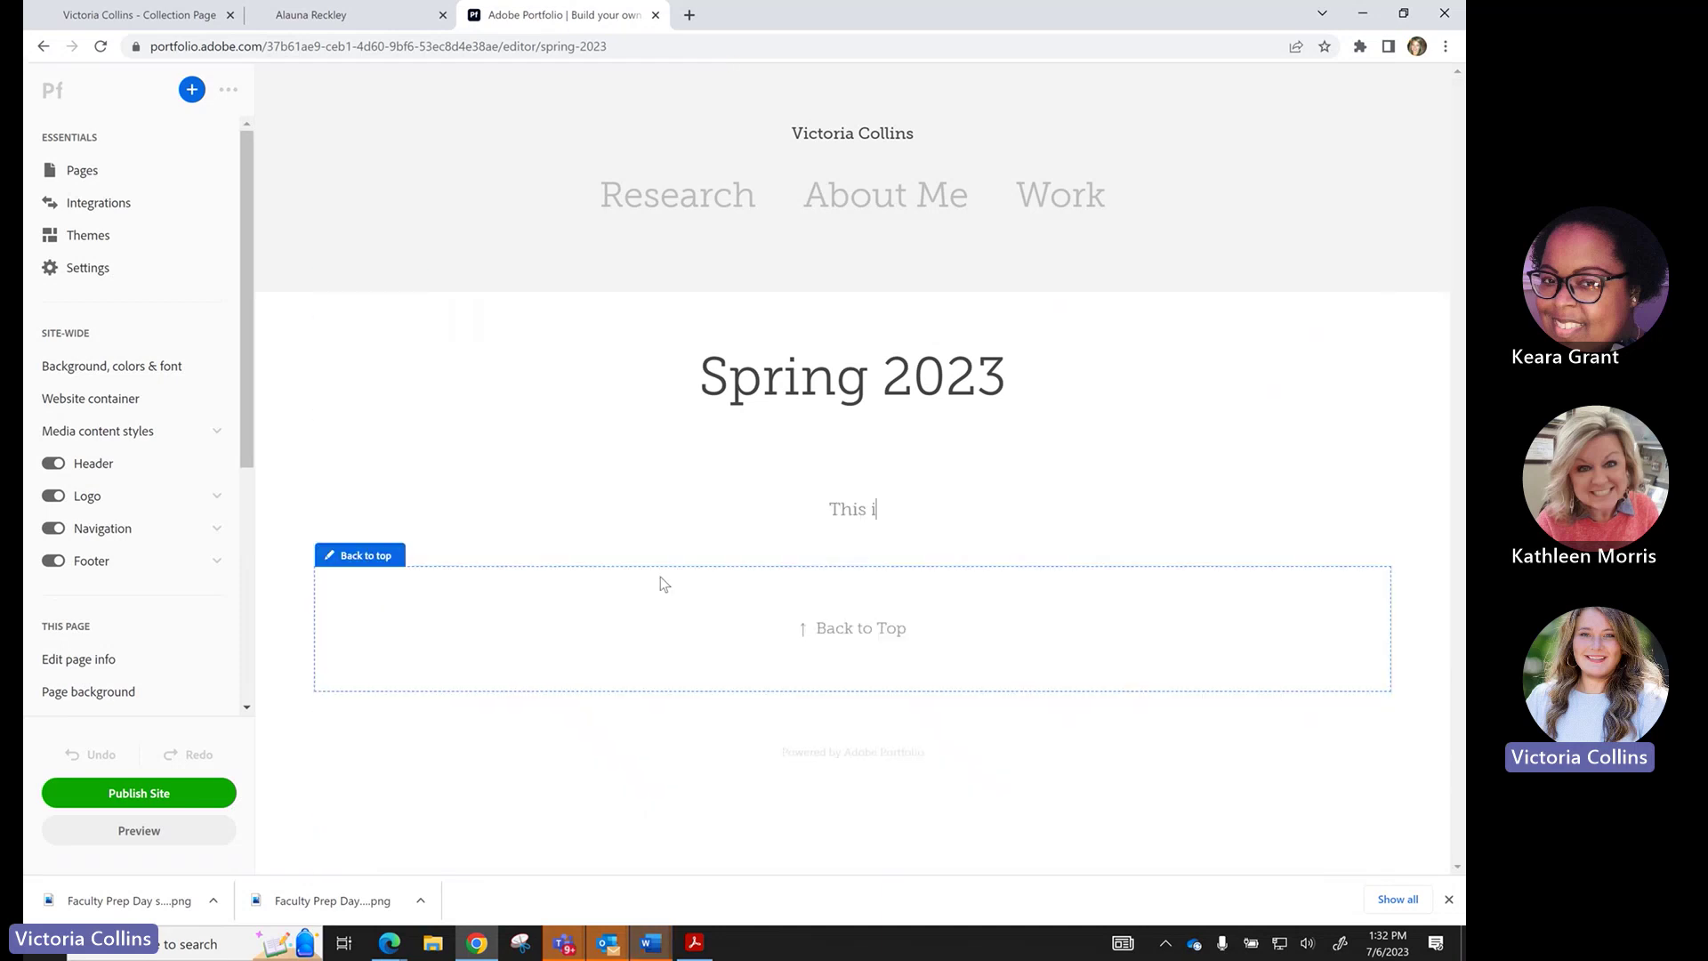
{"action": "type", "text": "s text ony"}
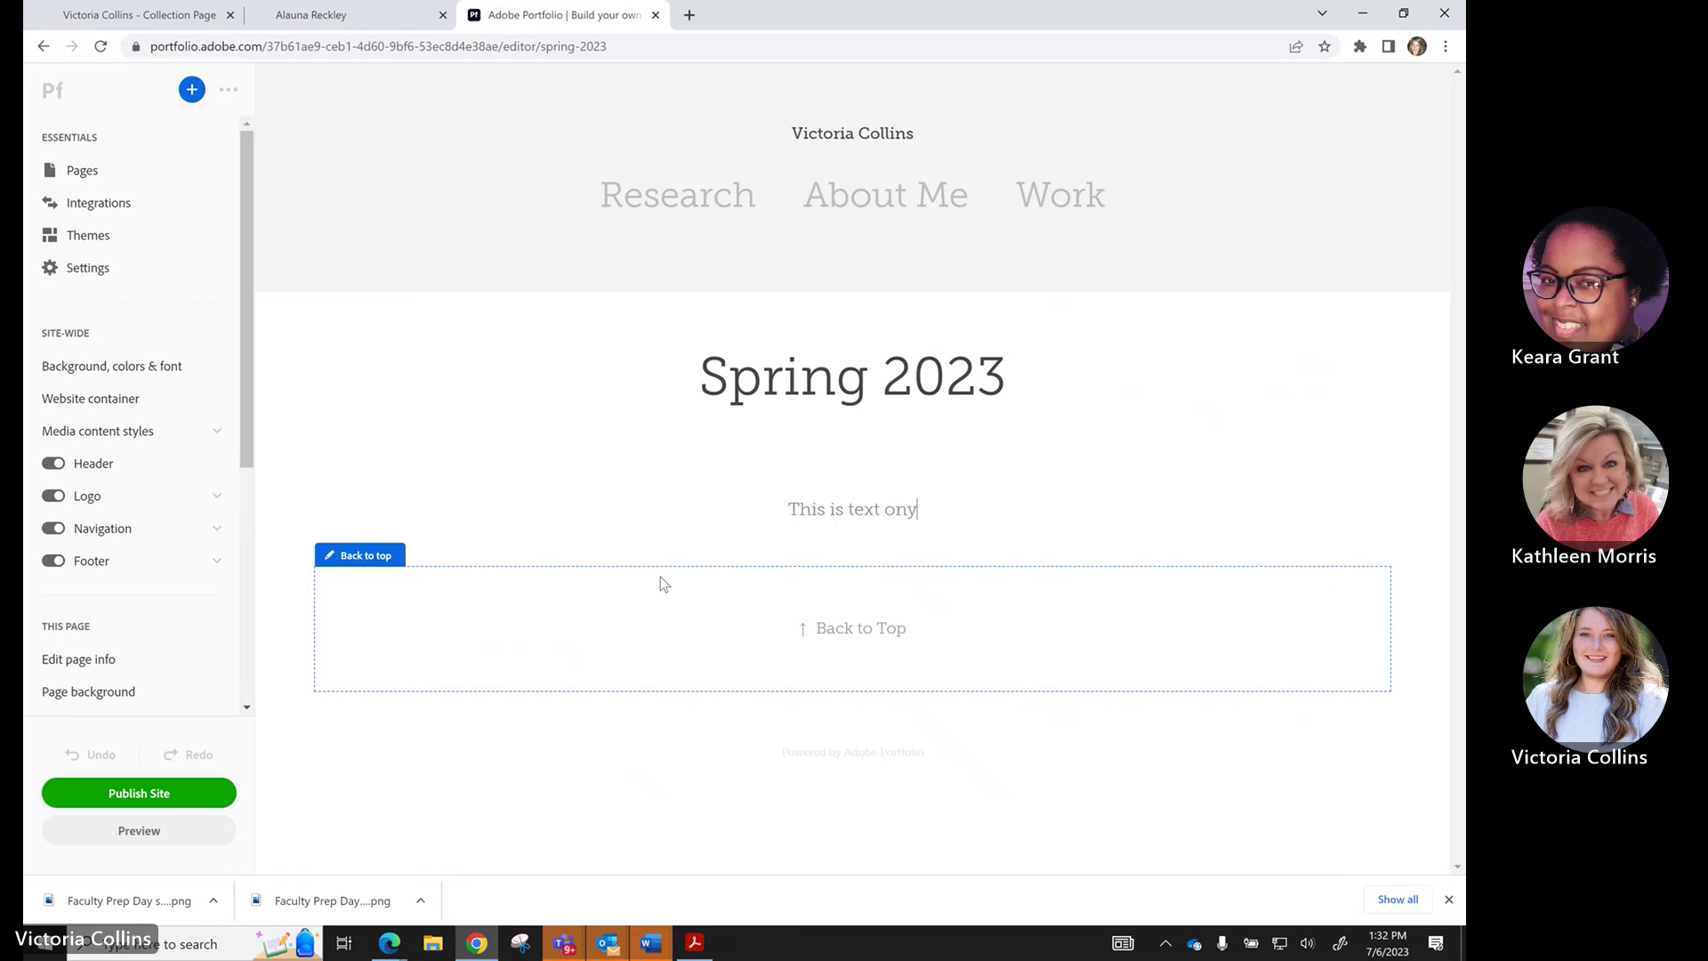
{"action": "key", "text": "BackSpace"}
{"action": "type", "text": "ly."}
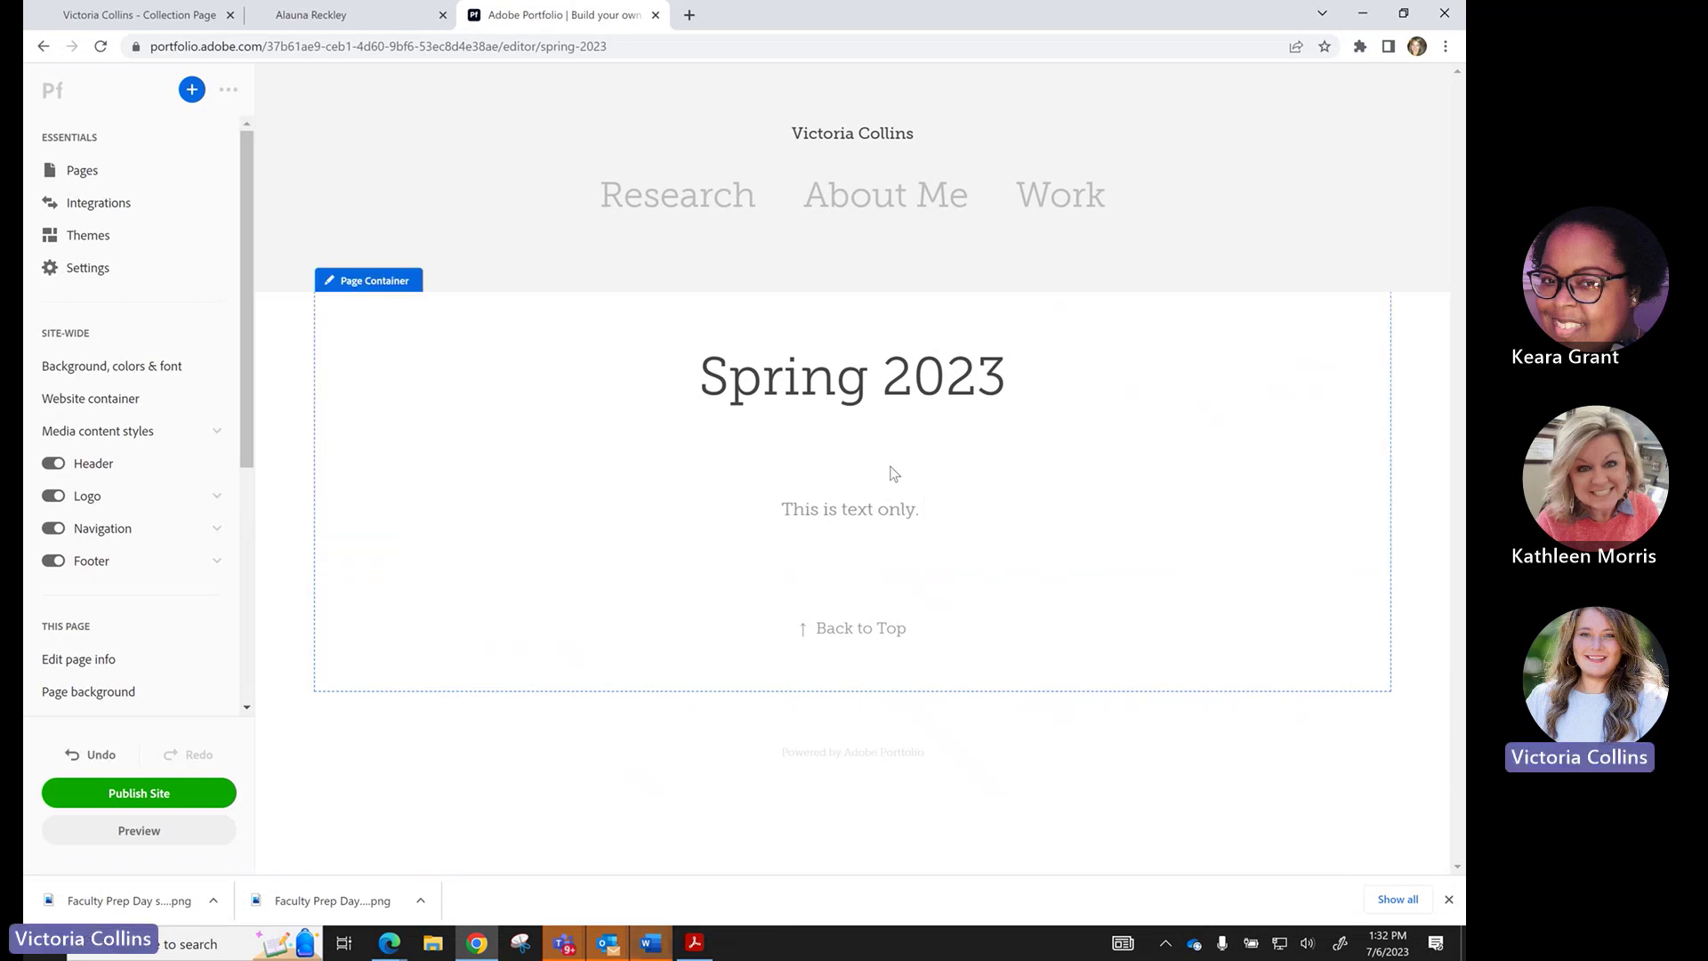
Upload 'My project-1 (3)' as the Spring 2023 card's cover image from the Work collection.
{"action": "left_click", "coordinate": [1056, 201]}
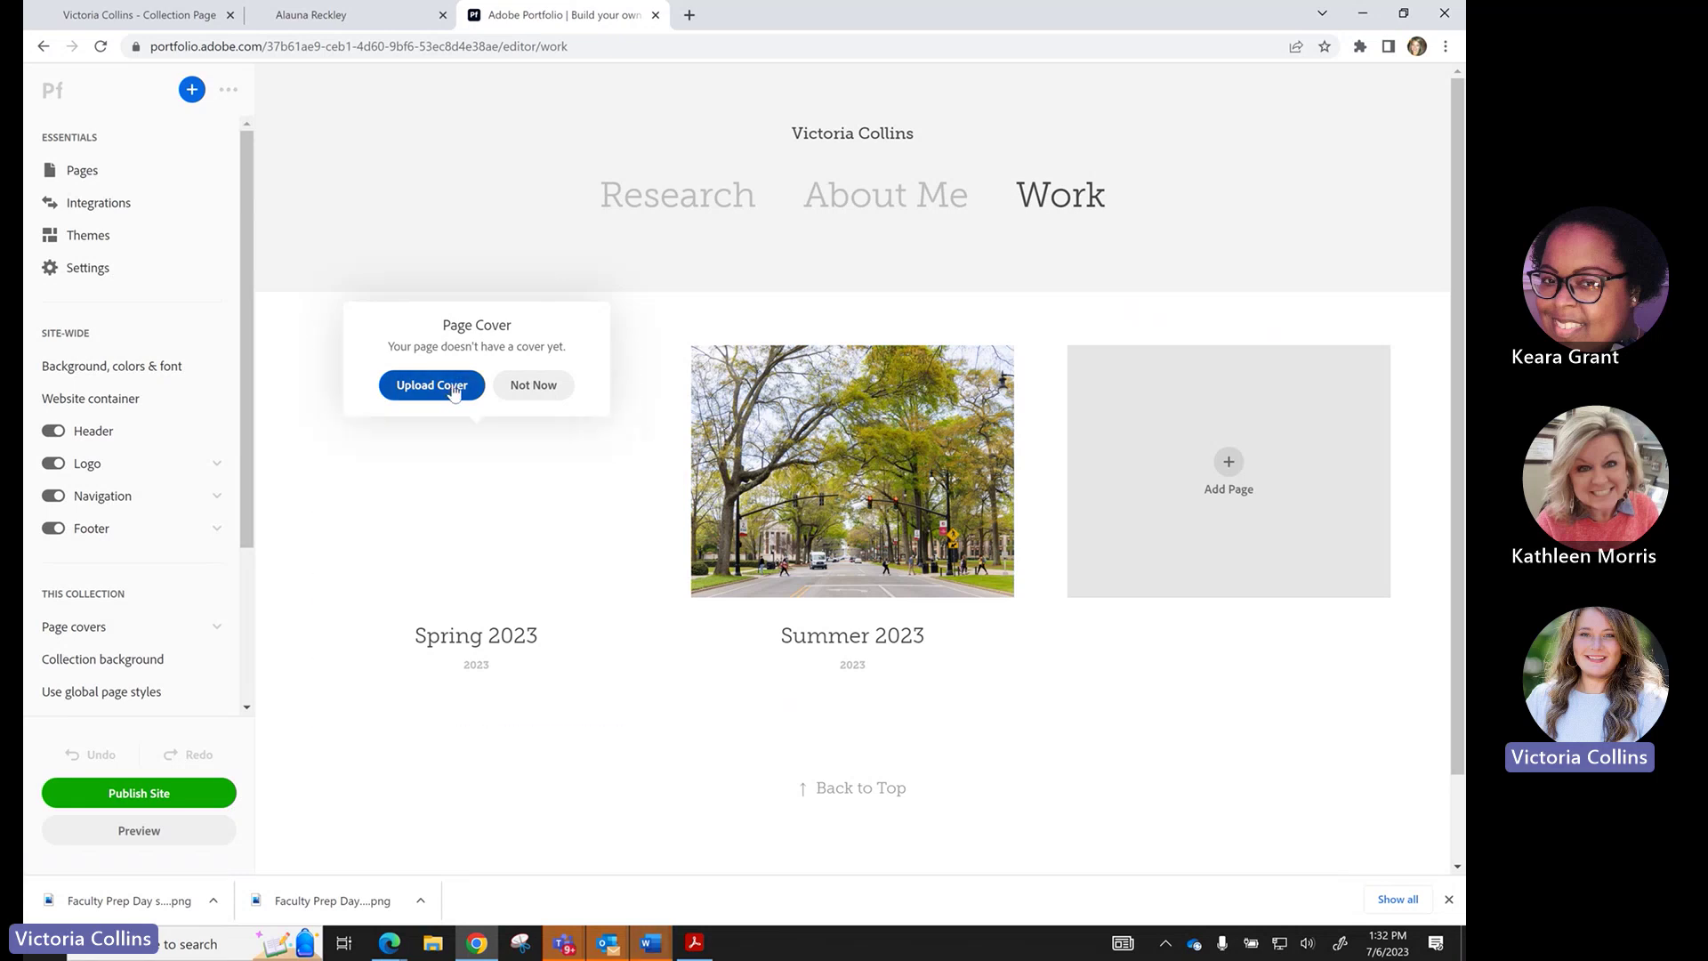
{"action": "left_click", "coordinate": [527, 392]}
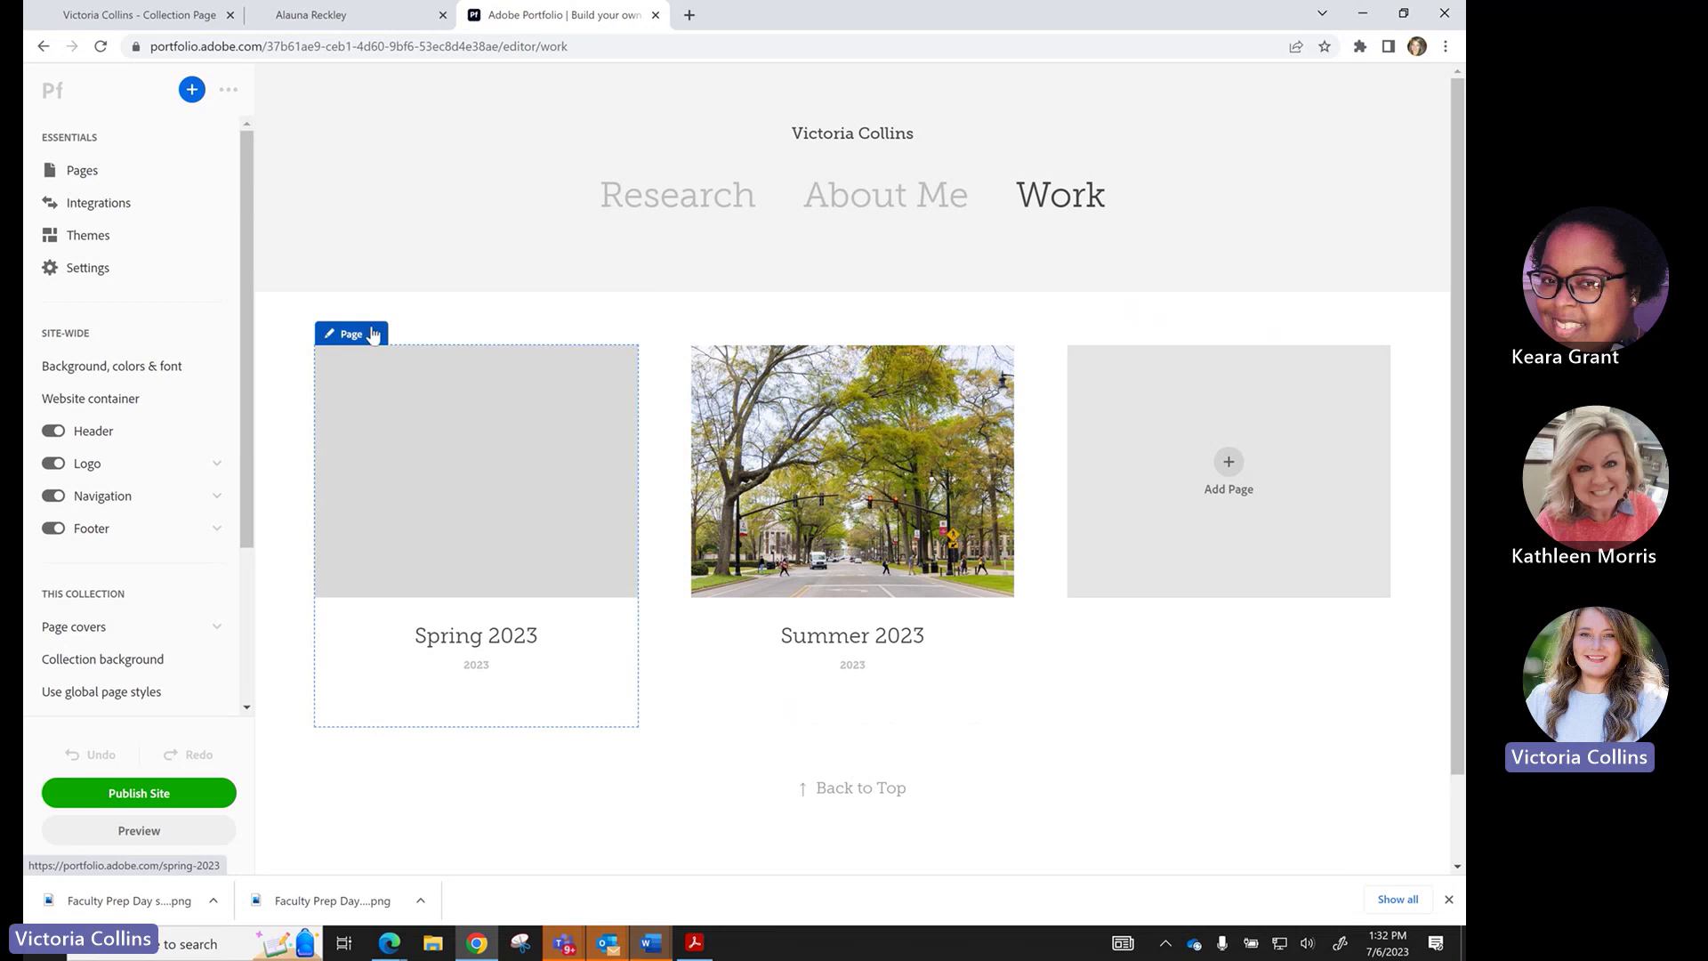
{"action": "left_click", "coordinate": [362, 336]}
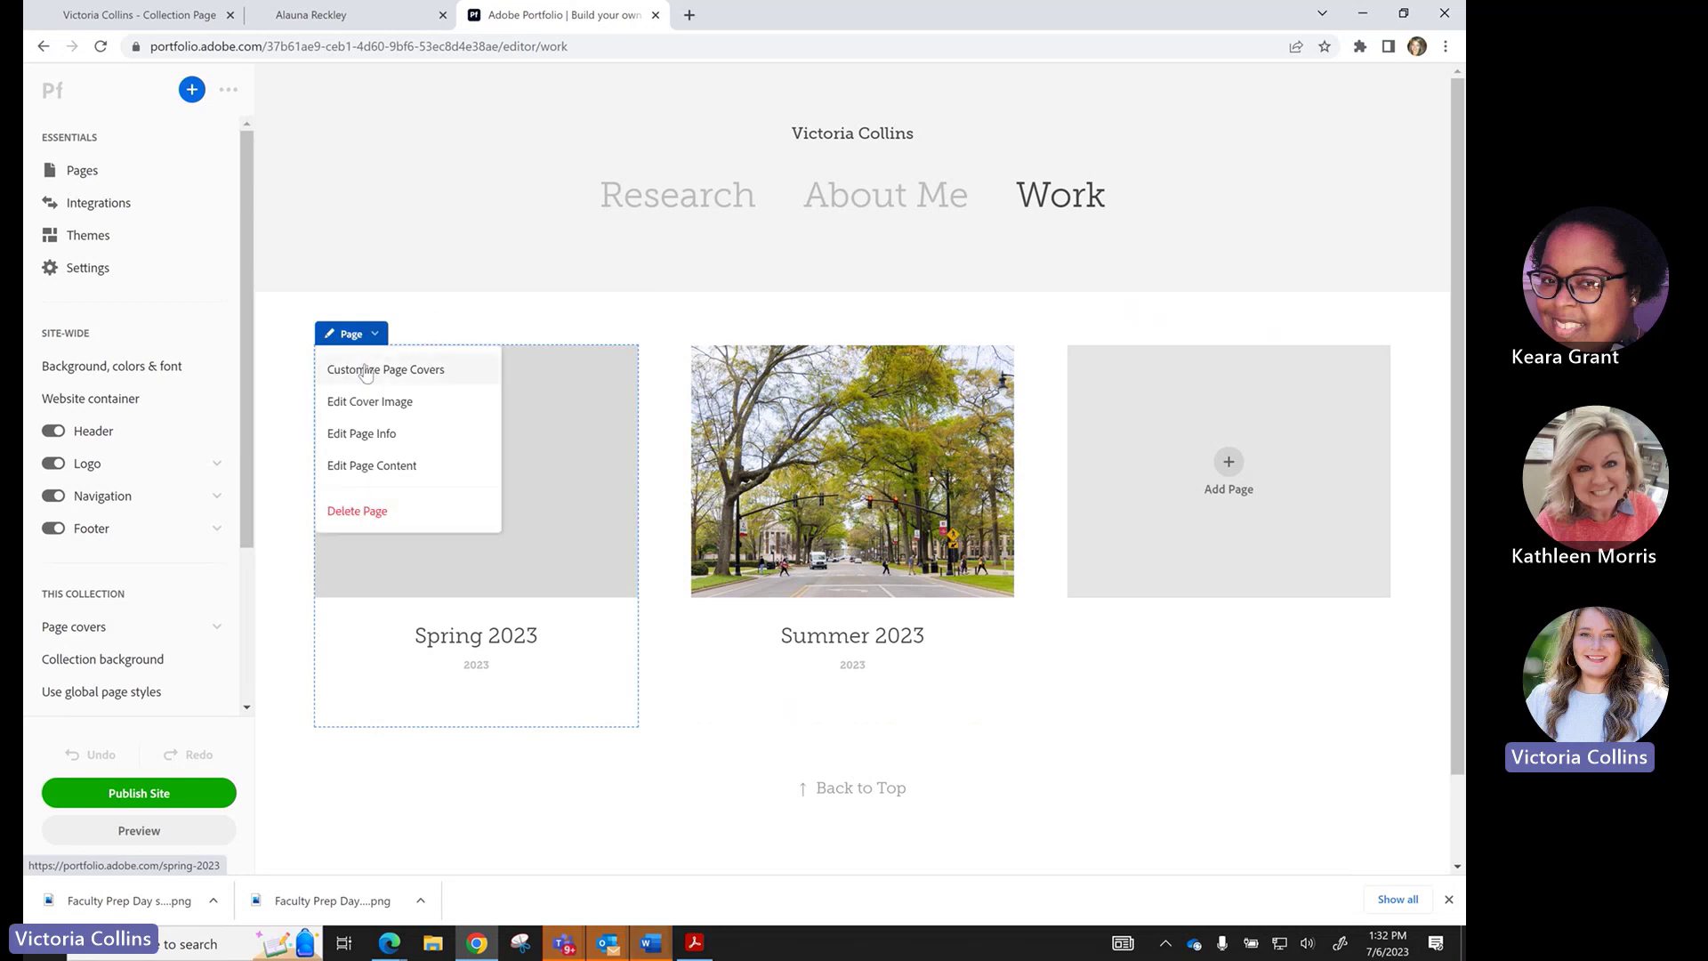
{"action": "left_click", "coordinate": [365, 373]}
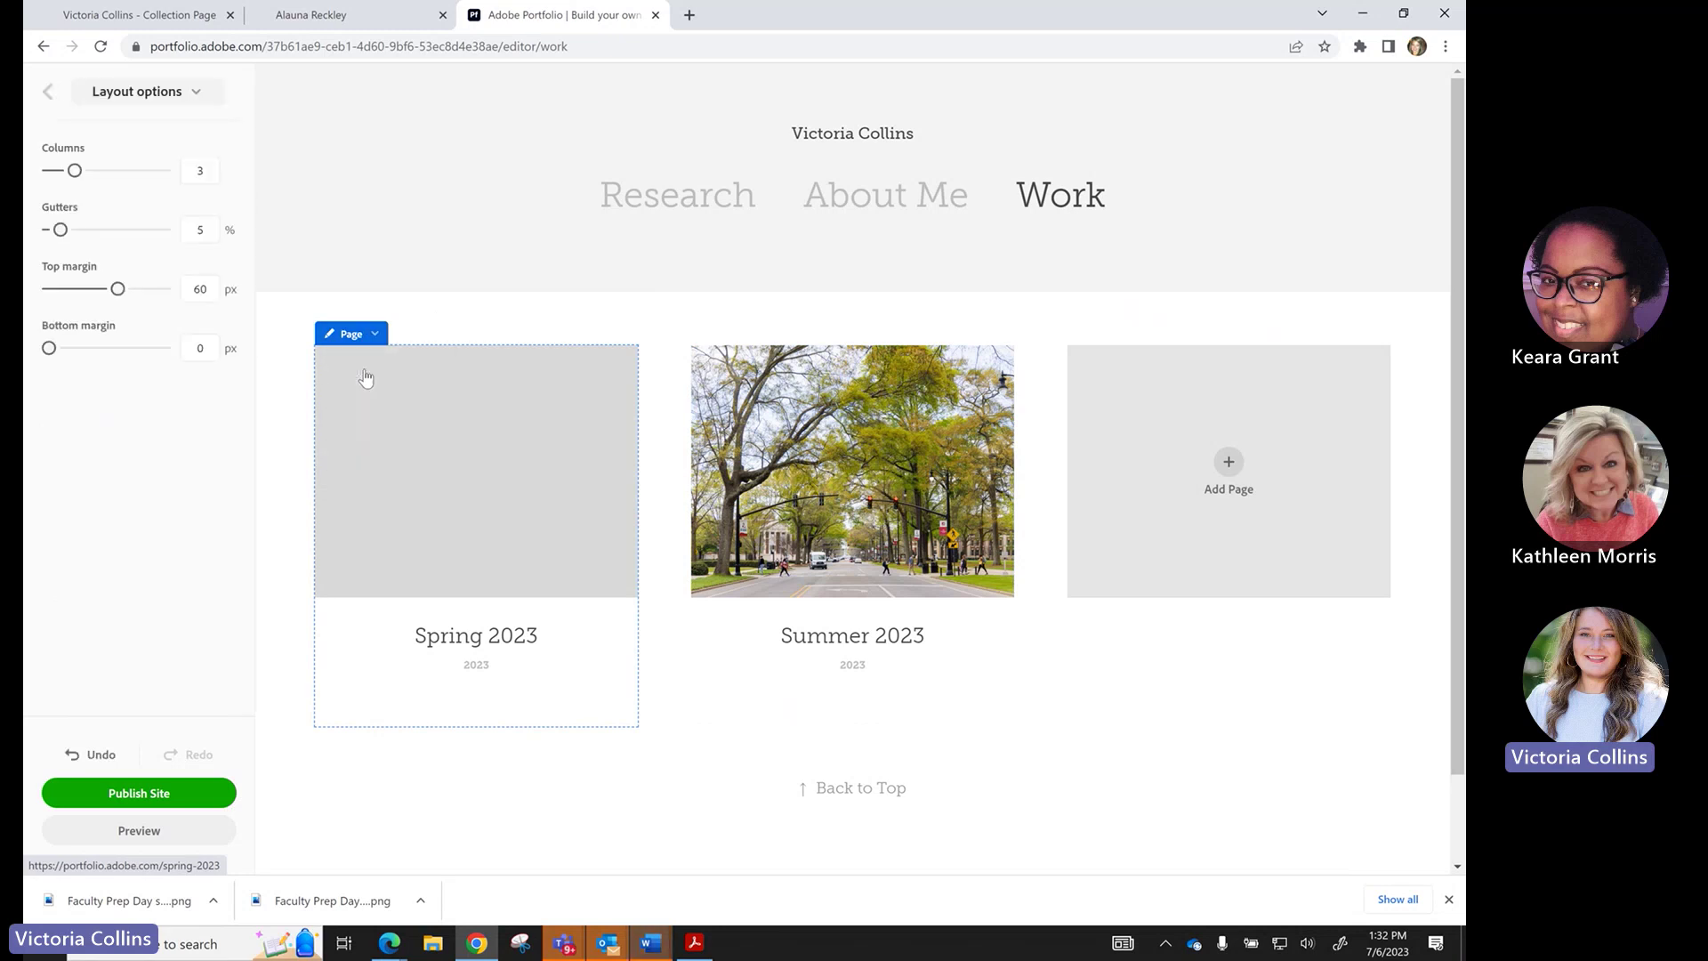
{"action": "left_click", "coordinate": [354, 336]}
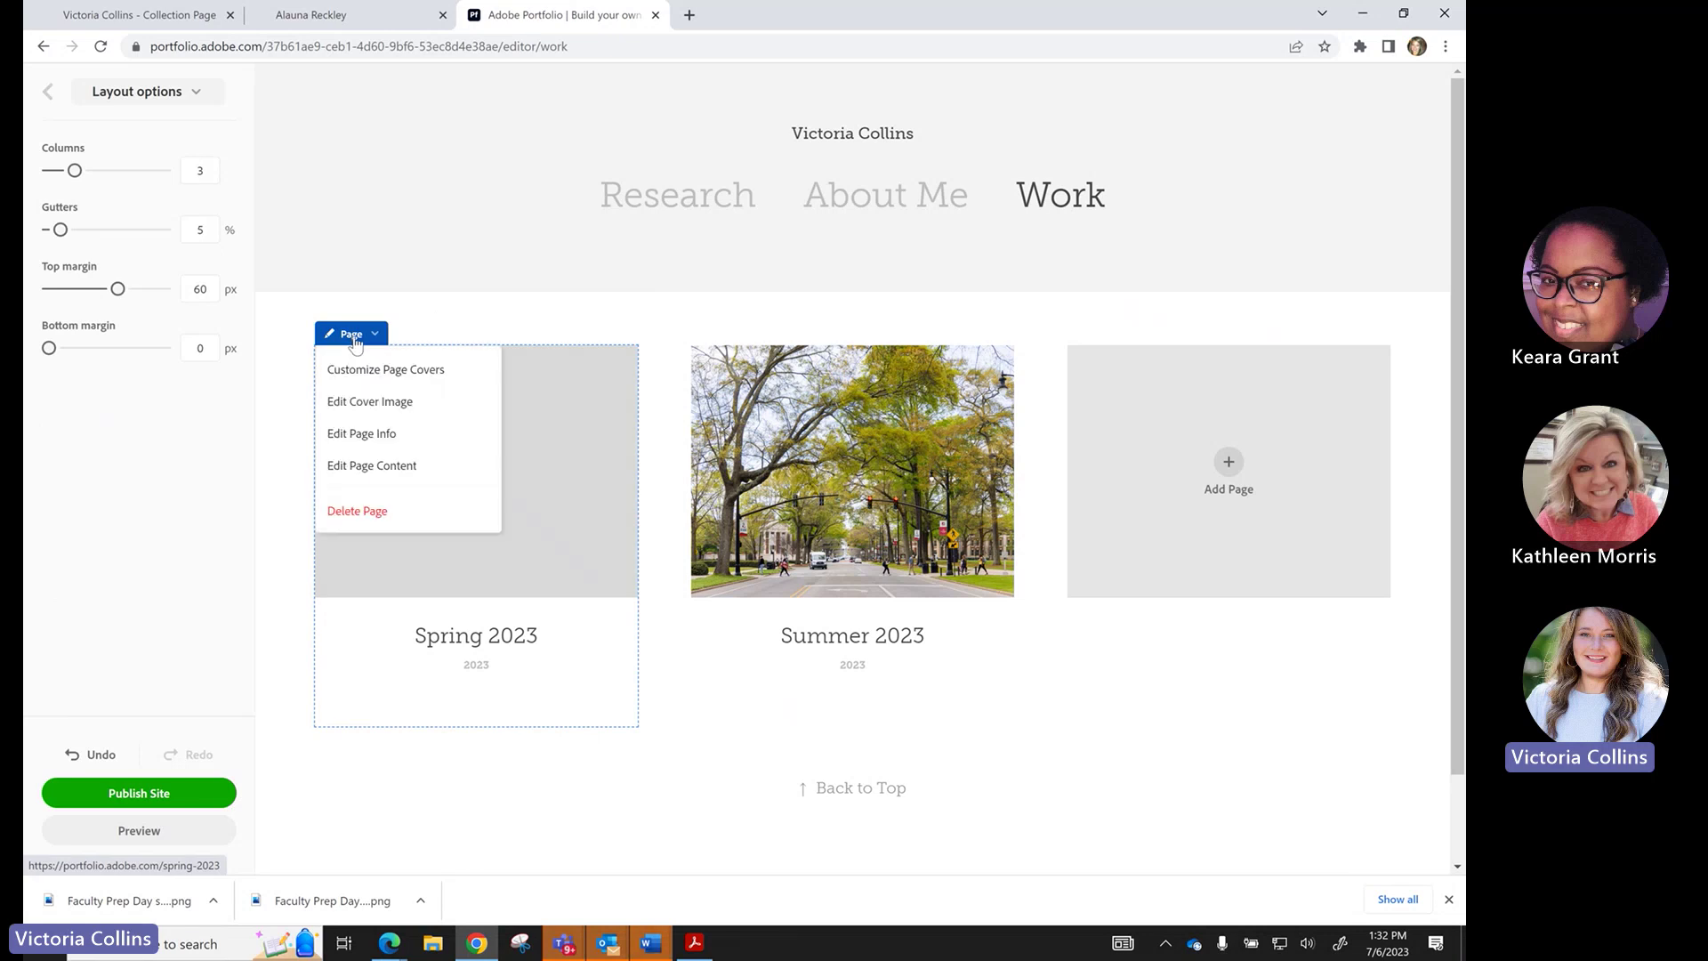
{"action": "left_click", "coordinate": [365, 402]}
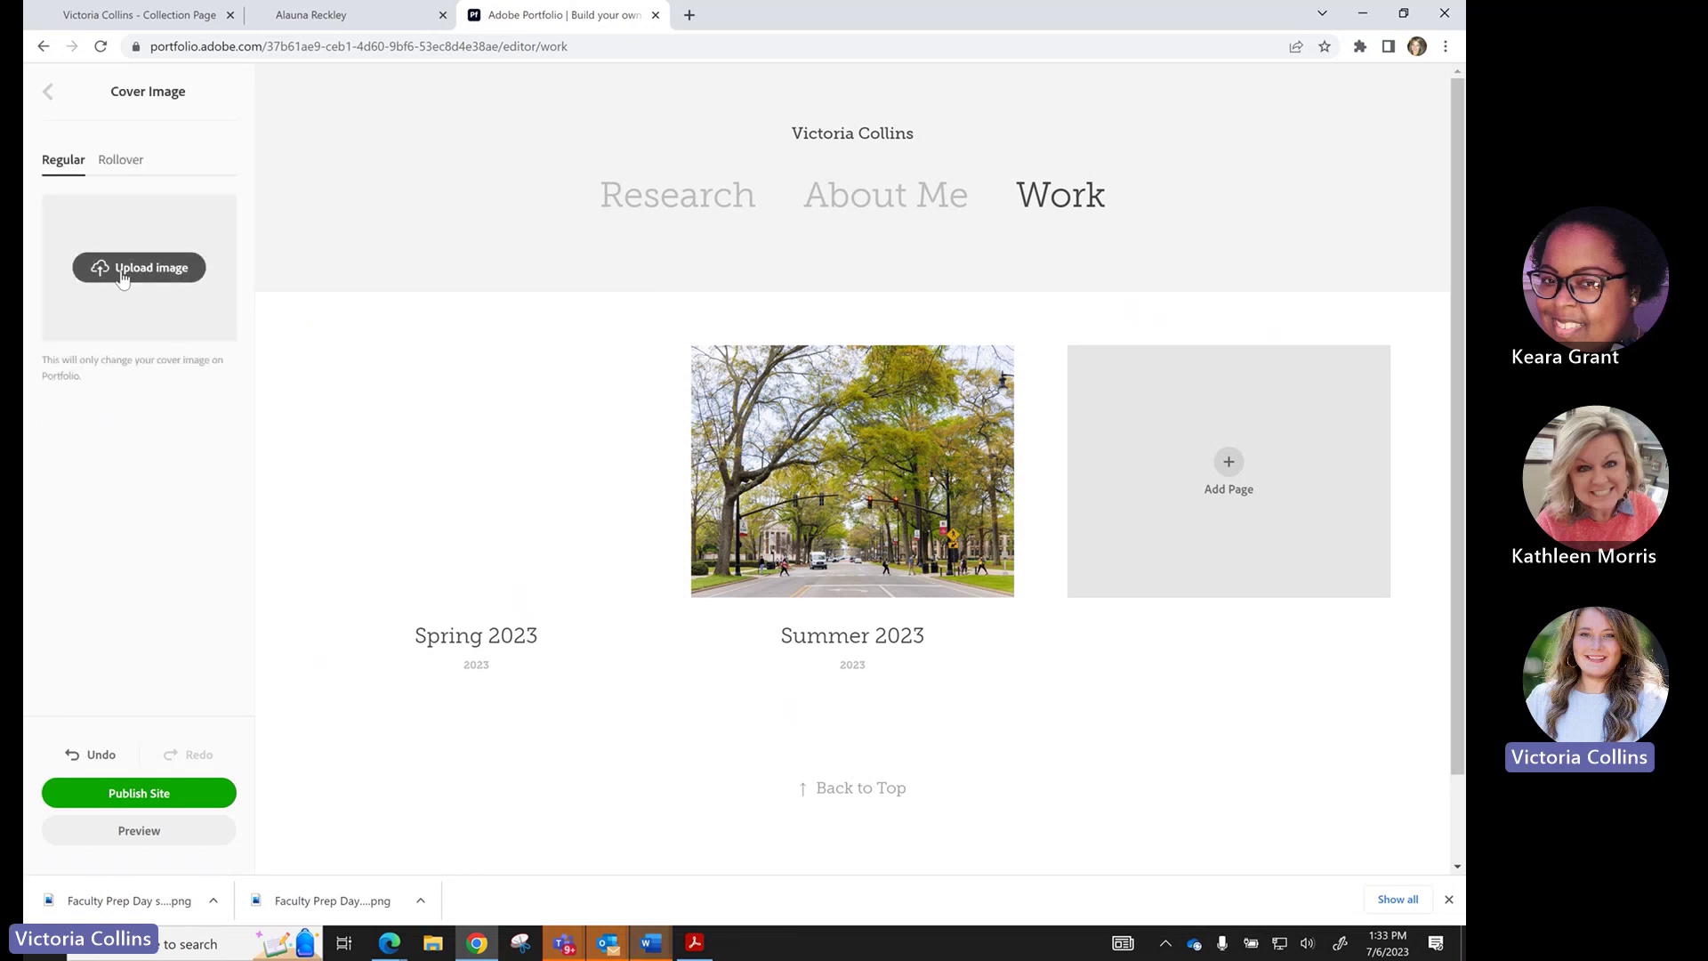
{"action": "left_click", "coordinate": [124, 278]}
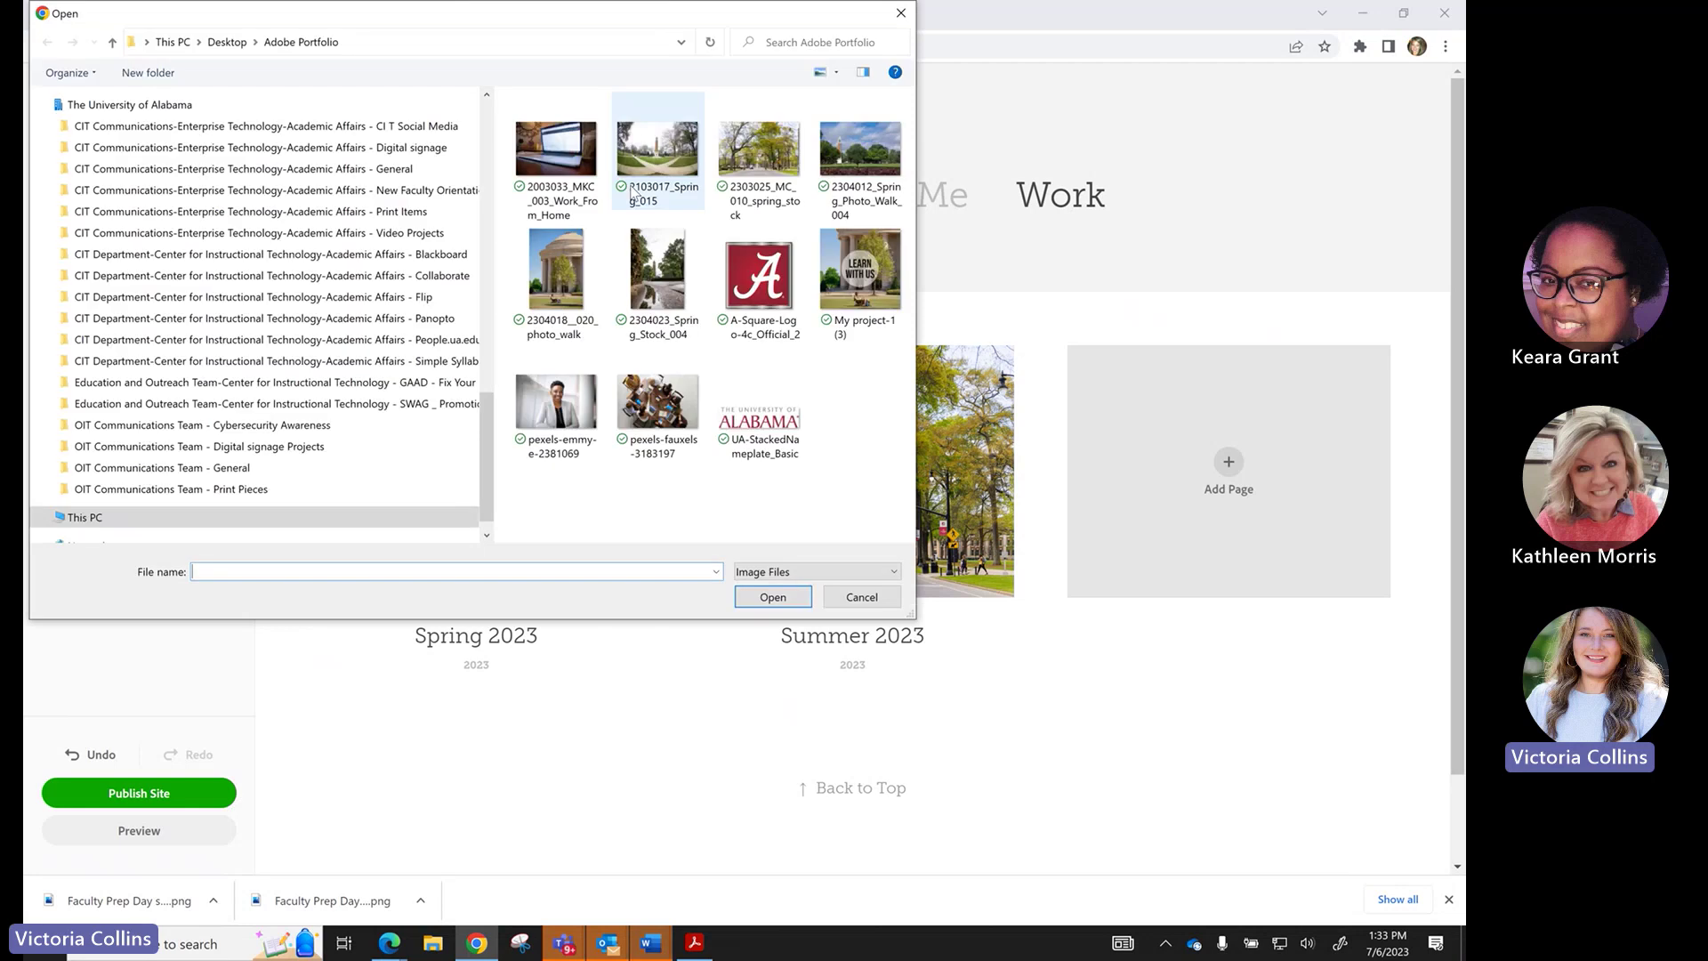
{"action": "left_click", "coordinate": [849, 276]}
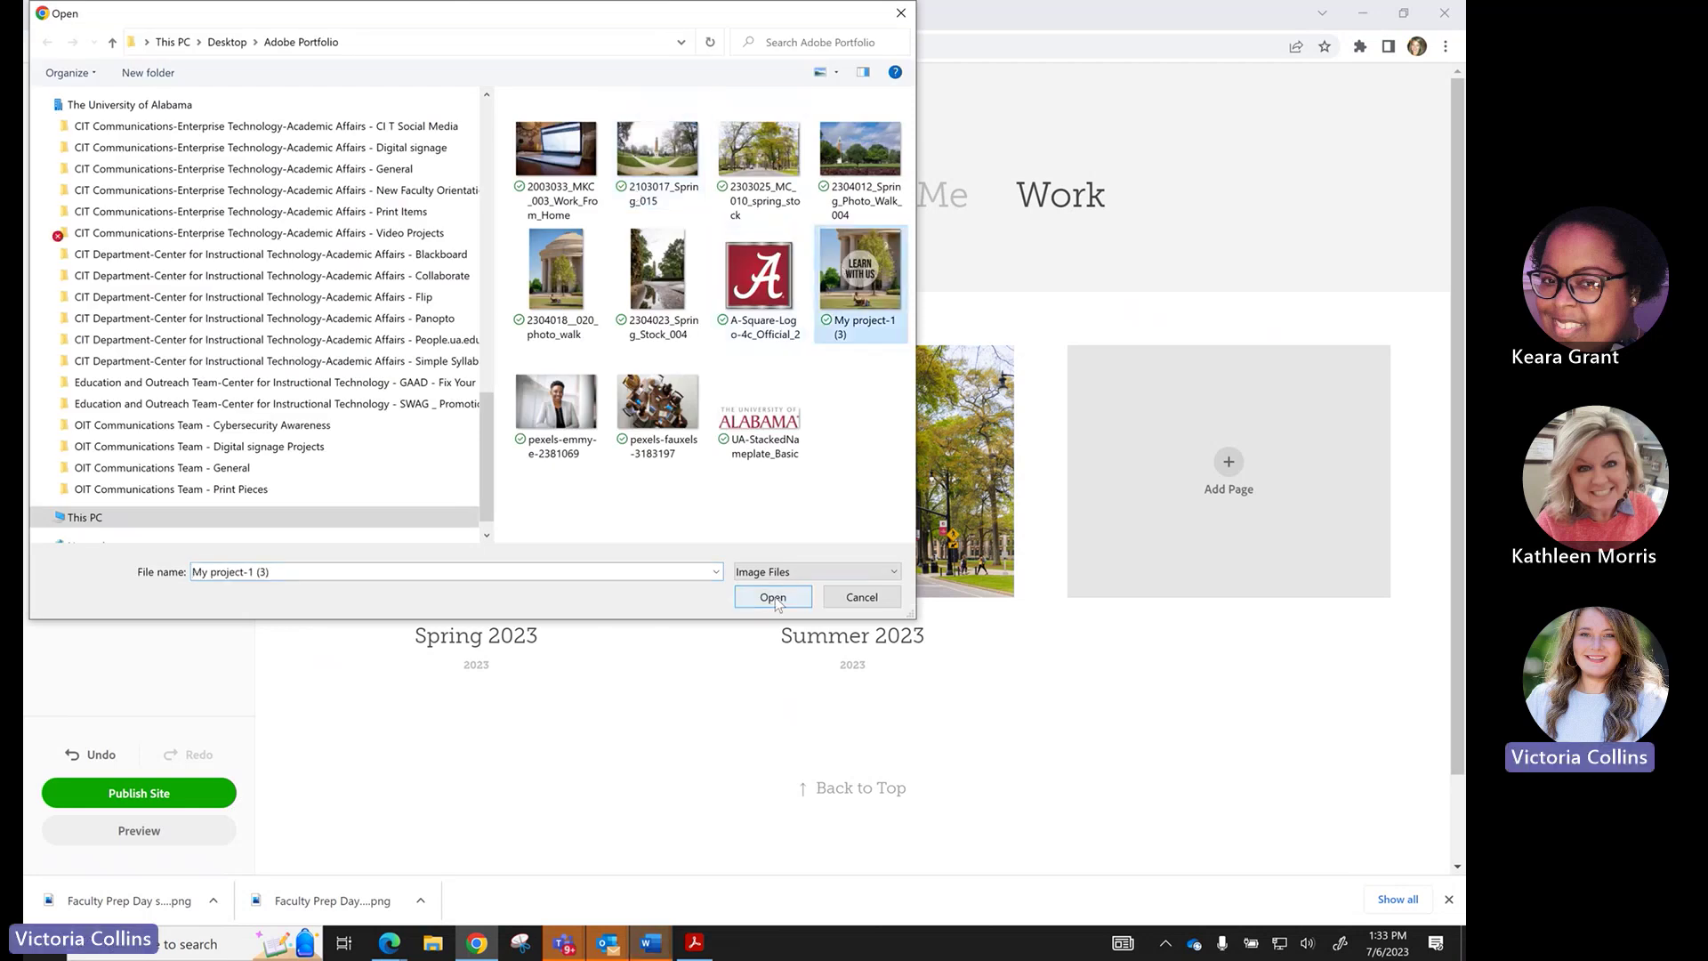
{"action": "left_click", "coordinate": [773, 598]}
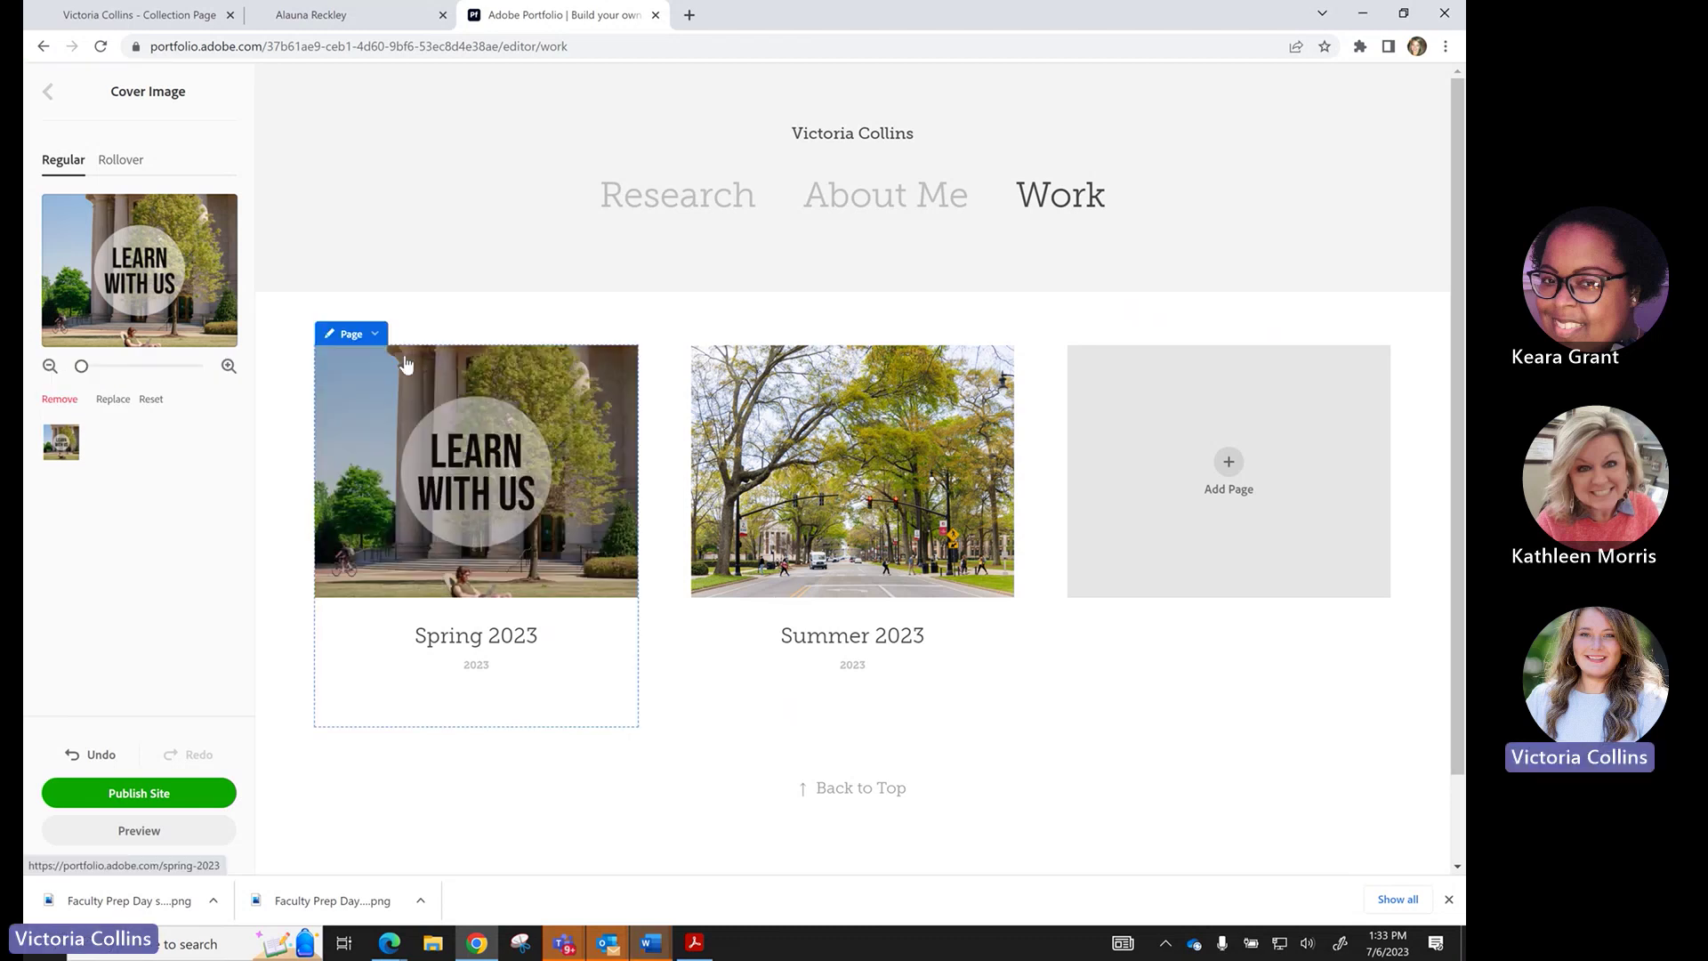
{"action": "left_click", "coordinate": [47, 93]}
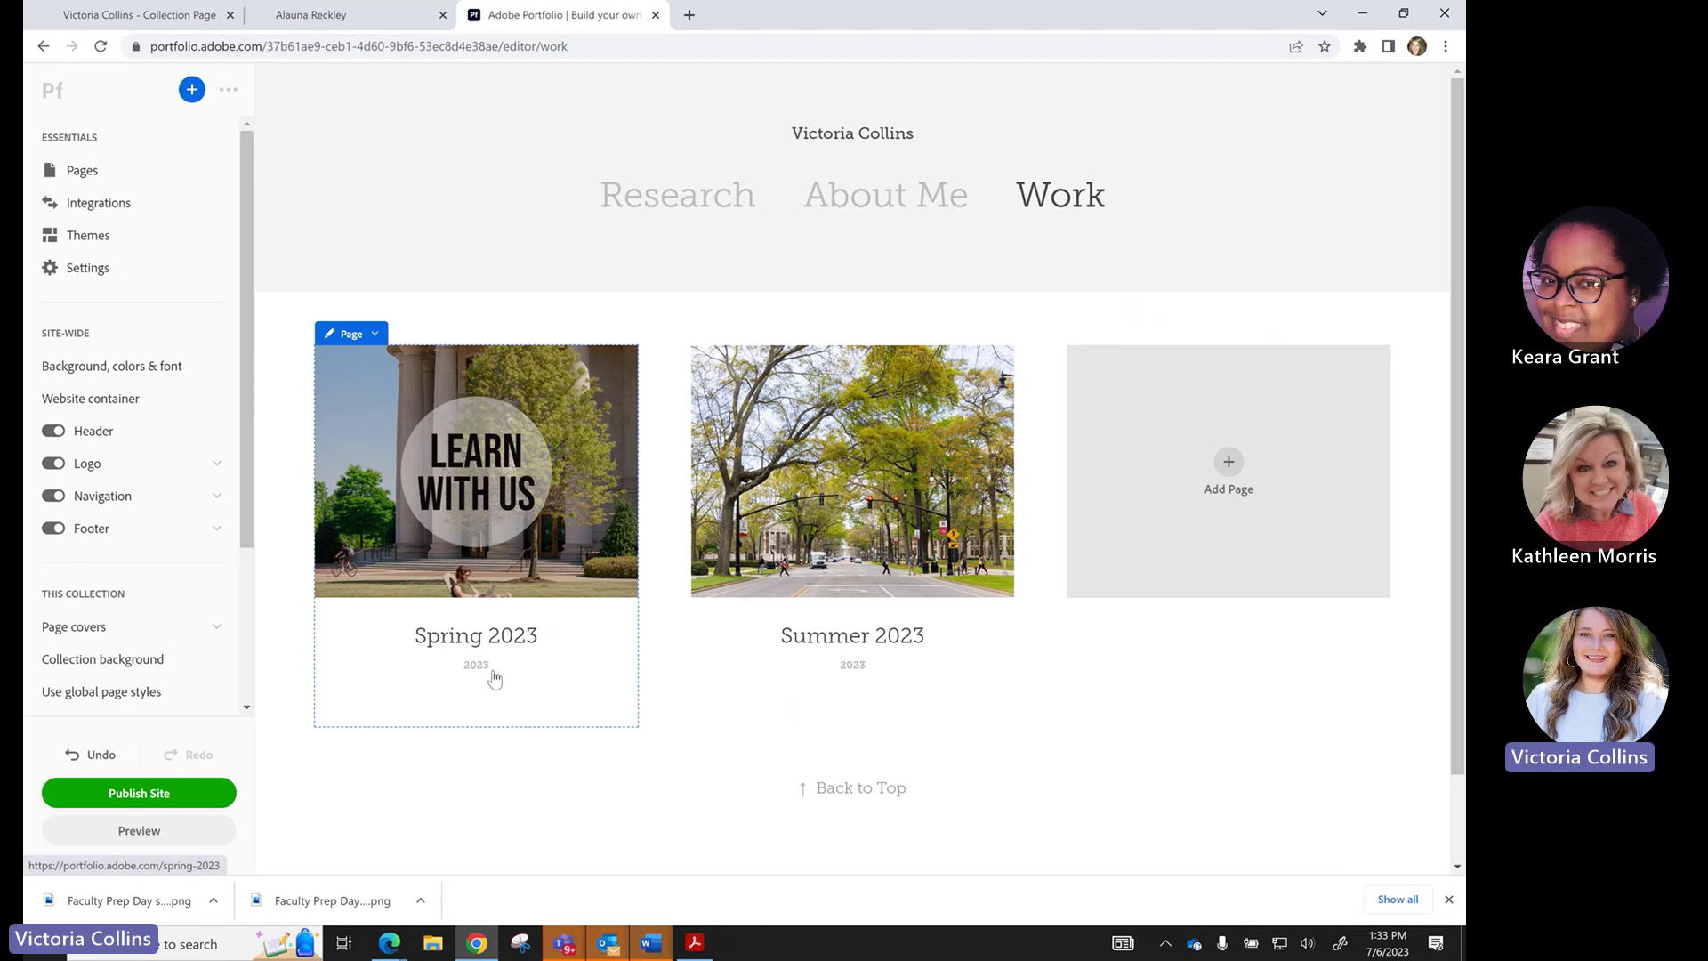
Start the Spring 2023 page description with 'This is my' in its page info.
{"action": "left_click", "coordinate": [375, 335]}
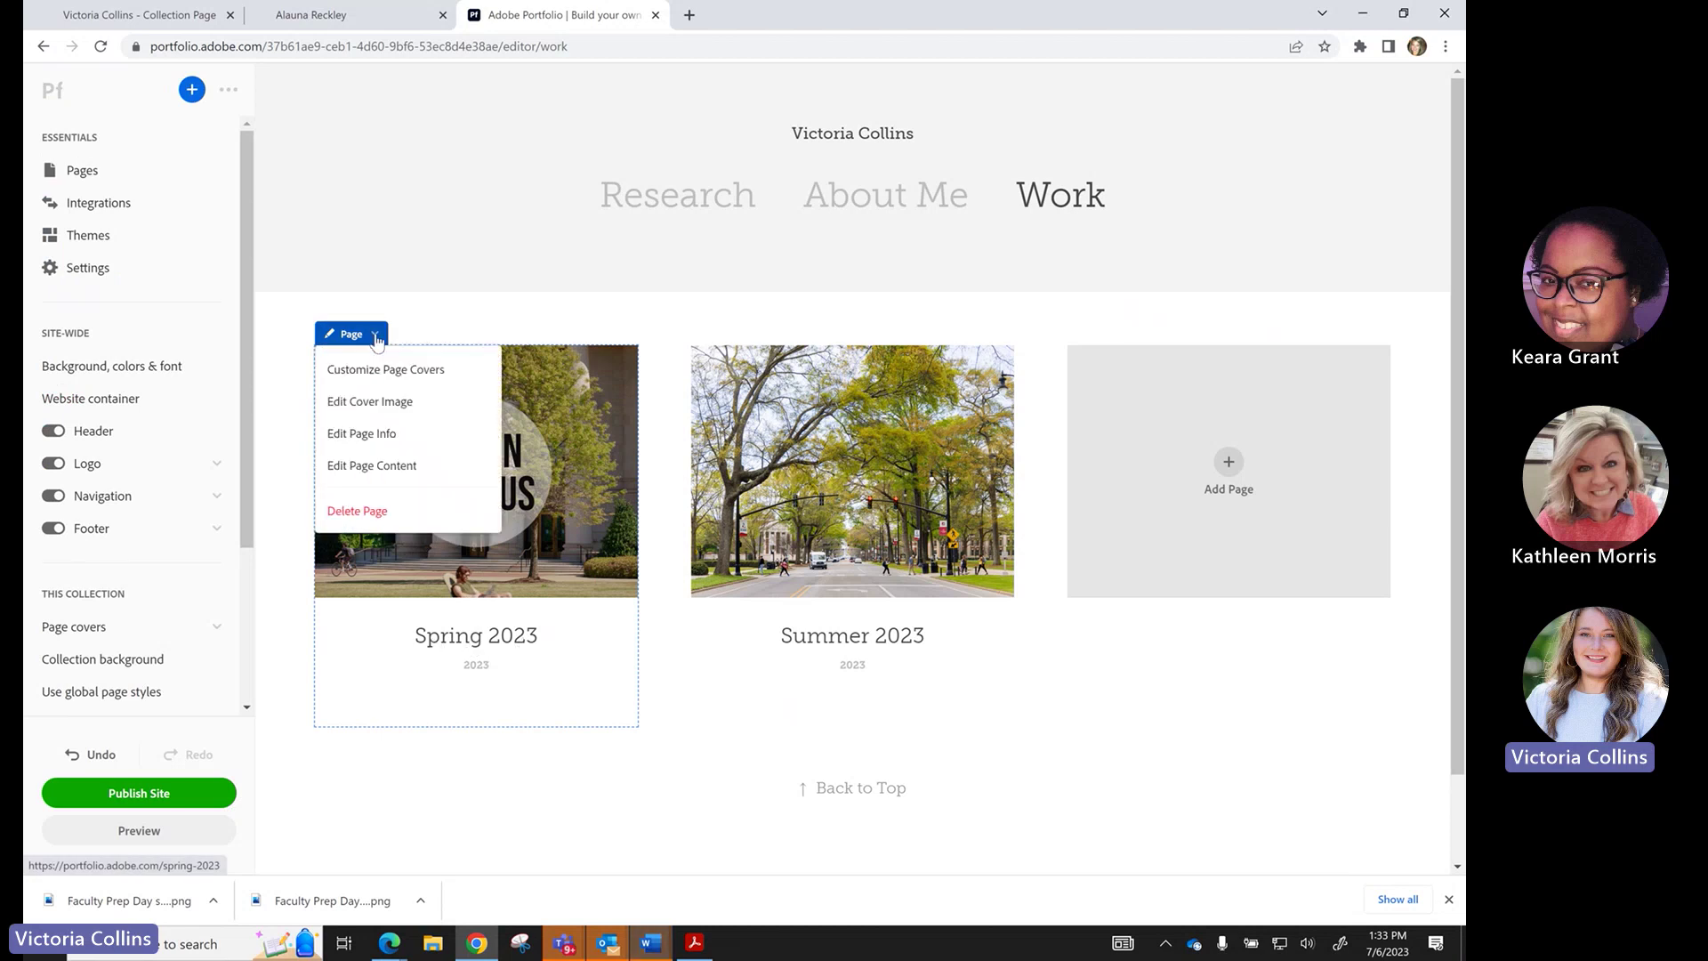
{"action": "left_click", "coordinate": [360, 435]}
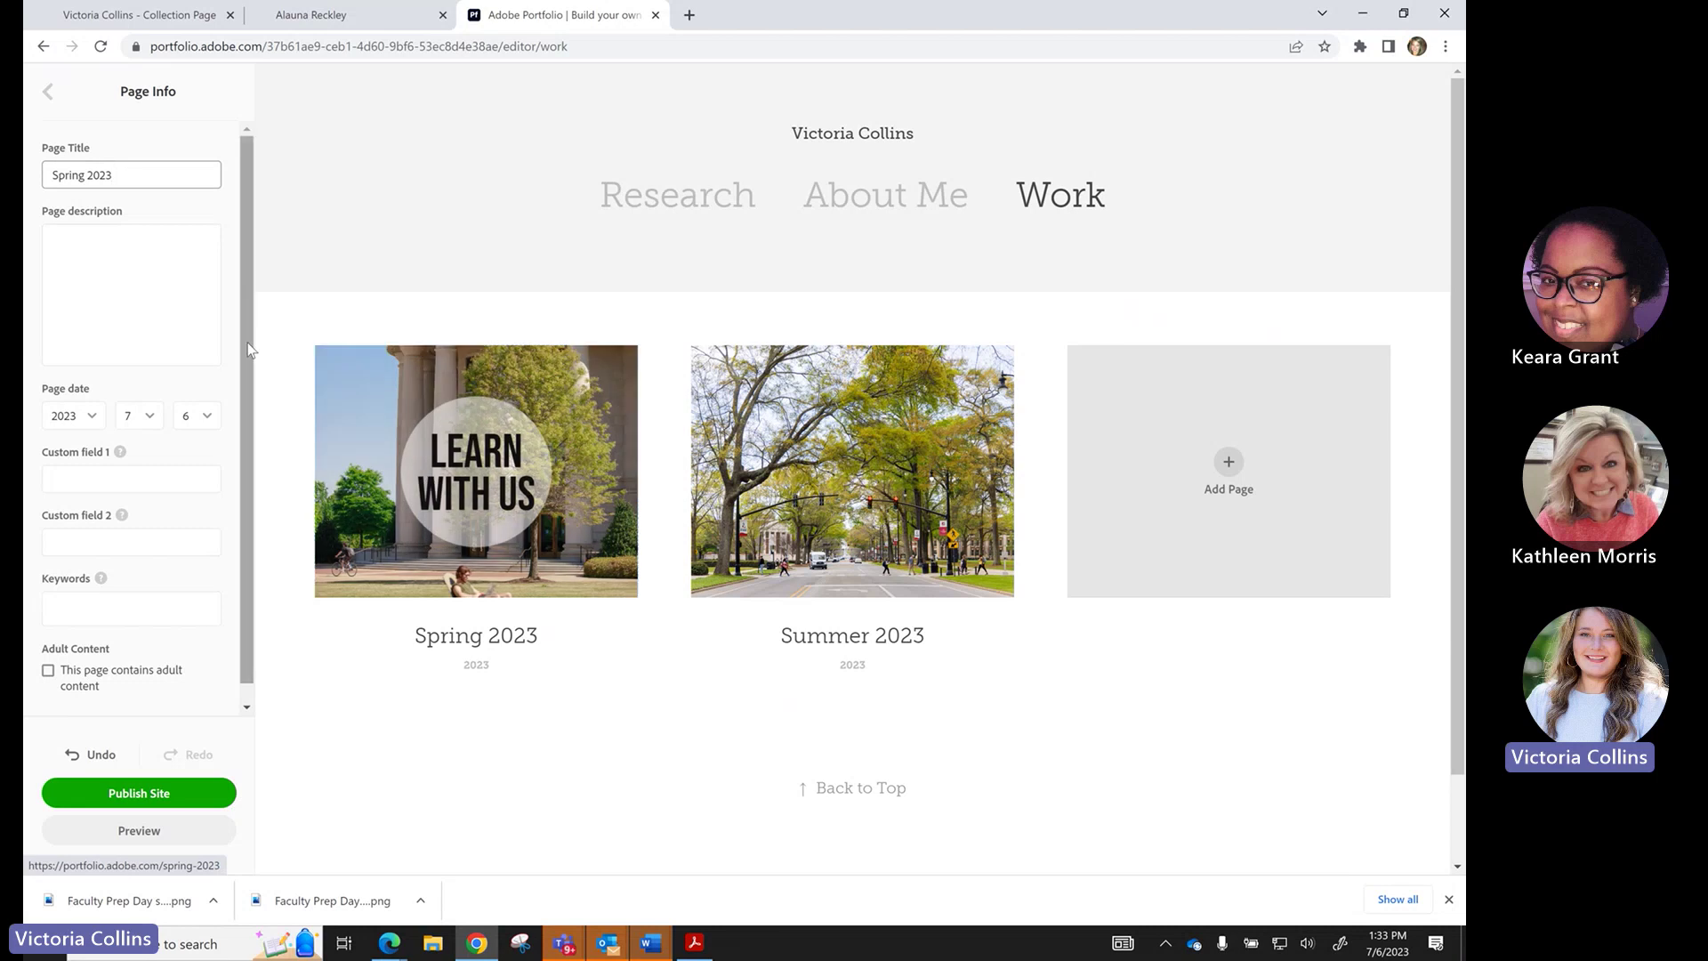
{"action": "left_click", "coordinate": [155, 286]}
{"action": "type", "text": "This"}
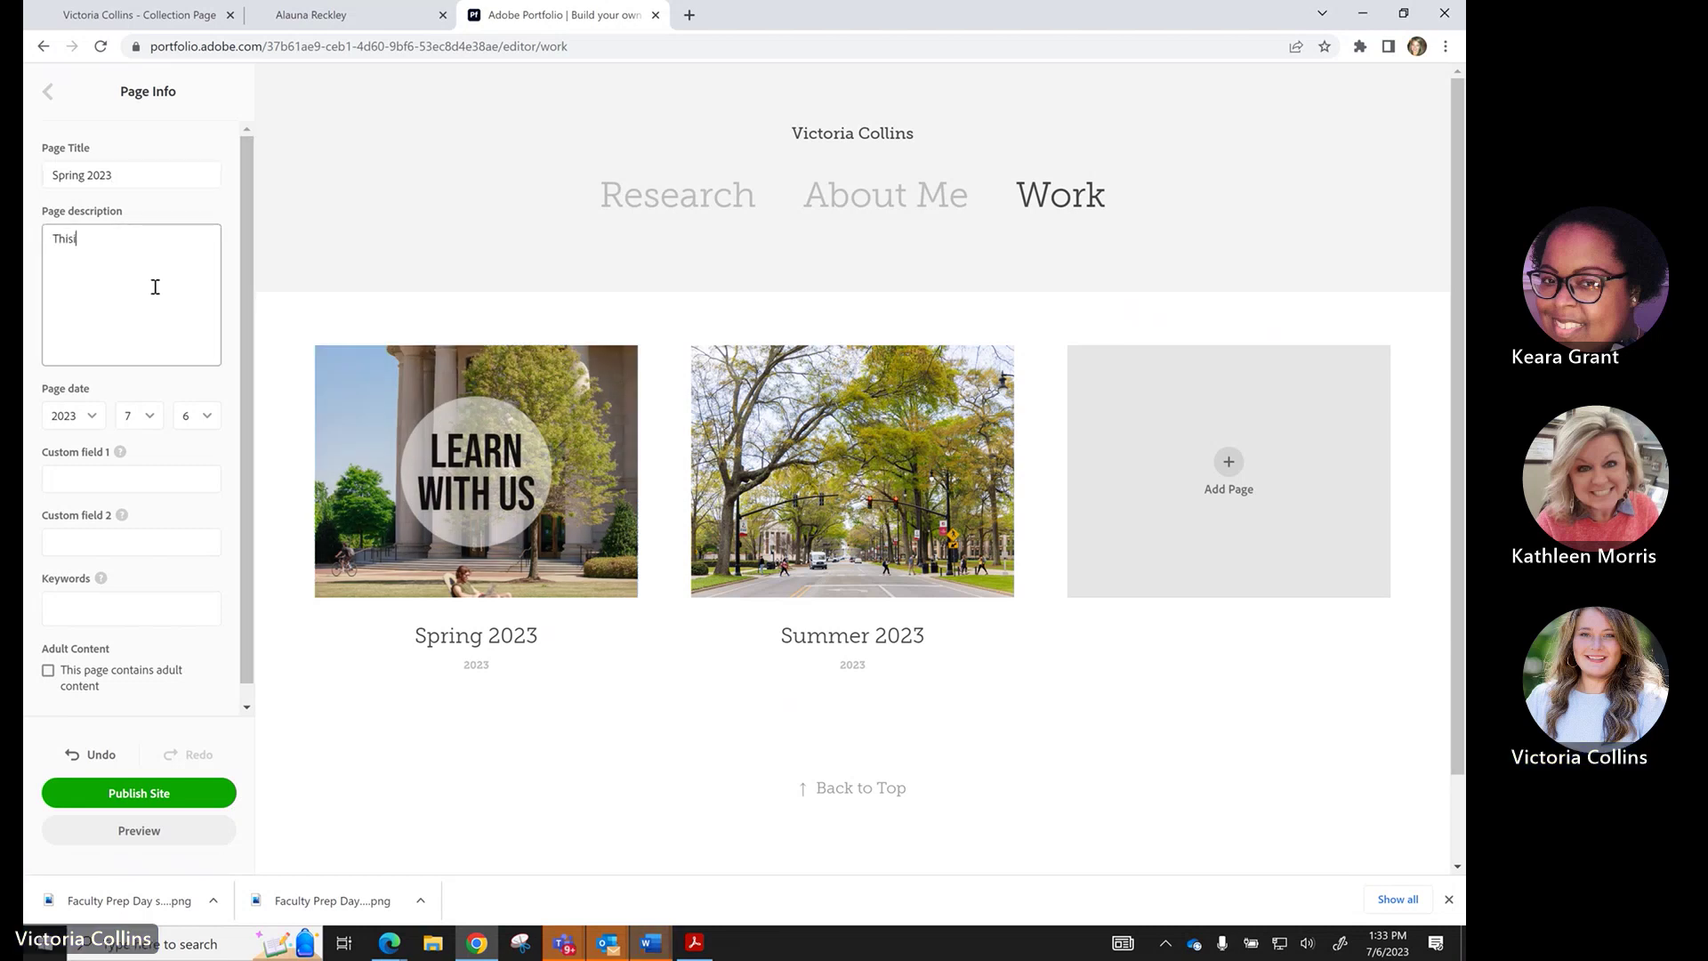
{"action": "type", "text": " is my work"}
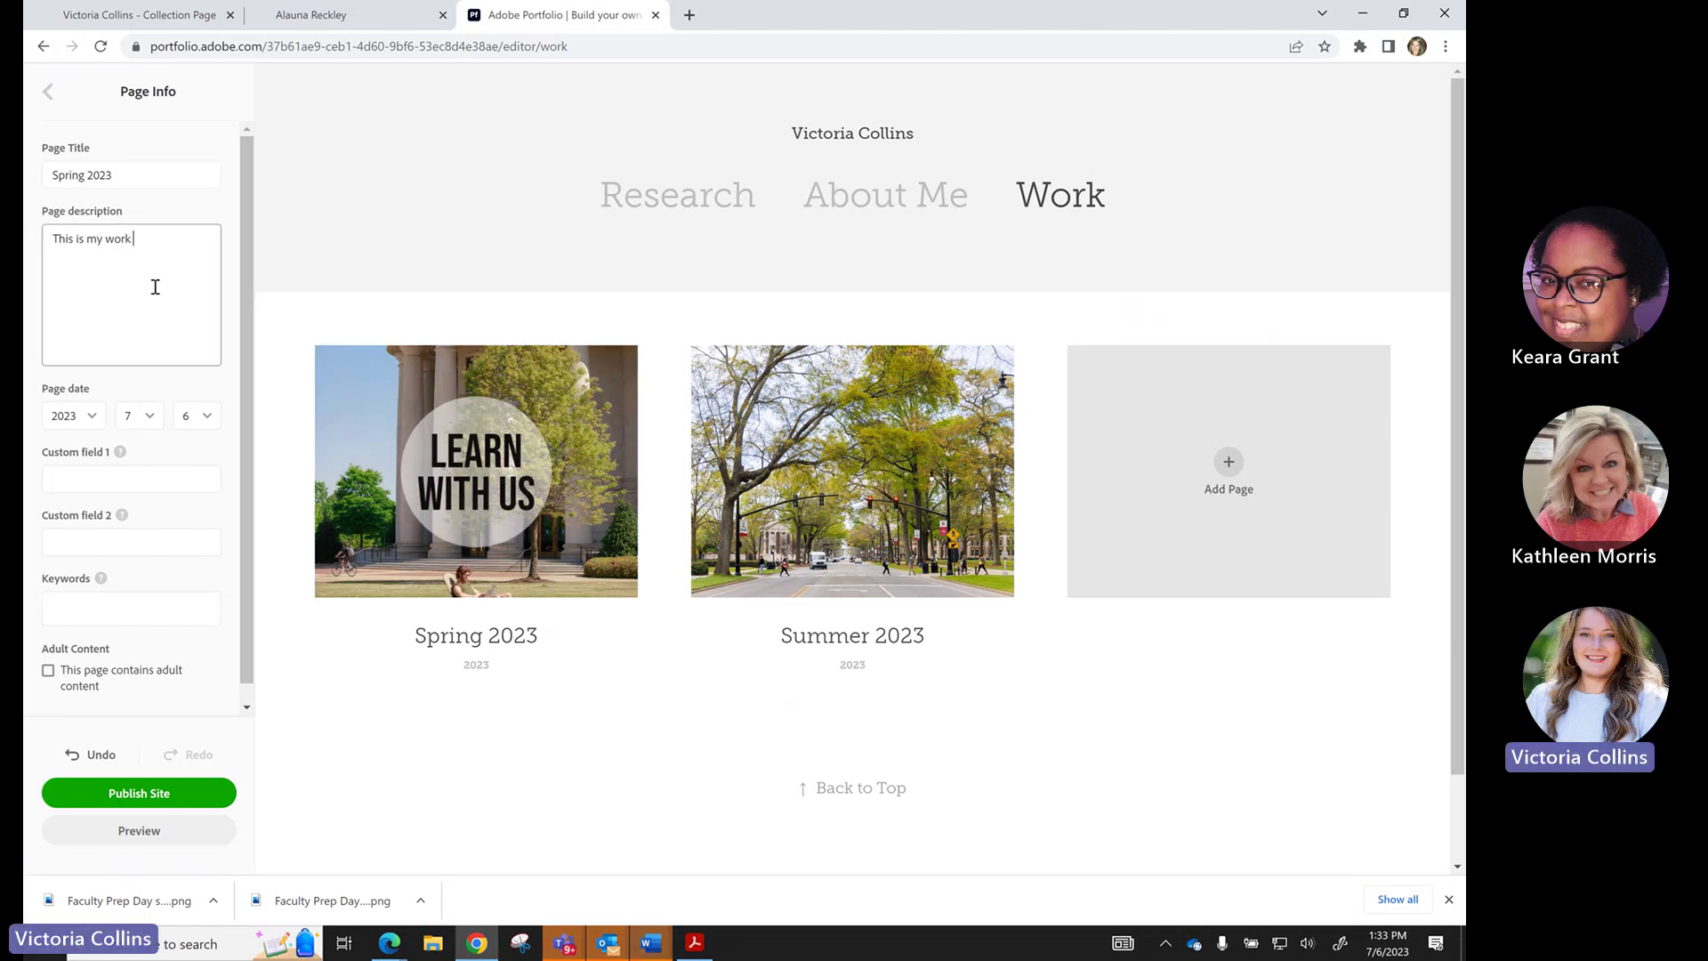
{"action": "left_click", "coordinate": [86, 482]}
{"action": "left_click", "coordinate": [74, 611]}
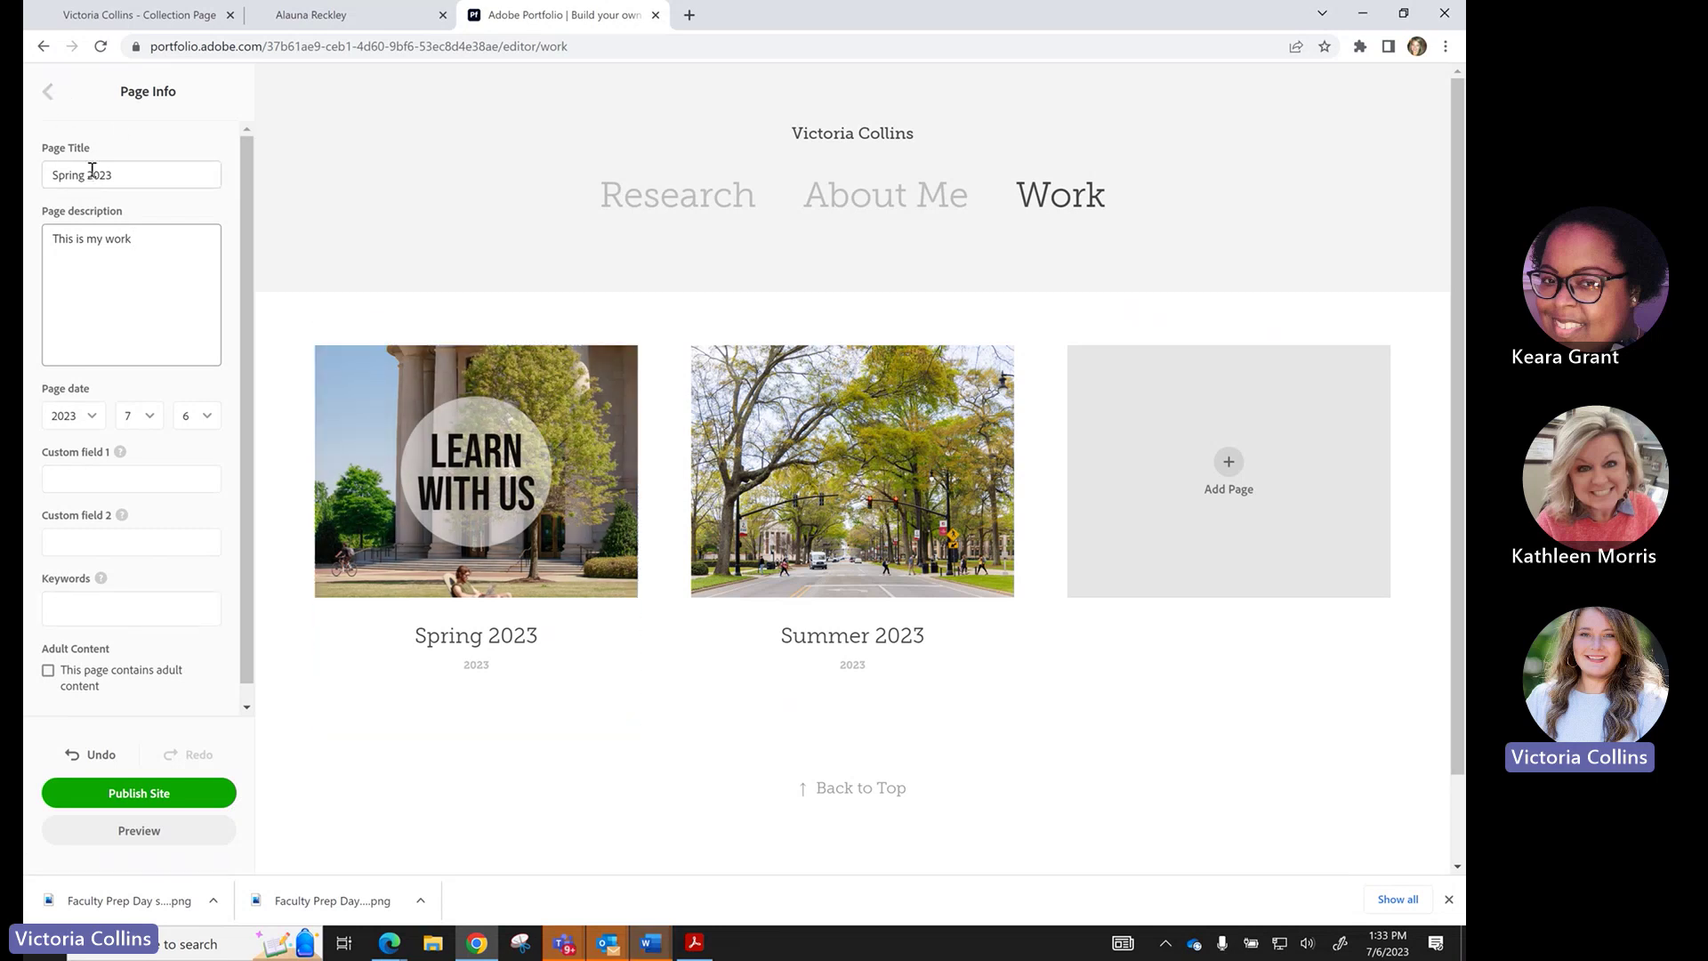
{"action": "left_click", "coordinate": [49, 92]}
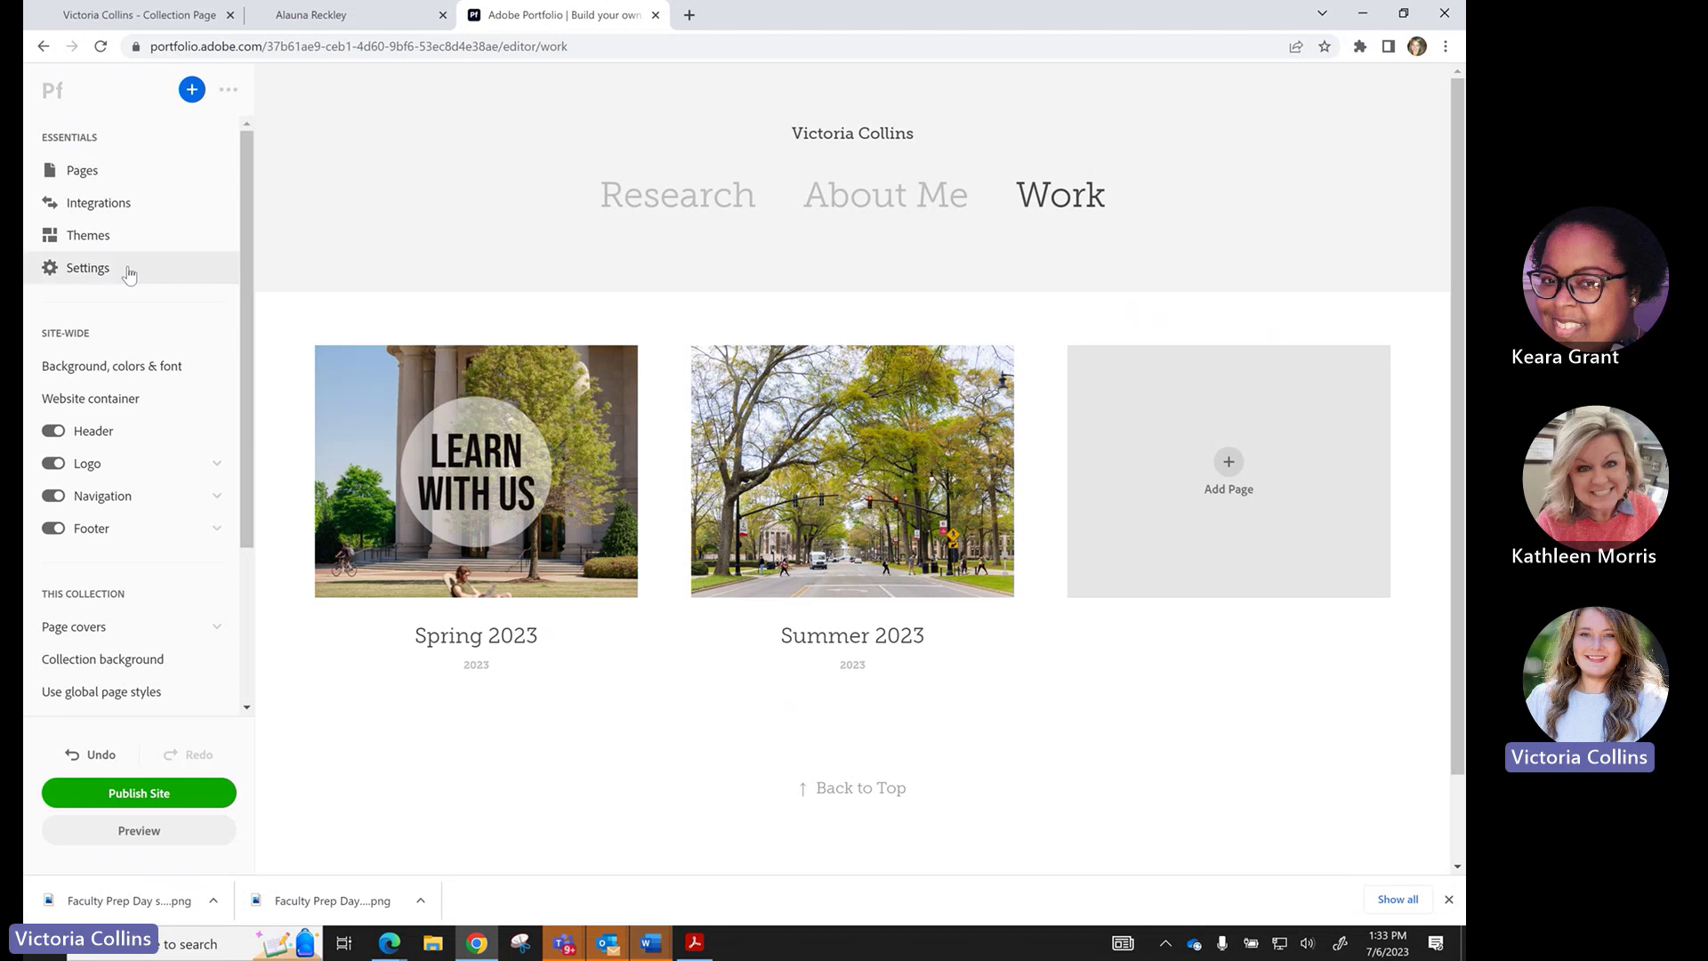
In the collection's Page covers settings, hide page dates and show page descriptions.
{"action": "scroll", "coordinate": [101, 498], "scroll_direction": "down", "scroll_amount": 2}
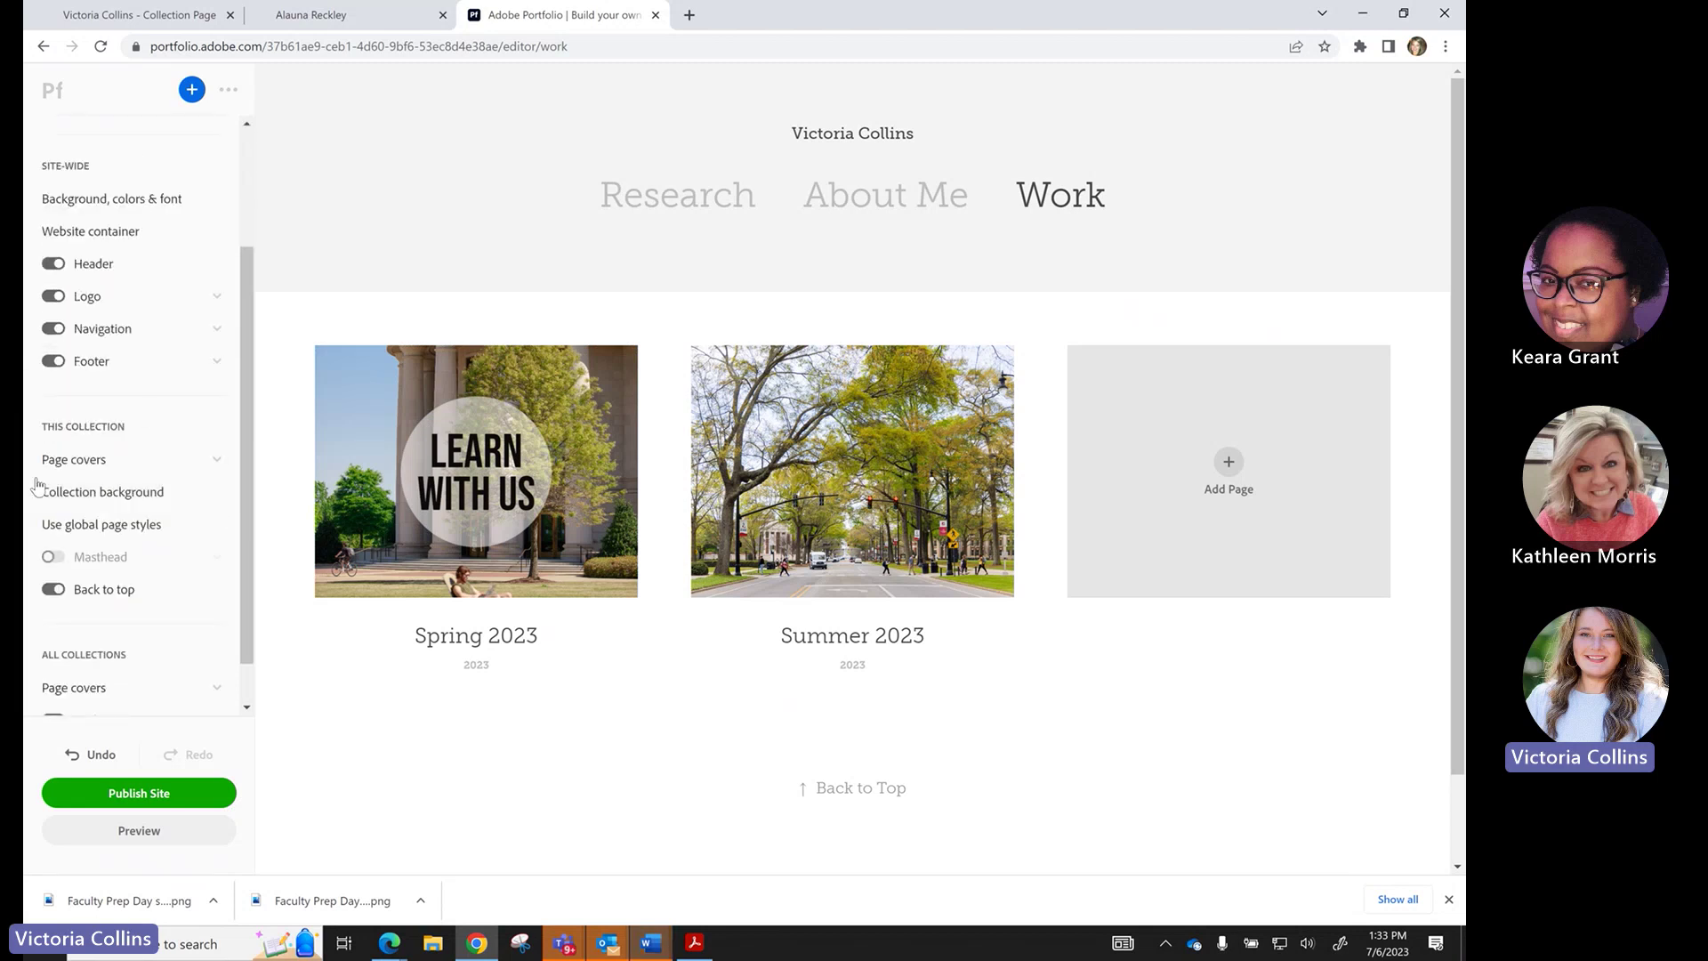
{"action": "scroll", "coordinate": [213, 476], "scroll_direction": "down", "scroll_amount": 1}
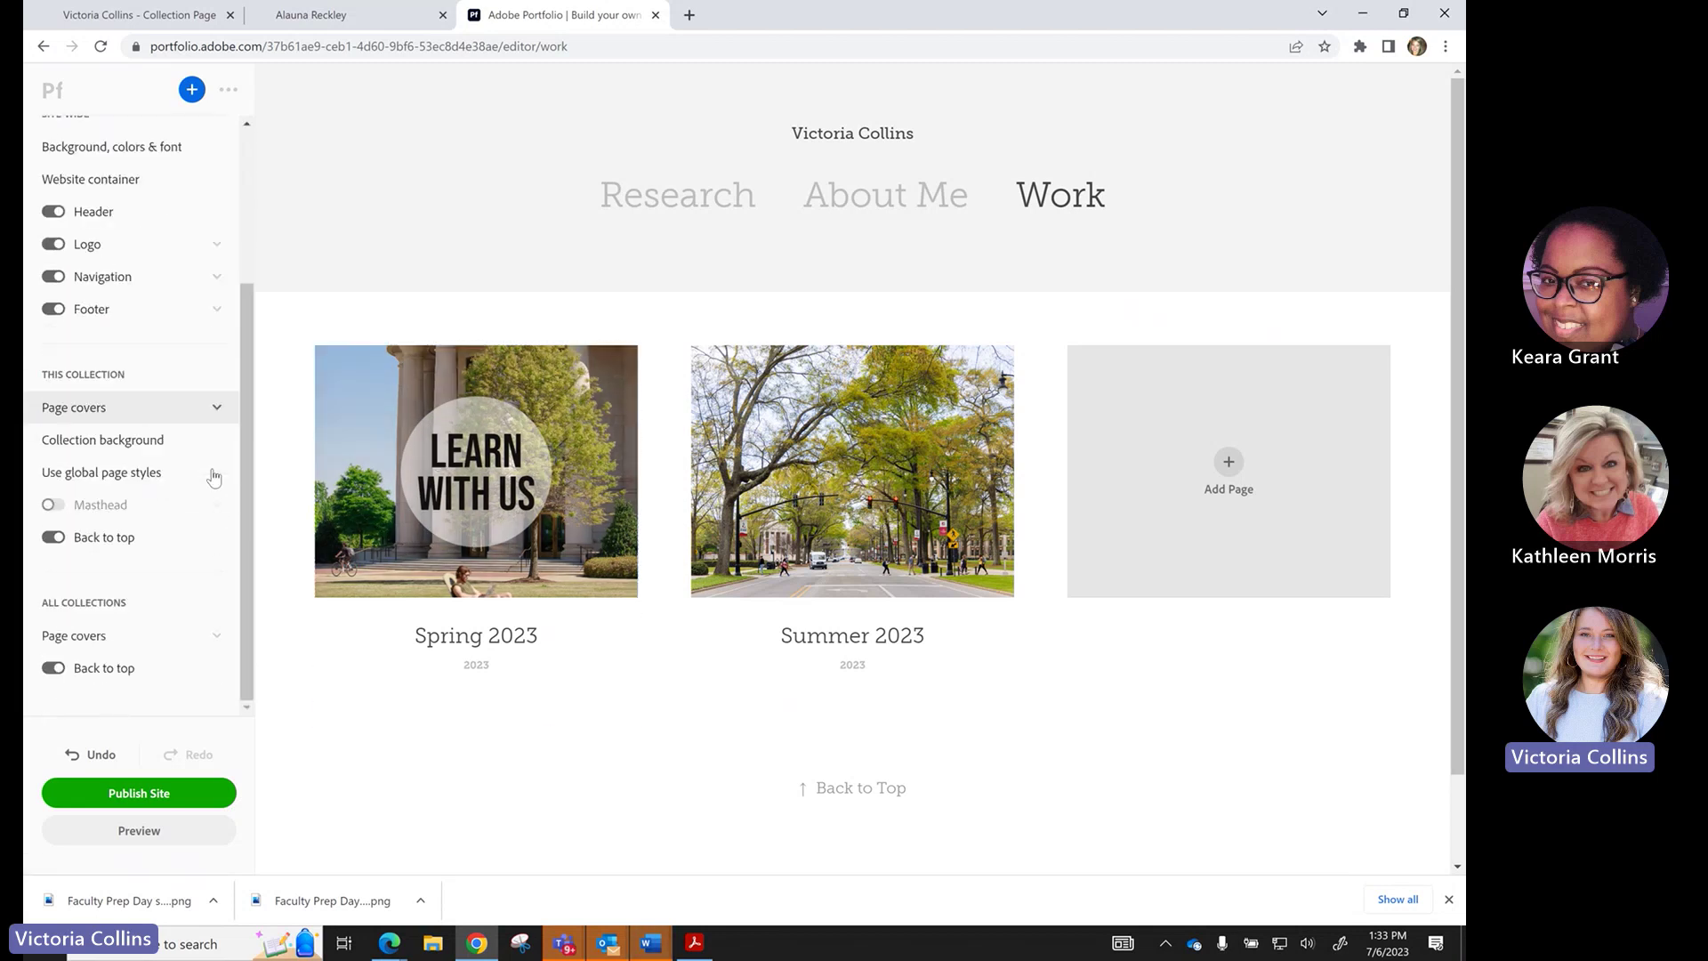
{"action": "left_click", "coordinate": [113, 411]}
{"action": "scroll", "coordinate": [89, 498], "scroll_direction": "down", "scroll_amount": 2}
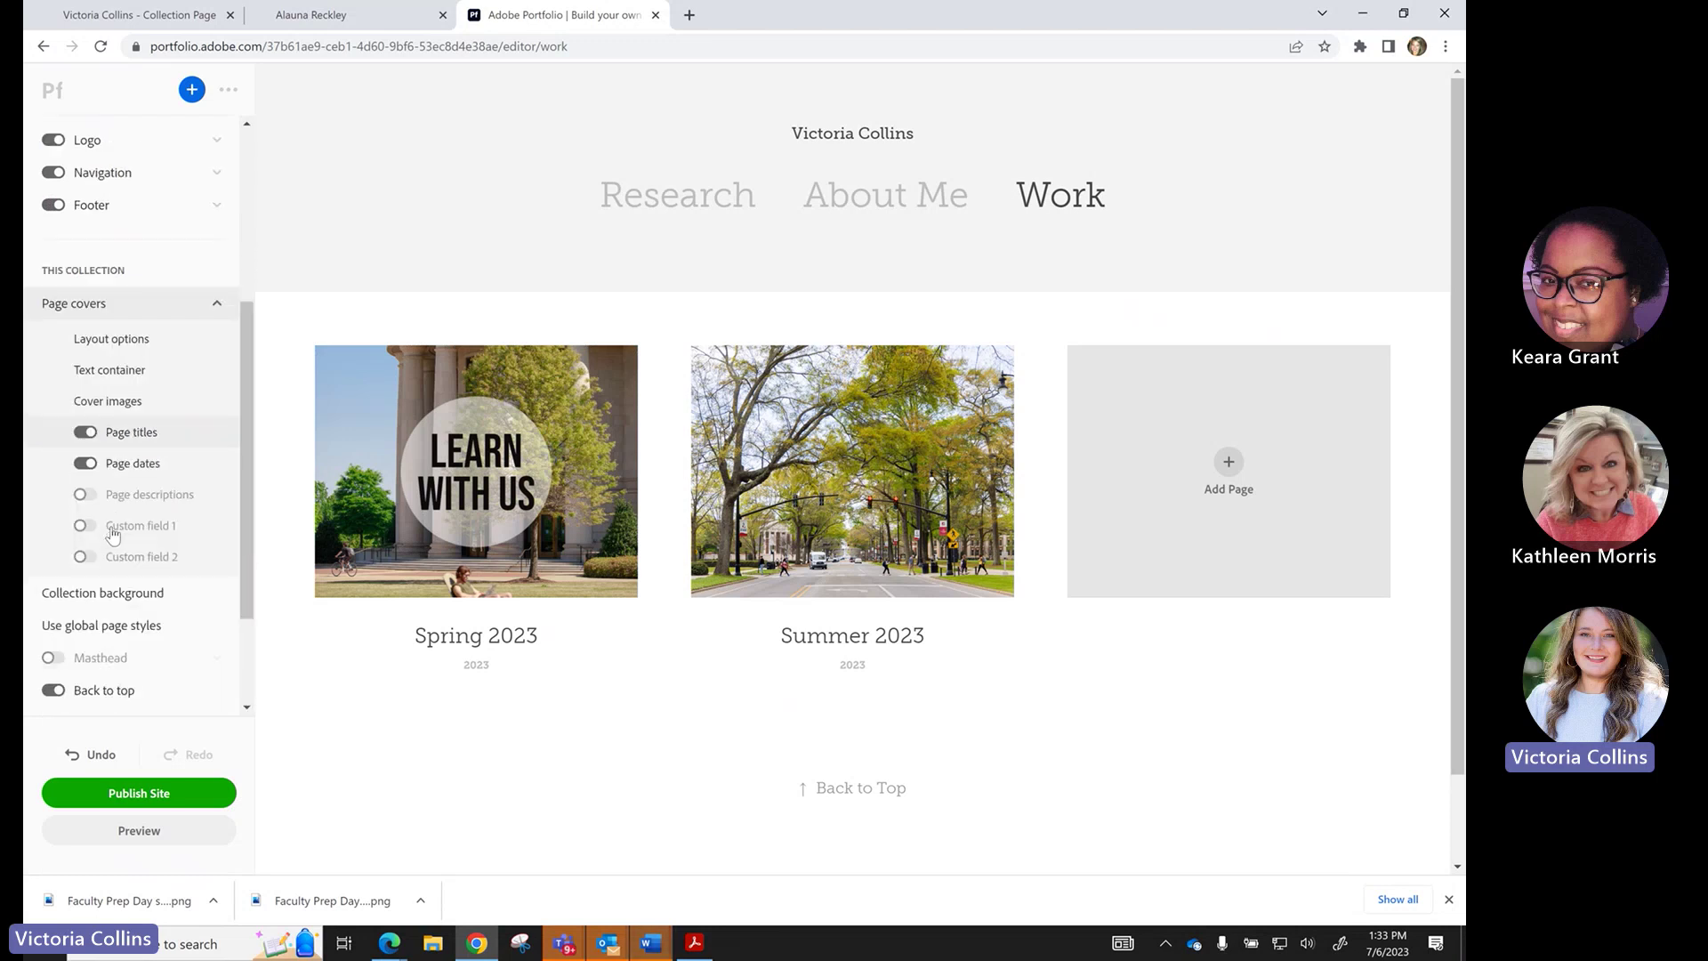
{"action": "left_click", "coordinate": [82, 464]}
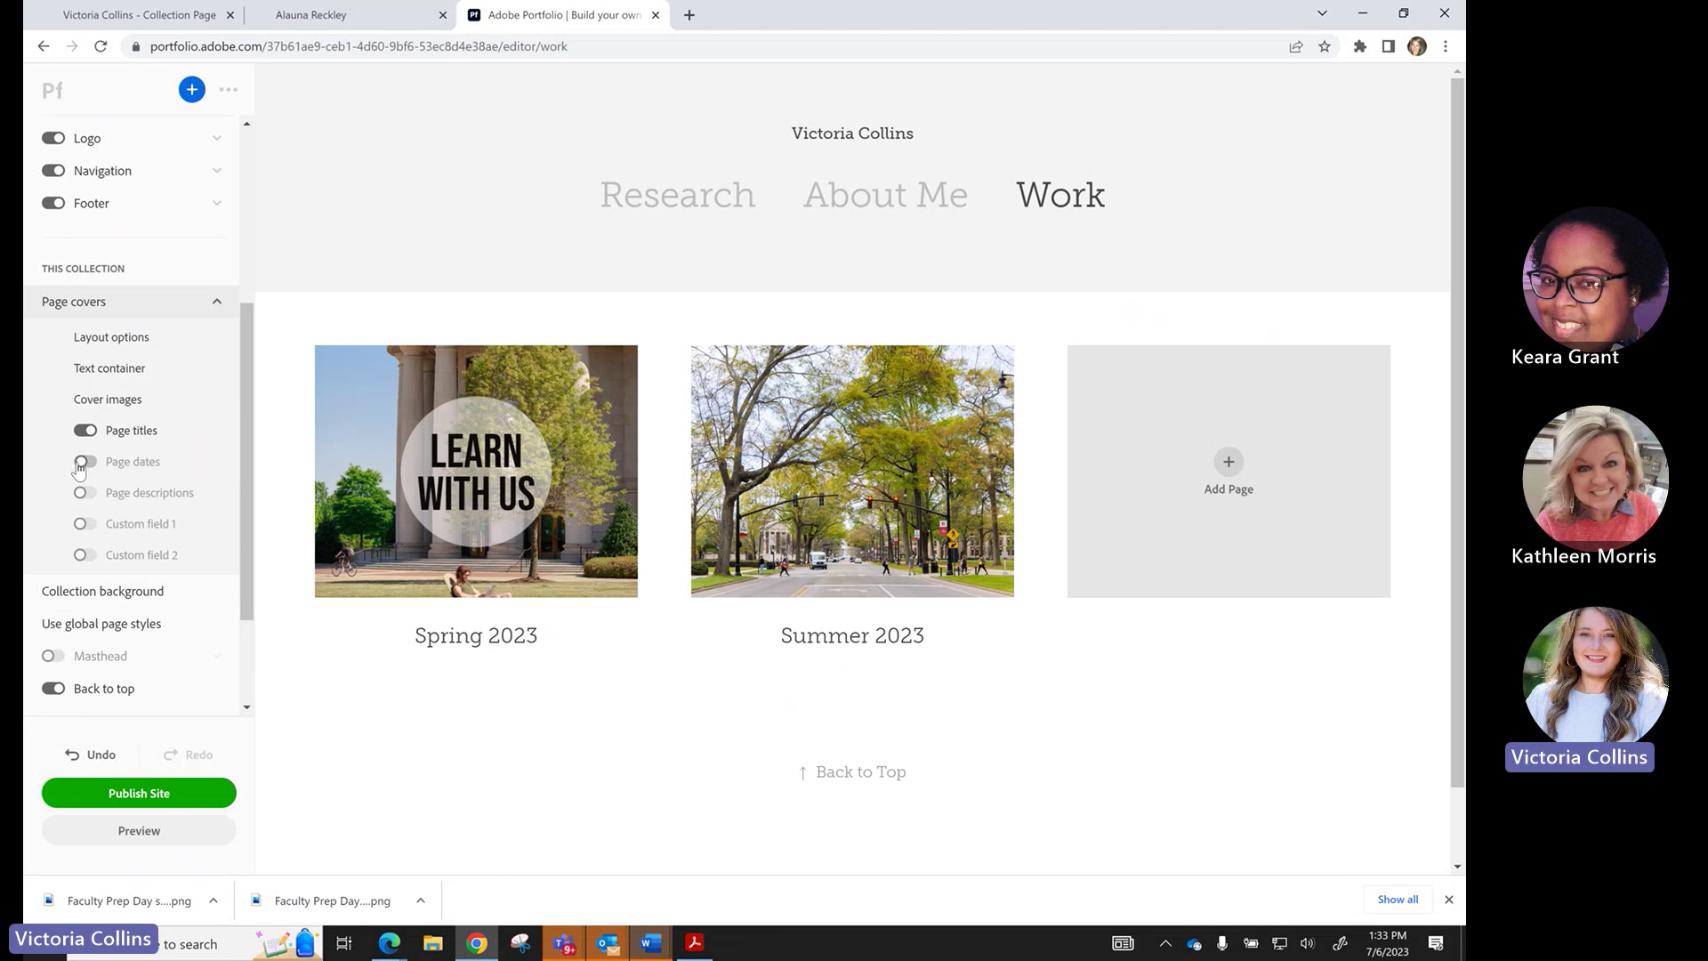
{"action": "left_click", "coordinate": [87, 495]}
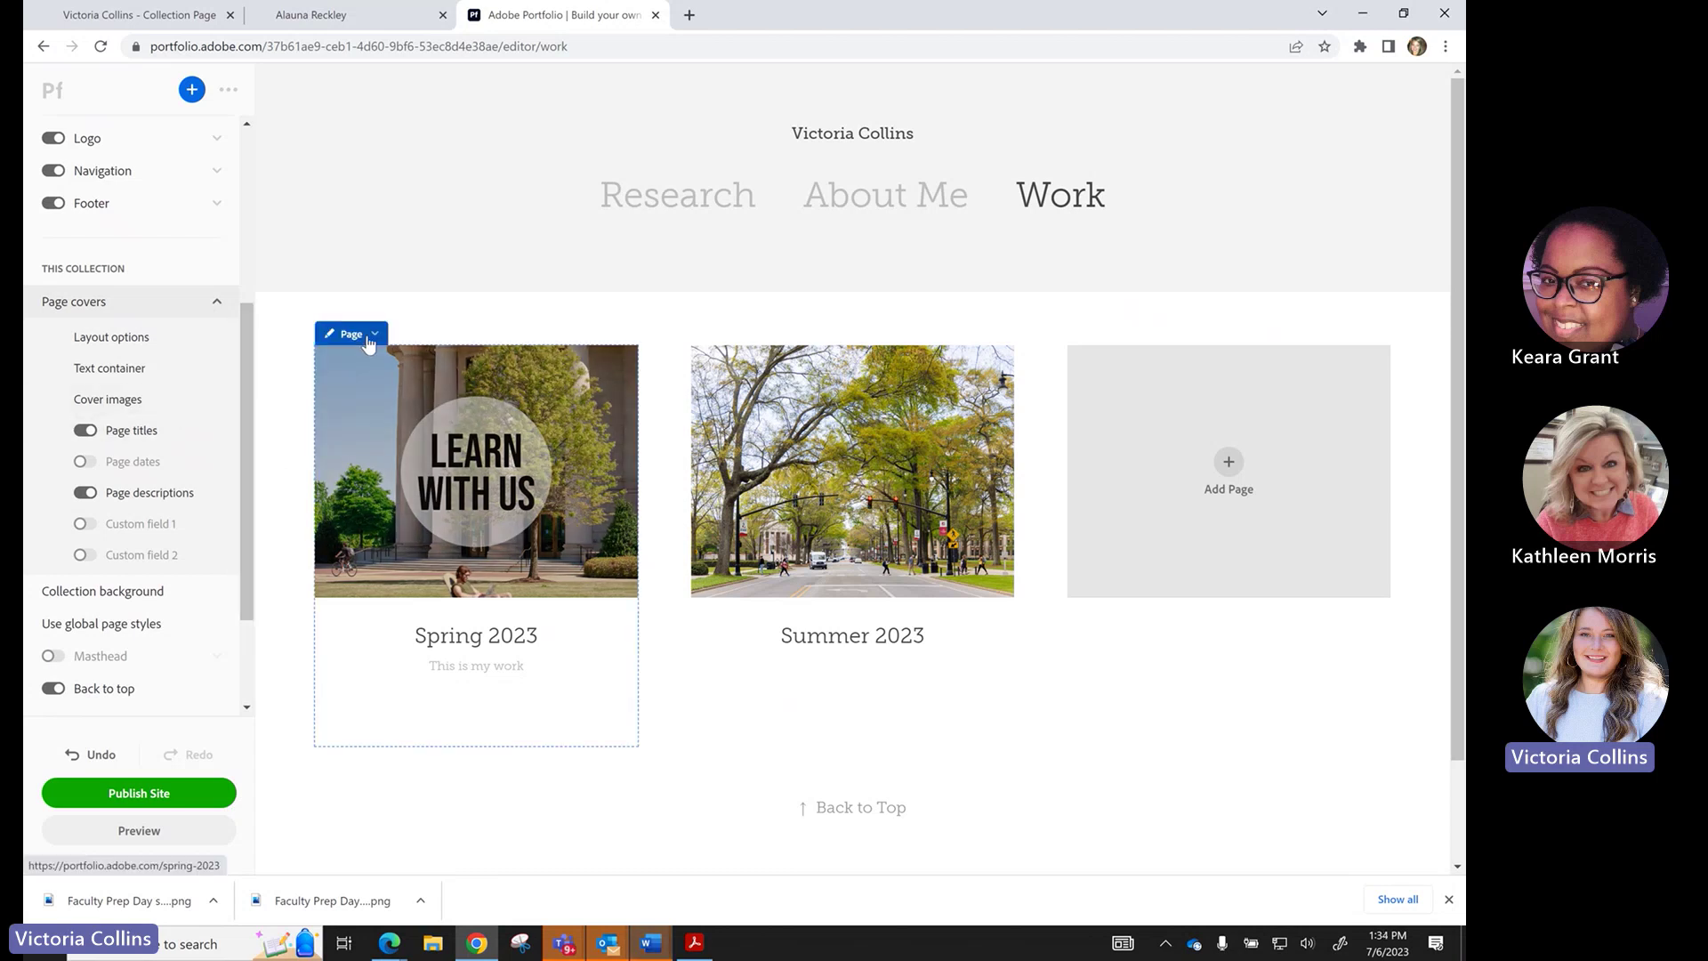
{"action": "left_click", "coordinate": [357, 335]}
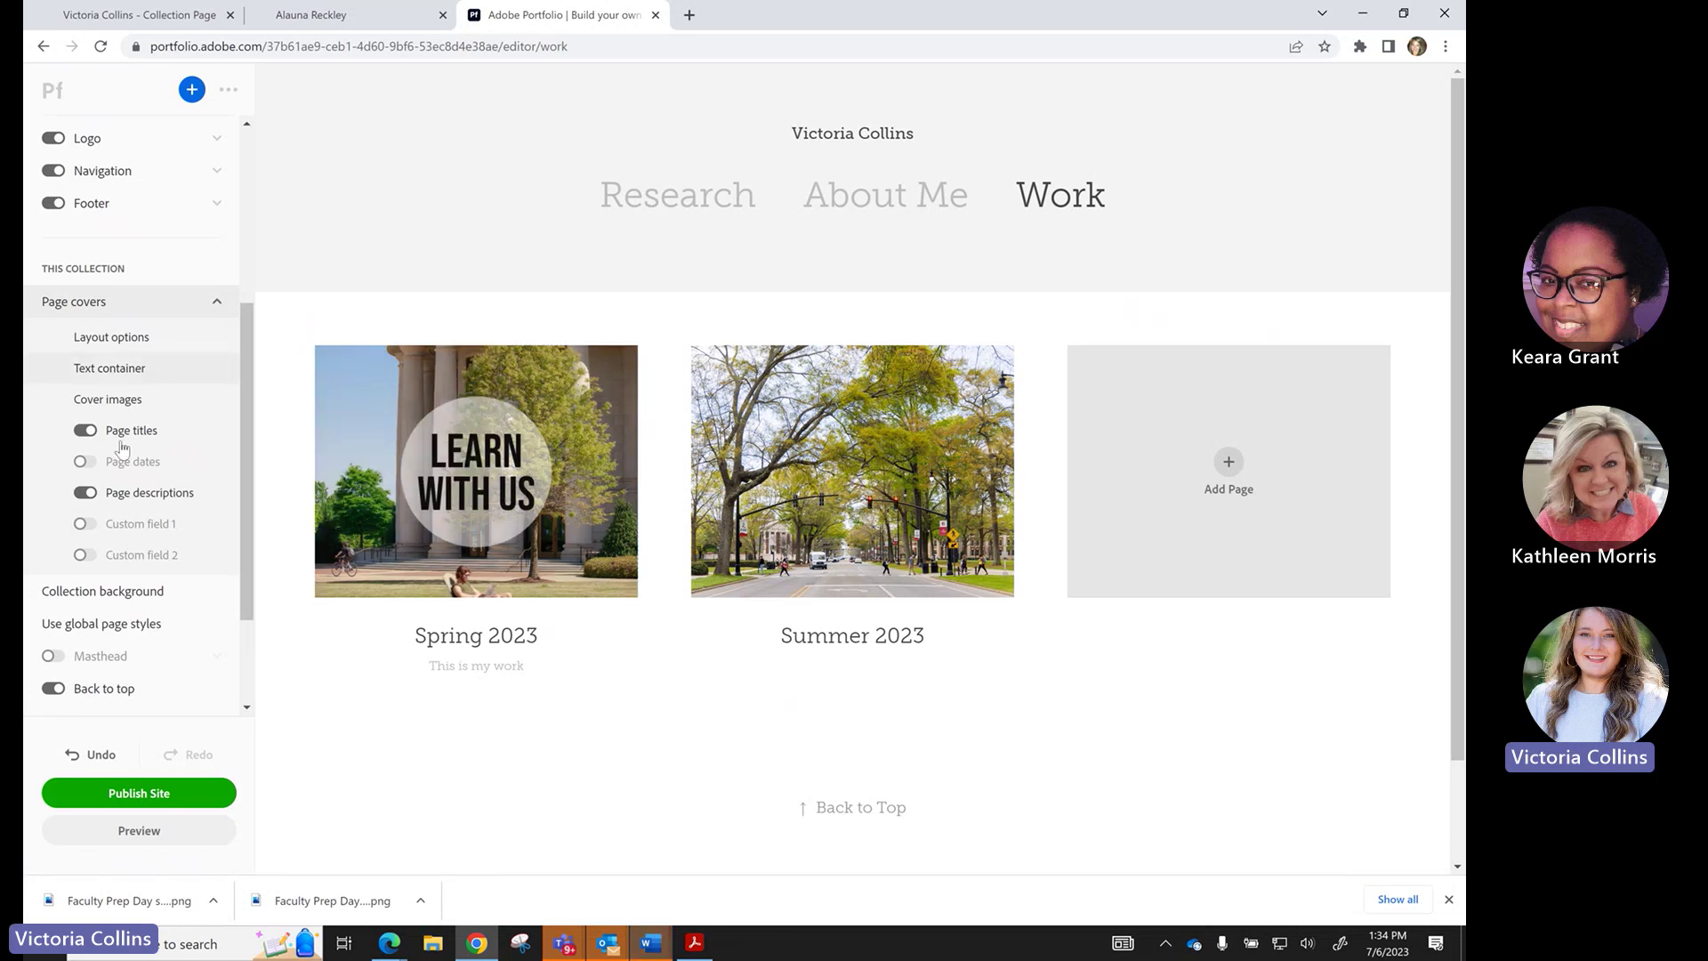
{"action": "scroll", "coordinate": [355, 617], "scroll_direction": "down", "scroll_amount": 1}
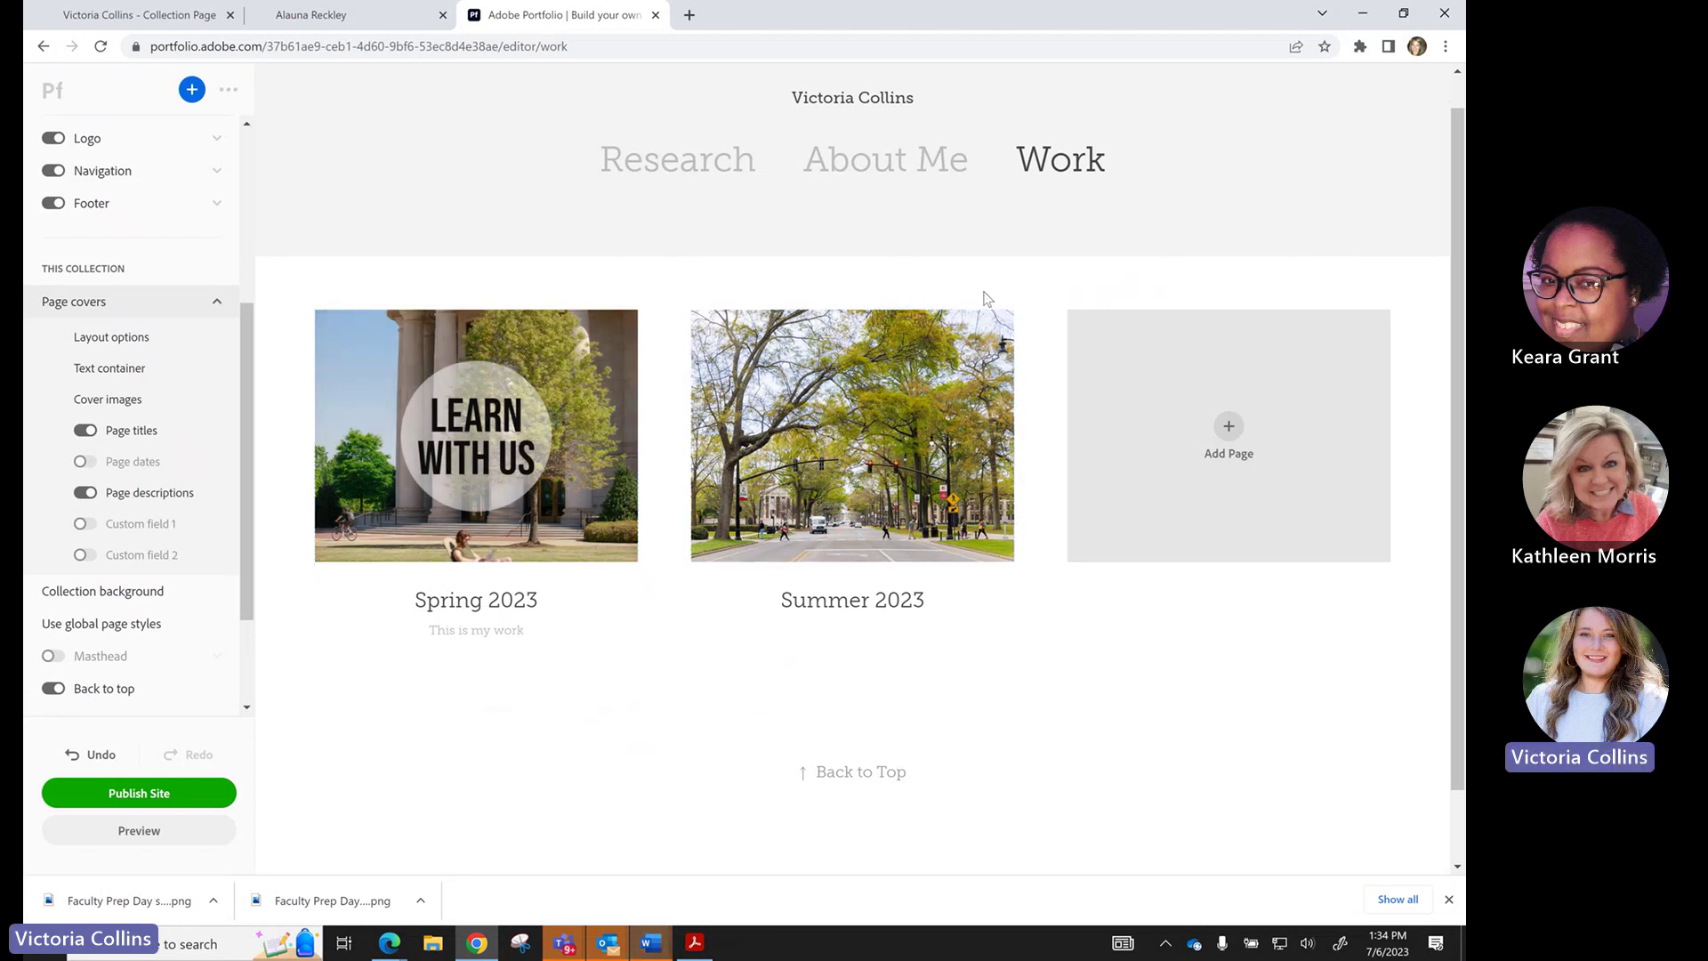
{"action": "scroll", "coordinate": [890, 258], "scroll_direction": "up", "scroll_amount": 1}
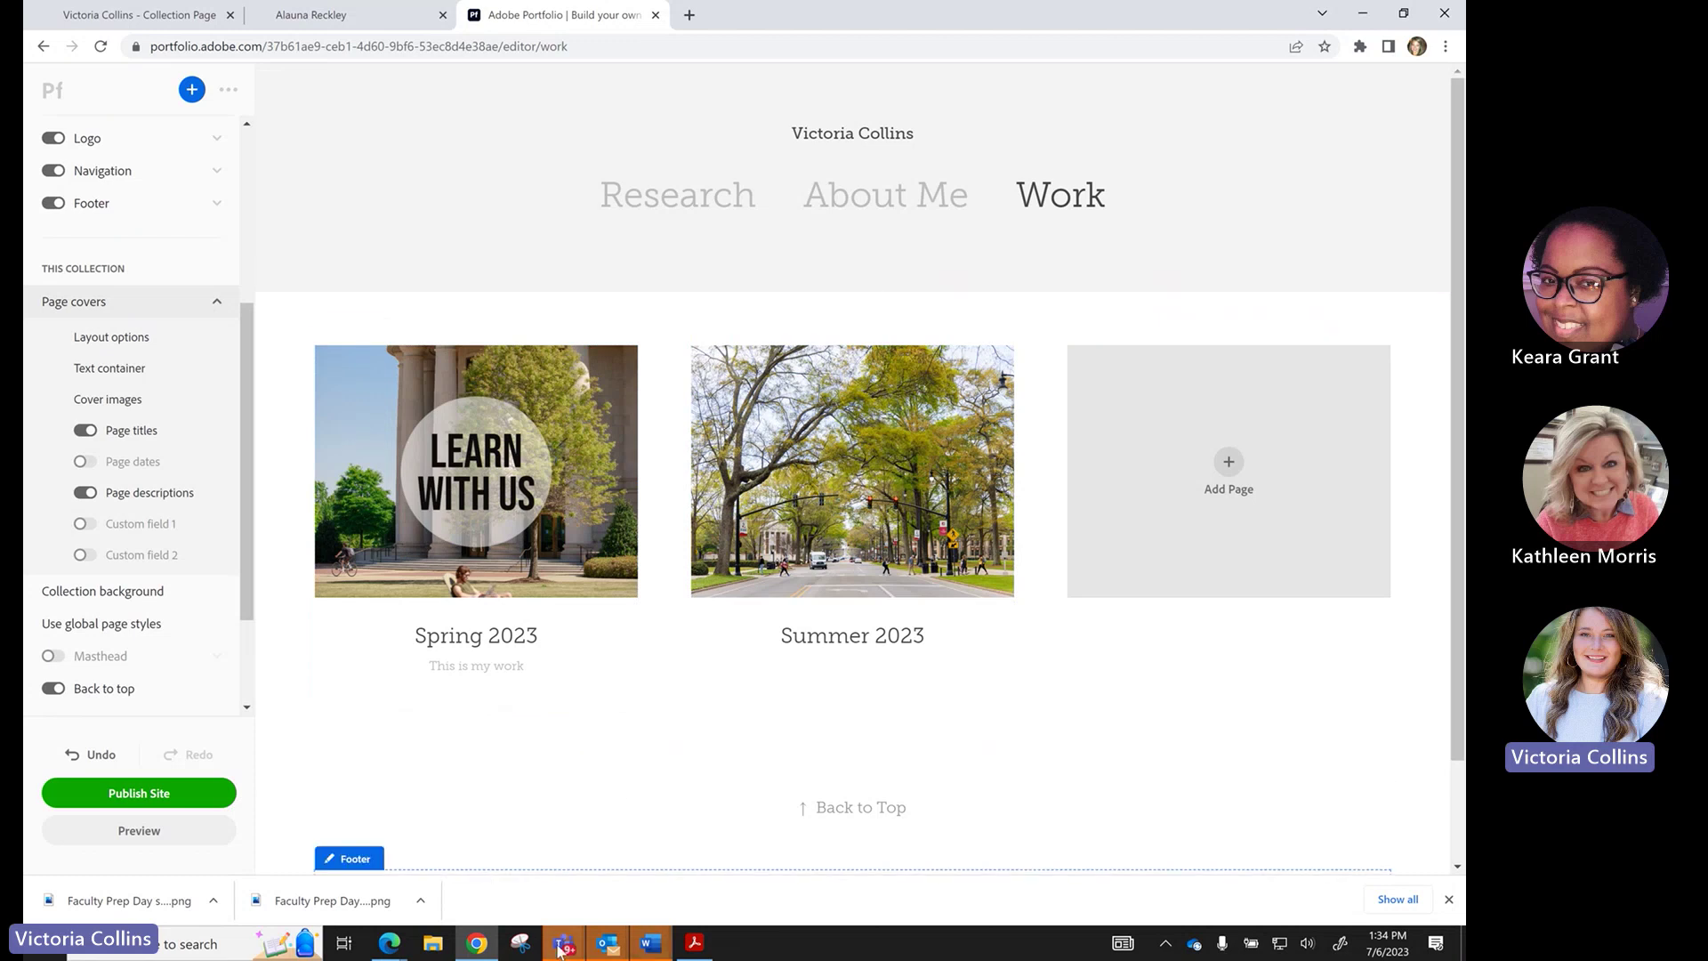
{"action": "mouse_move", "coordinate": [560, 948]}
{"action": "left_click", "coordinate": [757, 827]}
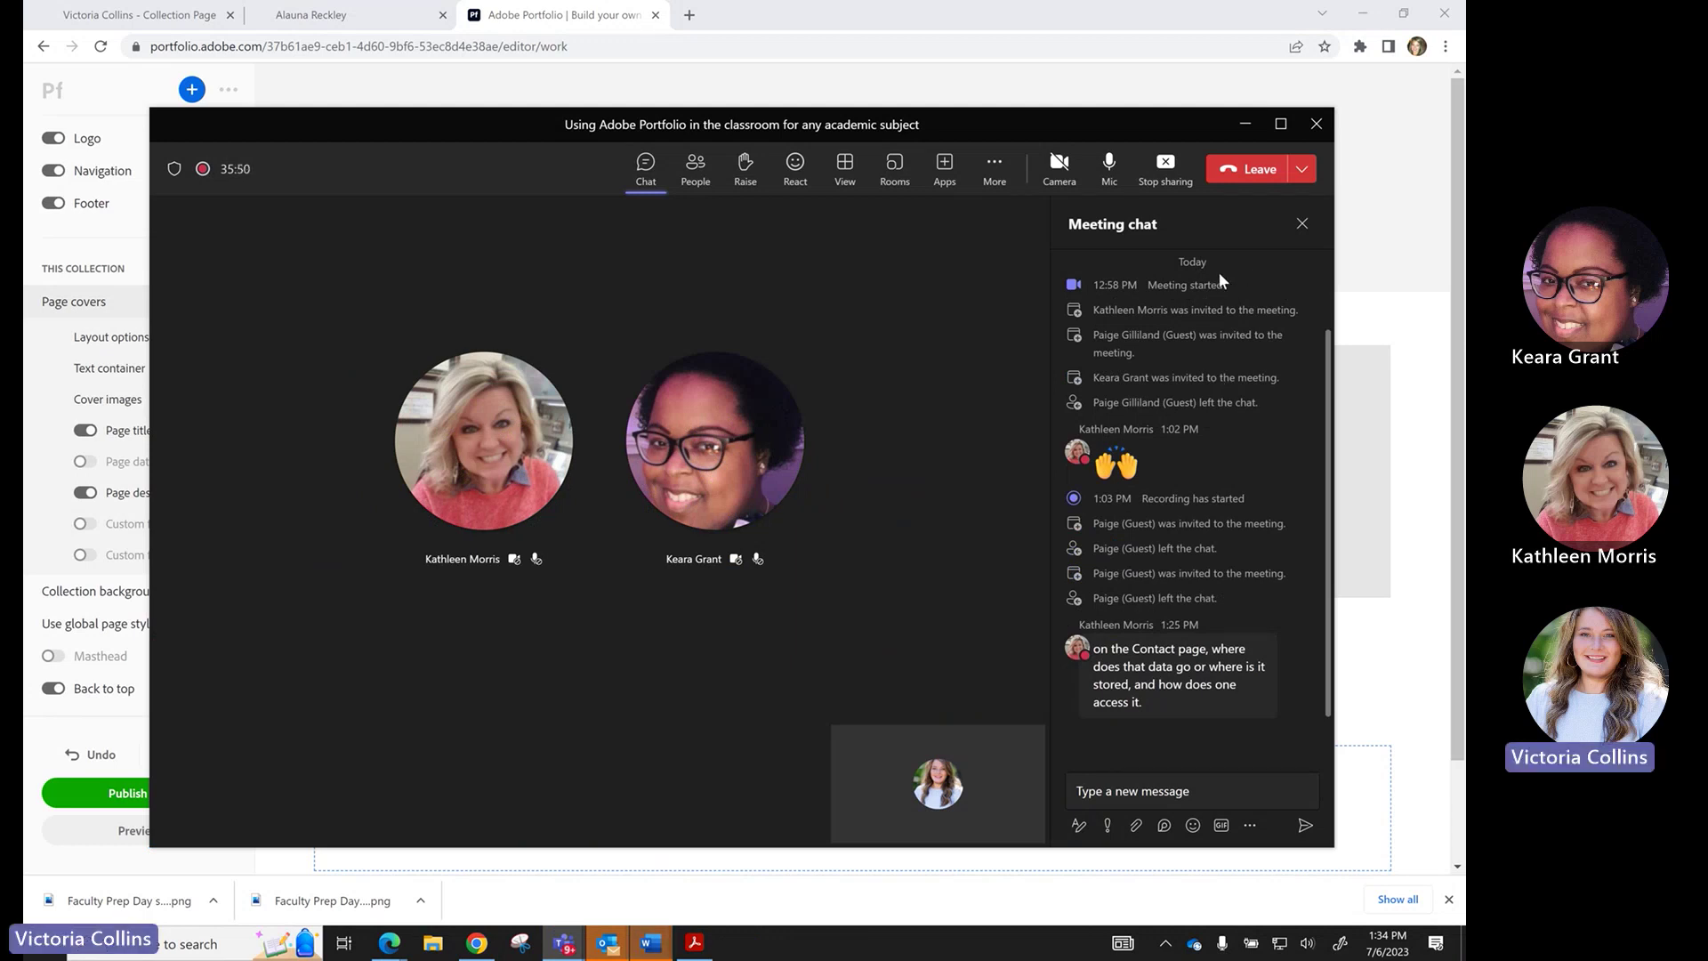
{"action": "left_click", "coordinate": [1244, 124]}
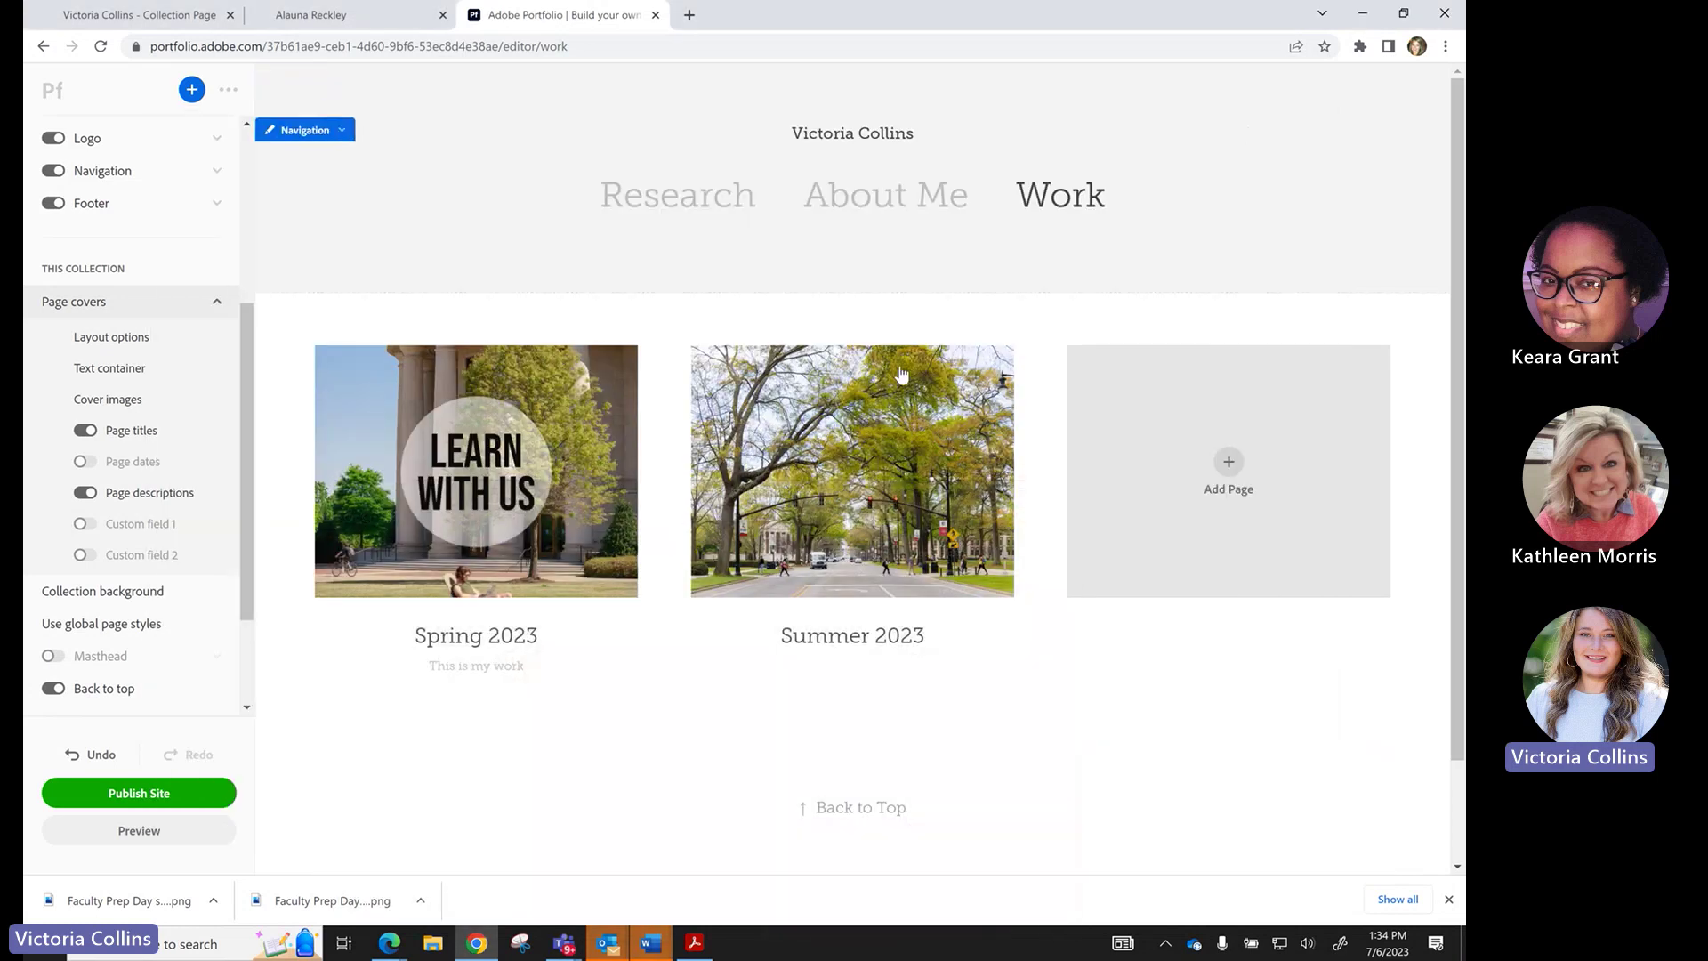
On the About Me page, customize the contact form and find the submission recipient email.
{"action": "left_click", "coordinate": [868, 201]}
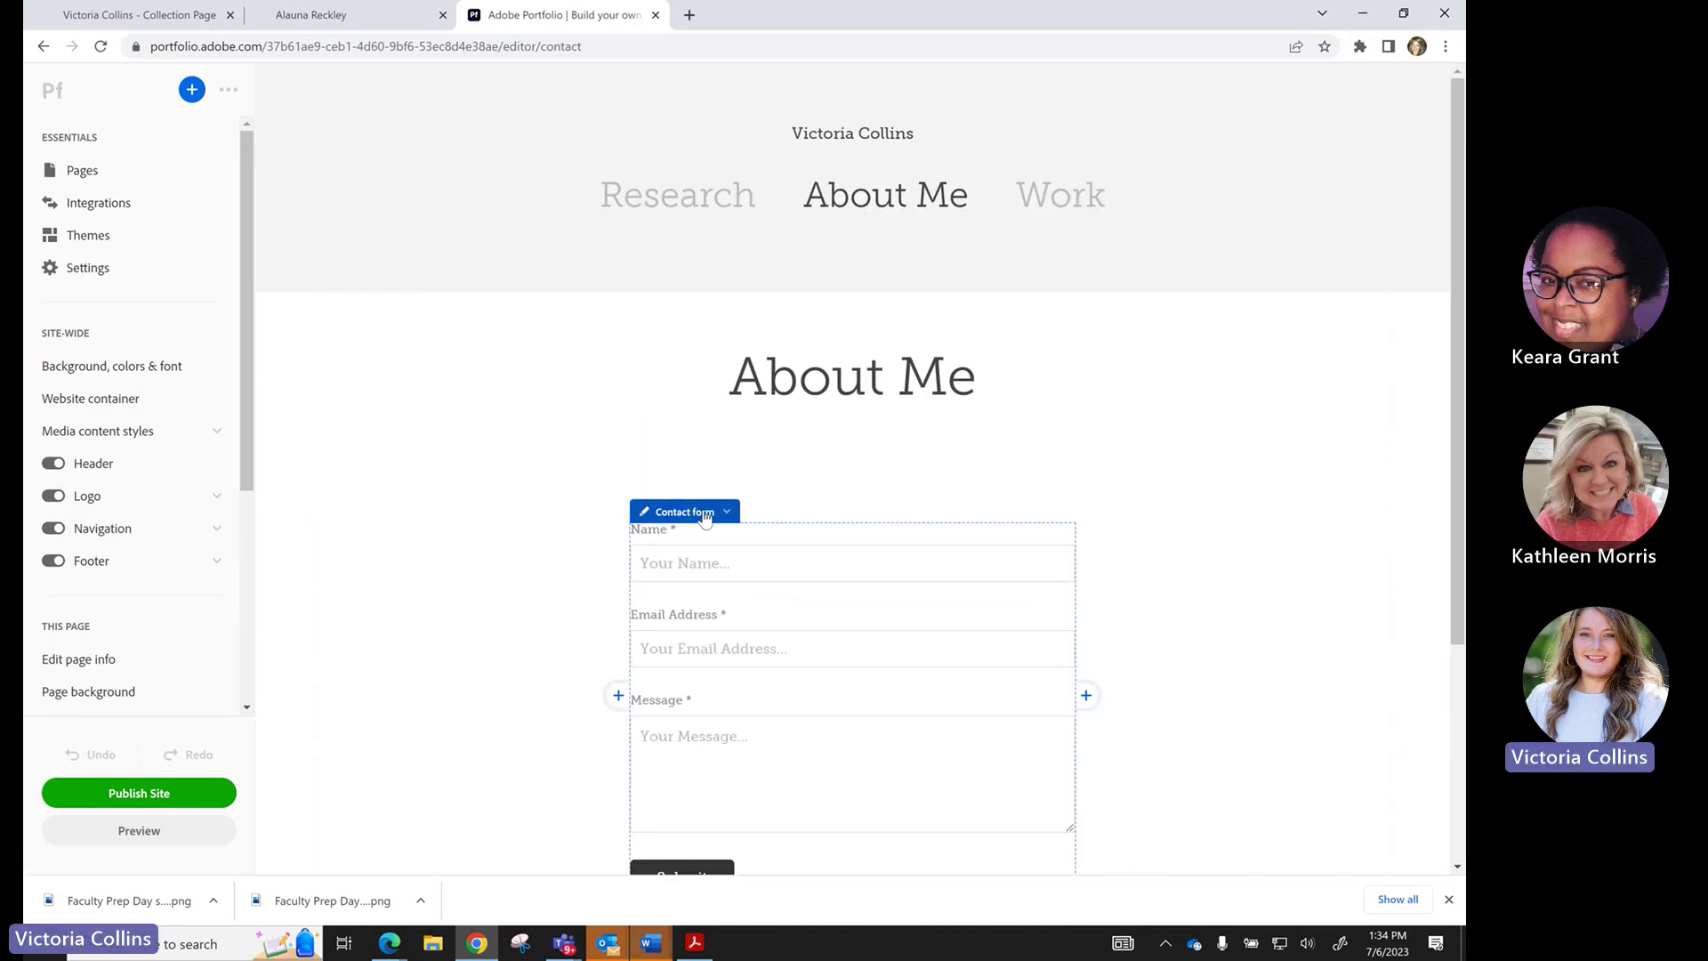
{"action": "left_click", "coordinate": [704, 513]}
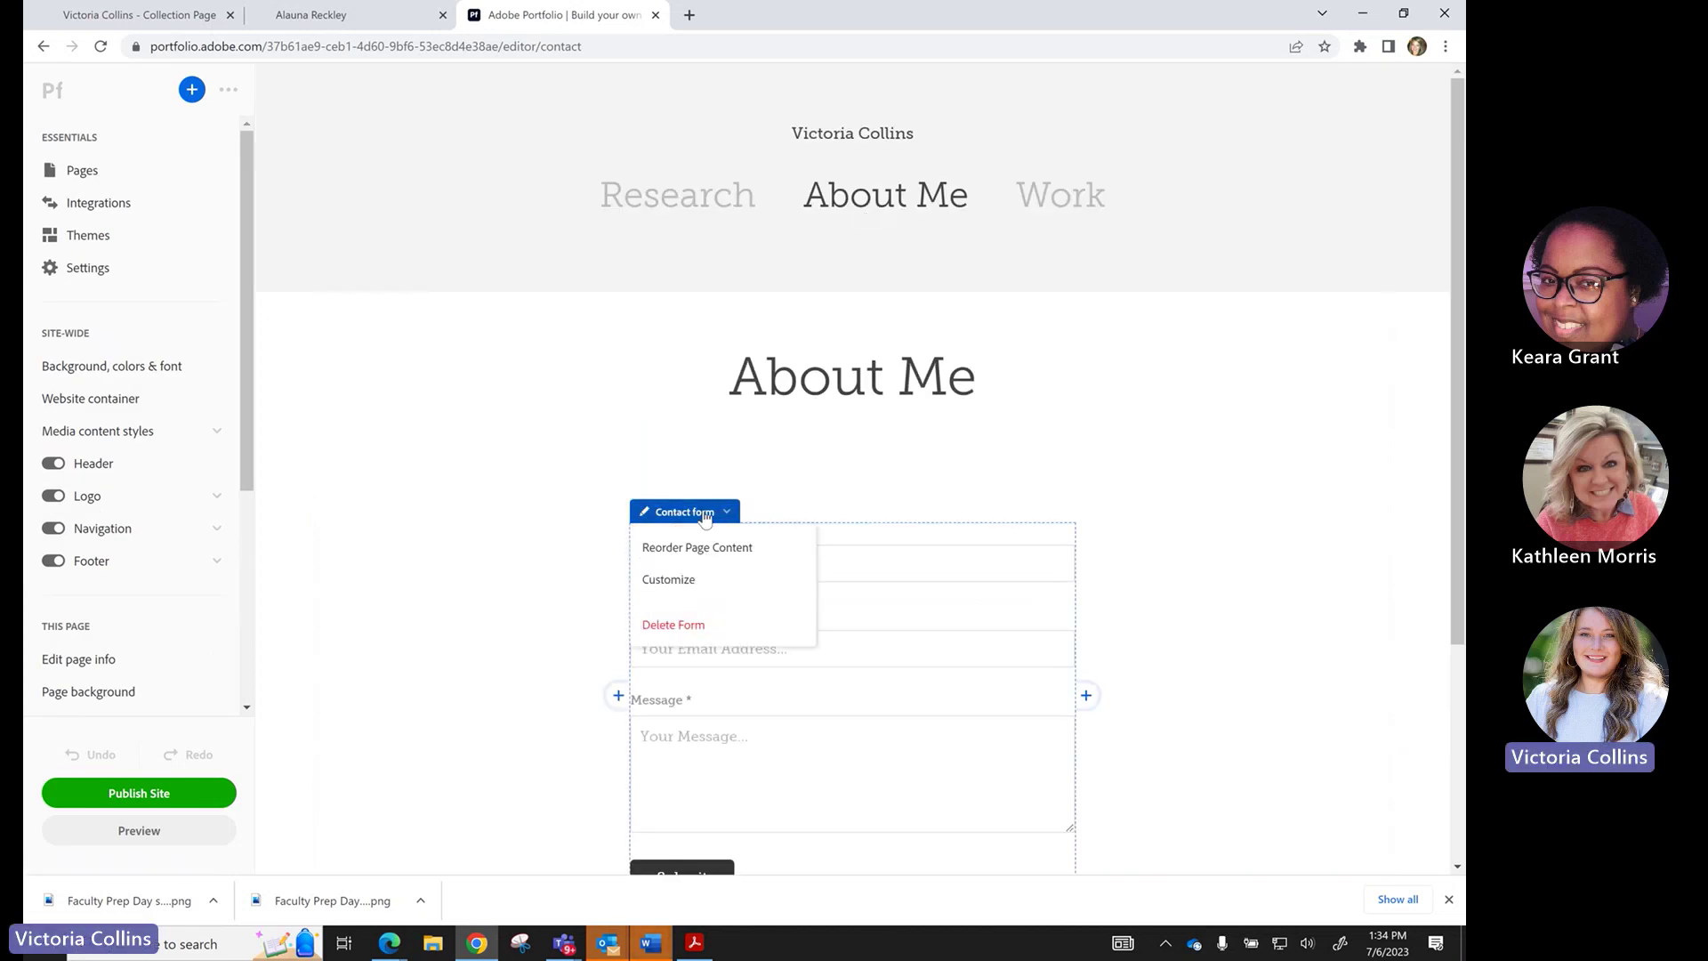
{"action": "left_click", "coordinate": [694, 578]}
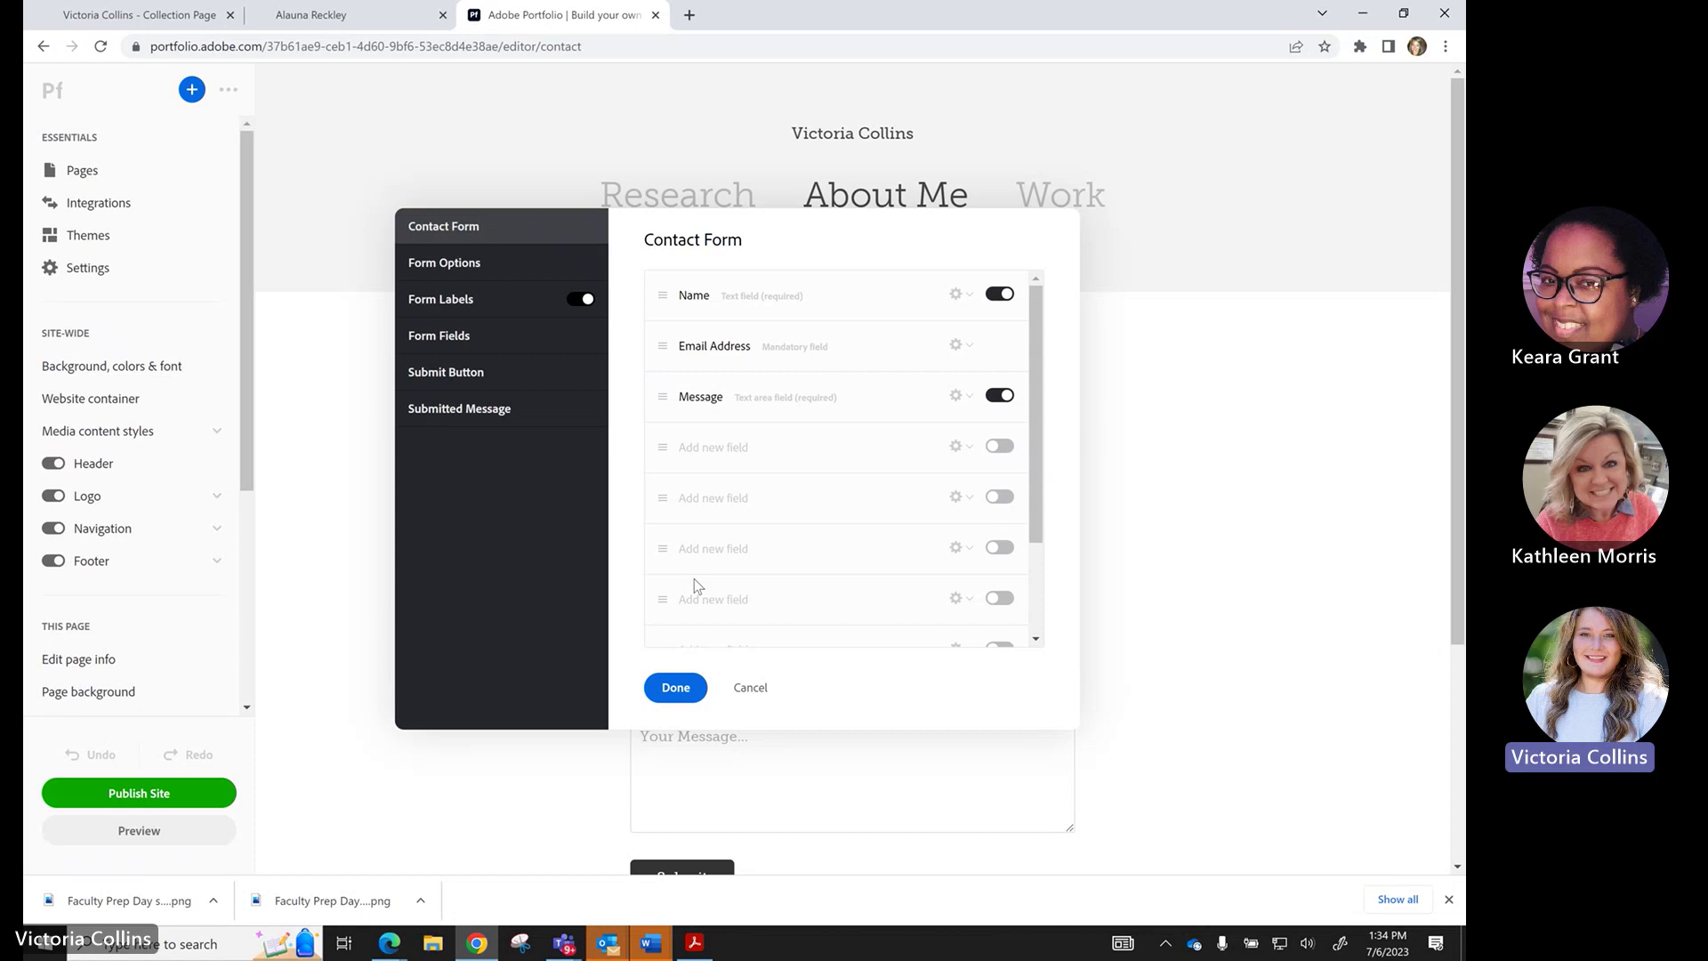
{"action": "left_click", "coordinate": [958, 347]}
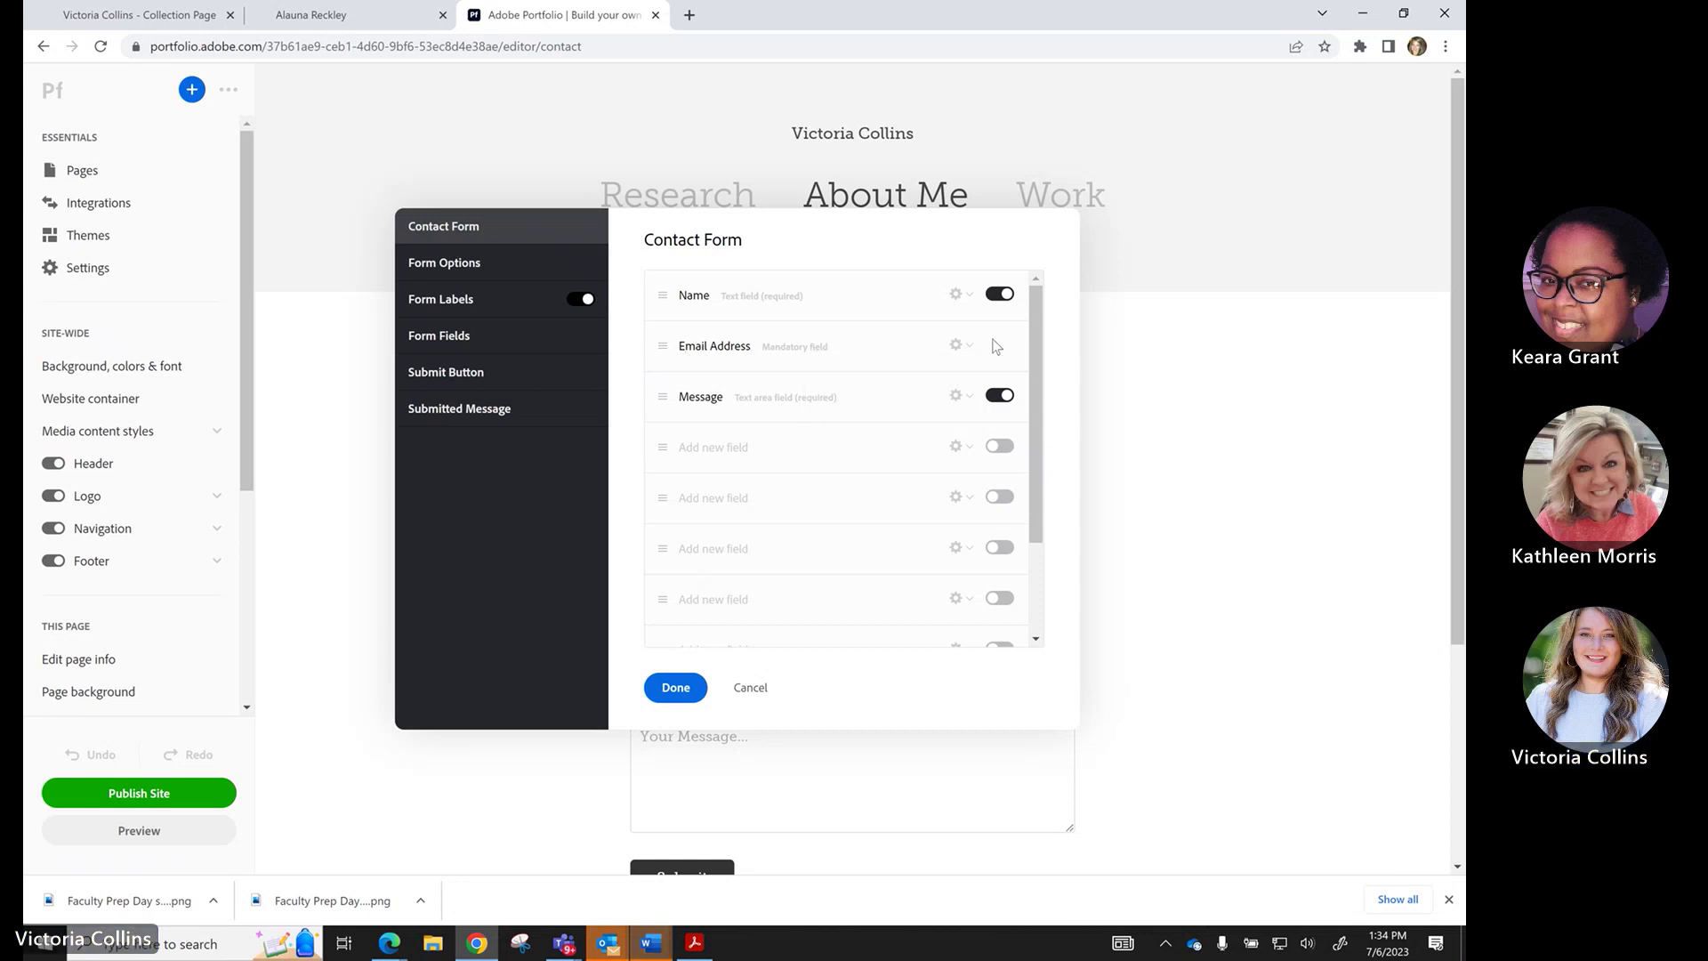
{"action": "left_click", "coordinate": [961, 346]}
{"action": "left_click", "coordinate": [506, 266]}
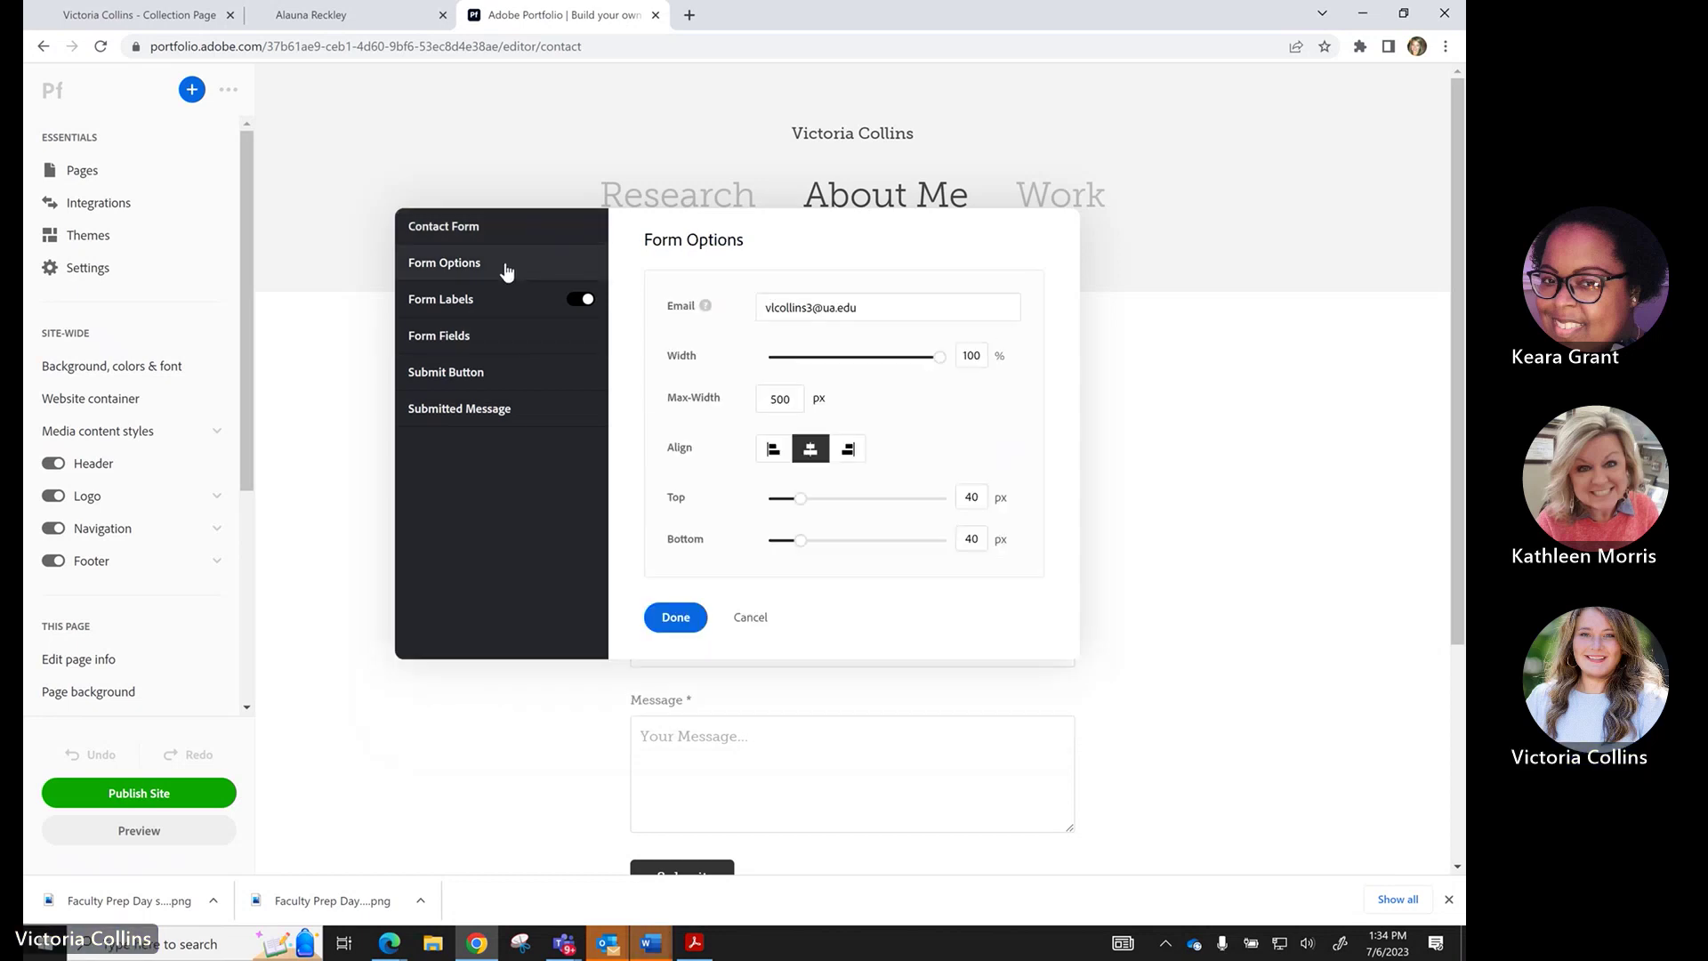
{"action": "left_click_drag", "start_coordinate": [868, 310], "coordinate": [750, 321]}
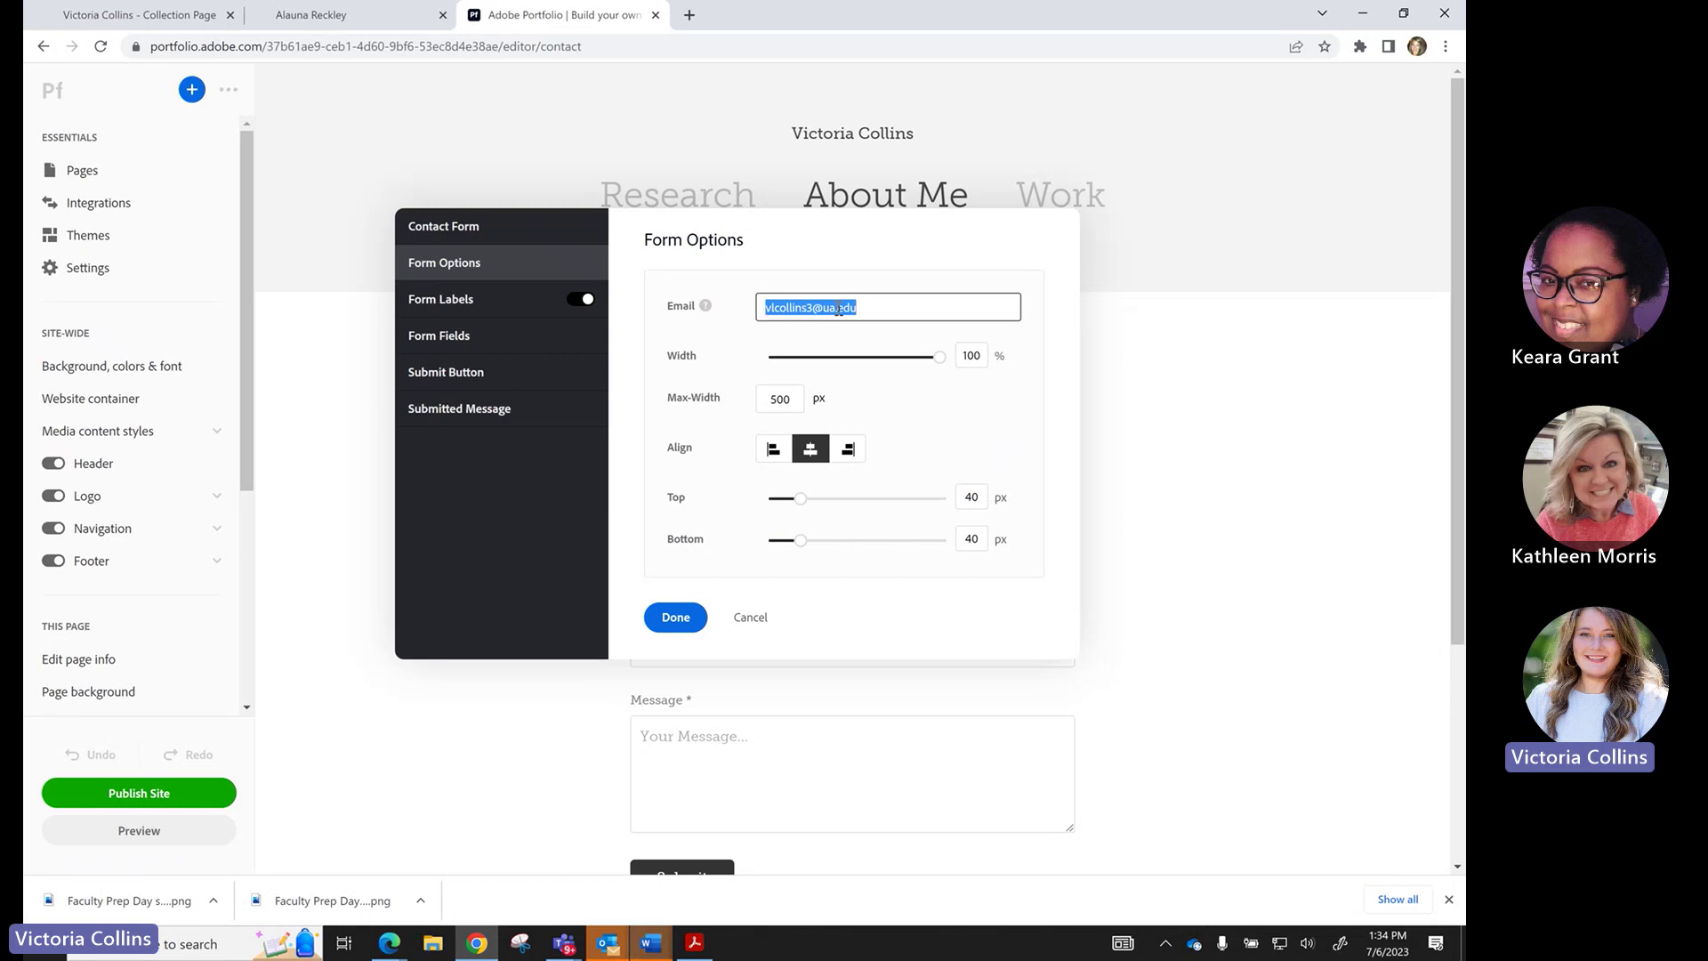
Review the Form Labels, Fields, Submit Button and Submitted Message settings, then reopen Customize.
{"action": "left_click", "coordinate": [488, 309]}
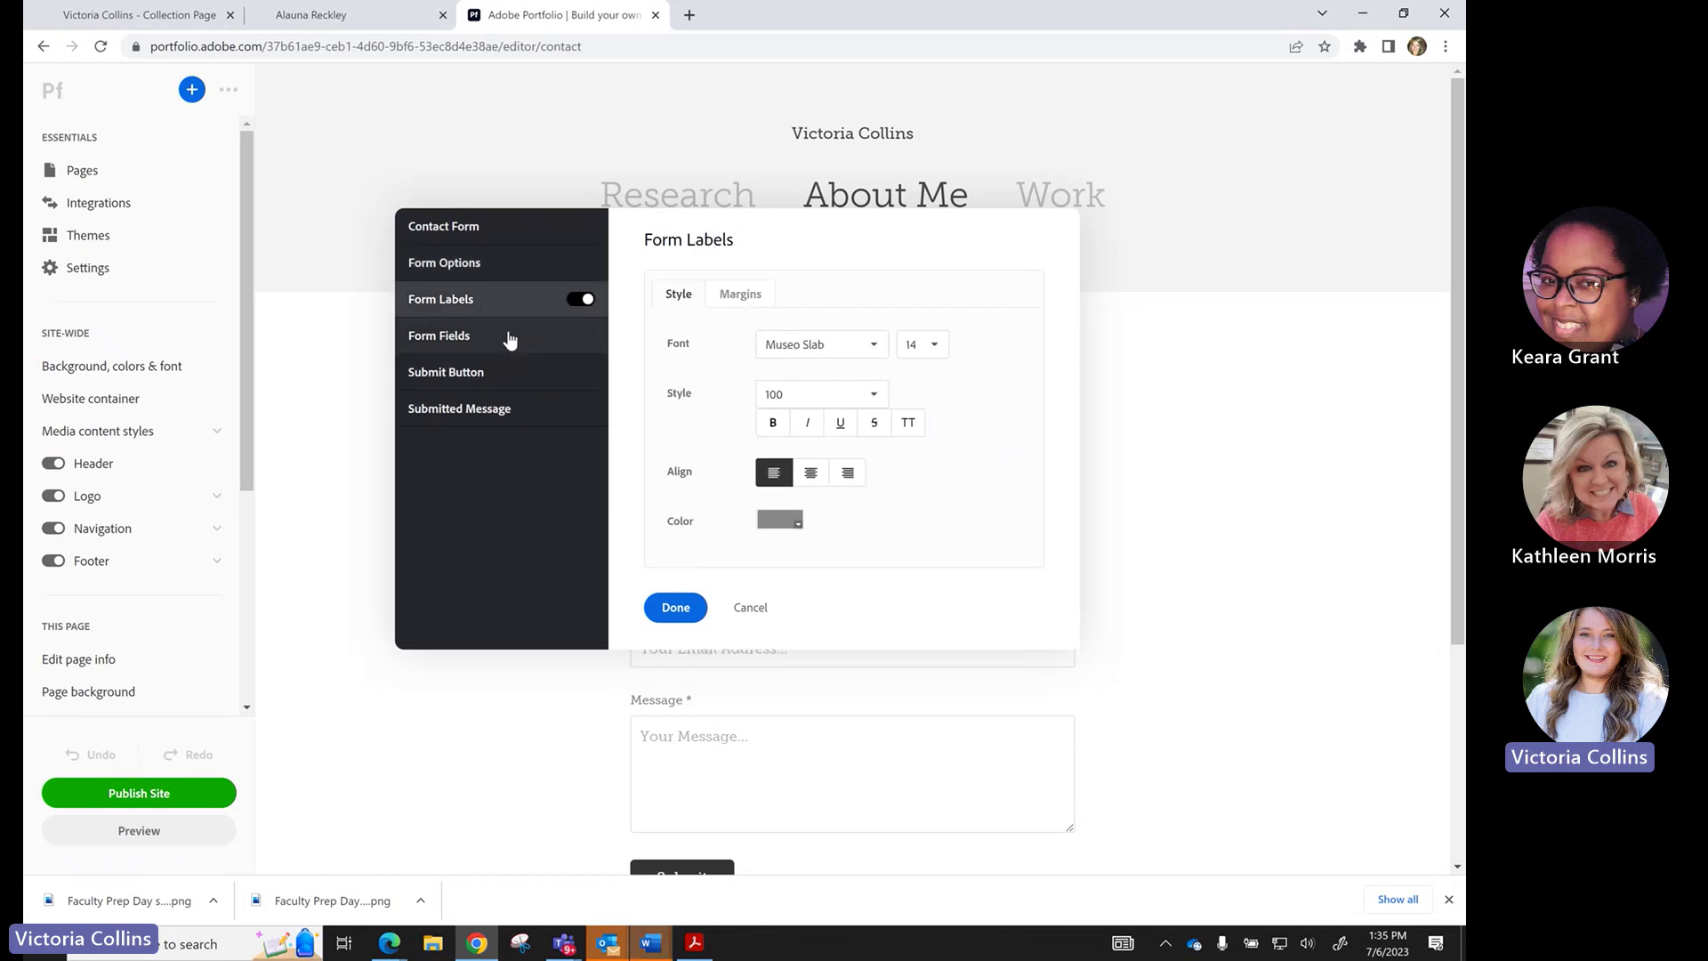
{"action": "left_click", "coordinate": [507, 335]}
{"action": "left_click", "coordinate": [508, 374]}
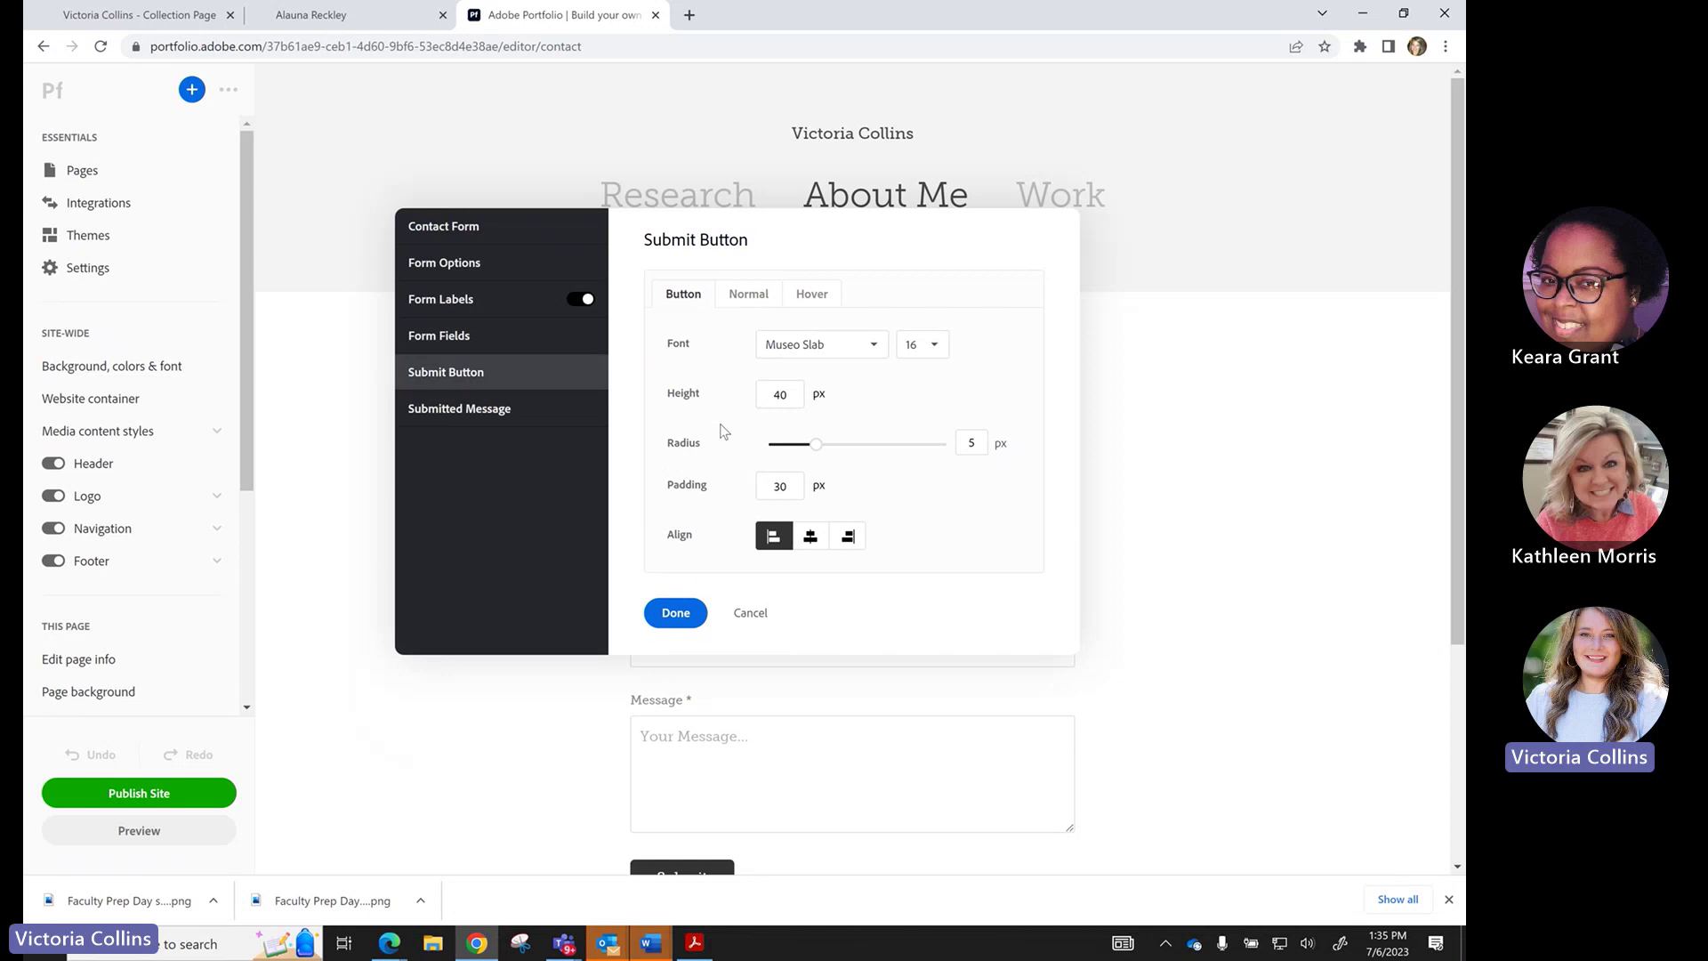
{"action": "left_click", "coordinate": [526, 412]}
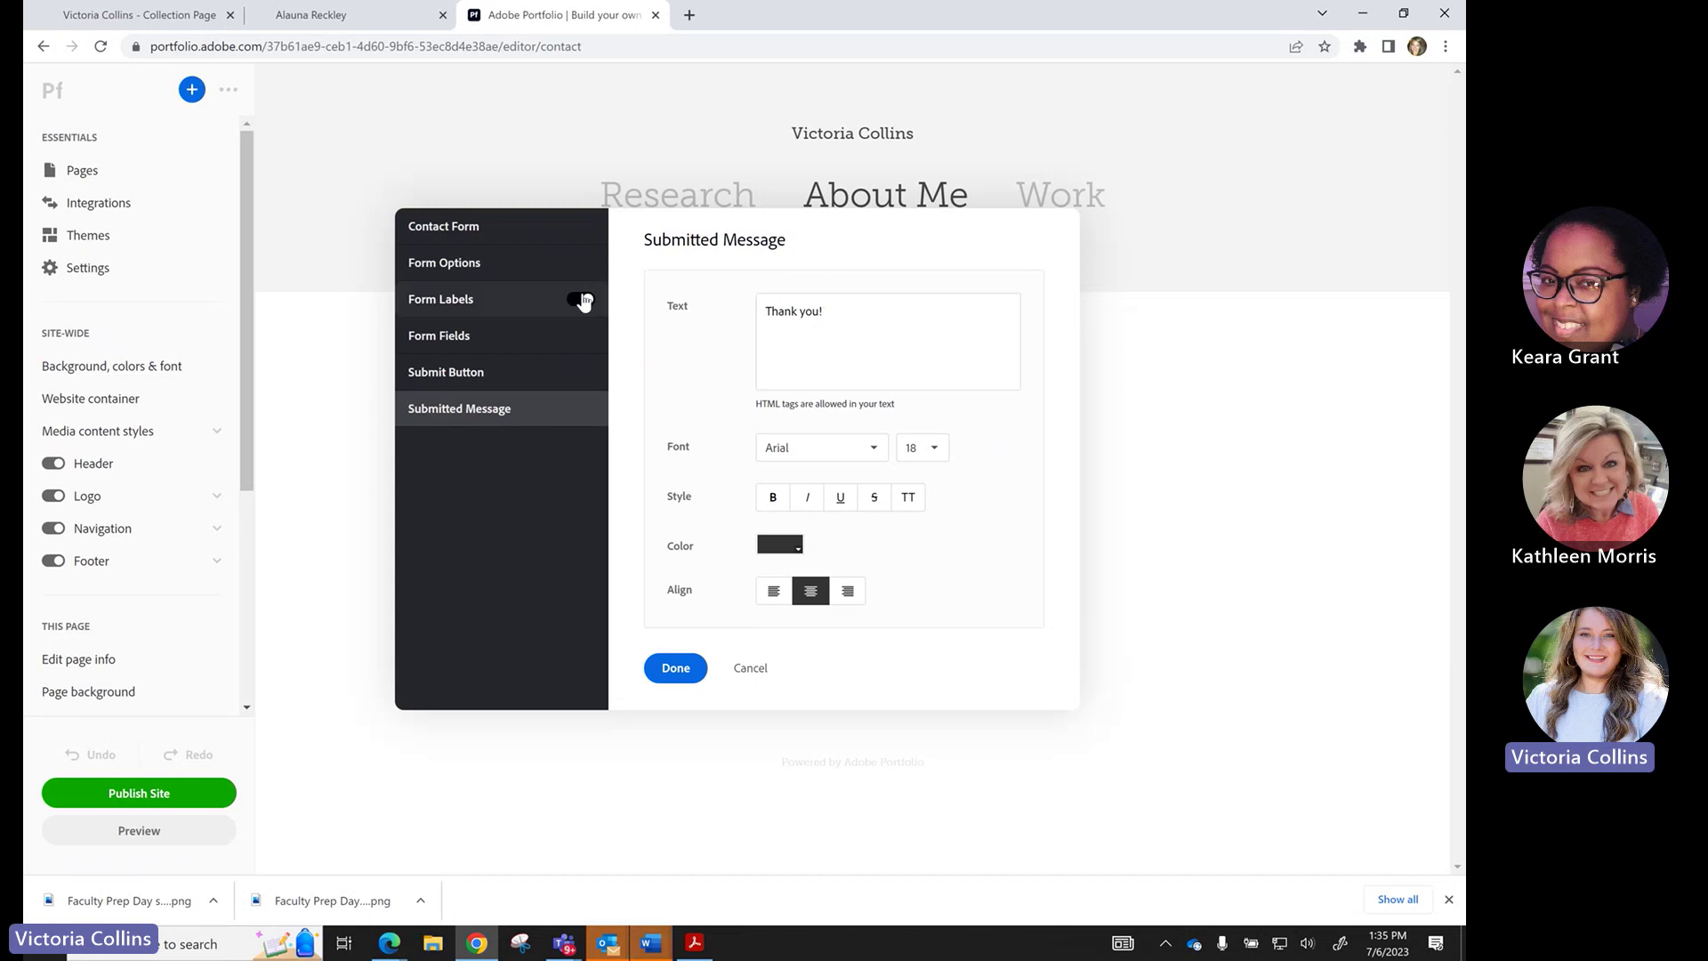
{"action": "left_click", "coordinate": [511, 262]}
{"action": "left_click", "coordinate": [510, 230]}
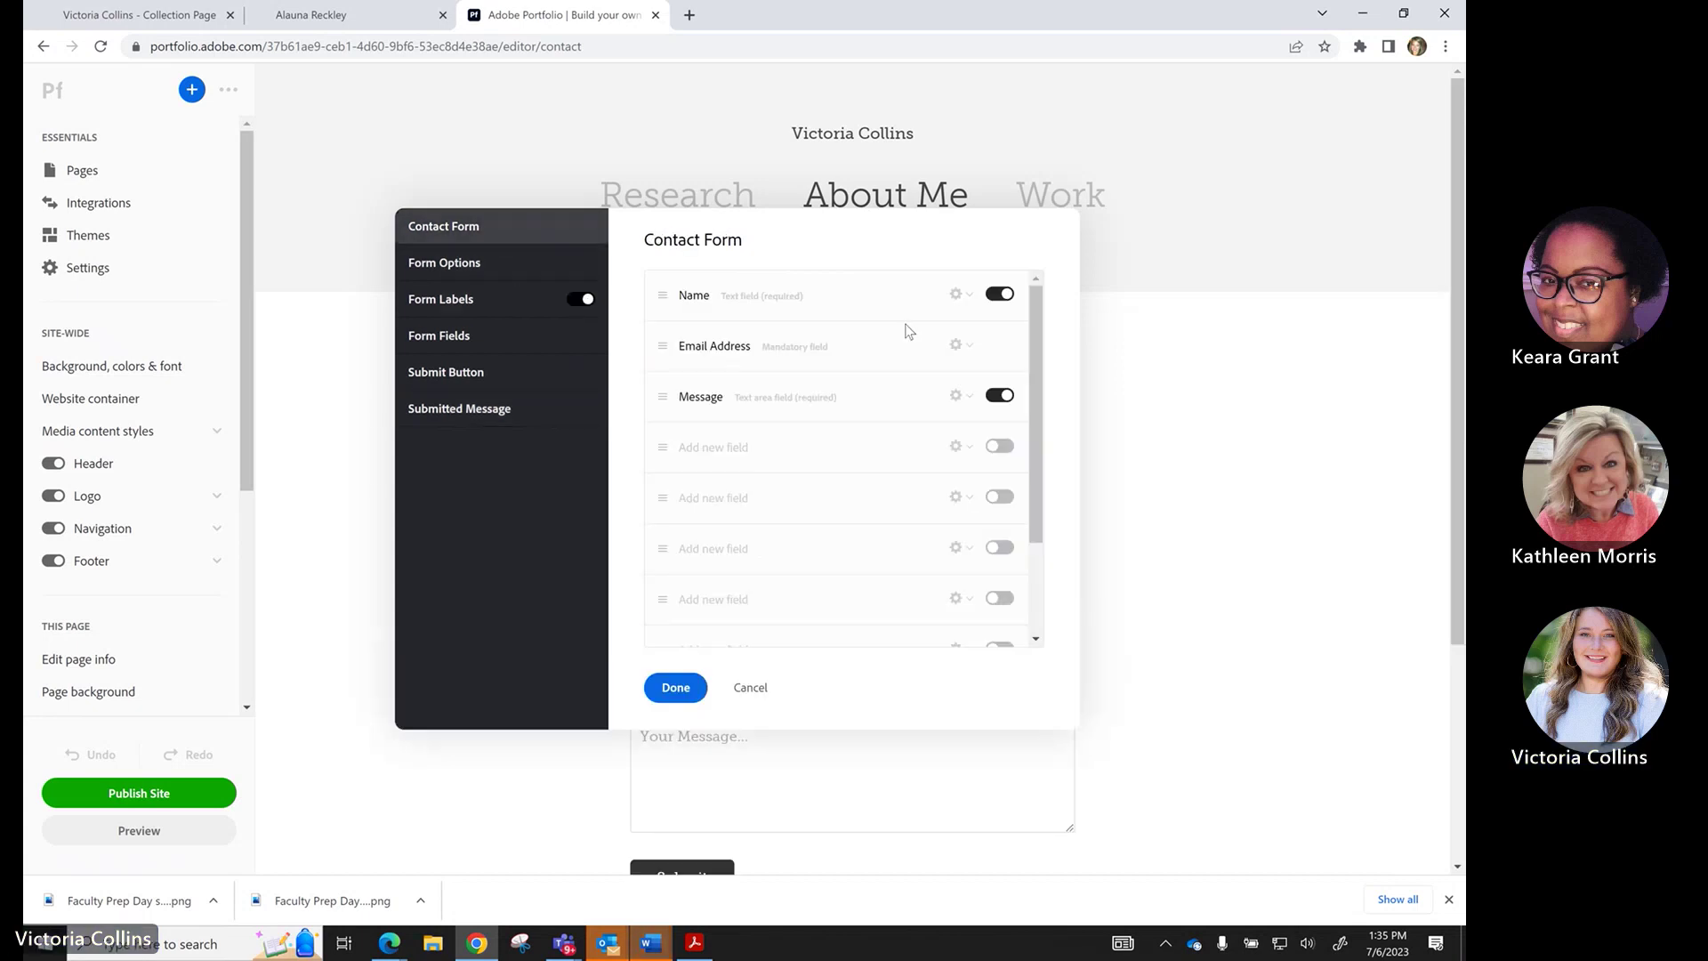
{"action": "left_click", "coordinate": [676, 688]}
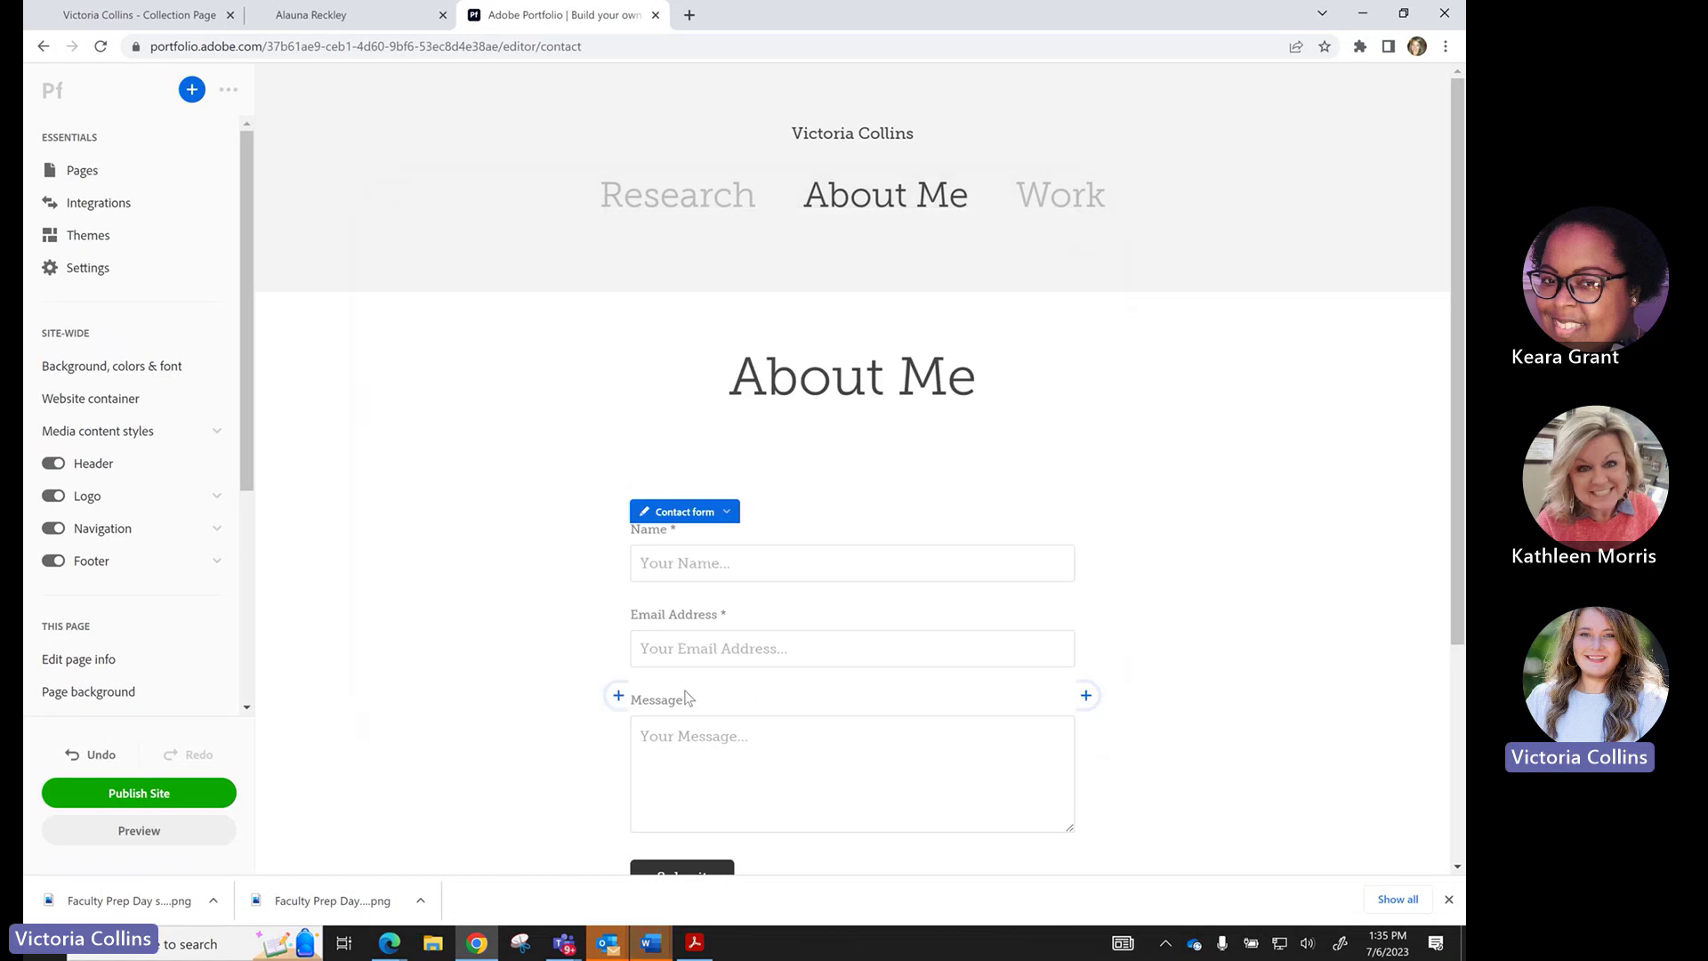
{"action": "left_click", "coordinate": [727, 513]}
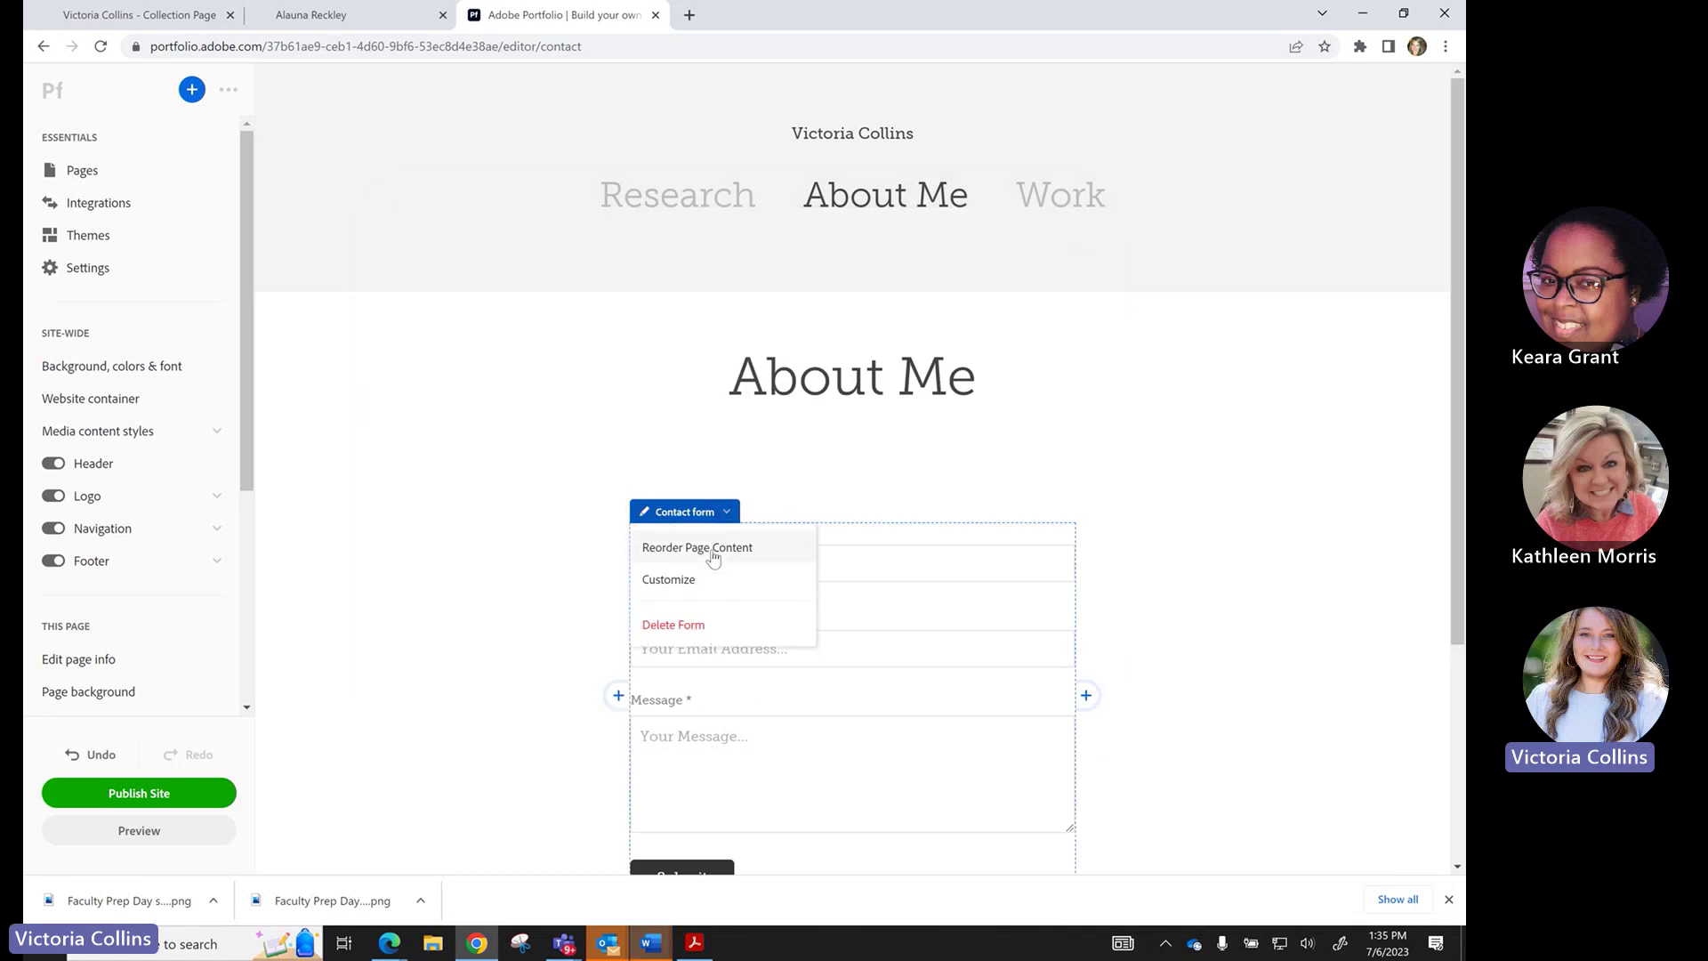
{"action": "left_click", "coordinate": [699, 583]}
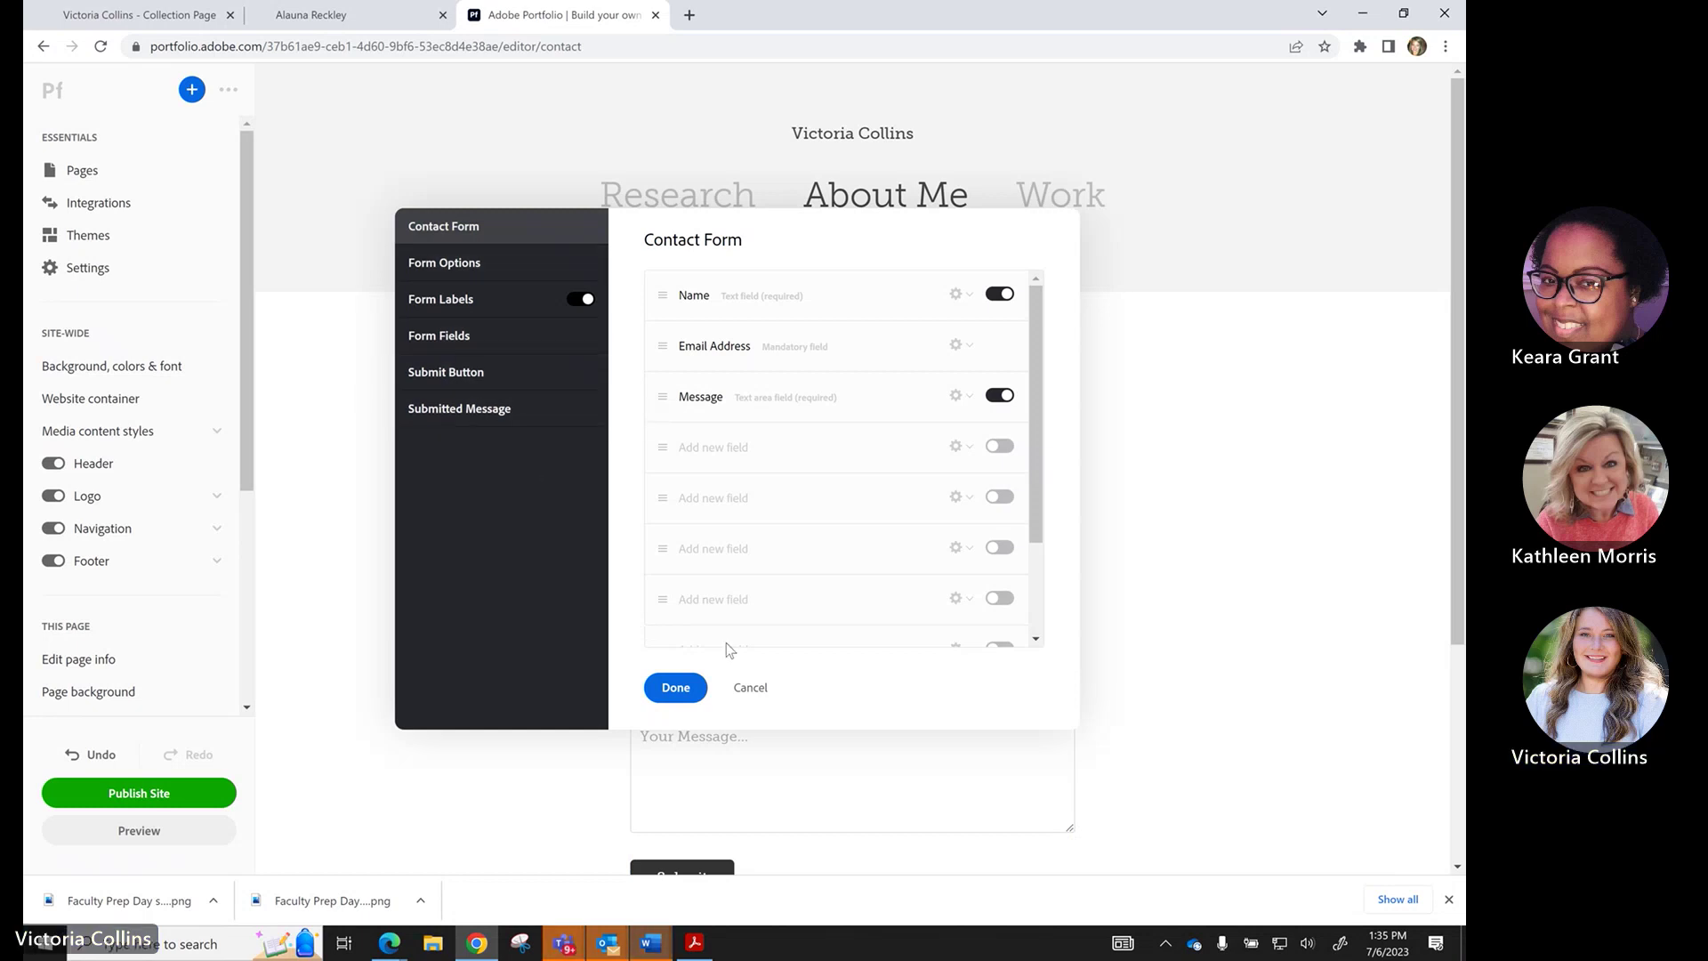
Cancel the Contact Form dialog and return to the Work page with its Spring and Summer 2023 cards.
{"action": "left_click", "coordinate": [756, 690]}
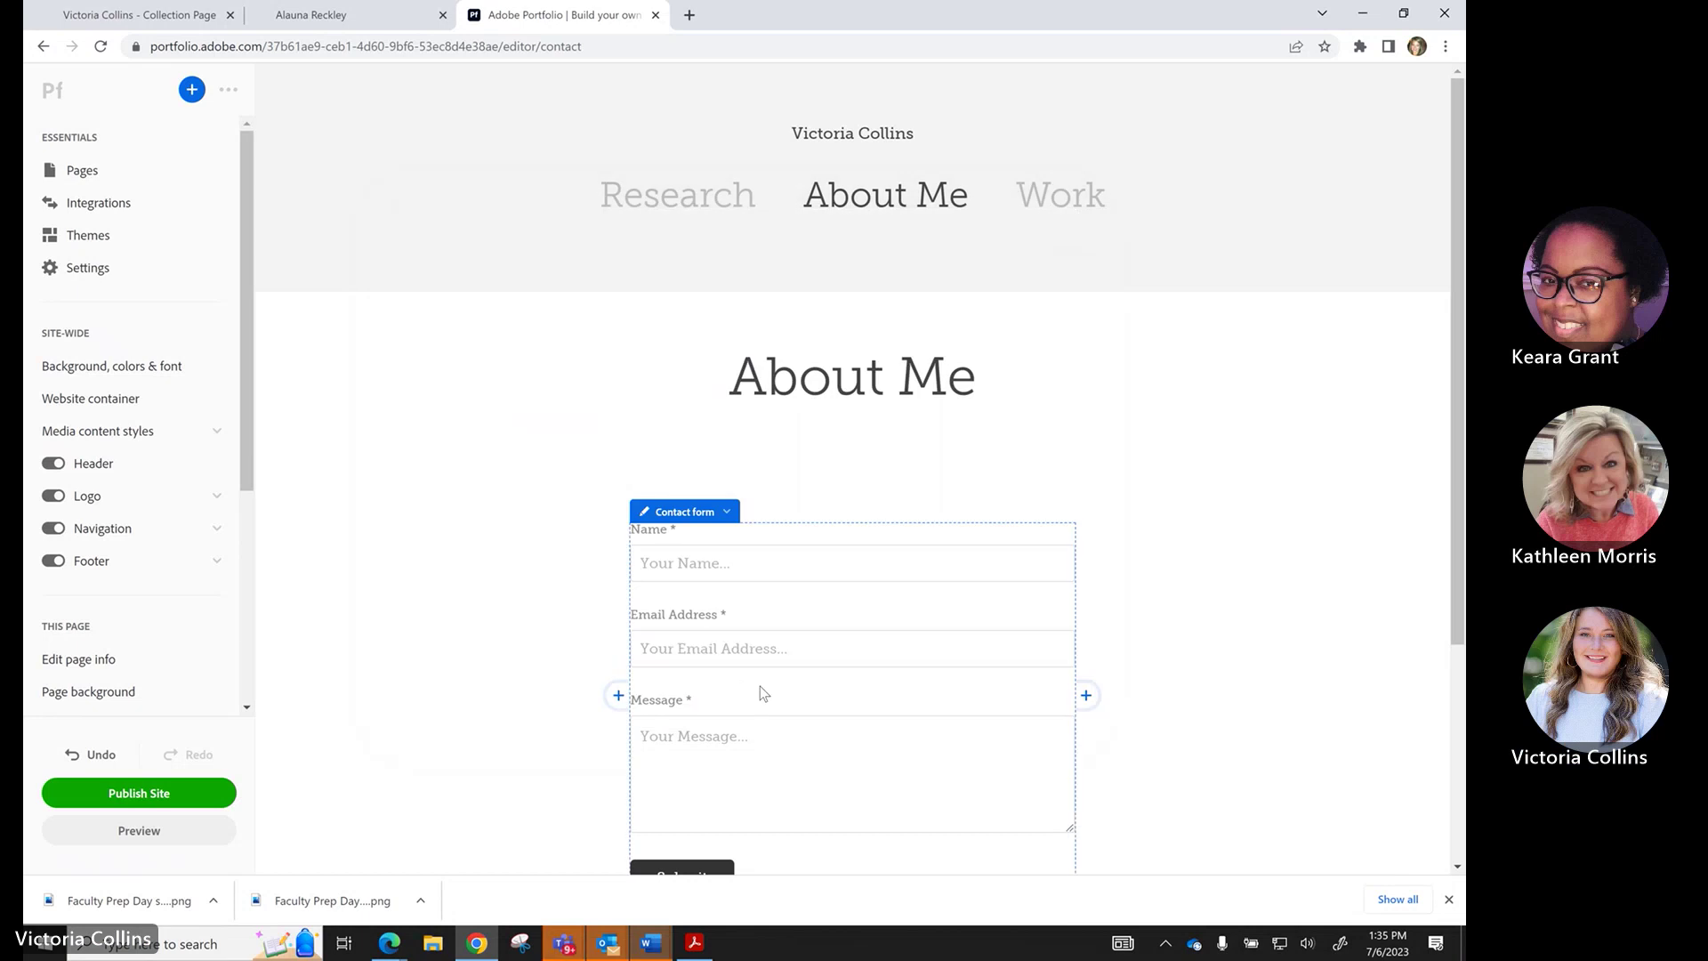
{"action": "left_click", "coordinate": [1056, 206]}
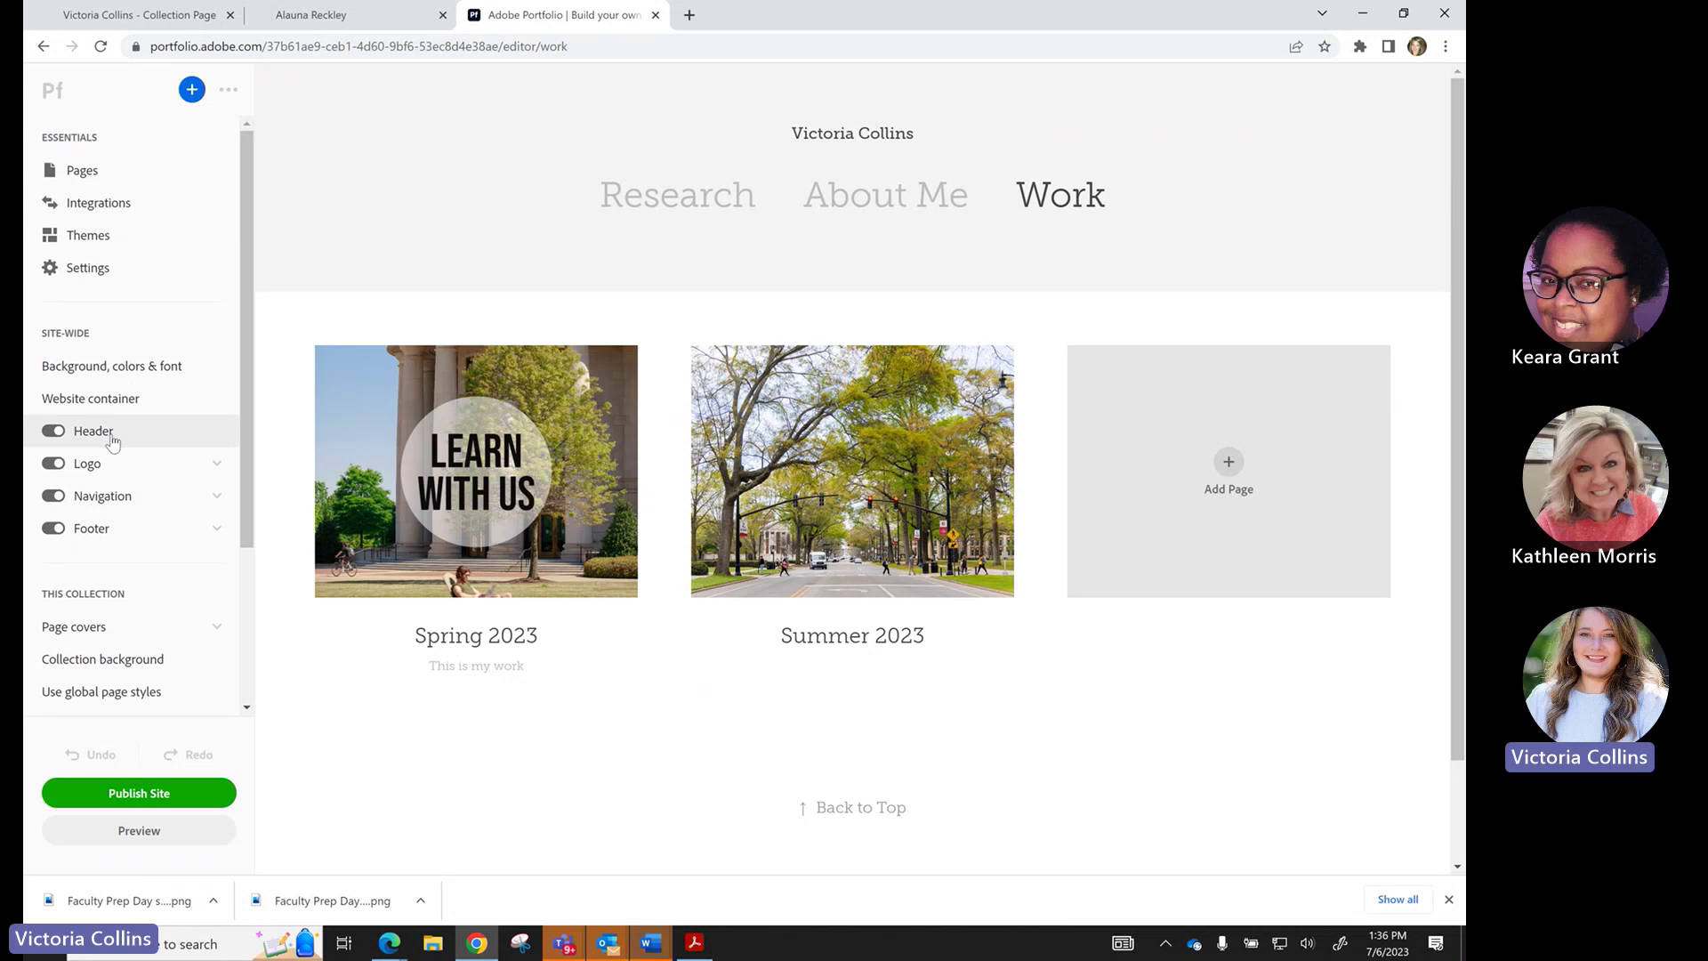
Peek into the site-wide Header settings and return to the main settings list.
{"action": "left_click", "coordinate": [93, 431]}
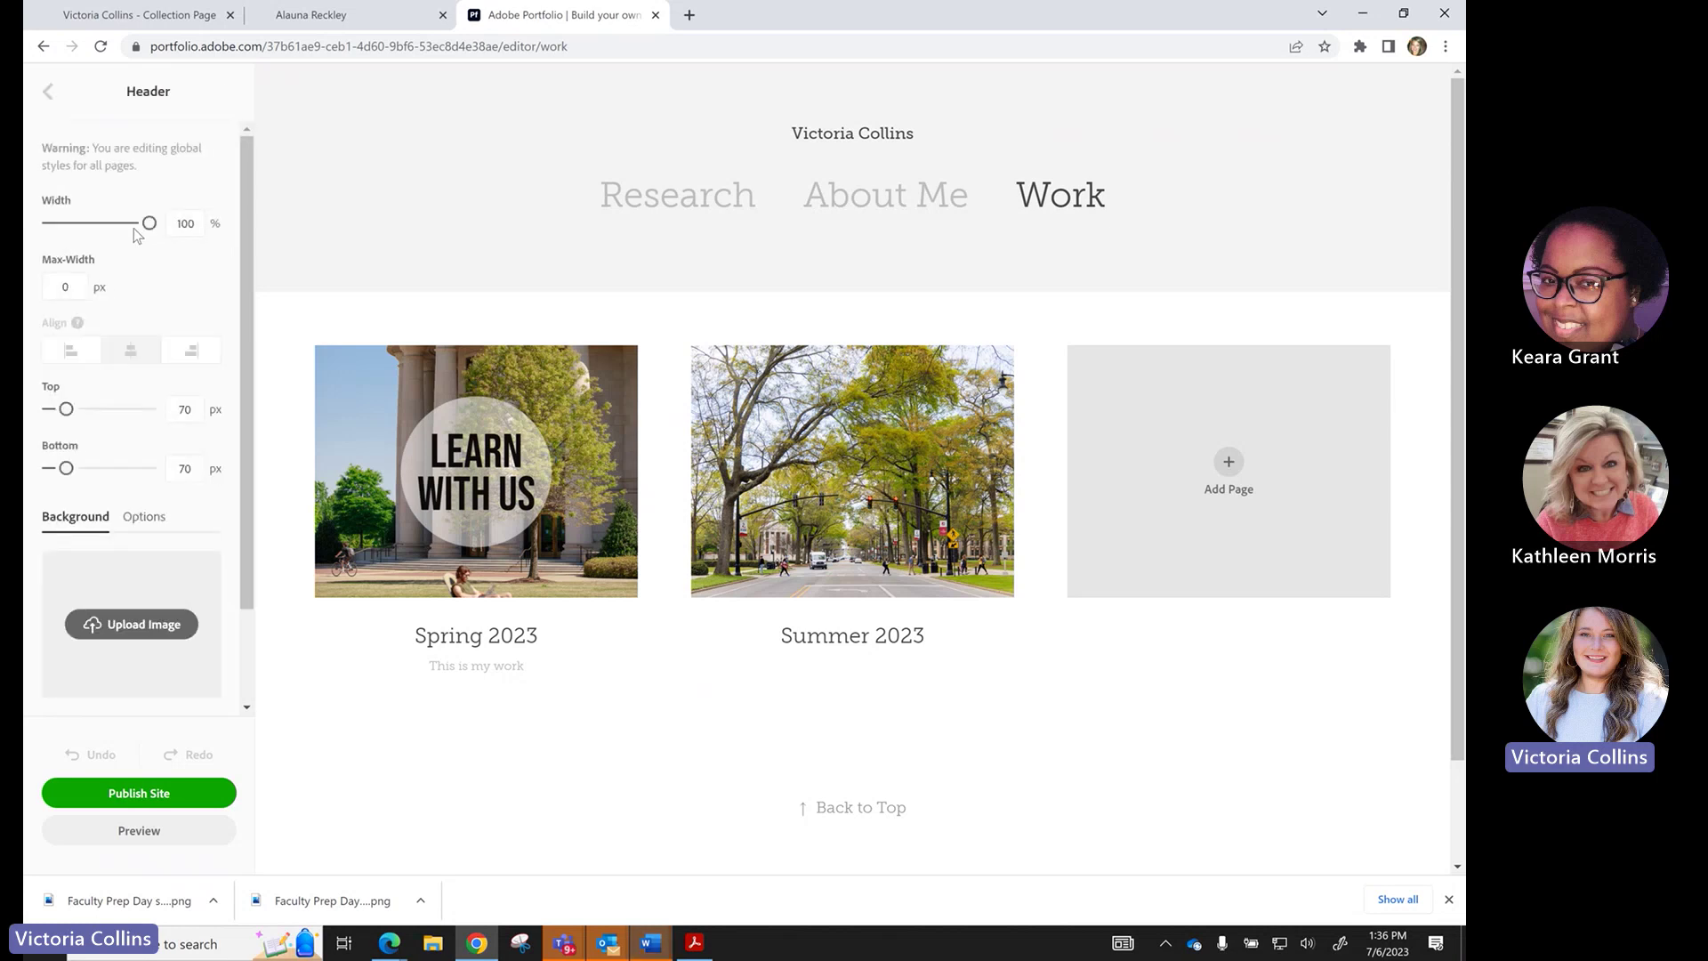
{"action": "scroll", "coordinate": [133, 228], "scroll_direction": "down", "scroll_amount": 1}
{"action": "scroll", "coordinate": [125, 322], "scroll_direction": "up", "scroll_amount": 1}
{"action": "left_click", "coordinate": [47, 91]}
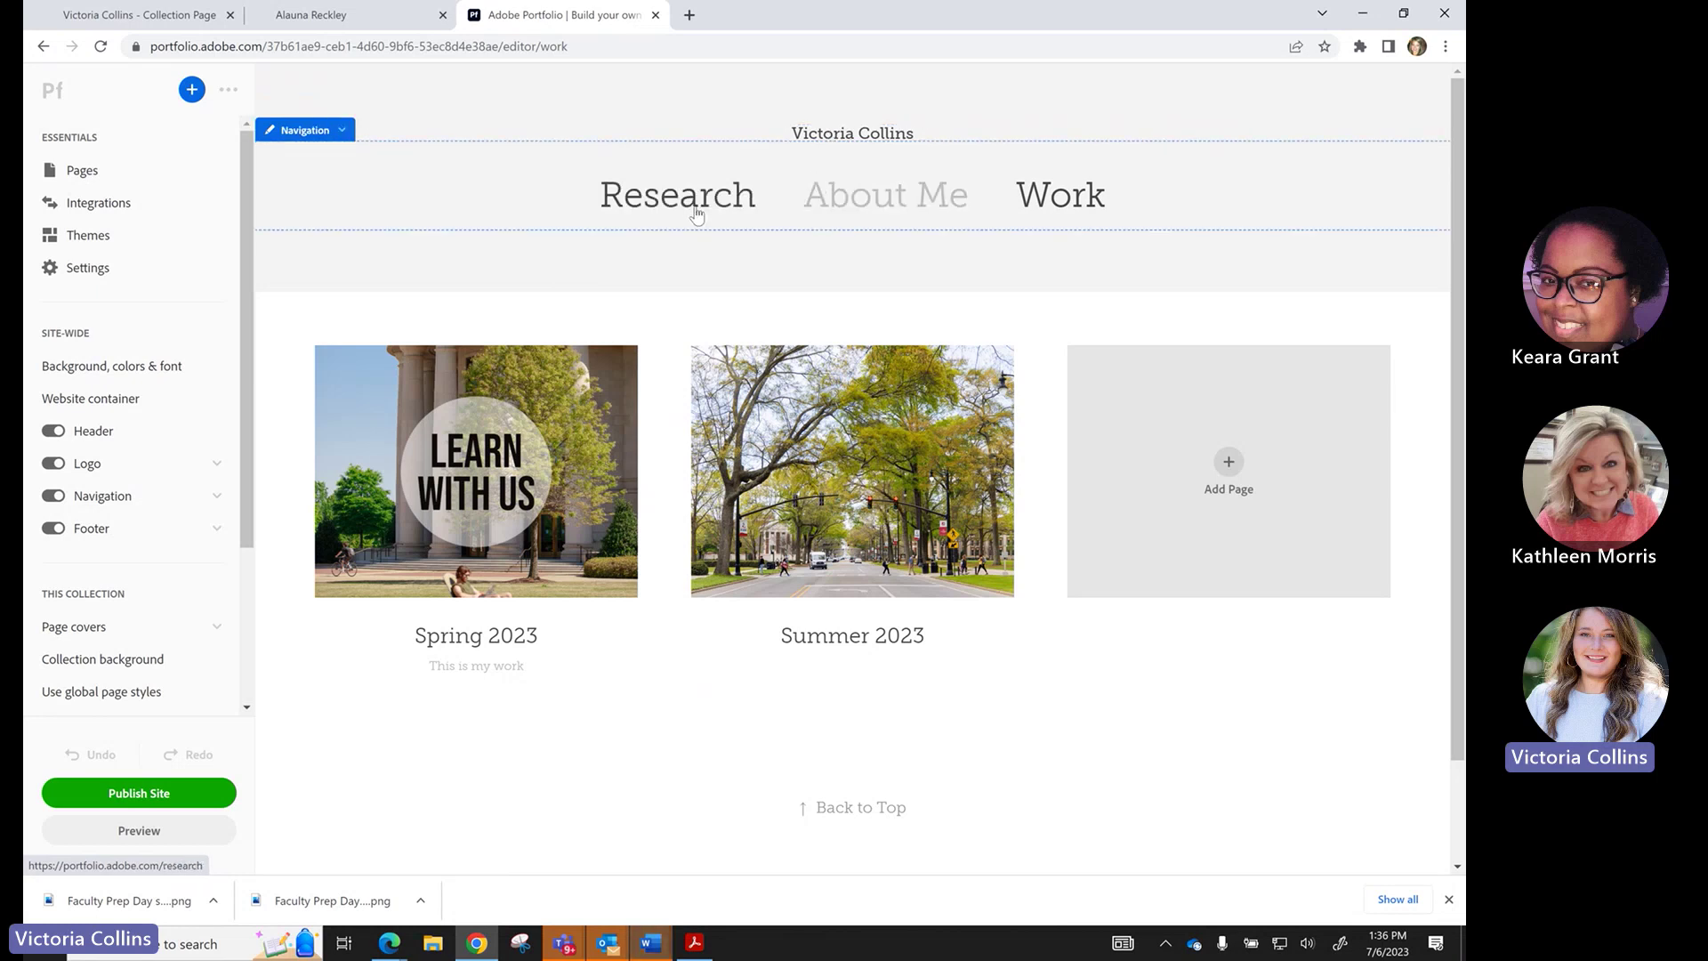
{"action": "left_click", "coordinate": [123, 434]}
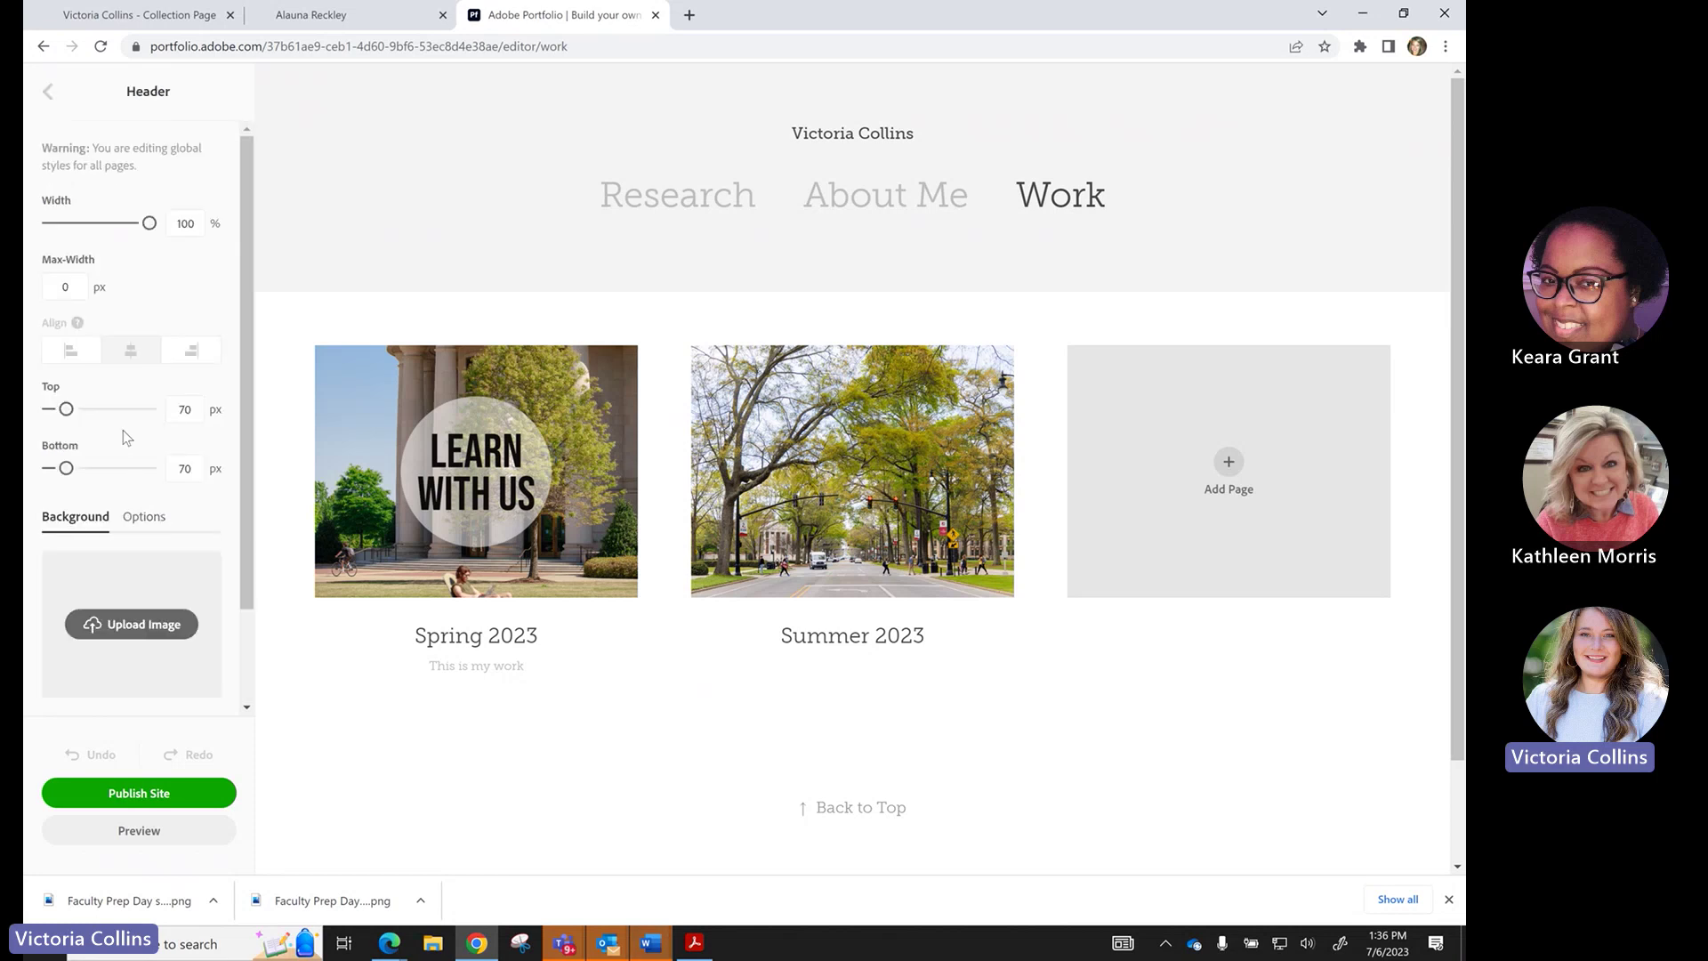
{"action": "left_click", "coordinate": [46, 89]}
Switch Header and Logo off and back on, then open the Header settings panel.
{"action": "left_click", "coordinate": [54, 431]}
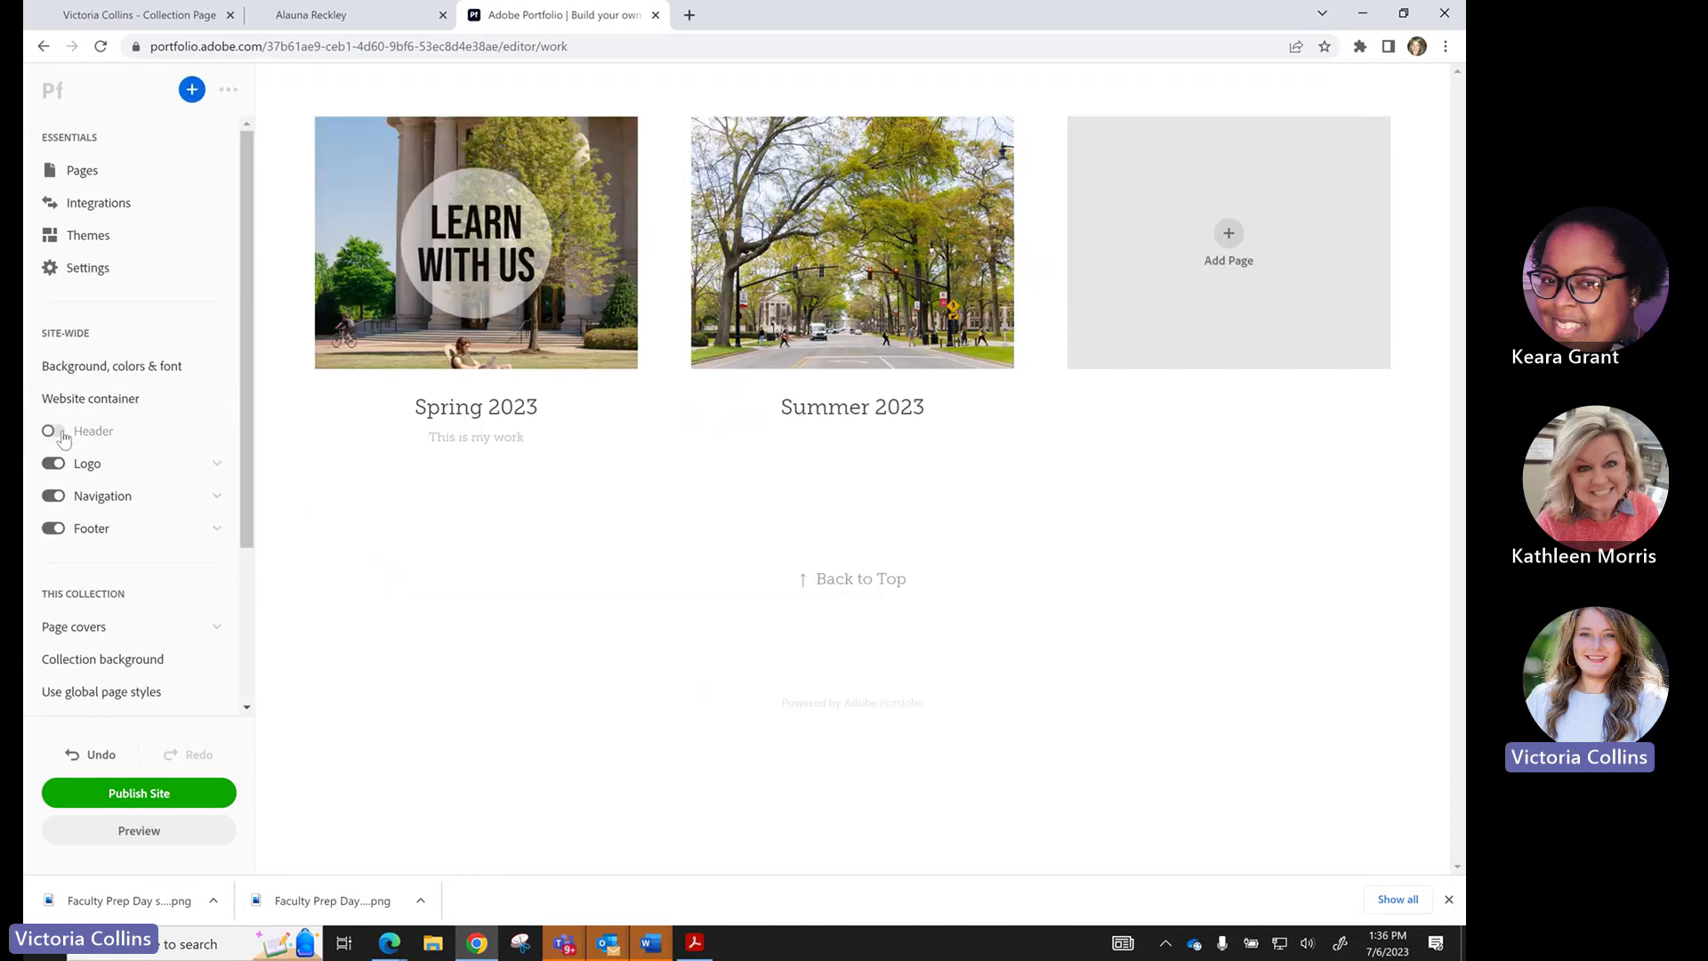
{"action": "left_click", "coordinate": [53, 432]}
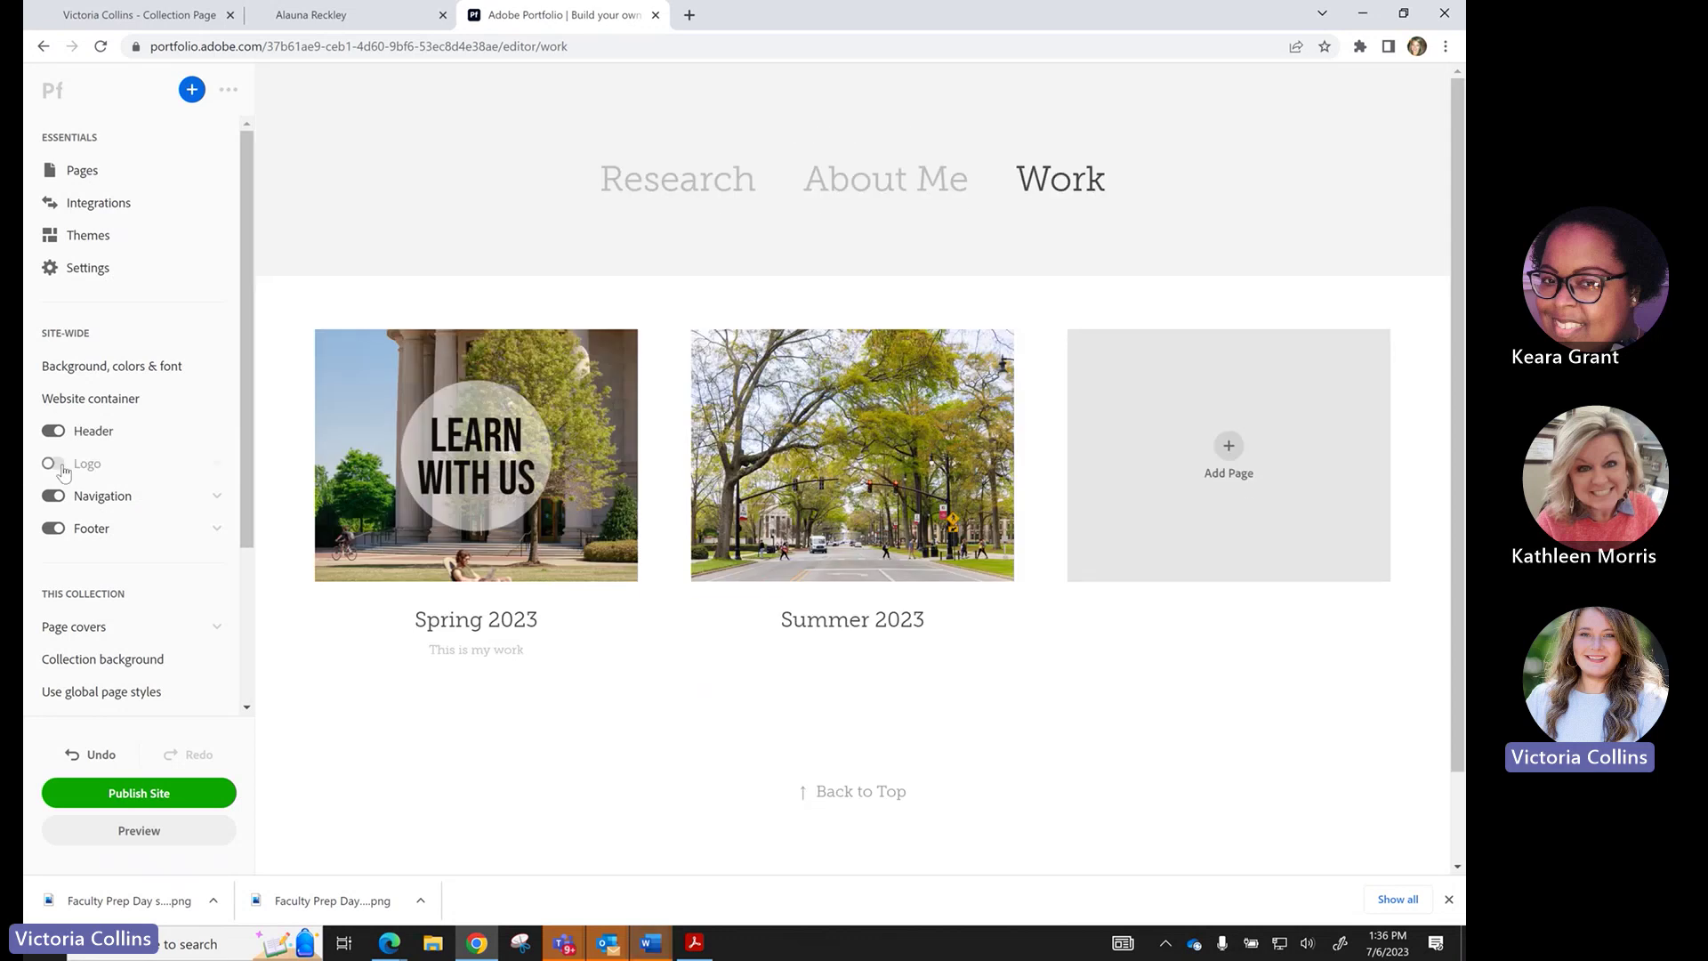
{"action": "left_click", "coordinate": [54, 495]}
{"action": "left_click", "coordinate": [54, 495]}
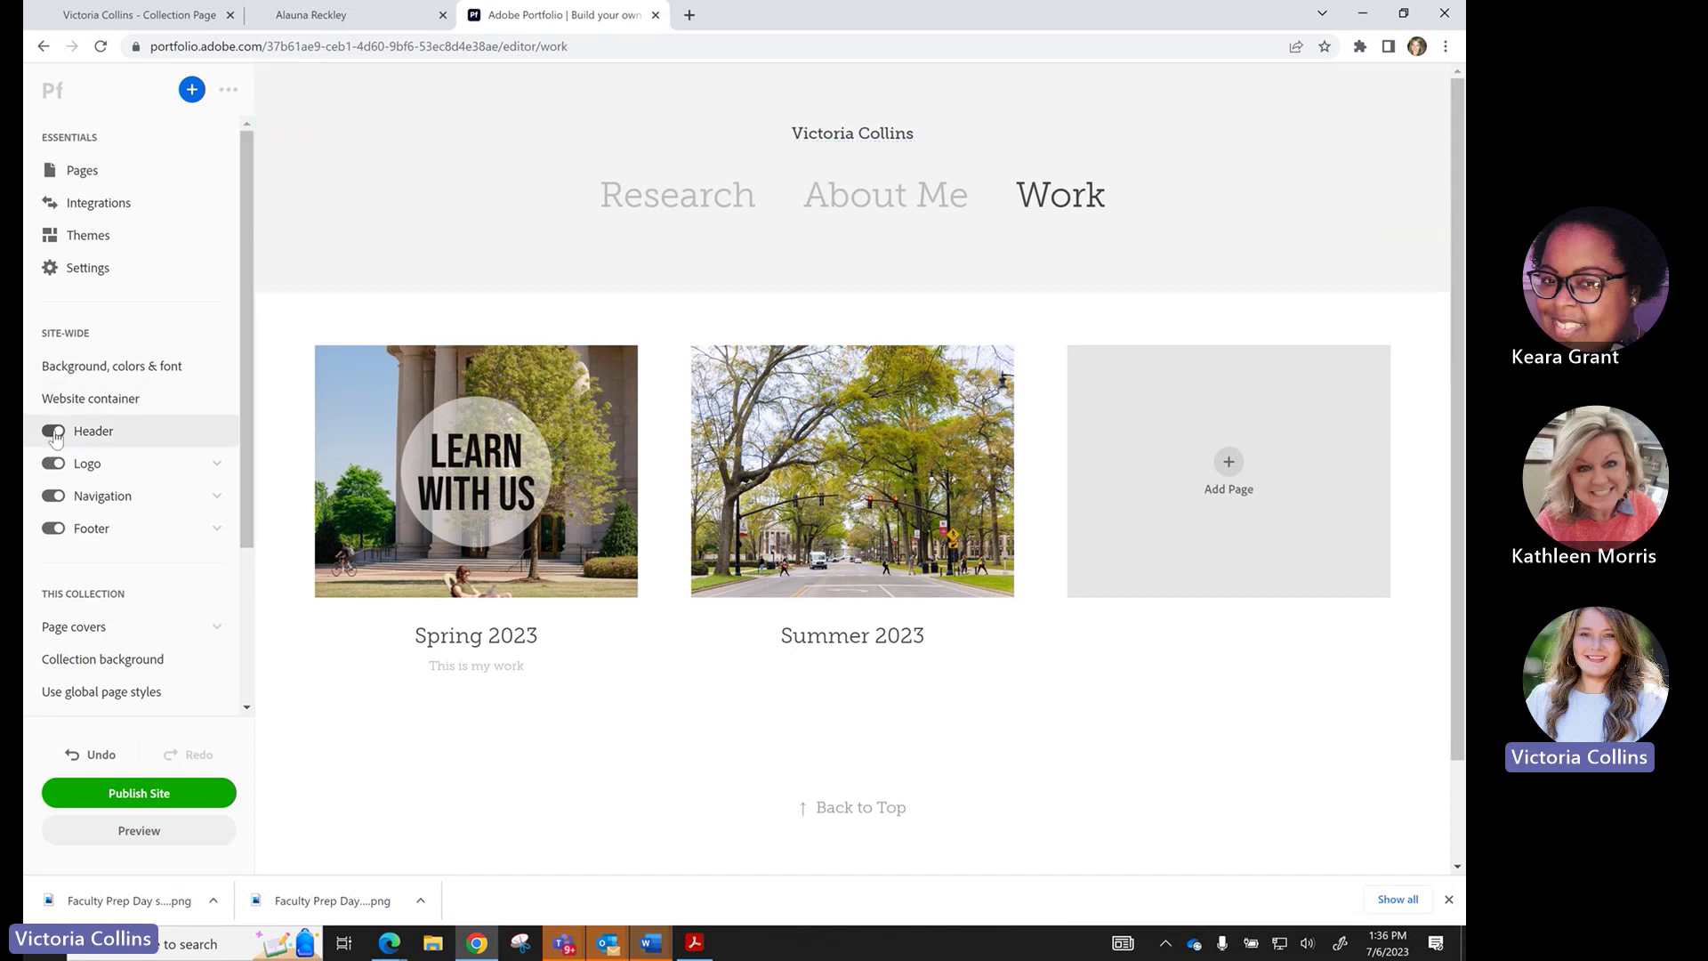
{"action": "left_click", "coordinate": [94, 429]}
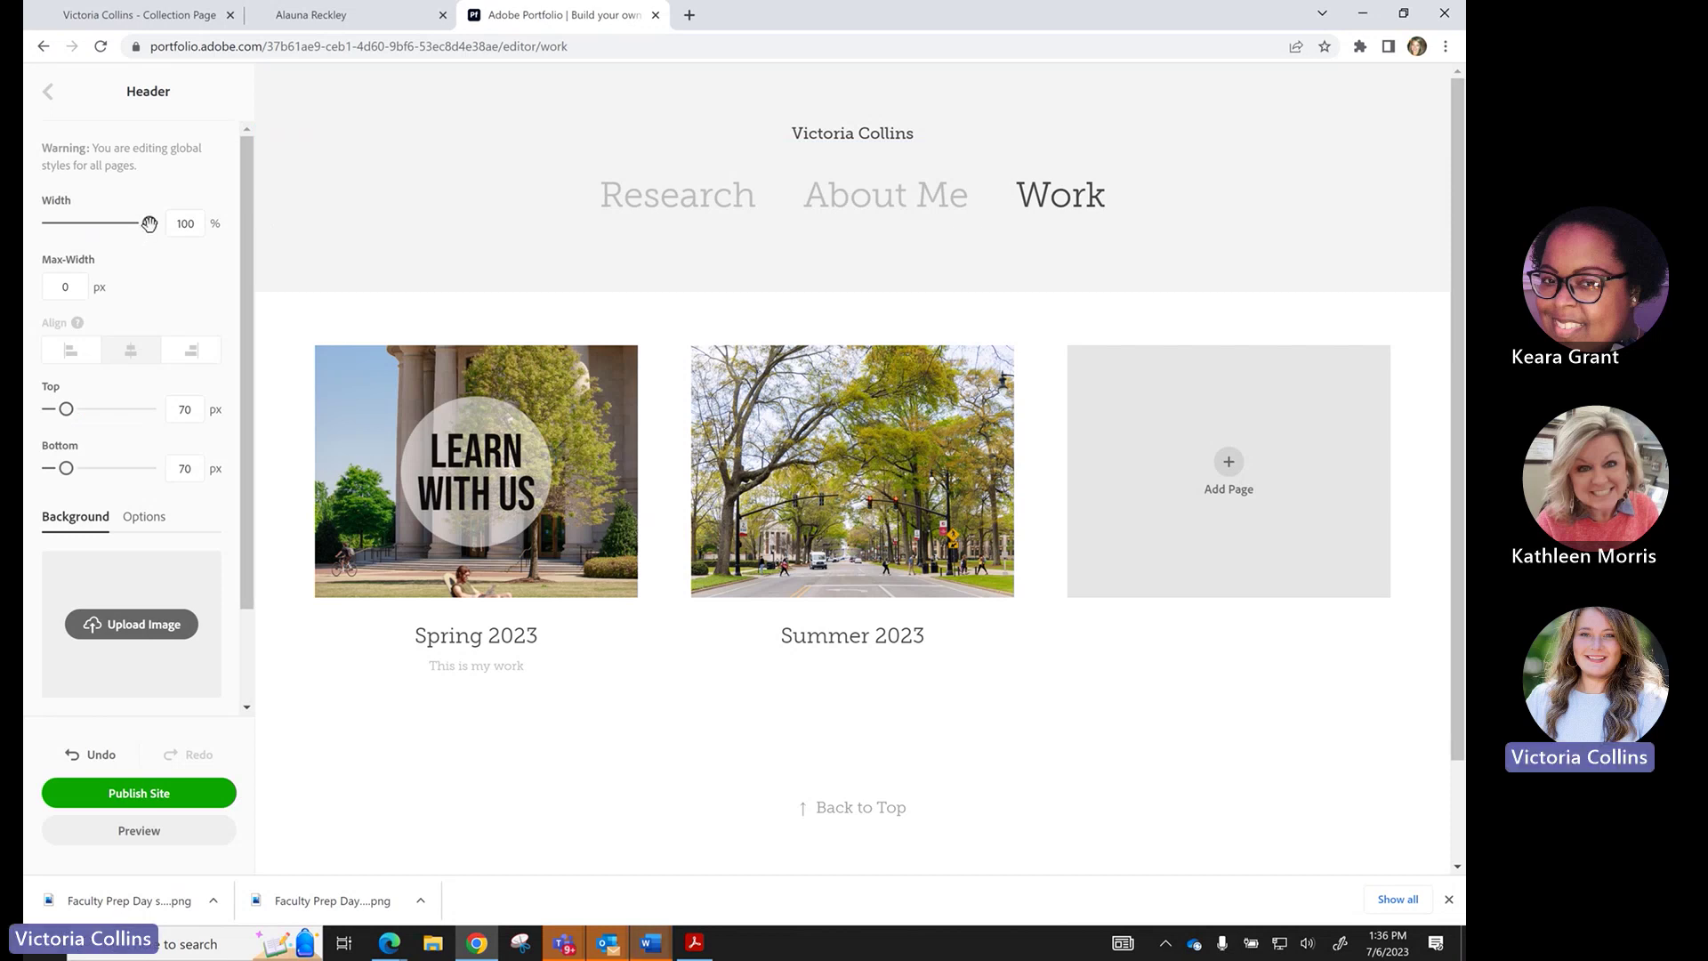
Narrow the header to 58.5% width and increase its top padding.
{"action": "left_click_drag", "start_coordinate": [150, 224], "coordinate": [161, 229]}
{"action": "left_click_drag", "start_coordinate": [66, 409], "coordinate": [70, 412]}
{"action": "scroll", "coordinate": [109, 570], "scroll_direction": "down", "scroll_amount": 1}
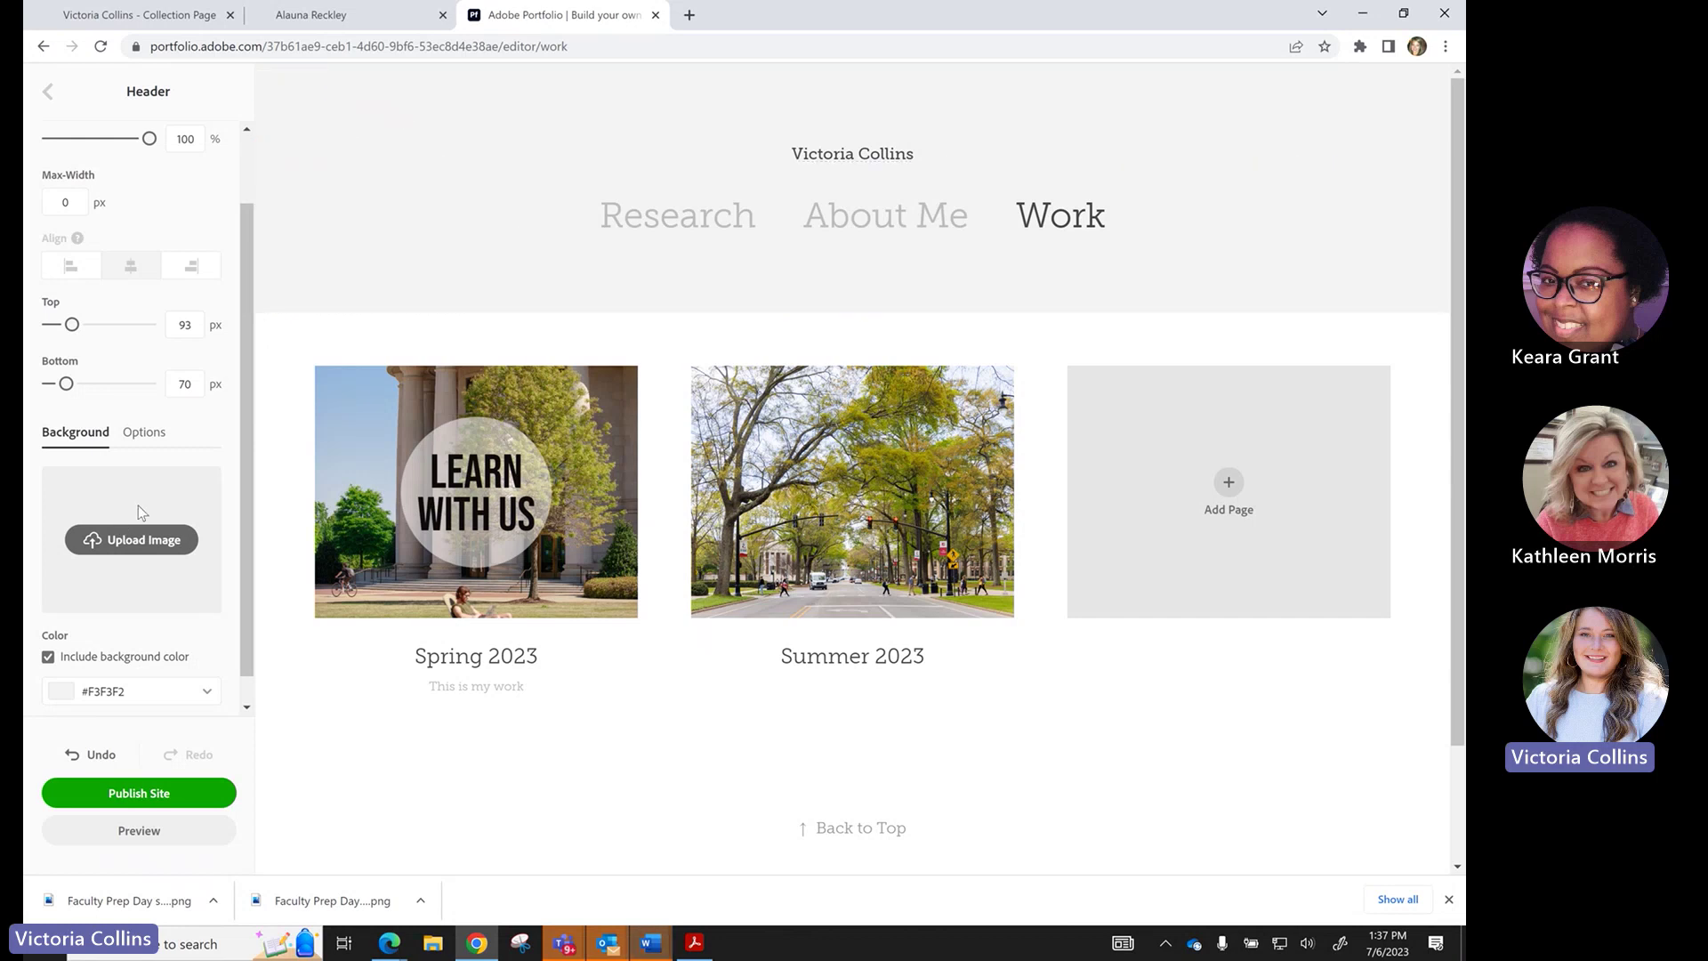
{"action": "scroll", "coordinate": [129, 640], "scroll_direction": "down", "scroll_amount": 1}
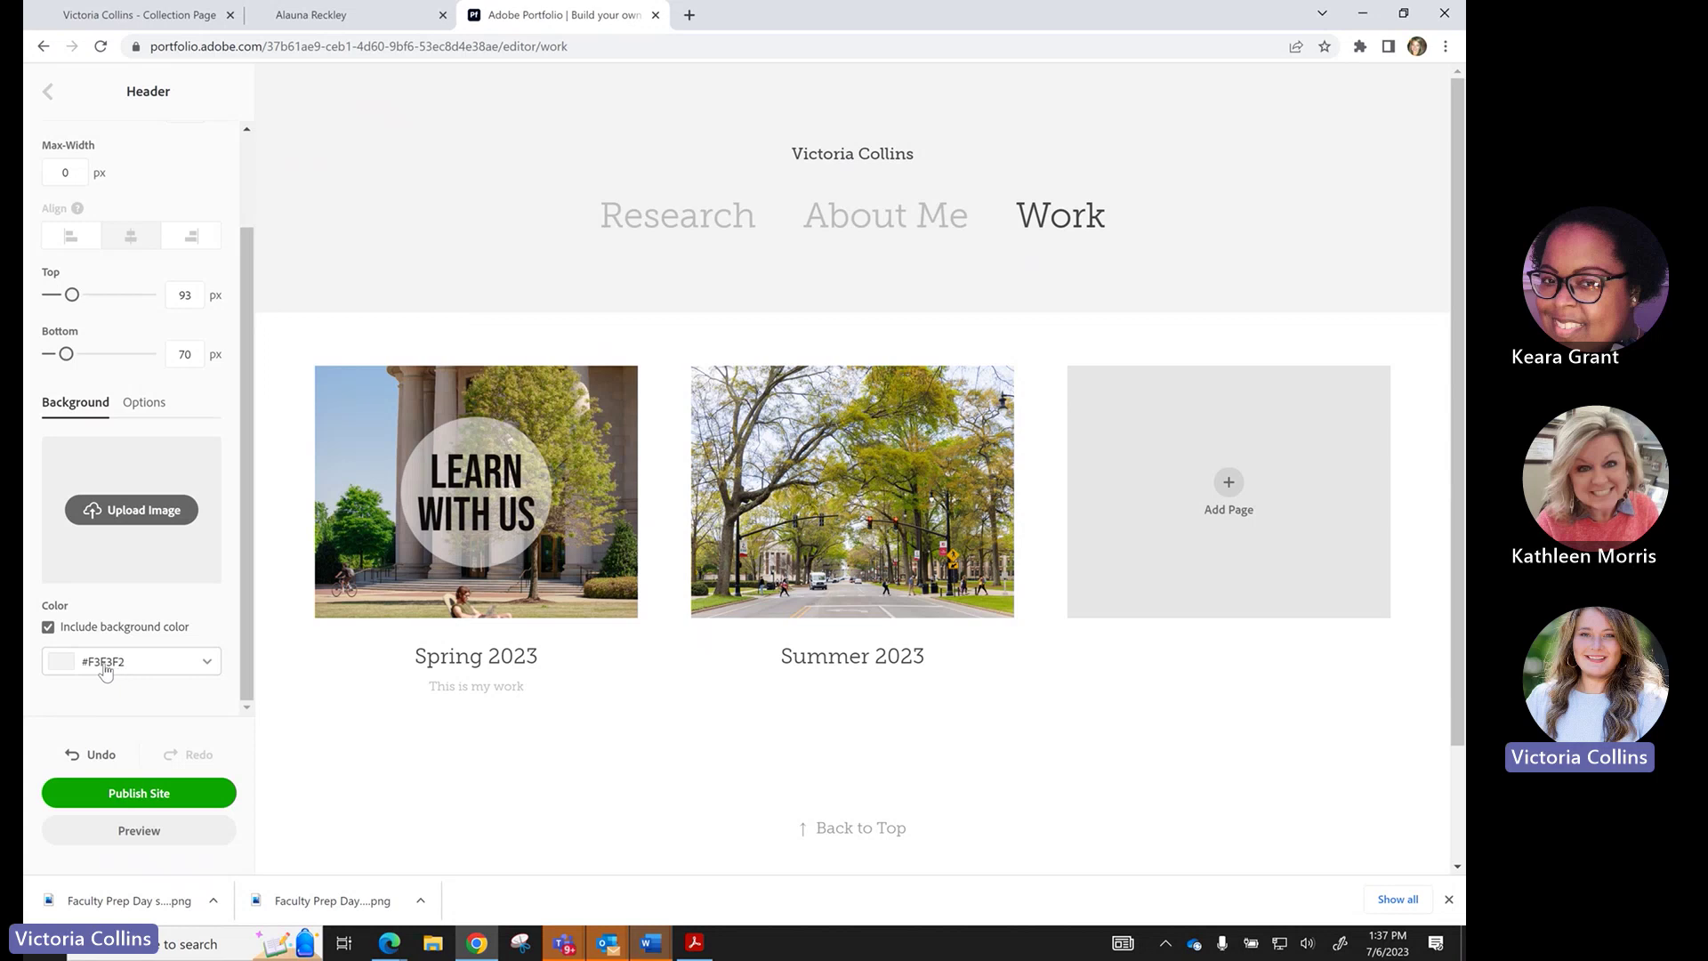
Change the header background colour from olive to crimson hex 9E1B32.
{"action": "left_click", "coordinate": [189, 662]}
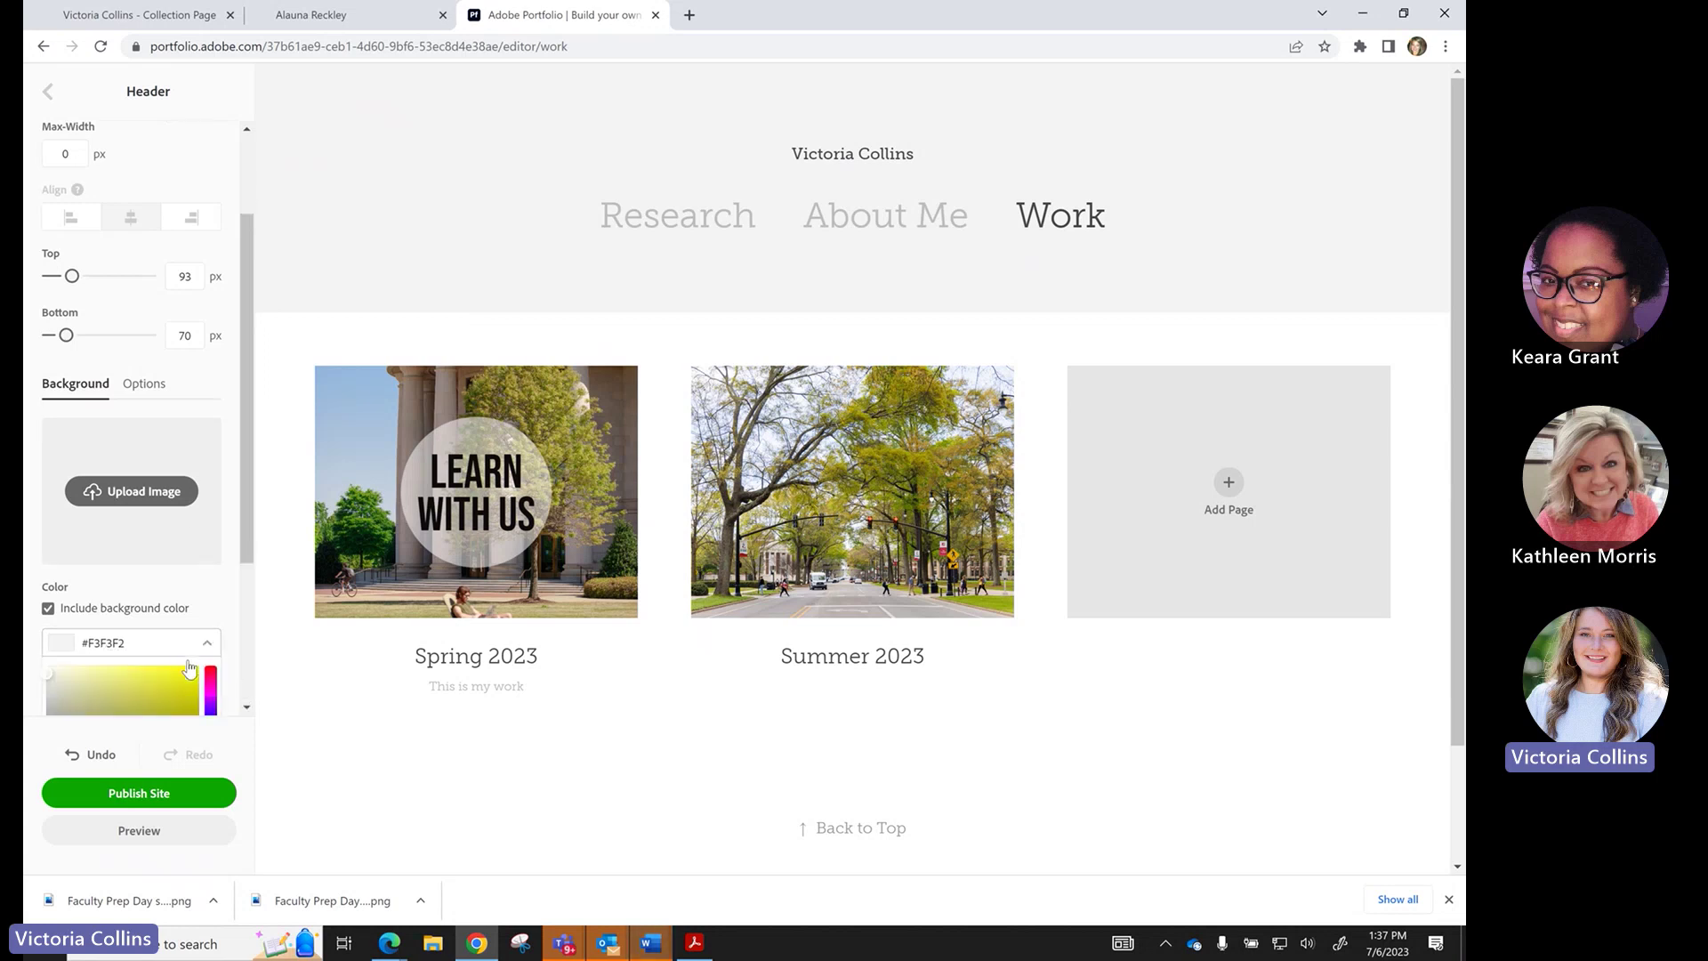
{"action": "scroll", "coordinate": [188, 669], "scroll_direction": "down", "scroll_amount": 3}
{"action": "scroll", "coordinate": [147, 500], "scroll_direction": "down", "scroll_amount": 1}
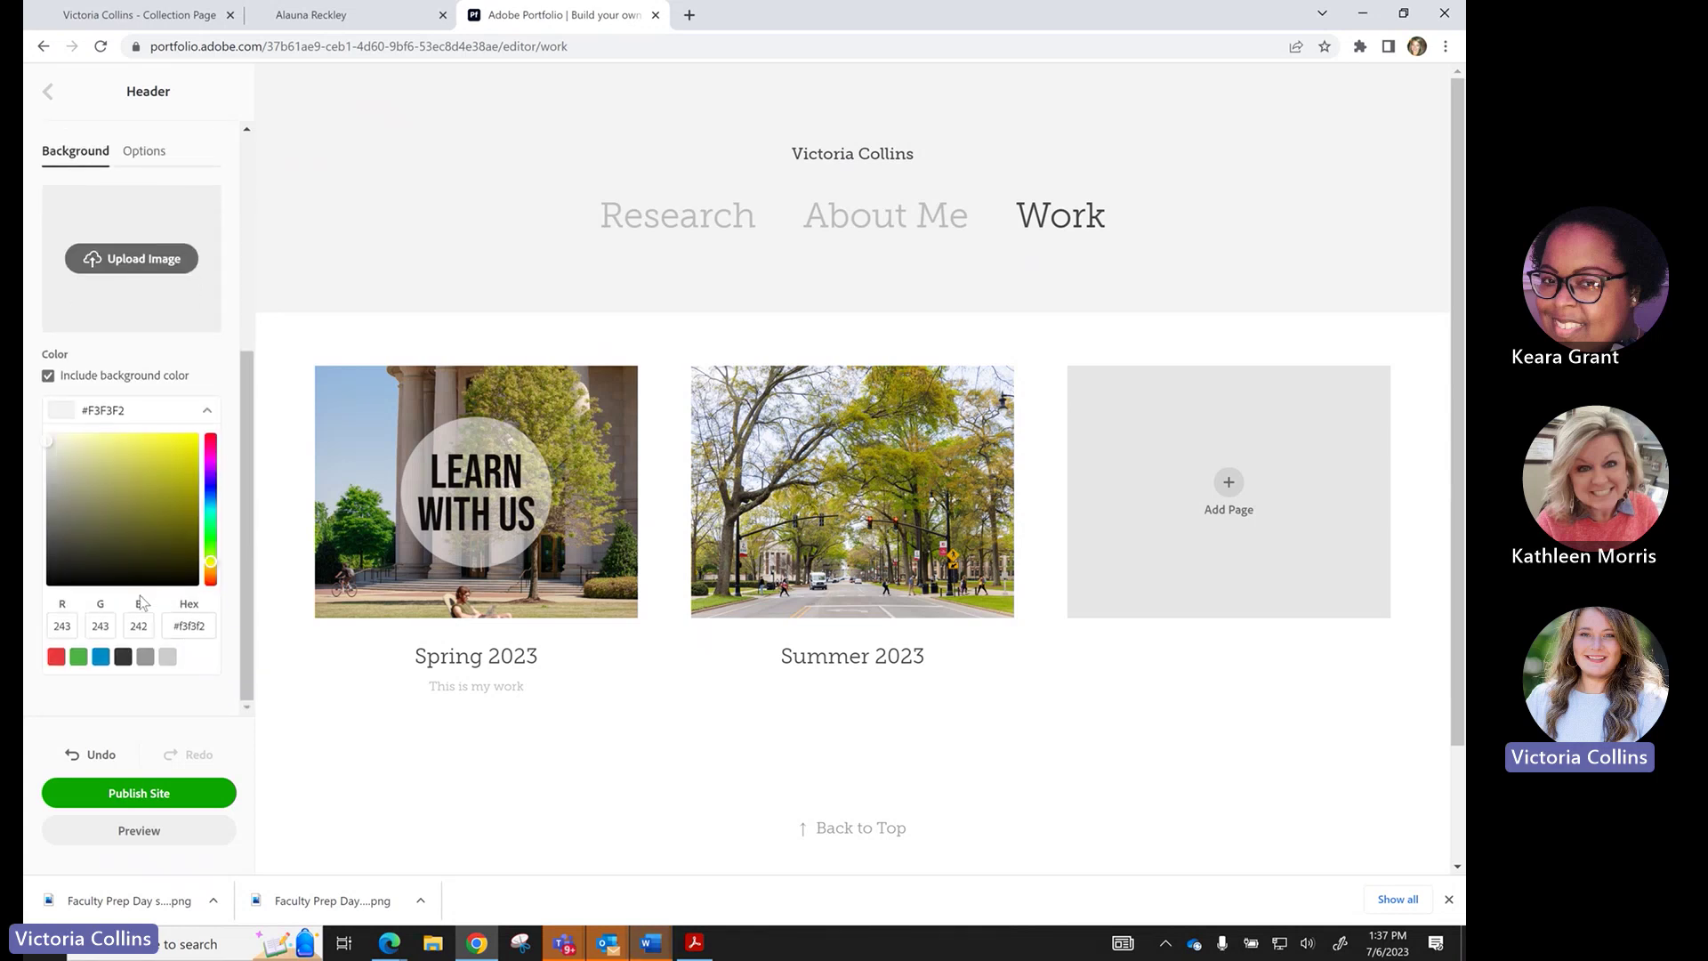
{"action": "mouse_move", "coordinate": [85, 481]}
{"action": "left_mouse_down"}
{"action": "mouse_move", "coordinate": [179, 468]}
{"action": "mouse_move", "coordinate": [108, 445]}
{"action": "mouse_move", "coordinate": [169, 468]}
{"action": "mouse_move", "coordinate": [179, 505]}
{"action": "mouse_move", "coordinate": [121, 535]}
{"action": "left_mouse_up"}
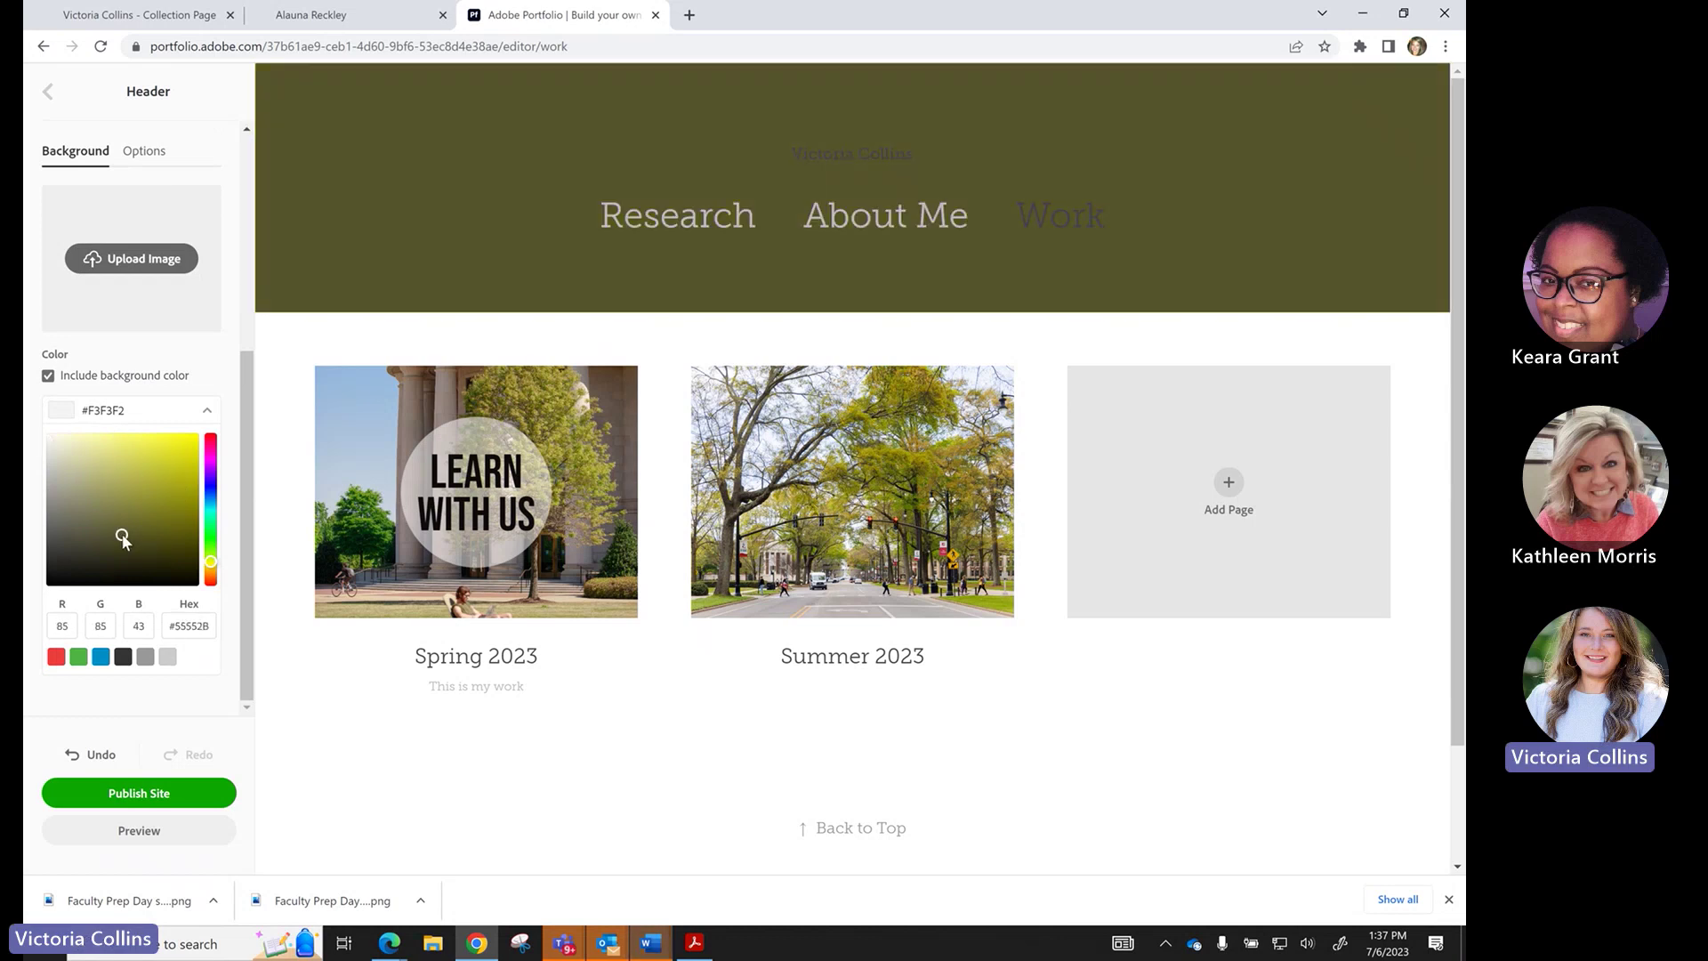
{"action": "left_click_drag", "start_coordinate": [211, 626], "coordinate": [177, 628]}
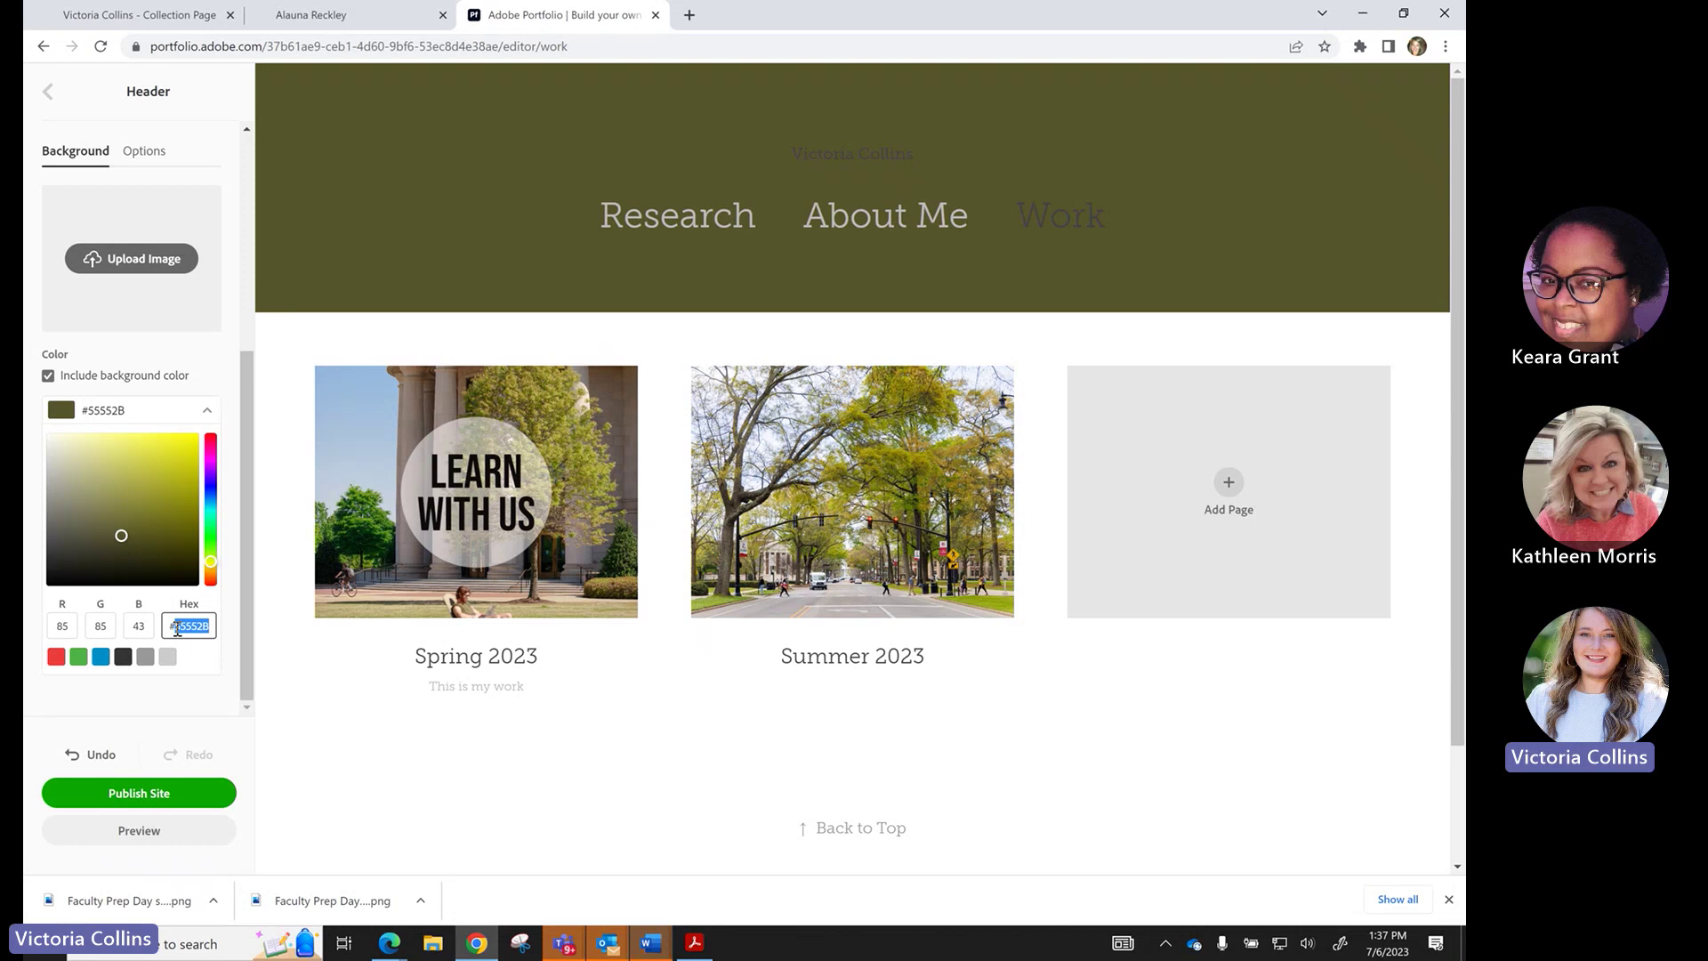
{"action": "type", "text": "7e1b32"}
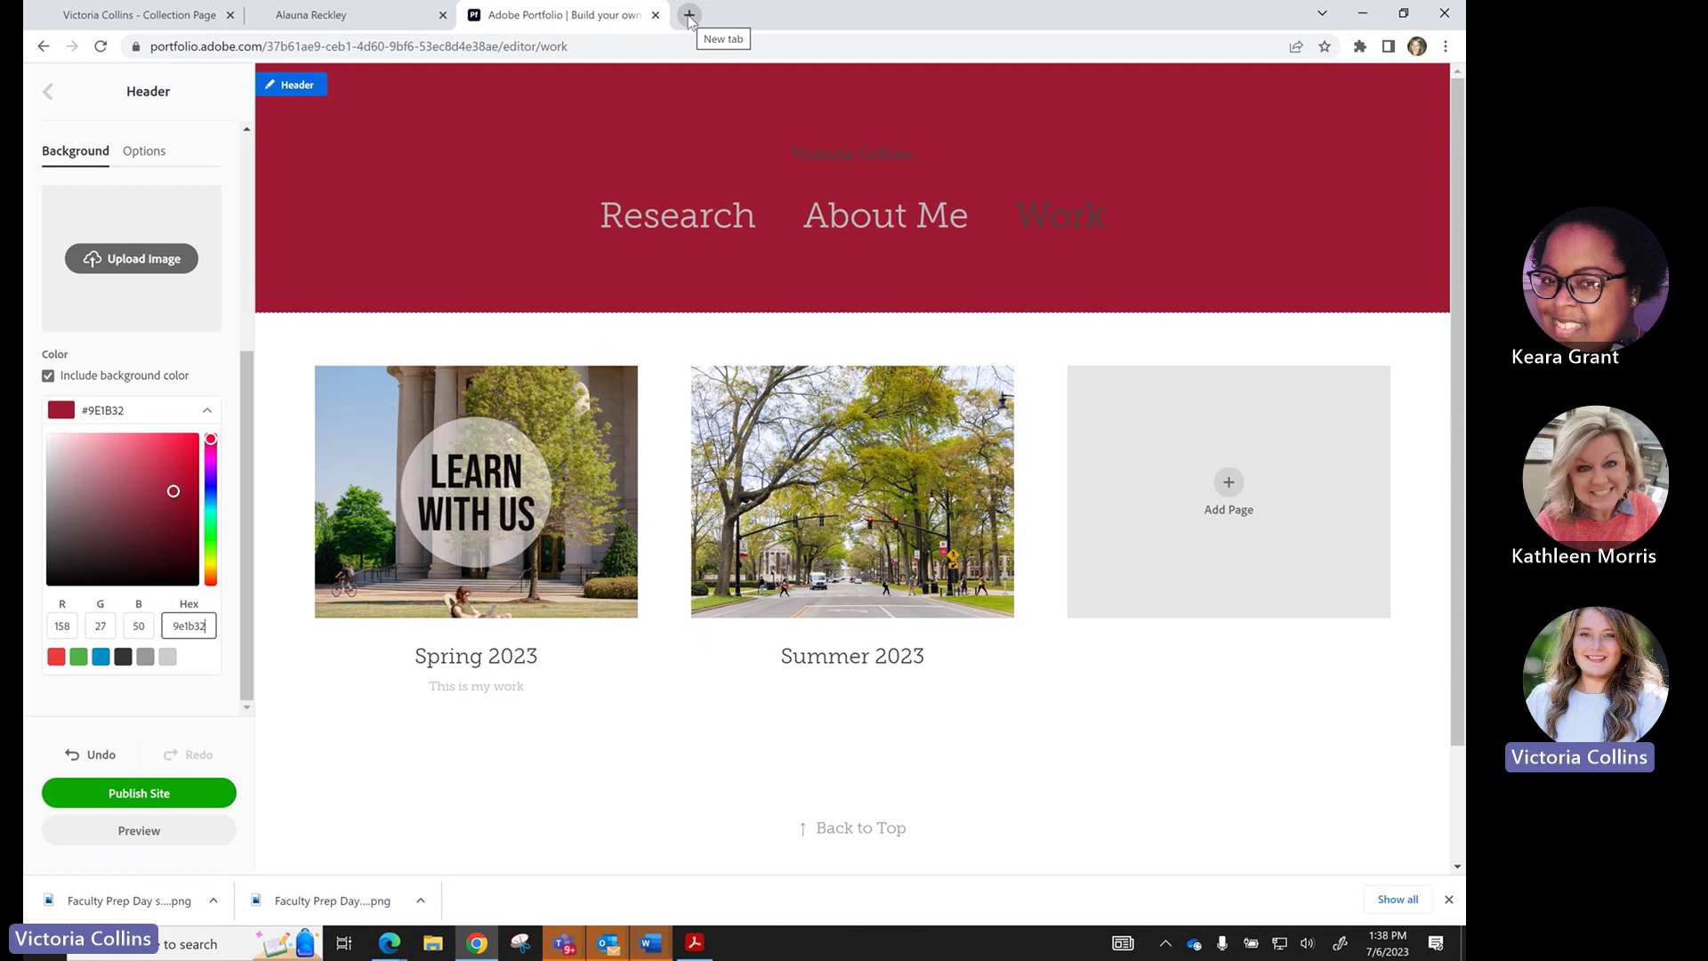
Open brand.ua.edu in a new tab and go to Brand Standards > Brand Guidelines.
{"action": "left_click", "coordinate": [690, 16]}
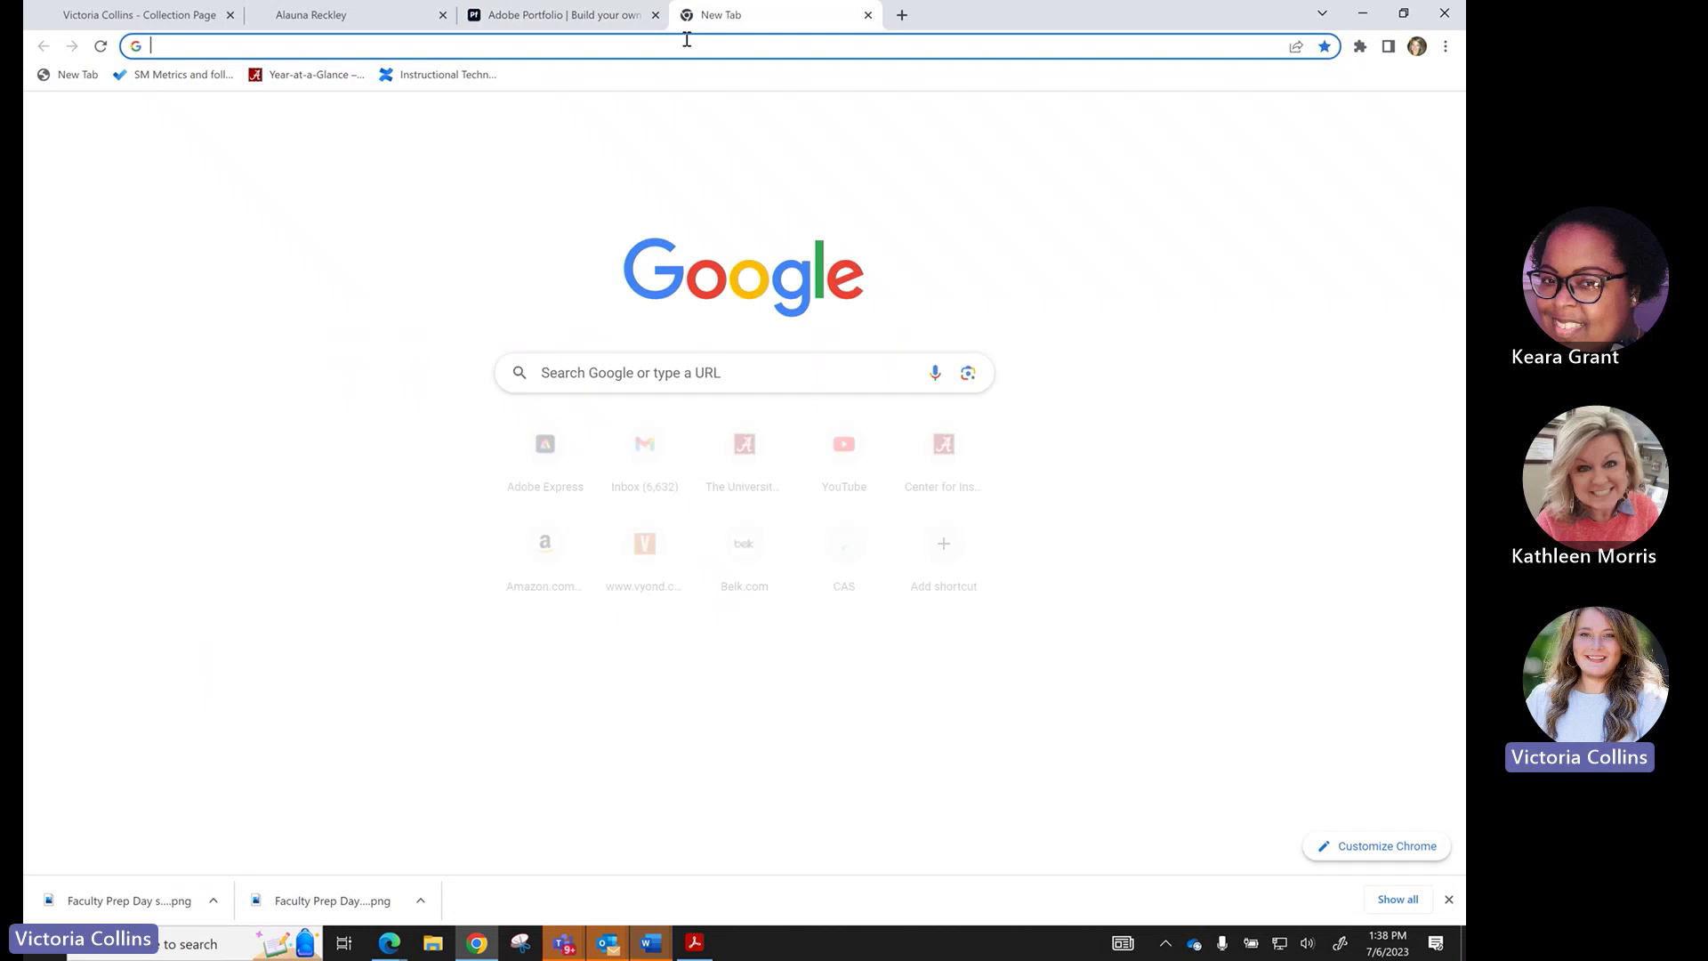
{"action": "type", "text": "brand.ua.edu"}
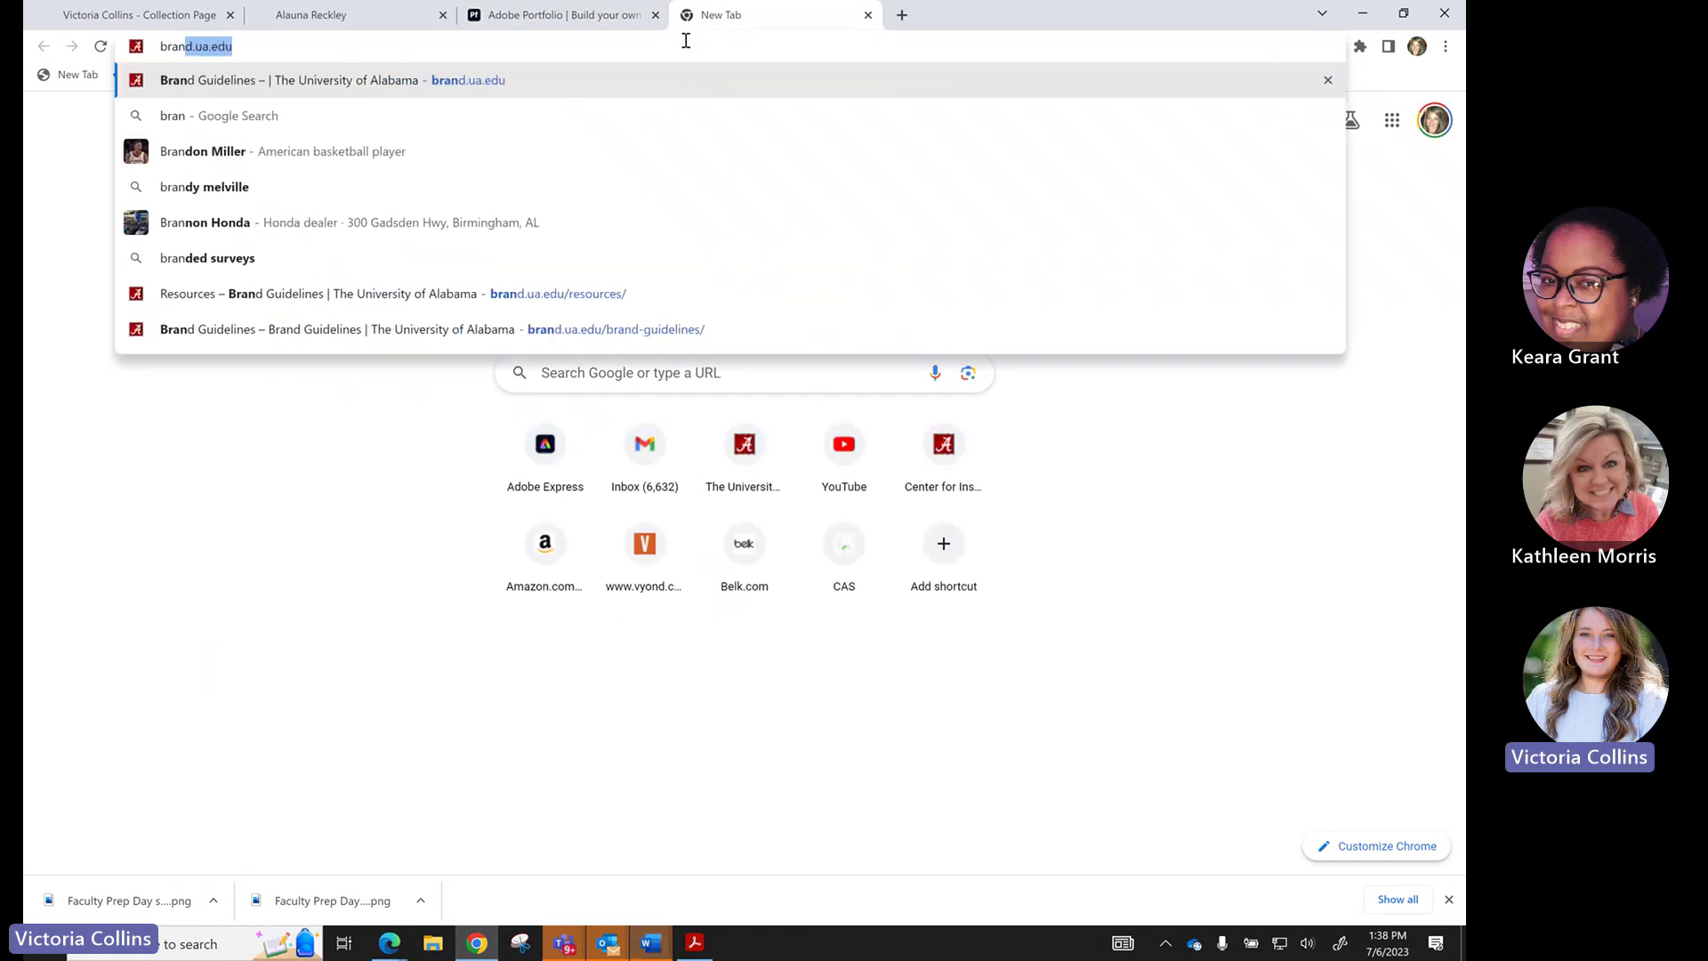
{"action": "key", "text": "Return"}
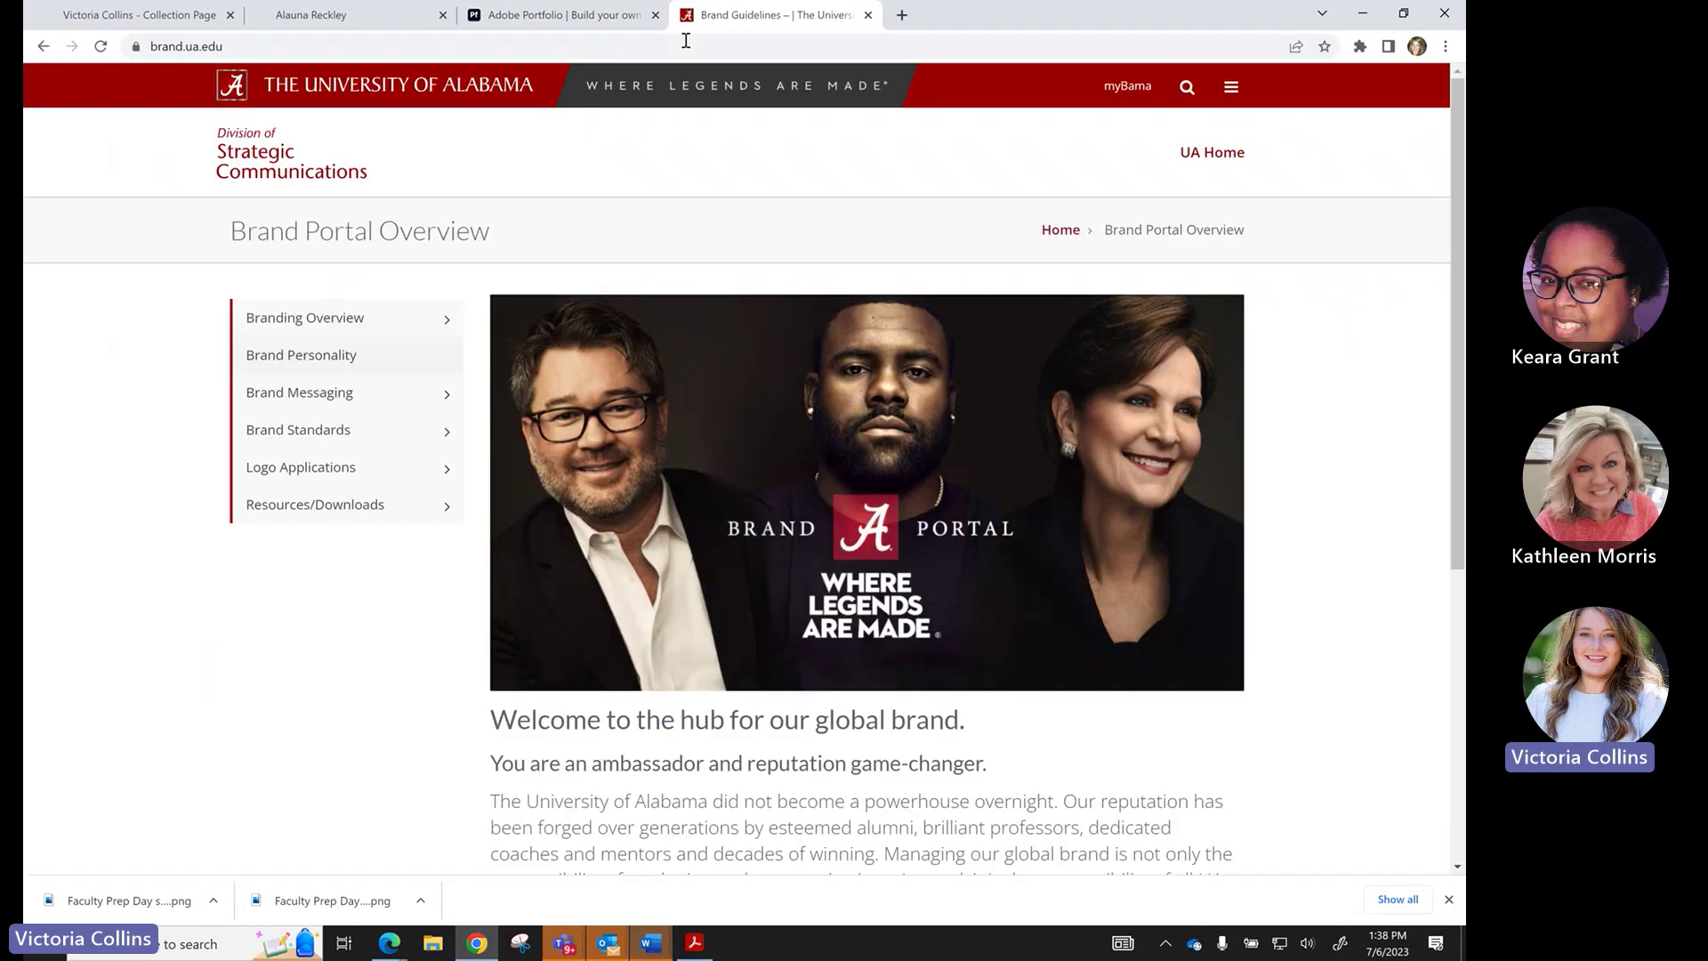
{"action": "left_click", "coordinate": [343, 431]}
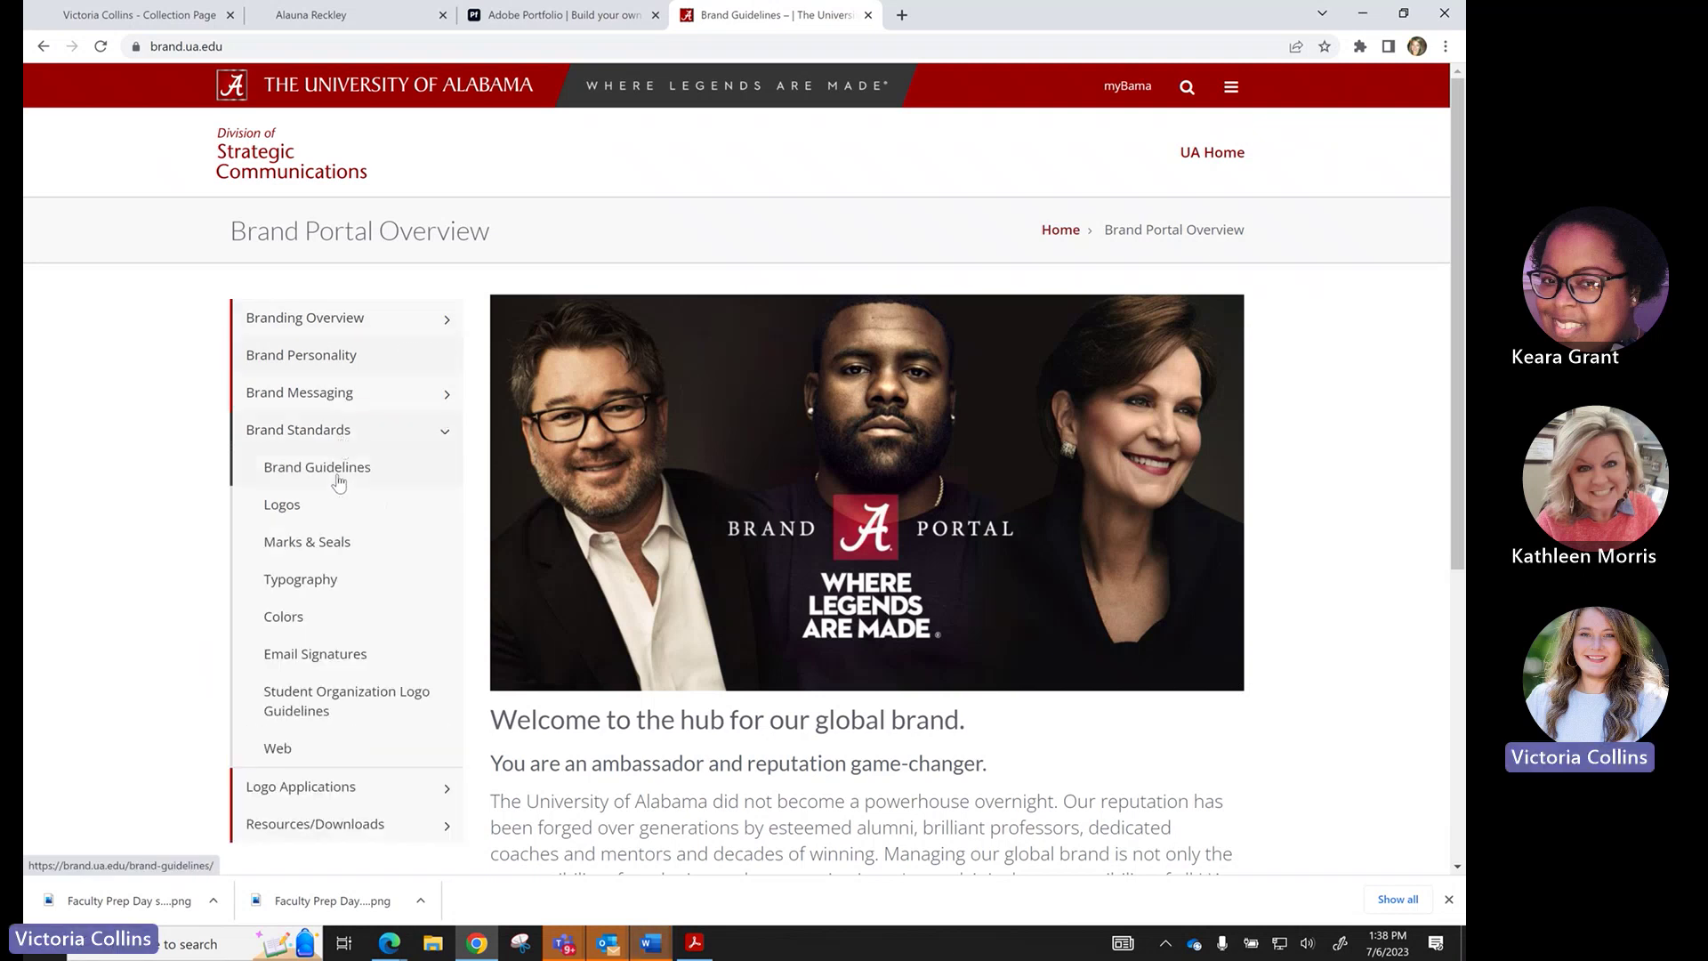
{"action": "left_click", "coordinate": [338, 480]}
{"action": "scroll", "coordinate": [658, 567], "scroll_direction": "down", "scroll_amount": 3}
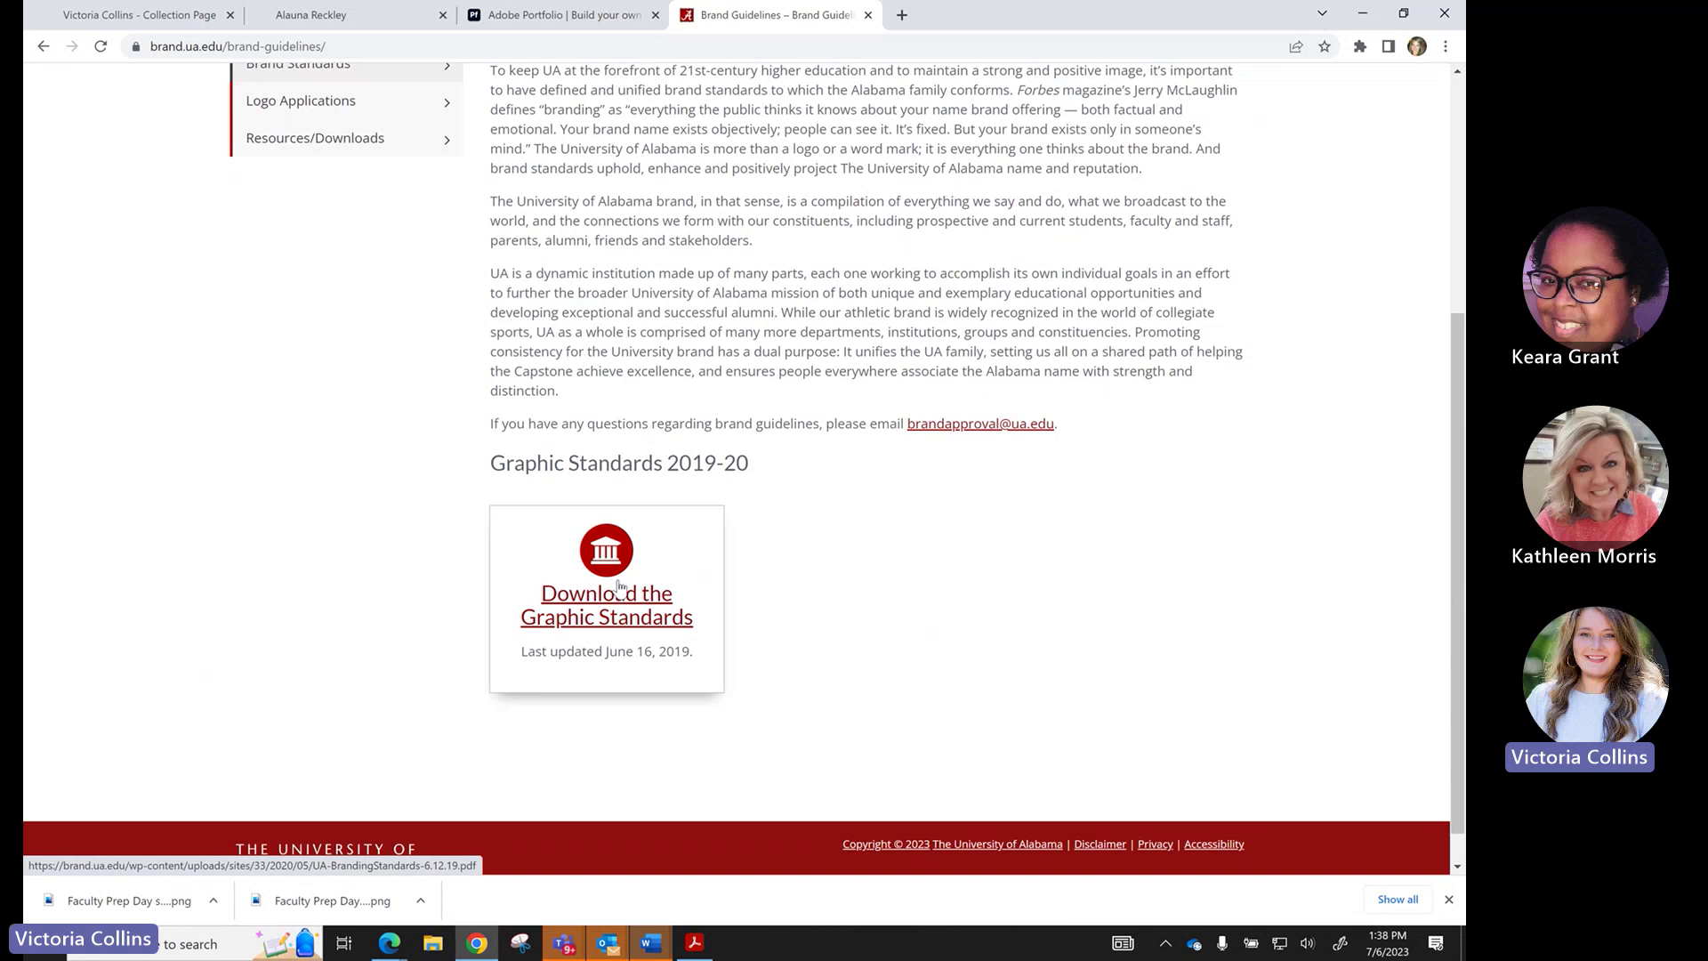
{"action": "scroll", "coordinate": [580, 507], "scroll_direction": "up", "scroll_amount": 3}
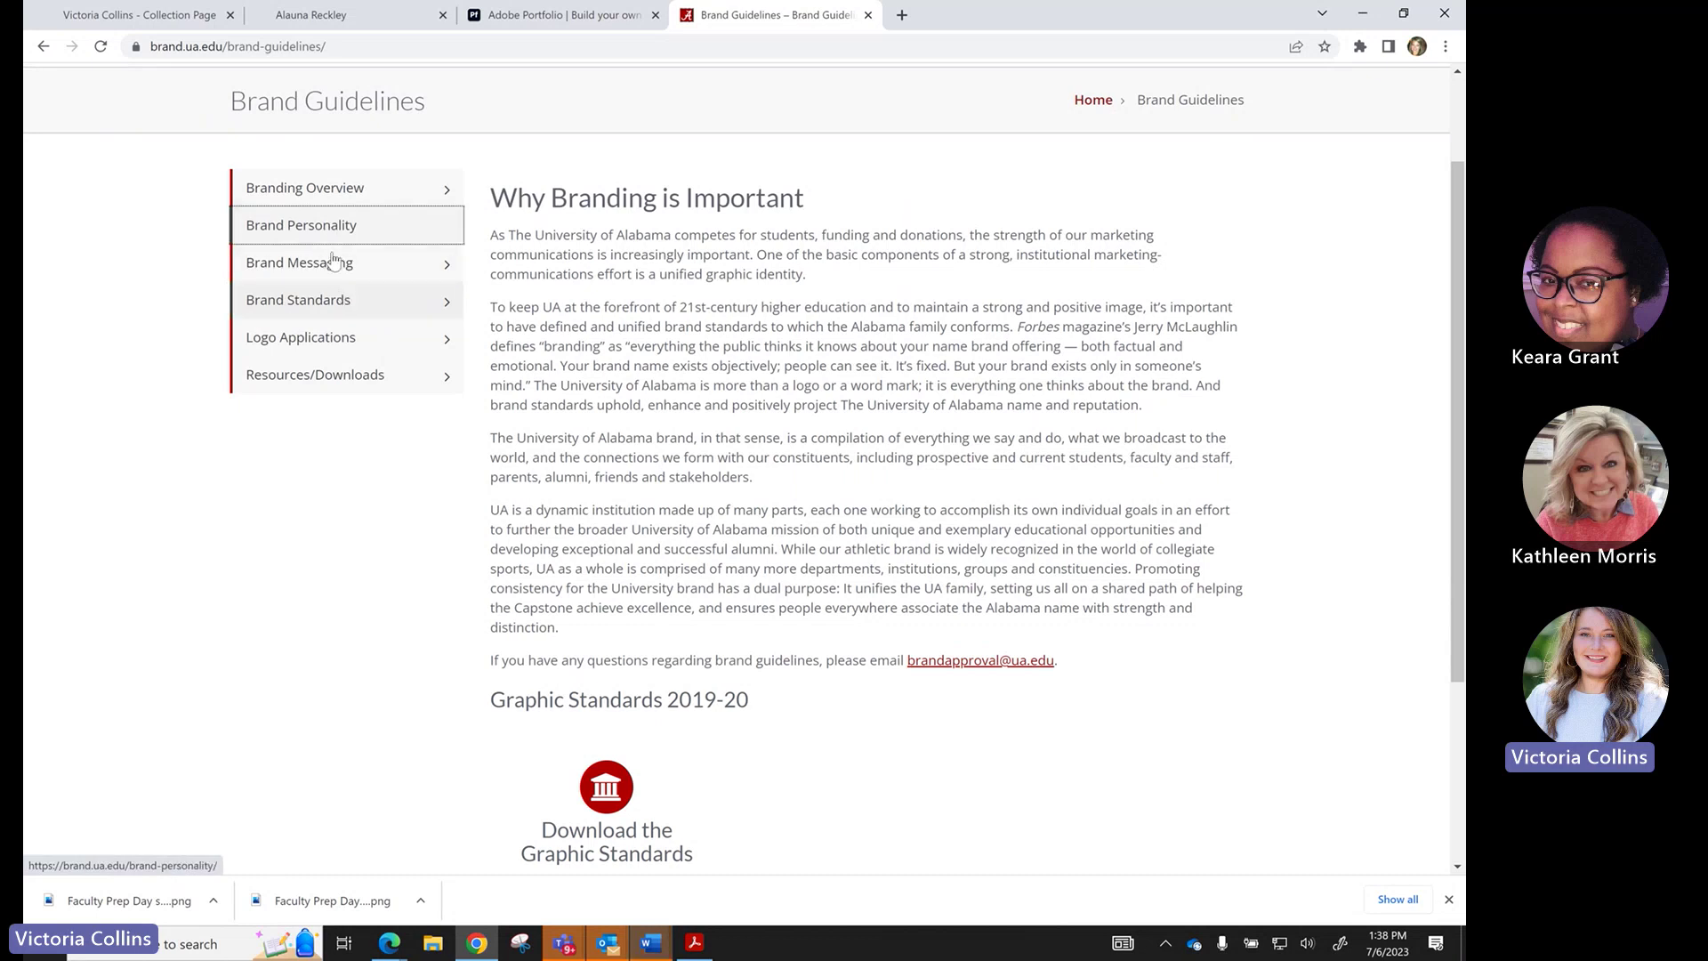
Browse the Logo & Identifier Library to the Capstone A logo, then return to Portfolio.
{"action": "left_click", "coordinate": [333, 382]}
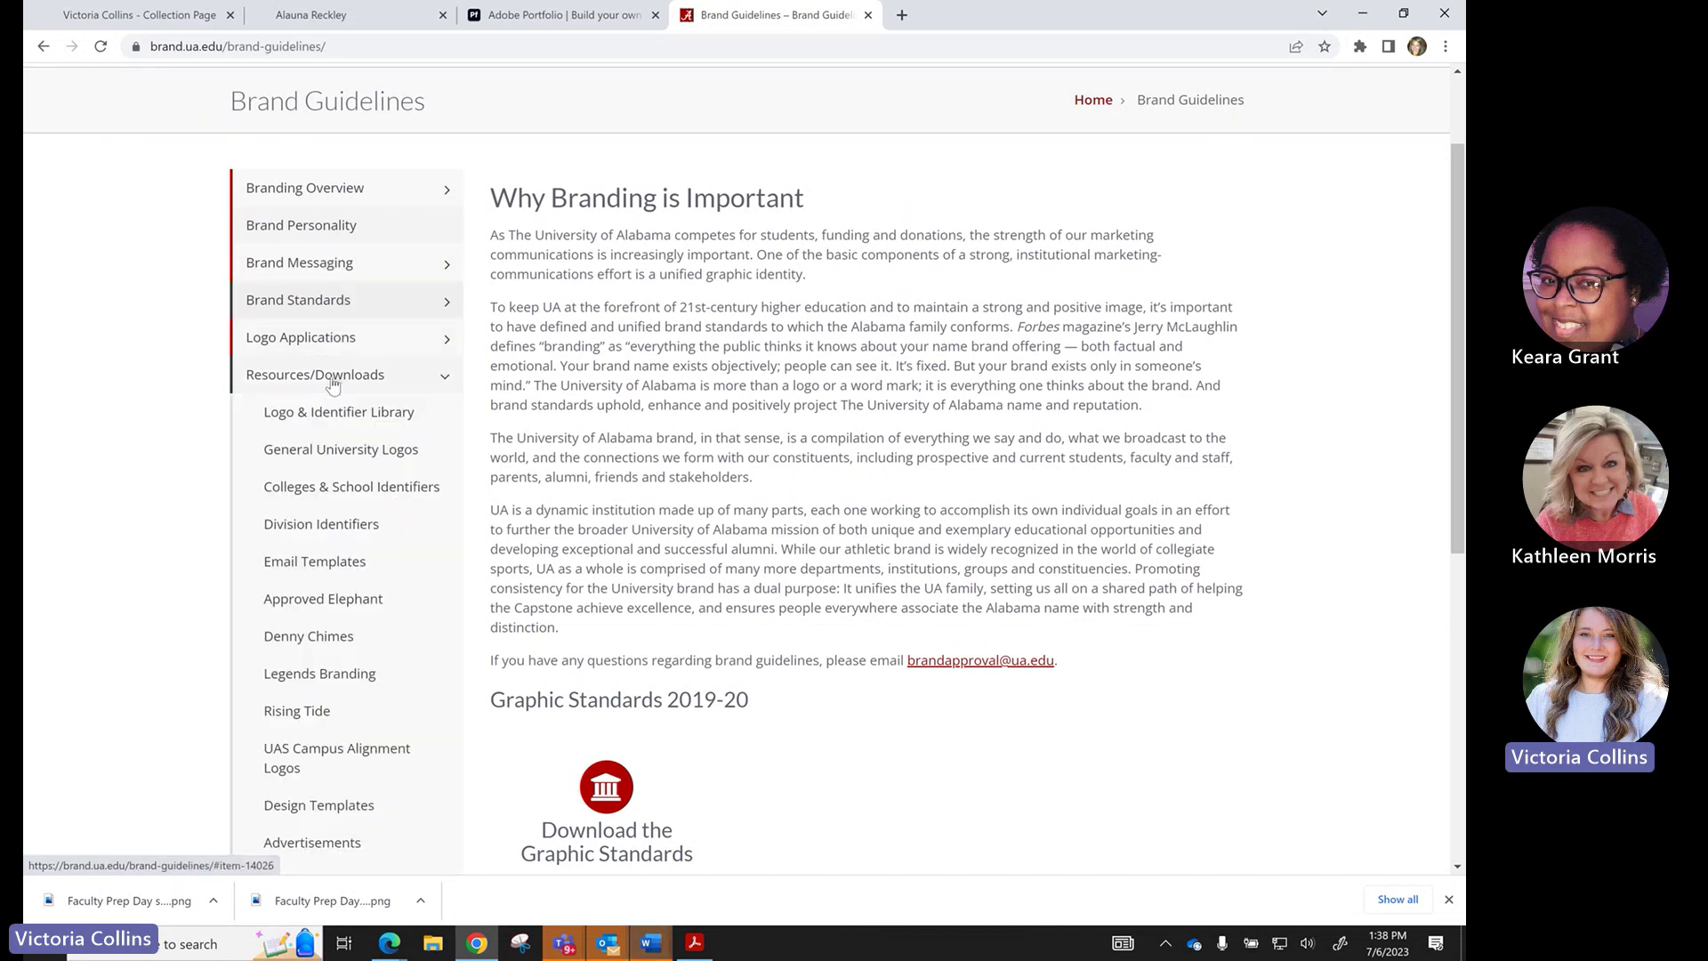
{"action": "left_click", "coordinate": [334, 418]}
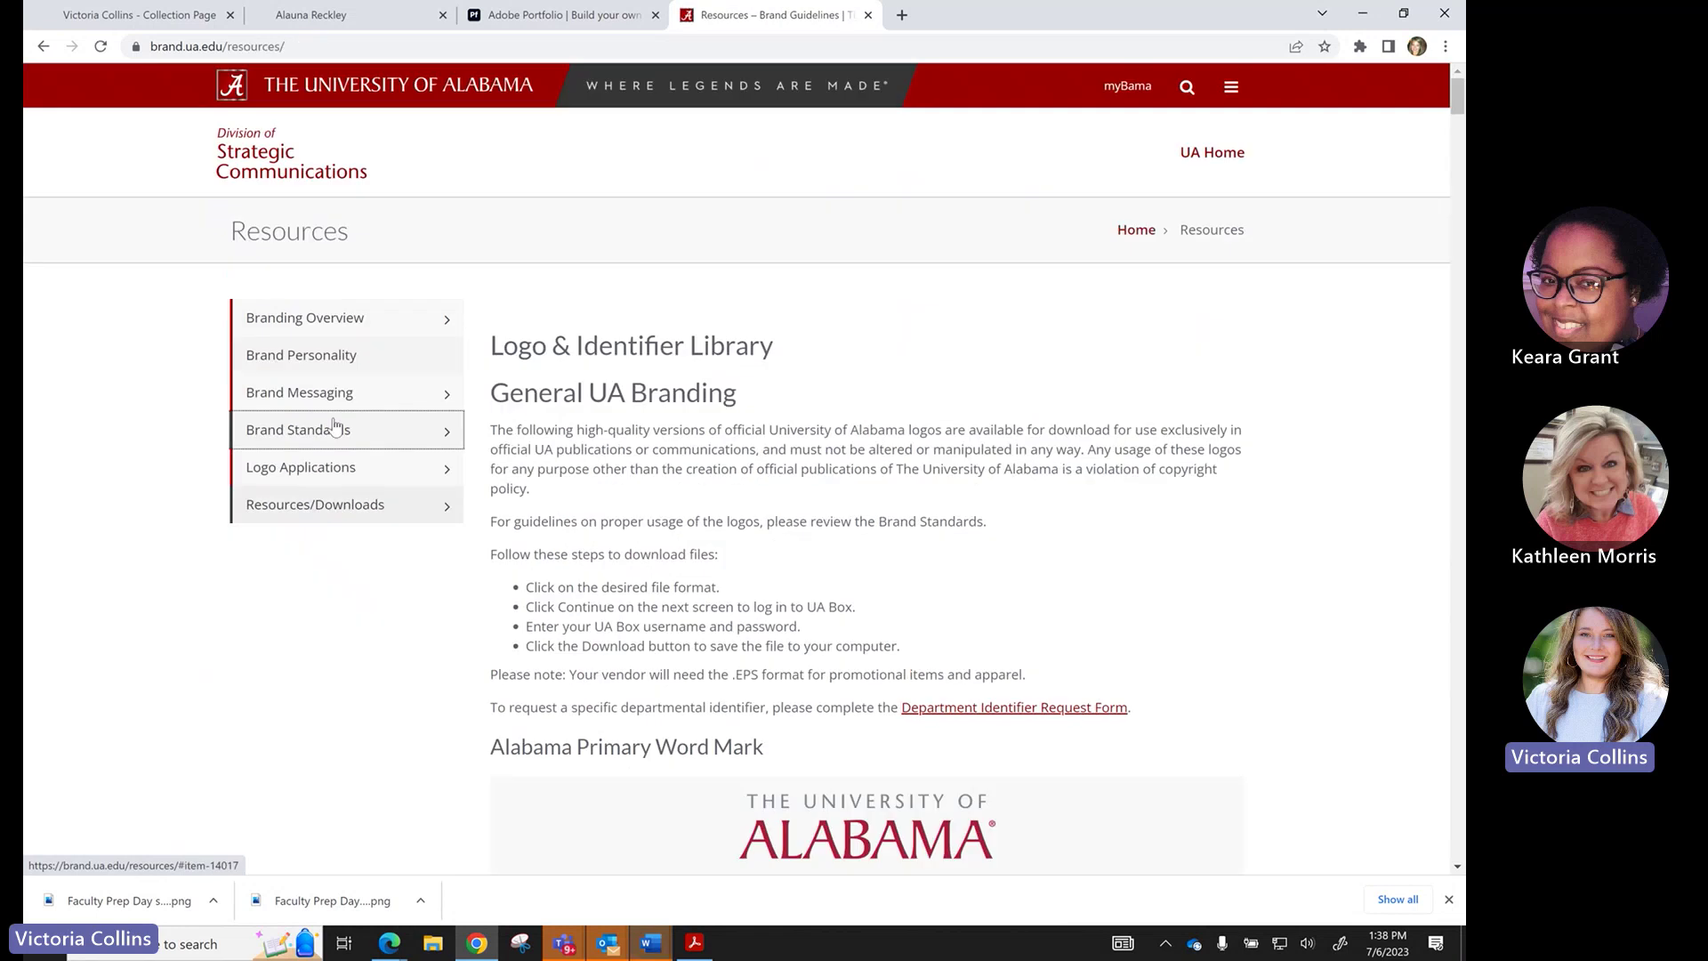
{"action": "scroll", "coordinate": [748, 540], "scroll_direction": "down", "scroll_amount": 10}
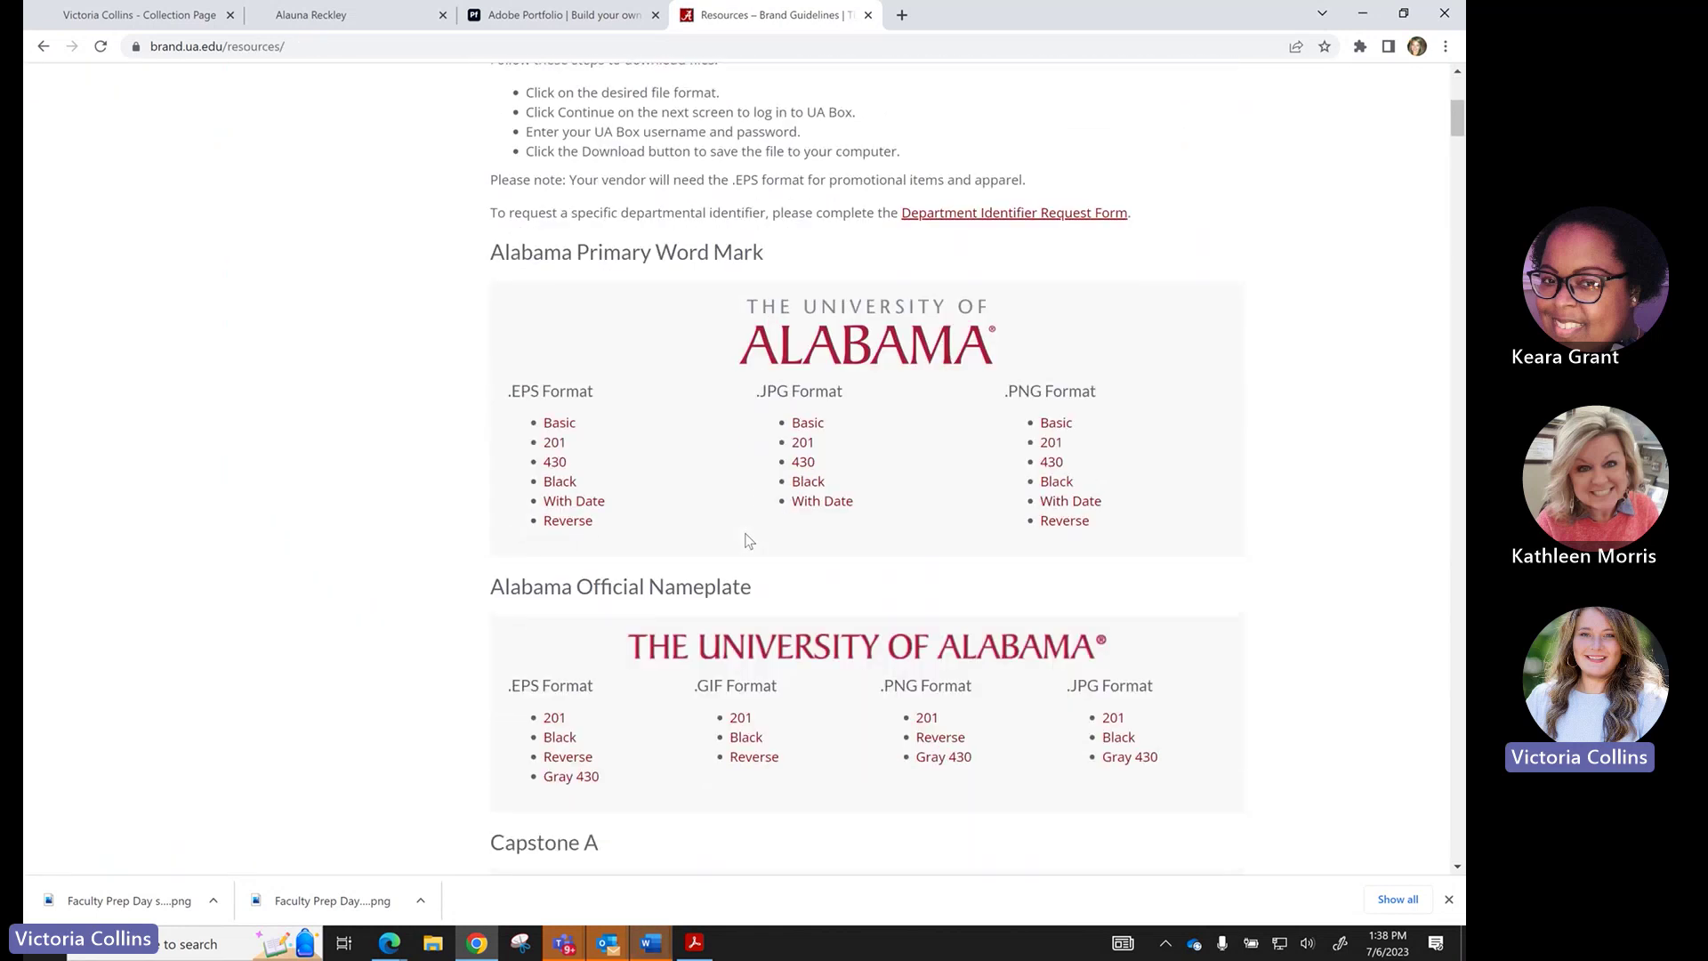
{"action": "scroll", "coordinate": [748, 540], "scroll_direction": "down", "scroll_amount": 1}
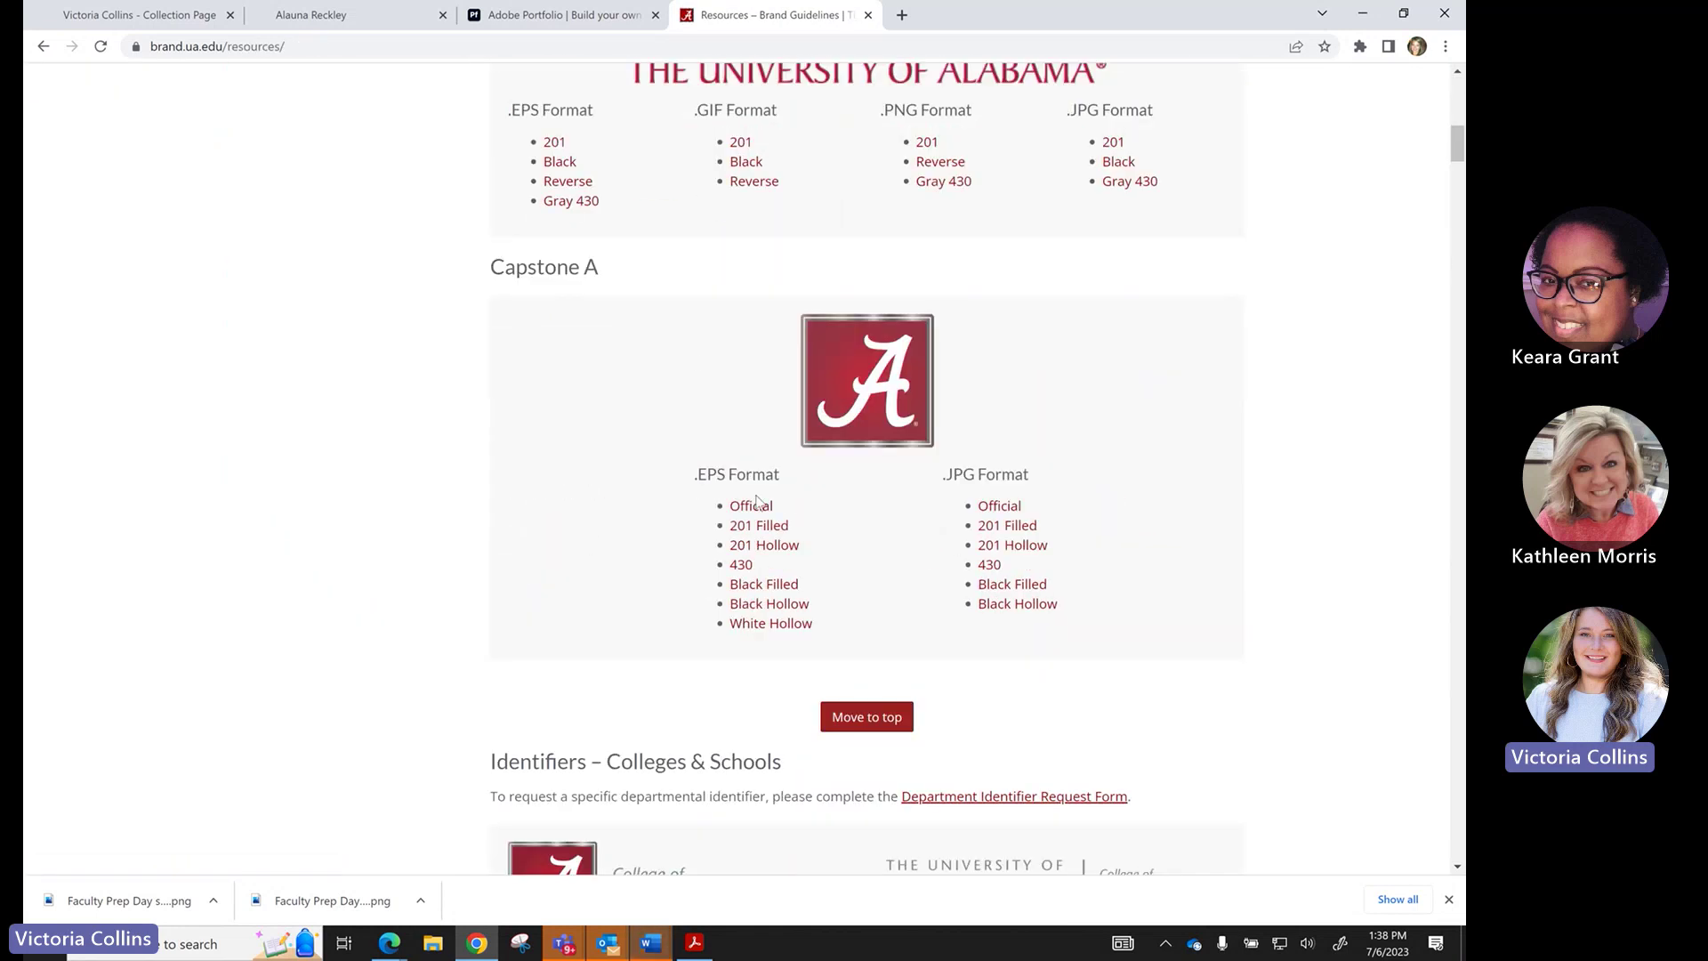
{"action": "scroll", "coordinate": [761, 527], "scroll_direction": "down", "scroll_amount": 5}
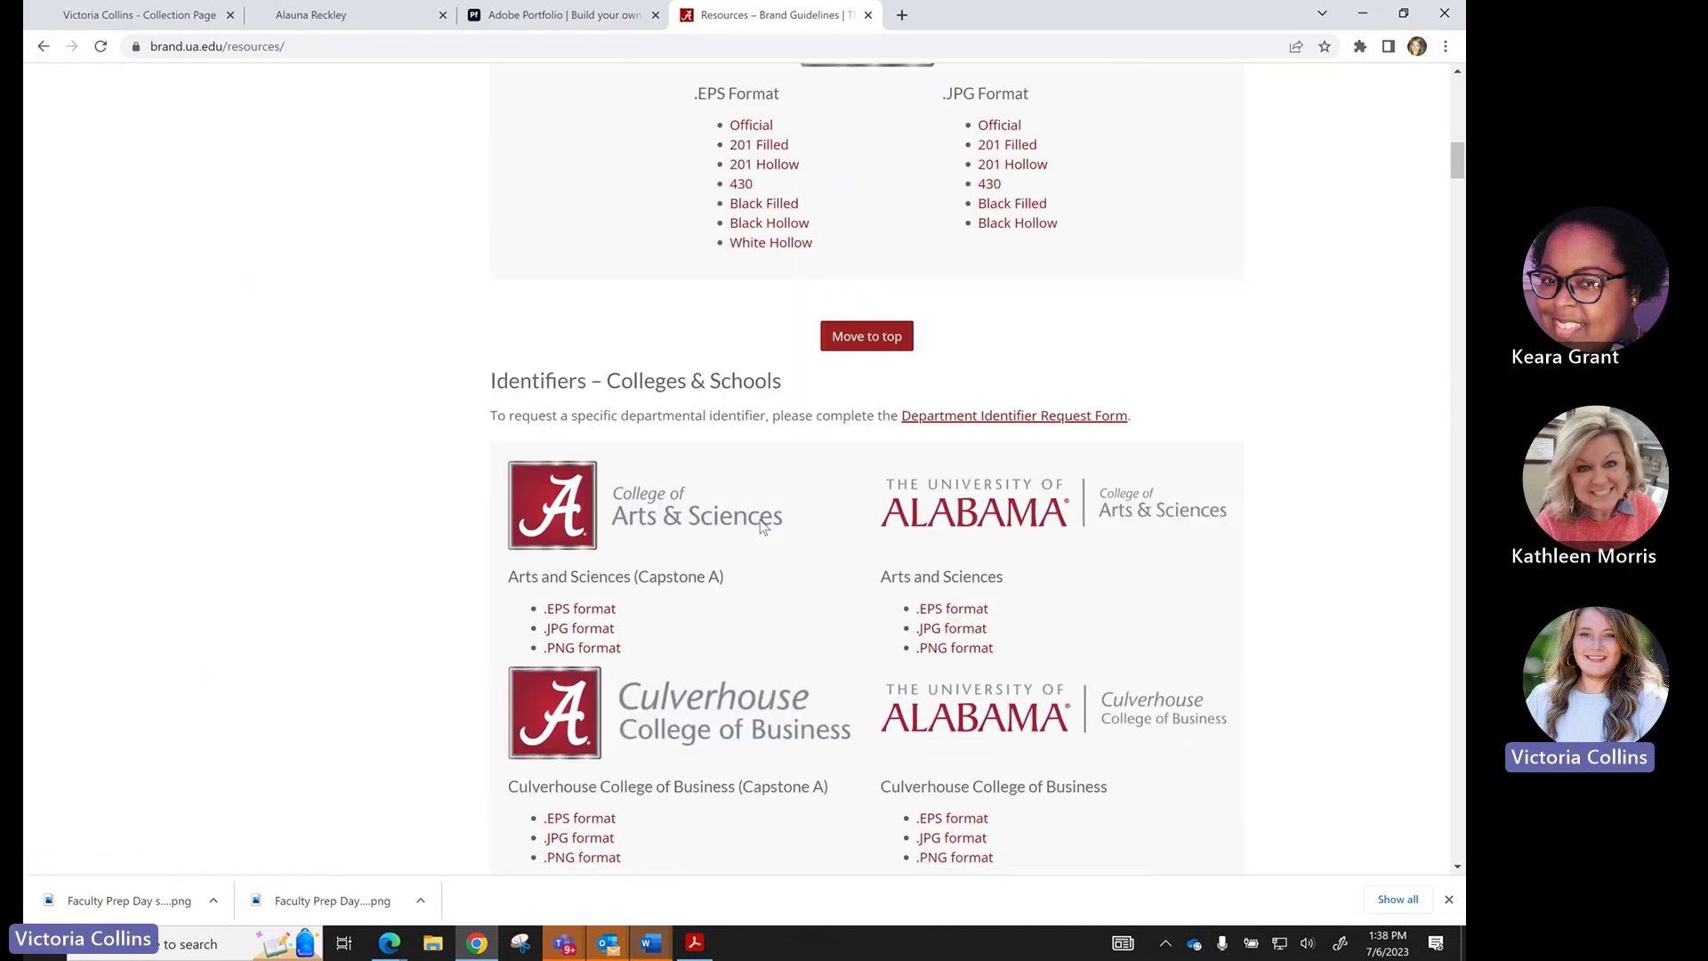
{"action": "scroll", "coordinate": [761, 526], "scroll_direction": "down", "scroll_amount": 6}
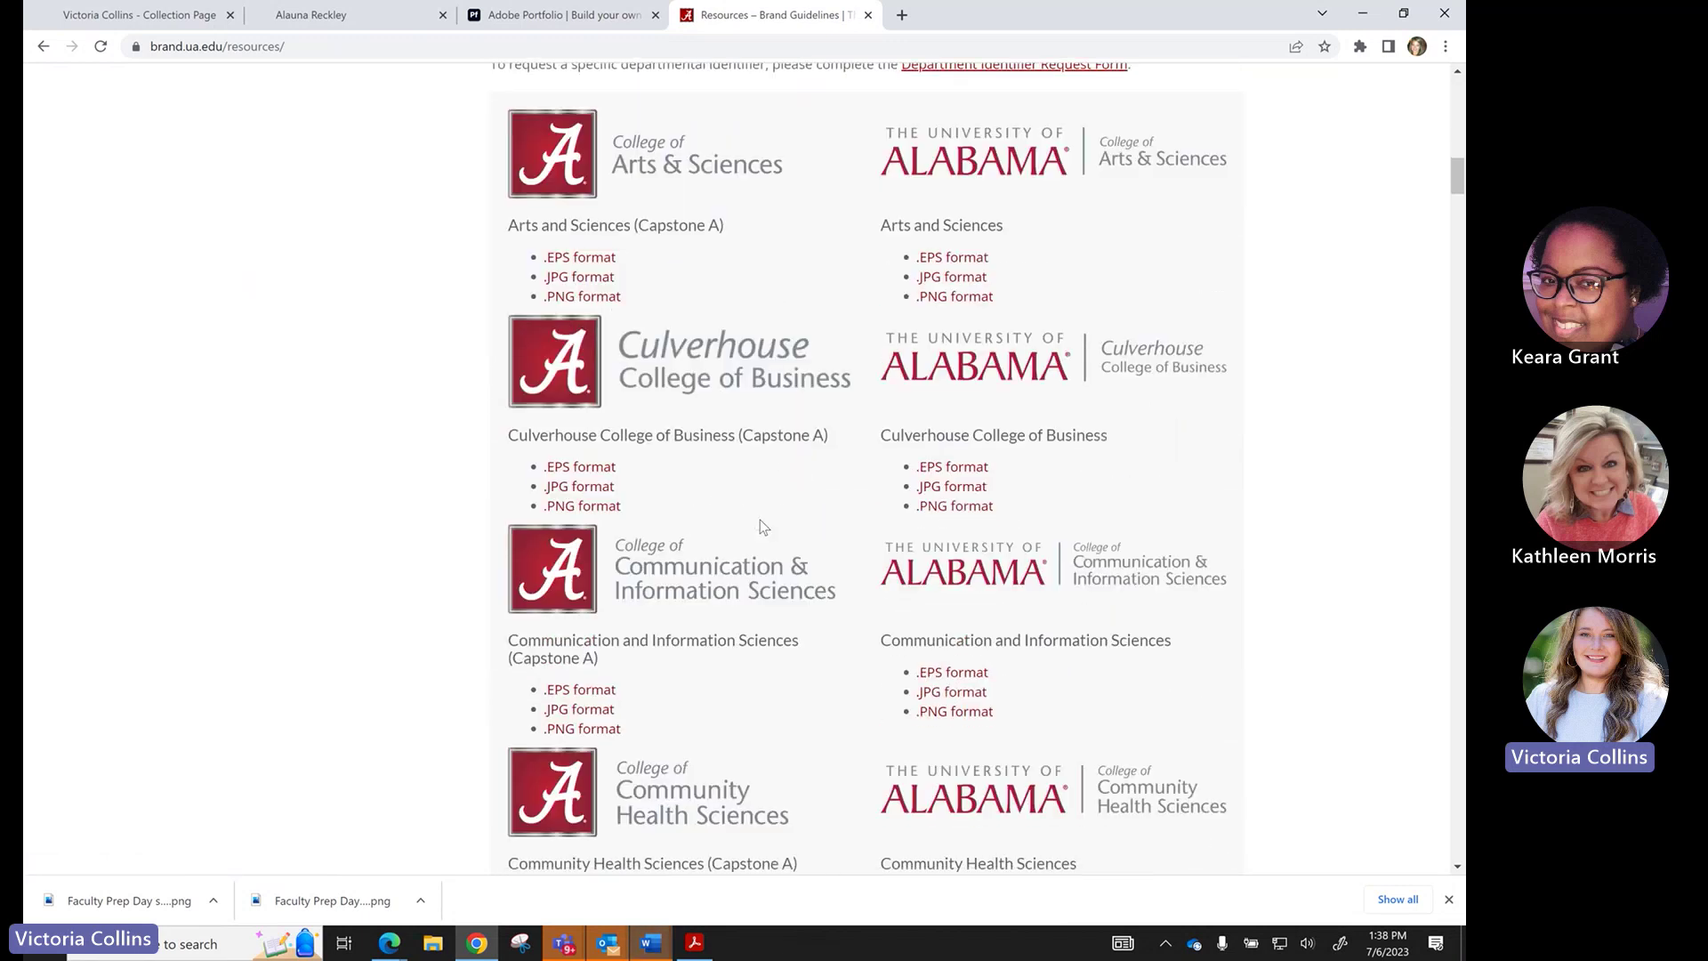
{"action": "scroll", "coordinate": [759, 520], "scroll_direction": "down", "scroll_amount": 4}
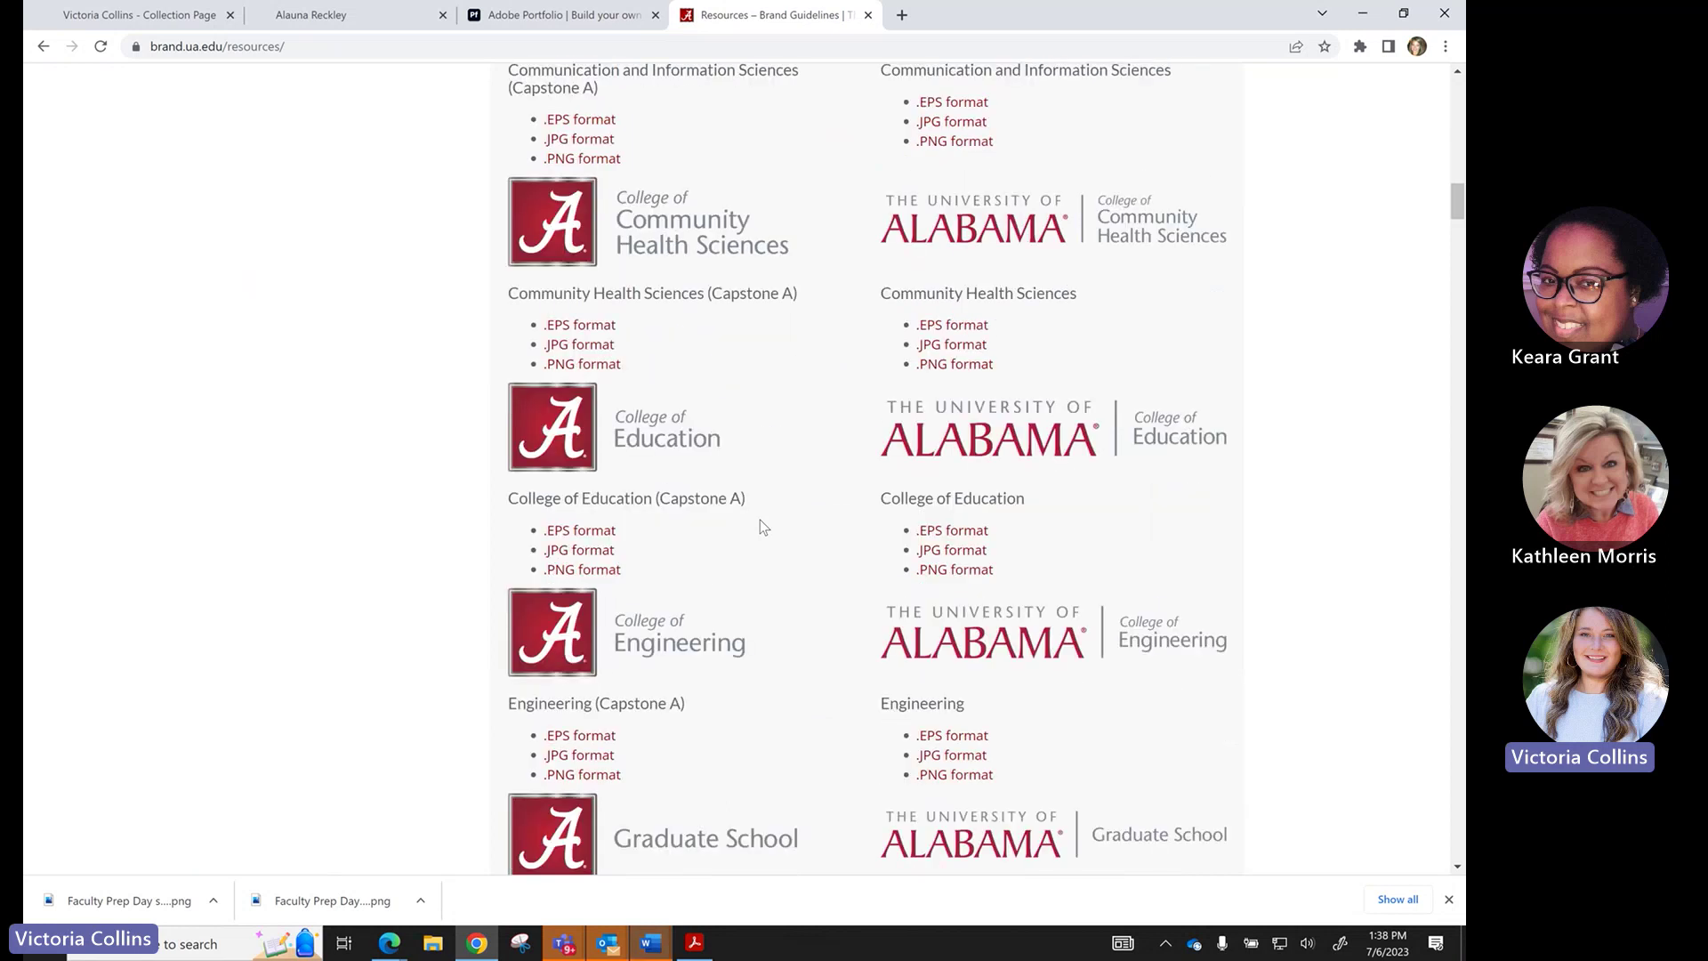
{"action": "scroll", "coordinate": [760, 519], "scroll_direction": "up", "scroll_amount": 11}
{"action": "scroll", "coordinate": [760, 519], "scroll_direction": "up", "scroll_amount": 3}
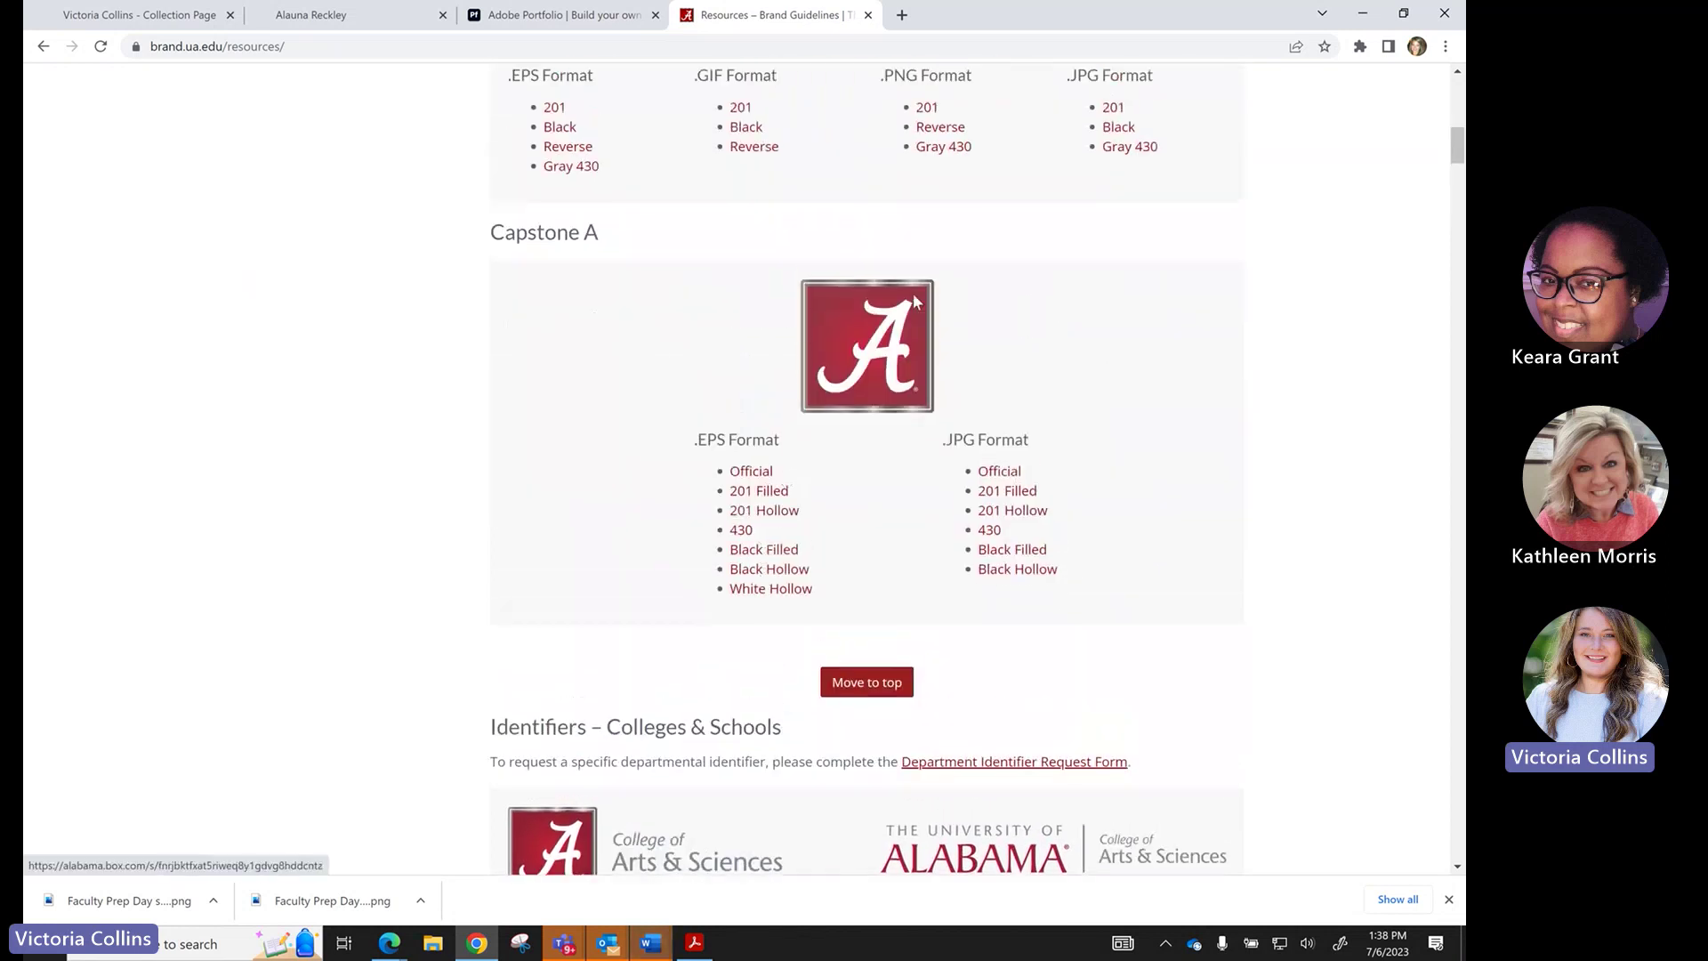
{"action": "scroll", "coordinate": [890, 411], "scroll_direction": "up", "scroll_amount": 4}
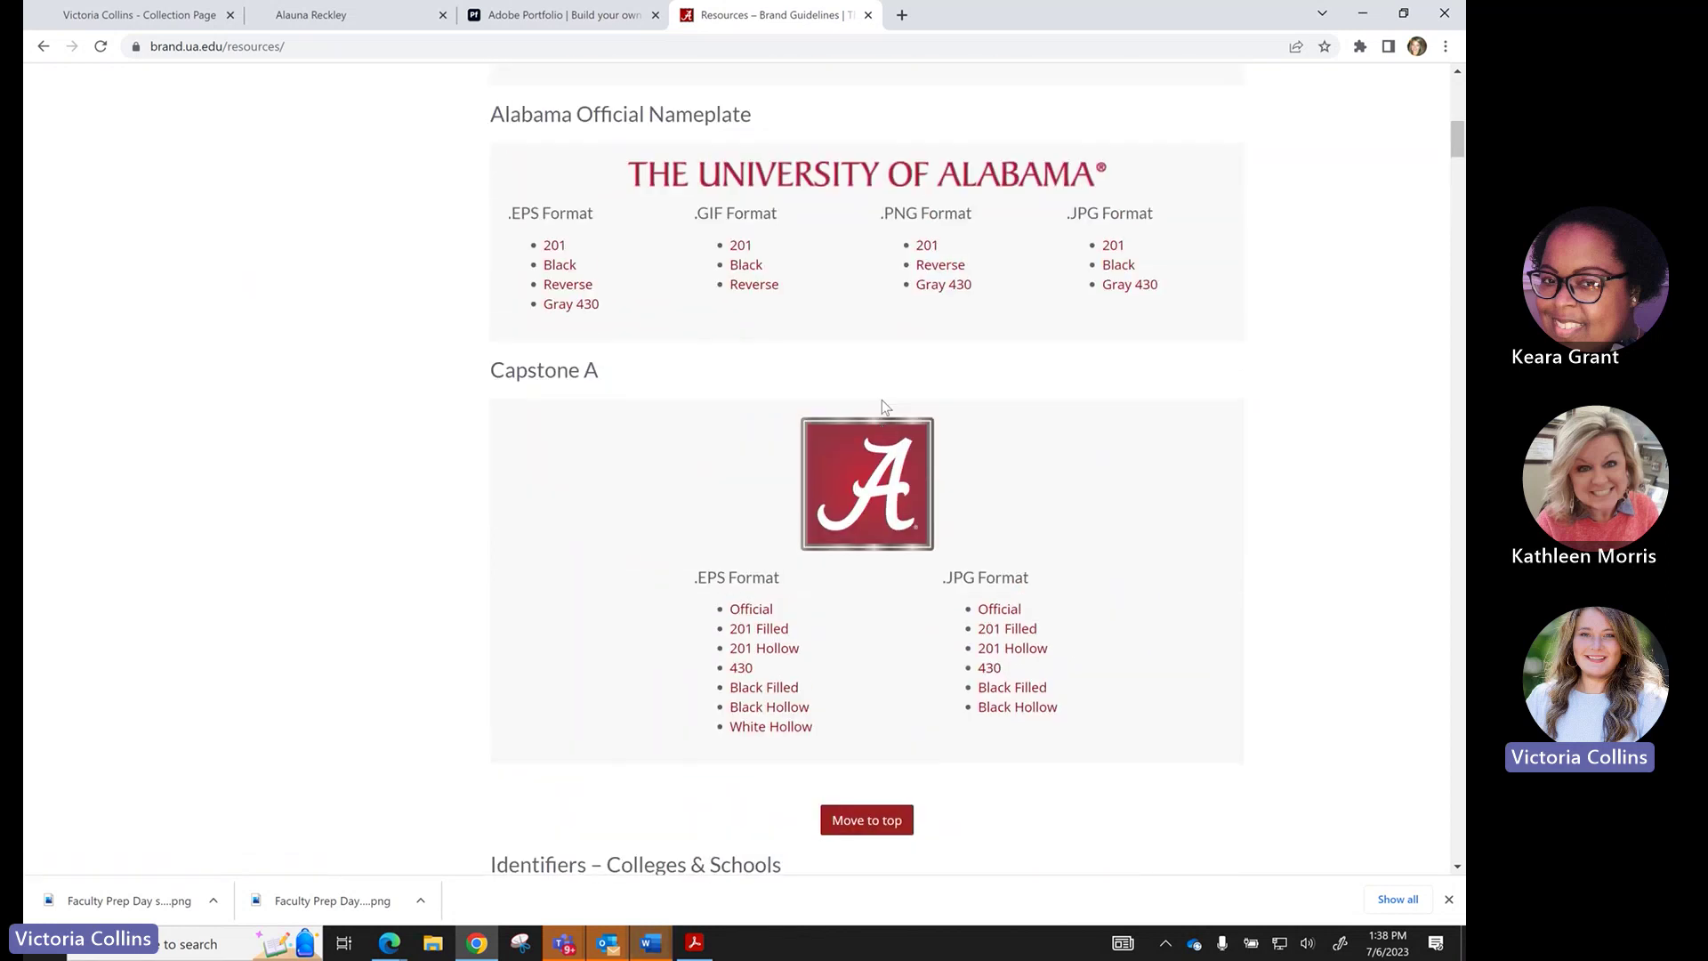
{"action": "left_click", "coordinate": [543, 14]}
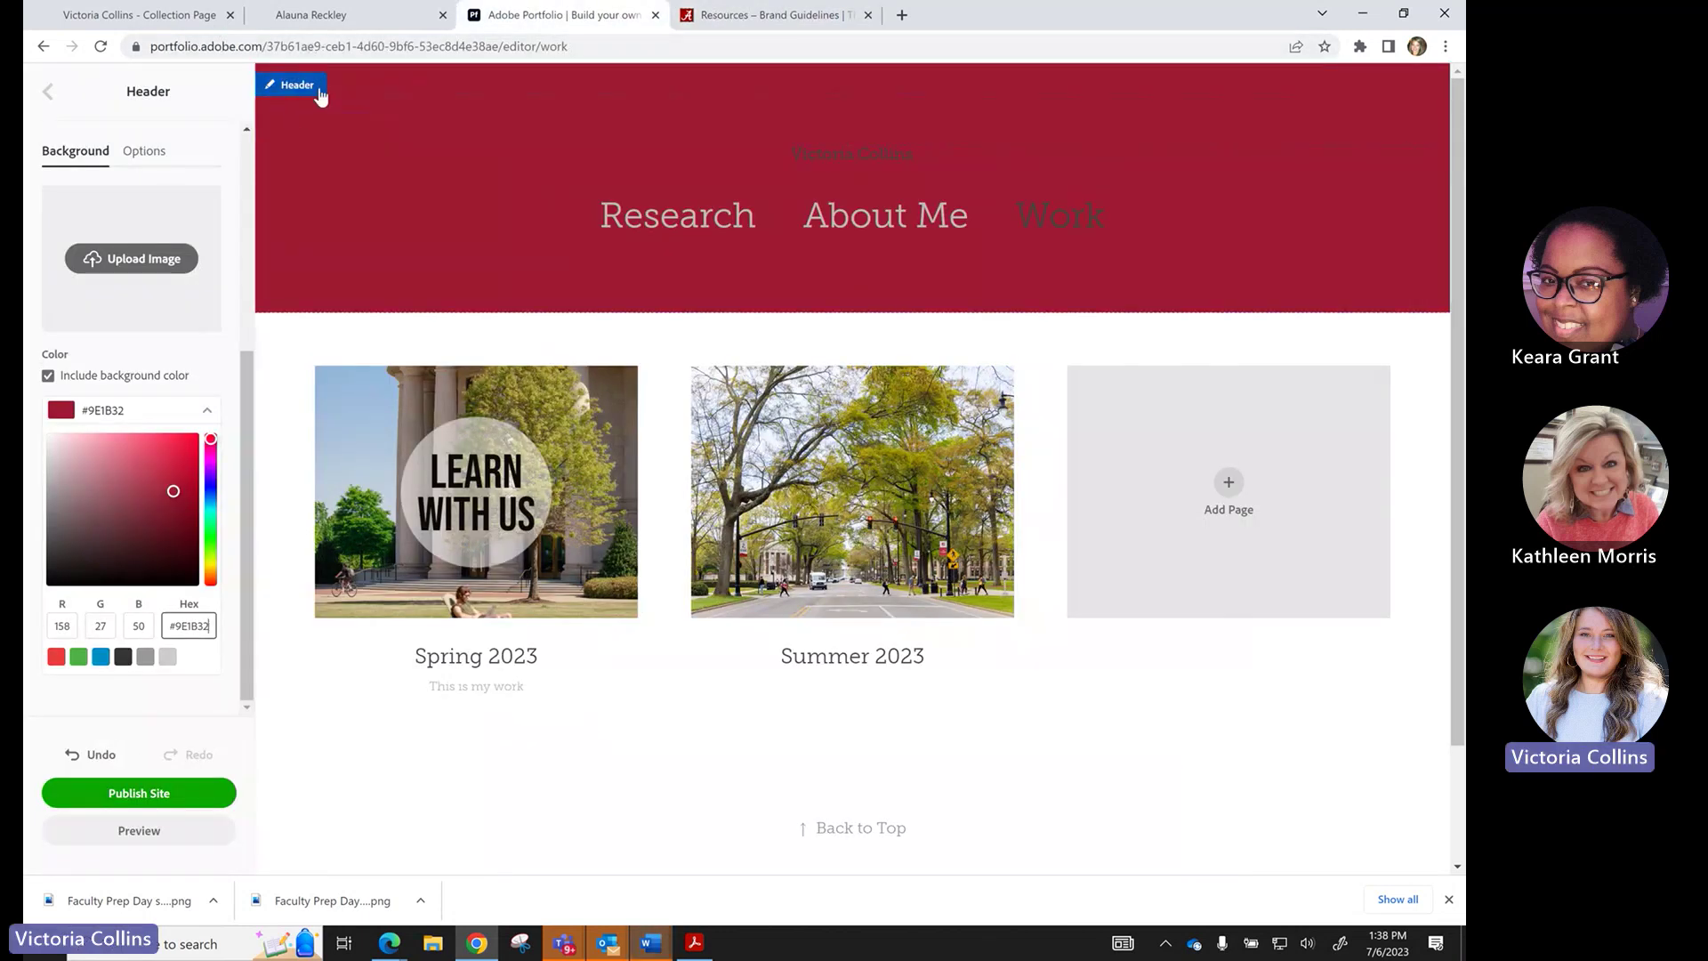
Expand the Logo settings, toggle the site name off and on, and open the logo editor.
{"action": "left_click", "coordinate": [48, 92]}
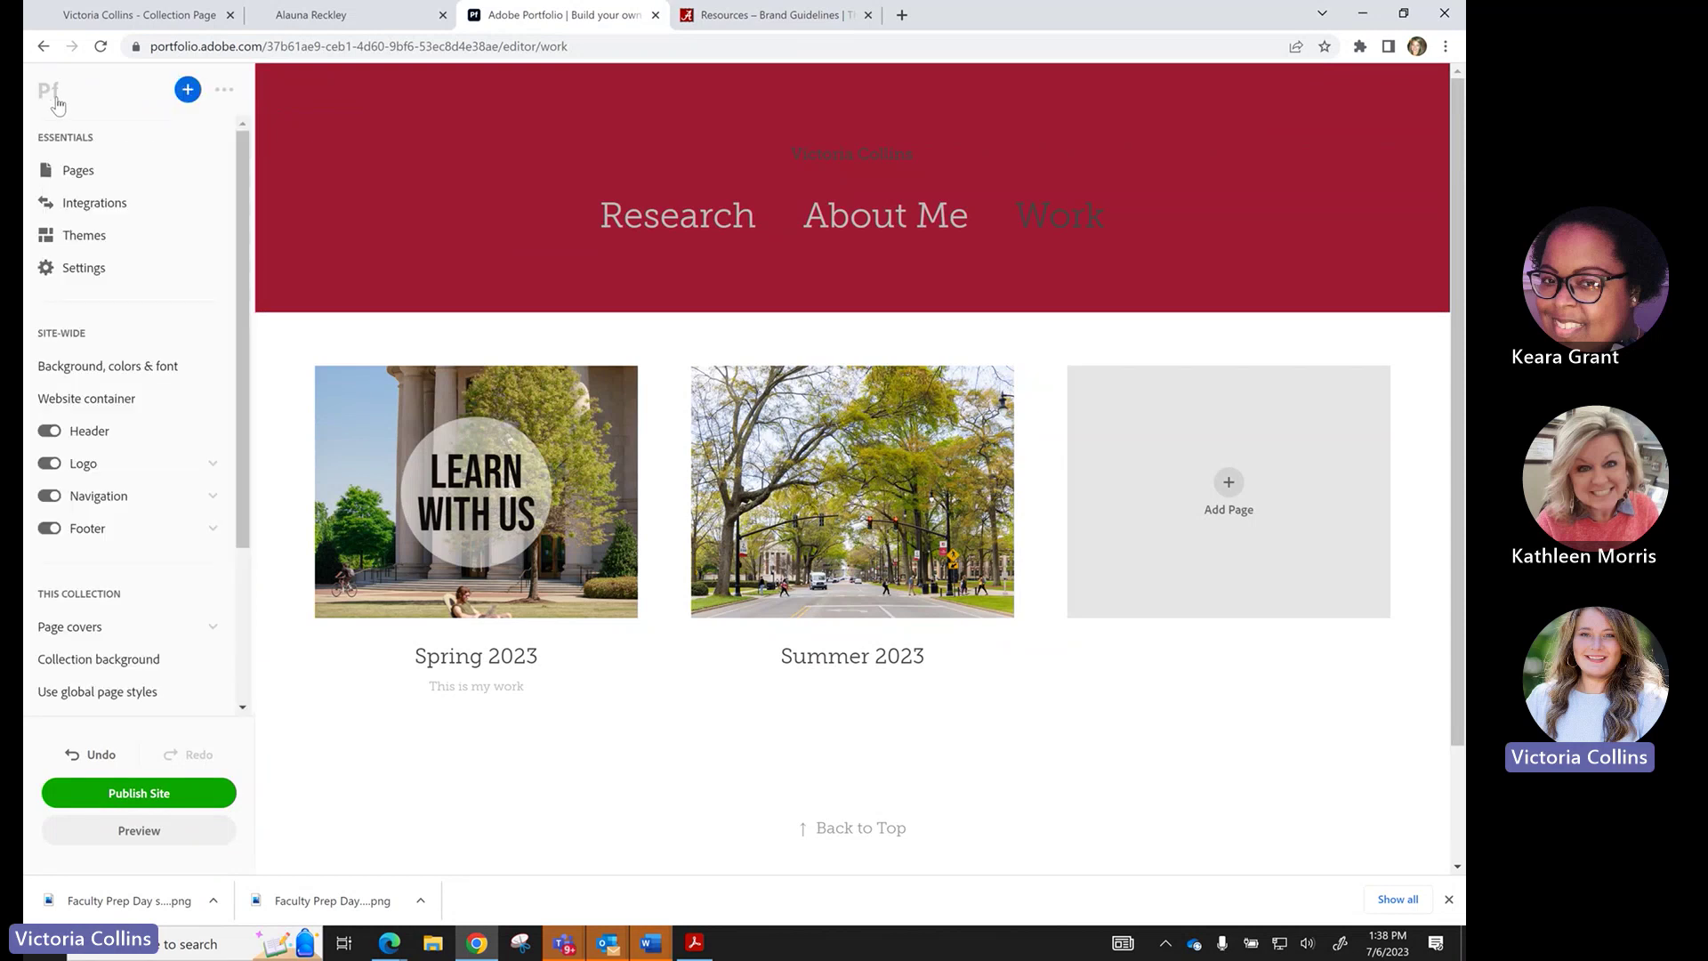
{"action": "left_click", "coordinate": [93, 467]}
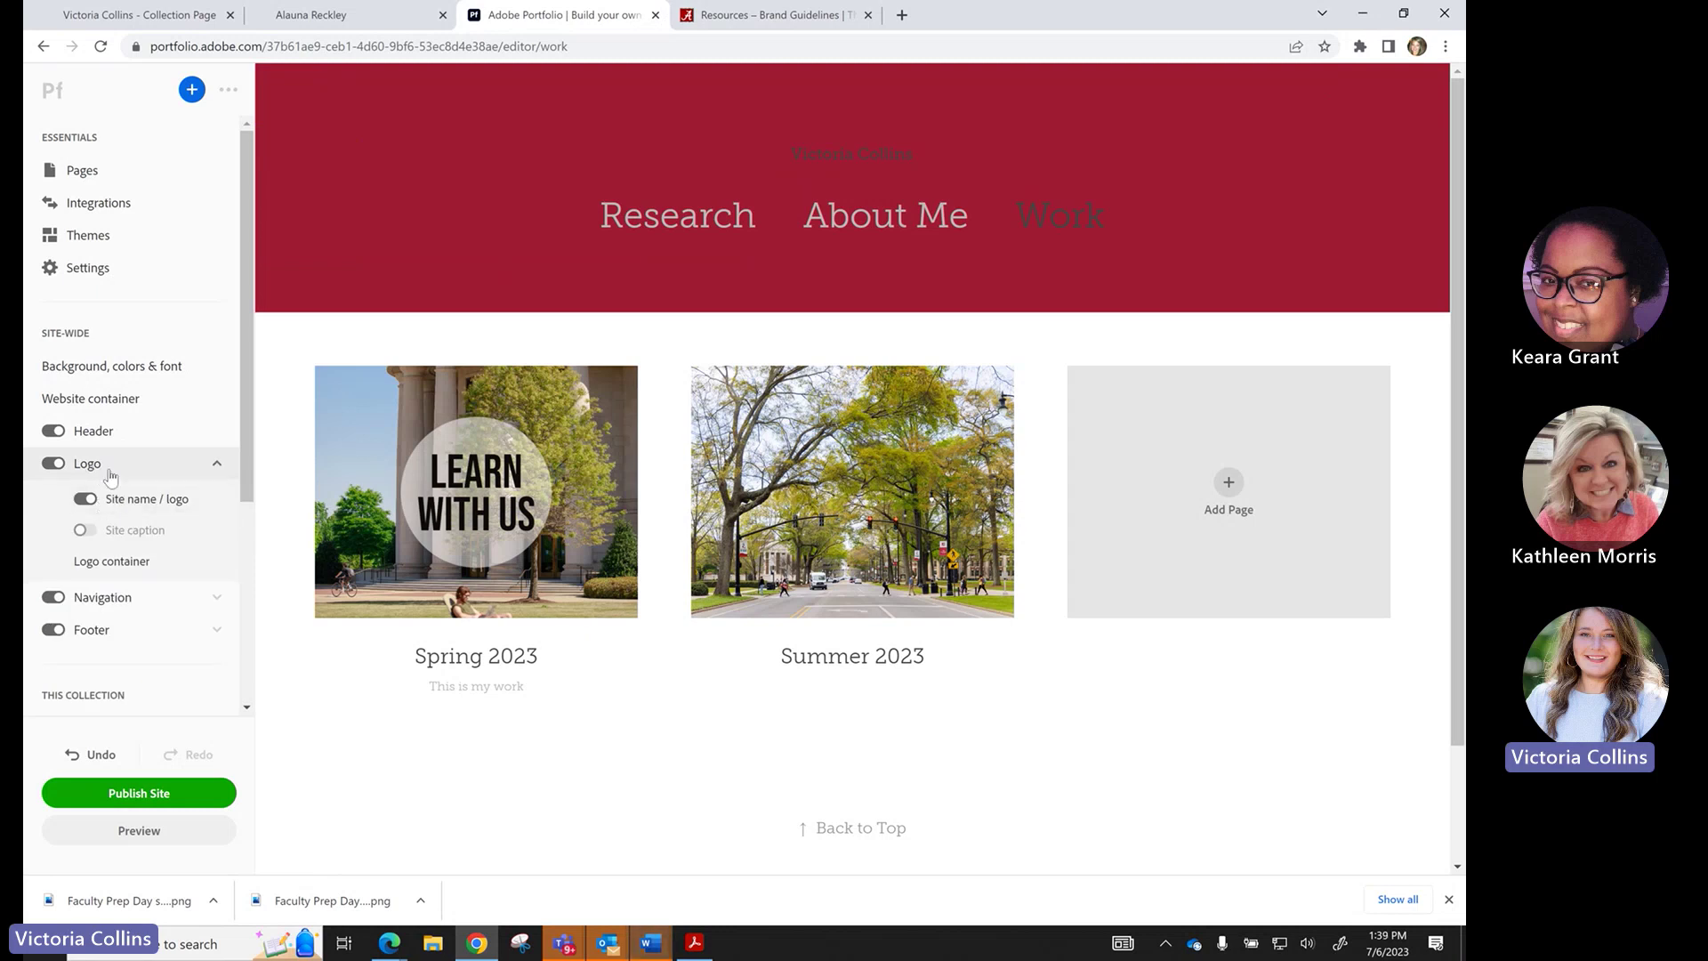
{"action": "left_click", "coordinate": [86, 500]}
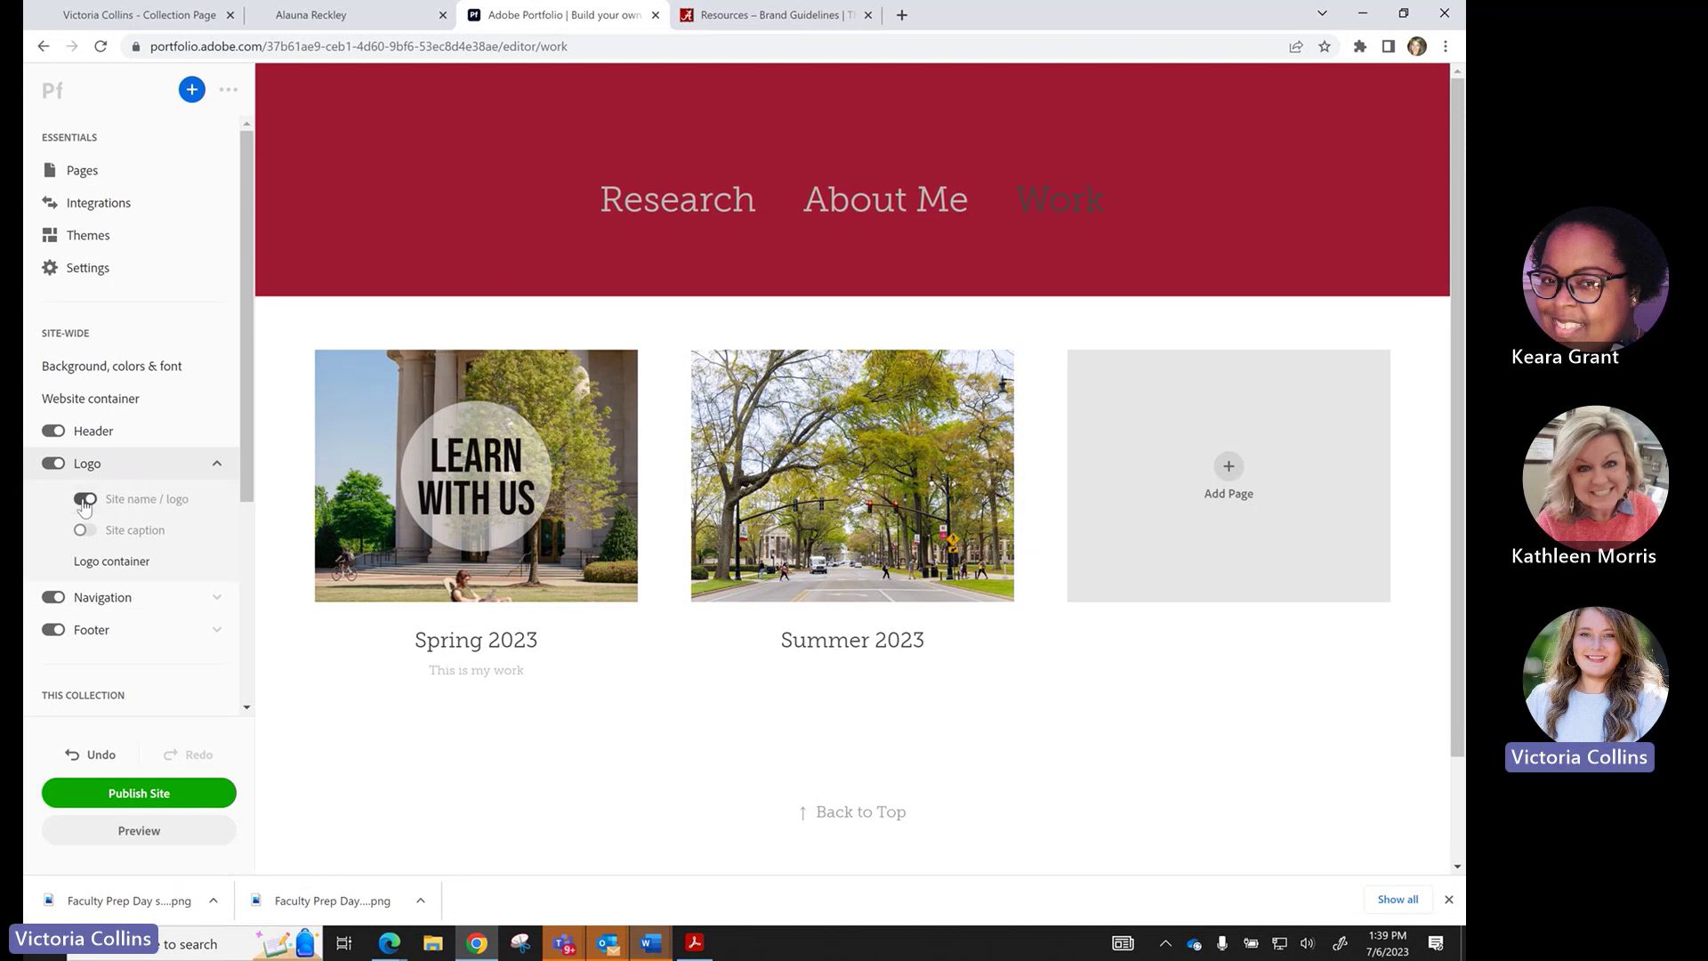
{"action": "left_click", "coordinate": [86, 500]}
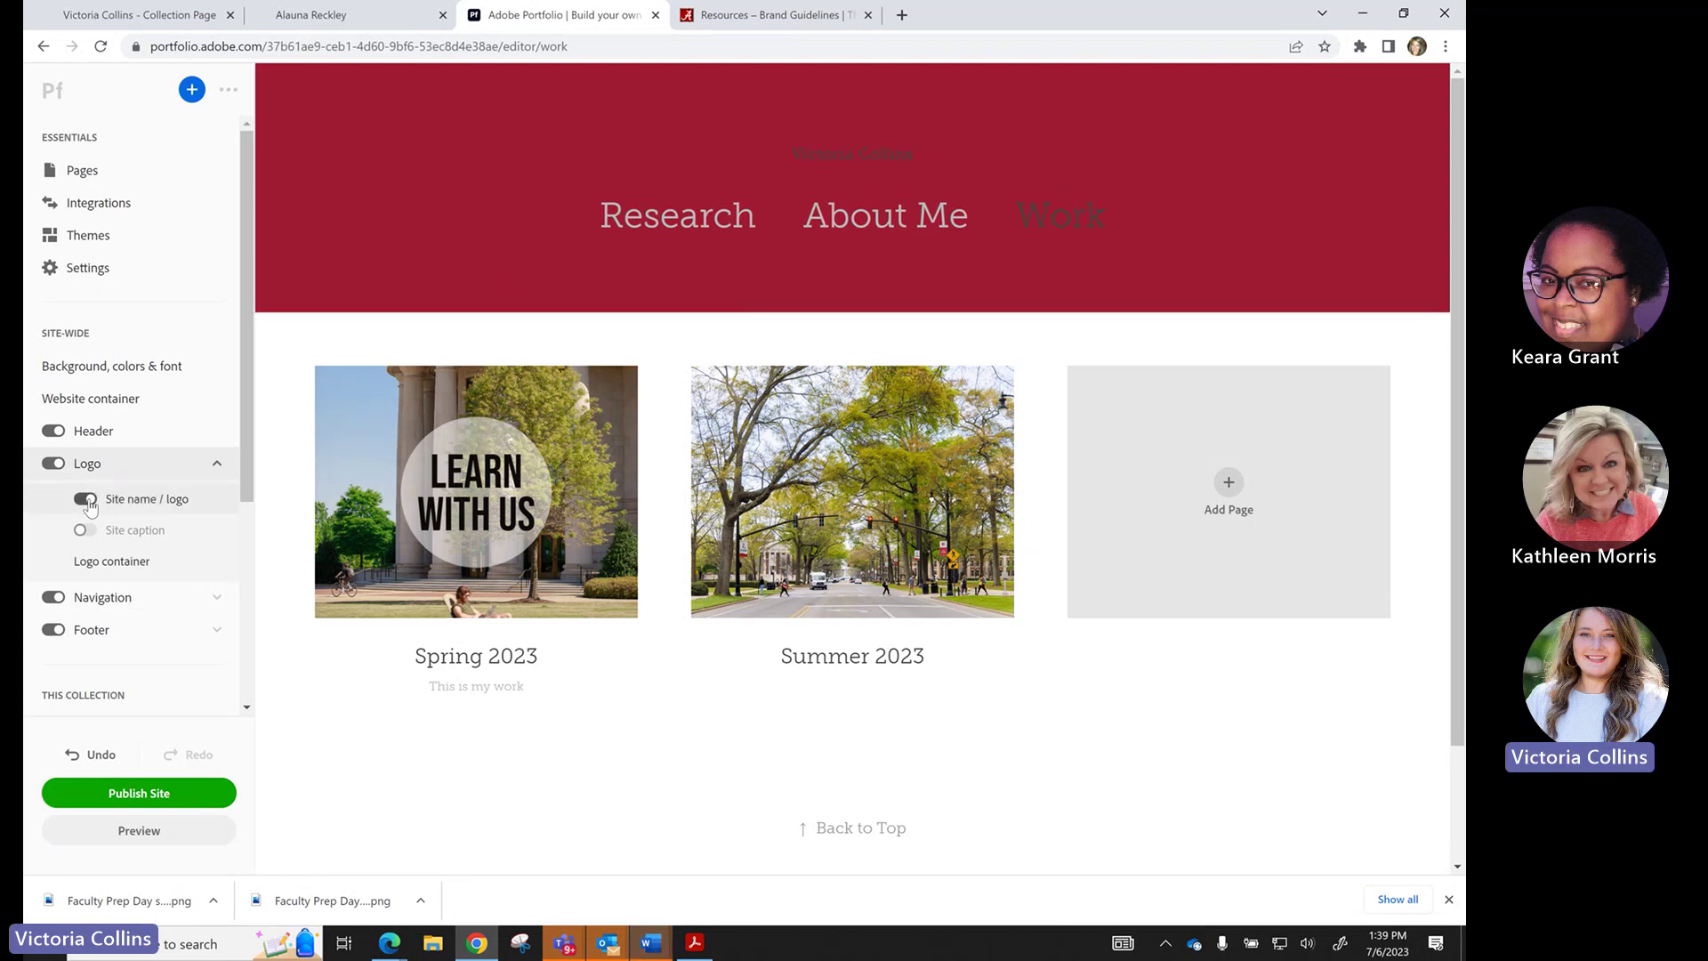
{"action": "left_click", "coordinate": [134, 502]}
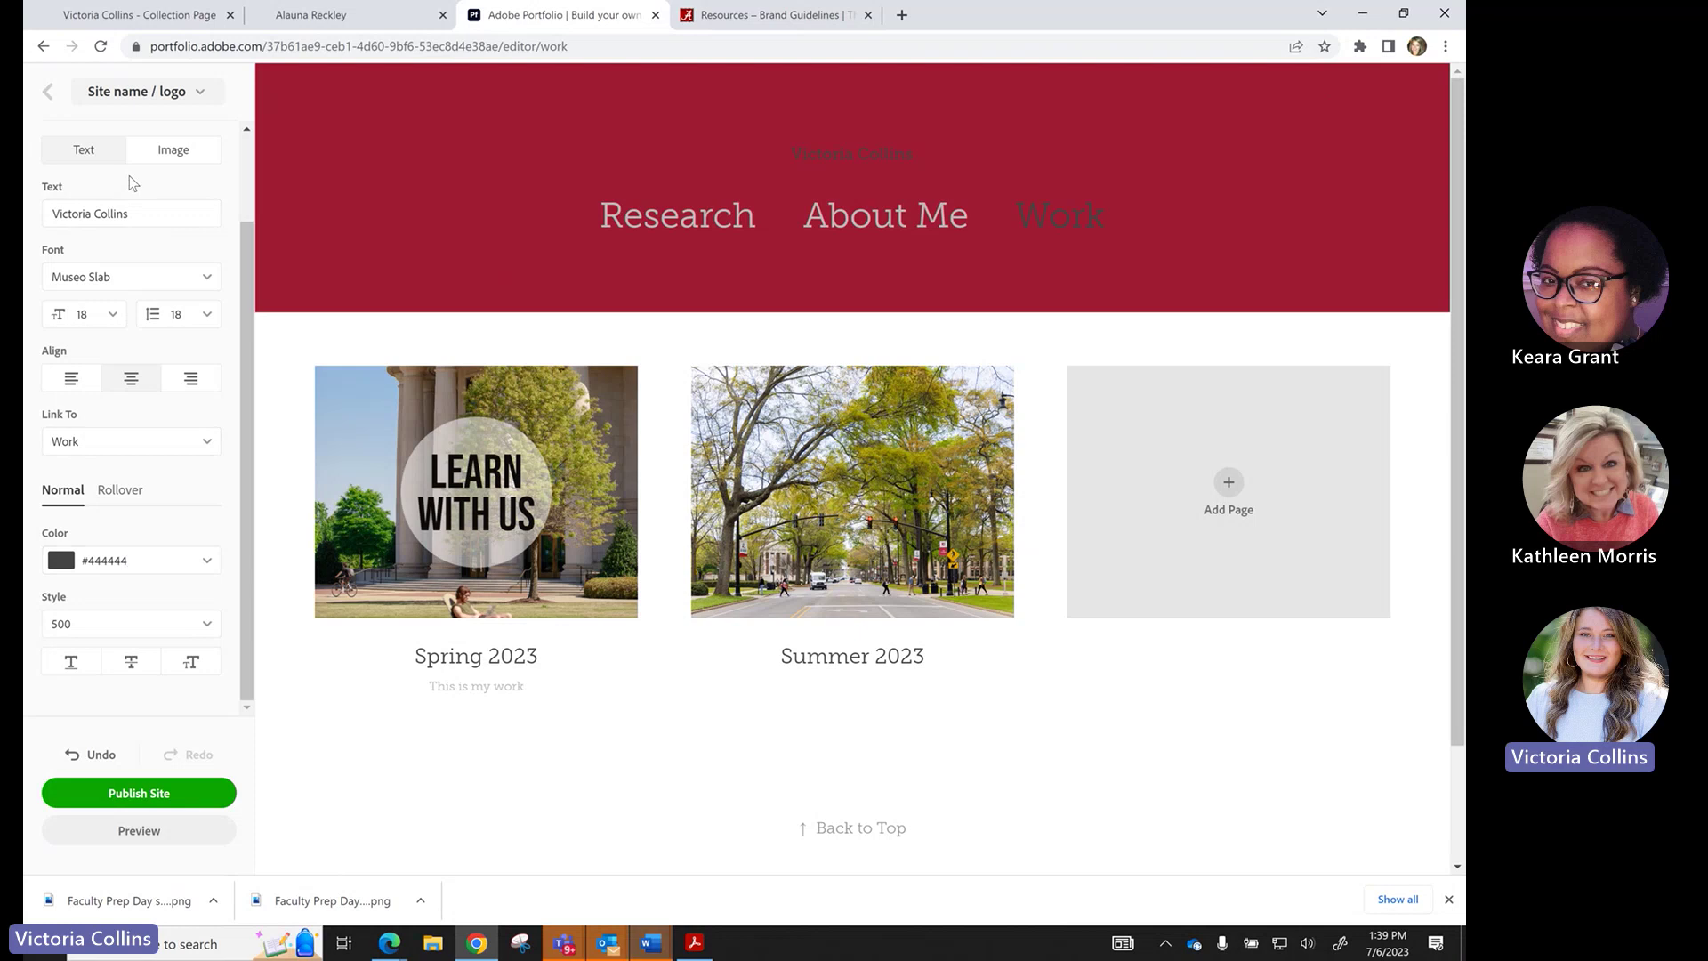
Switch the site logo to an image and upload A-Square-Logo-4c_Official_2.
{"action": "left_click", "coordinate": [158, 157]}
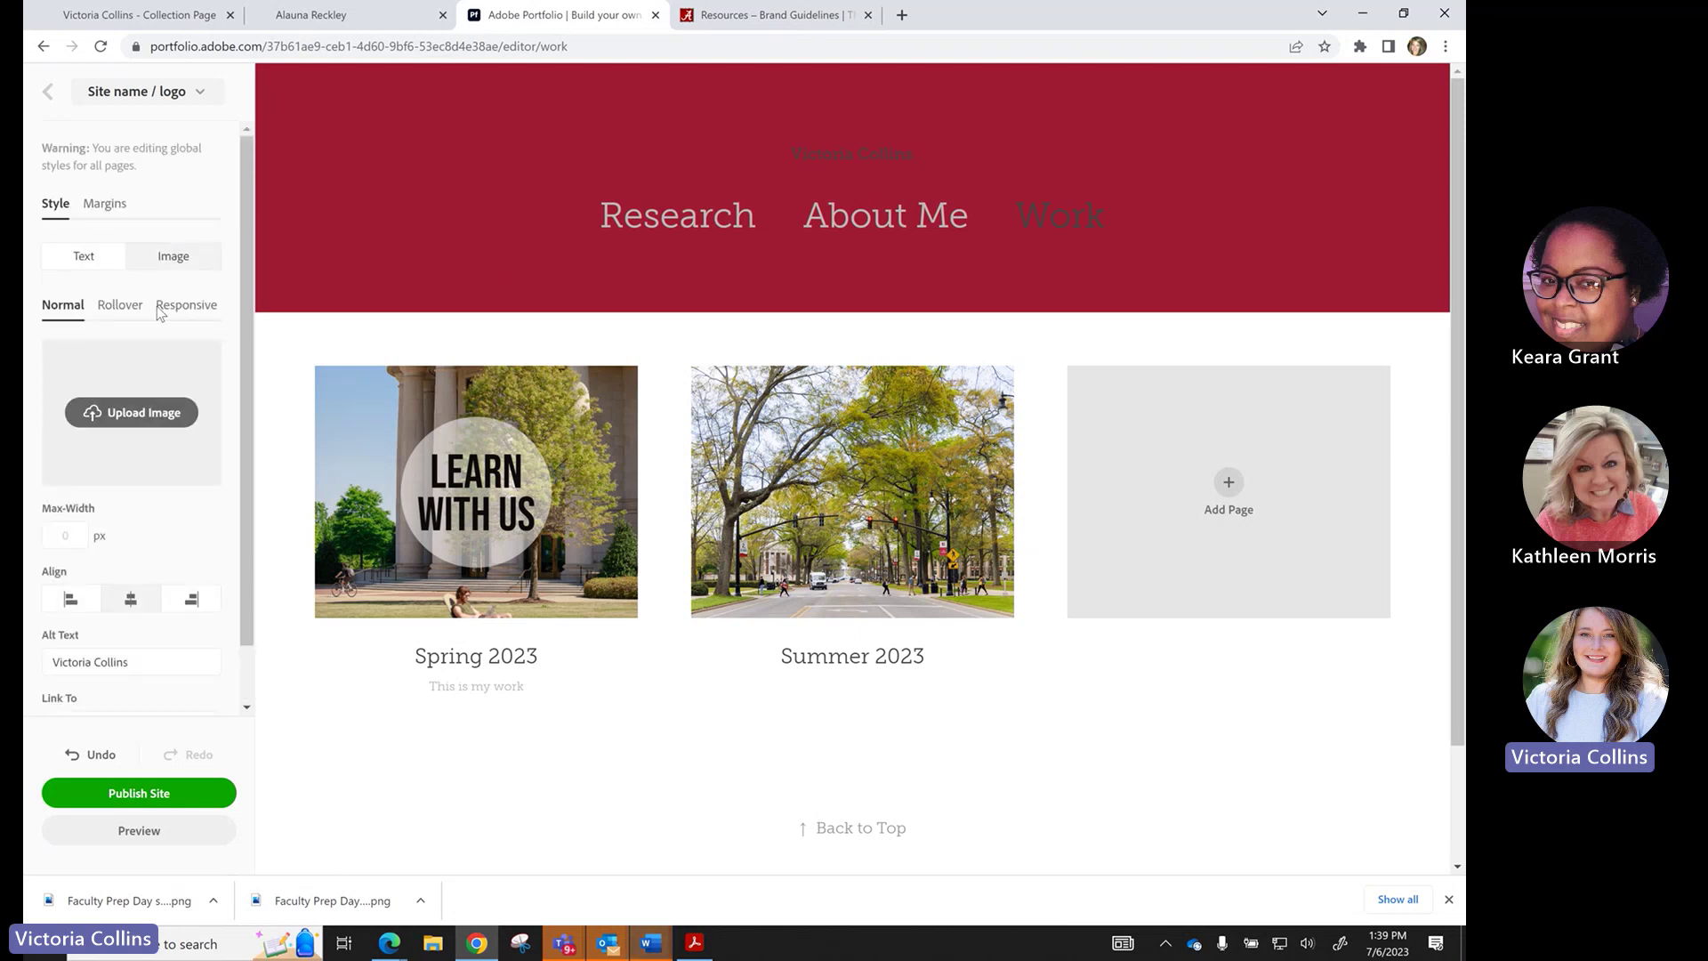
{"action": "left_click", "coordinate": [157, 411]}
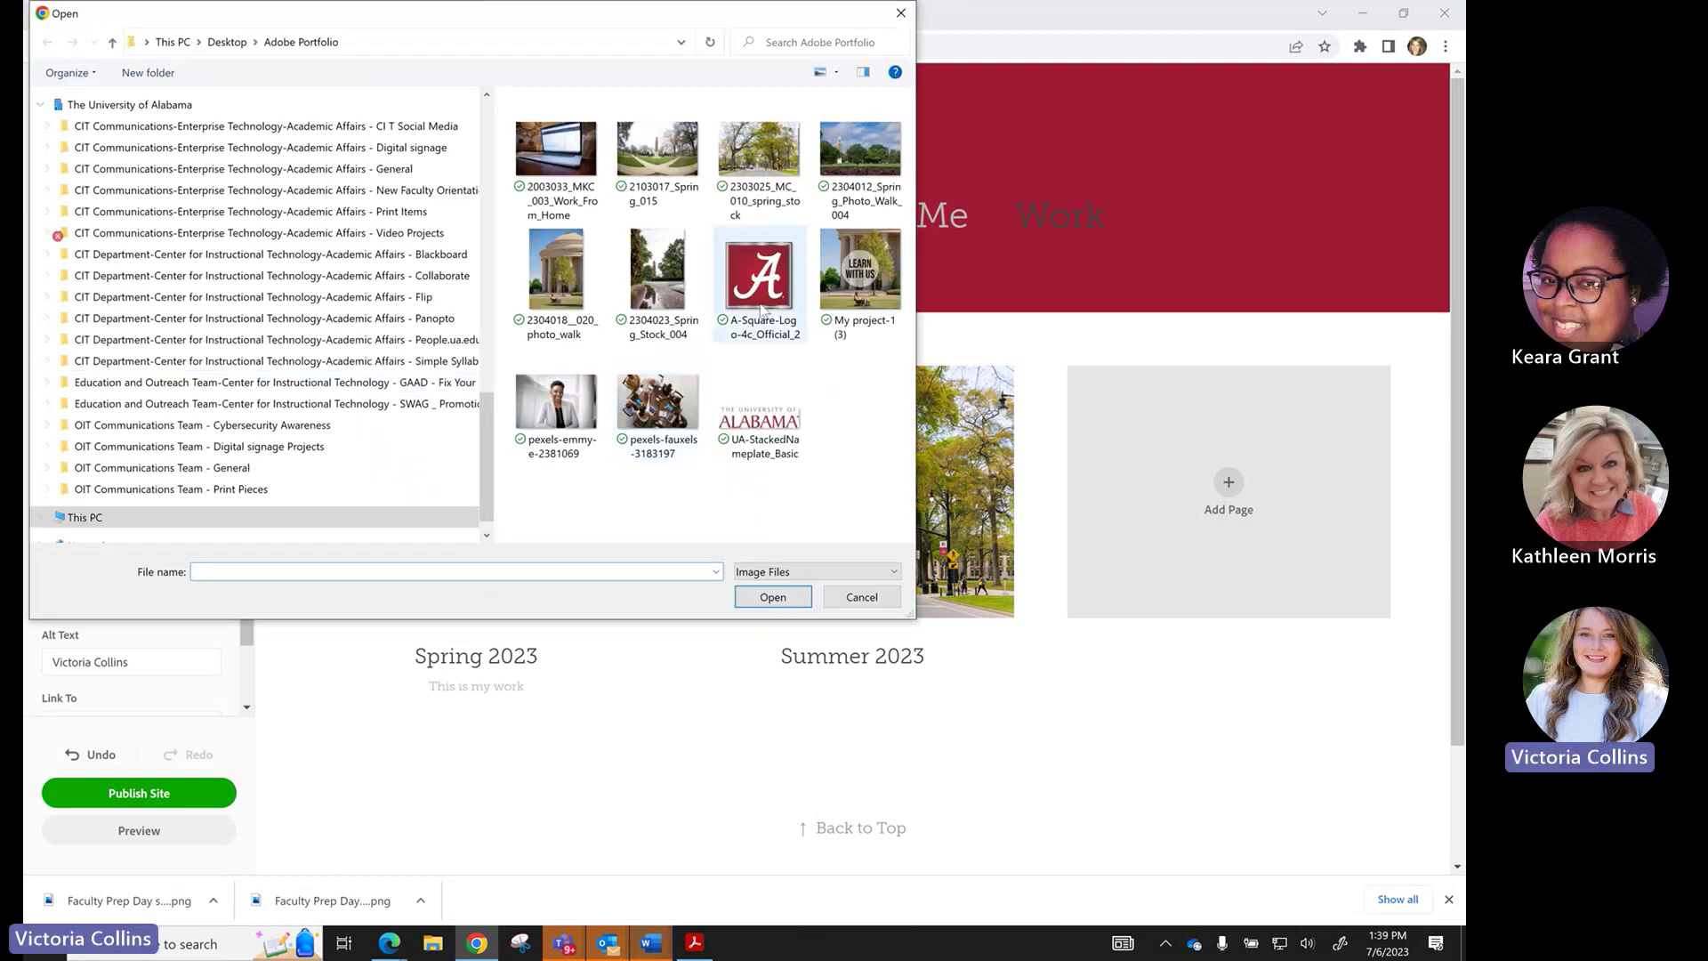
{"action": "left_click", "coordinate": [760, 283]}
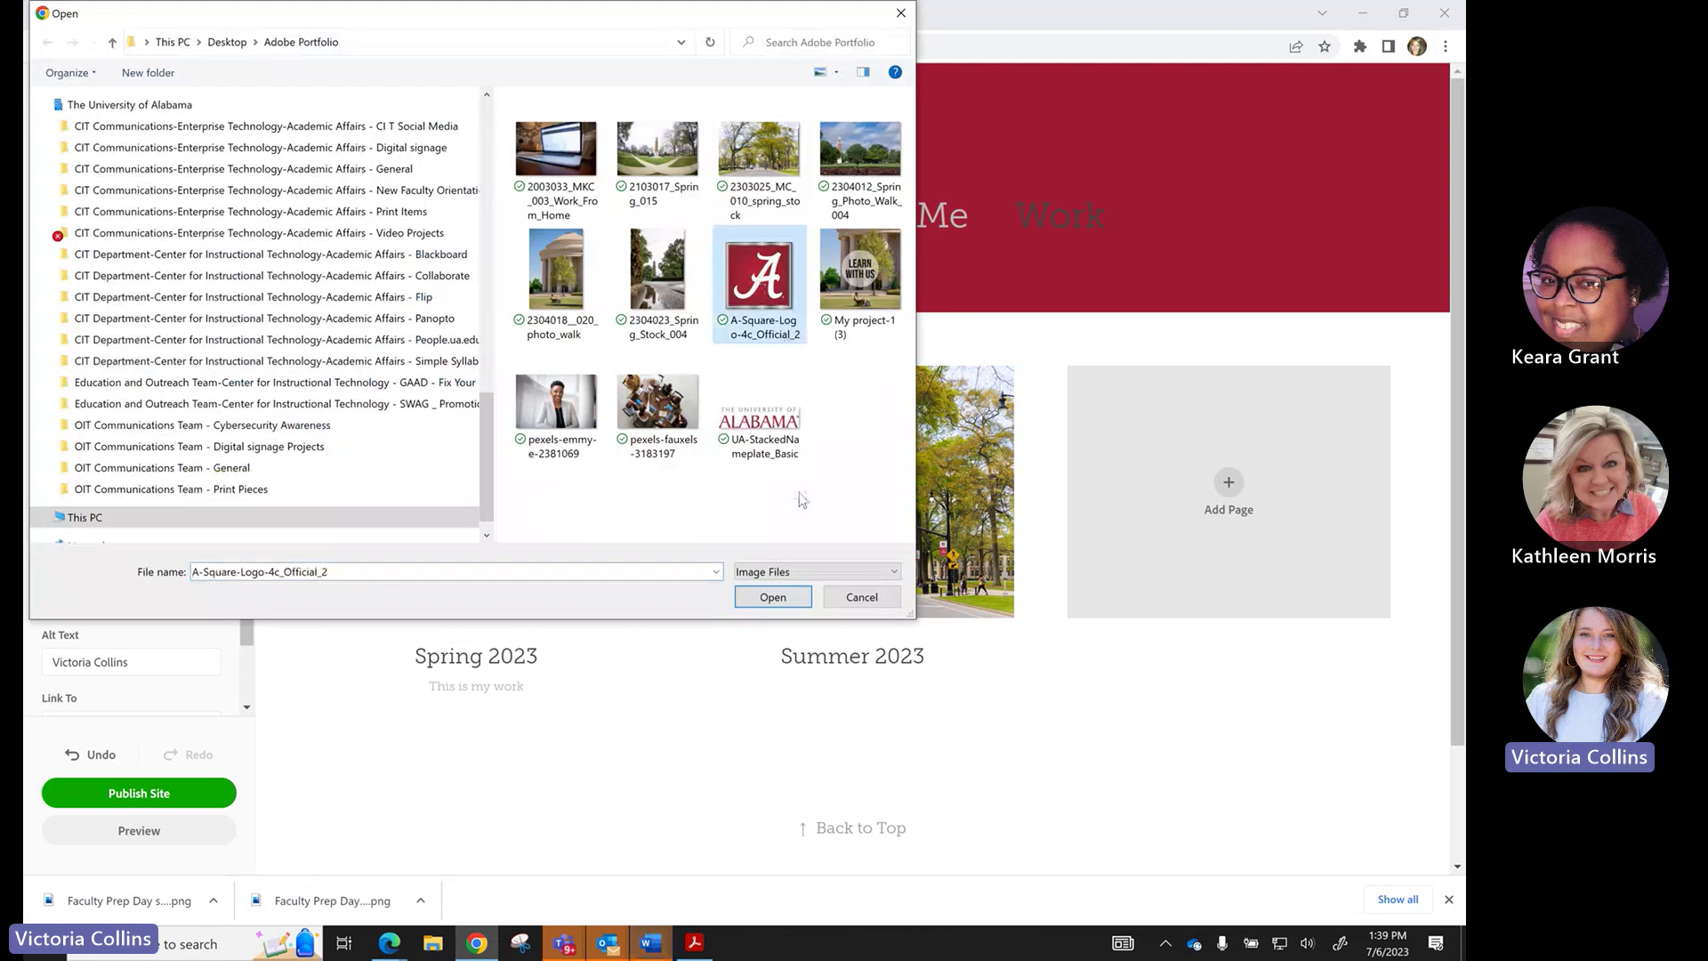
{"action": "left_click", "coordinate": [775, 596]}
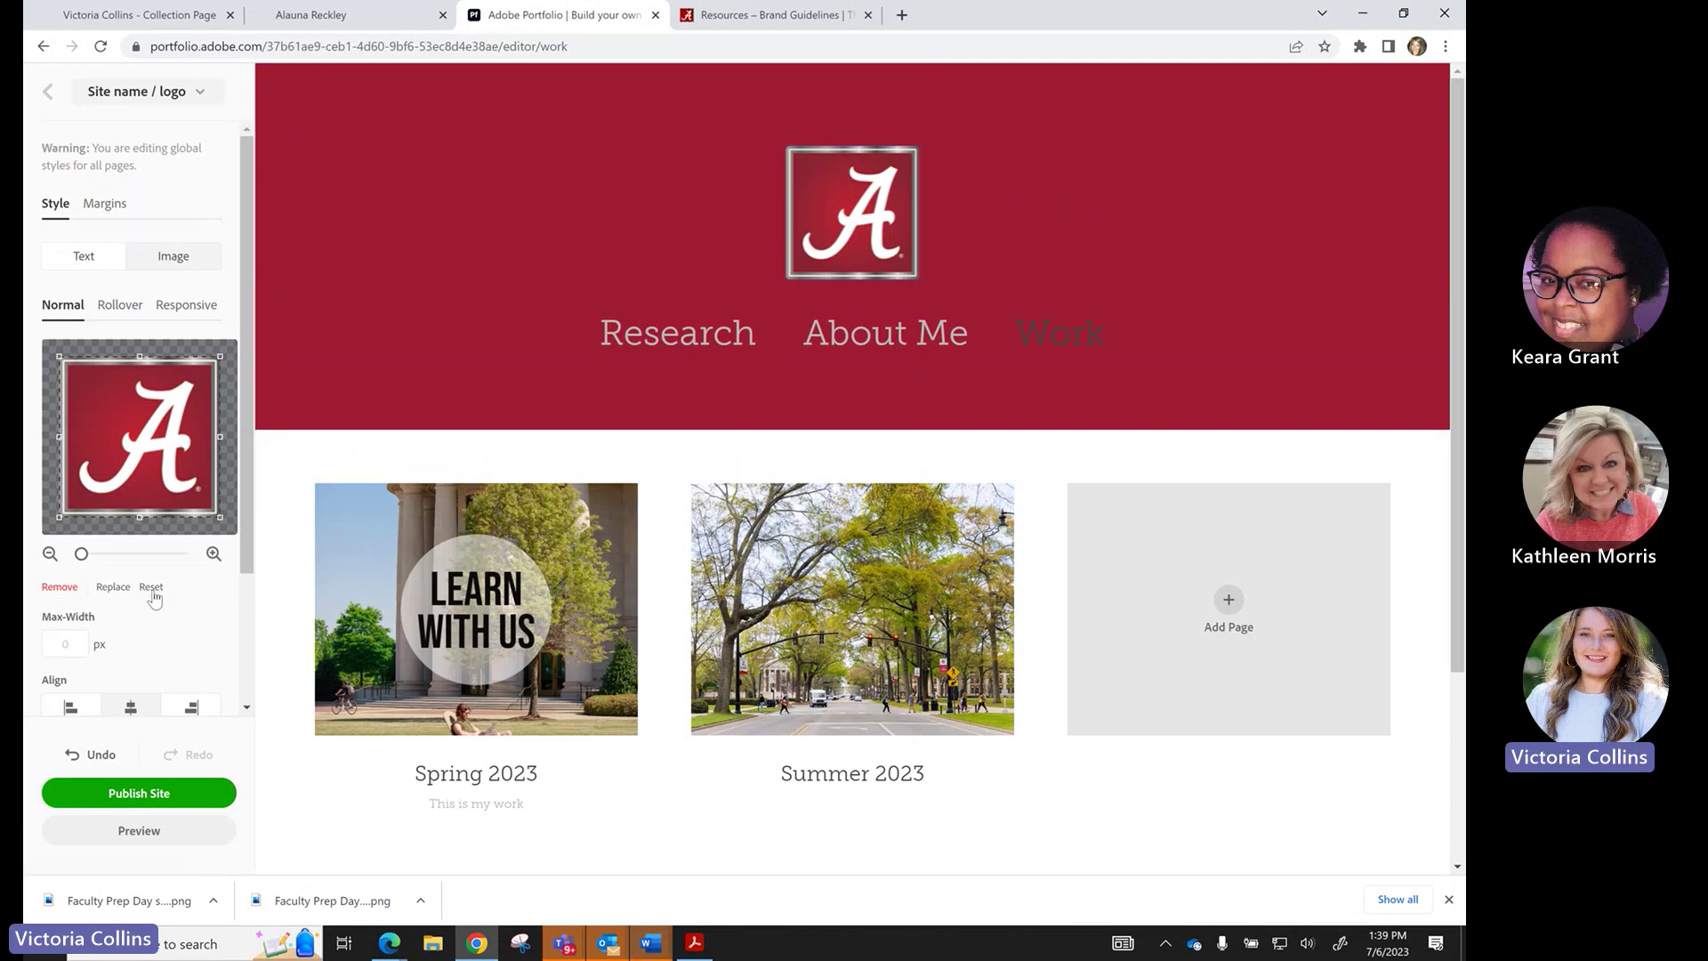
Set the logo alt text to 'UA brand logo' and its link to none.
{"action": "scroll", "coordinate": [153, 596], "scroll_direction": "down", "scroll_amount": 2}
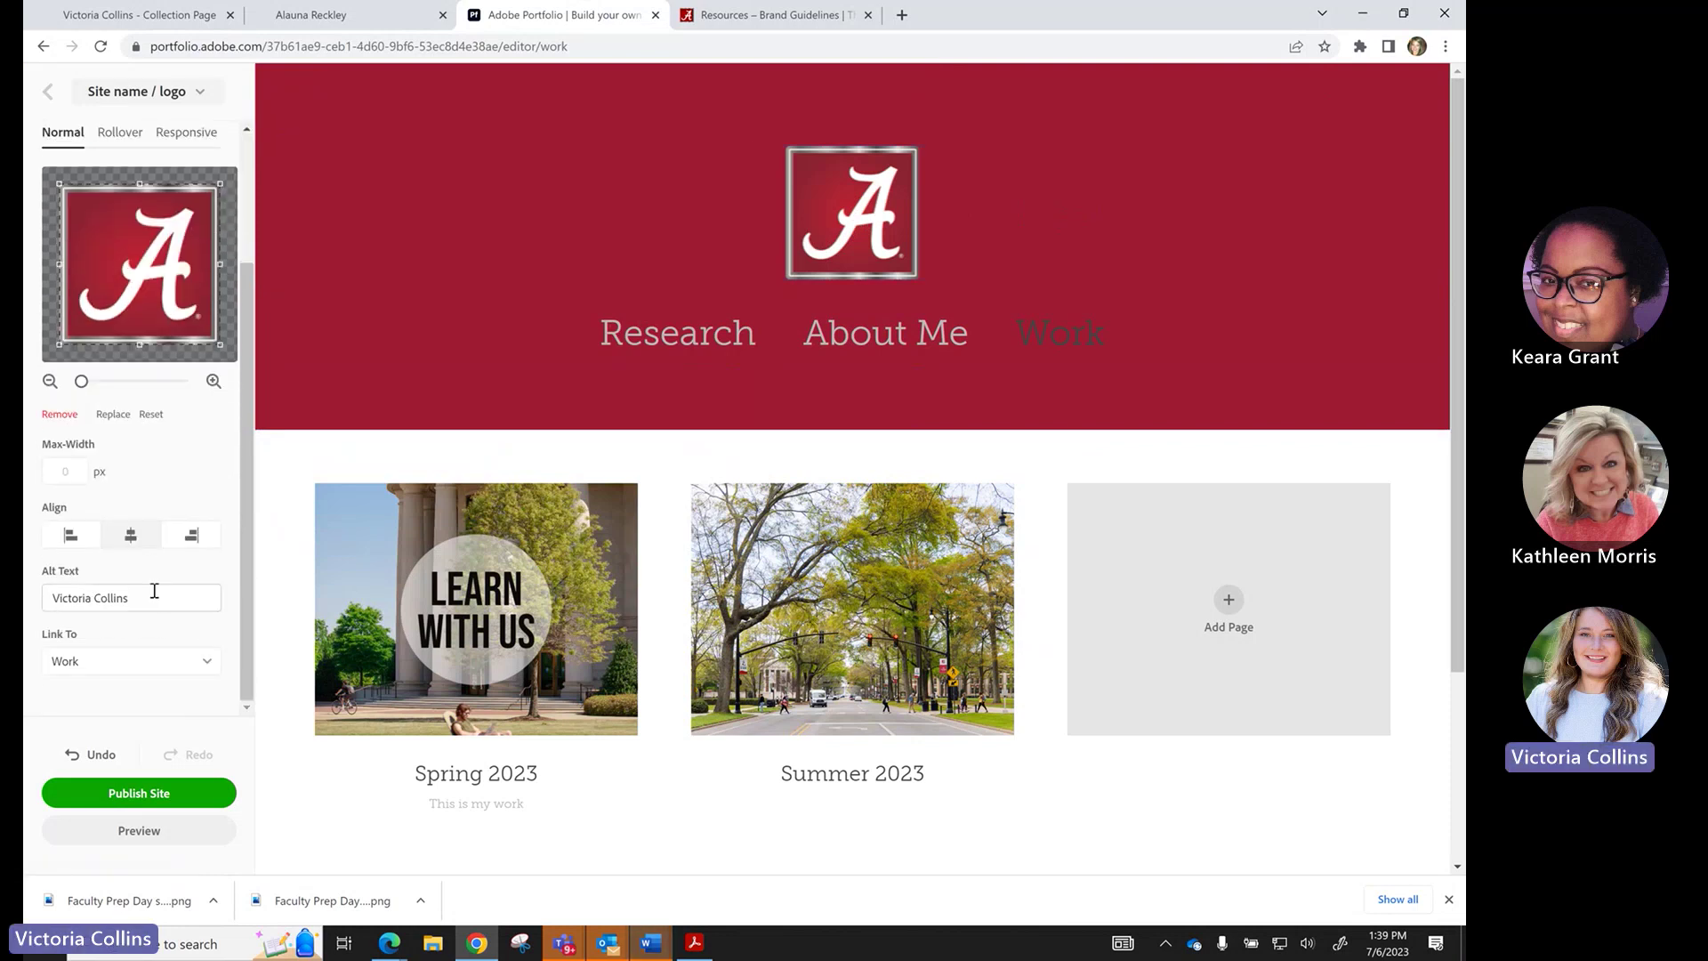
{"action": "left_click_drag", "start_coordinate": [133, 600], "coordinate": [40, 604]}
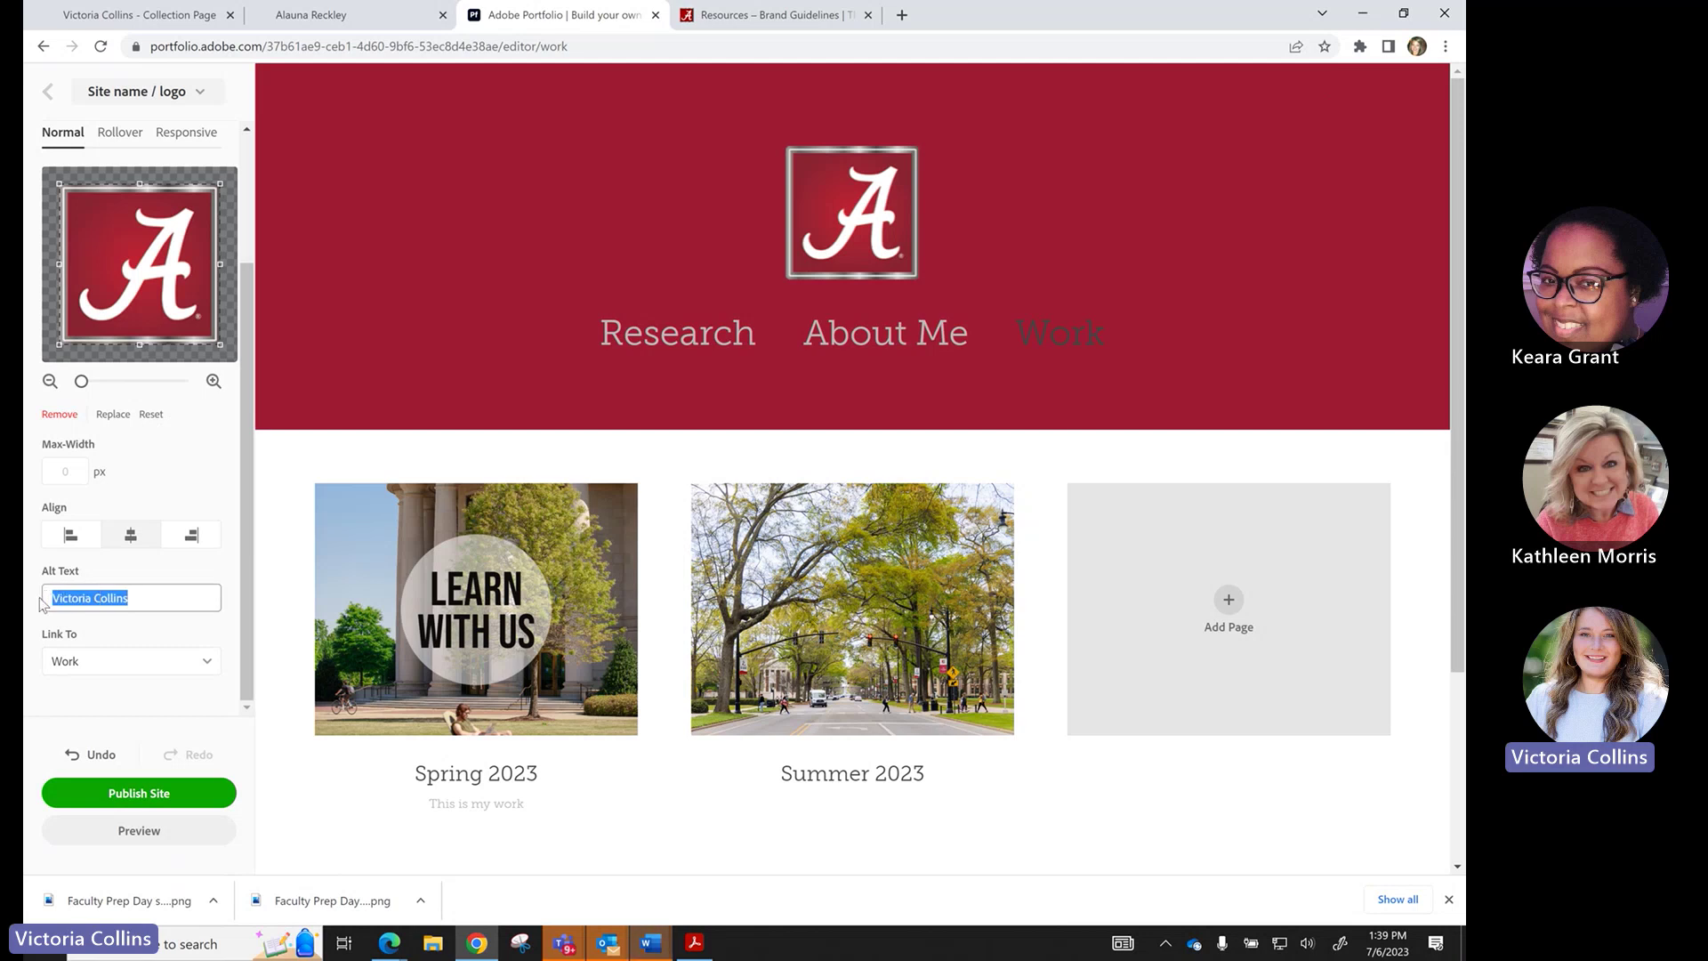
{"action": "type", "text": "UA brnad"}
{"action": "key", "text": "BackSpace"}
{"action": "key", "text": "BackSpace"}
{"action": "key", "text": "BackSpace"}
{"action": "type", "text": "and logo"}
{"action": "left_click", "coordinate": [101, 666]}
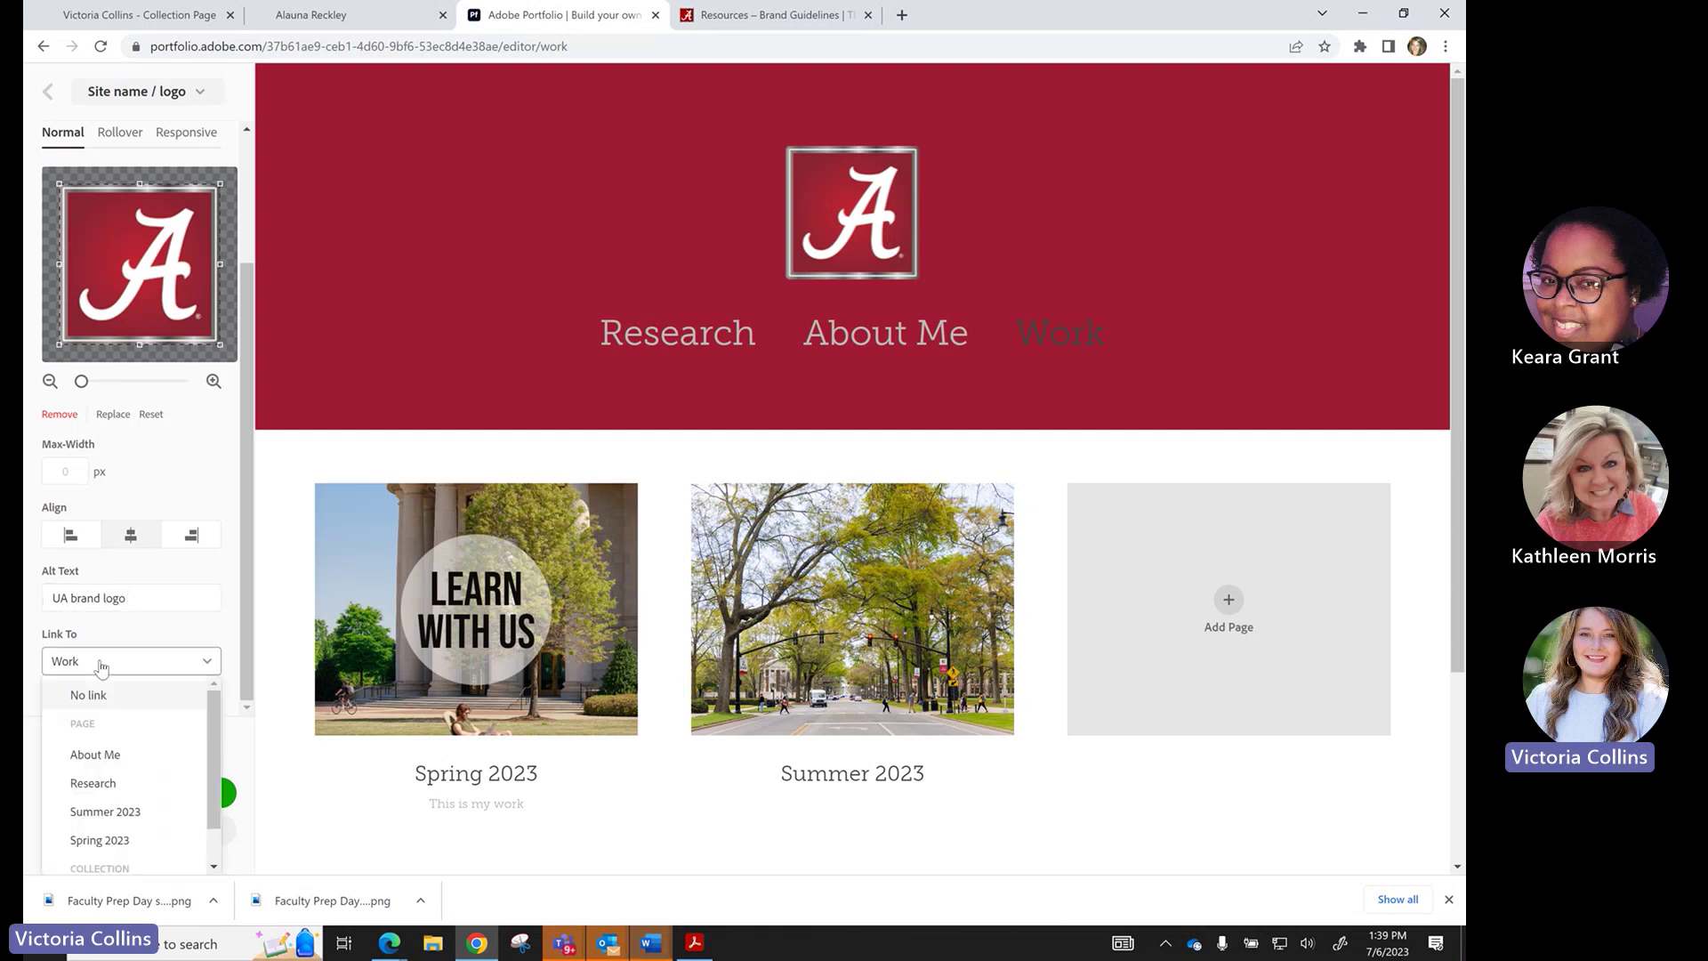
{"action": "left_click", "coordinate": [104, 698]}
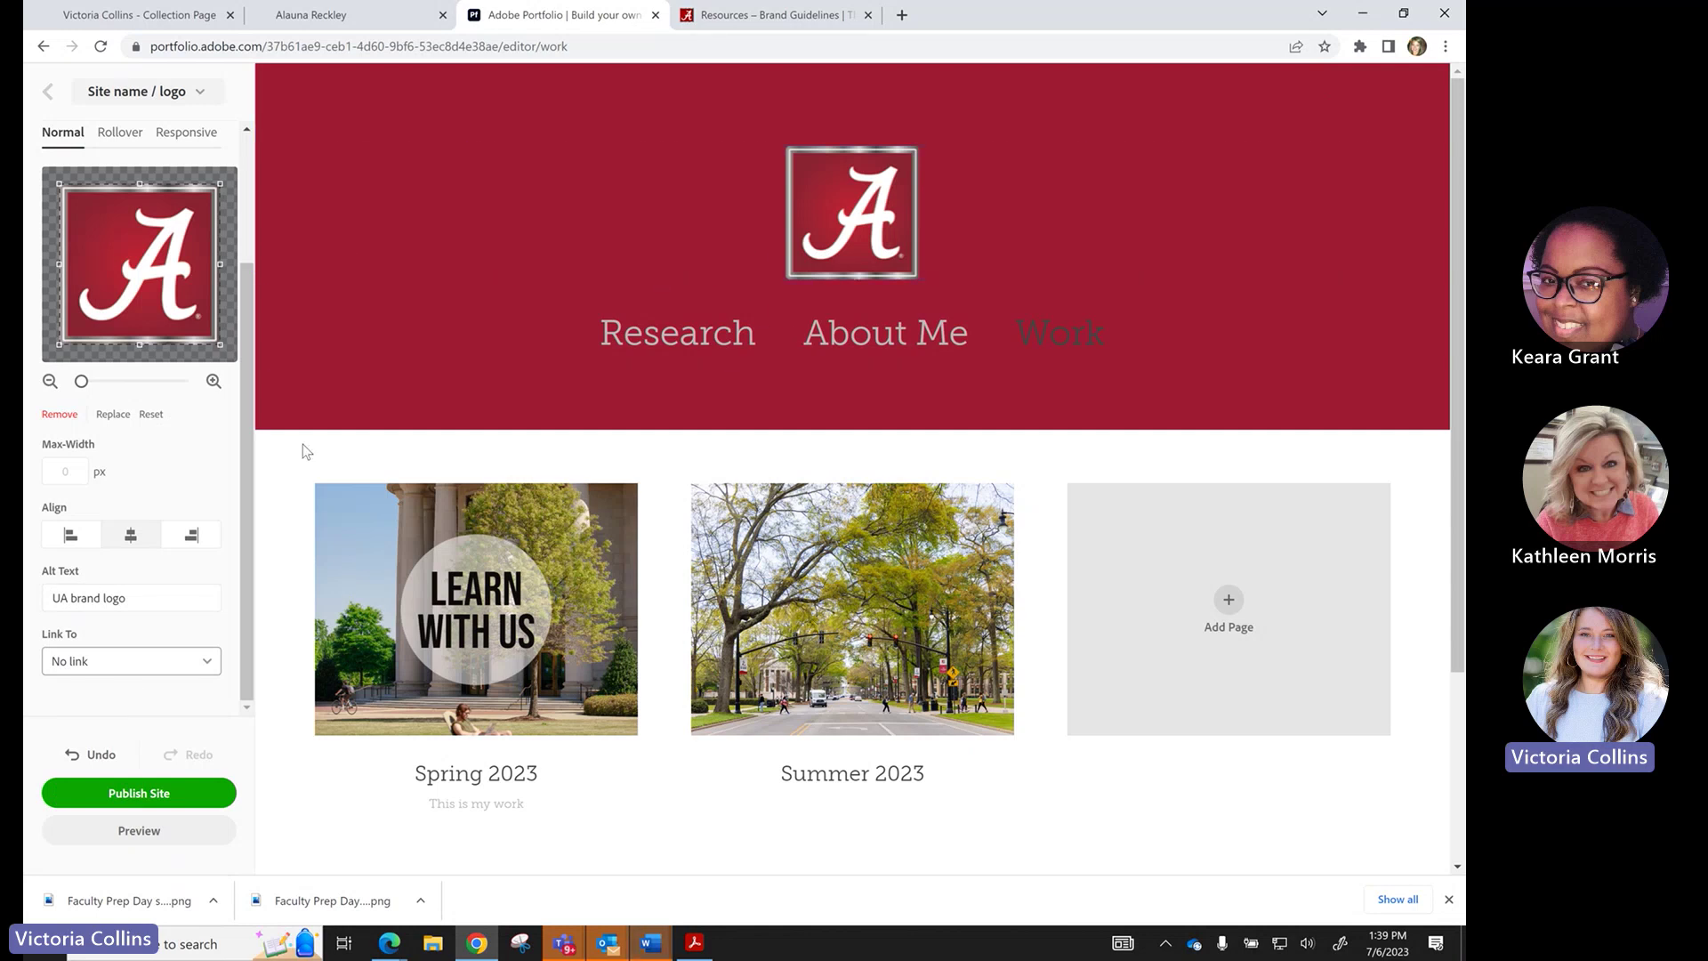
{"action": "scroll", "coordinate": [190, 527], "scroll_direction": "up", "scroll_amount": 2}
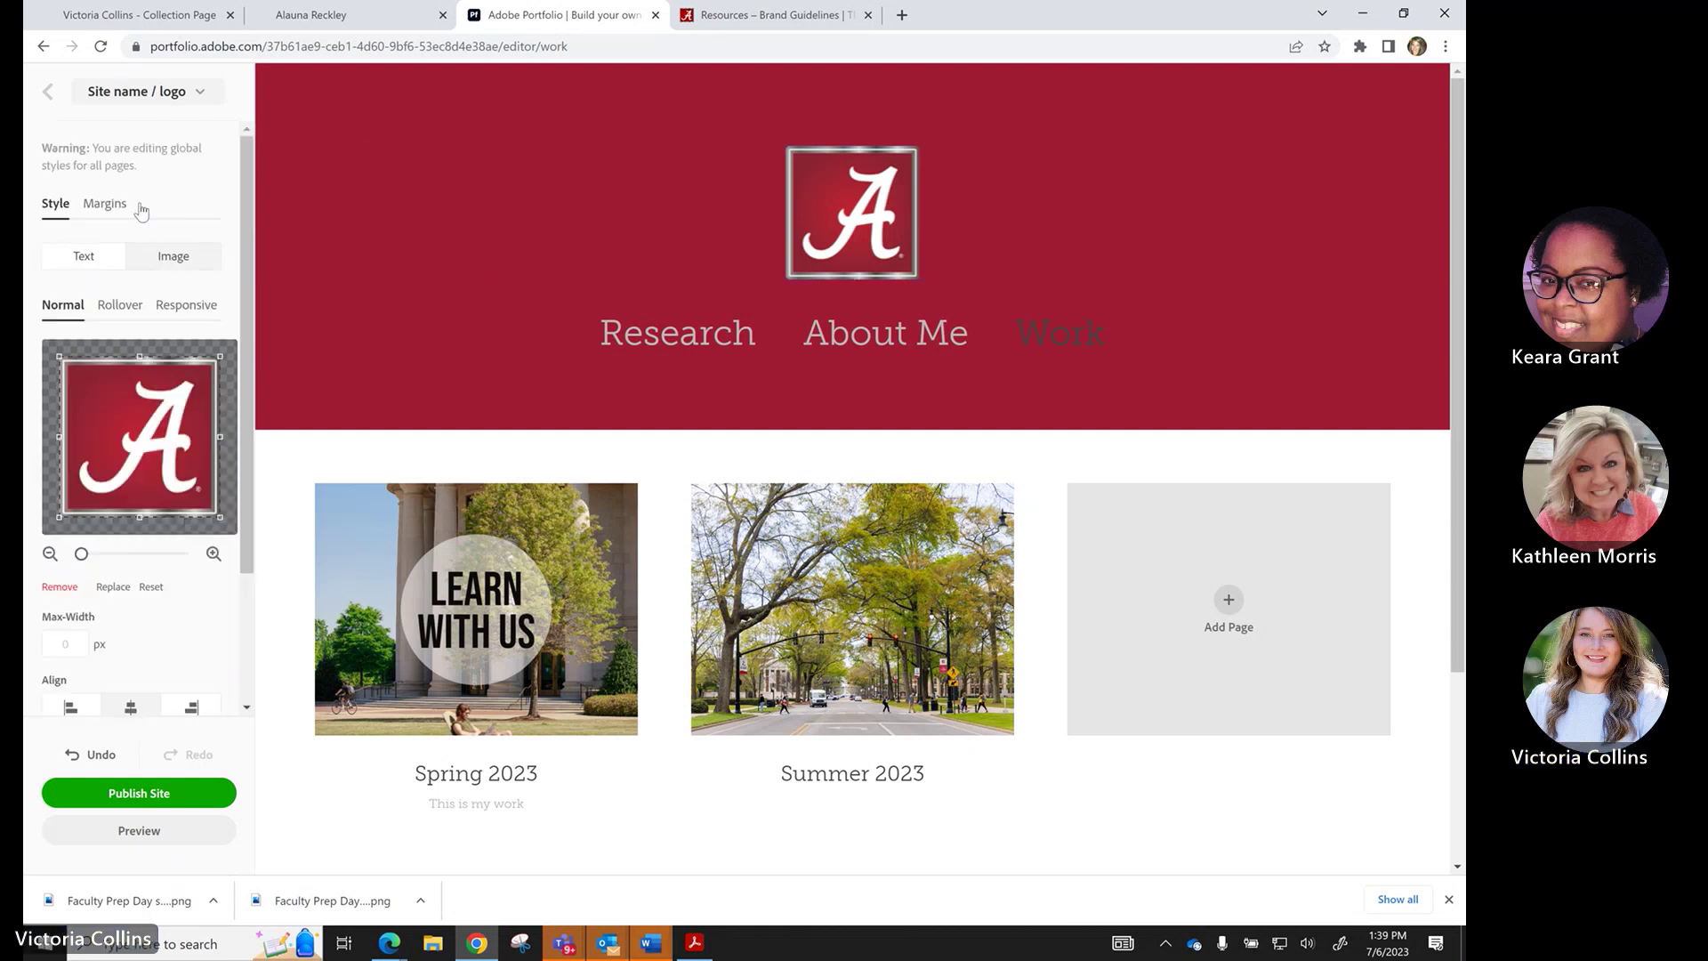
{"action": "left_click", "coordinate": [50, 94]}
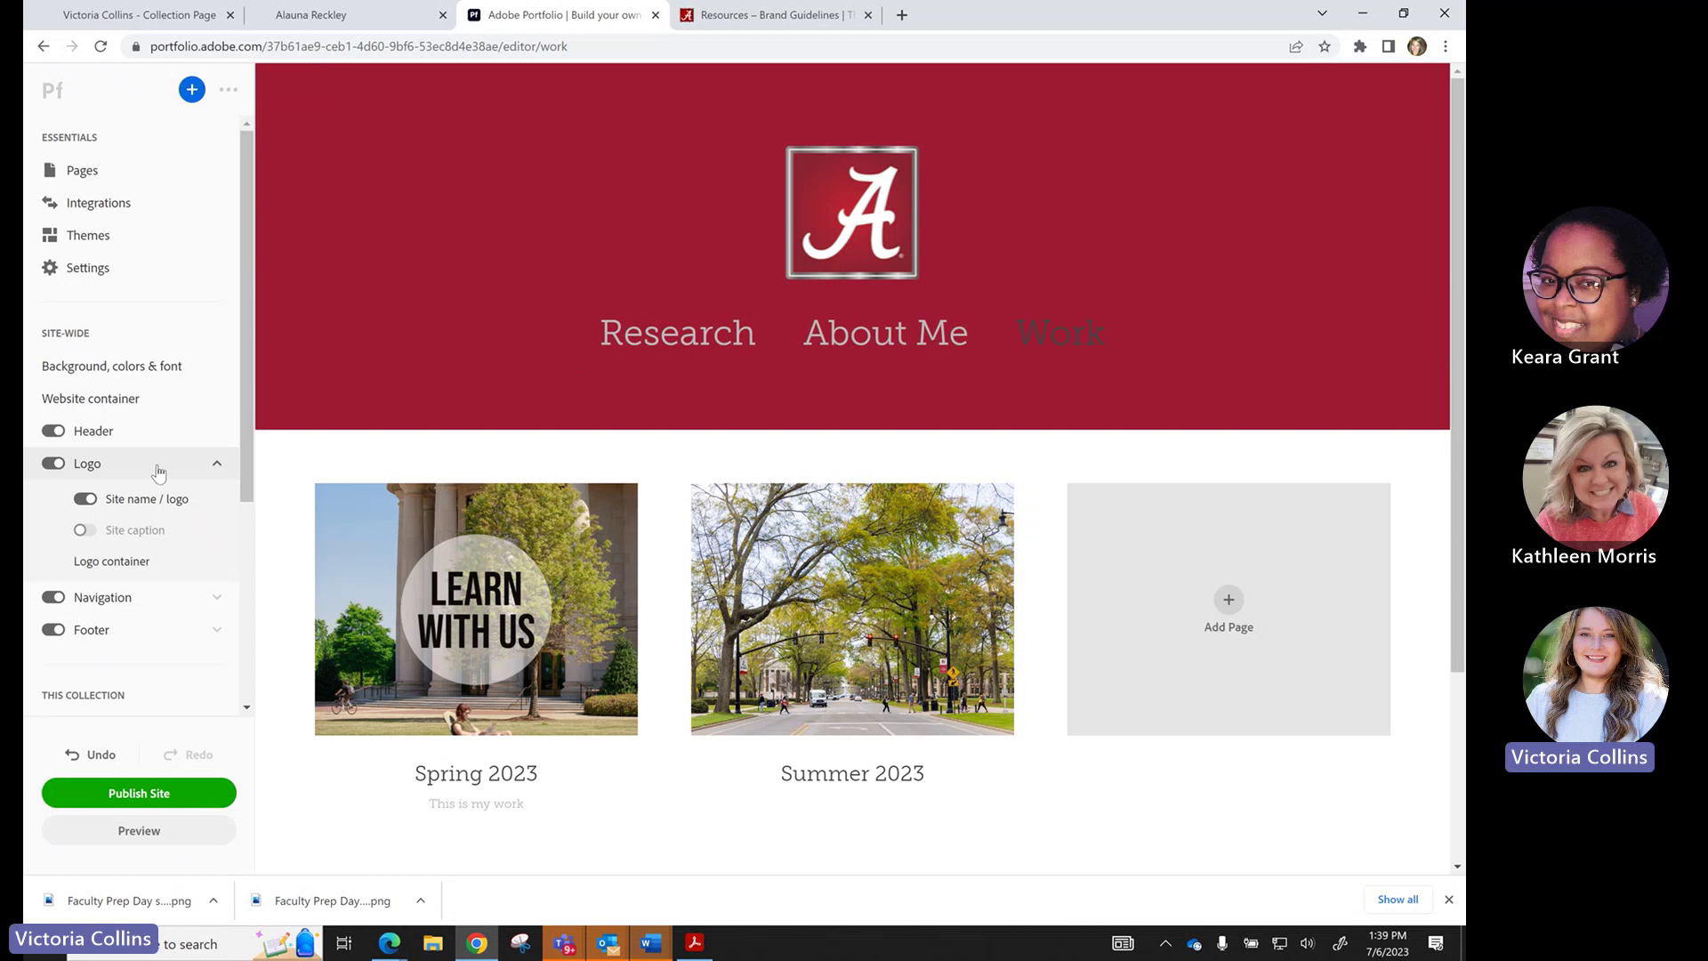
In Navigation, turn off sub-page titles and links, keeping page titles shown.
{"action": "left_click", "coordinate": [216, 464]}
{"action": "left_click", "coordinate": [168, 504]}
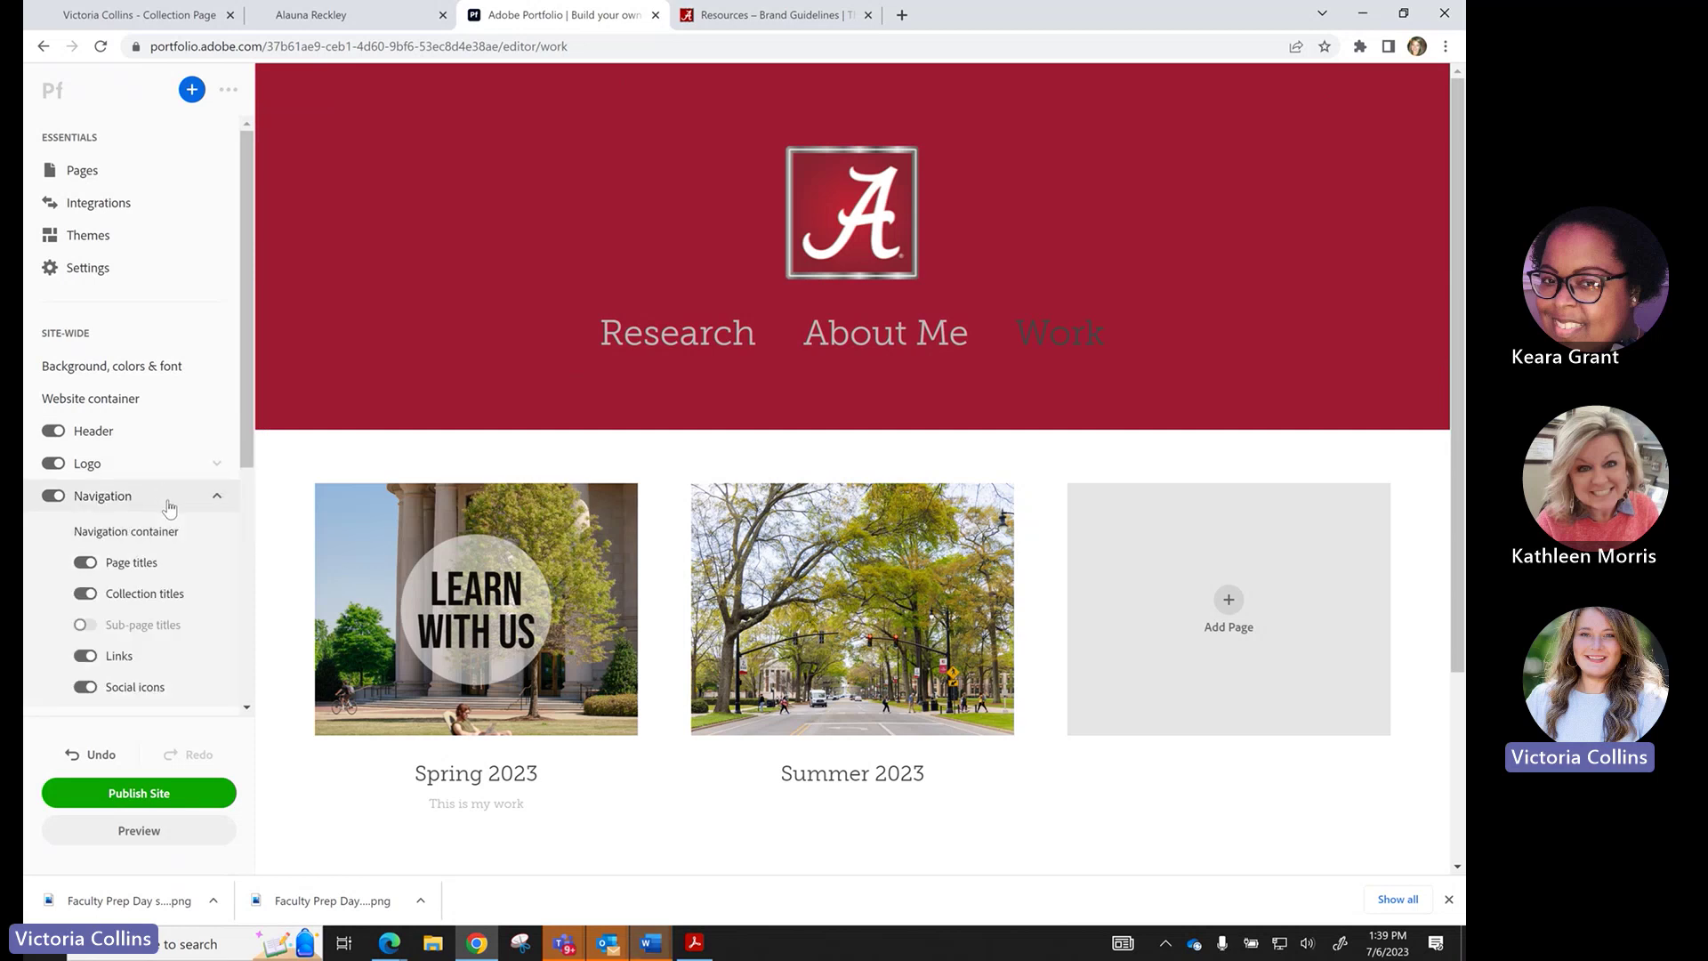
{"action": "scroll", "coordinate": [170, 508], "scroll_direction": "down", "scroll_amount": 2}
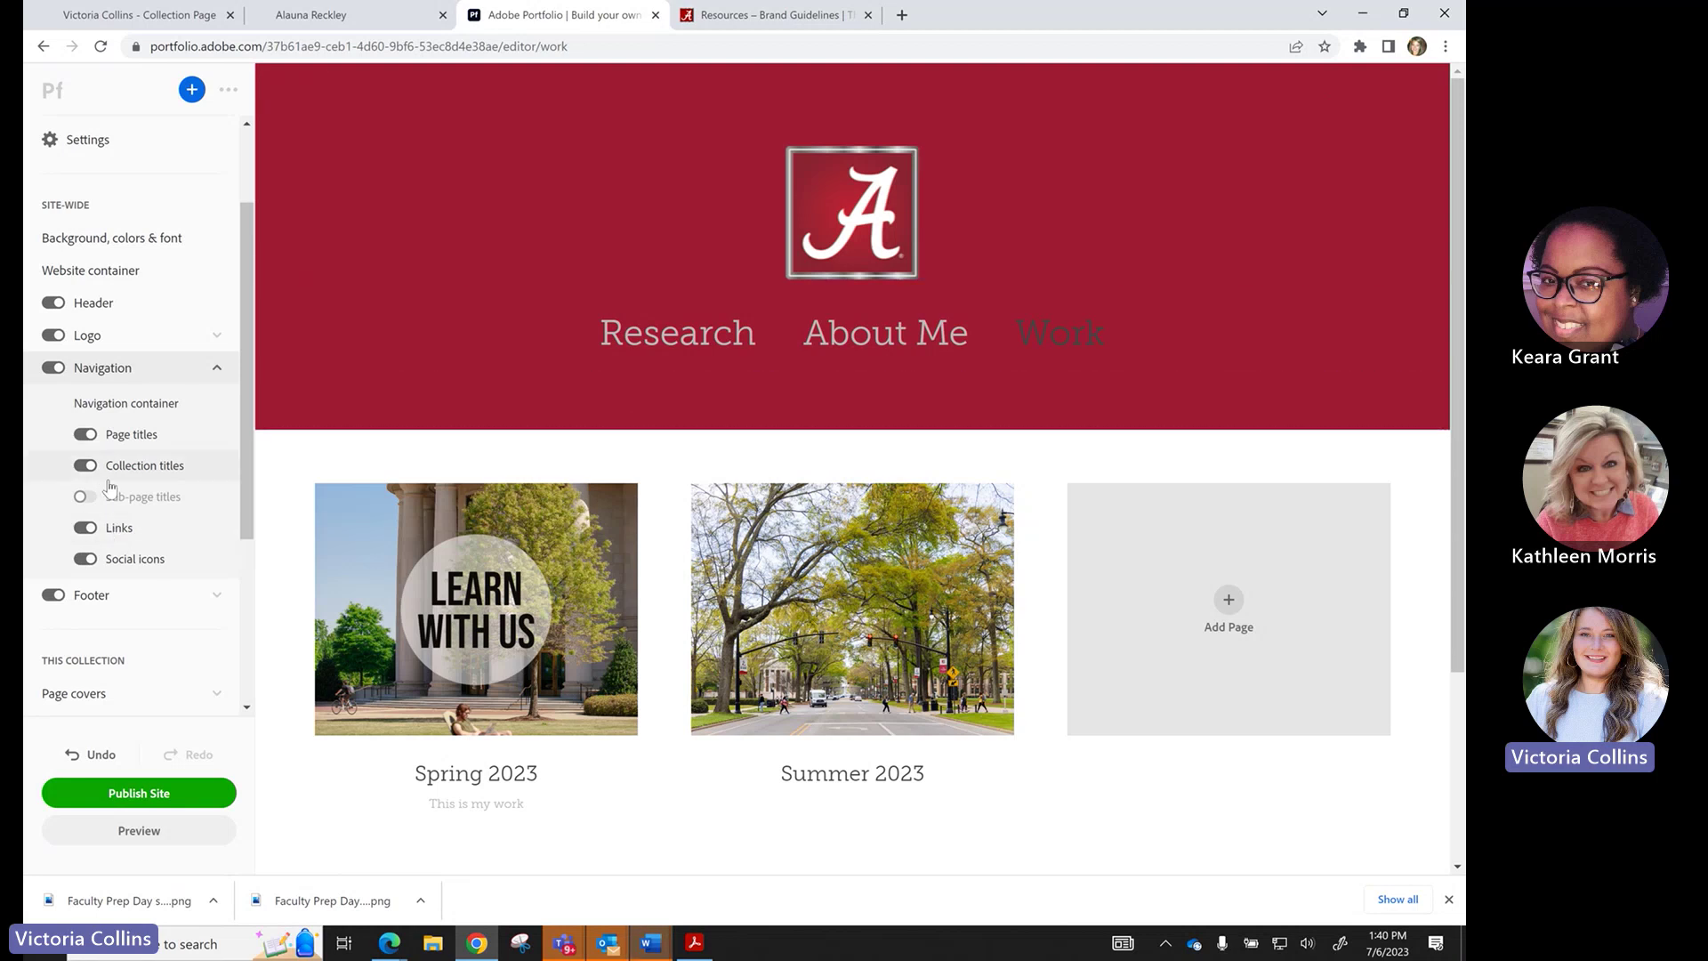
{"action": "left_click", "coordinate": [86, 498]}
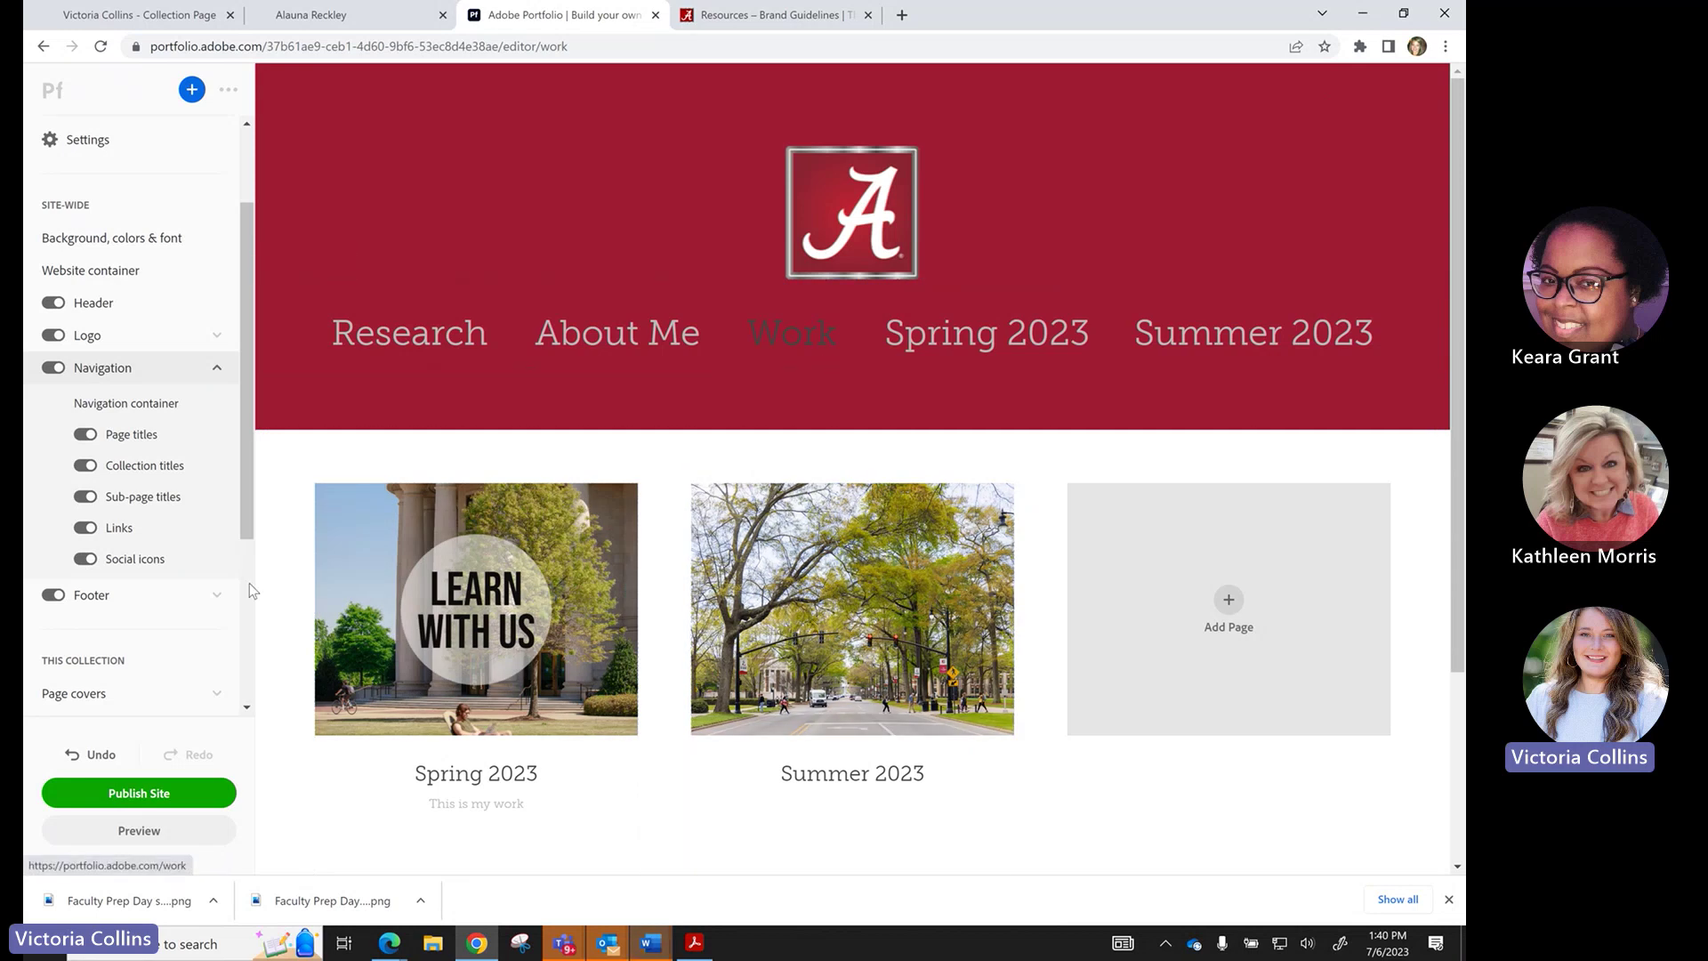
{"action": "left_click", "coordinate": [84, 496]}
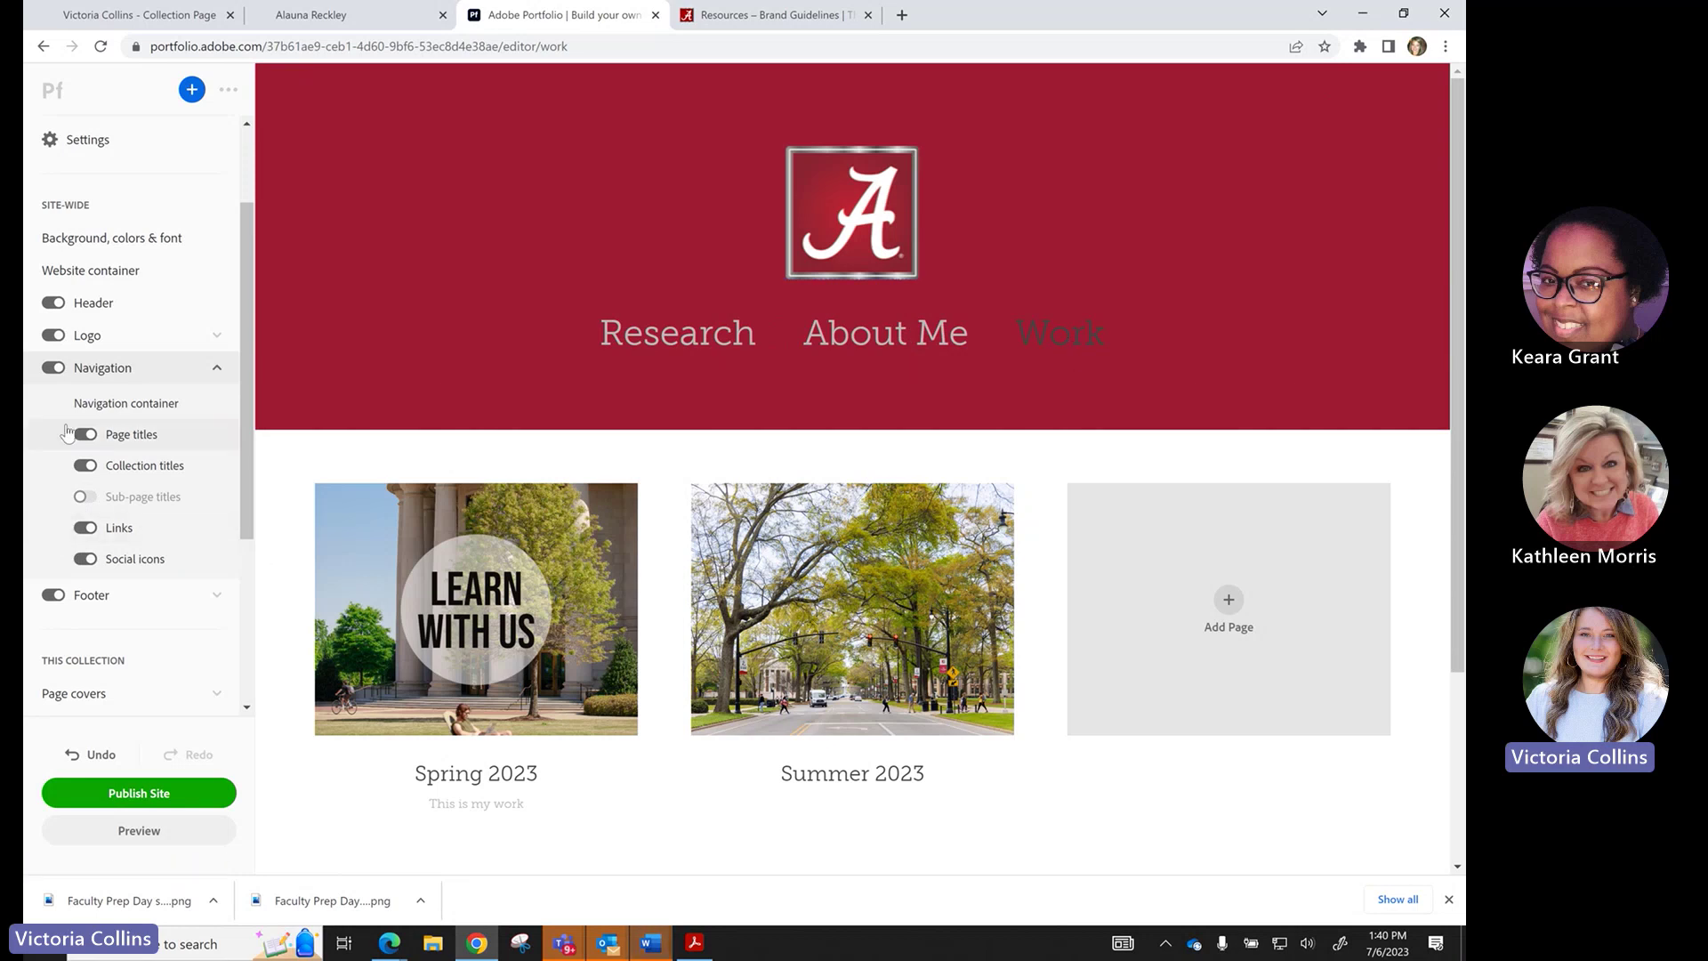
{"action": "left_click", "coordinate": [85, 527]}
{"action": "left_click", "coordinate": [86, 435]}
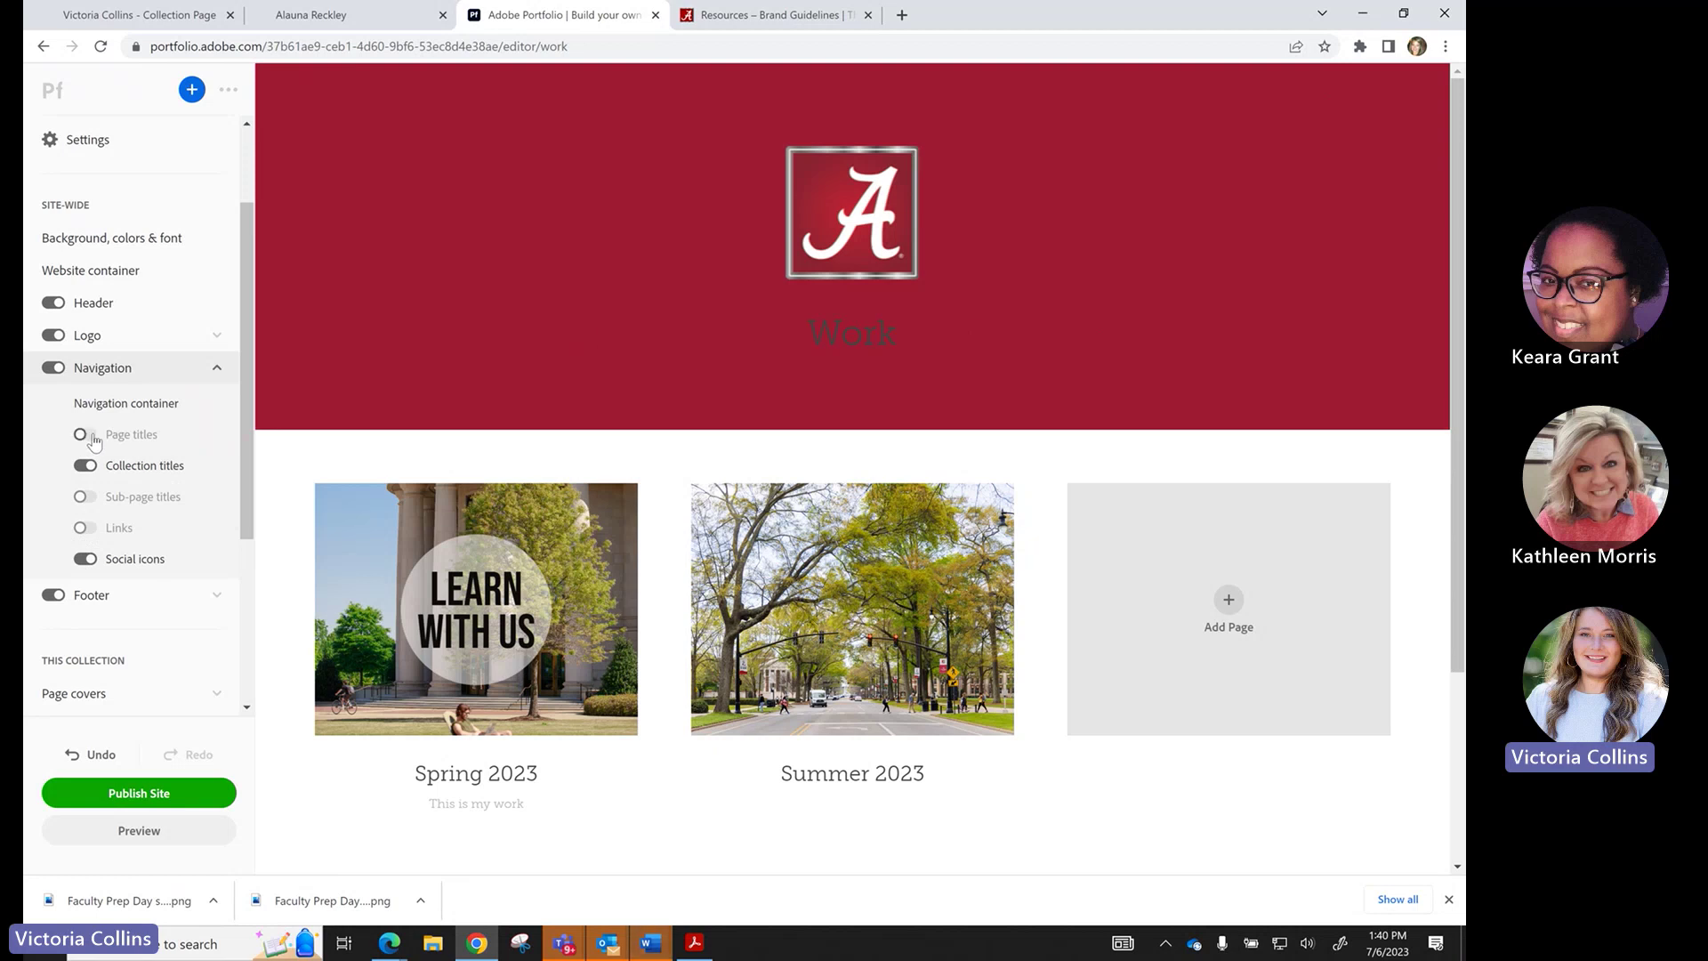
{"action": "left_click", "coordinate": [92, 436]}
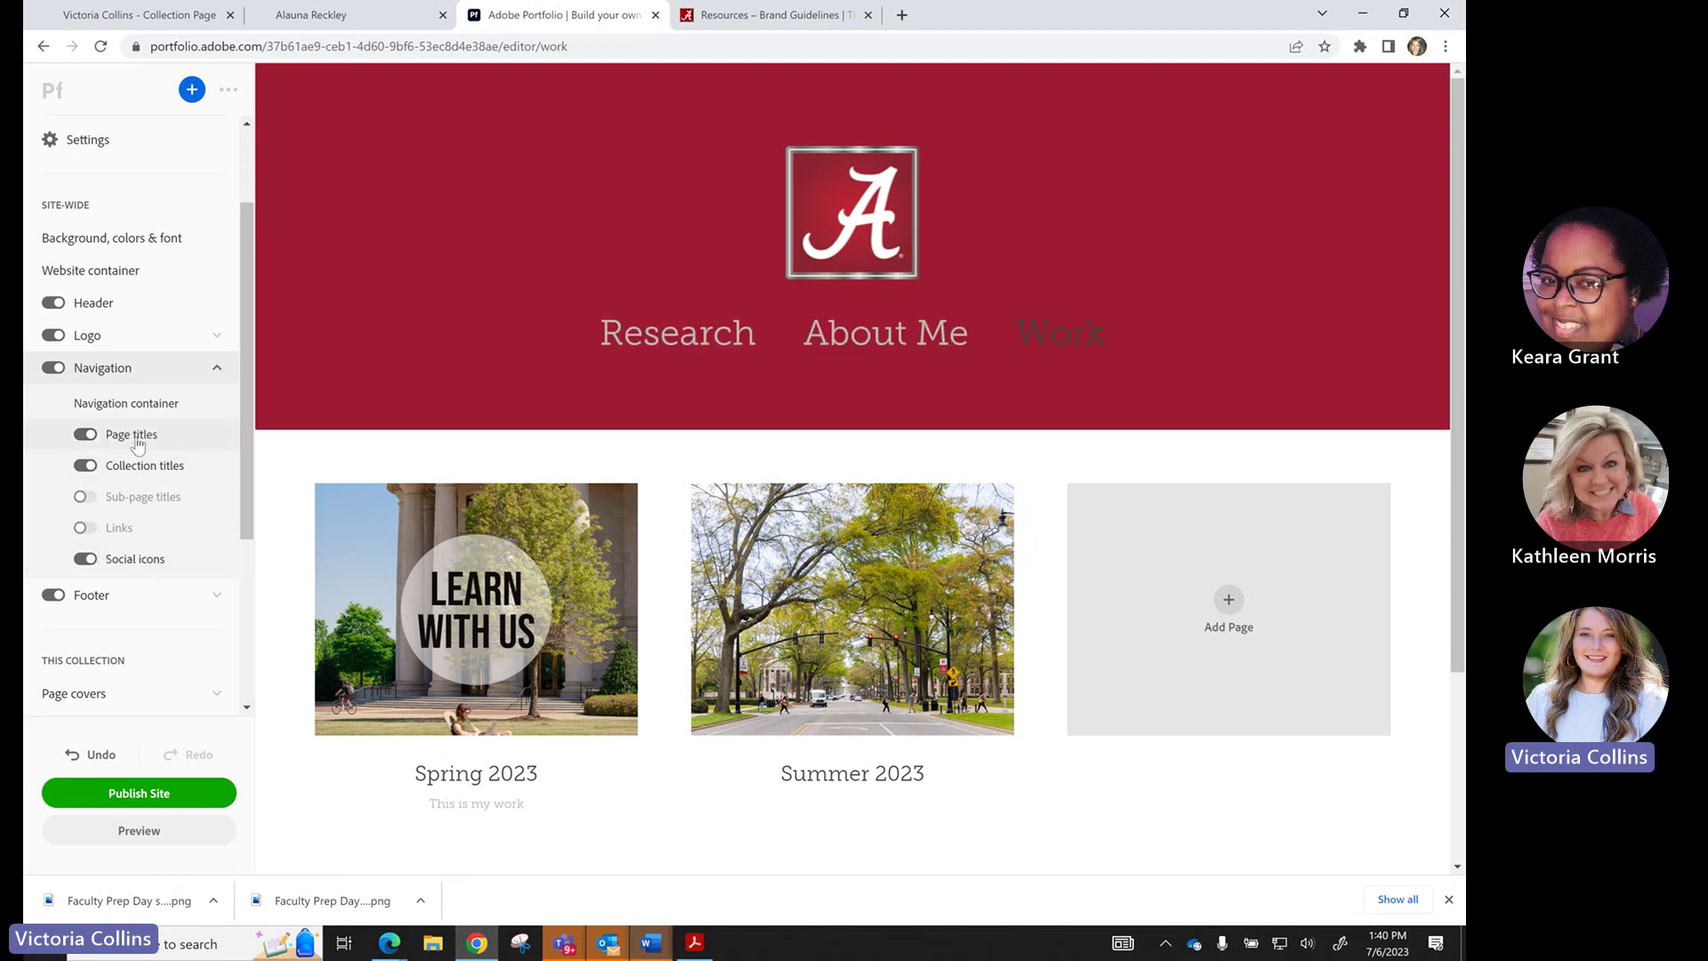
Set the navigation page titles font to Arial and size to 18, down from 40.
{"action": "left_click", "coordinate": [137, 437]}
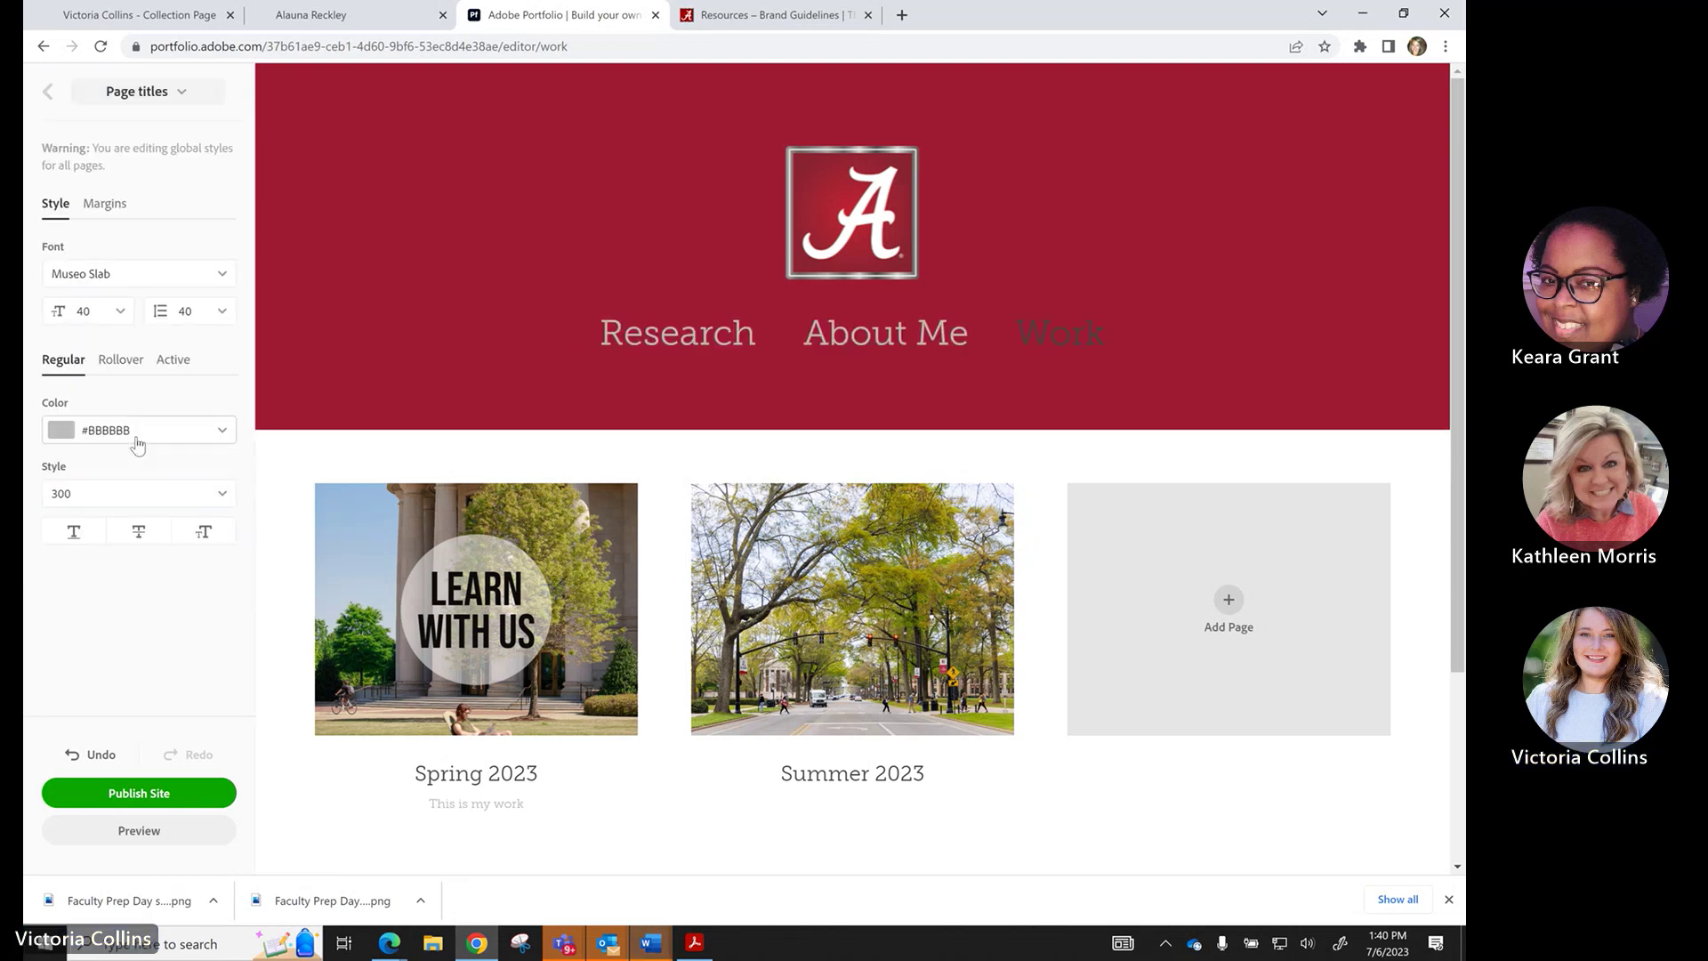
{"action": "left_click", "coordinate": [48, 94]}
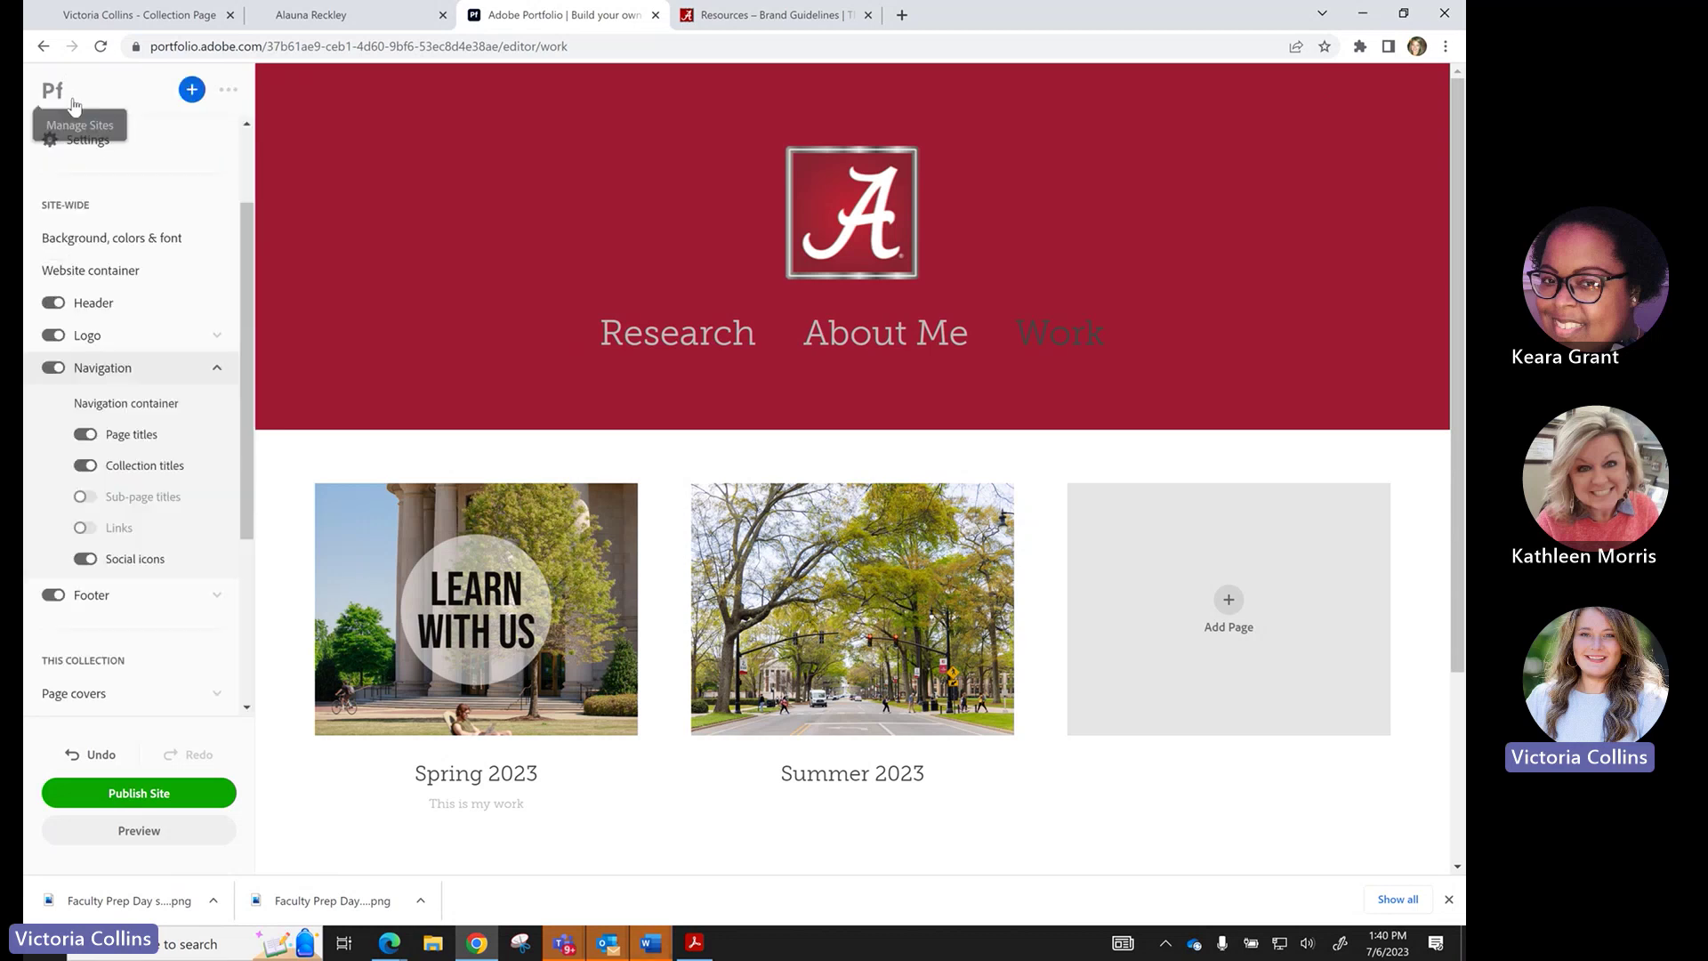
{"action": "left_click", "coordinate": [133, 435]}
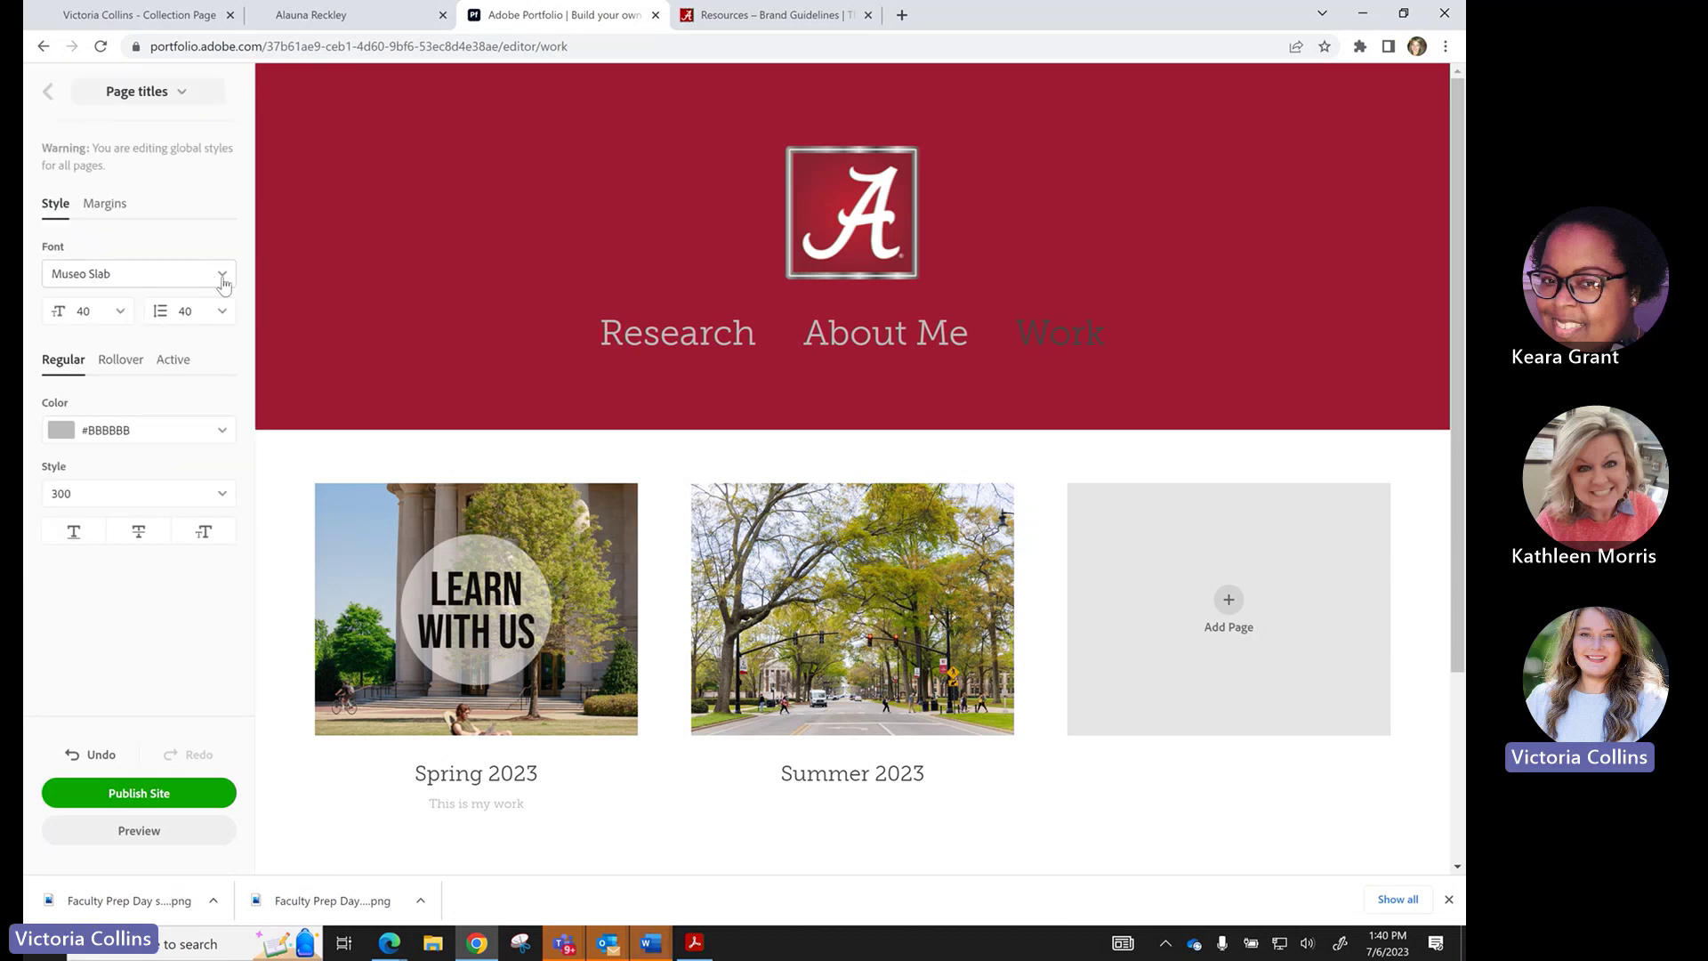
{"action": "left_click", "coordinate": [223, 283]}
{"action": "left_click", "coordinate": [123, 446]}
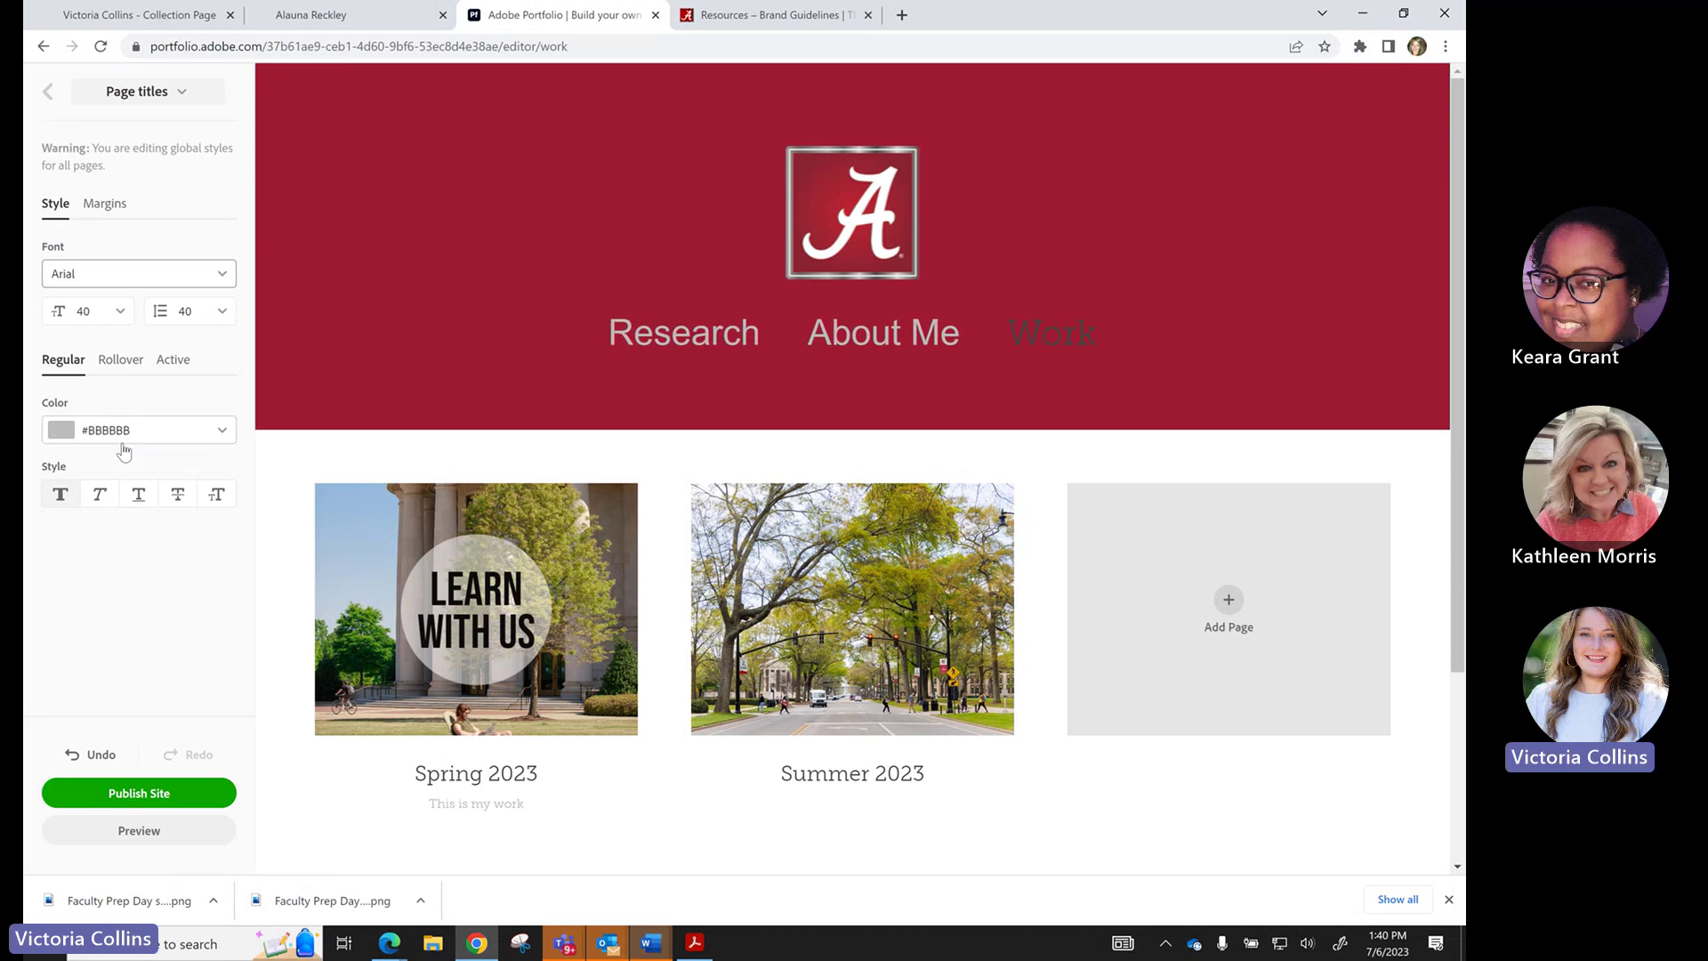
{"action": "left_click", "coordinate": [121, 312]}
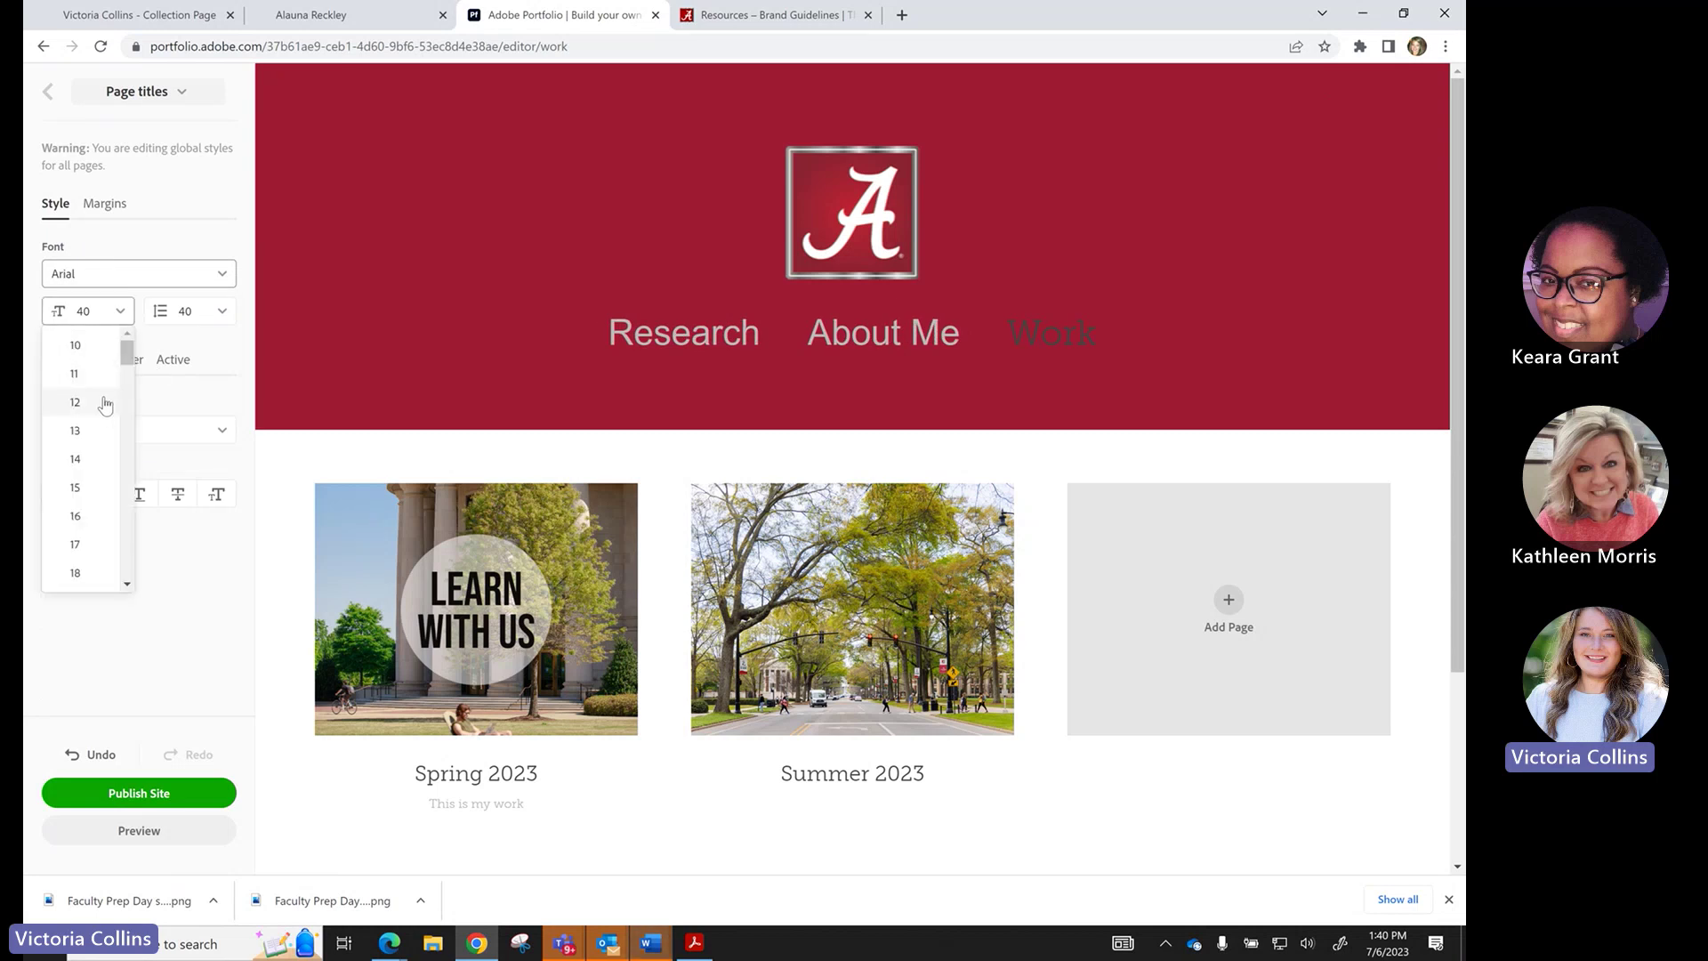
{"action": "left_click", "coordinate": [105, 402]}
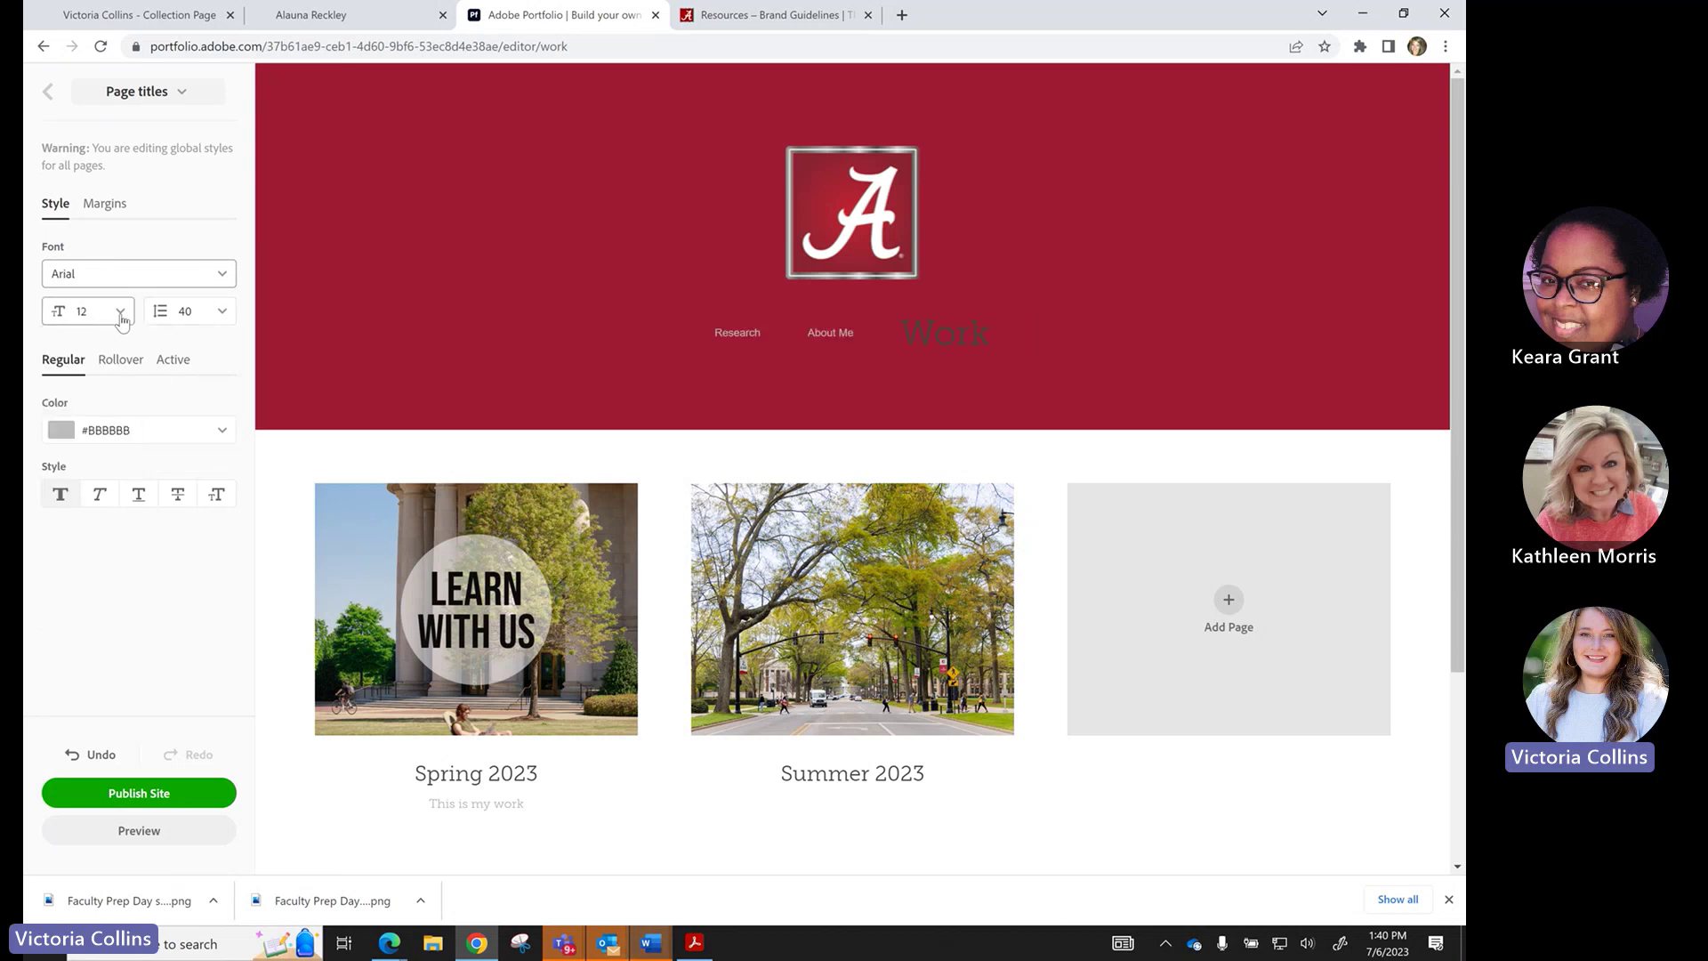
{"action": "left_click", "coordinate": [123, 313]}
{"action": "left_click", "coordinate": [107, 371]}
{"action": "left_click", "coordinate": [122, 311]}
{"action": "left_click", "coordinate": [89, 434]}
{"action": "left_click", "coordinate": [121, 311]}
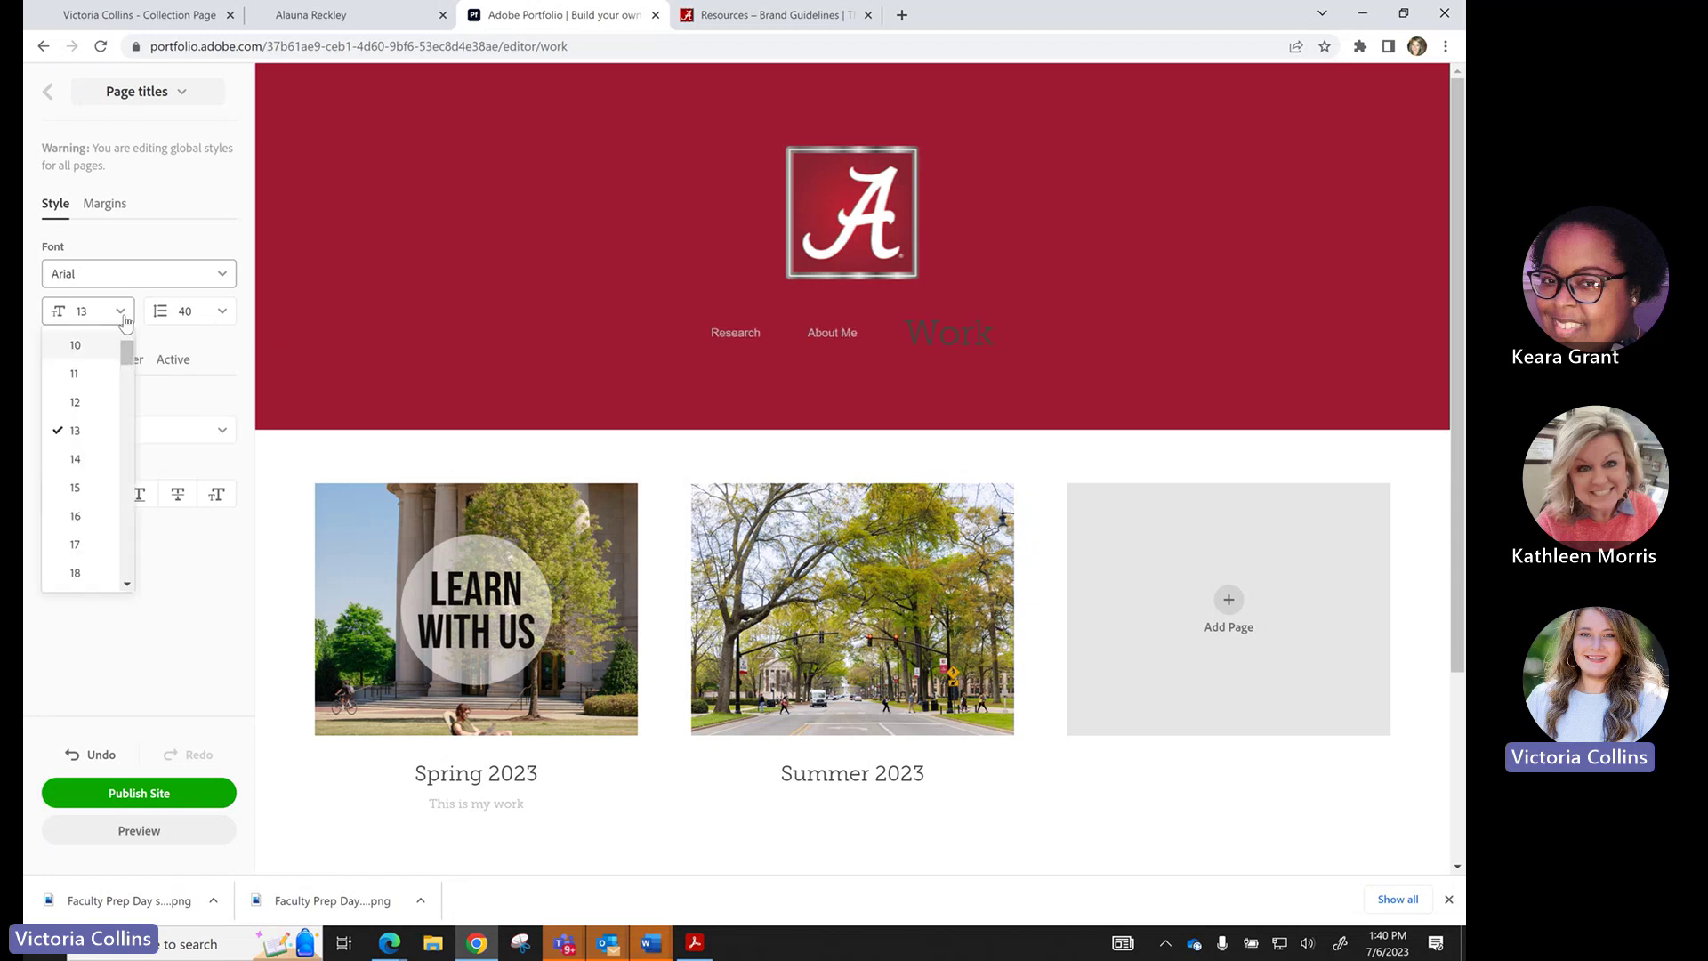
{"action": "left_click", "coordinate": [97, 572]}
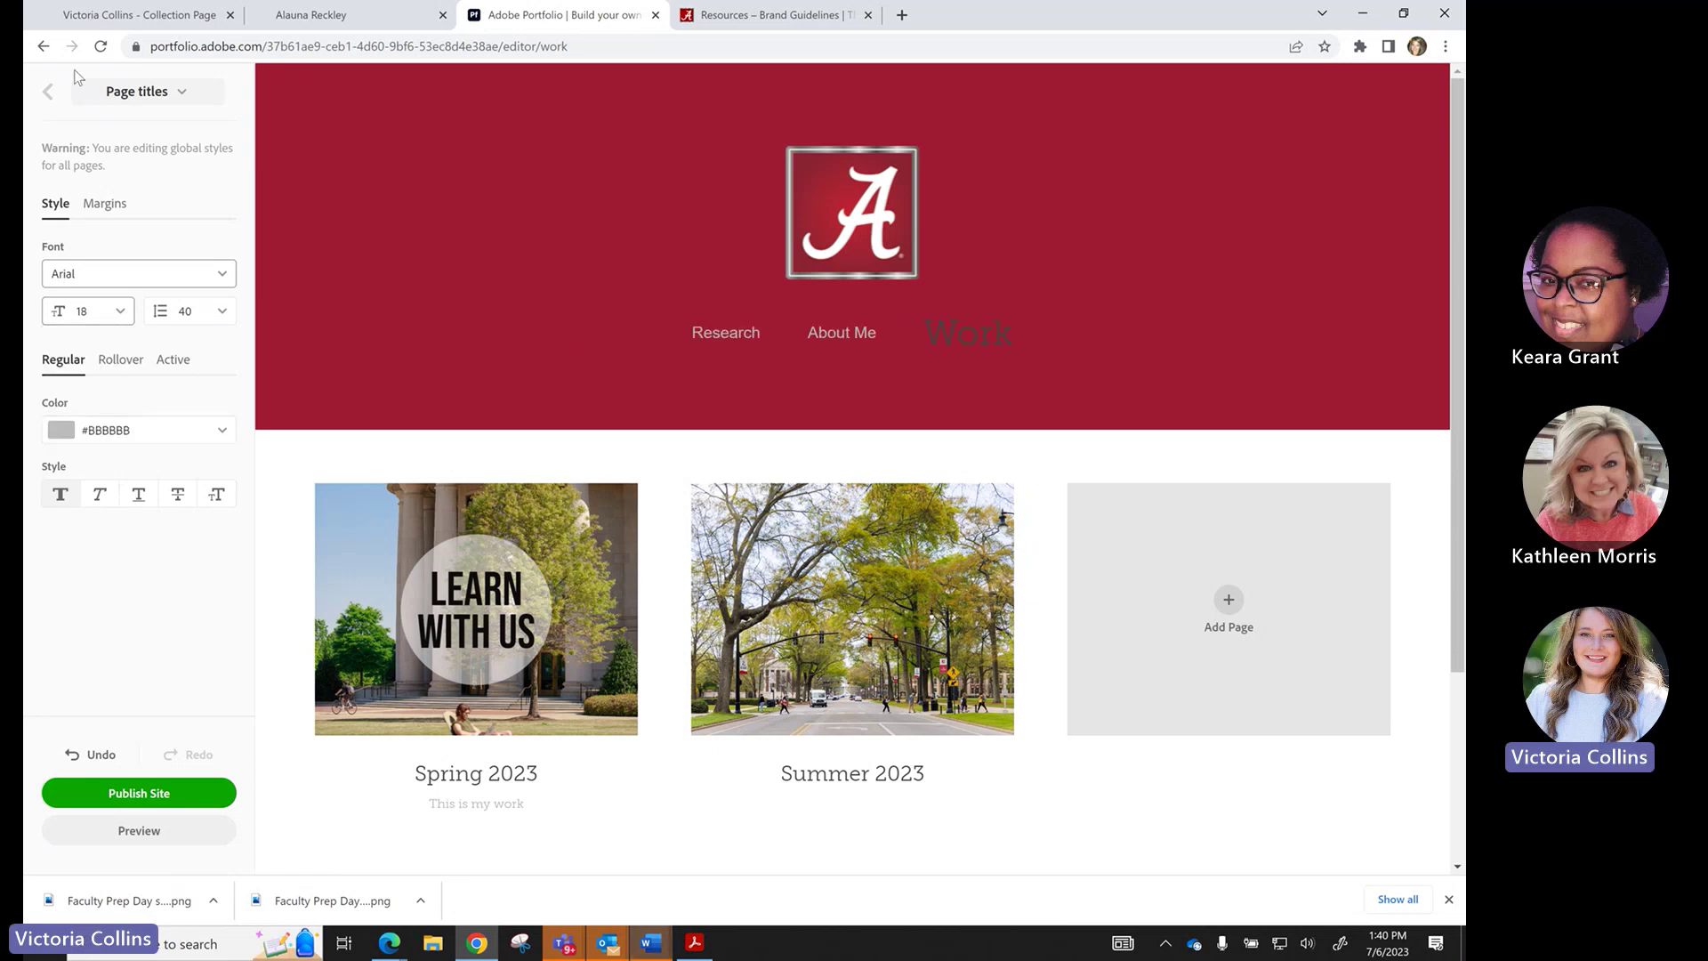
{"action": "left_click", "coordinate": [49, 92]}
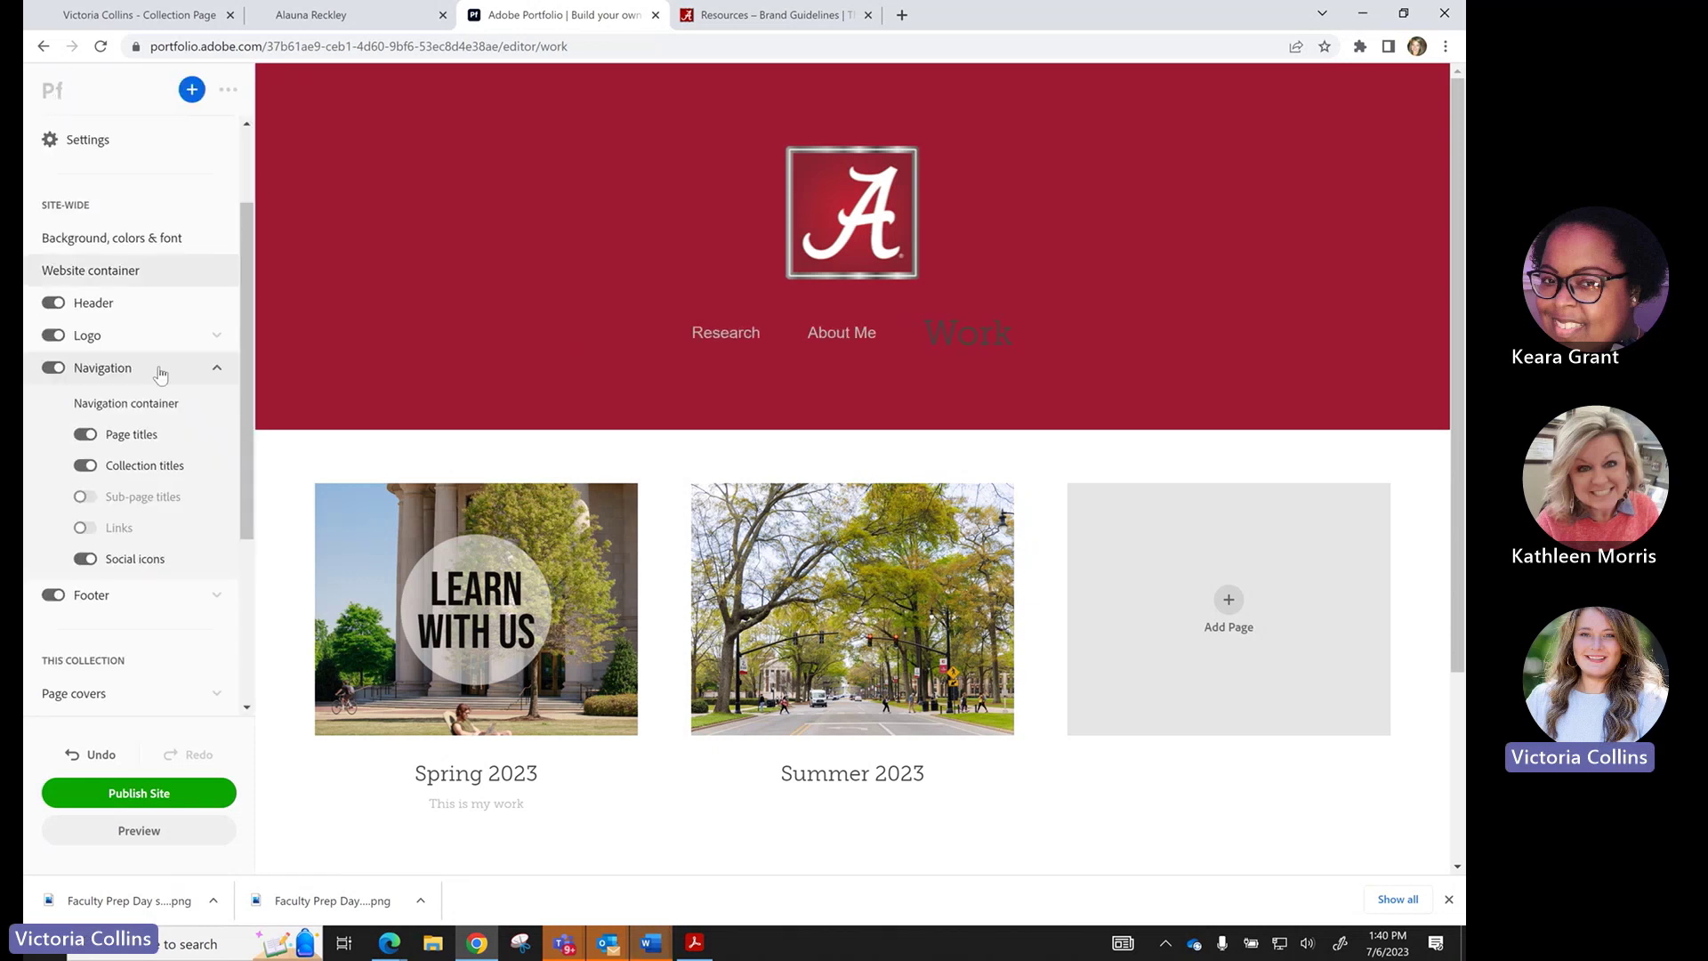
Set the collection titles font to Arial at size 18.
{"action": "left_click", "coordinate": [151, 479]}
{"action": "left_click", "coordinate": [134, 273]}
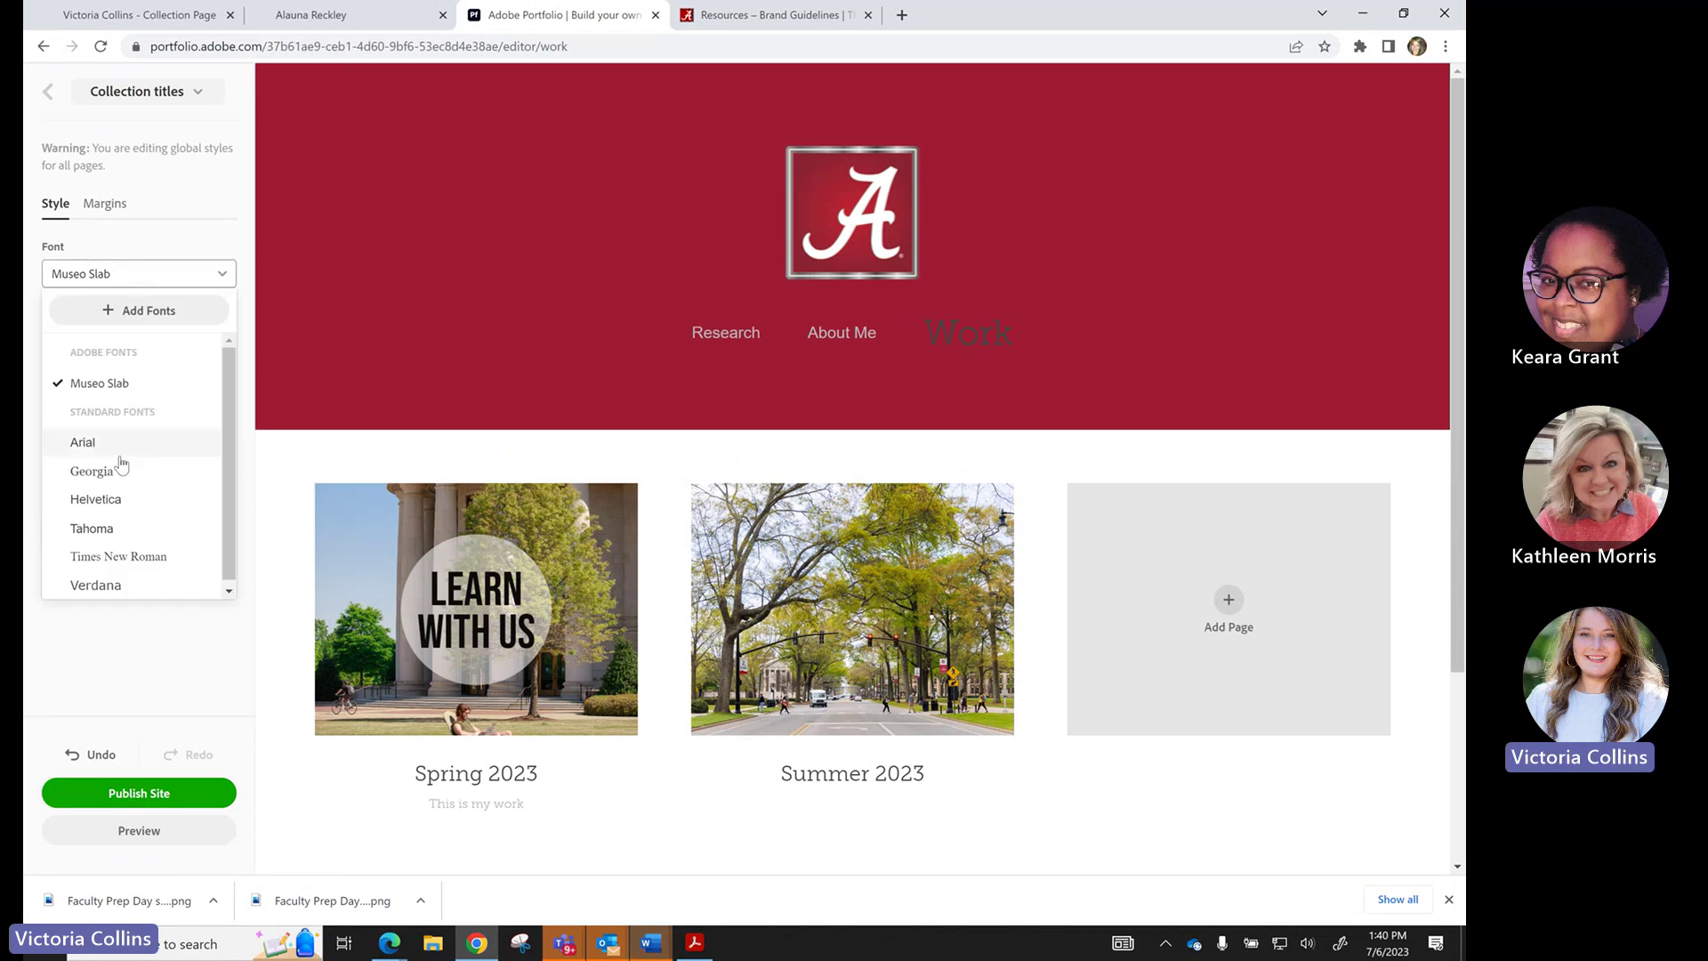
{"action": "left_click", "coordinate": [120, 456]}
{"action": "left_click", "coordinate": [118, 312]}
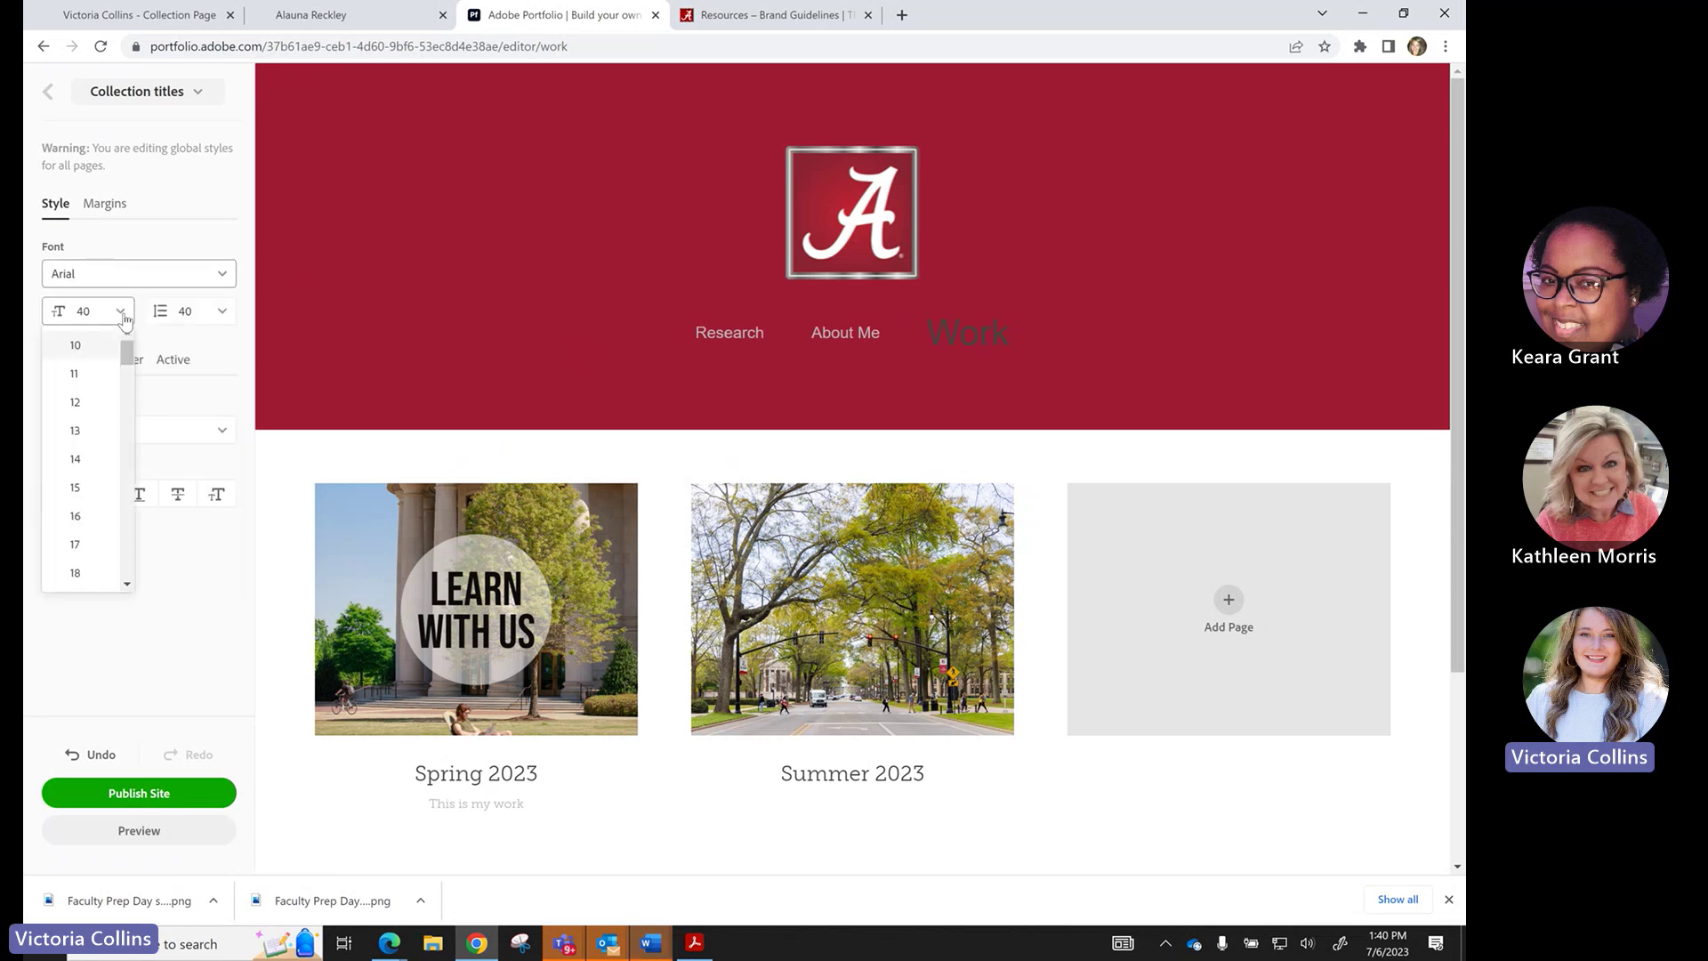
{"action": "left_click", "coordinate": [76, 573]}
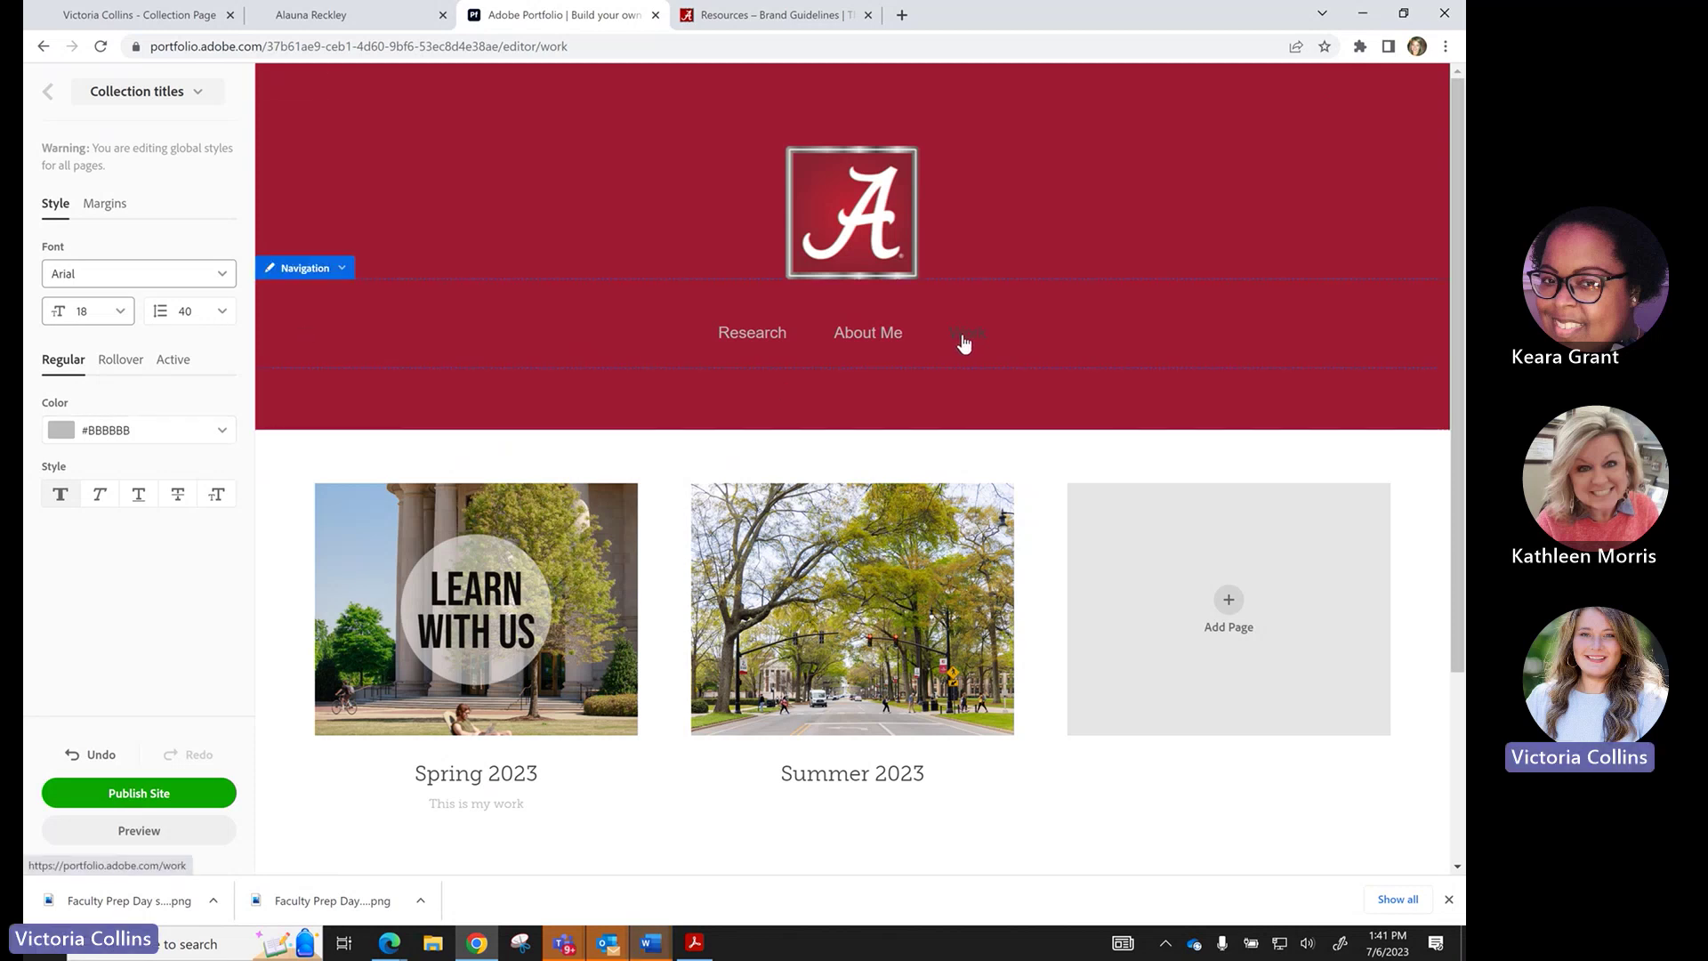
Make the active-state collection title colour blue #008FC6.
{"action": "left_click", "coordinate": [126, 372]}
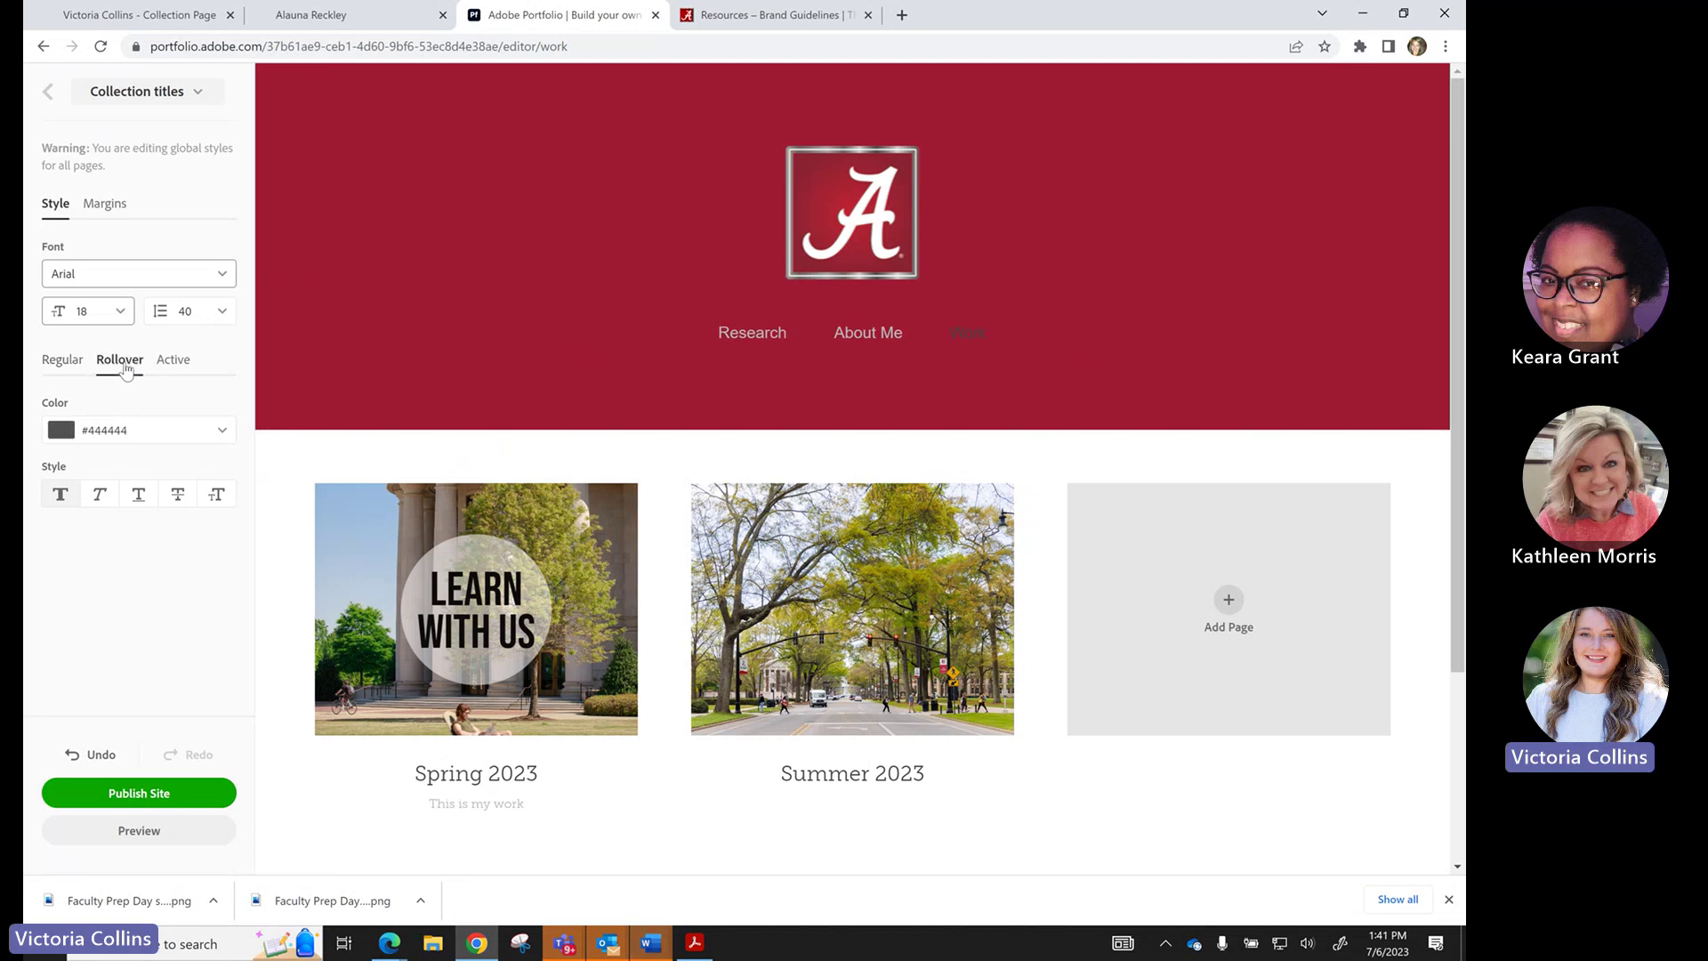
{"action": "left_click", "coordinate": [173, 360]}
{"action": "left_click", "coordinate": [62, 360]}
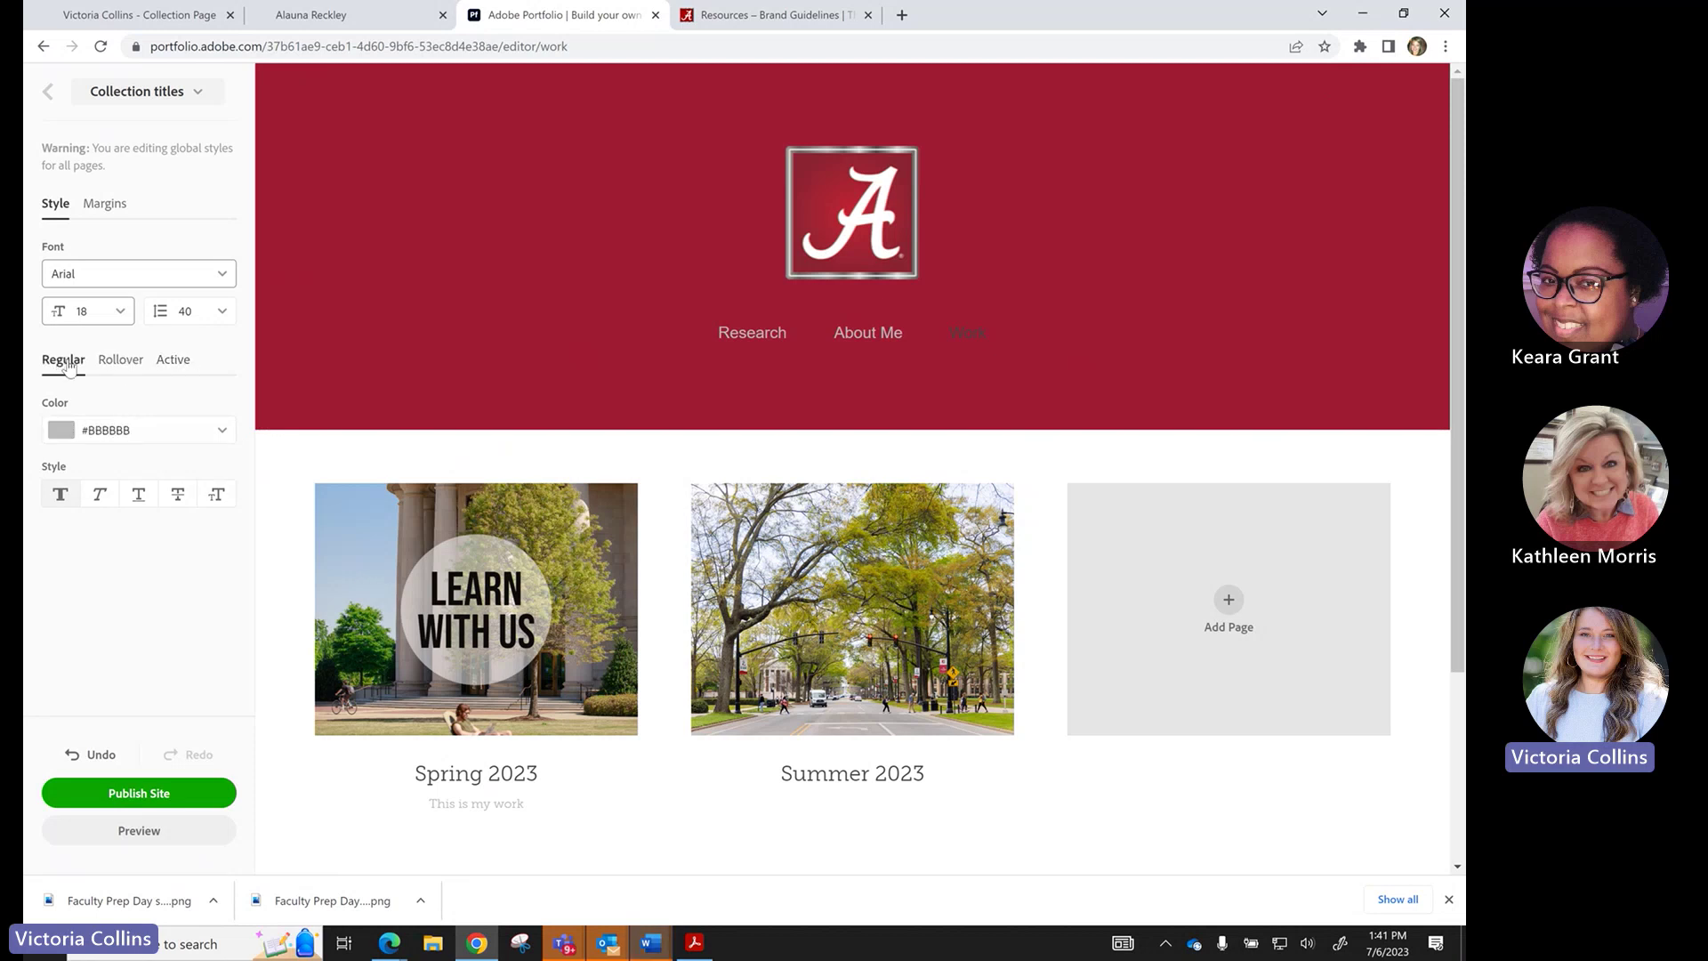
{"action": "left_click", "coordinate": [171, 363]}
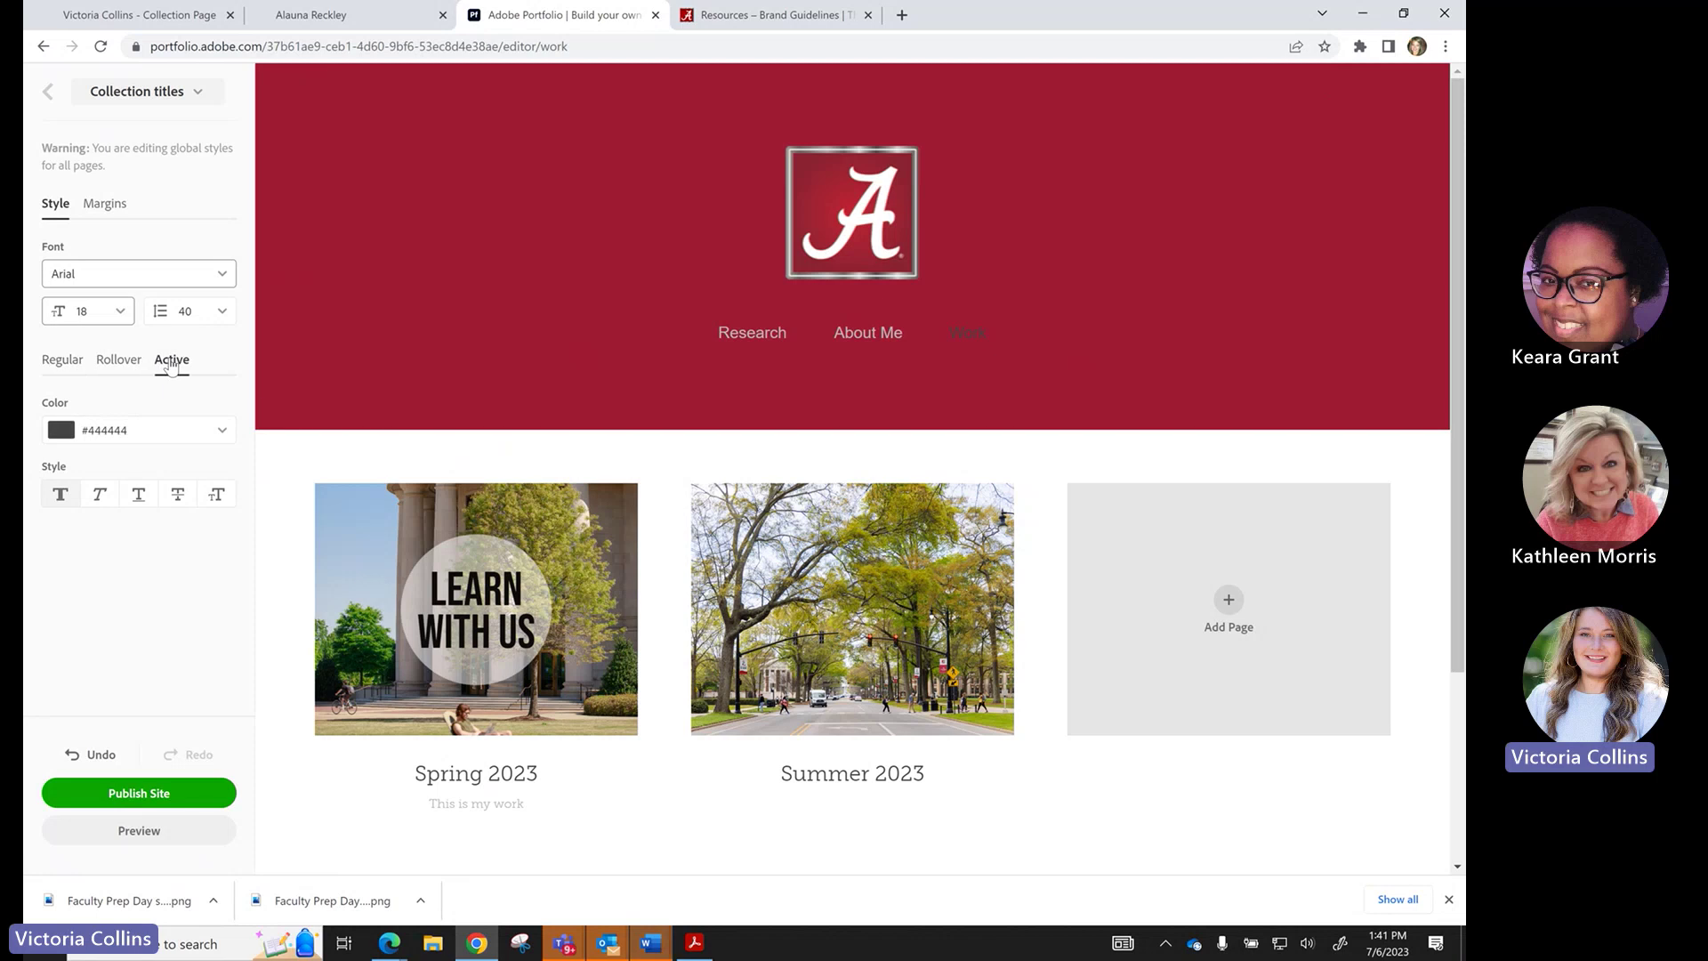
{"action": "left_click", "coordinate": [210, 436]}
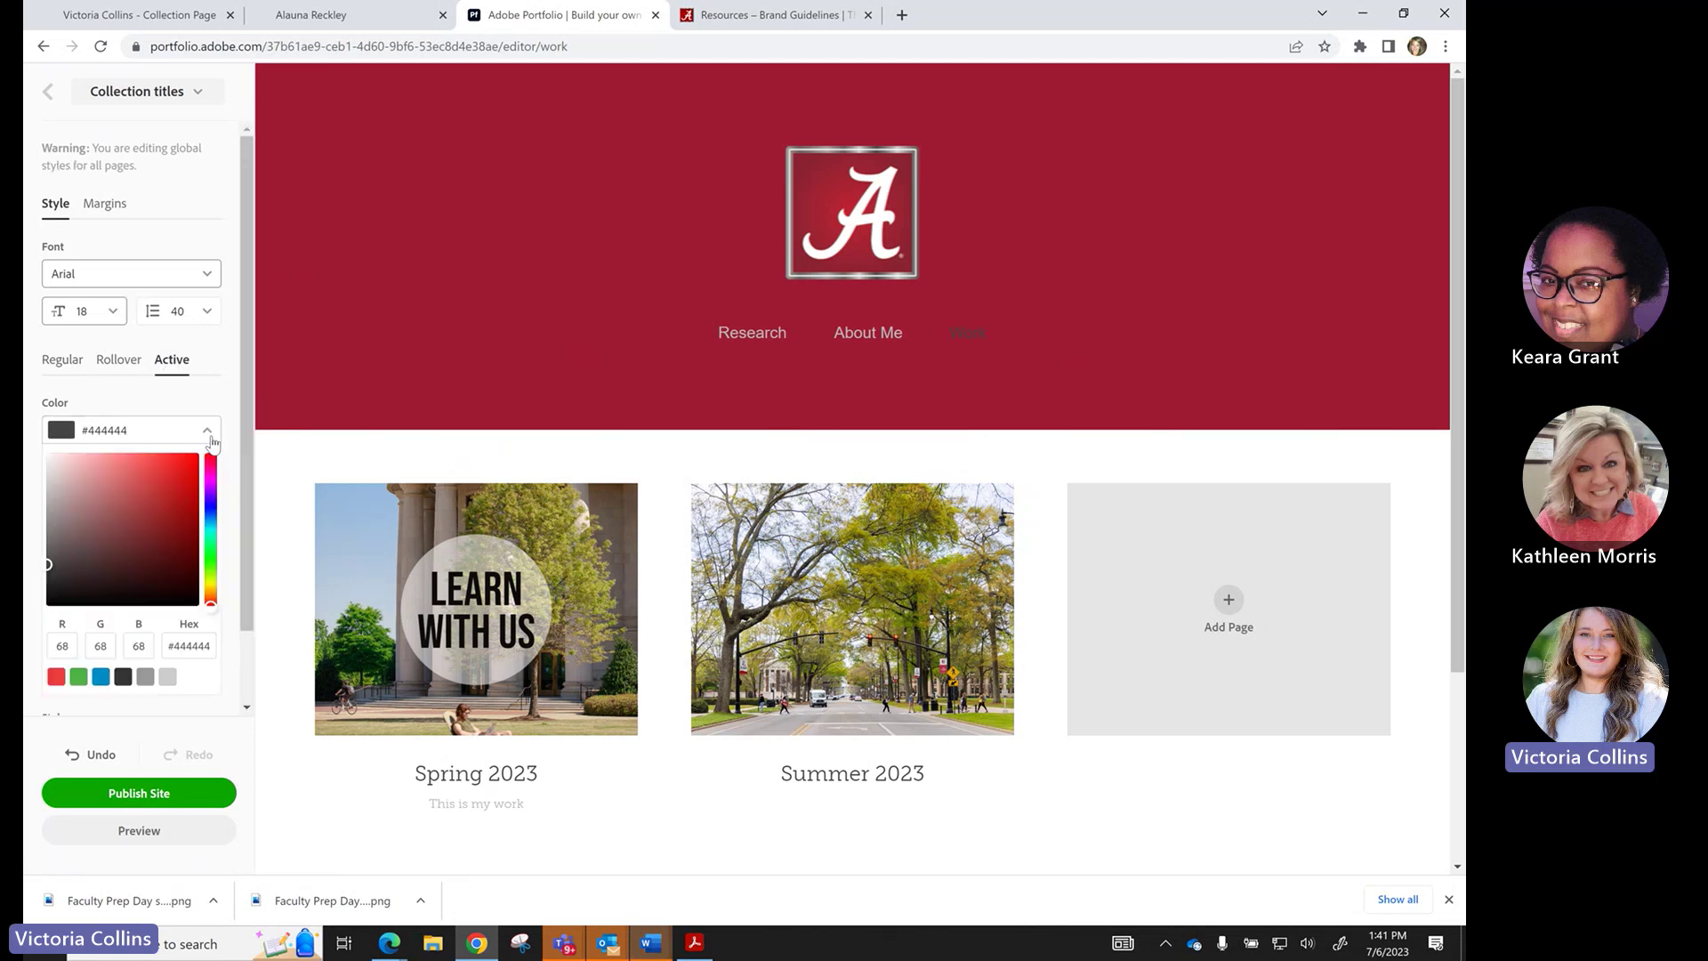
{"action": "left_click", "coordinate": [101, 676]}
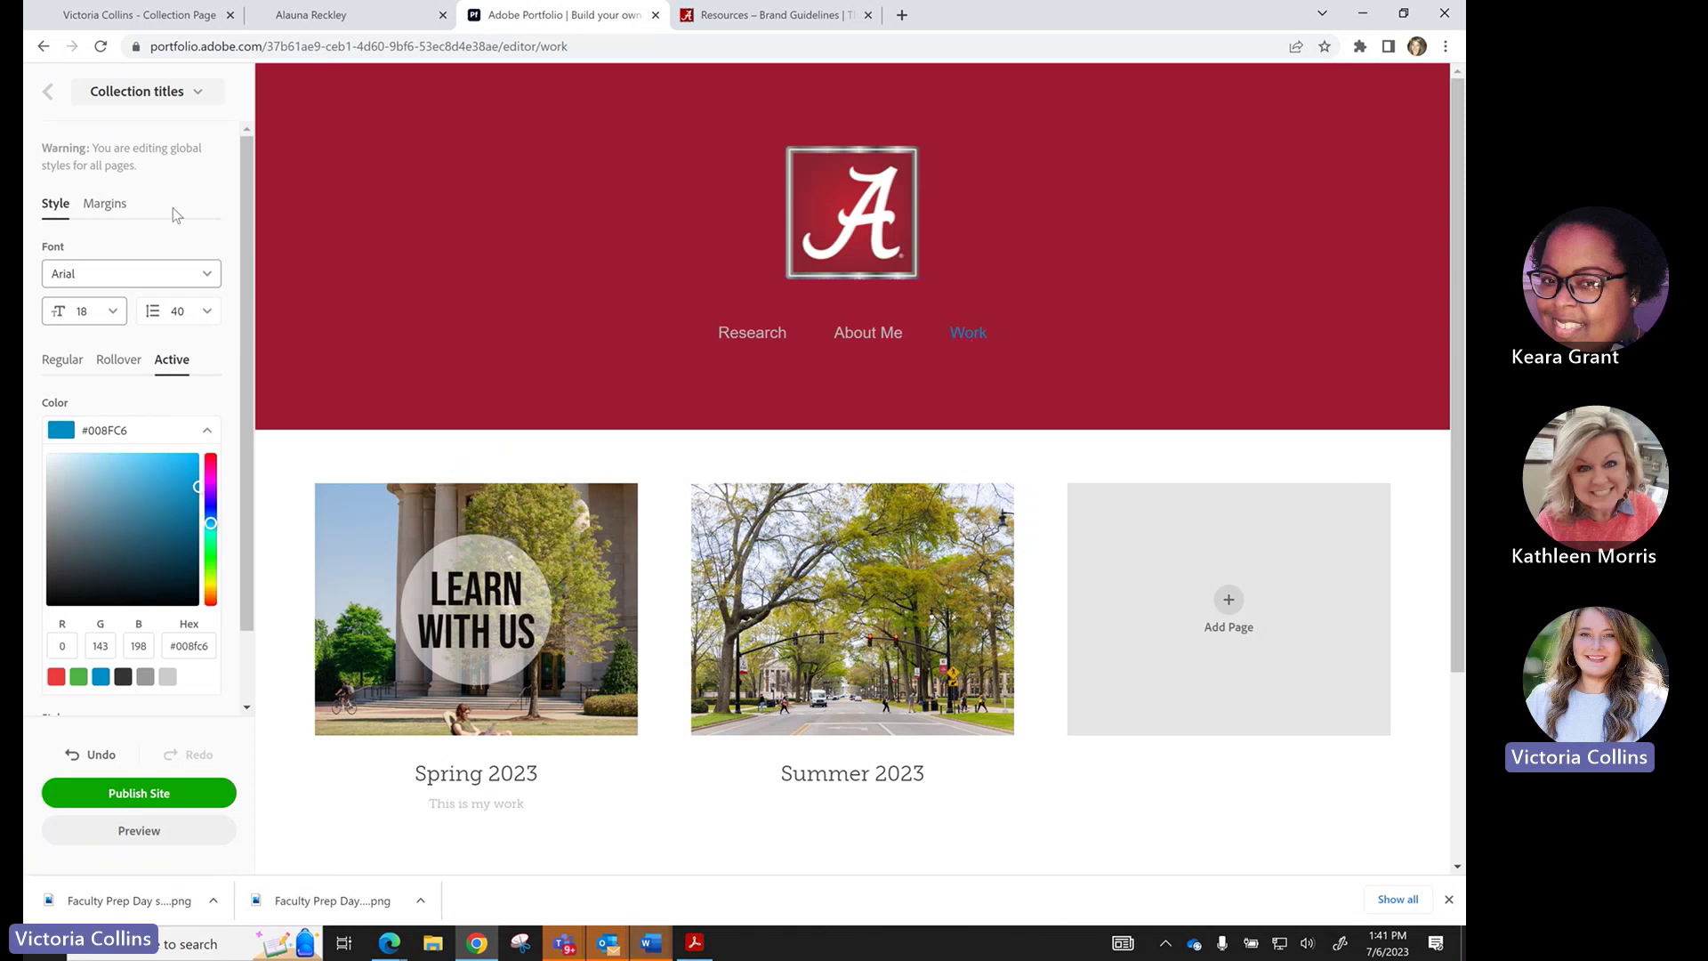
{"action": "left_click", "coordinate": [46, 94]}
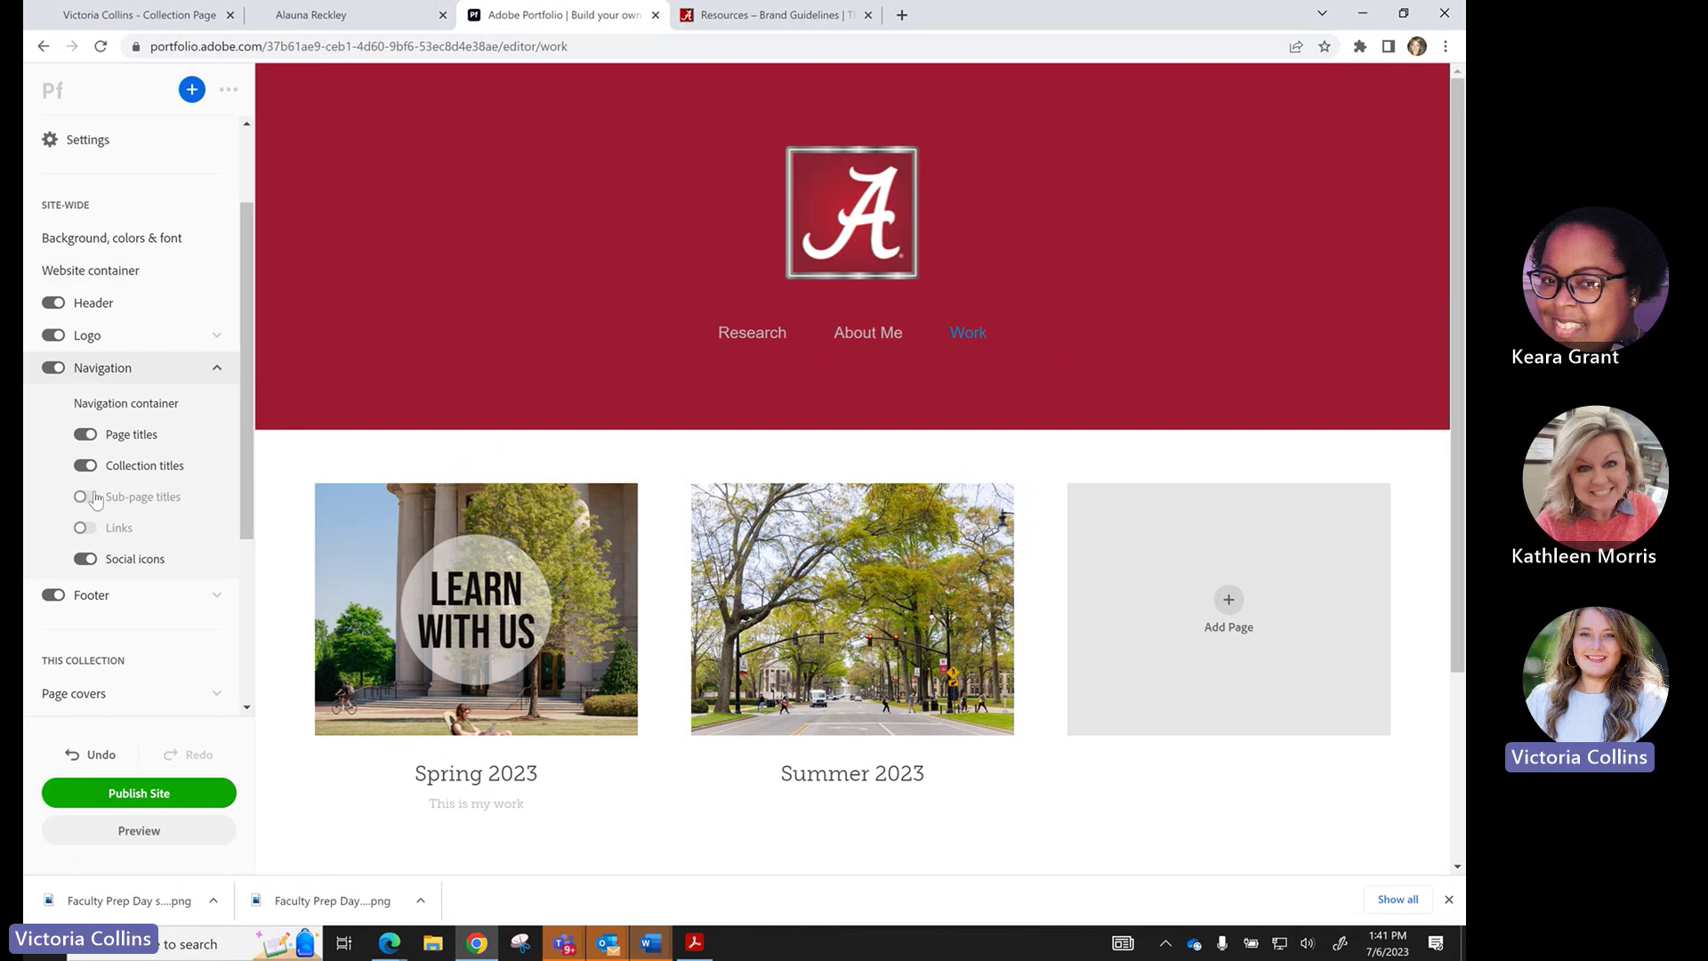
Expand the Footer settings and select all of the 'Powered by Adobe Portfolio' footer text.
{"action": "left_click", "coordinate": [218, 368]}
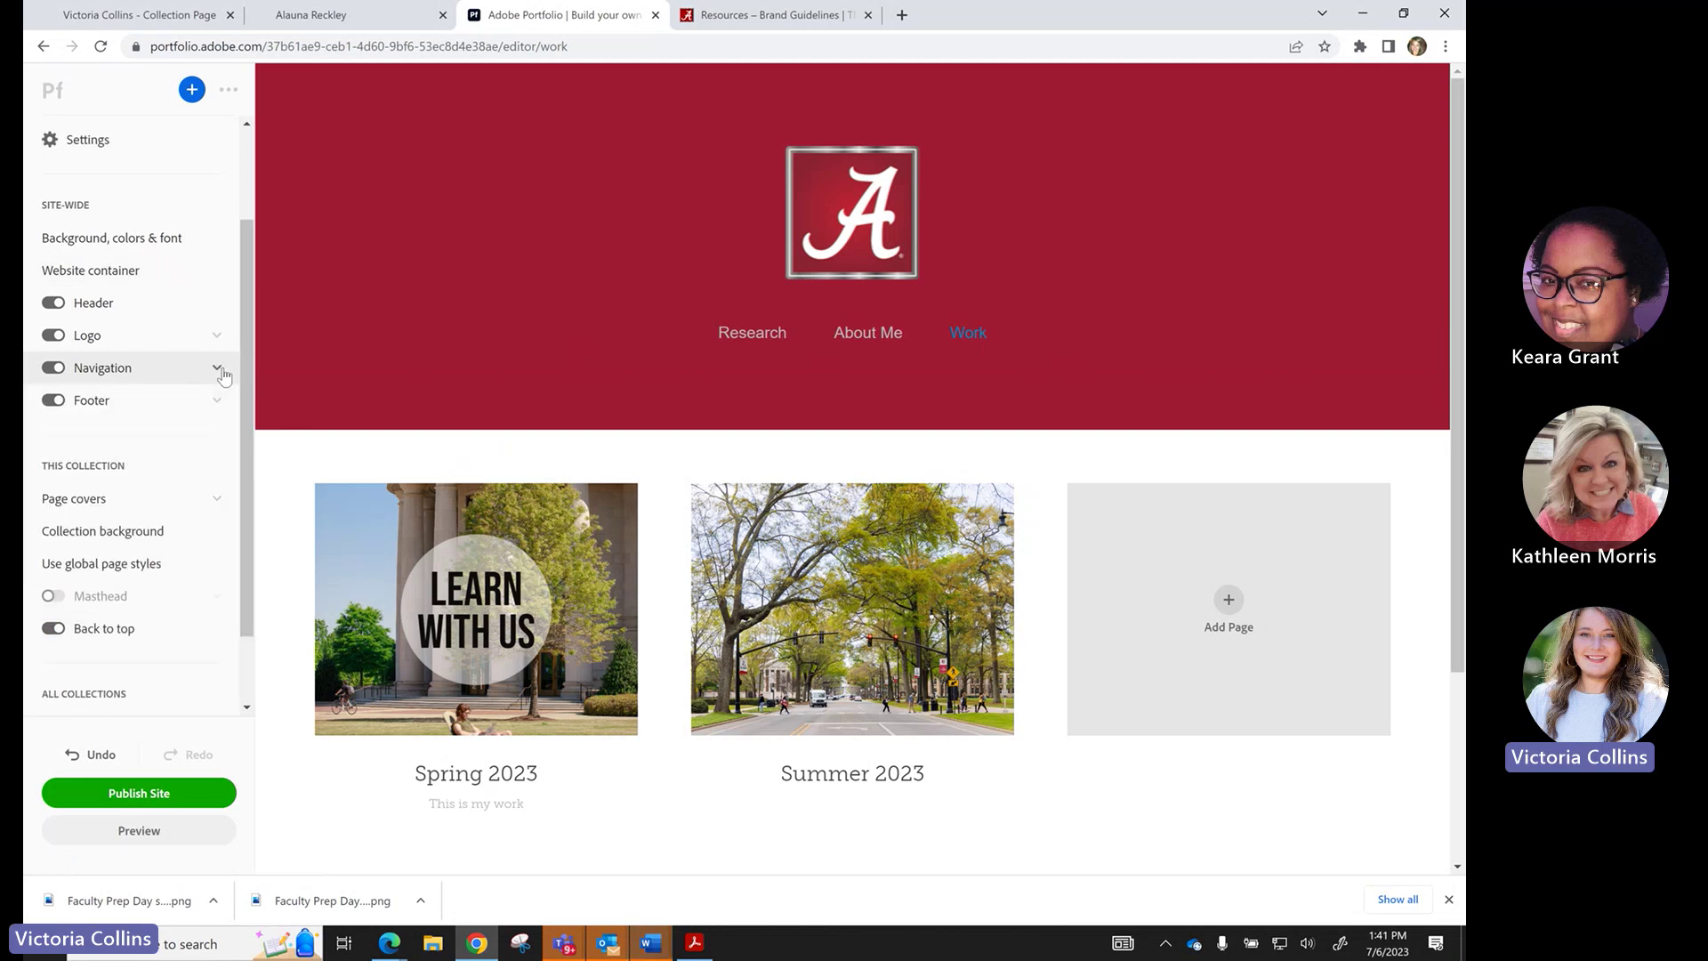
{"action": "left_click", "coordinate": [178, 404]}
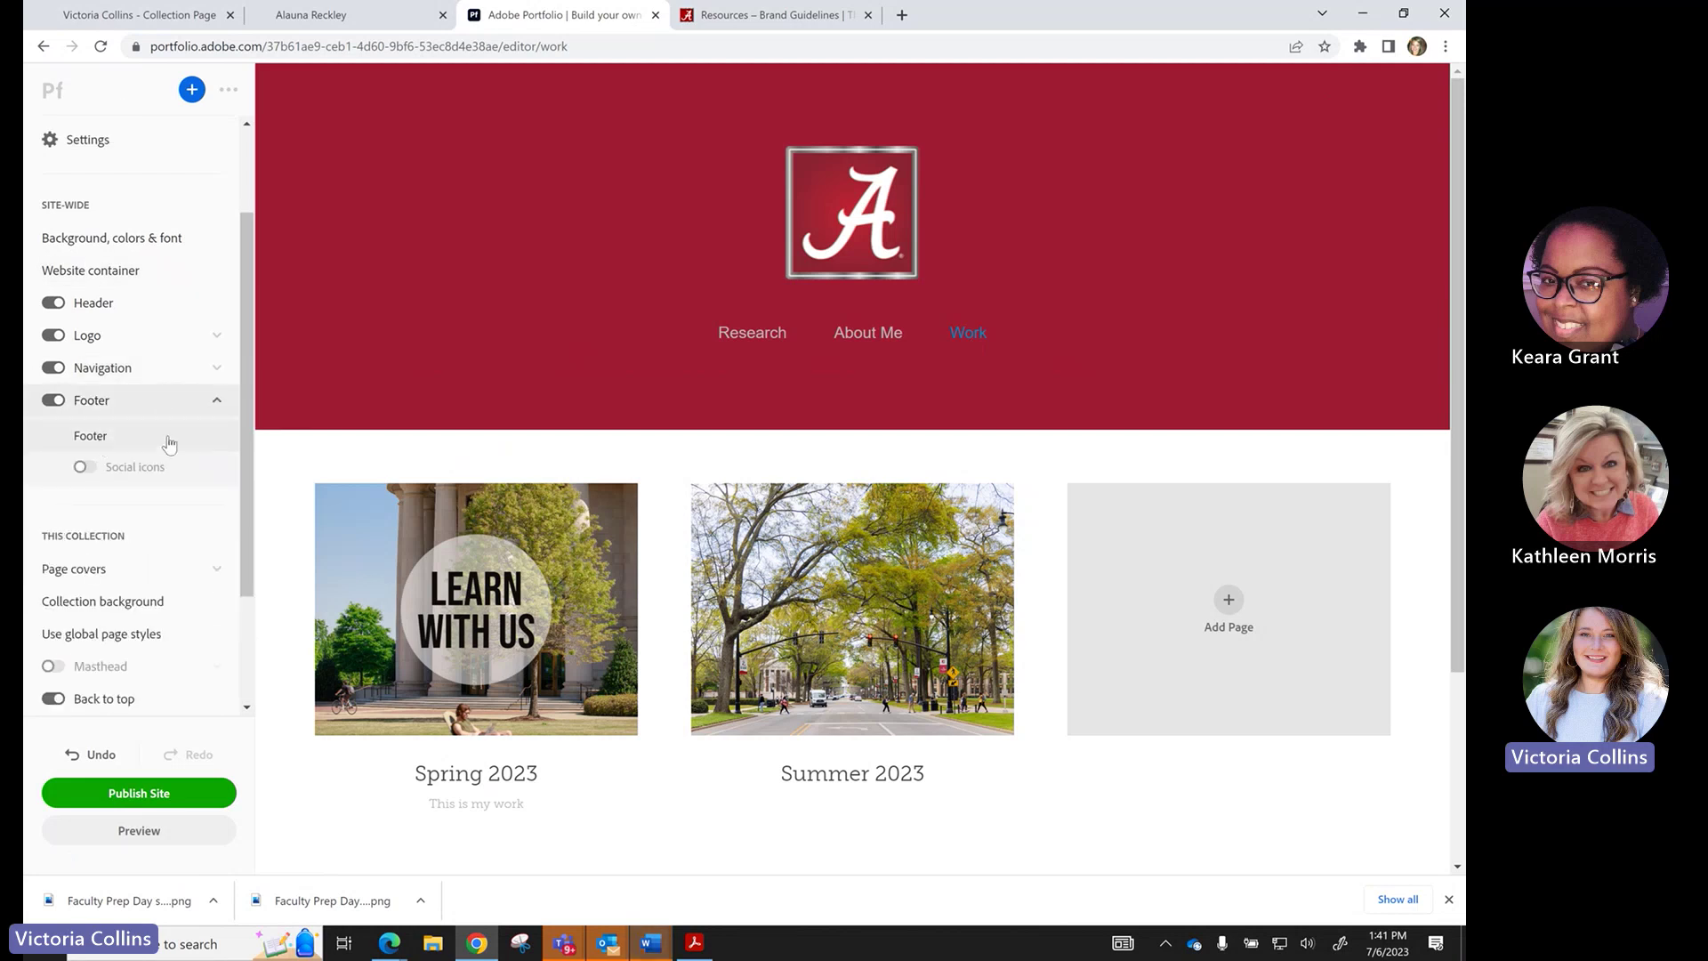
{"action": "scroll", "coordinate": [401, 587], "scroll_direction": "down", "scroll_amount": 3}
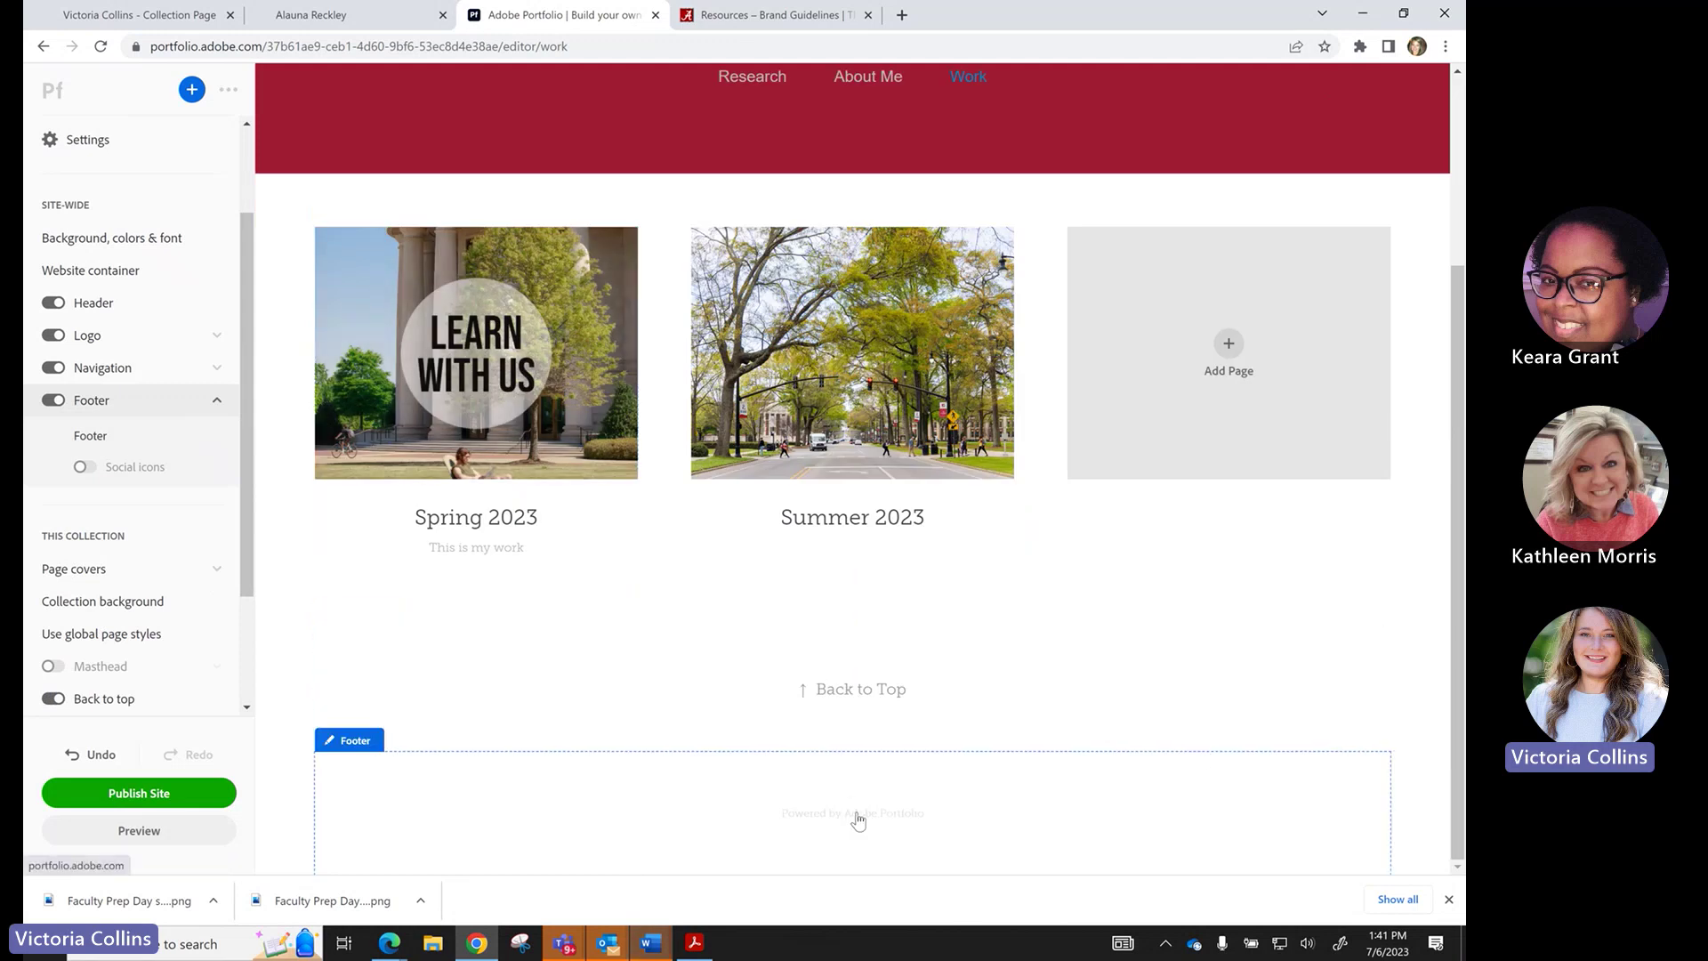
{"action": "left_click", "coordinate": [132, 435]}
{"action": "left_click_drag", "start_coordinate": [157, 333], "coordinate": [44, 277]}
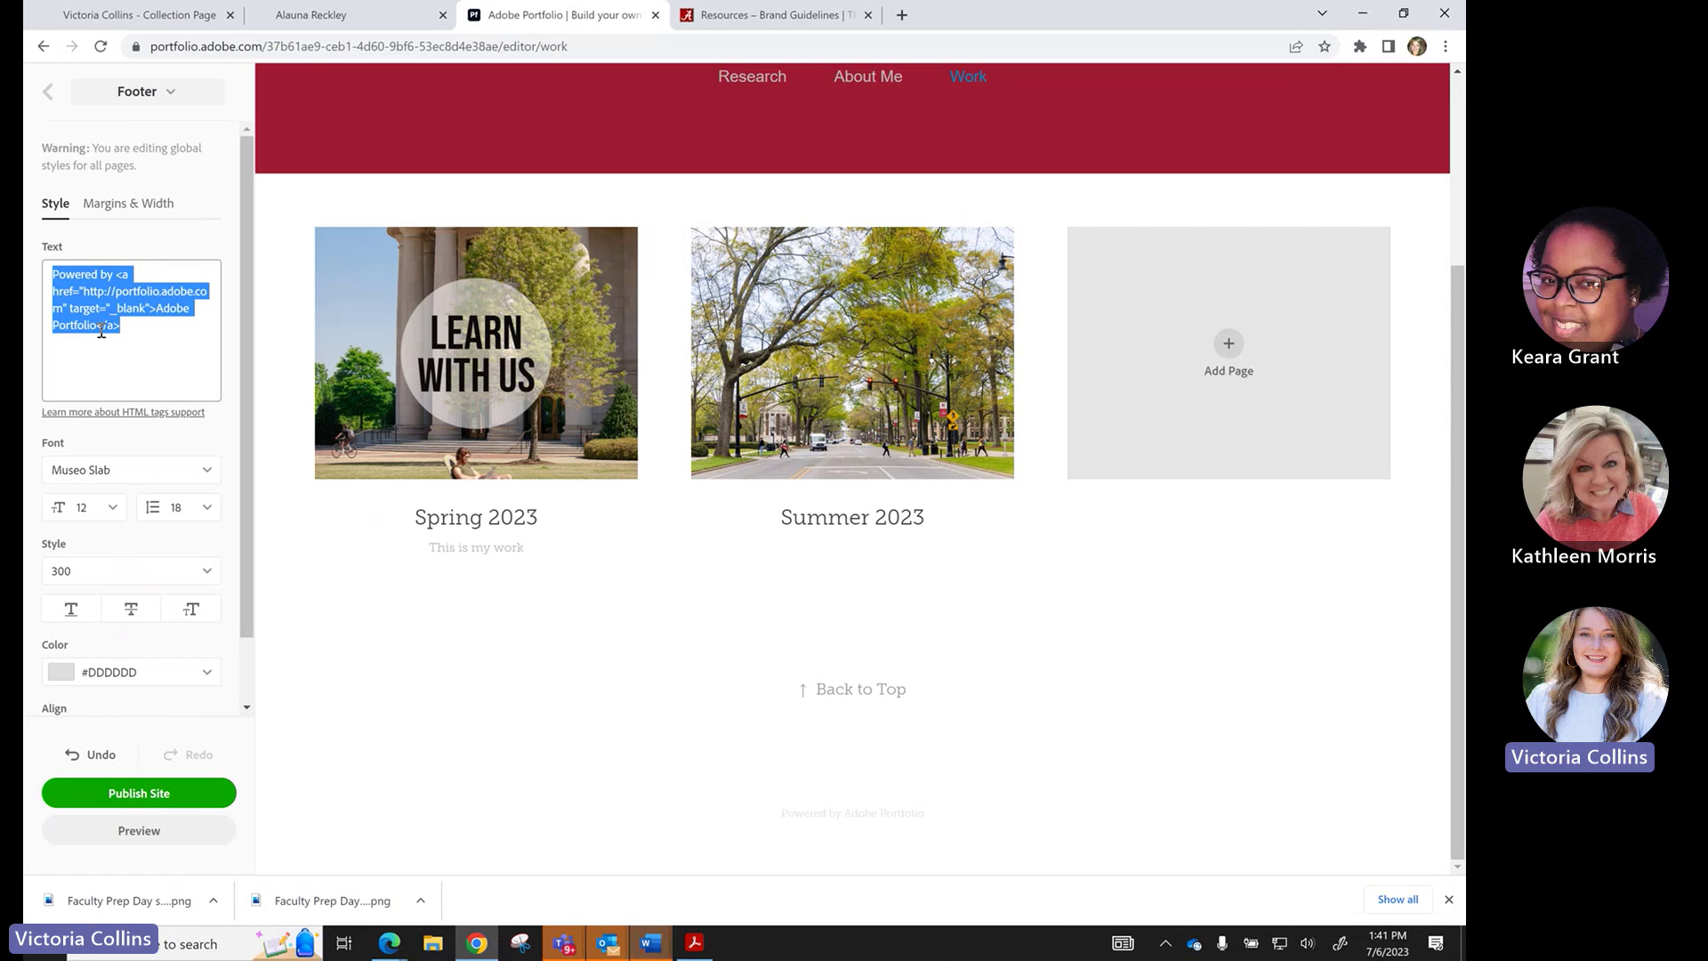
Review example published portfolios in other tabs, then close the footer text editor.
{"action": "left_click", "coordinate": [140, 15]}
{"action": "scroll", "coordinate": [532, 793], "scroll_direction": "down", "scroll_amount": 1}
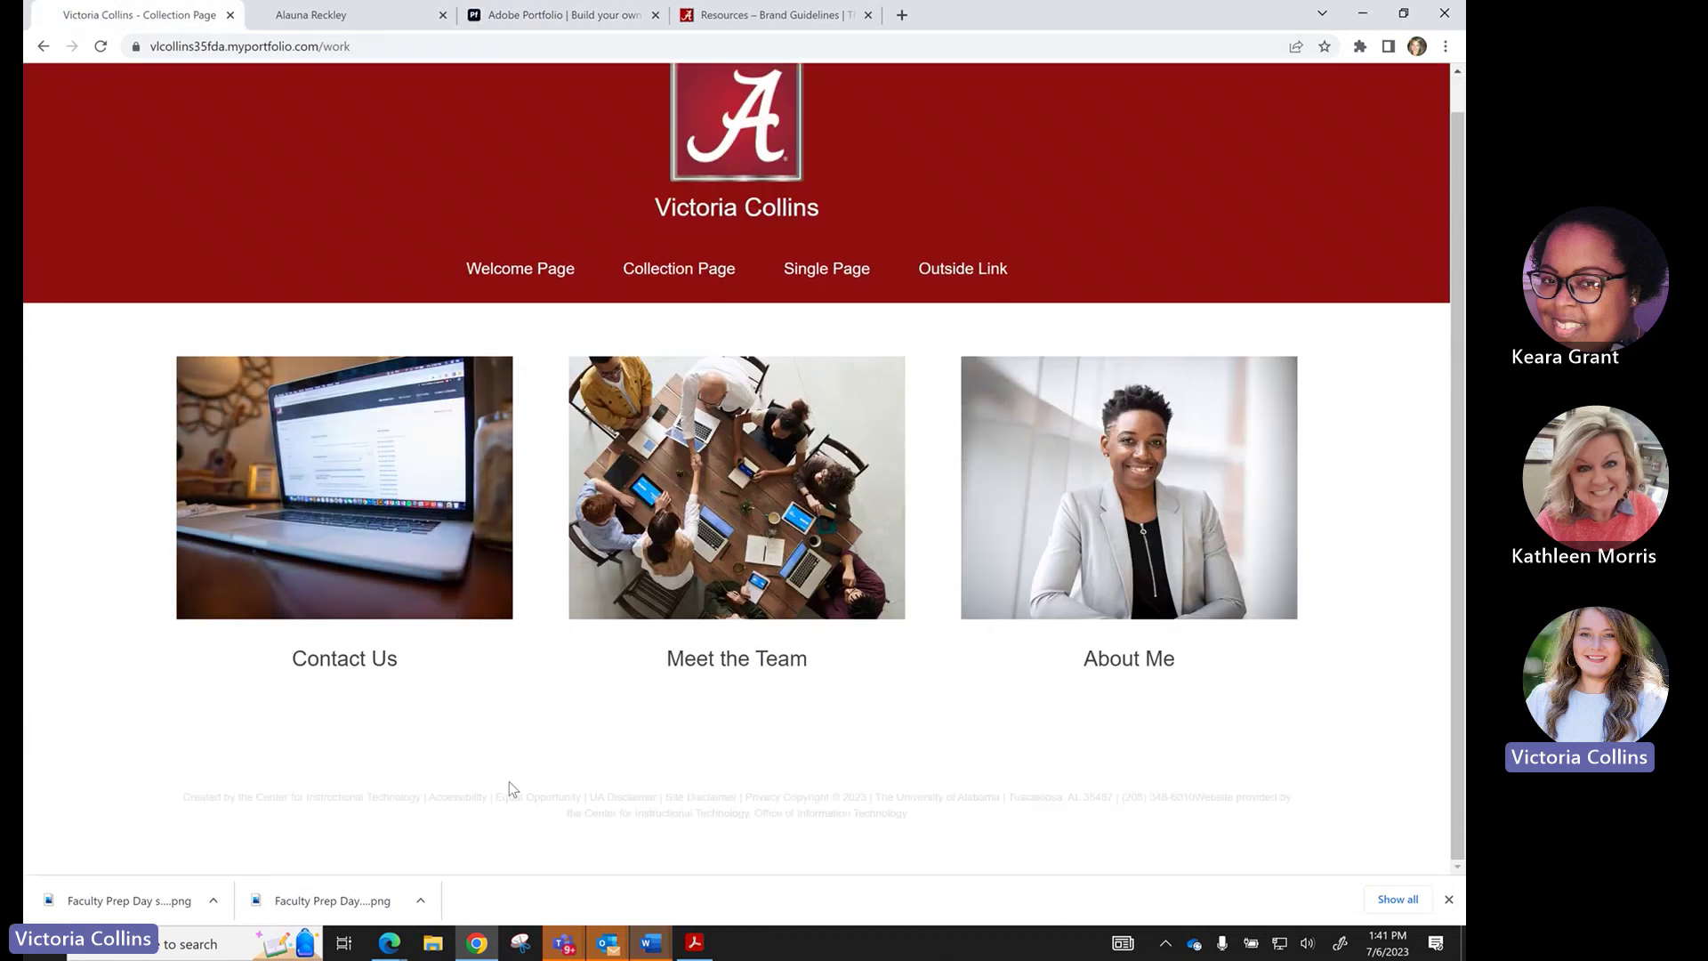
{"action": "left_click", "coordinate": [385, 15]}
{"action": "left_click", "coordinate": [516, 18]}
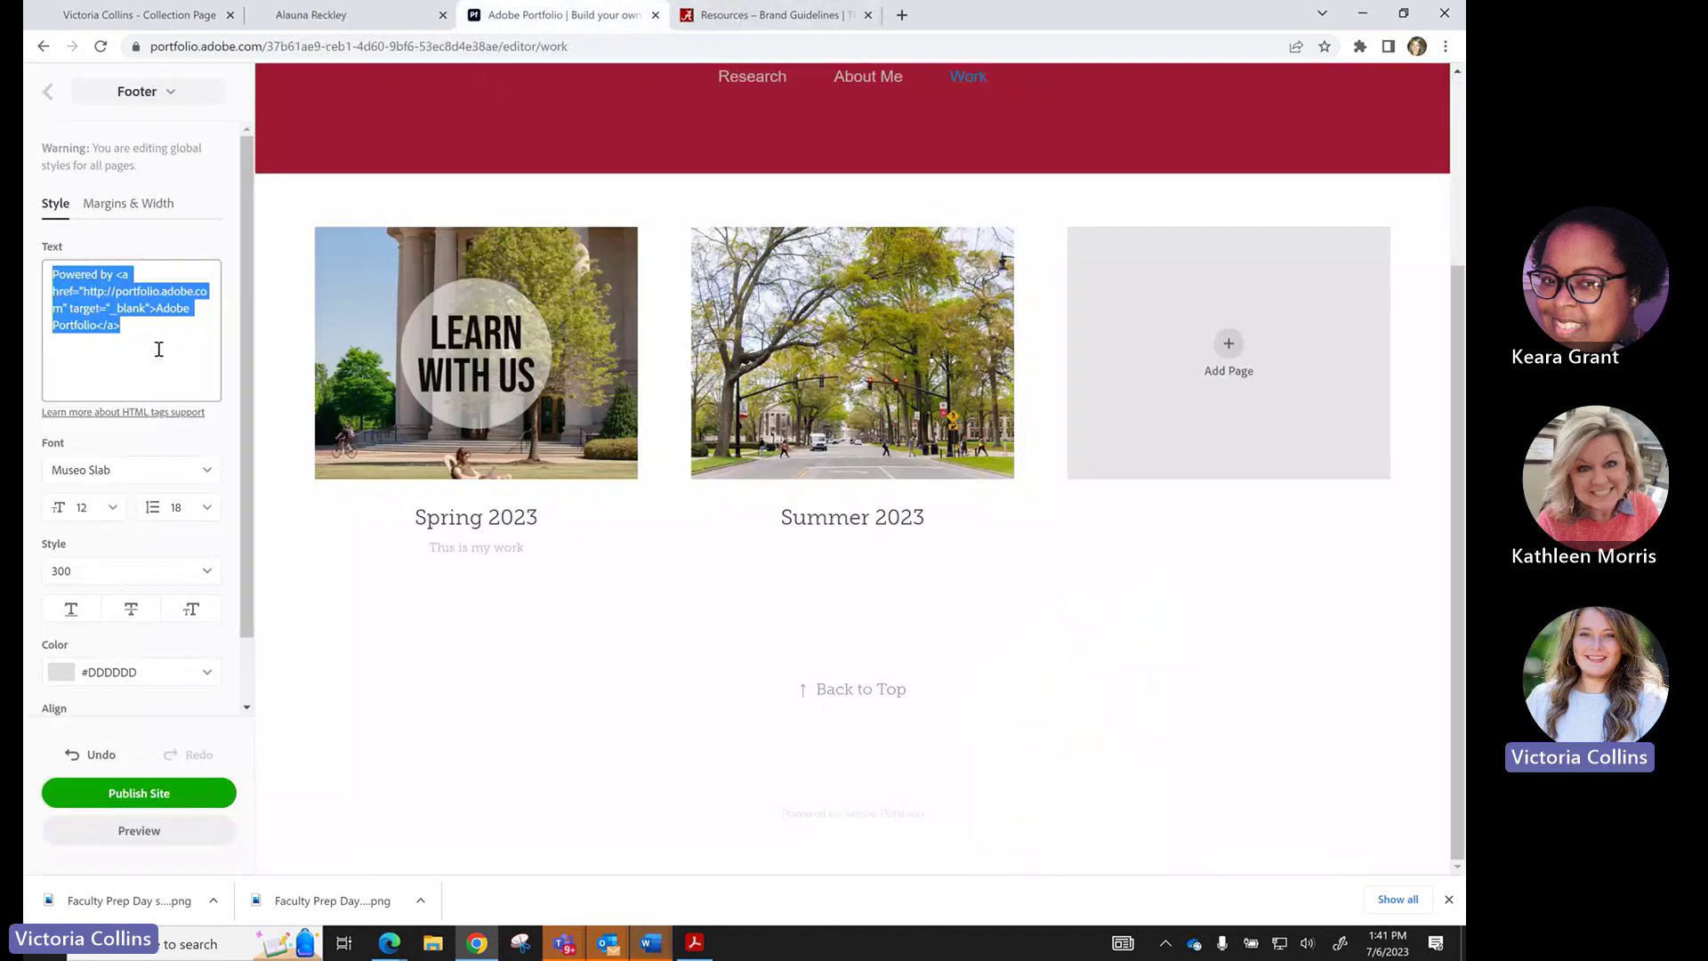
{"action": "scroll", "coordinate": [125, 658], "scroll_direction": "down", "scroll_amount": 1}
{"action": "left_click", "coordinate": [125, 666]}
{"action": "scroll", "coordinate": [123, 534], "scroll_direction": "up", "scroll_amount": 1}
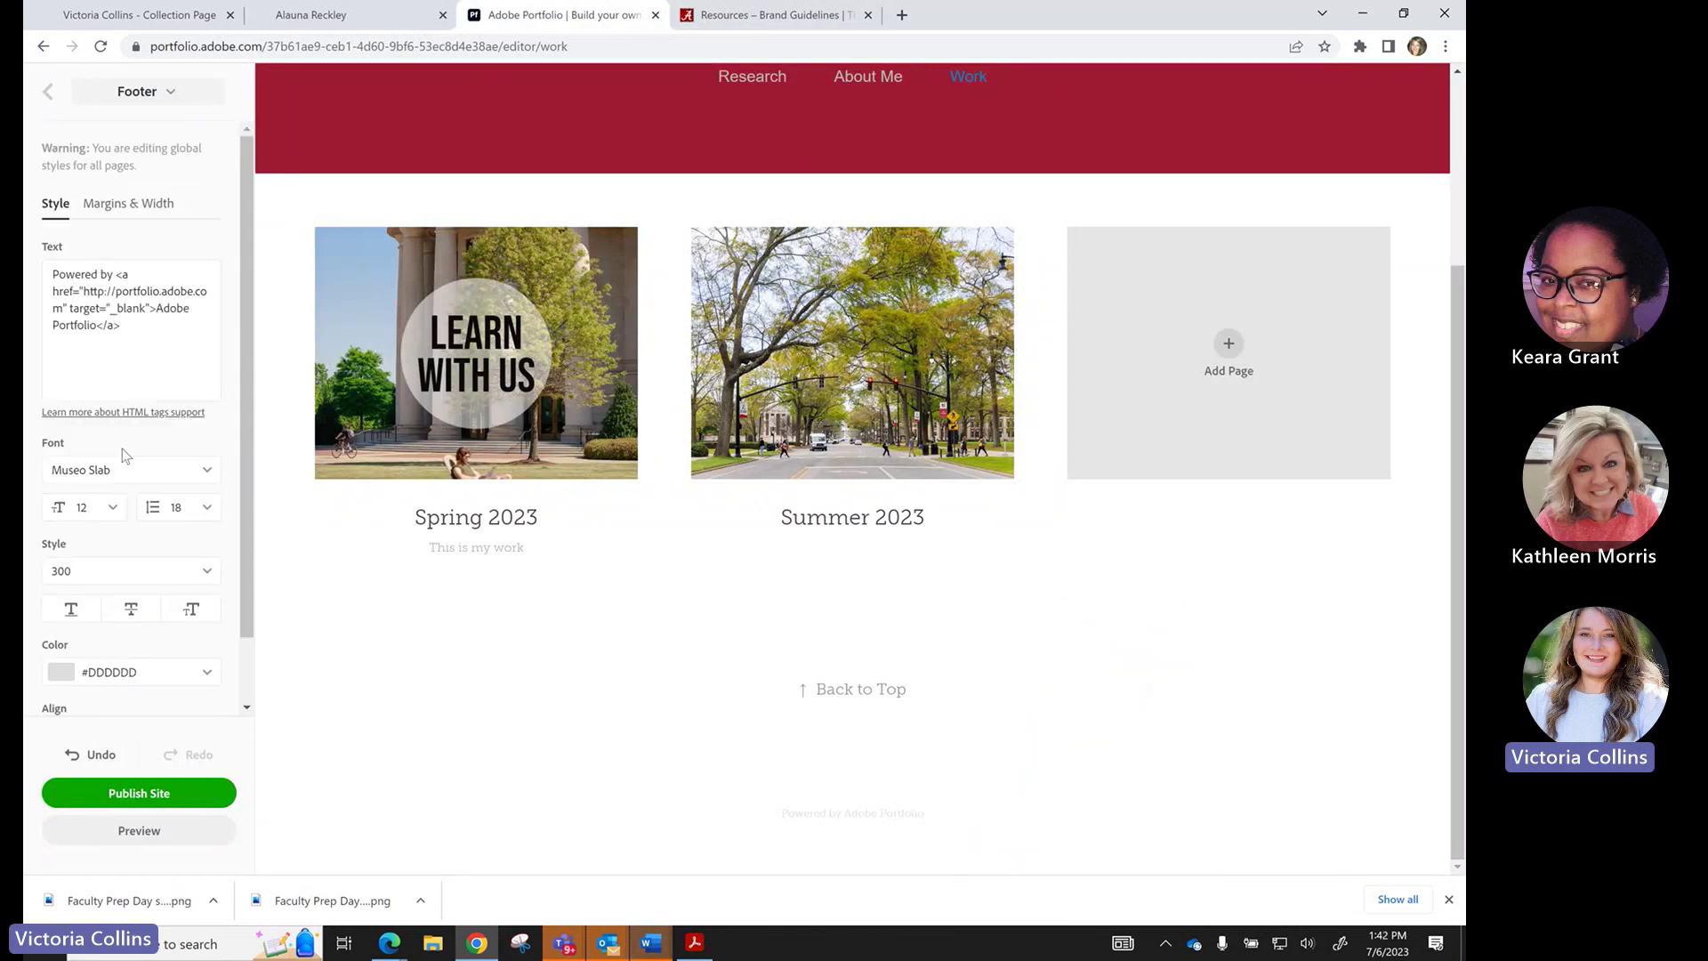
Turn on footer social icons and toggle the LinkedIn profile link.
{"action": "left_click", "coordinate": [49, 91]}
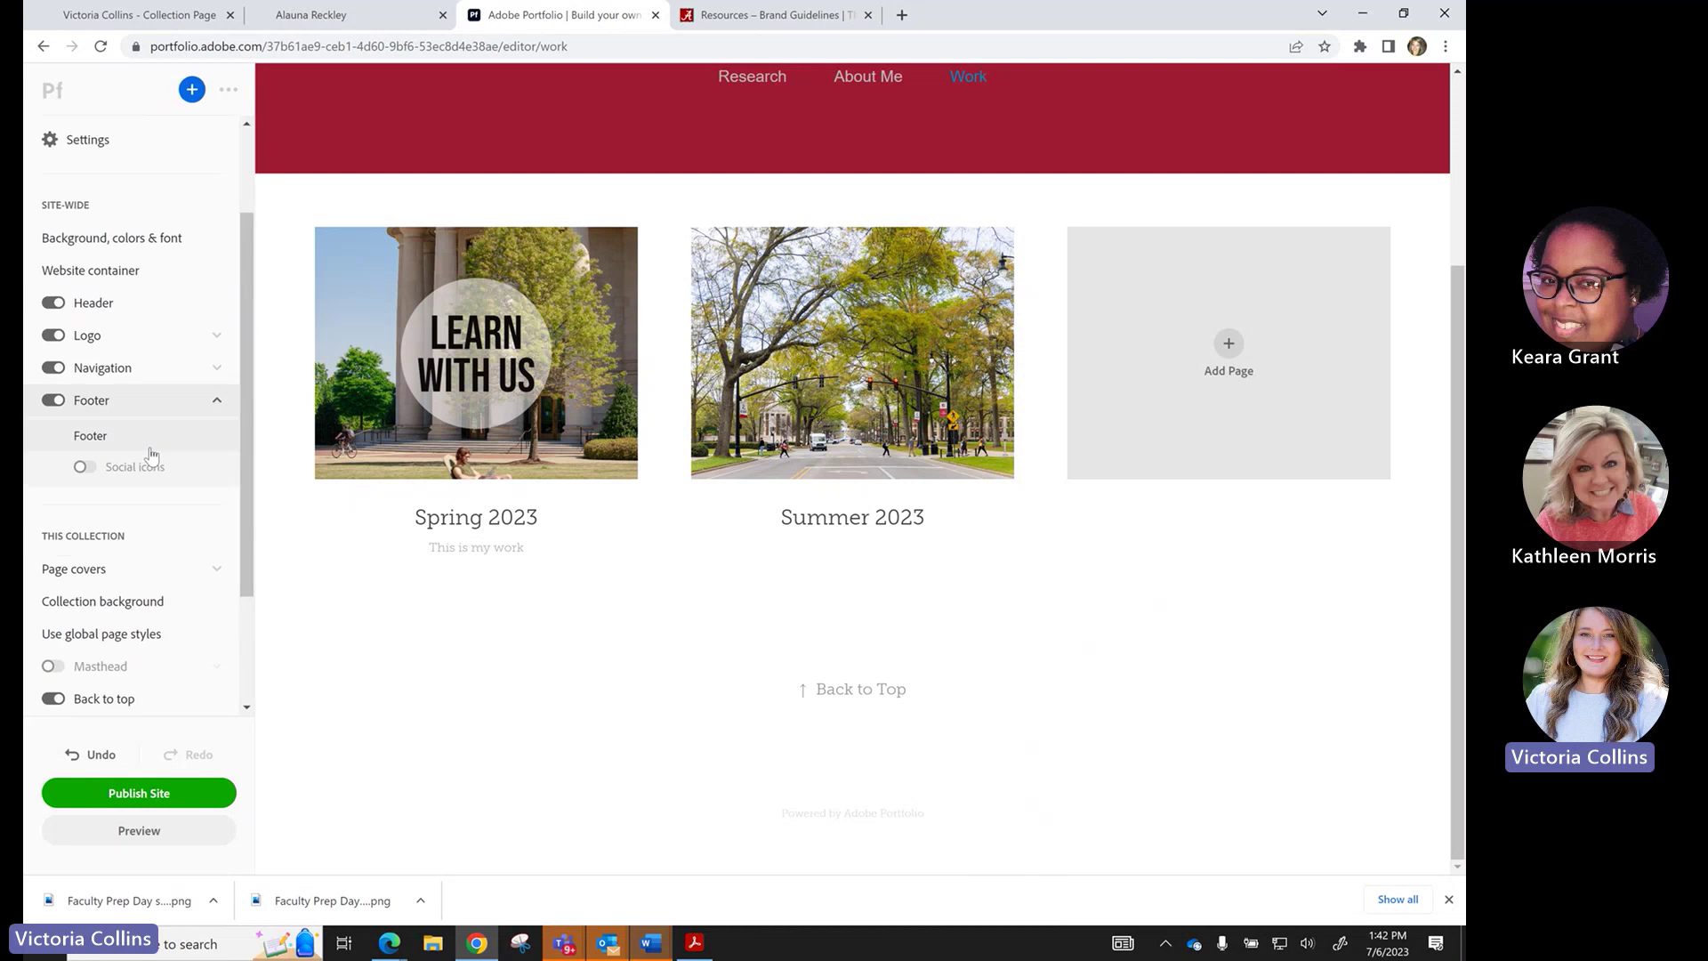
{"action": "left_click", "coordinate": [86, 469]}
{"action": "left_click", "coordinate": [123, 466]}
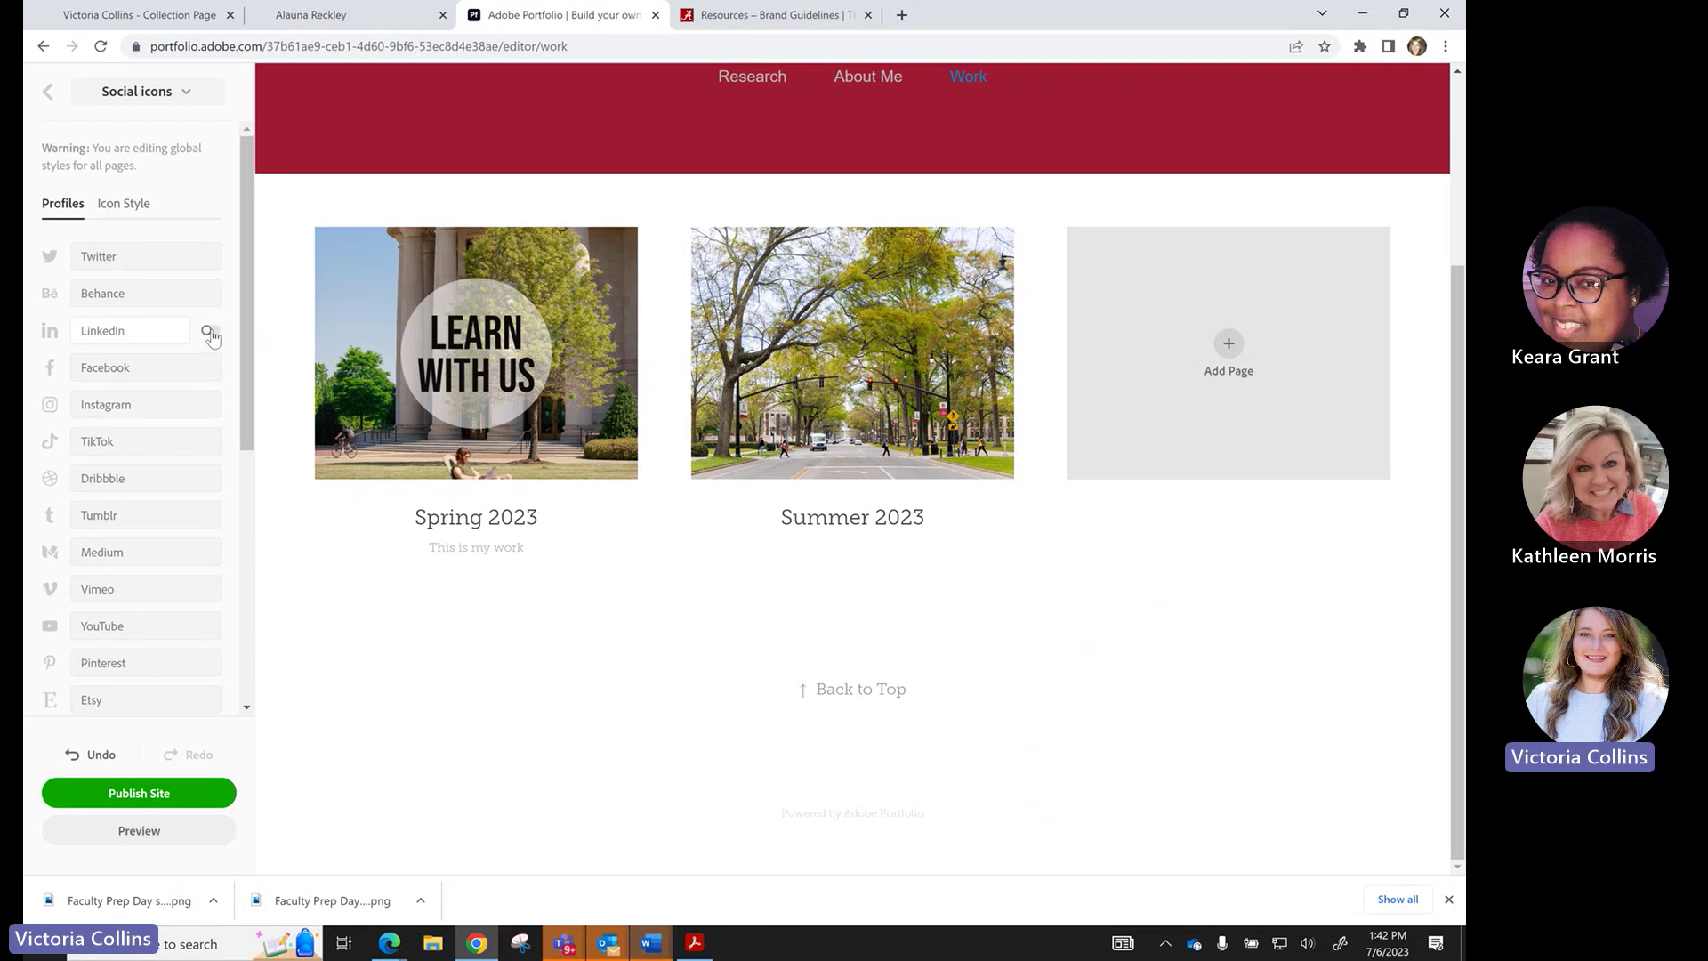
{"action": "left_click", "coordinate": [210, 333]}
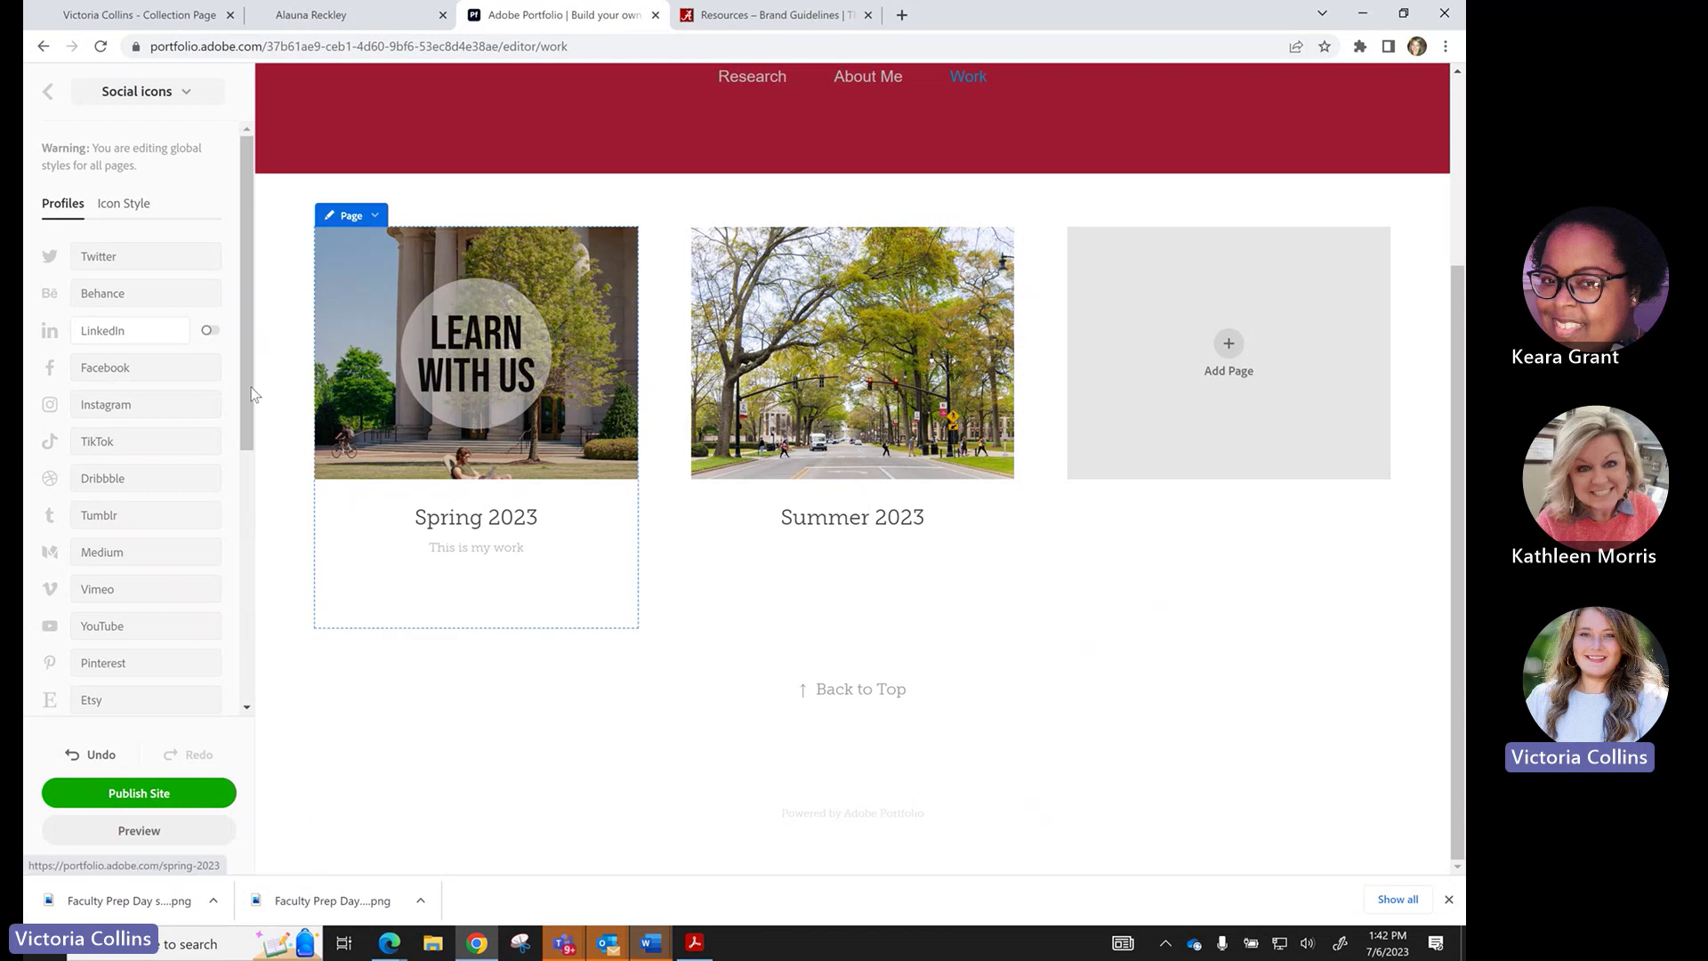
{"action": "left_click", "coordinate": [47, 94]}
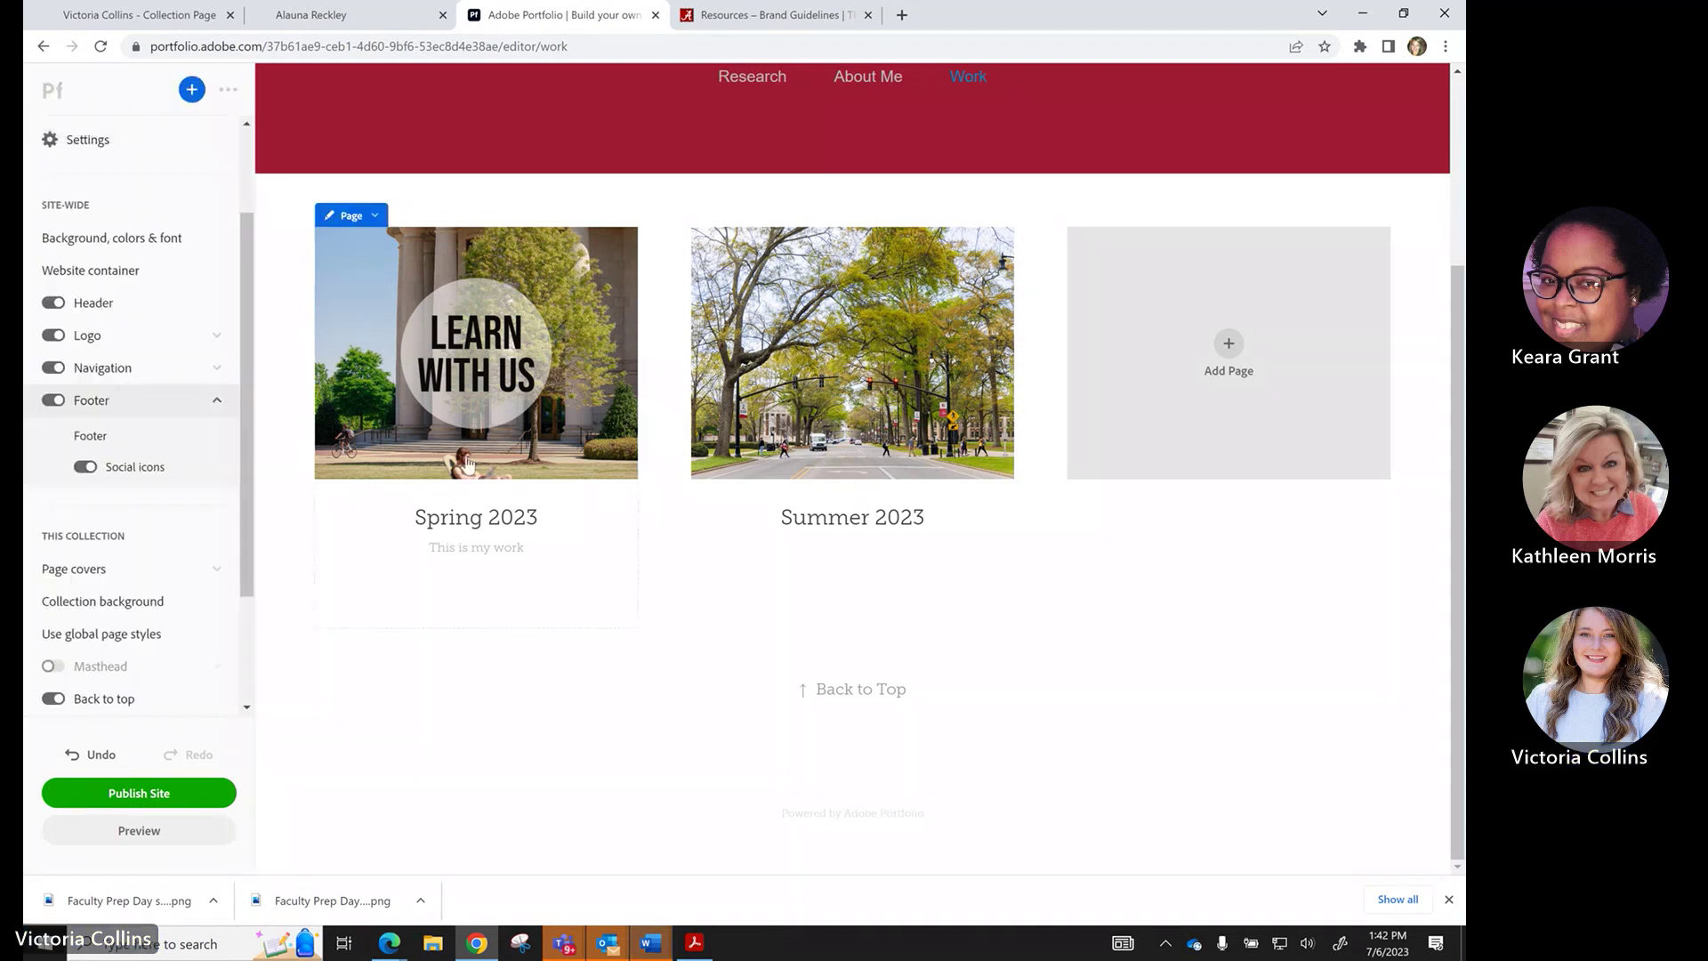
Scroll the Work page down to the Back to Top link and footer credit.
{"action": "scroll", "coordinate": [407, 304], "scroll_direction": "up", "scroll_amount": 3}
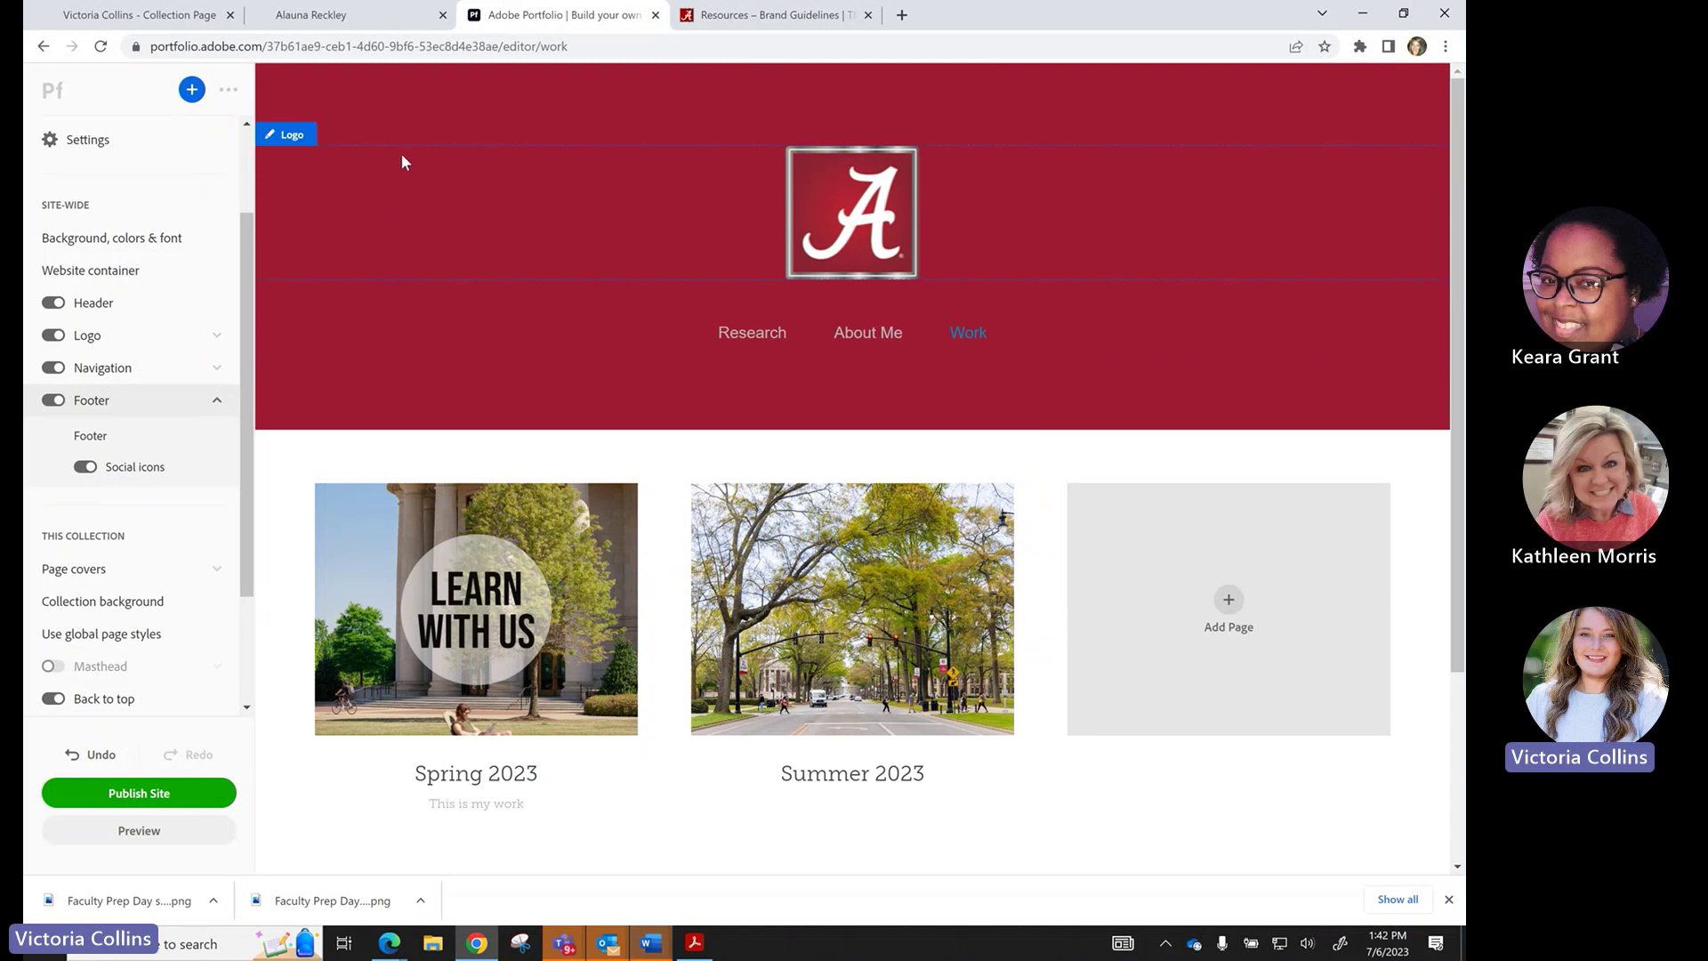
{"action": "scroll", "coordinate": [332, 476], "scroll_direction": "down", "scroll_amount": 1}
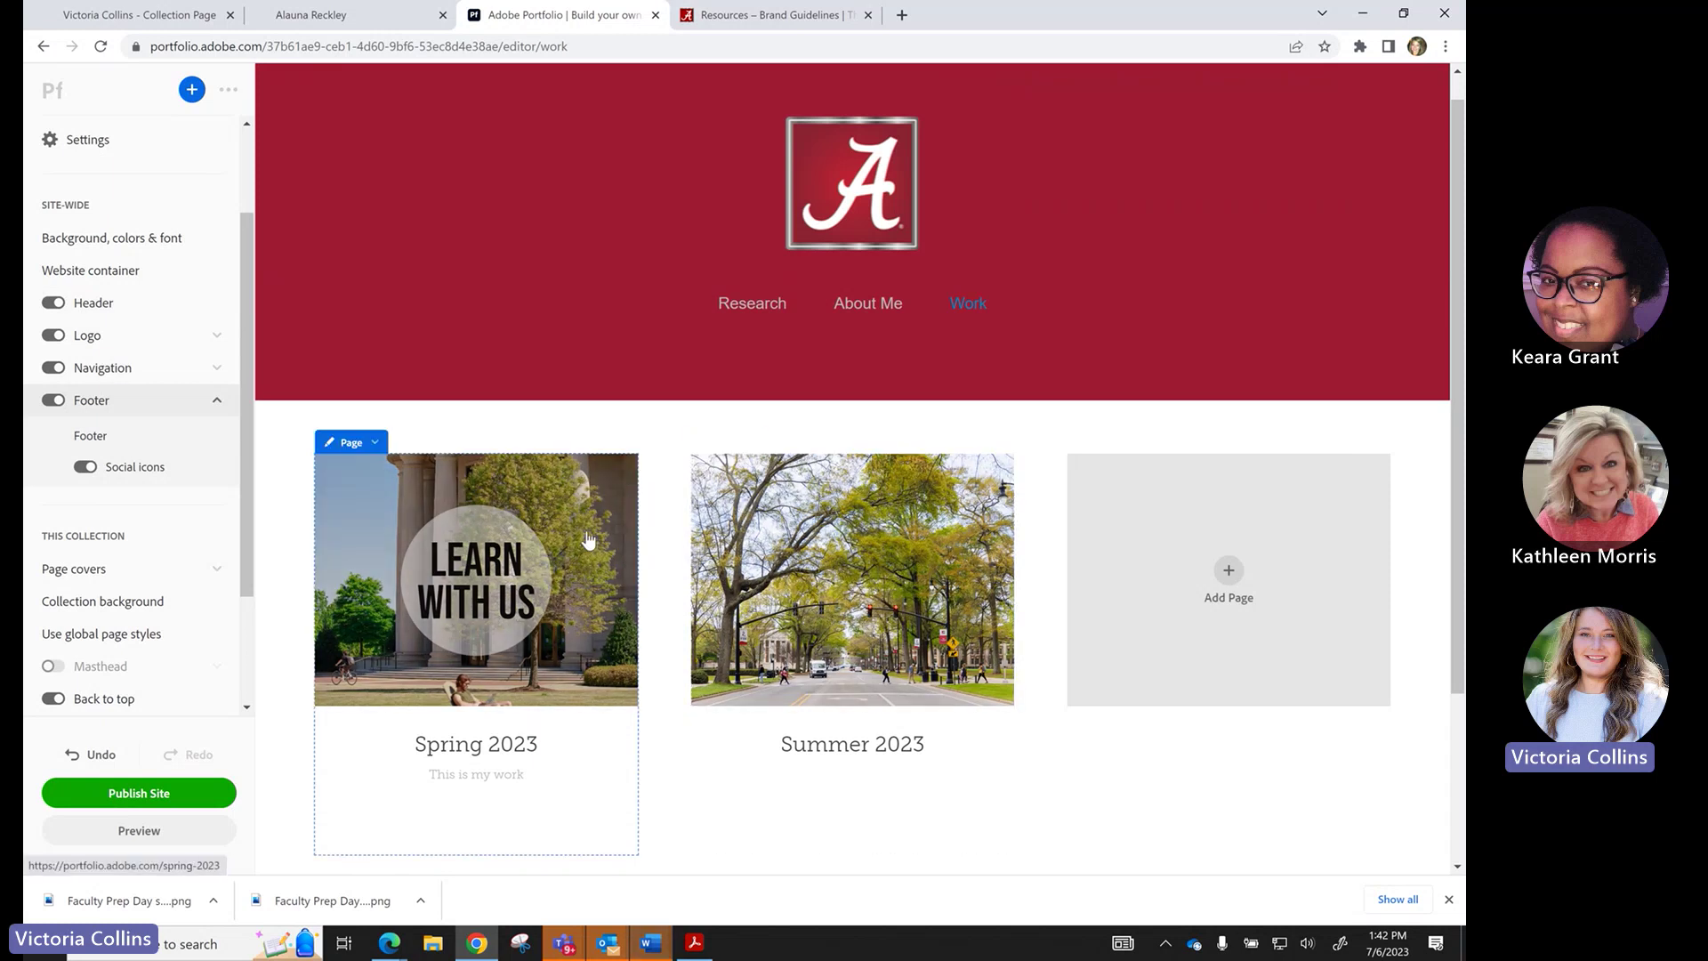
{"action": "scroll", "coordinate": [587, 547], "scroll_direction": "down", "scroll_amount": 1}
{"action": "scroll", "coordinate": [852, 454], "scroll_direction": "down", "scroll_amount": 1}
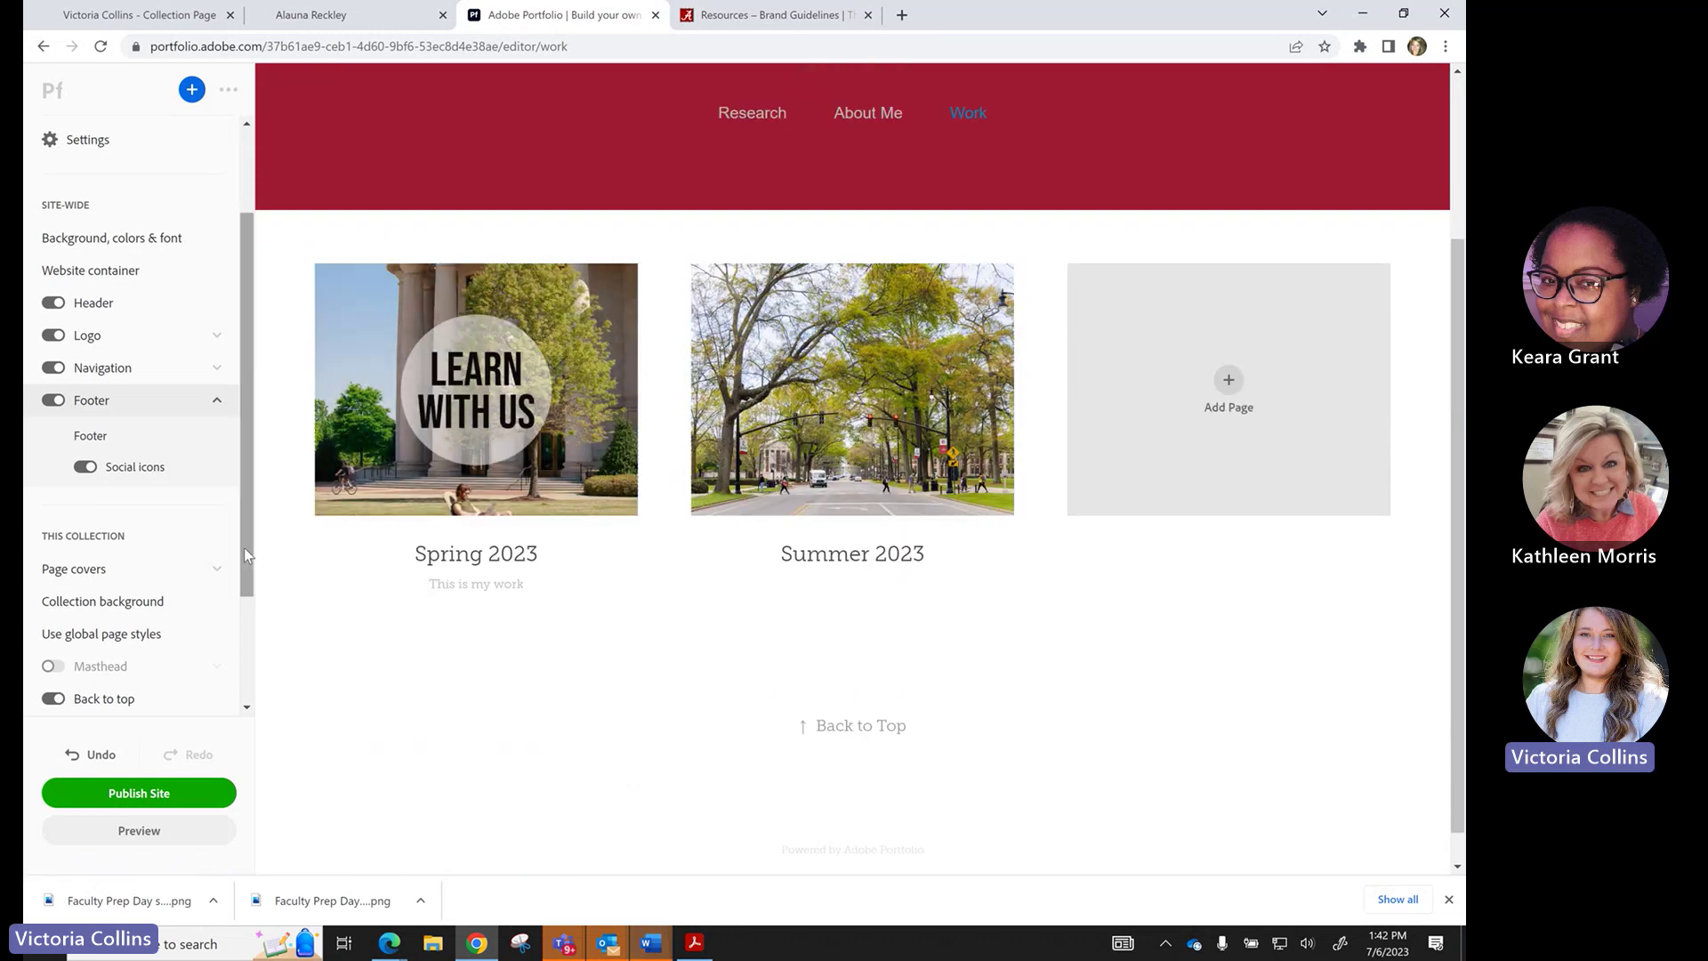
{"action": "left_click_drag", "start_coordinate": [244, 548], "coordinate": [525, 877]}
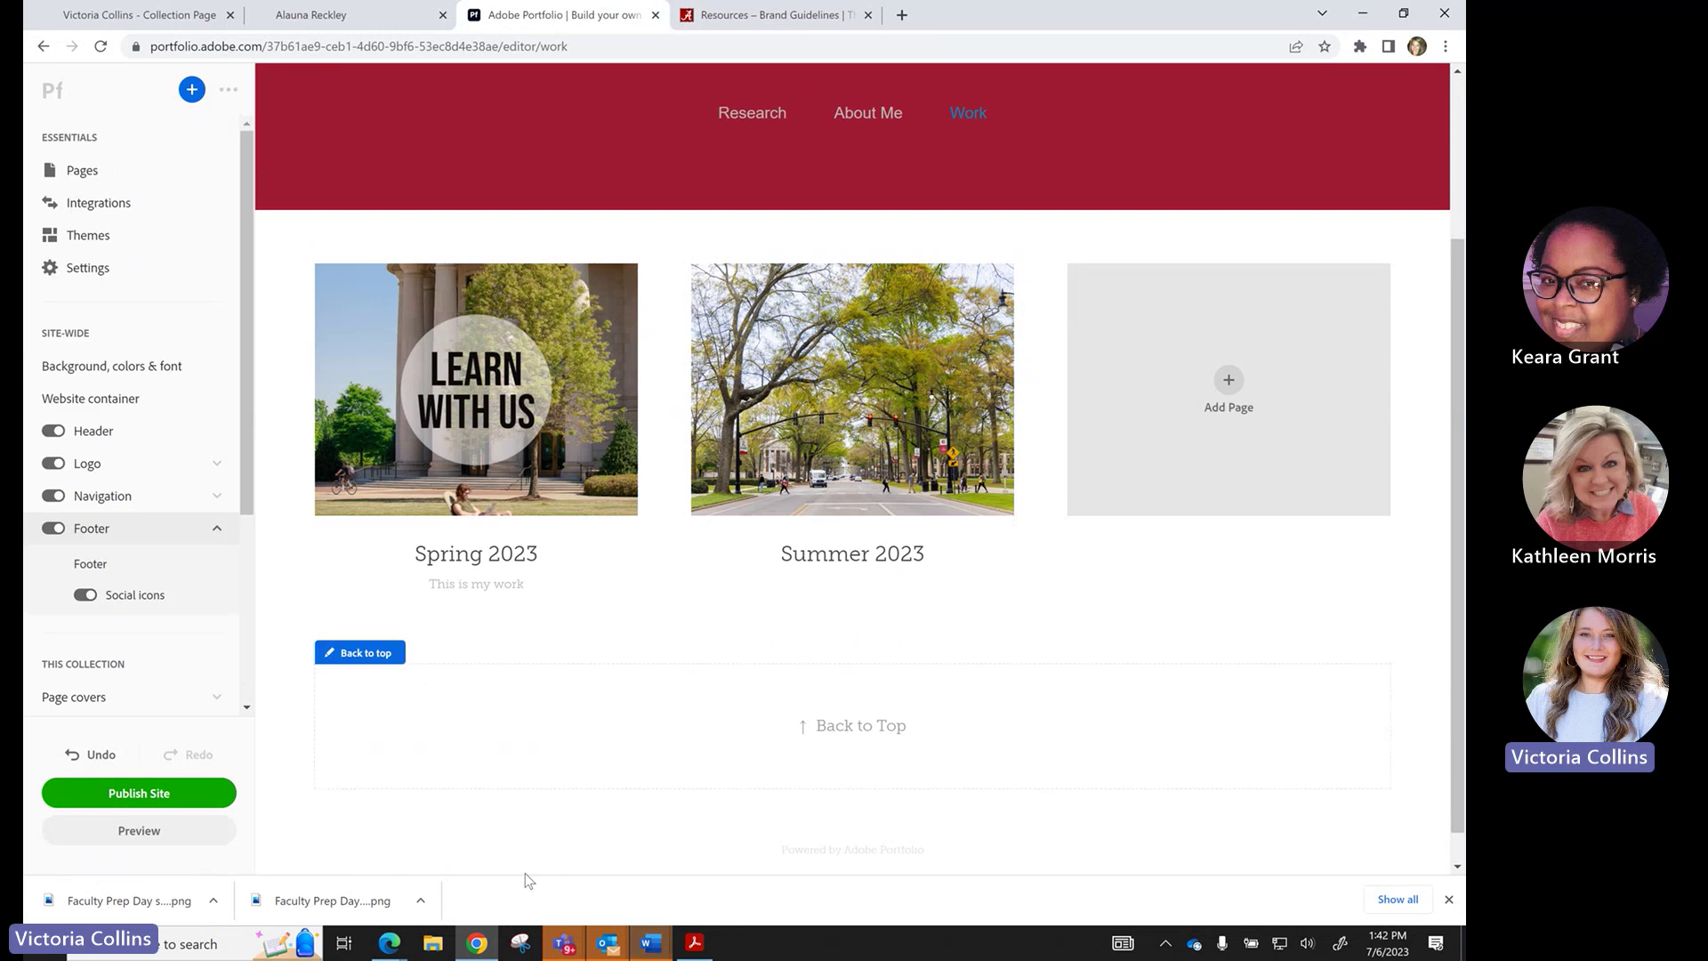
{"action": "mouse_move", "coordinate": [563, 948]}
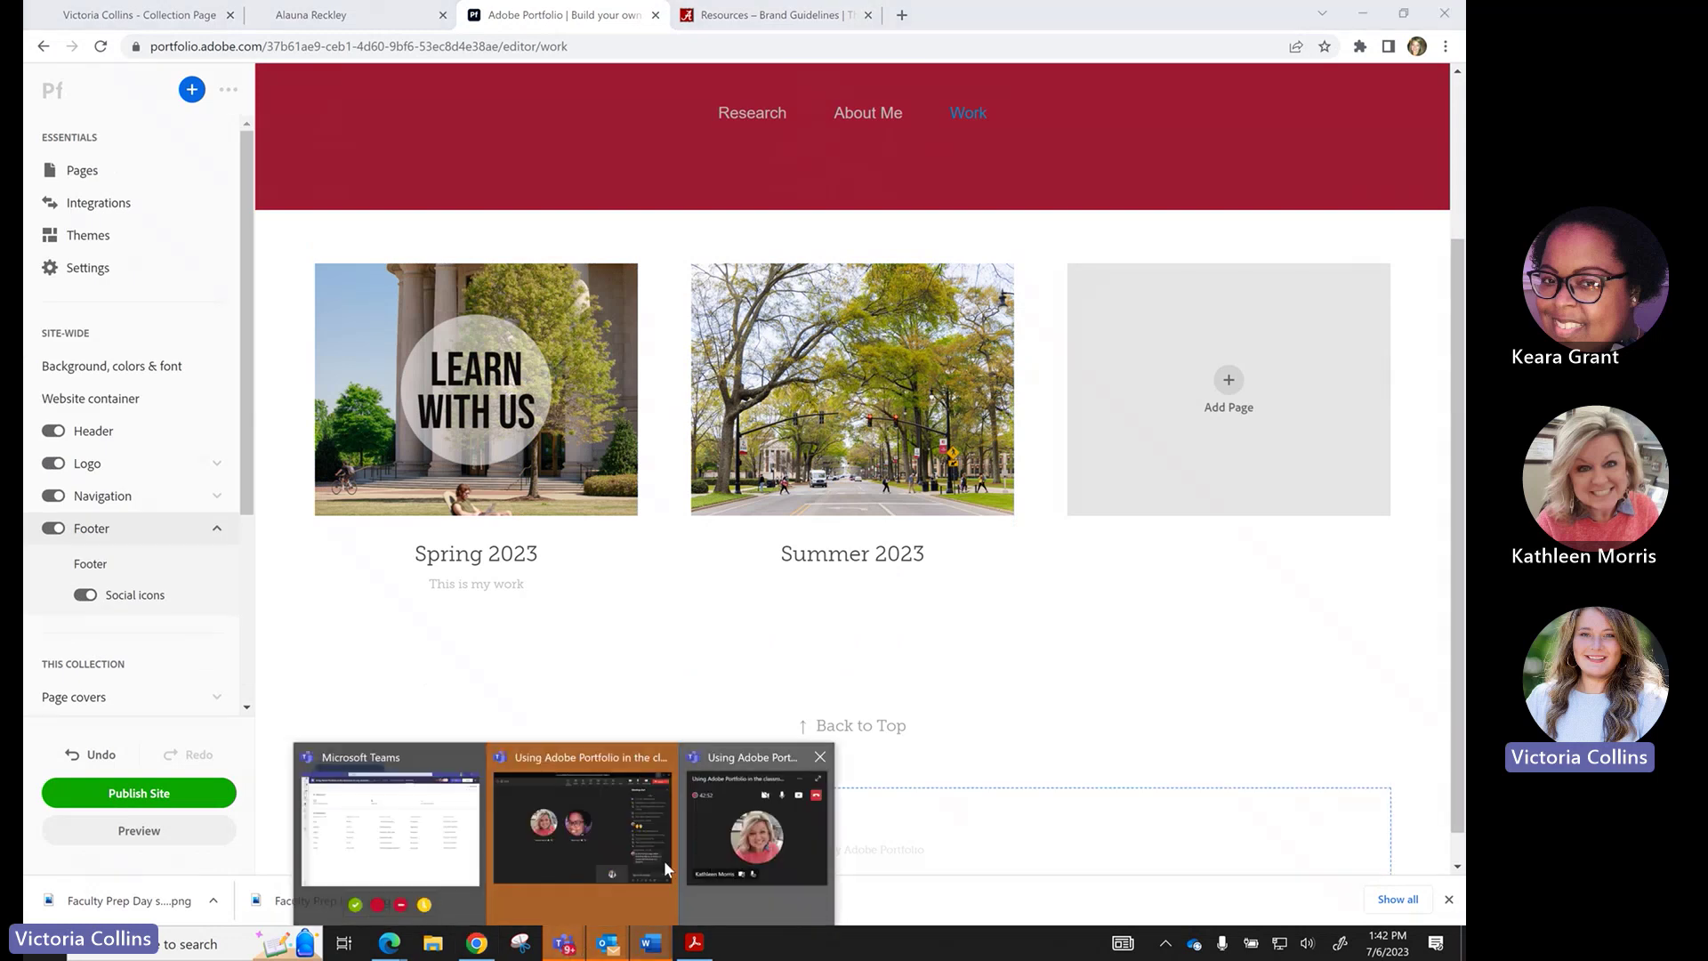
{"action": "left_click", "coordinate": [664, 862]}
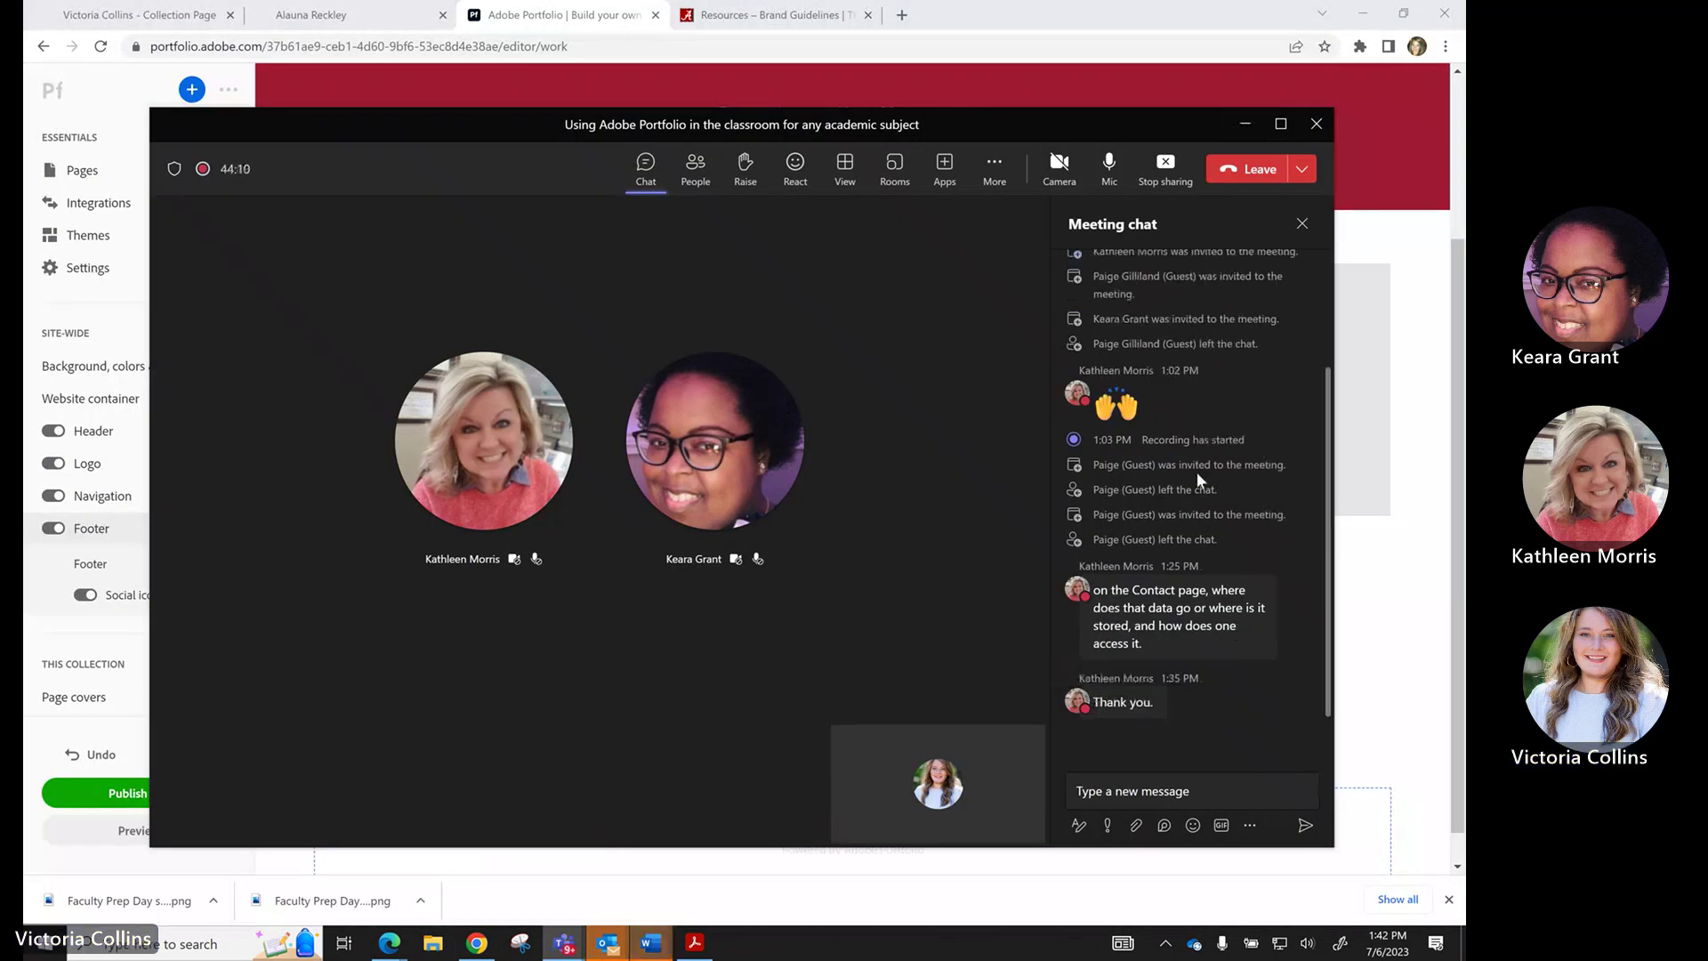
{"action": "left_click", "coordinate": [1245, 124]}
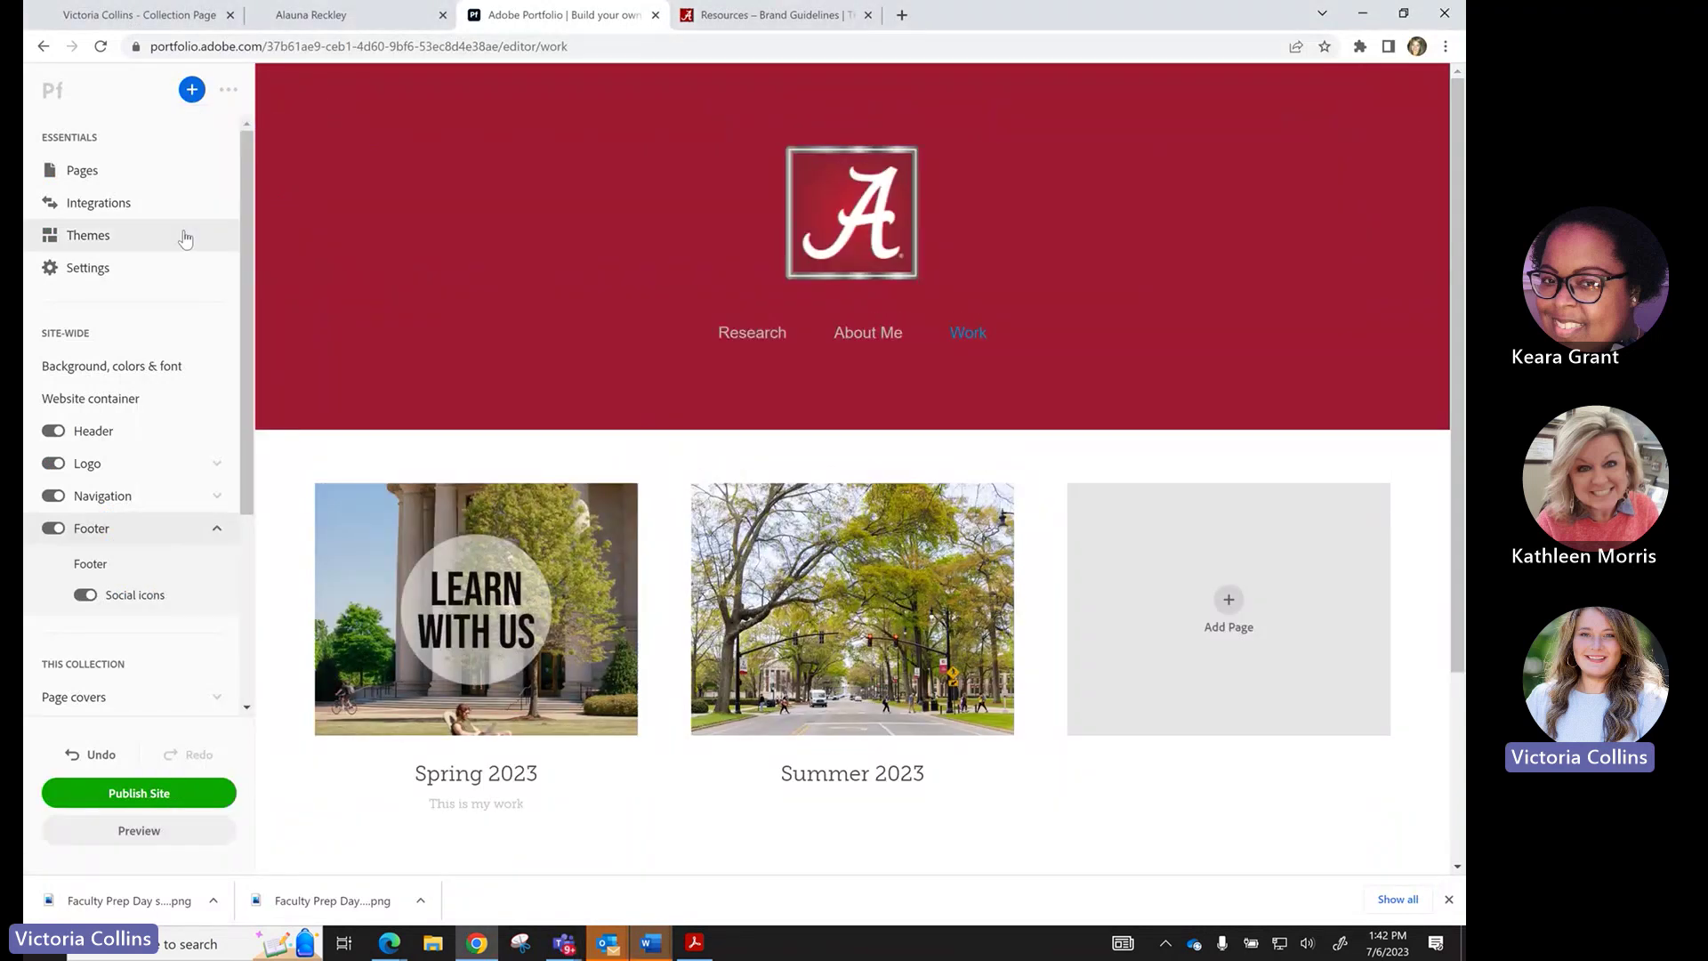
{"action": "left_click", "coordinate": [140, 206]}
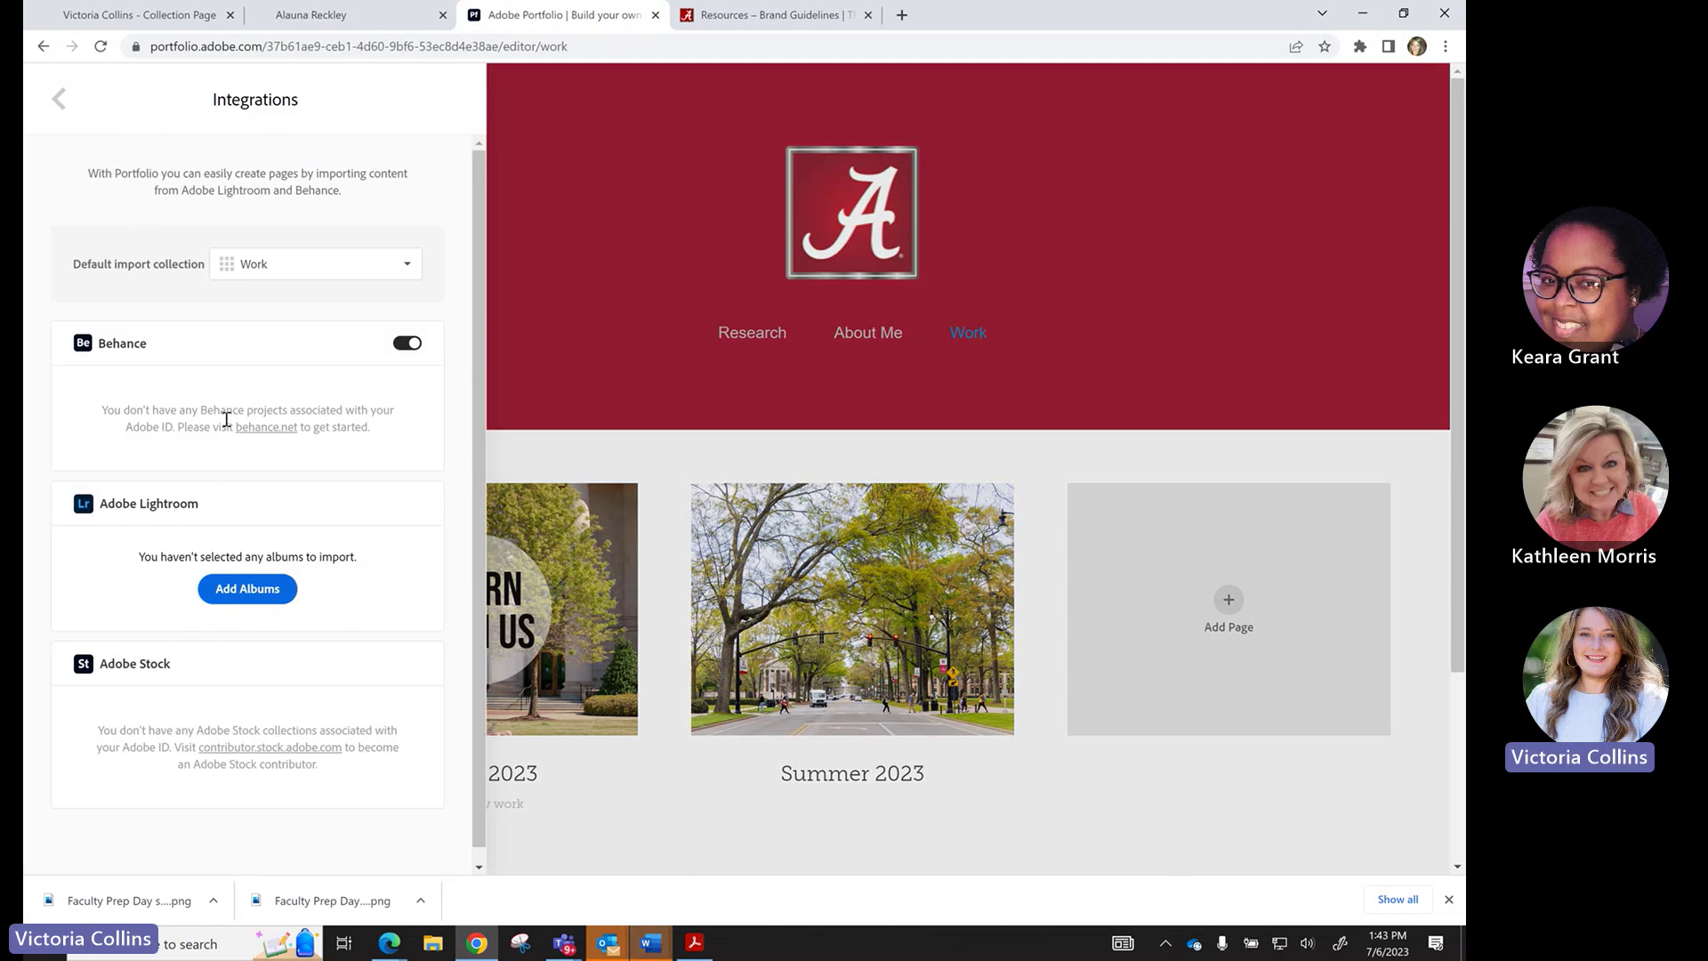
{"action": "left_click", "coordinate": [59, 99]}
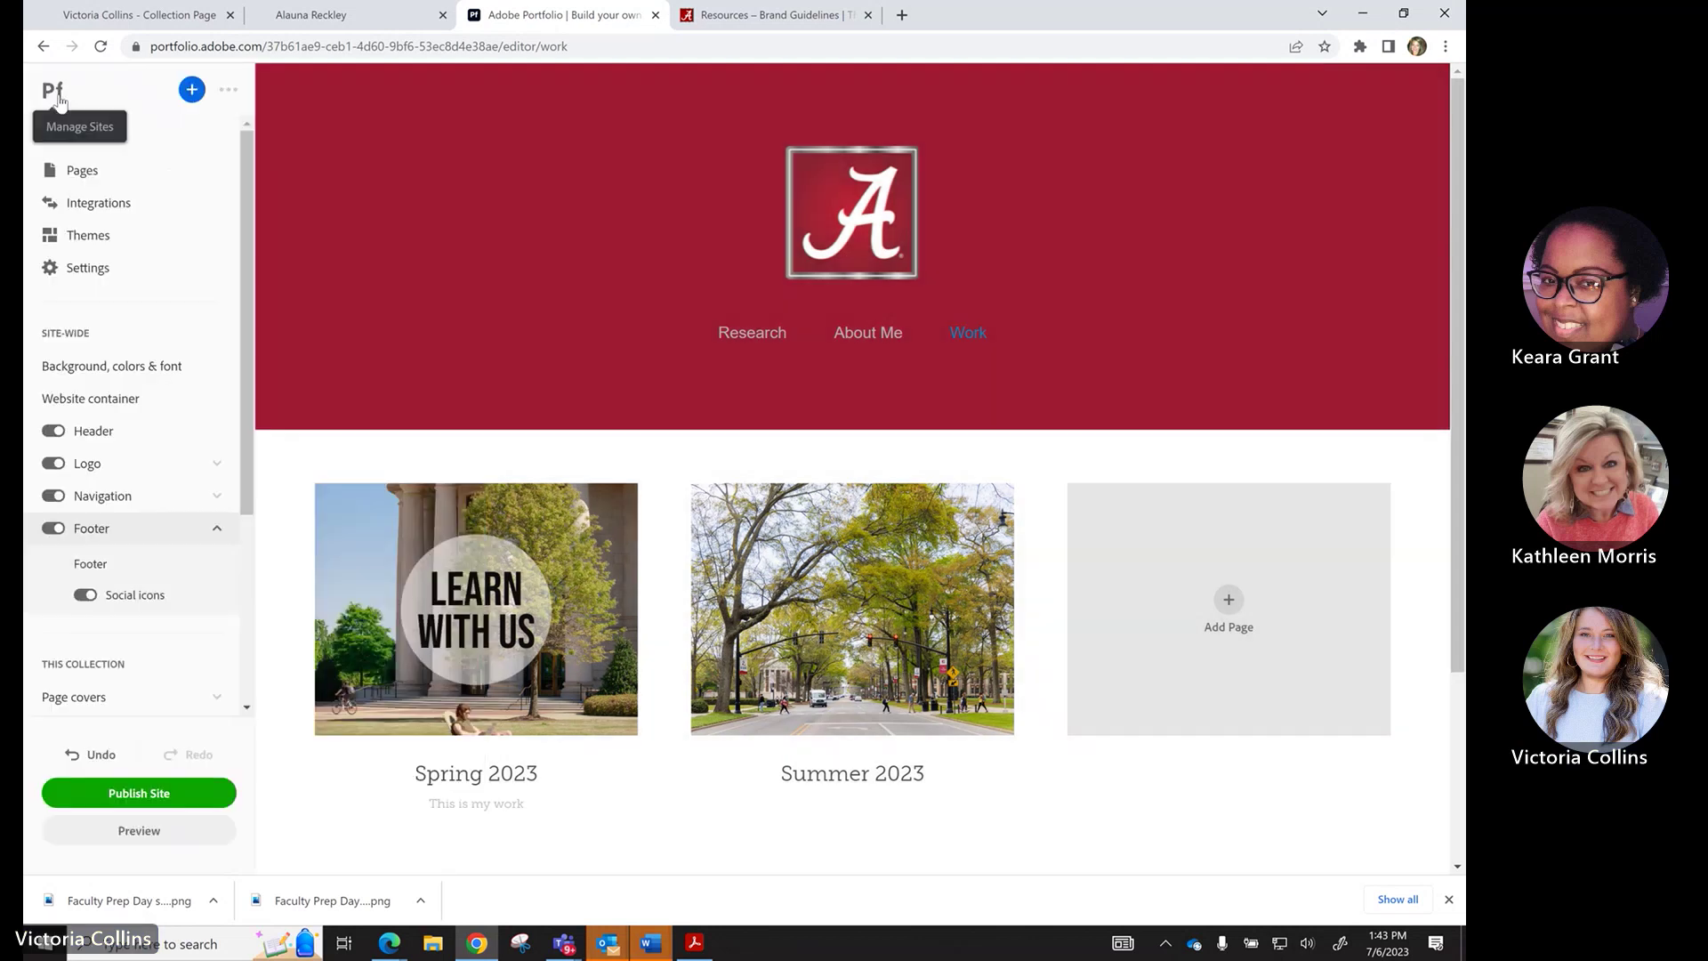
{"action": "left_click", "coordinate": [129, 247]}
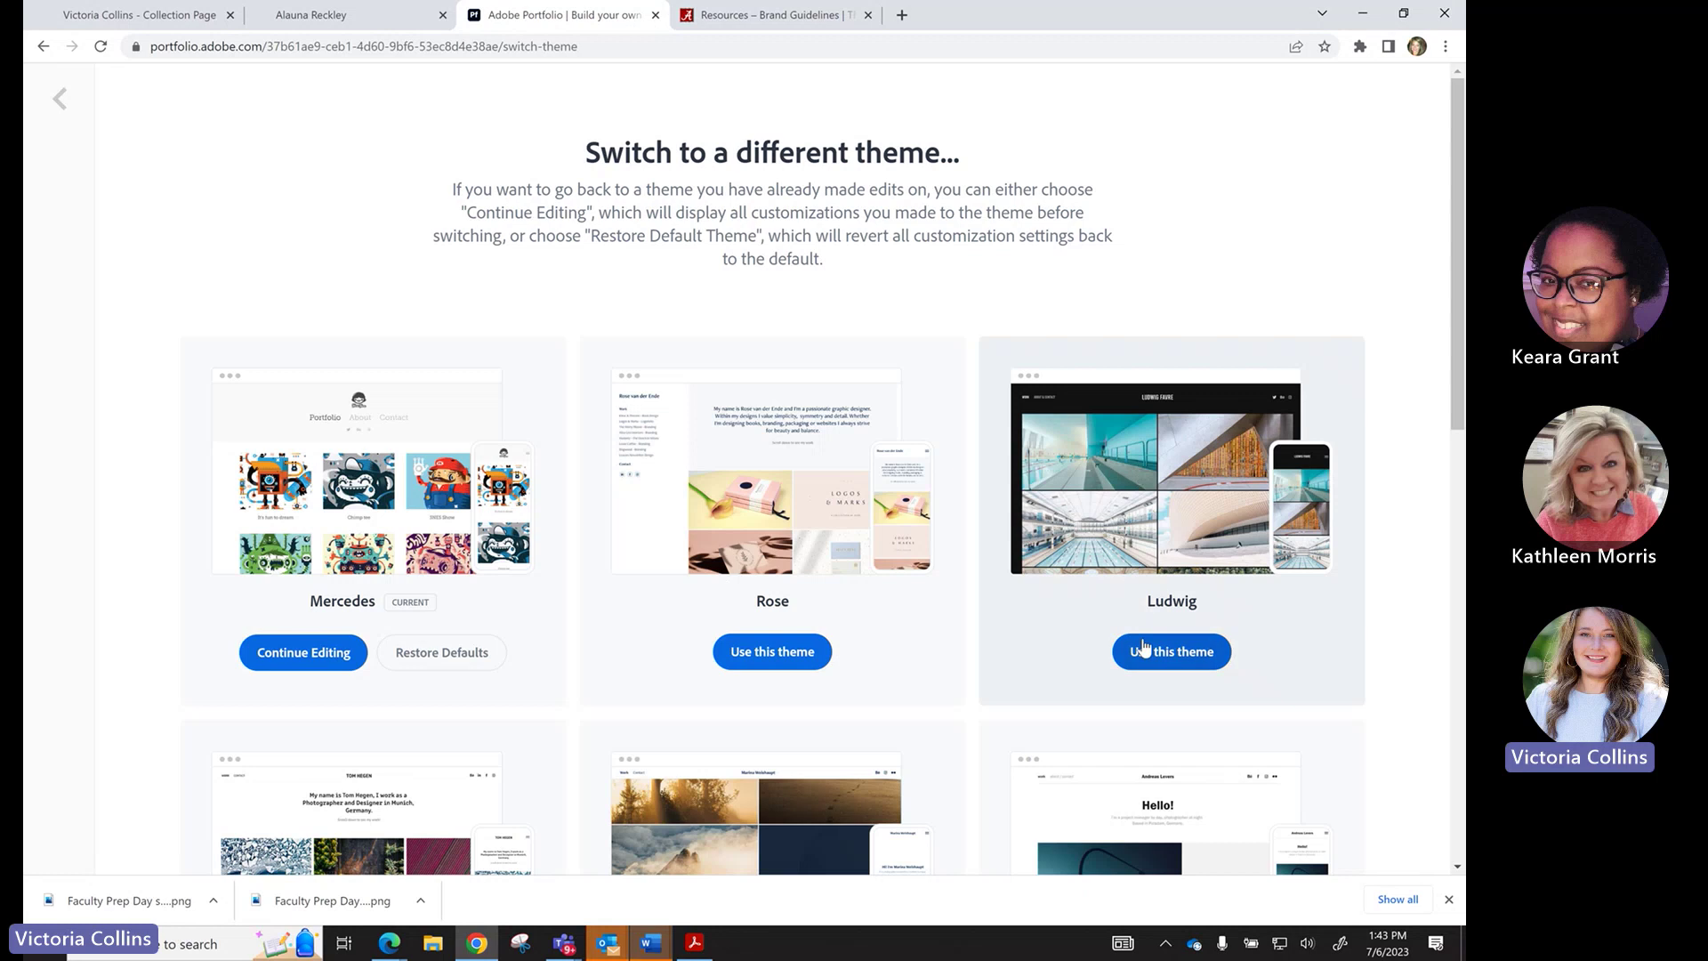
{"action": "scroll", "coordinate": [1086, 592], "scroll_direction": "down", "scroll_amount": 3}
{"action": "scroll", "coordinate": [1087, 592], "scroll_direction": "down", "scroll_amount": 3}
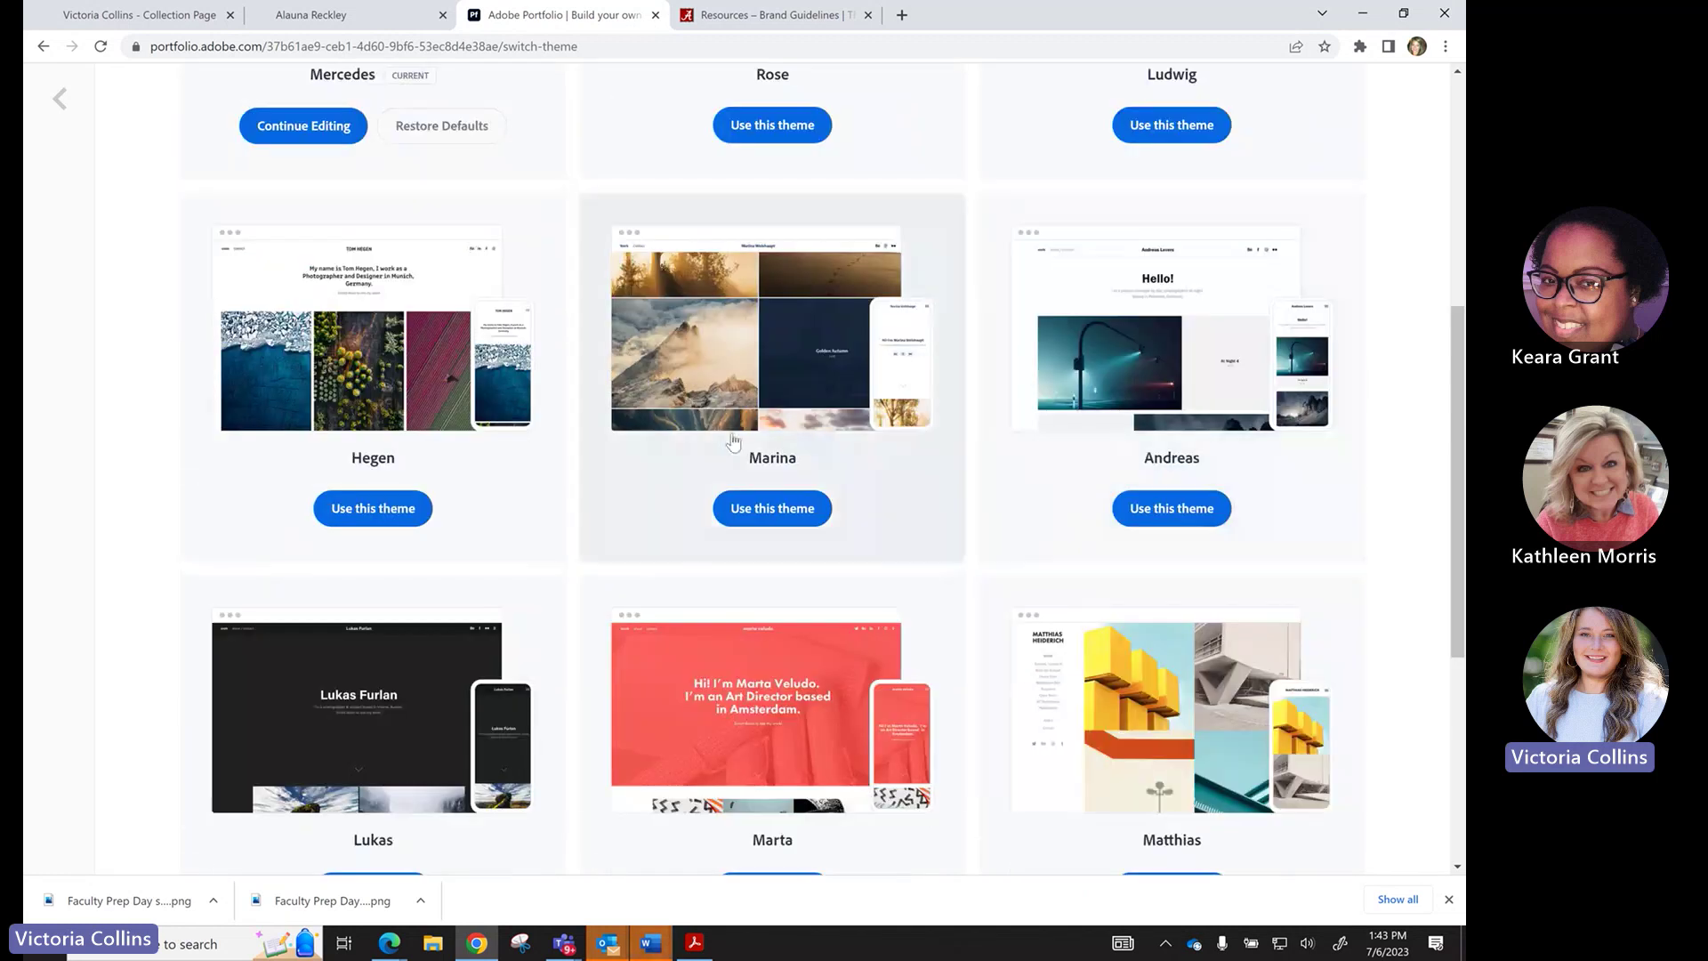
{"action": "left_click", "coordinate": [396, 505]}
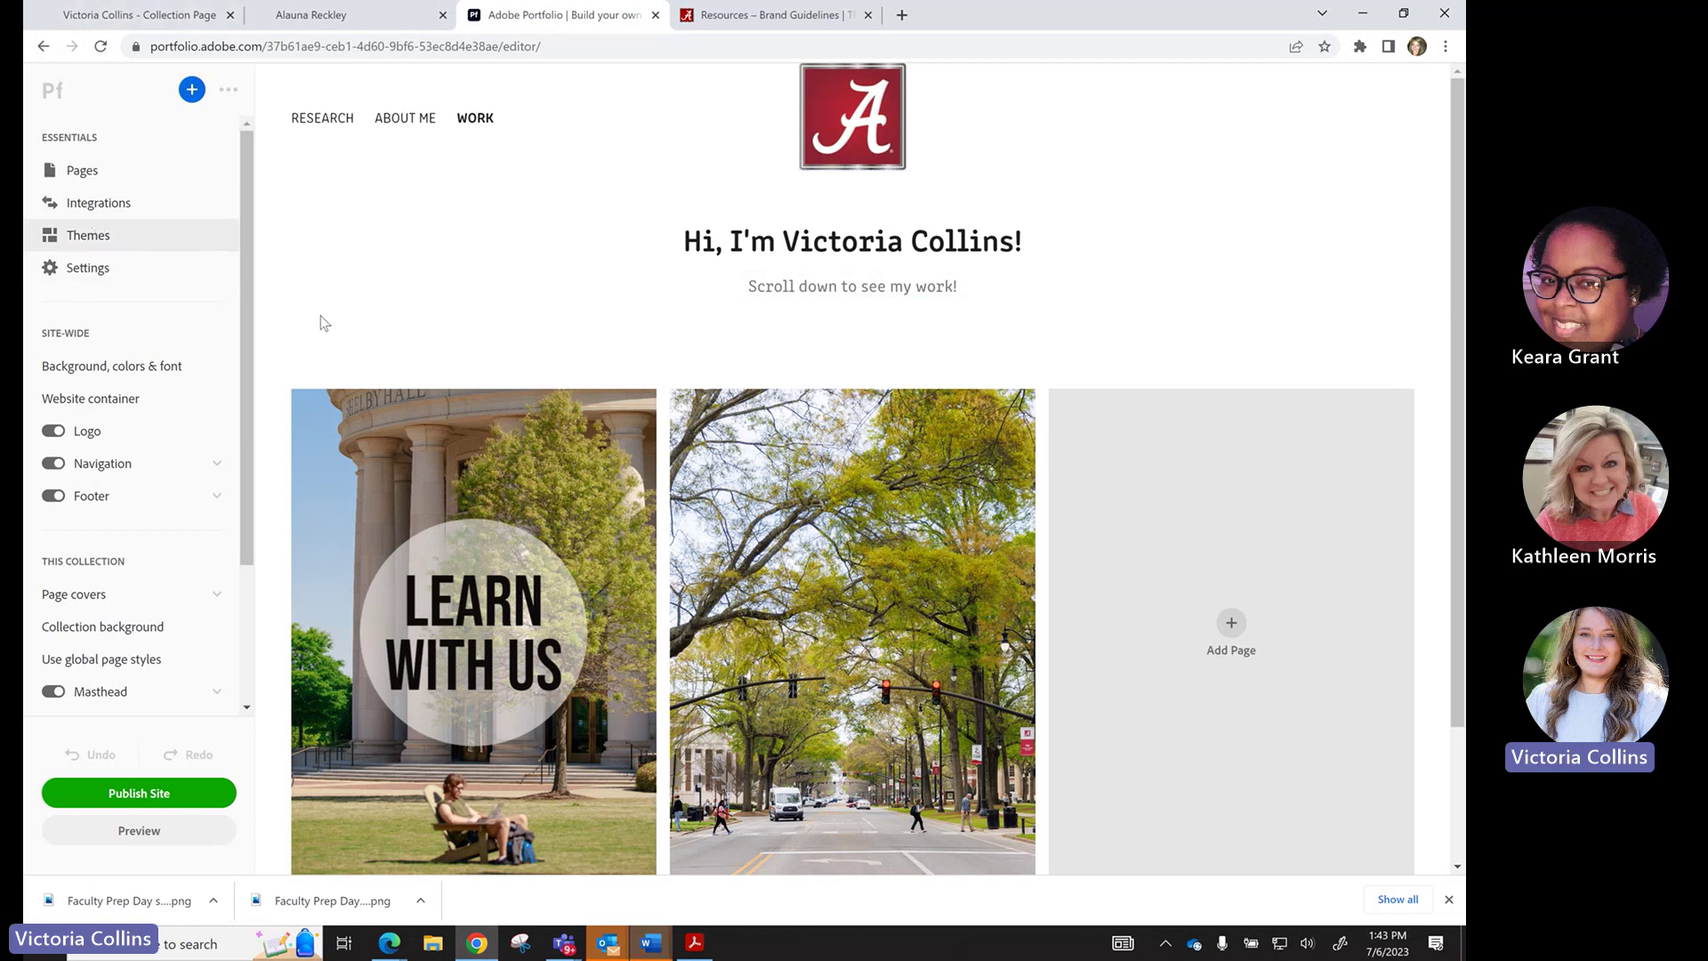
{"action": "scroll", "coordinate": [411, 371], "scroll_direction": "down", "scroll_amount": 2}
{"action": "scroll", "coordinate": [412, 380], "scroll_direction": "up", "scroll_amount": 2}
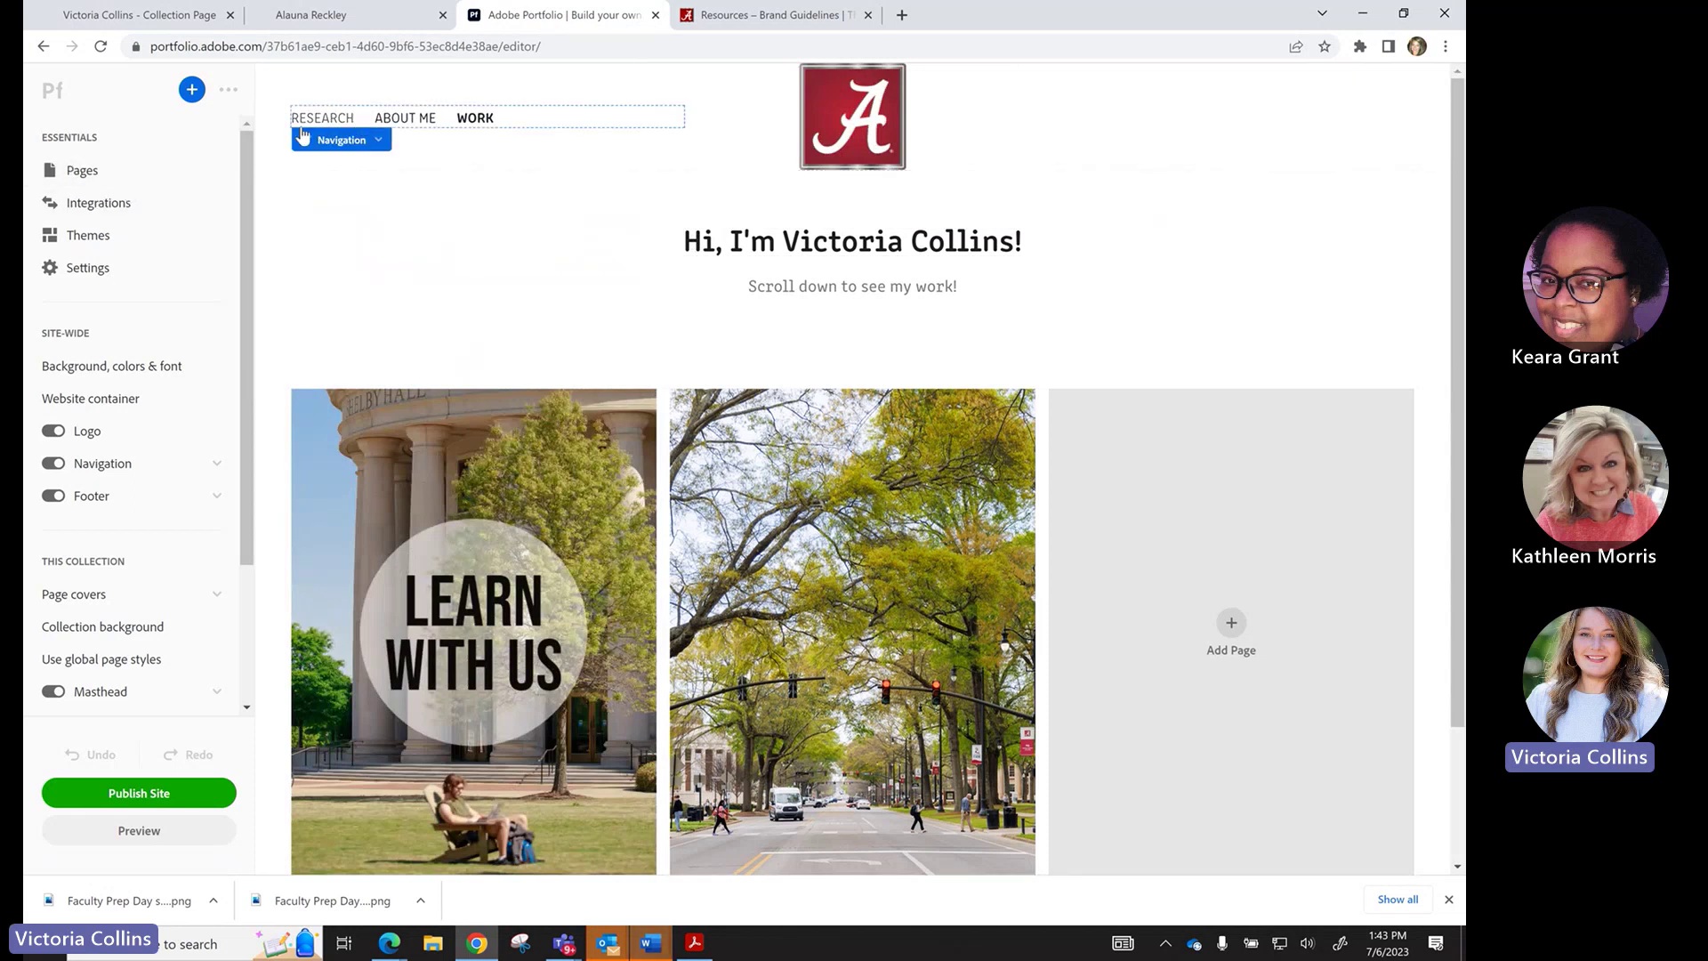
{"action": "left_click", "coordinate": [88, 236]}
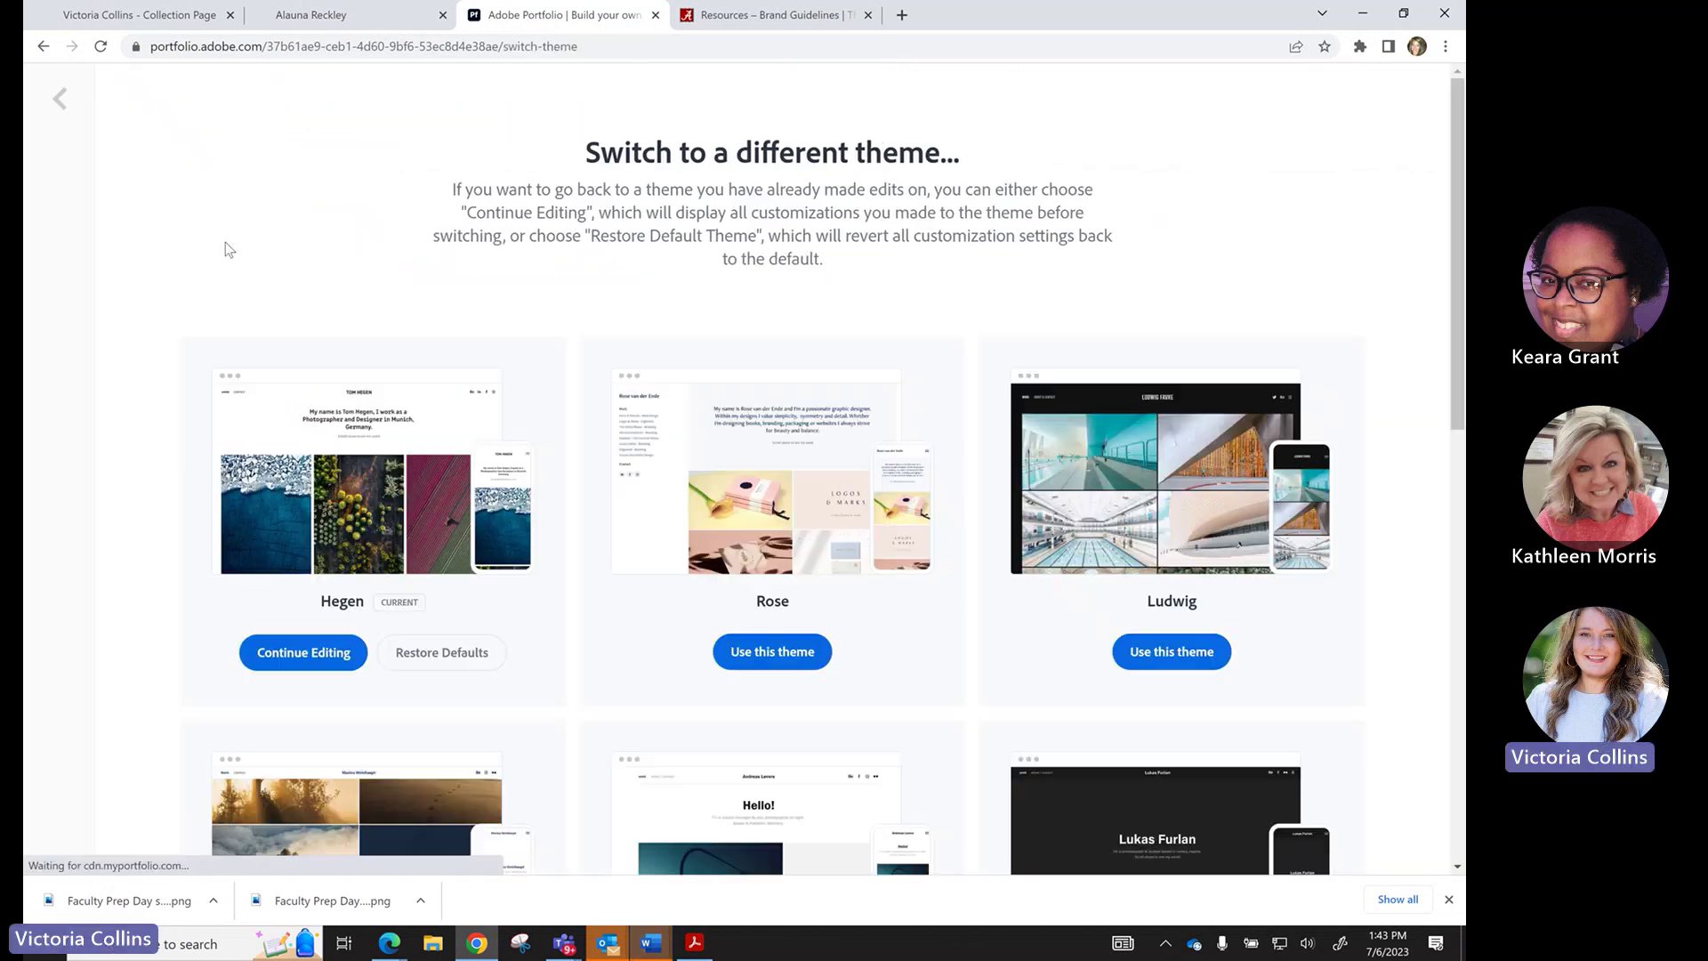
{"action": "scroll", "coordinate": [814, 728], "scroll_direction": "down", "scroll_amount": 5}
{"action": "scroll", "coordinate": [814, 728], "scroll_direction": "down", "scroll_amount": 4}
{"action": "left_click", "coordinate": [772, 640]}
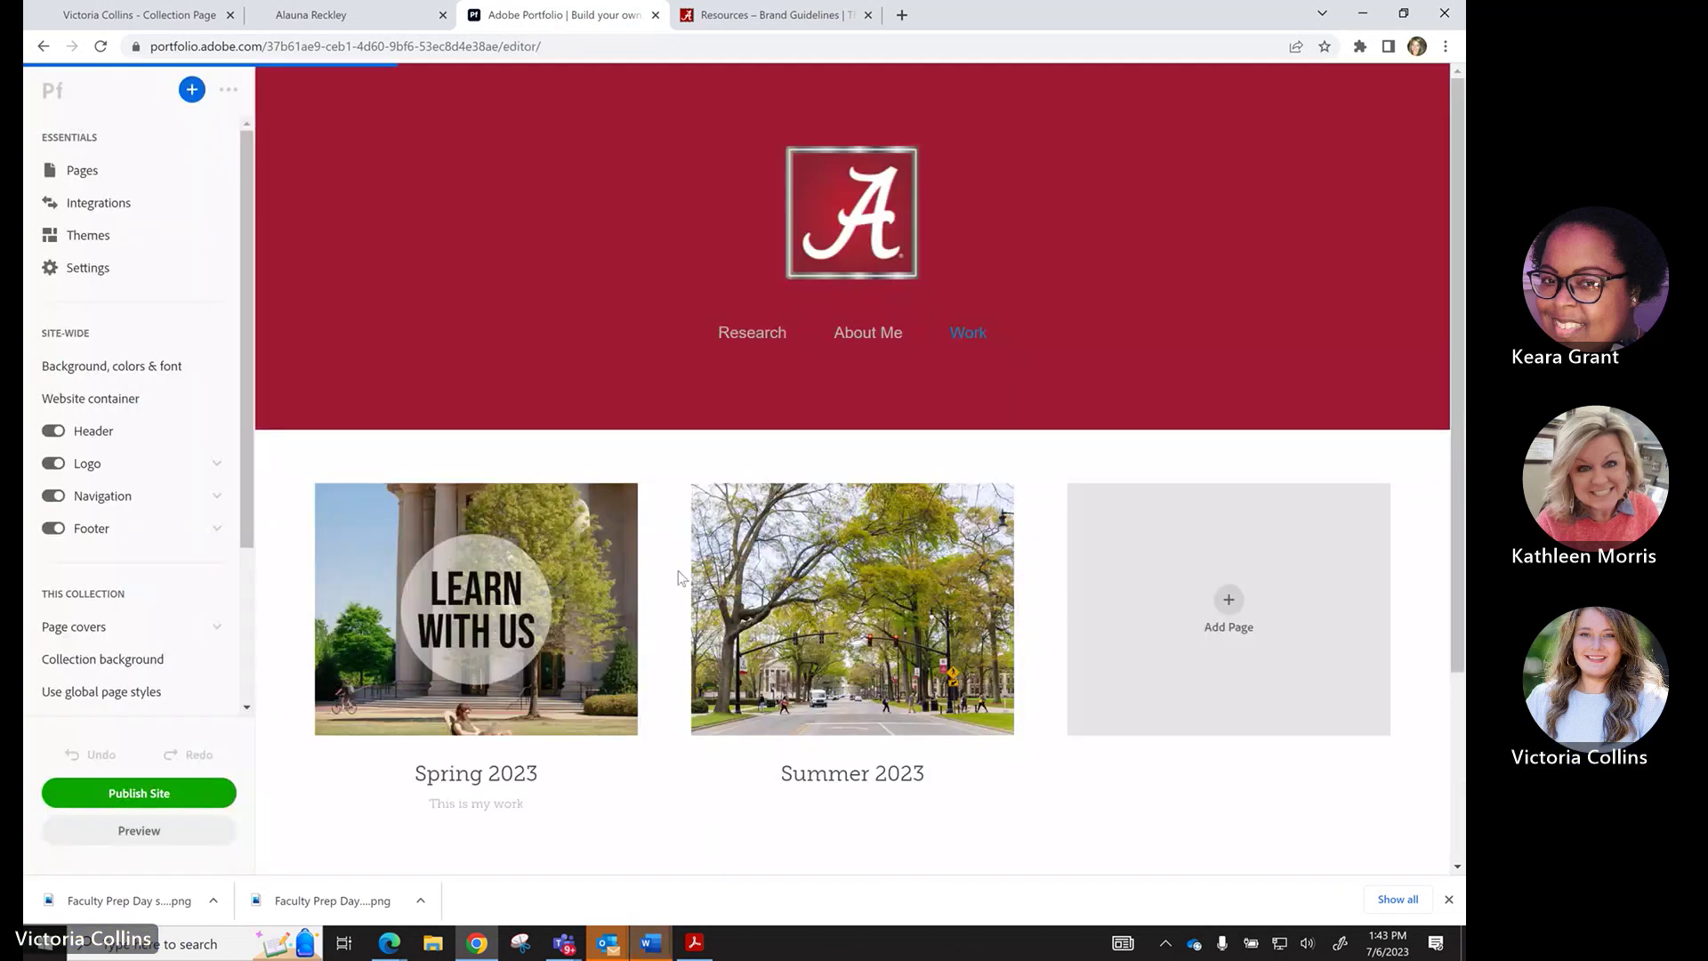
{"action": "scroll", "coordinate": [562, 586], "scroll_direction": "up", "scroll_amount": 3}
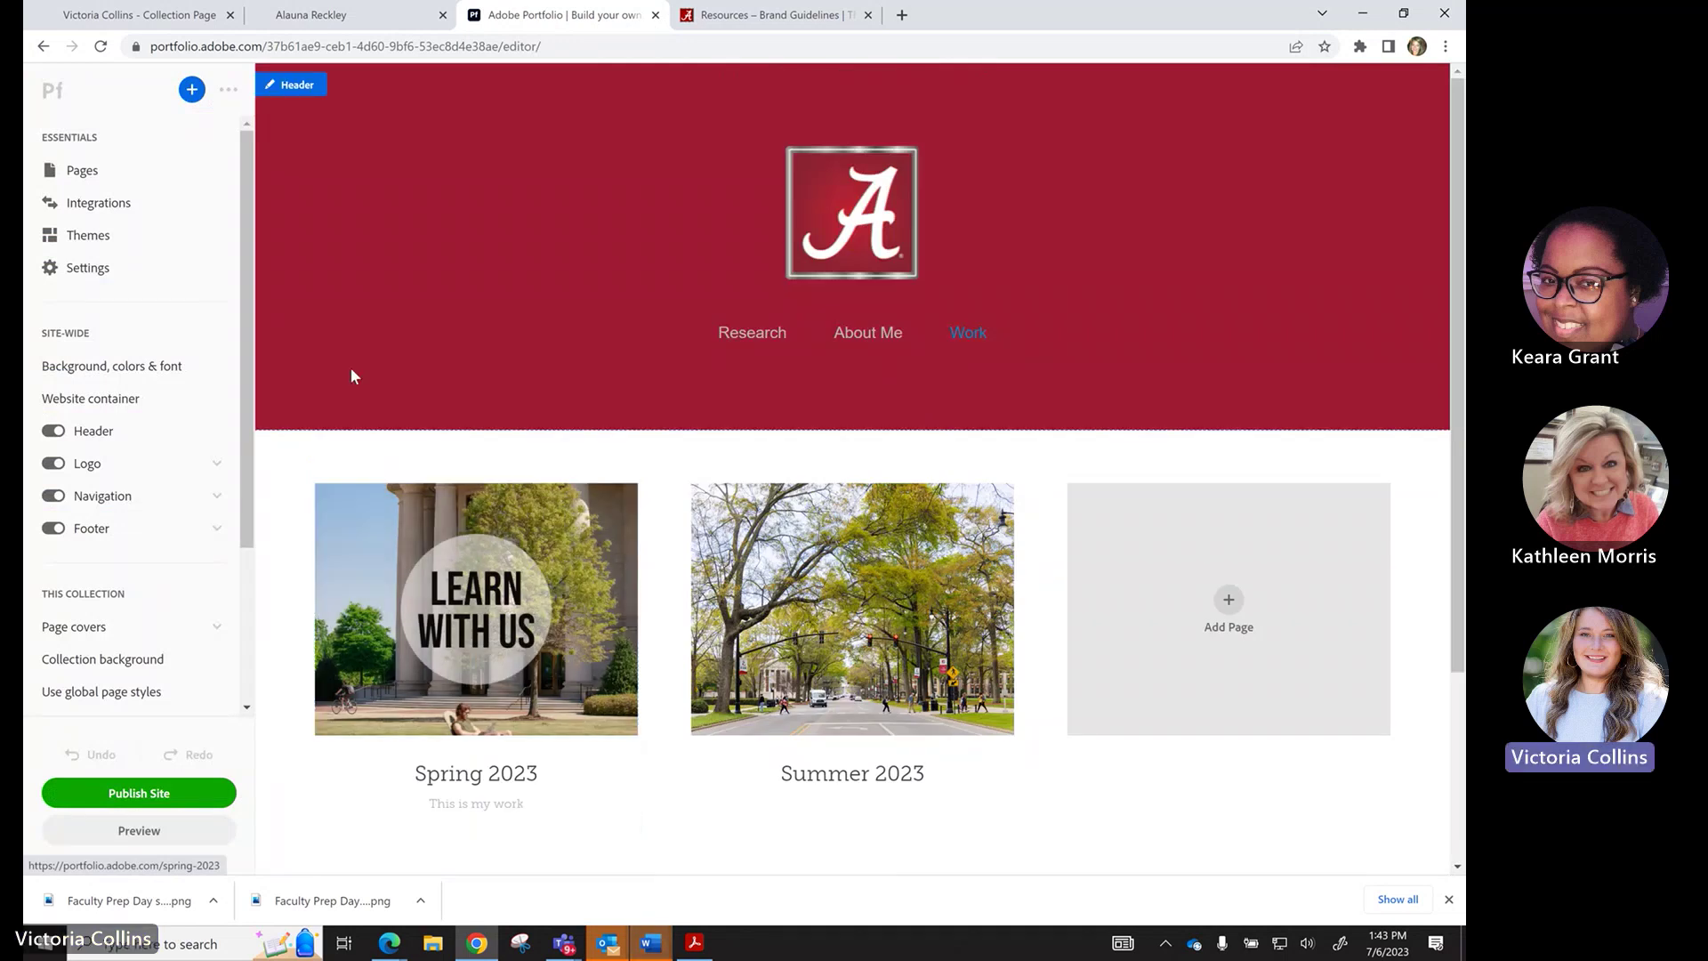
In site Settings, keep Work as the homepage and view the Analytics options.
{"action": "left_click", "coordinate": [89, 269]}
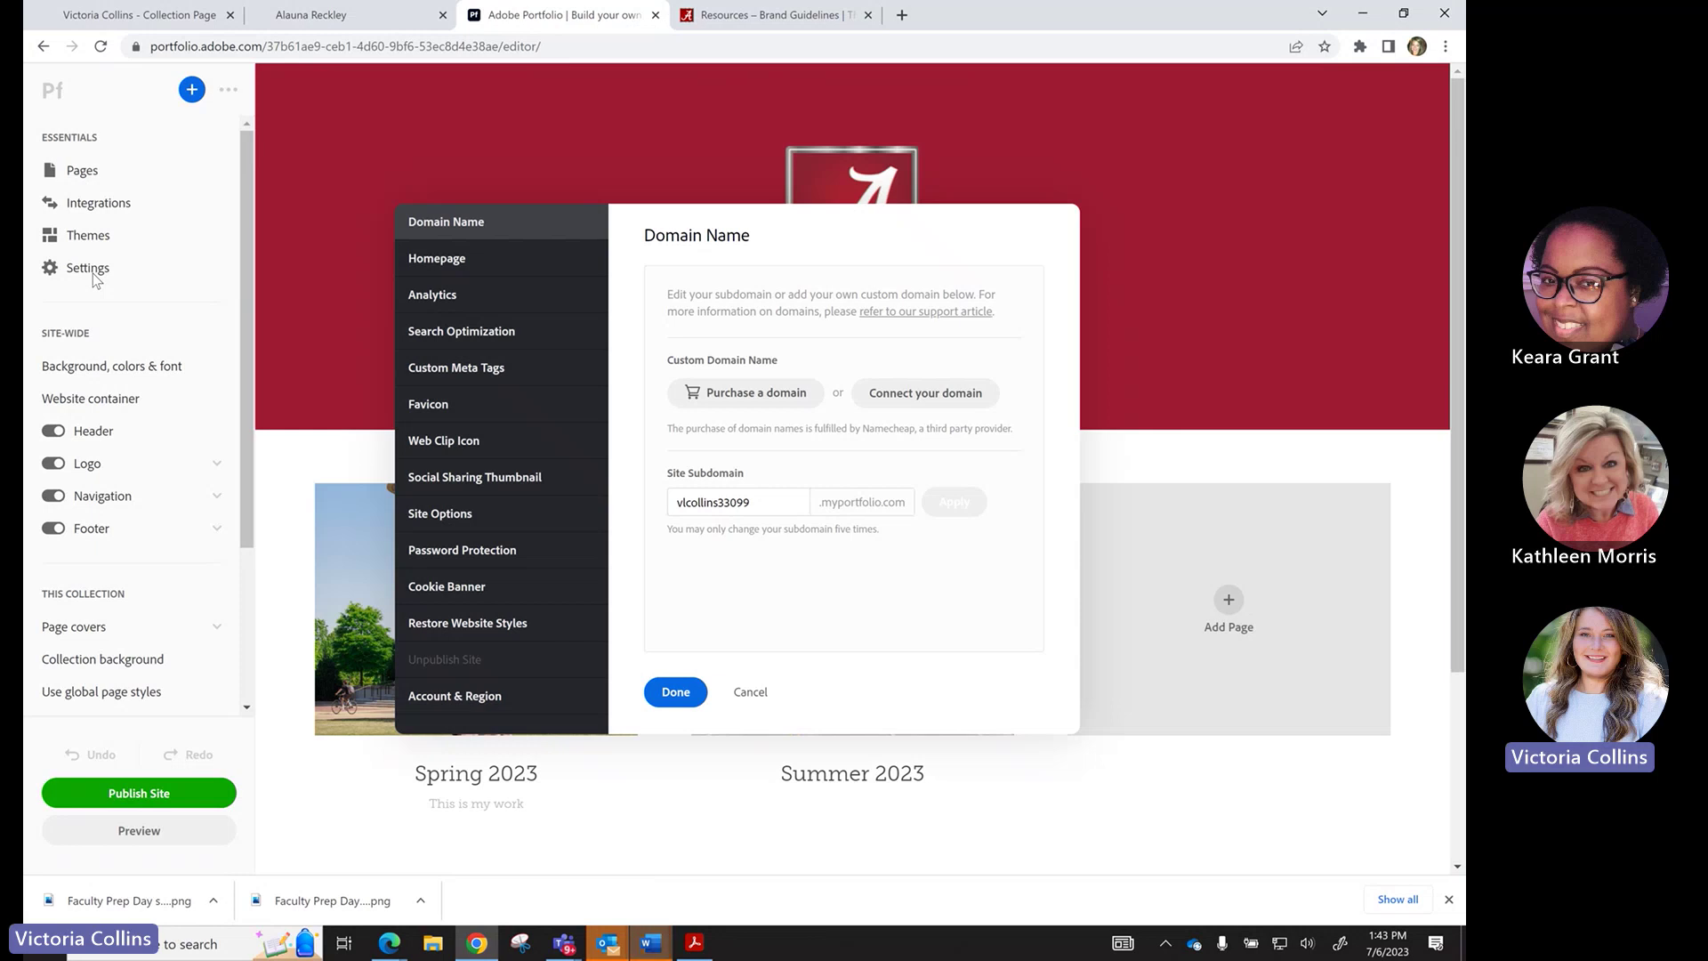
{"action": "left_click", "coordinate": [437, 260]}
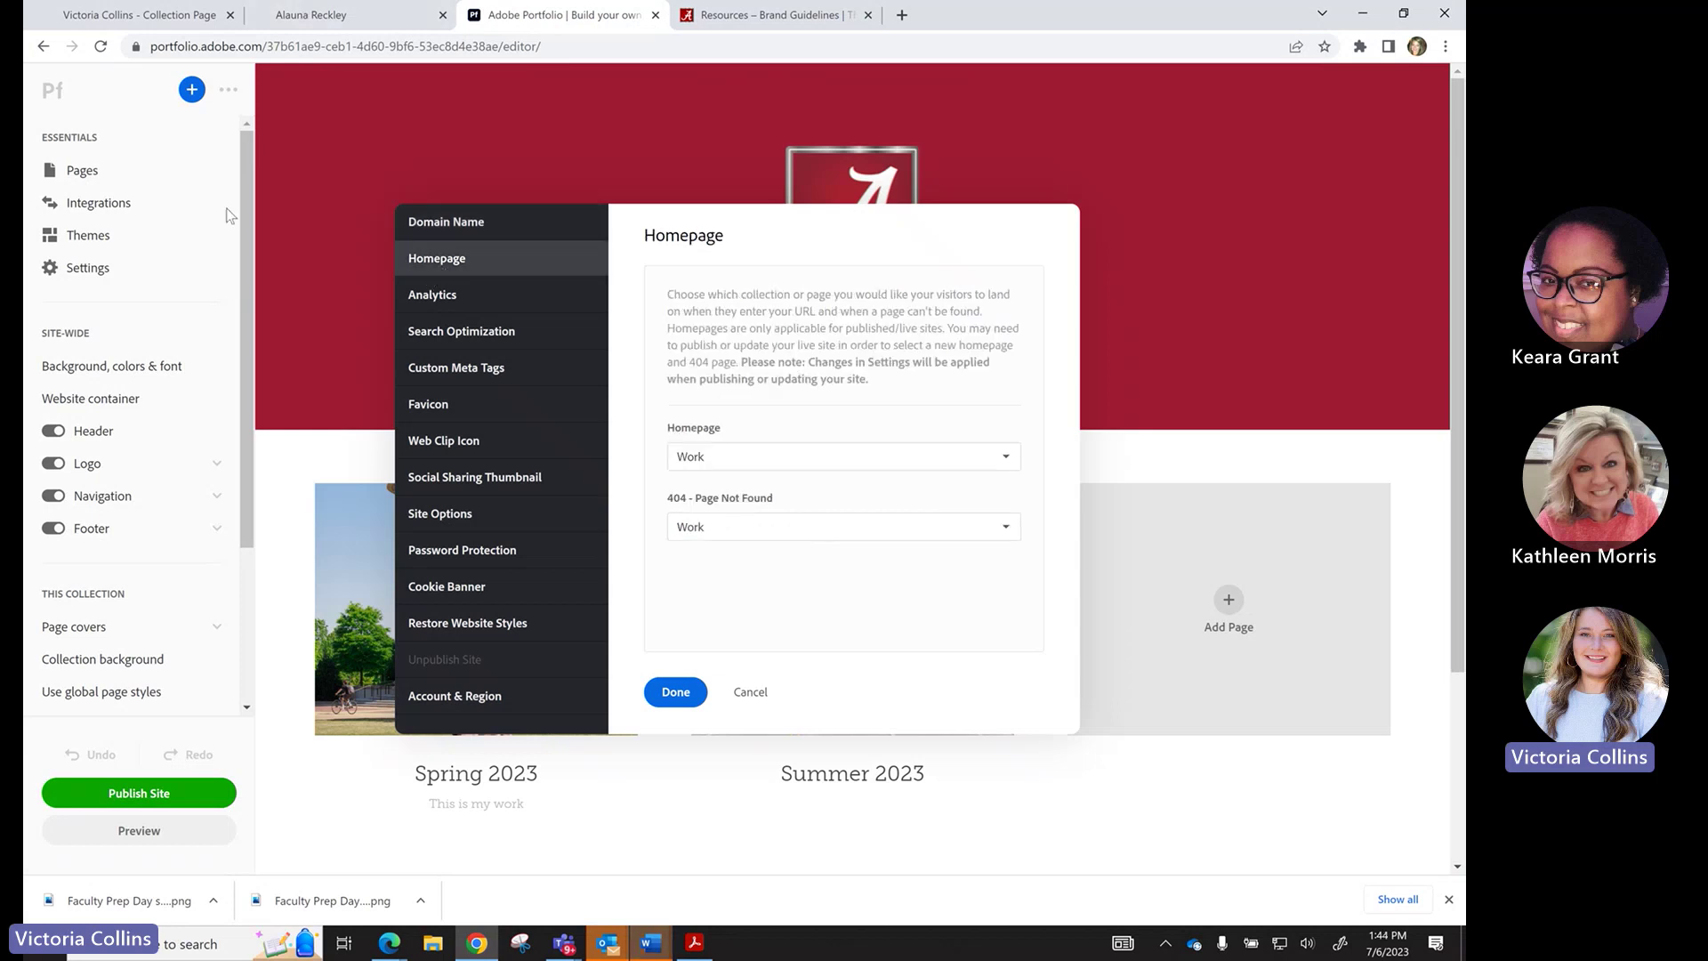
{"action": "left_click", "coordinate": [732, 458]}
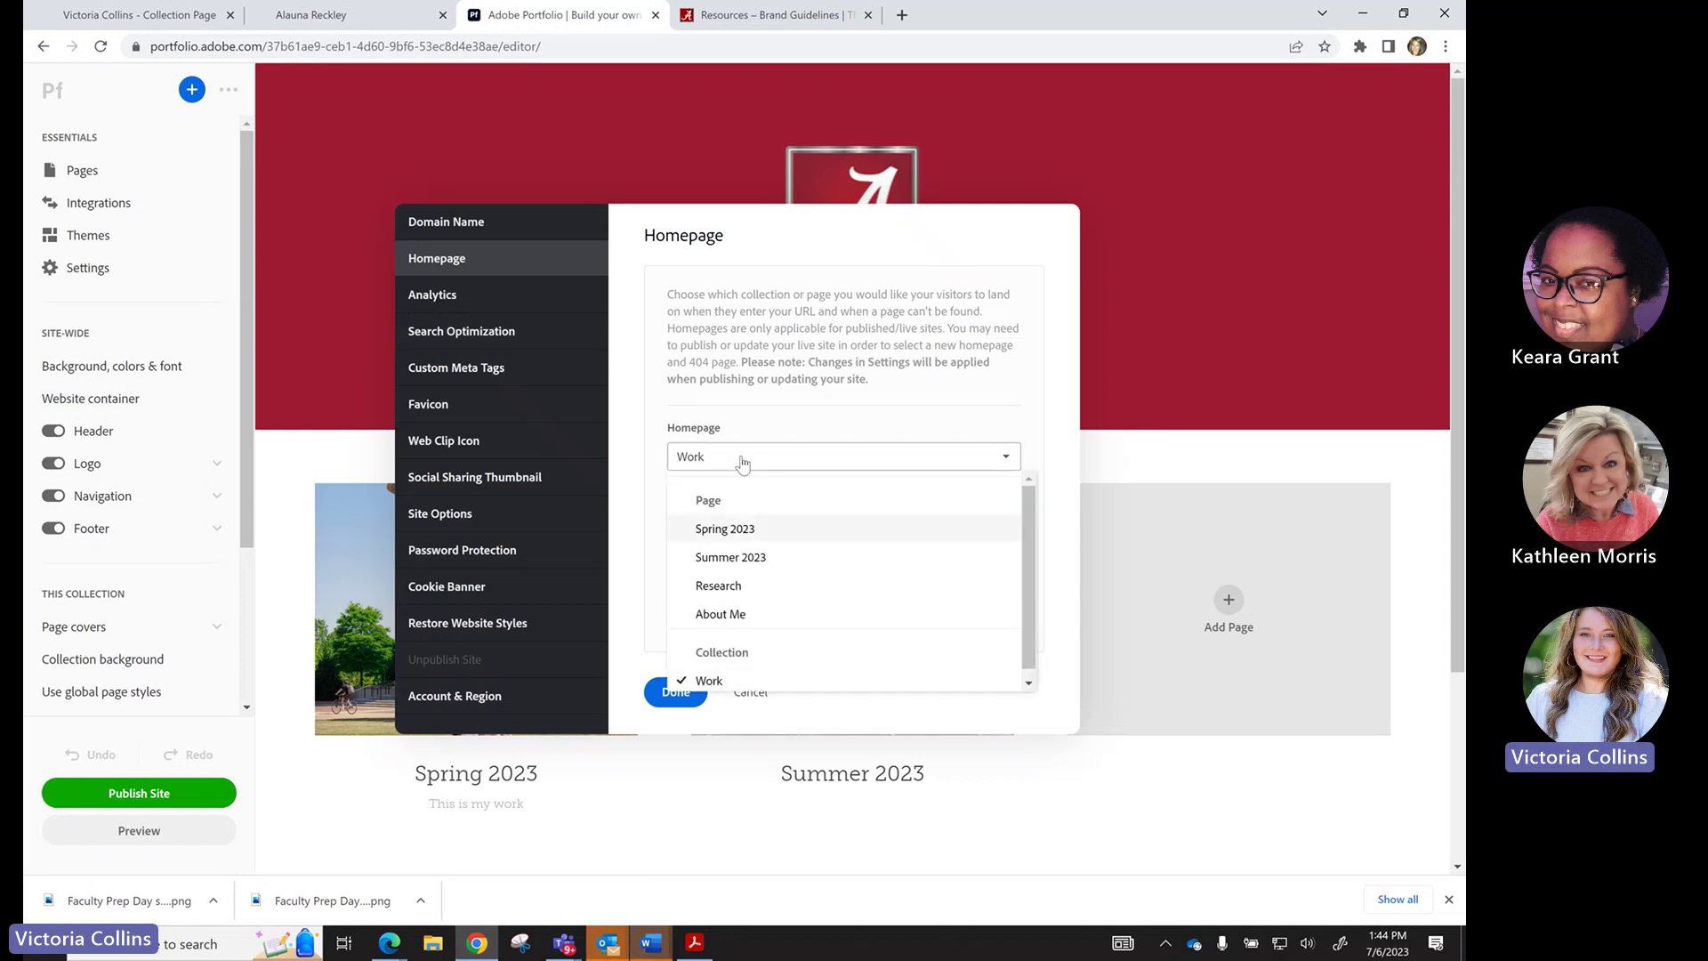
{"action": "left_click", "coordinate": [742, 461]}
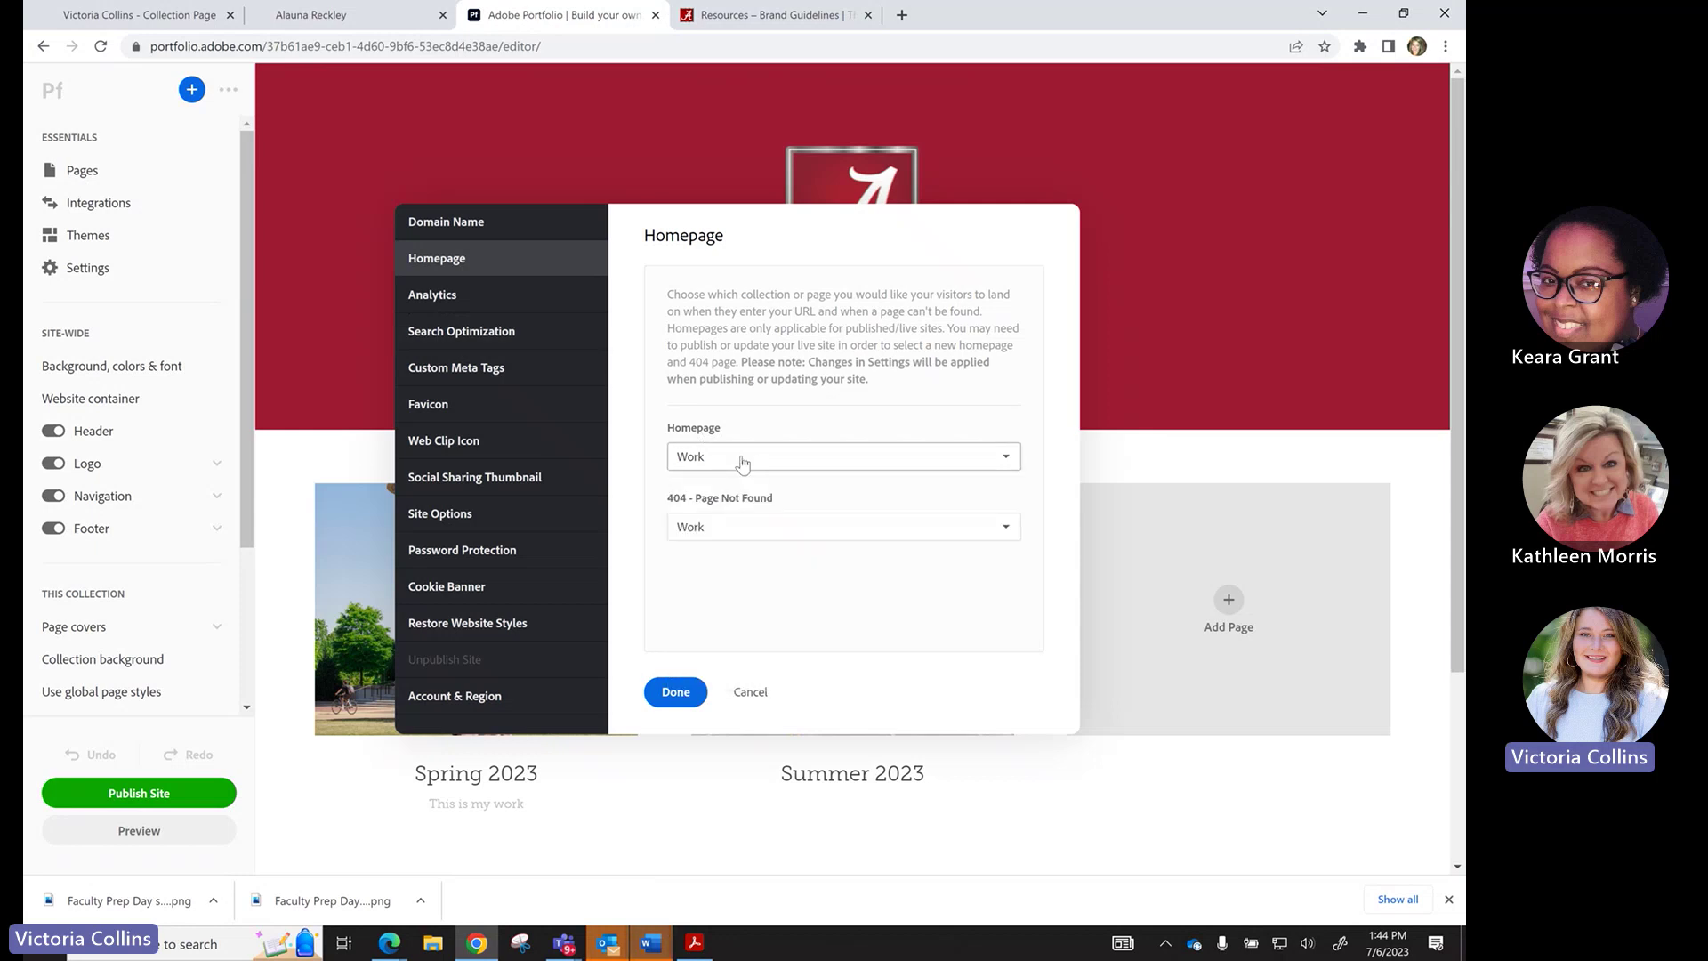
{"action": "left_click", "coordinate": [485, 293]}
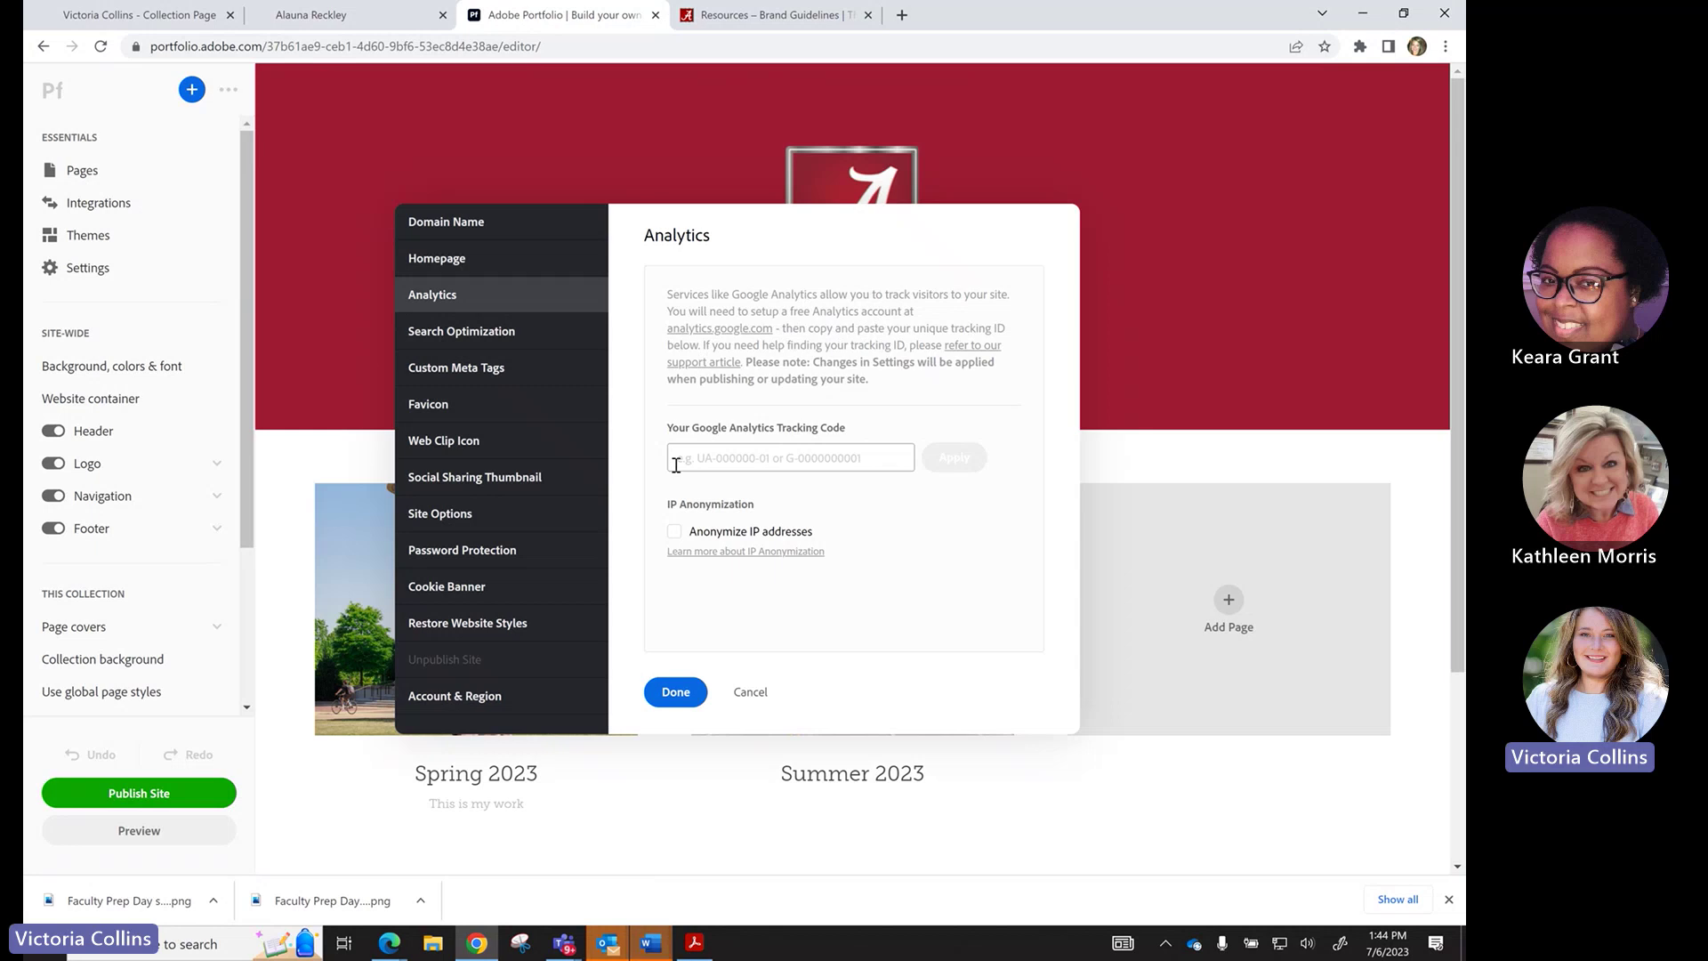
Uncheck both search-engine indexing and automatic update submission in Search Optimization.
{"action": "left_click", "coordinate": [546, 338]}
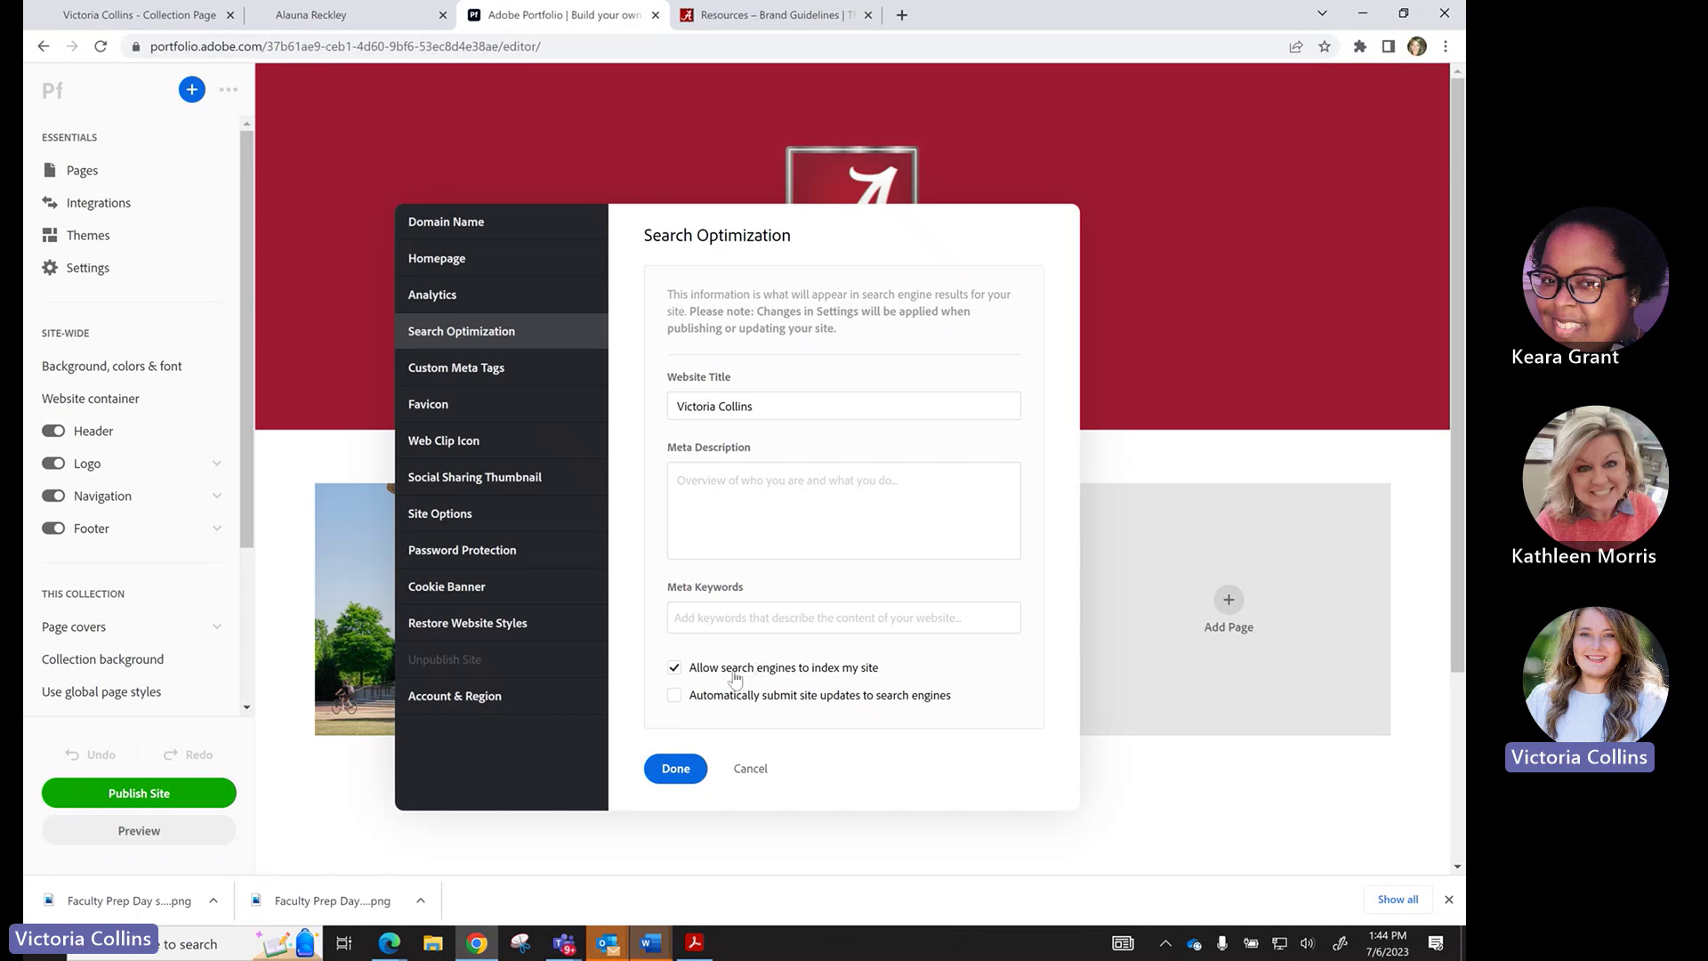
{"action": "left_click", "coordinate": [675, 696]}
{"action": "left_click", "coordinate": [674, 668]}
{"action": "left_click", "coordinate": [674, 696]}
{"action": "left_click", "coordinate": [520, 370]}
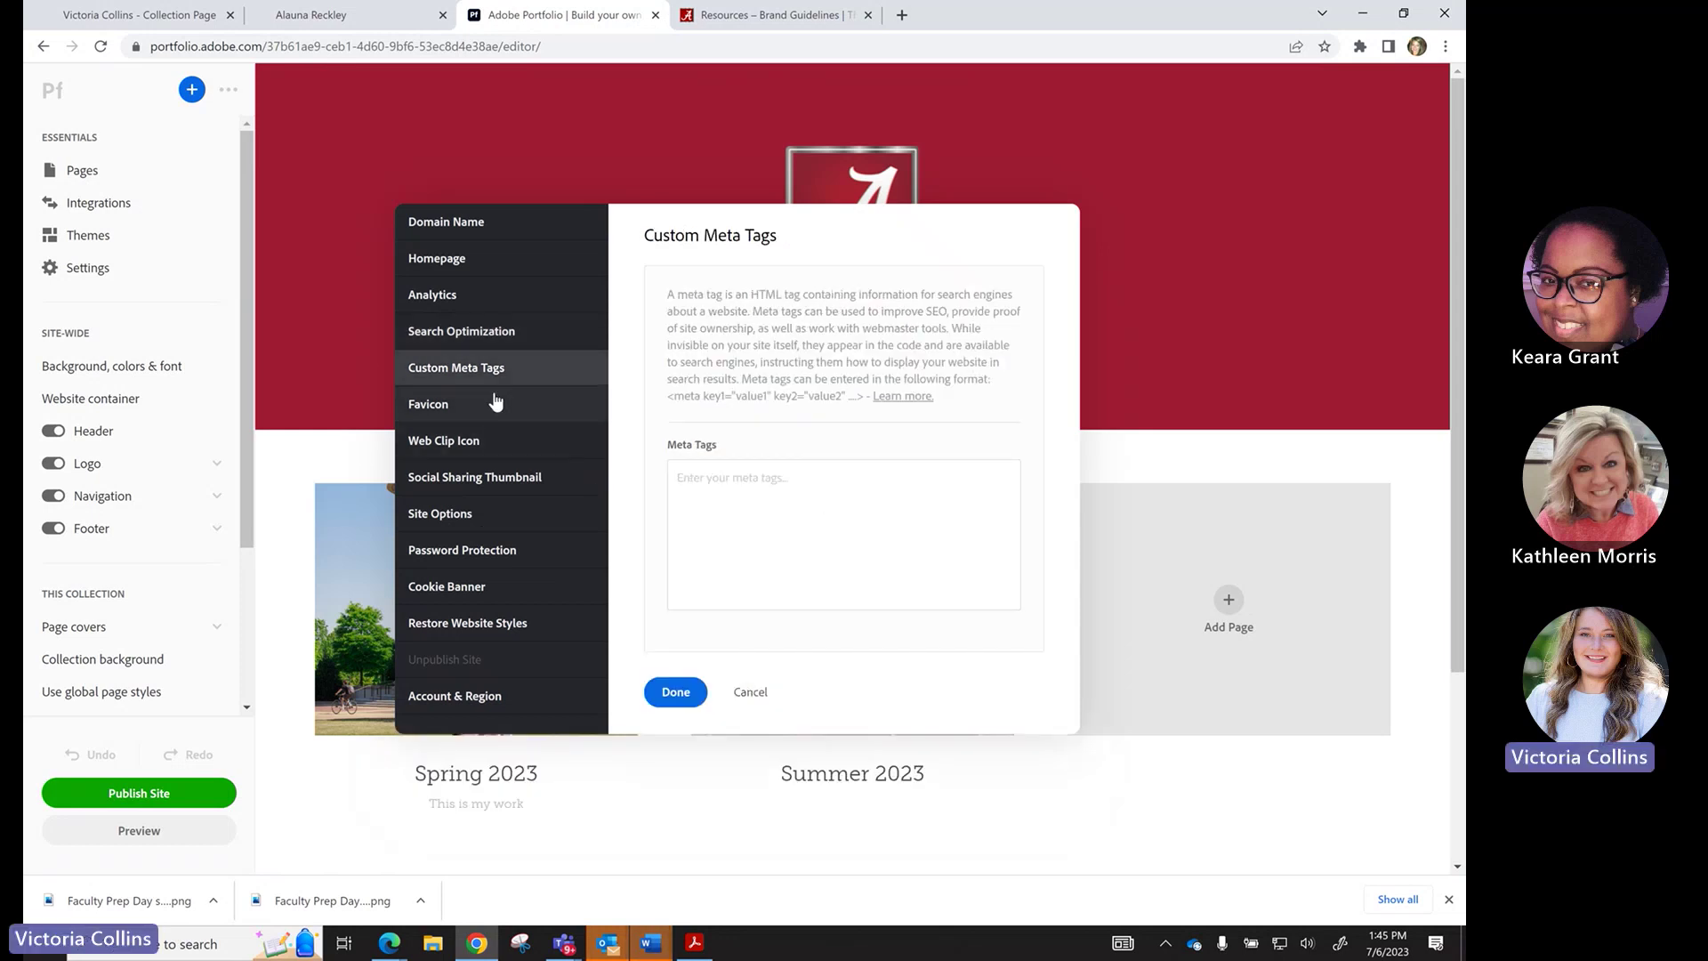
Review the Favicon, Social Sharing Thumbnail and Site Options settings.
{"action": "left_click", "coordinate": [552, 405]}
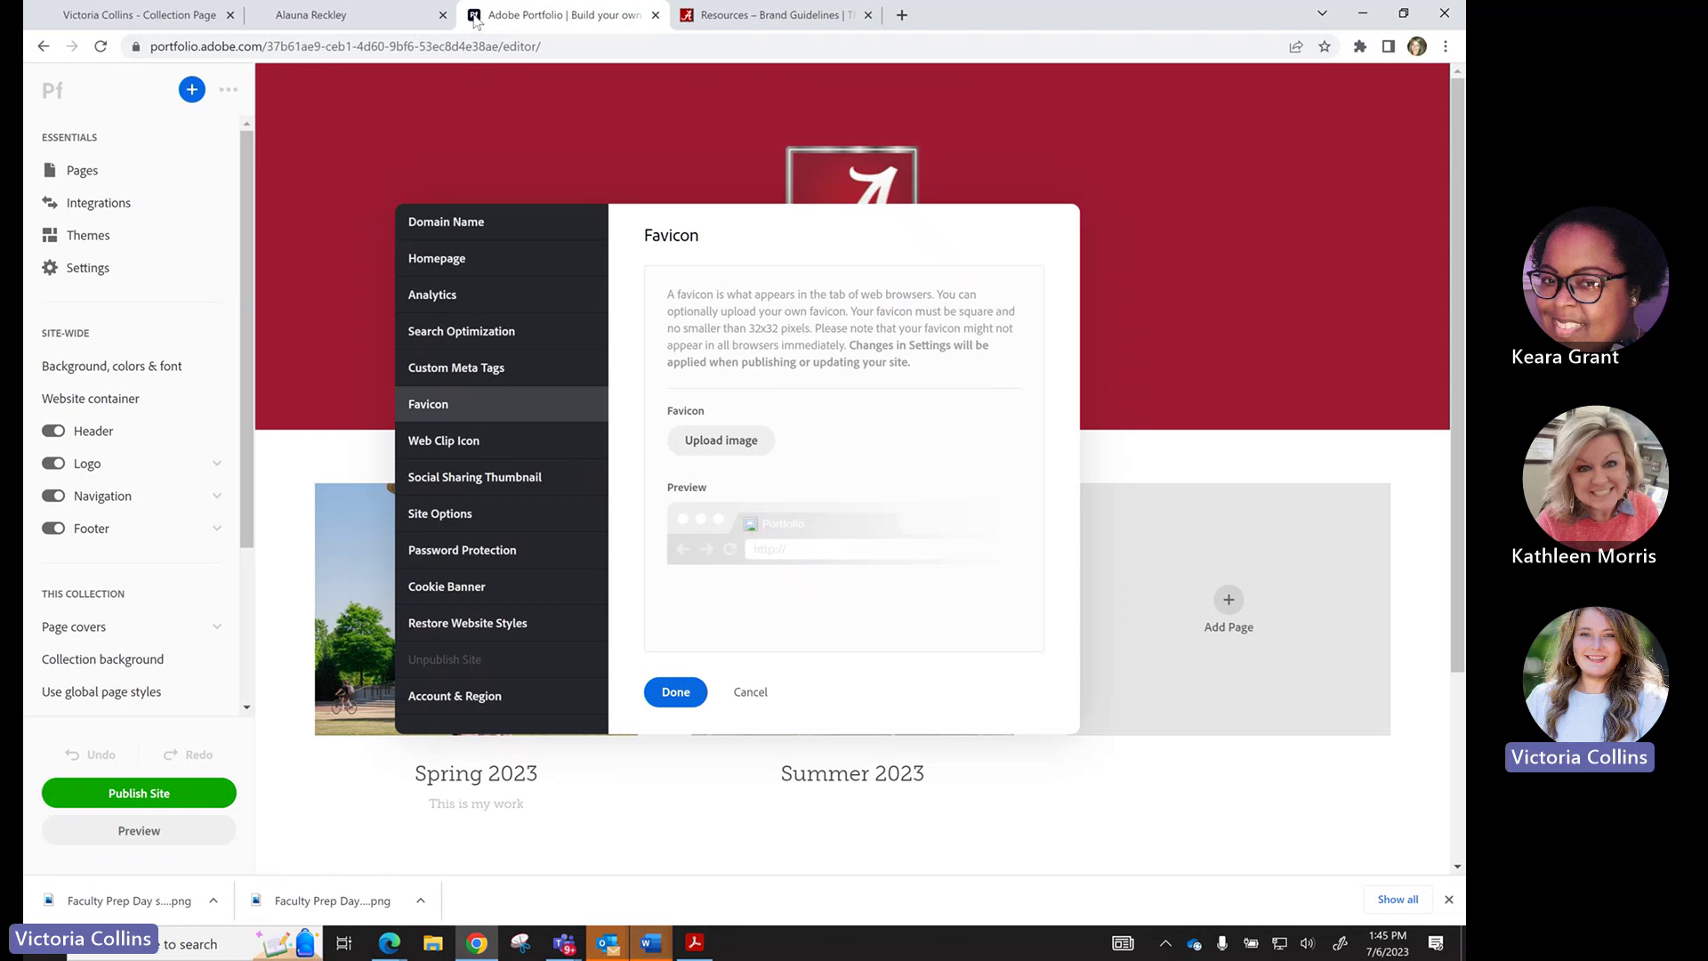
{"action": "mouse_move", "coordinate": [687, 24]}
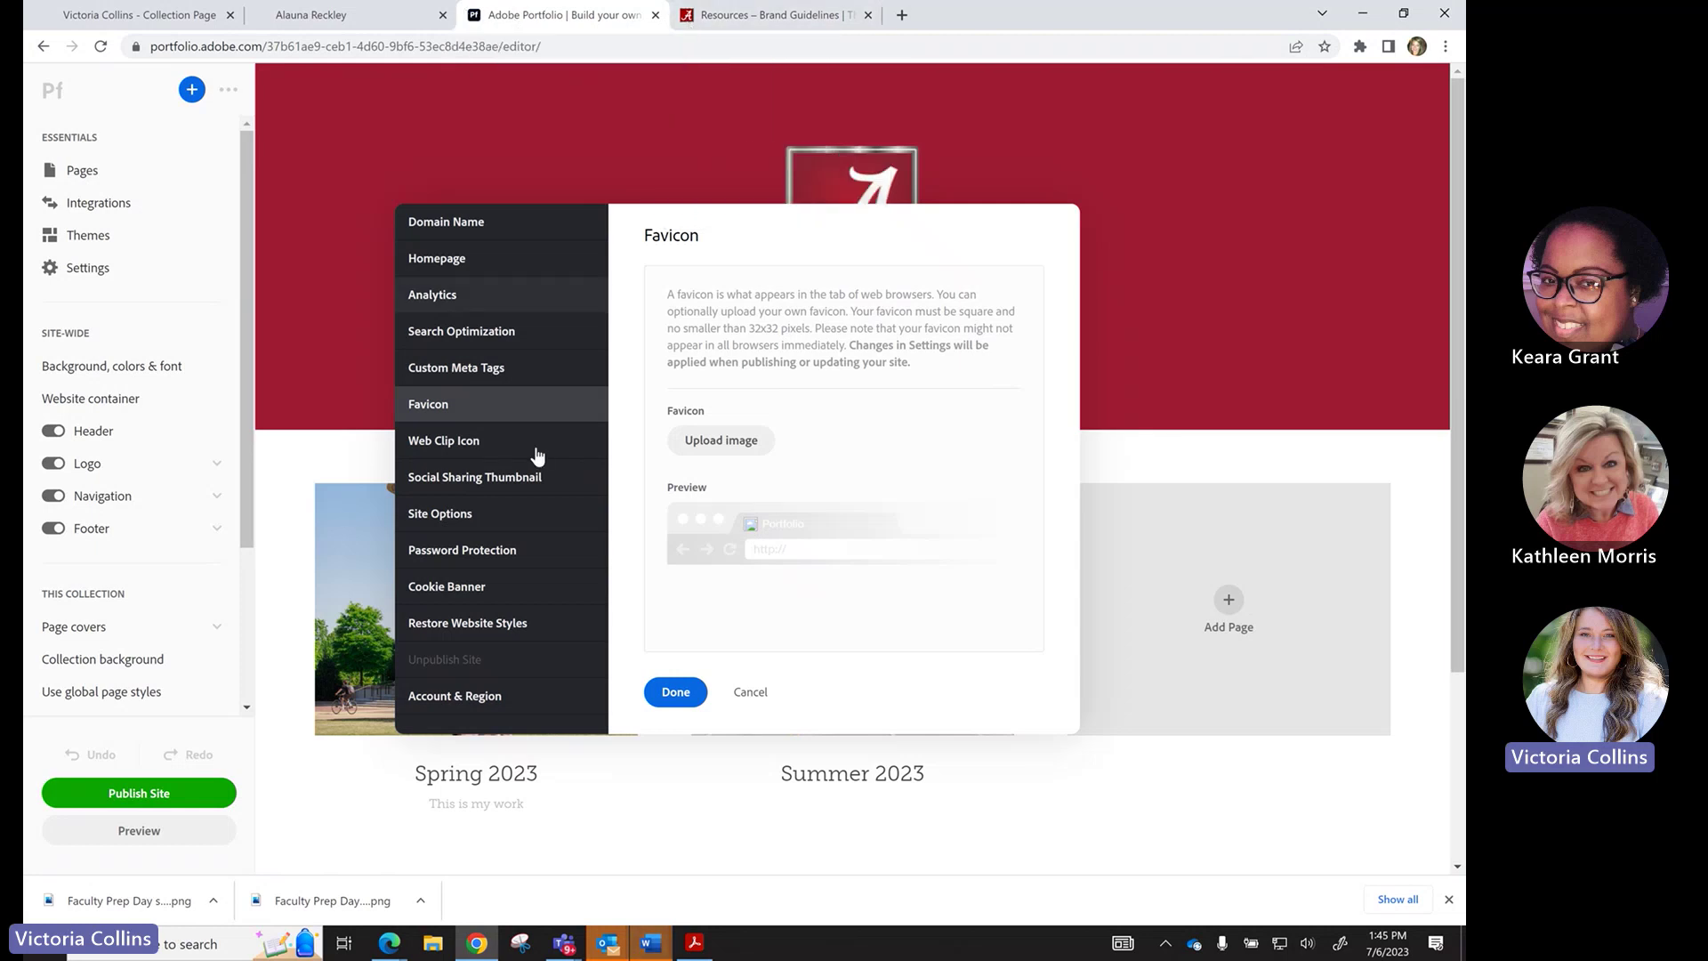
{"action": "left_click", "coordinate": [492, 485]}
{"action": "left_click", "coordinate": [493, 521]}
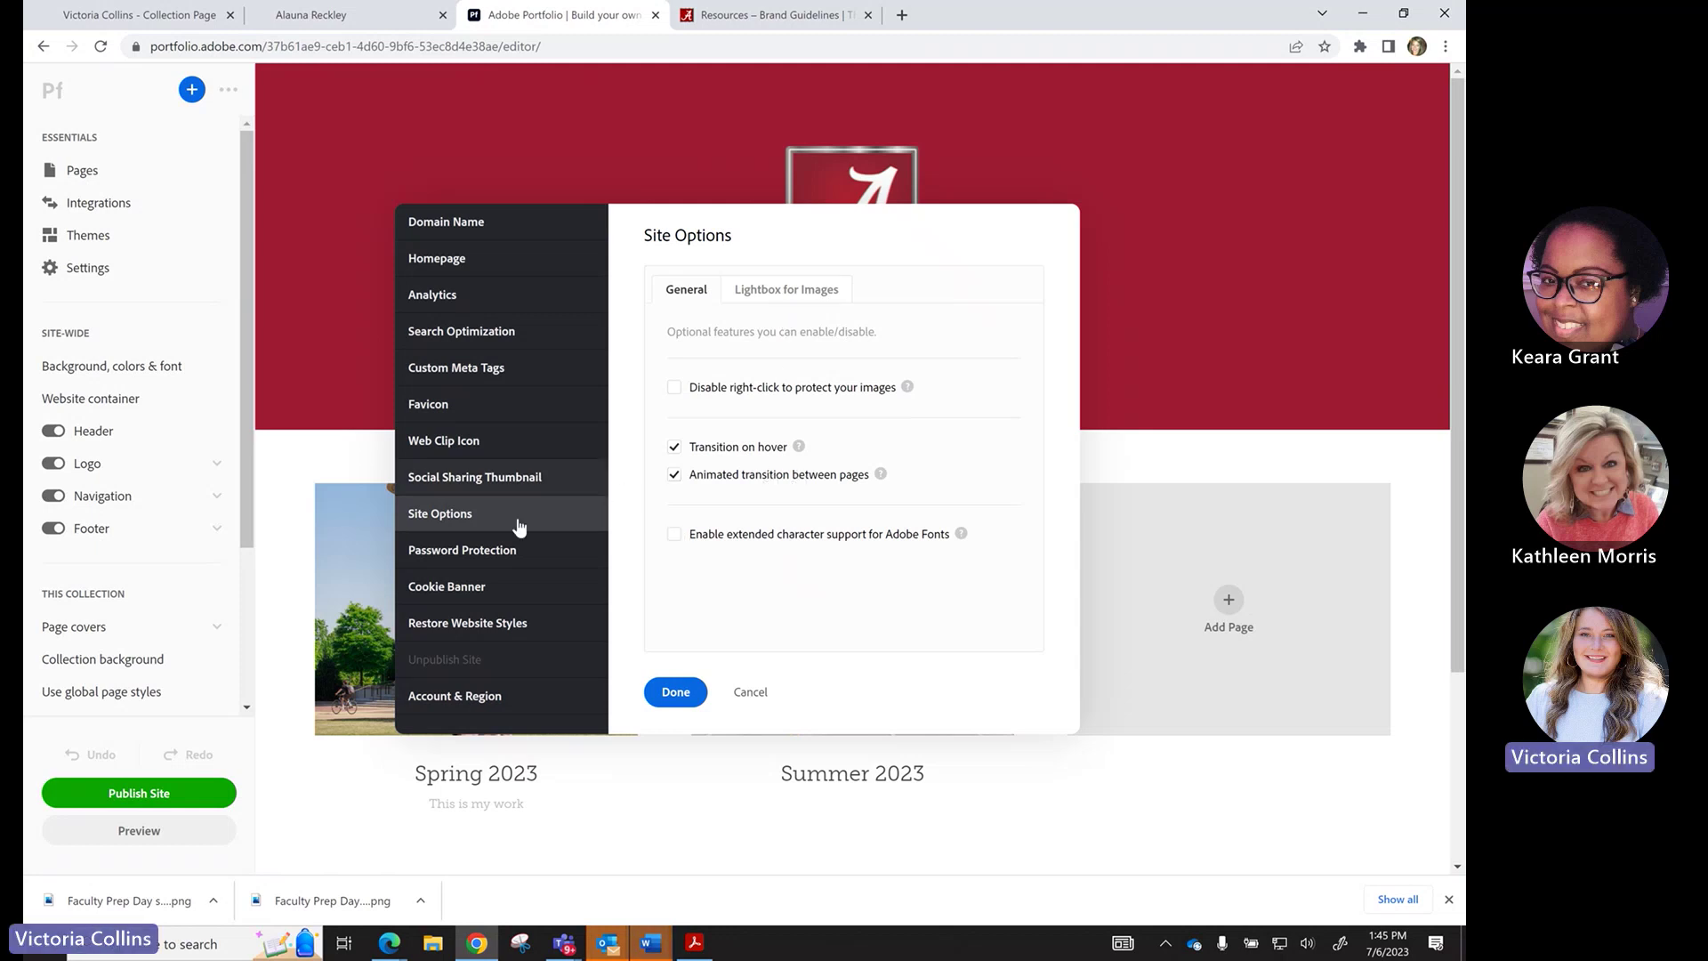
Choose 'Password protect whole website' under Password Protection, then view Restore Website Styles.
{"action": "left_click", "coordinate": [488, 555]}
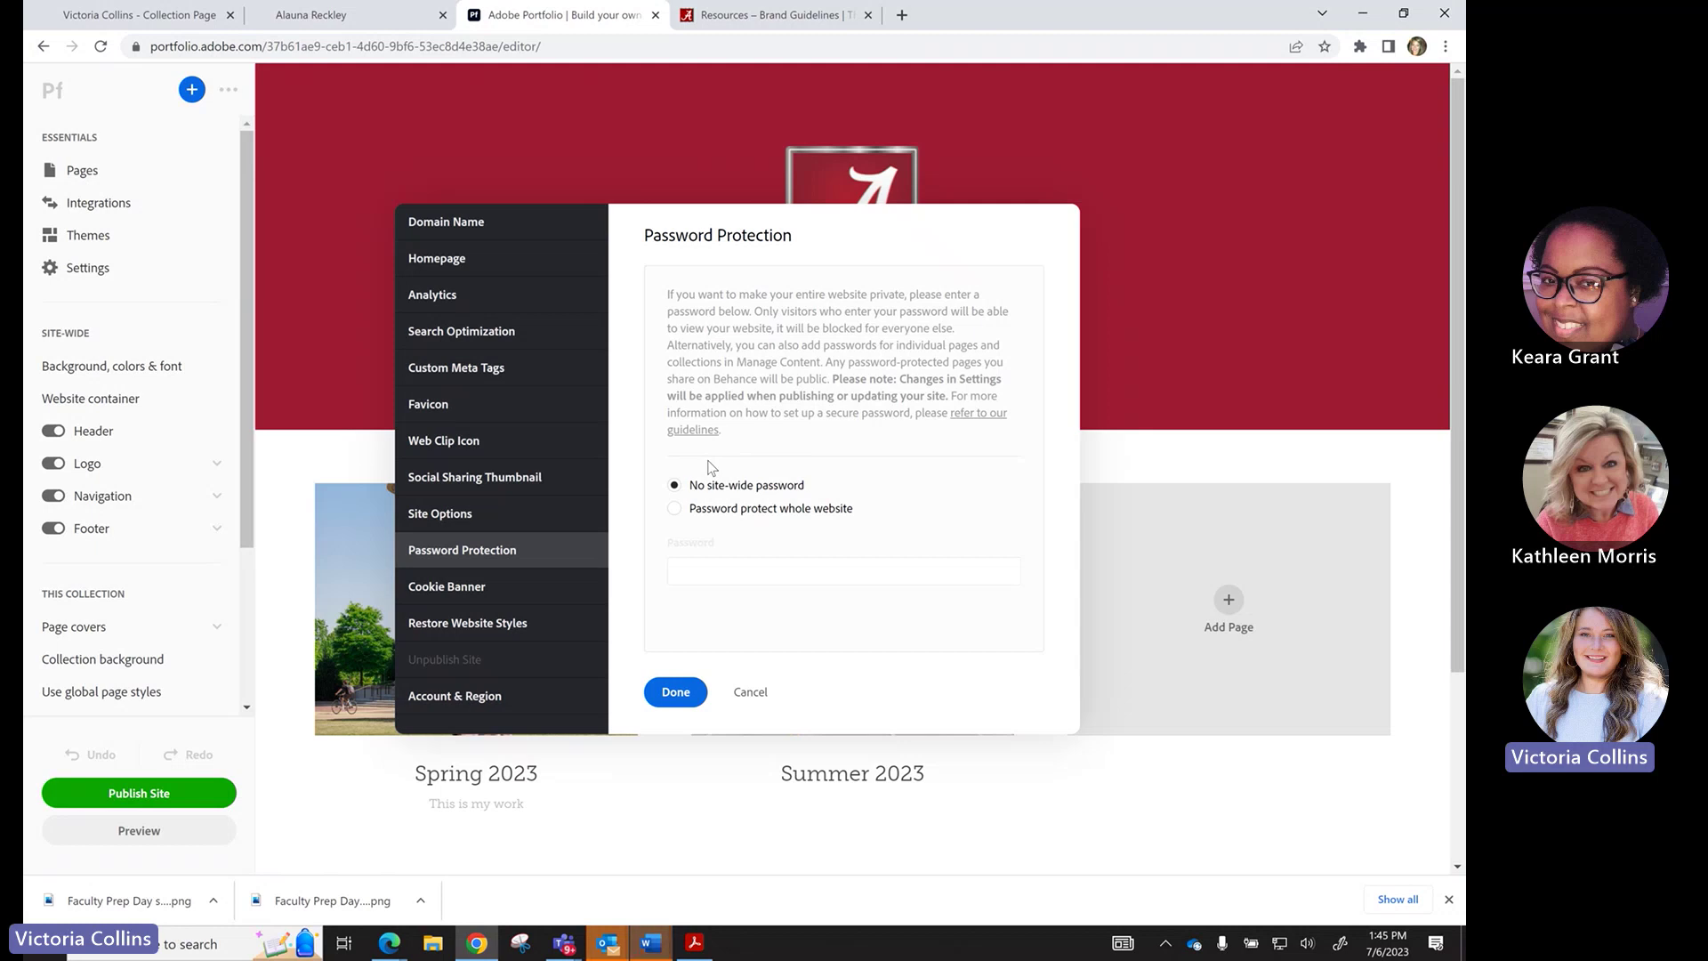
{"action": "left_click", "coordinate": [675, 510]}
{"action": "left_click", "coordinate": [696, 572]}
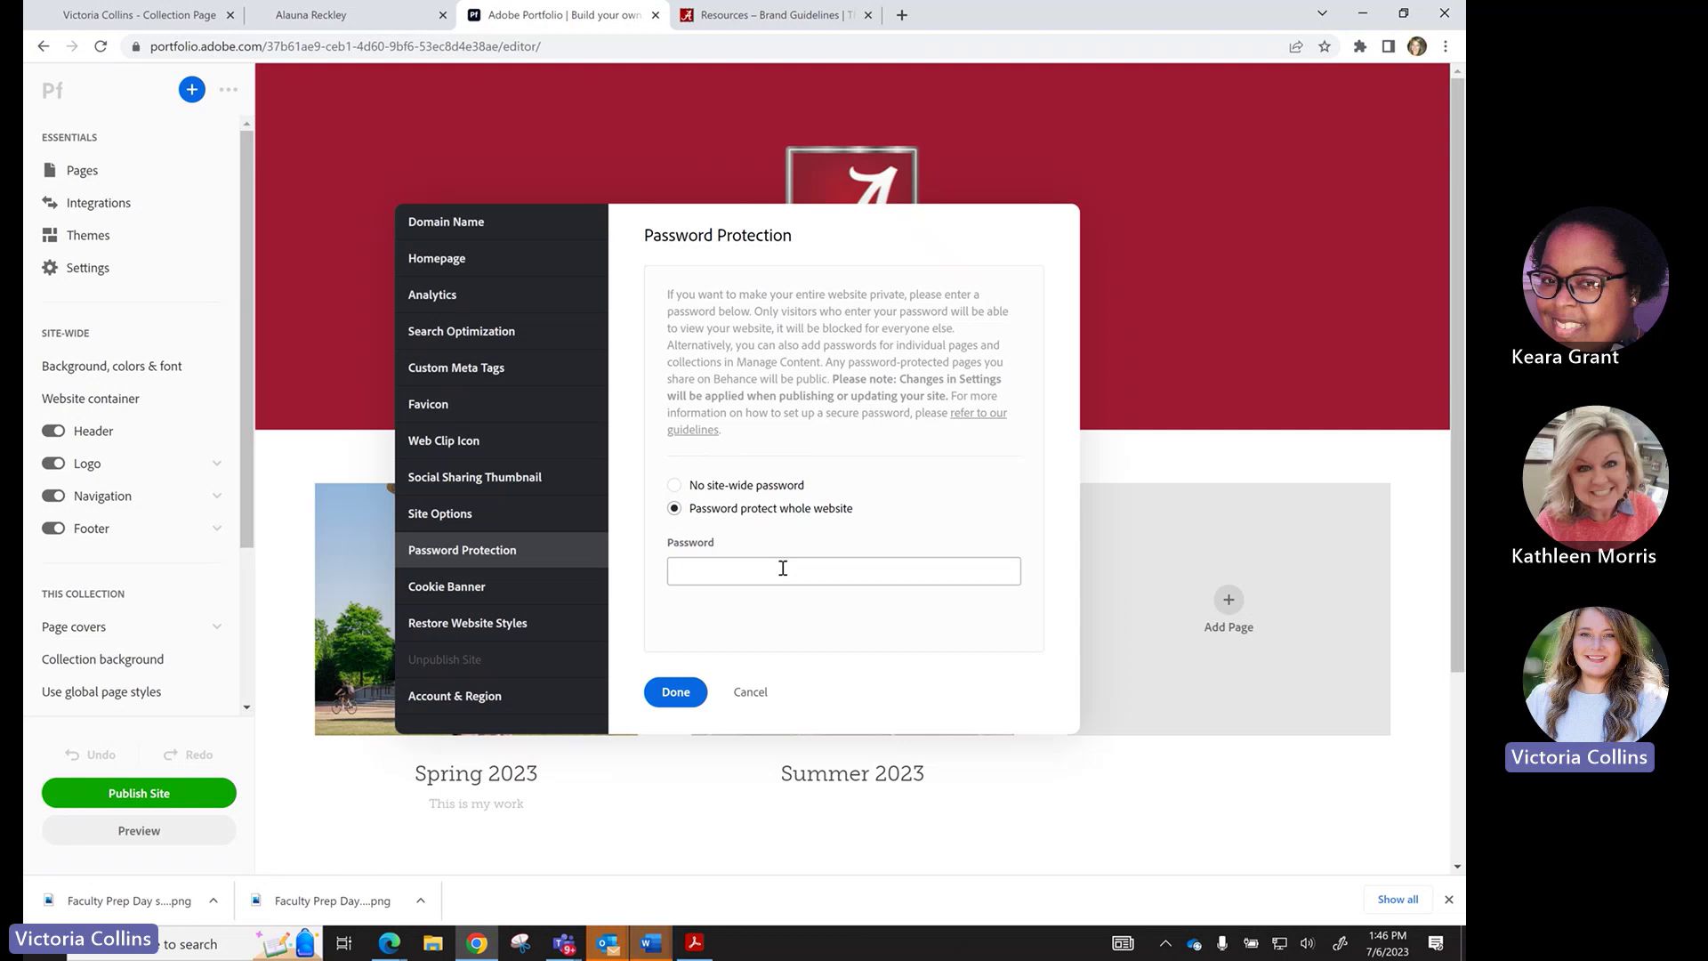
{"action": "left_click", "coordinate": [516, 626]}
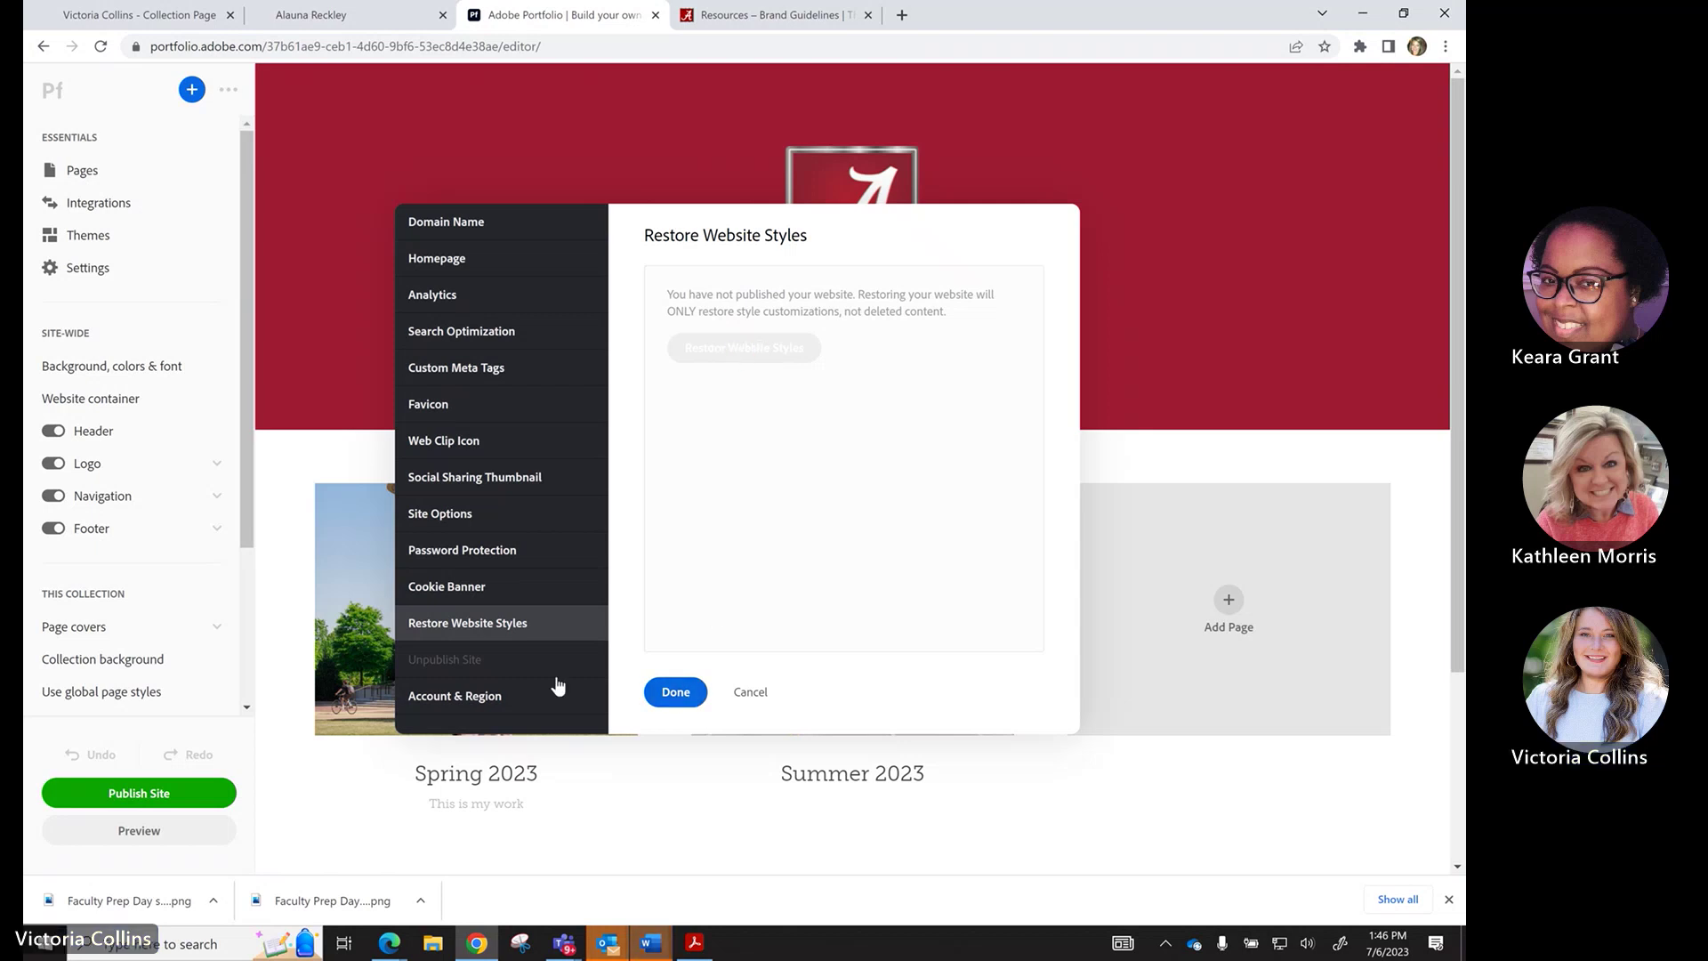
Change the site subdomain to victoriaresearch2023.myportfolio.com in Domain Name settings.
{"action": "left_click", "coordinate": [542, 232]}
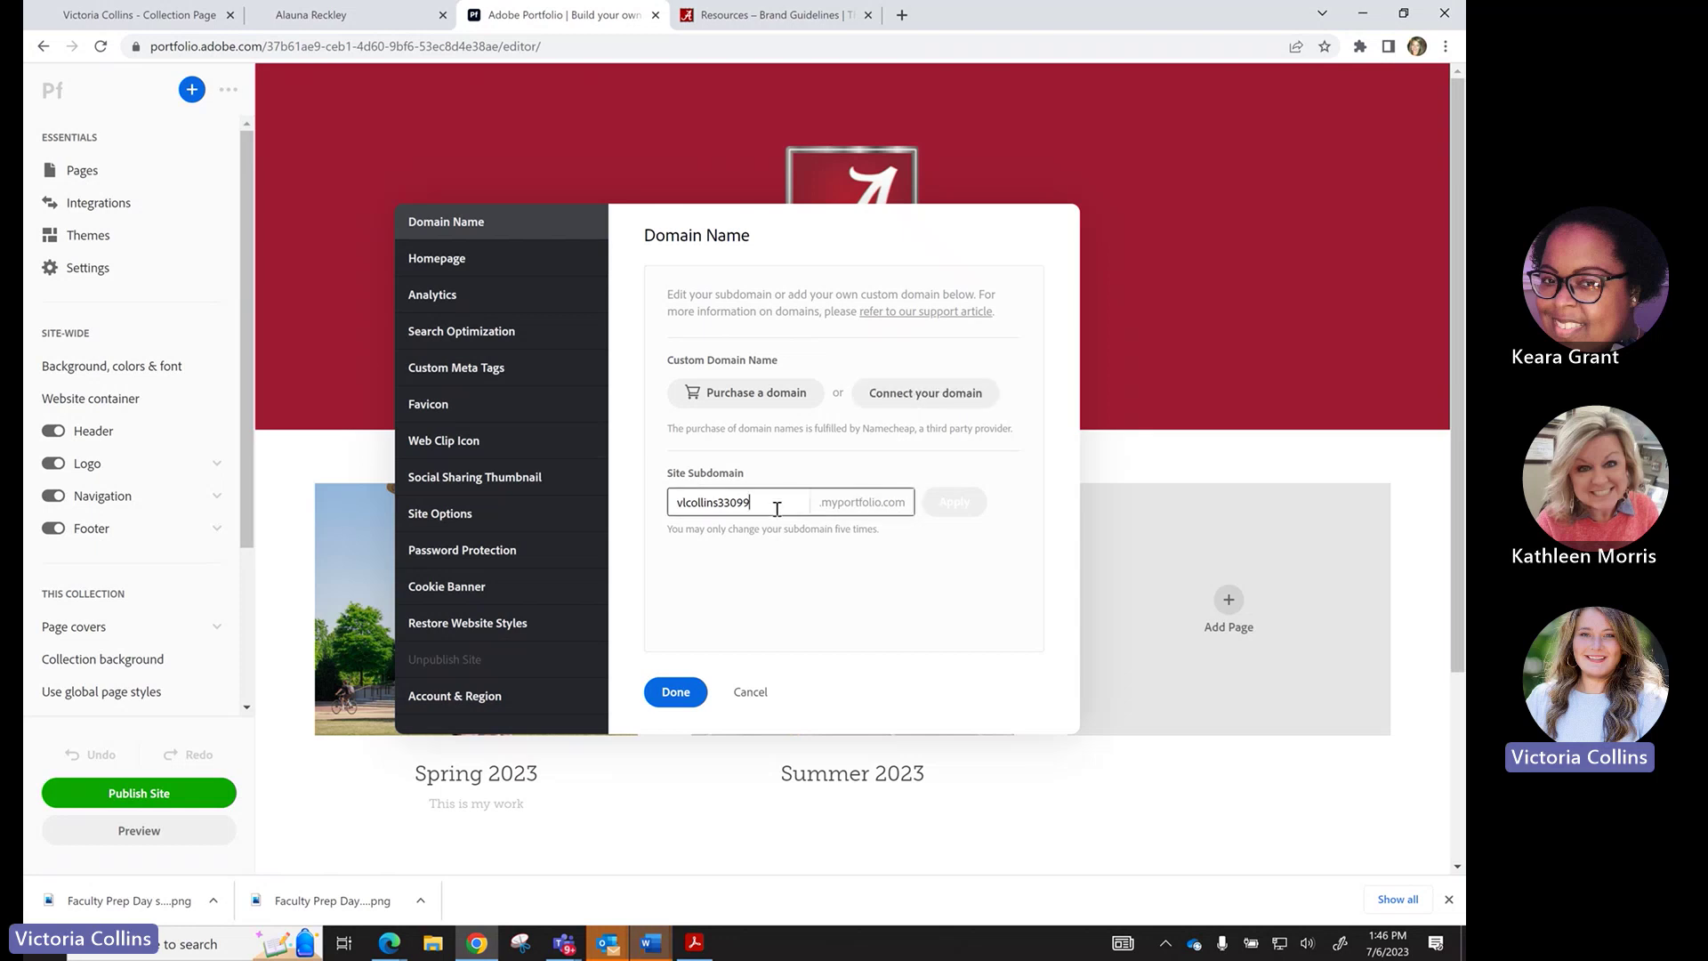
{"action": "left_click_drag", "start_coordinate": [774, 503], "coordinate": [669, 504]}
{"action": "type", "text": "rea"}
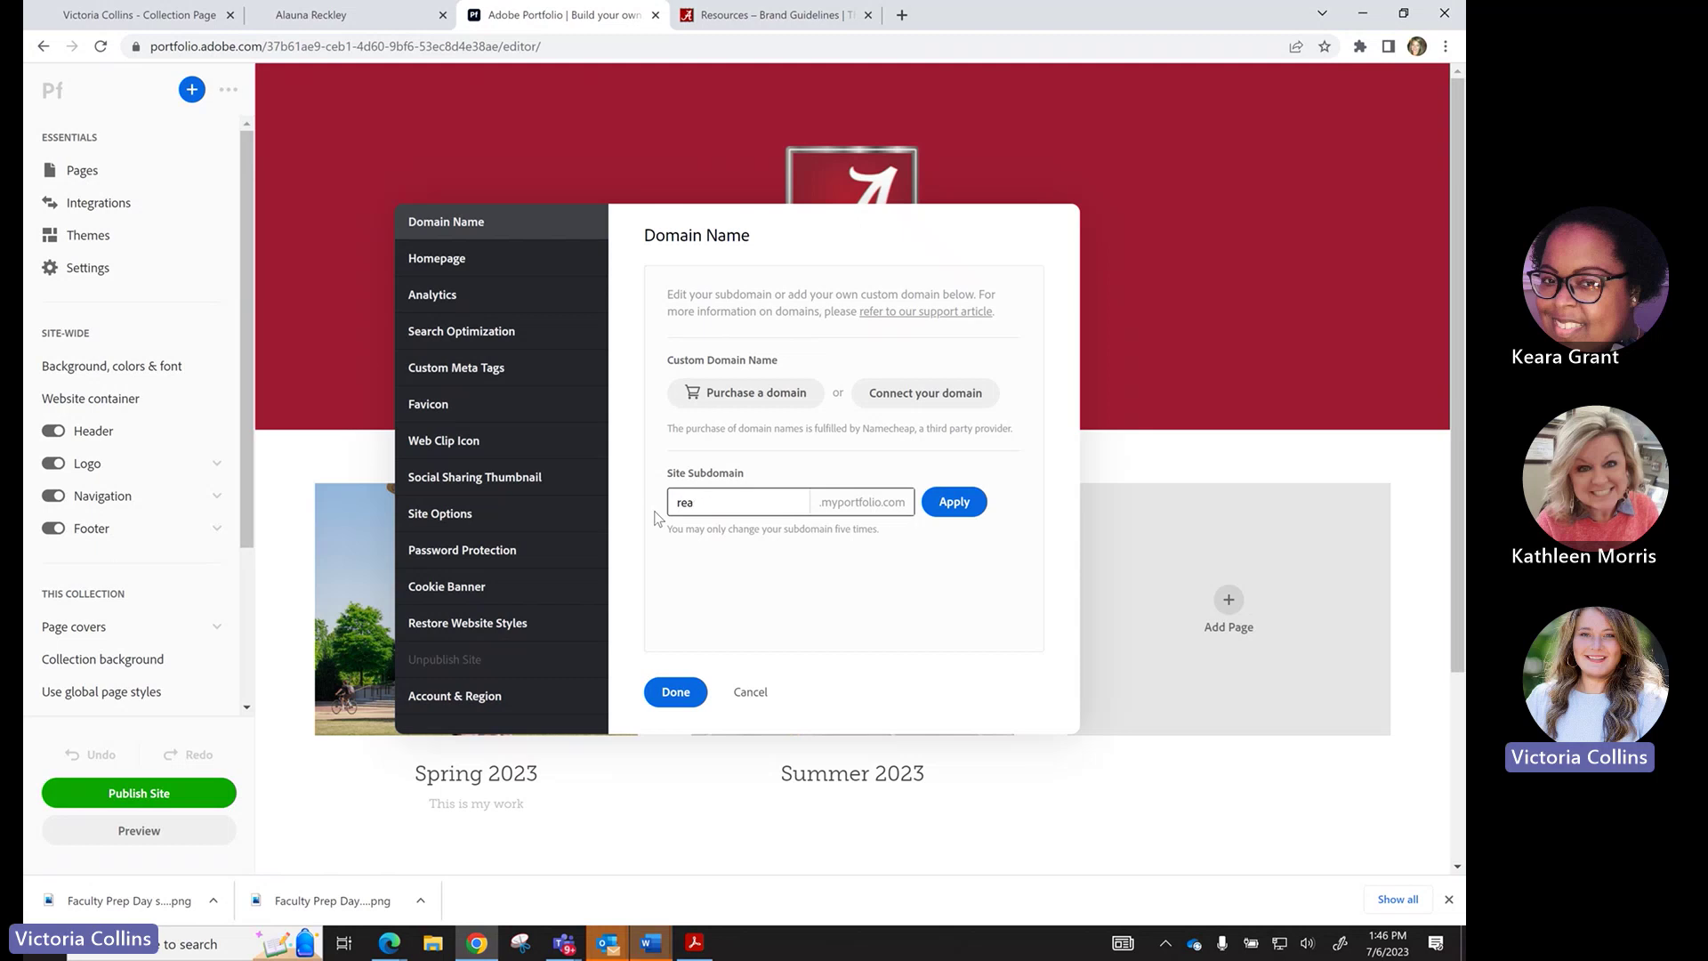
{"action": "key", "text": "BackSpace"}
{"action": "key", "text": "BackSpace"}
{"action": "key", "text": "BackSpace"}
{"action": "type", "text": "victoria"}
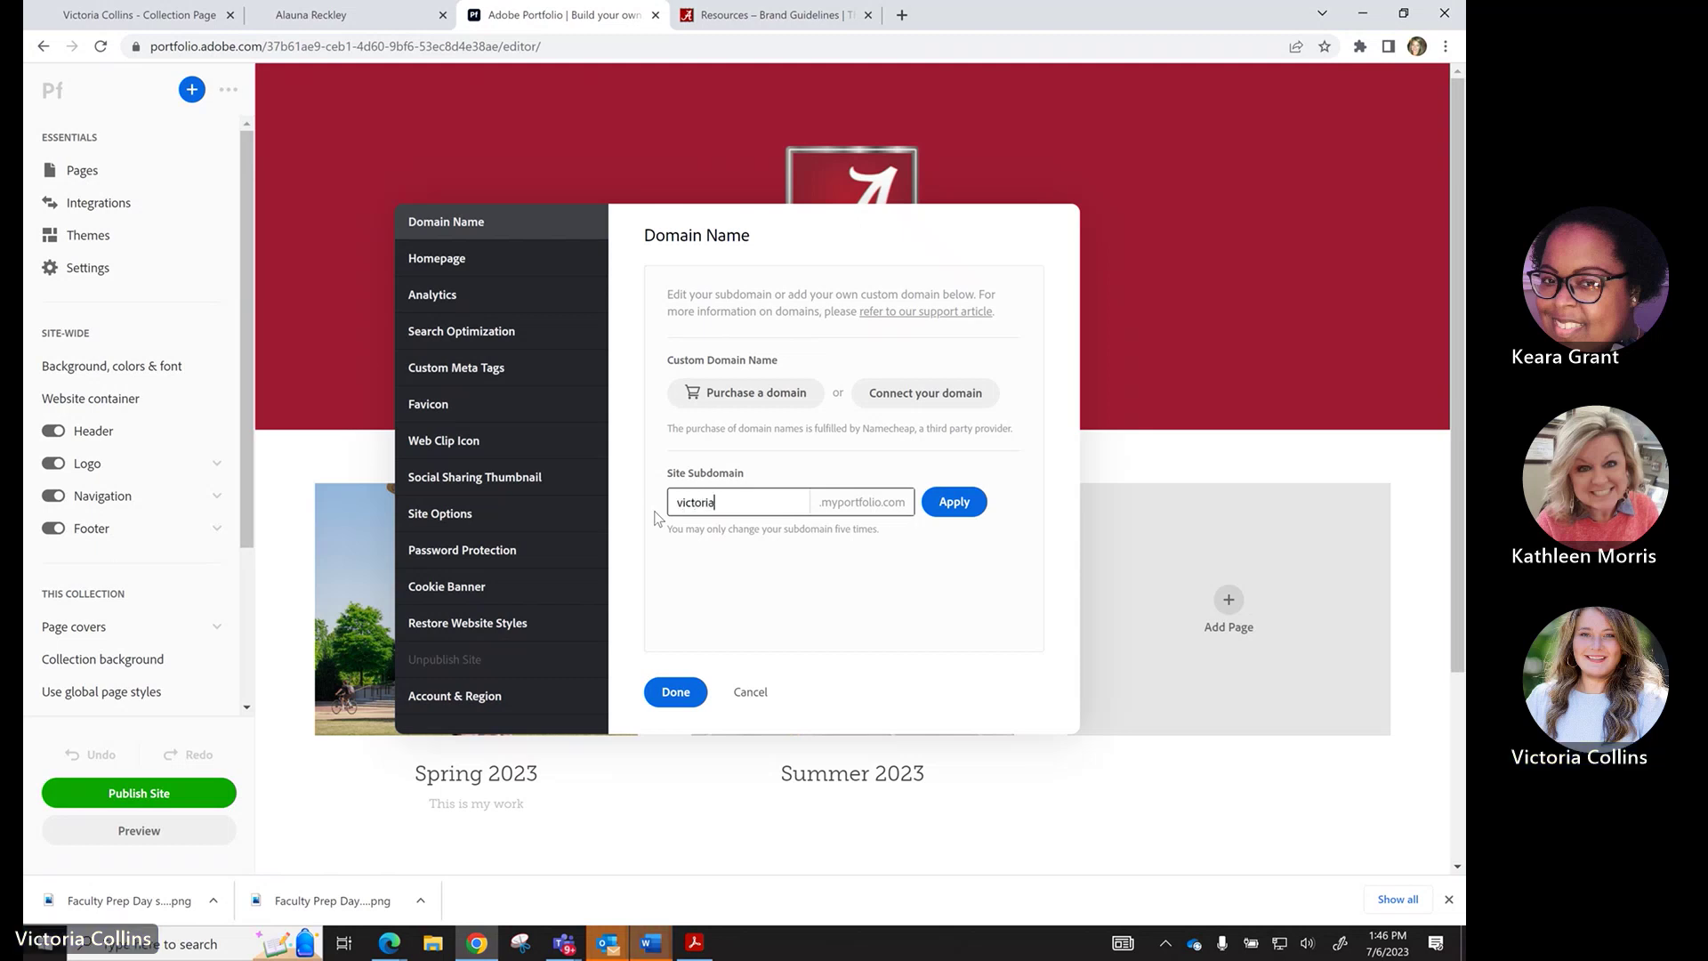
{"action": "type", "text": "co"}
{"action": "key", "text": "BackSpace"}
{"action": "key", "text": "BackSpace"}
{"action": "type", "text": "aresearch2023"}
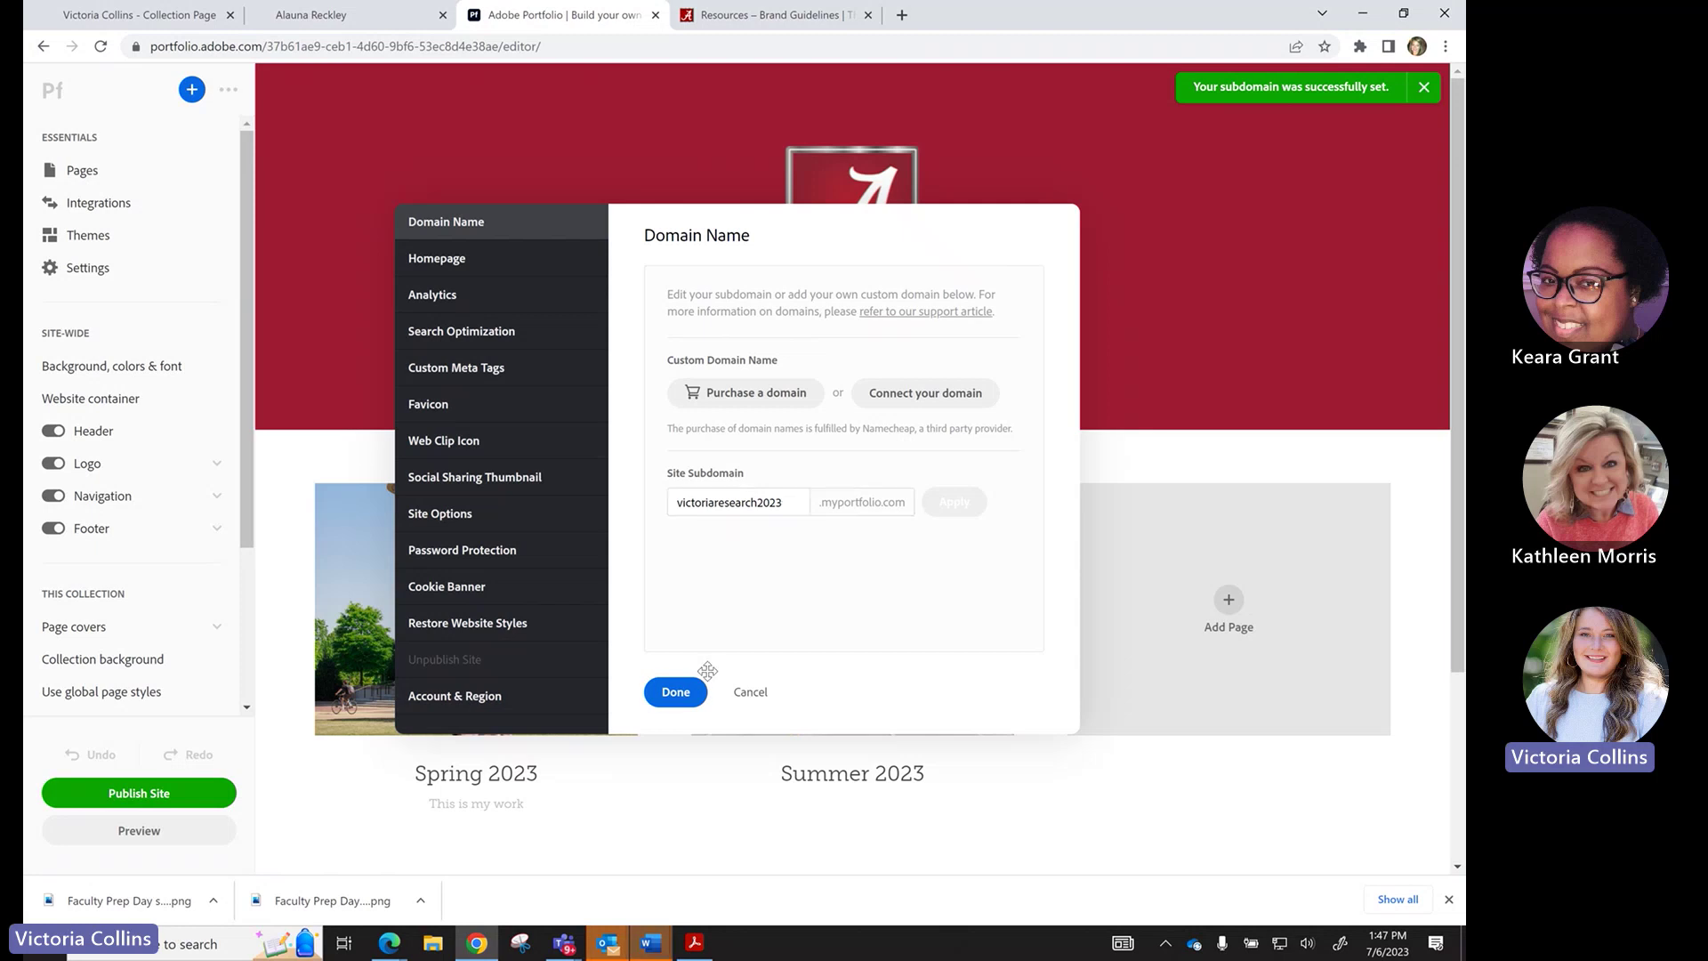
Close Settings and open the Research page in the editor.
{"action": "left_click", "coordinate": [690, 702]}
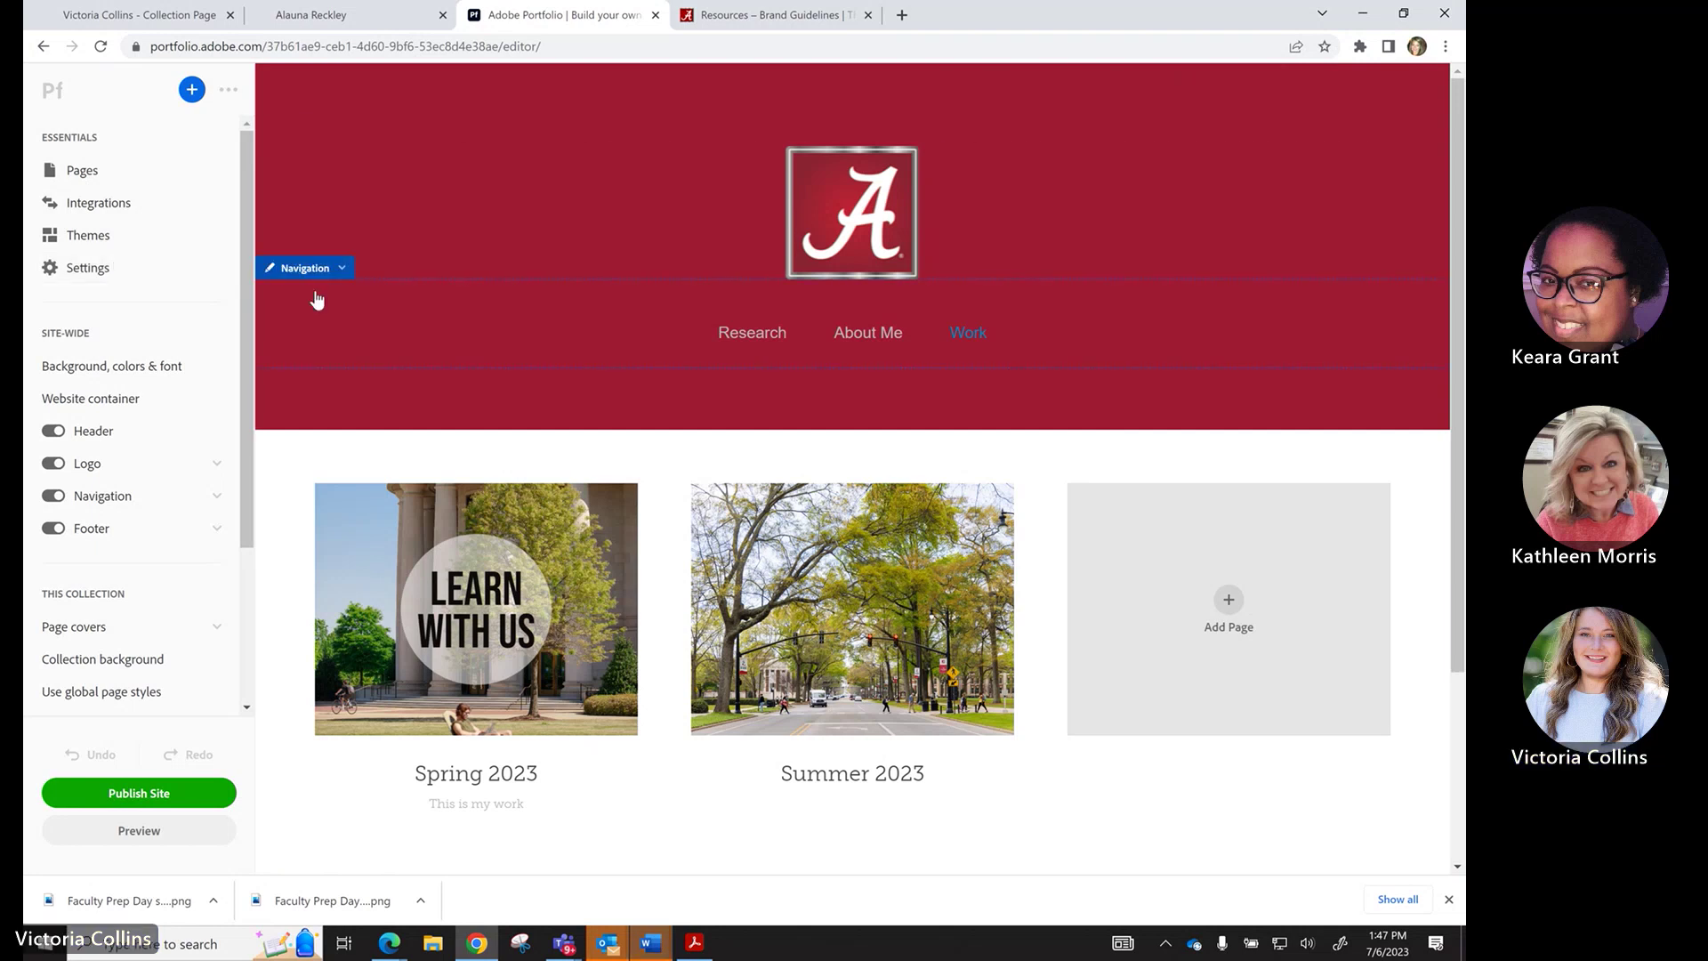
{"action": "scroll", "coordinate": [316, 297], "scroll_direction": "down", "scroll_amount": 3}
{"action": "scroll", "coordinate": [316, 300], "scroll_direction": "up", "scroll_amount": 3}
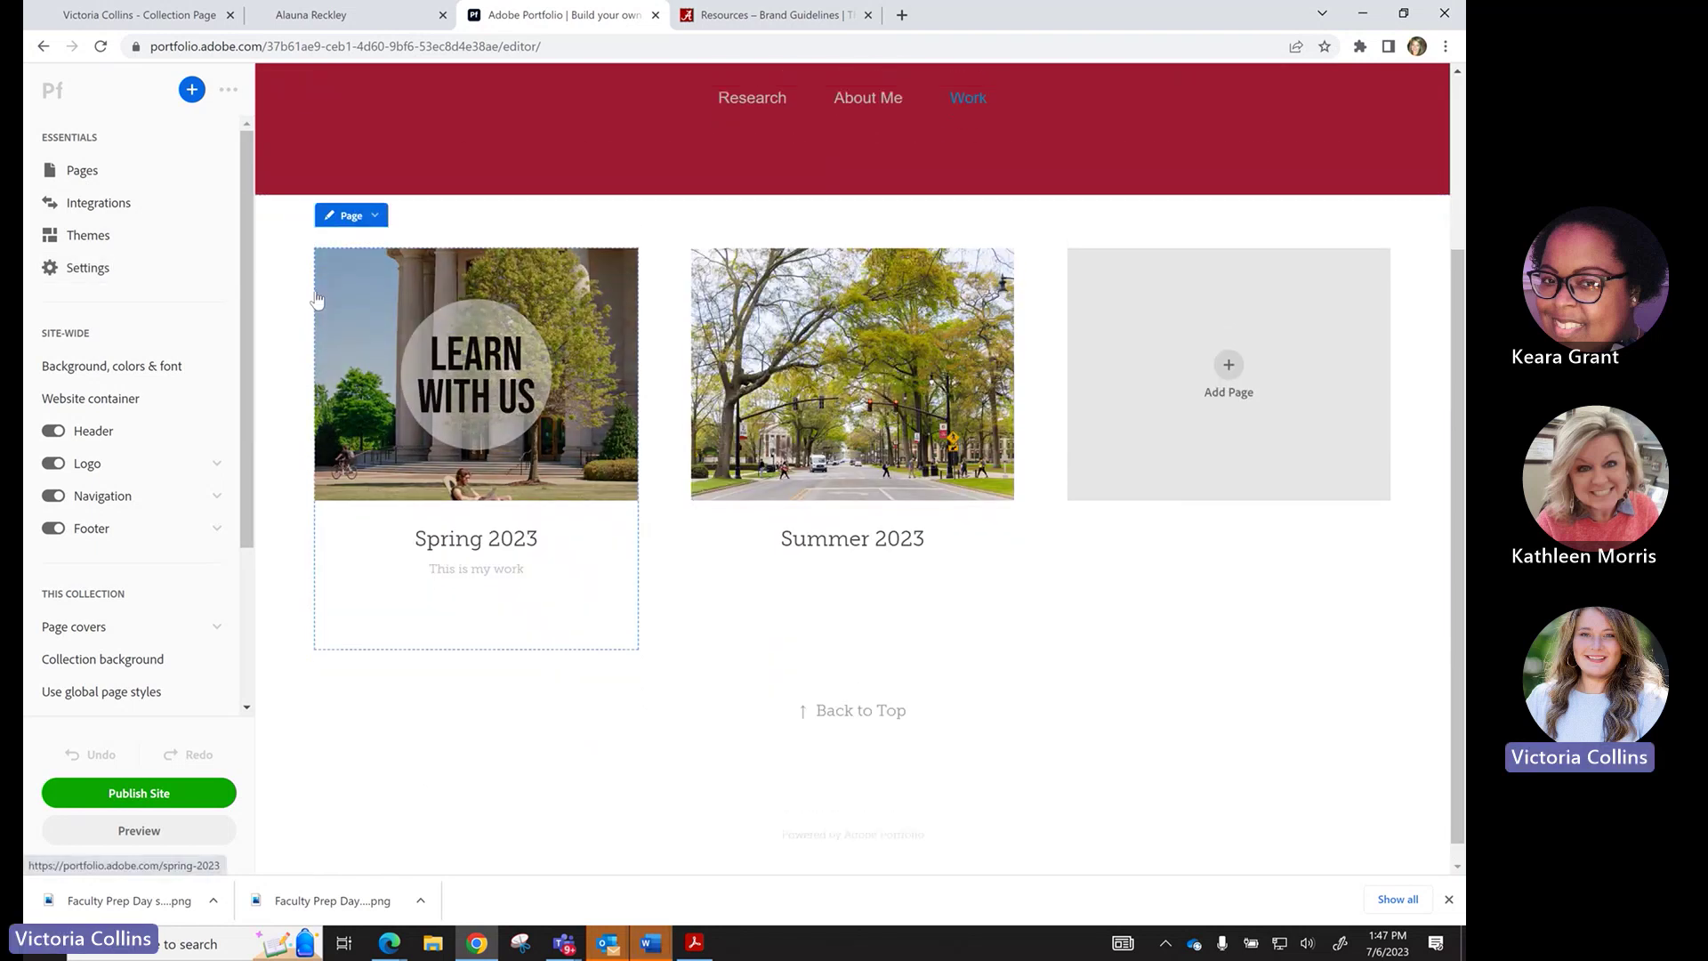
{"action": "left_click", "coordinate": [726, 334]}
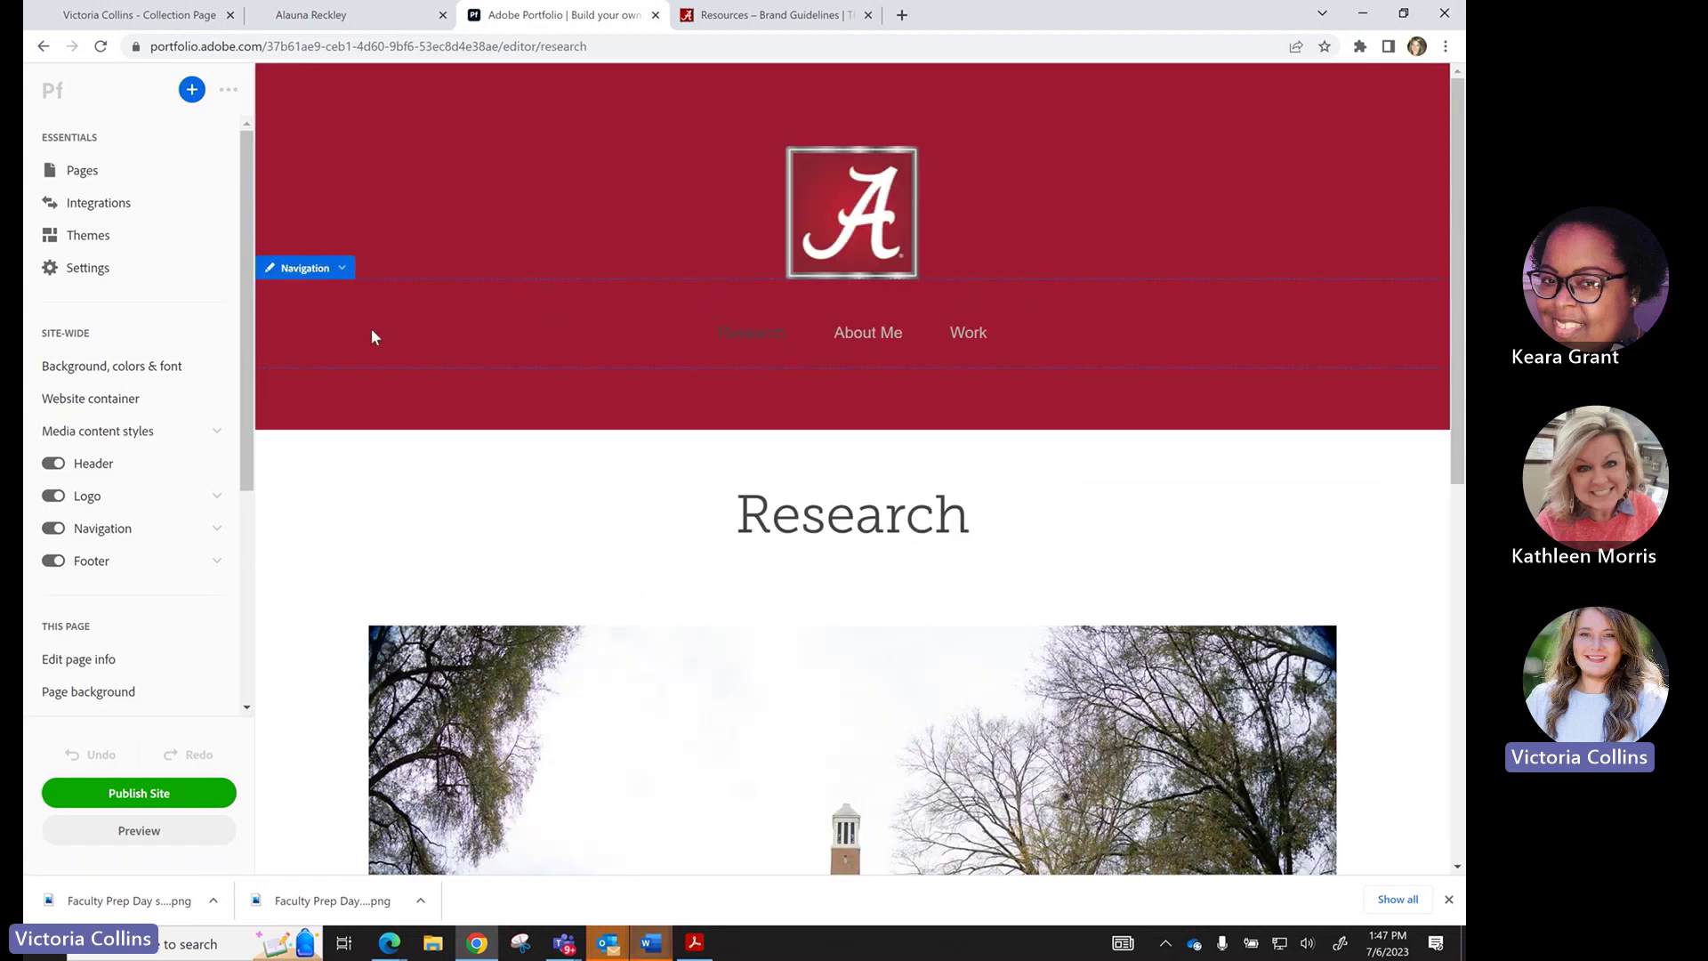
Publish the site, check its Research page on the live site, then close that tab.
{"action": "left_click", "coordinate": [152, 803]}
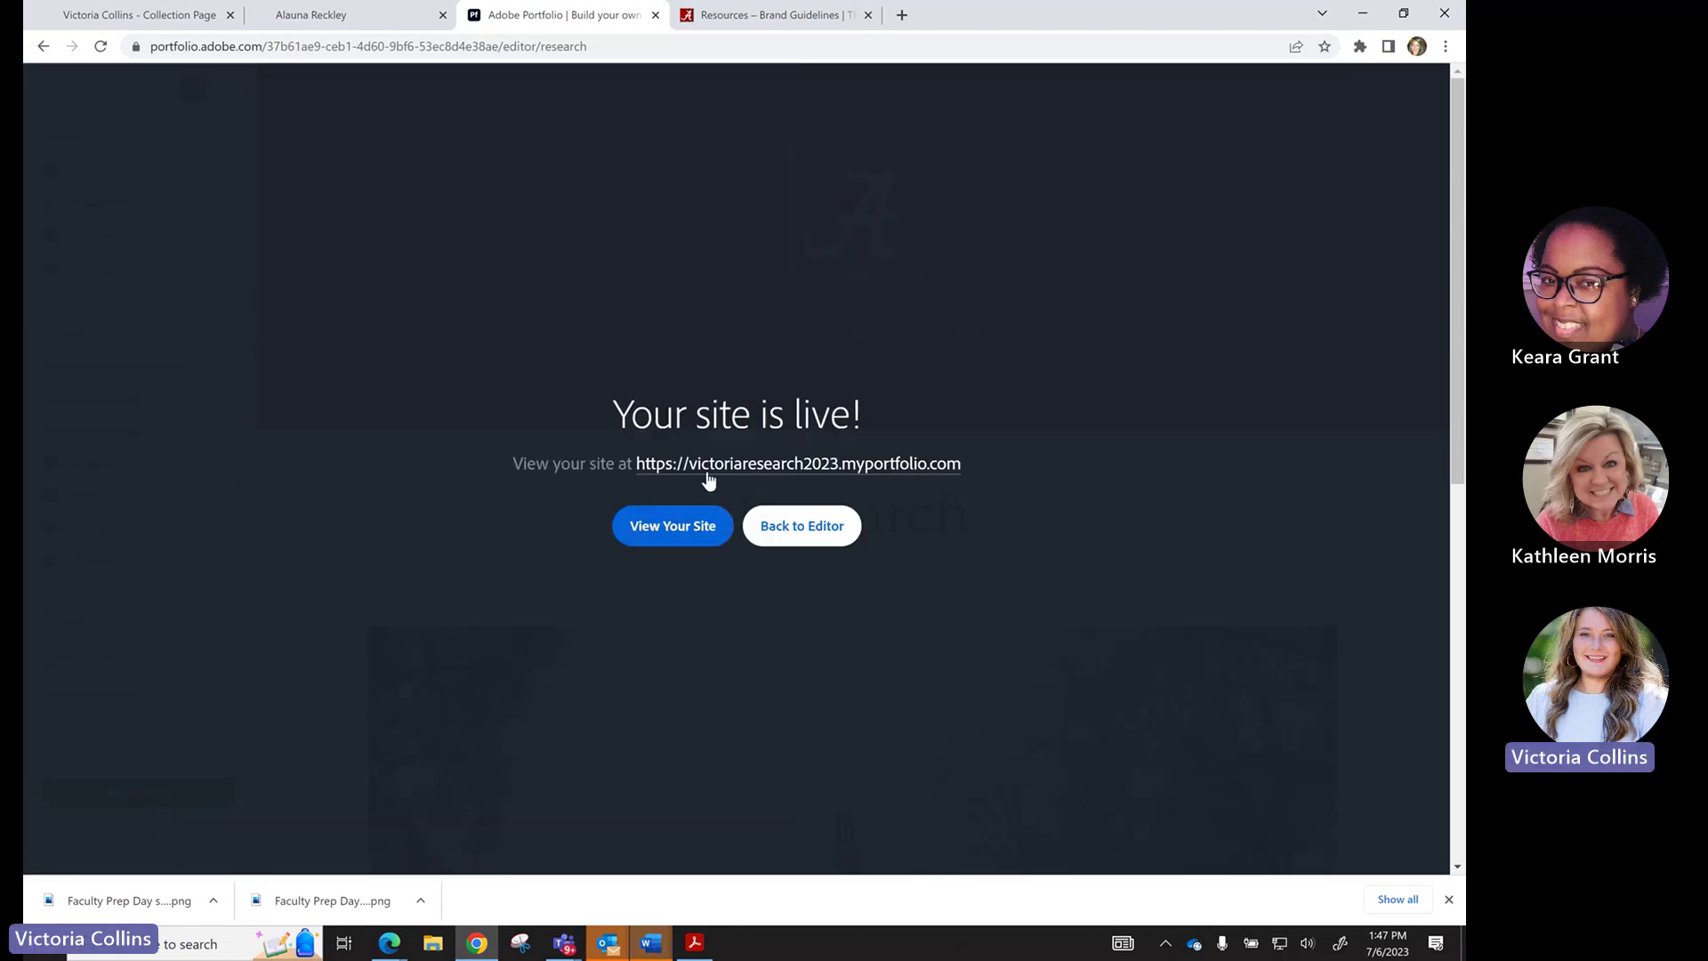
{"action": "left_click", "coordinate": [654, 537]}
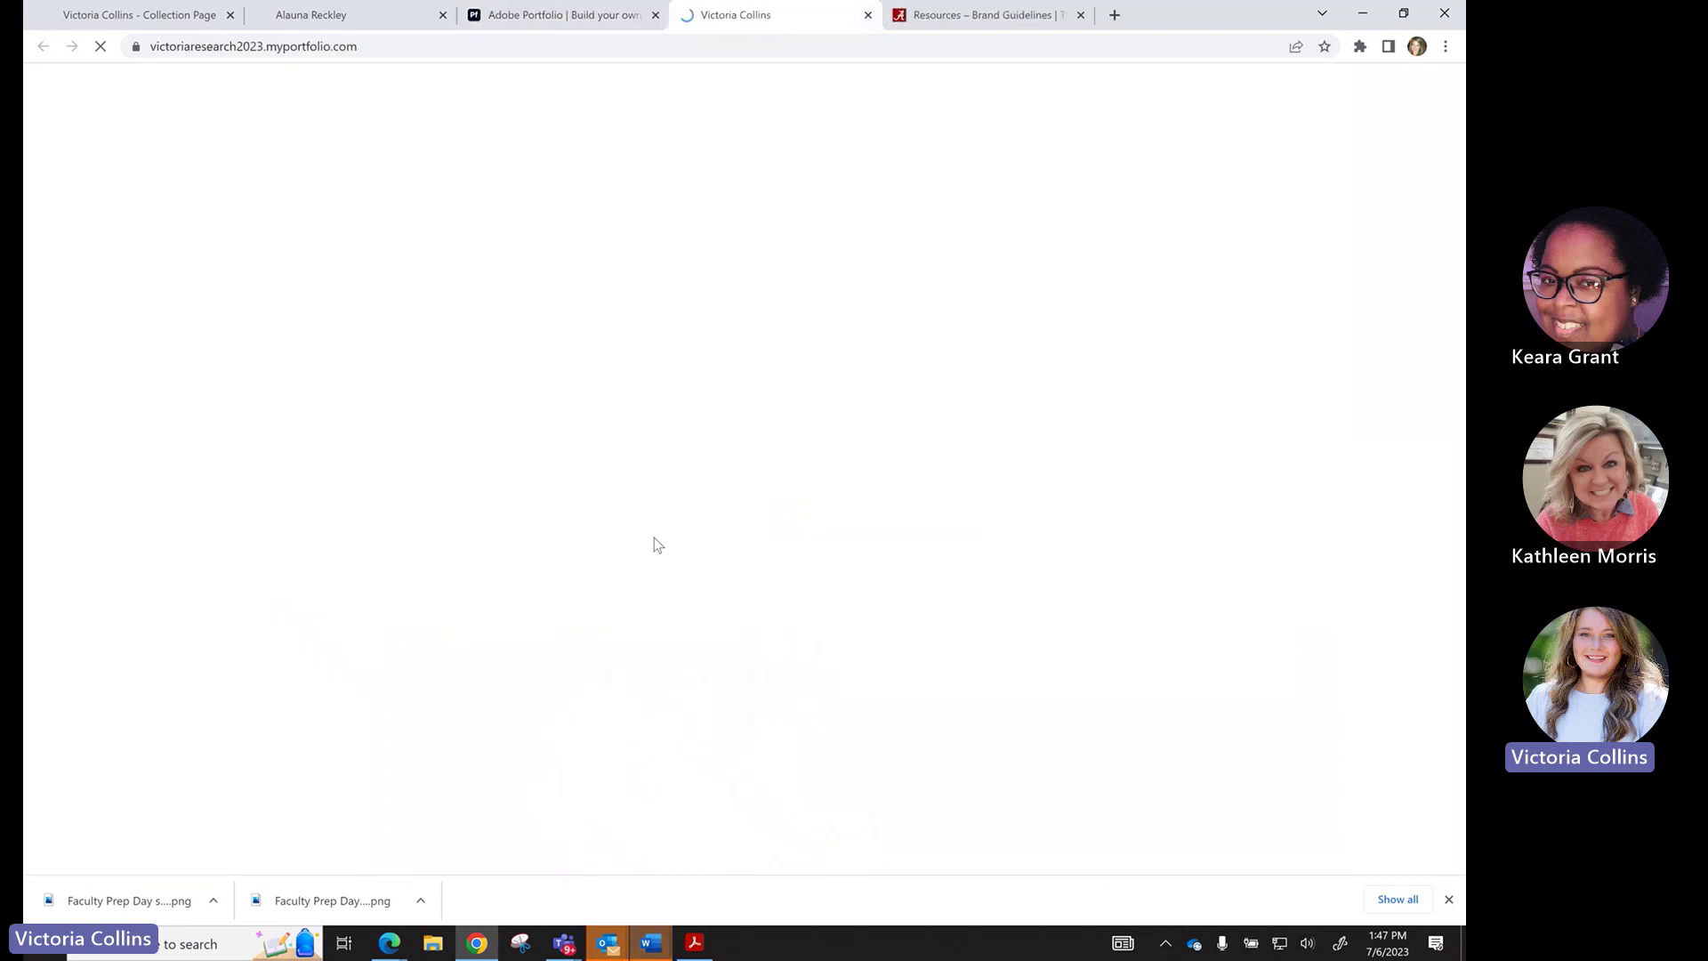
{"action": "scroll", "coordinate": [618, 427], "scroll_direction": "down", "scroll_amount": 3}
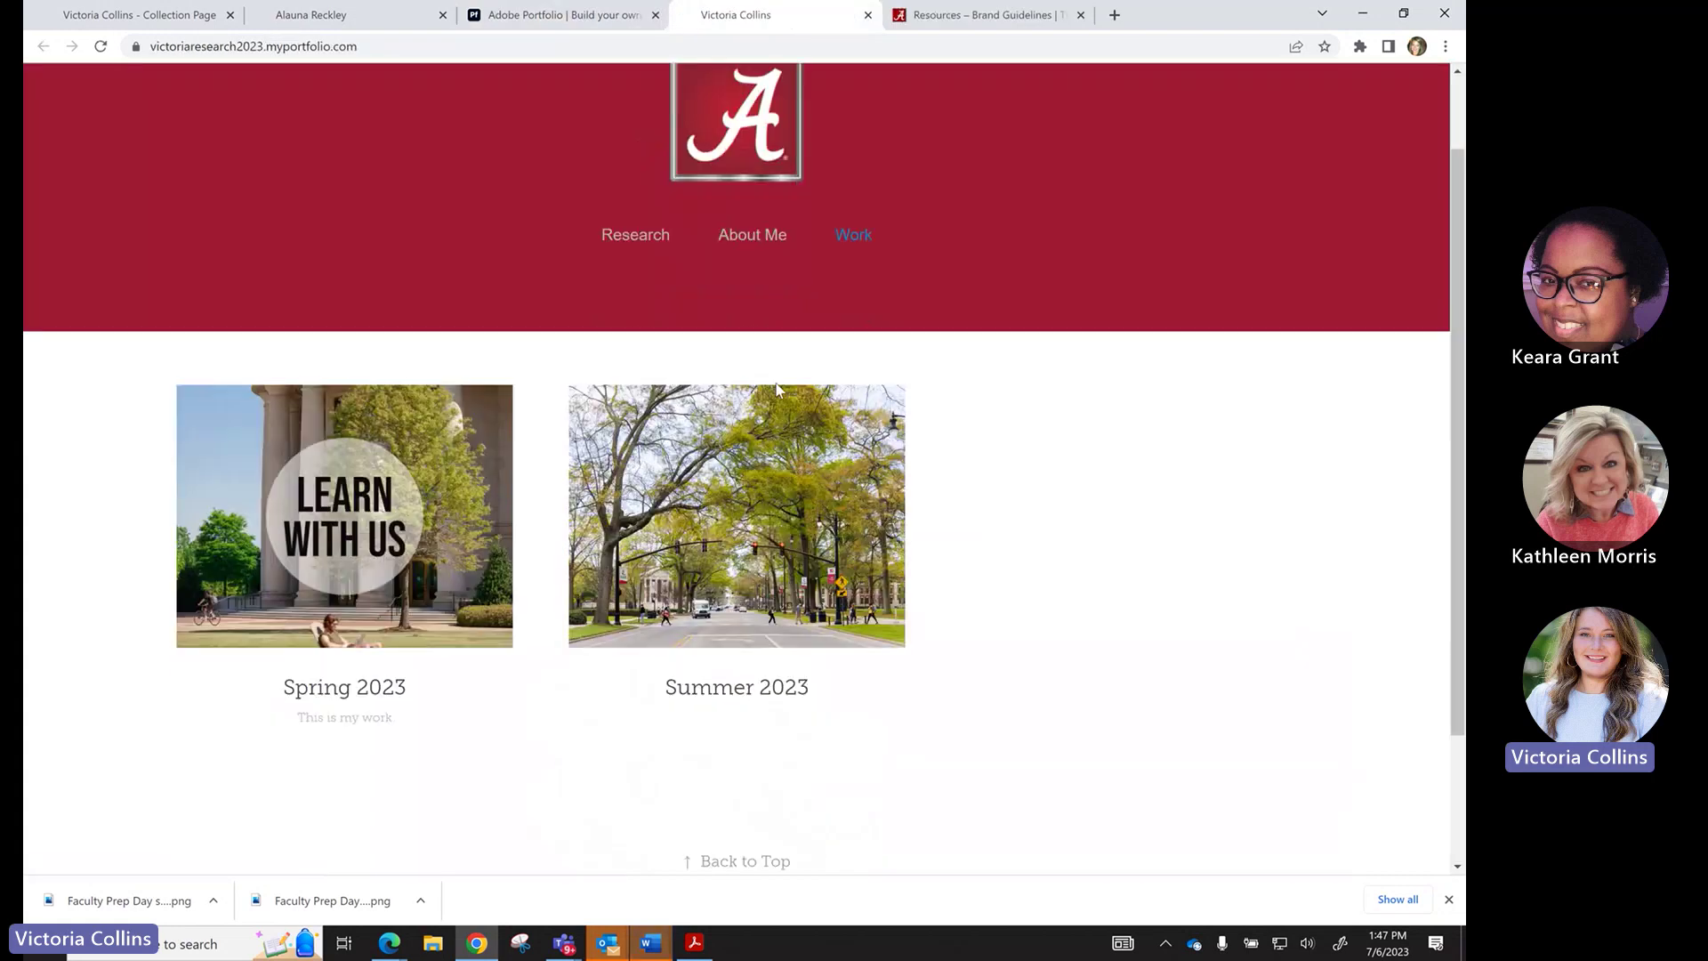
{"action": "scroll", "coordinate": [658, 231], "scroll_direction": "up", "scroll_amount": 3}
{"action": "left_click", "coordinate": [634, 297]}
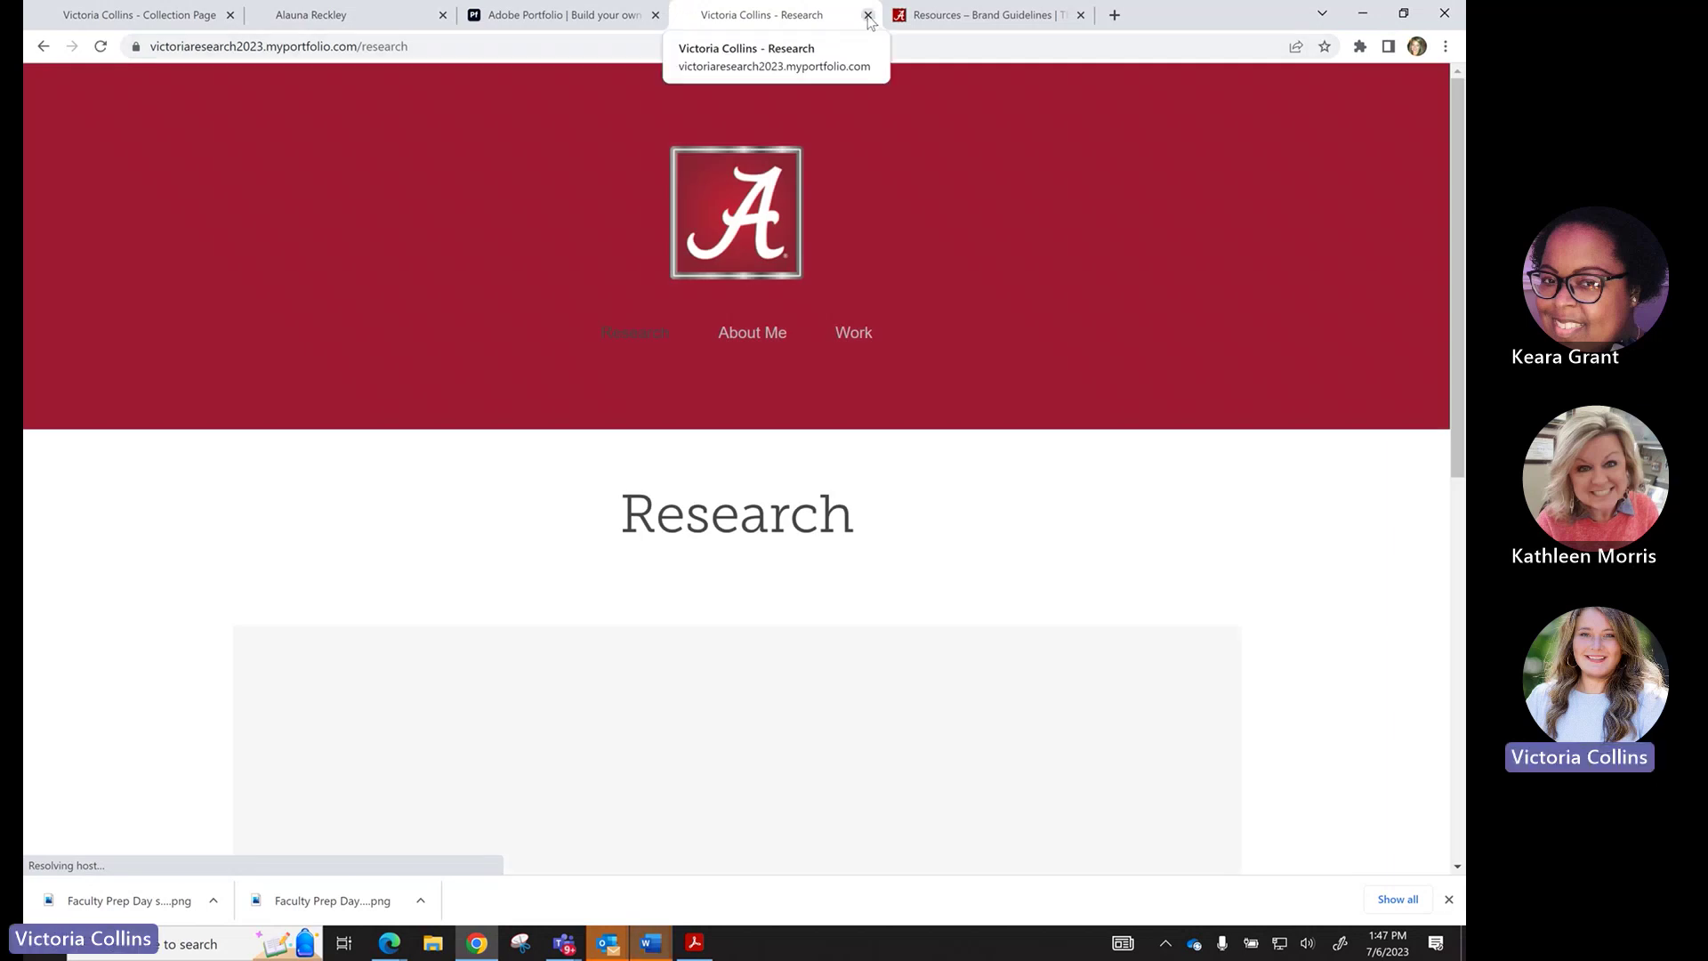
{"action": "left_click", "coordinate": [867, 15]}
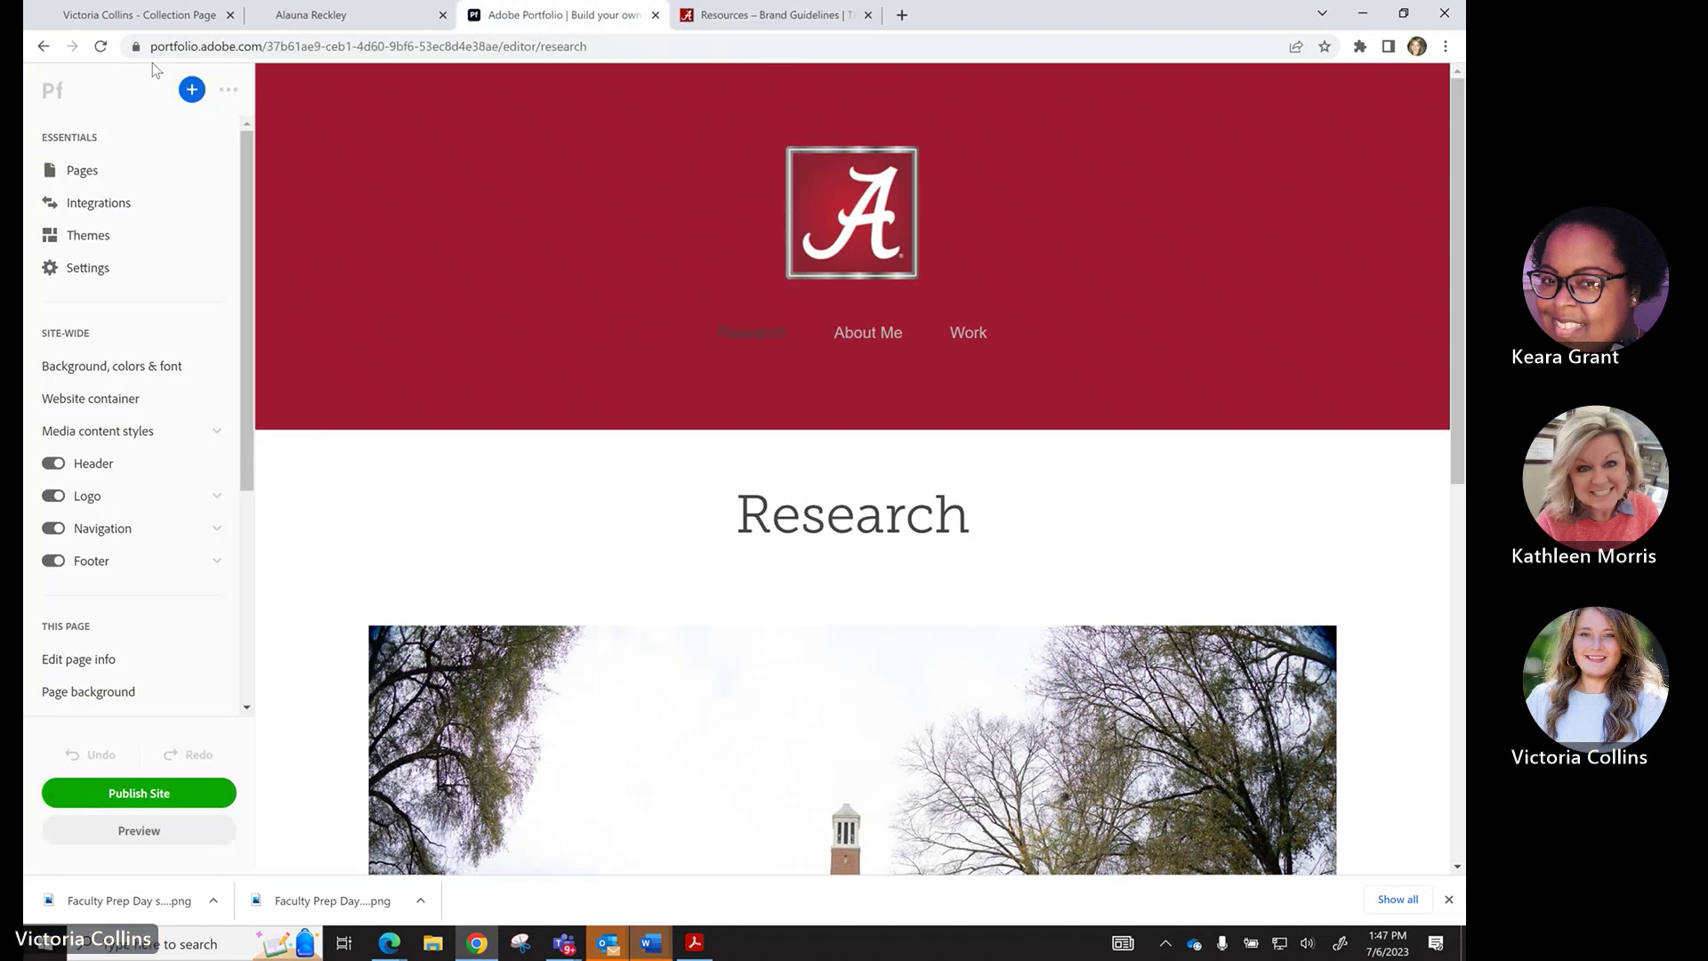
Confirm the fourth site card on the sites list shows Published, then reopen it via Edit site.
{"action": "left_click", "coordinate": [52, 91]}
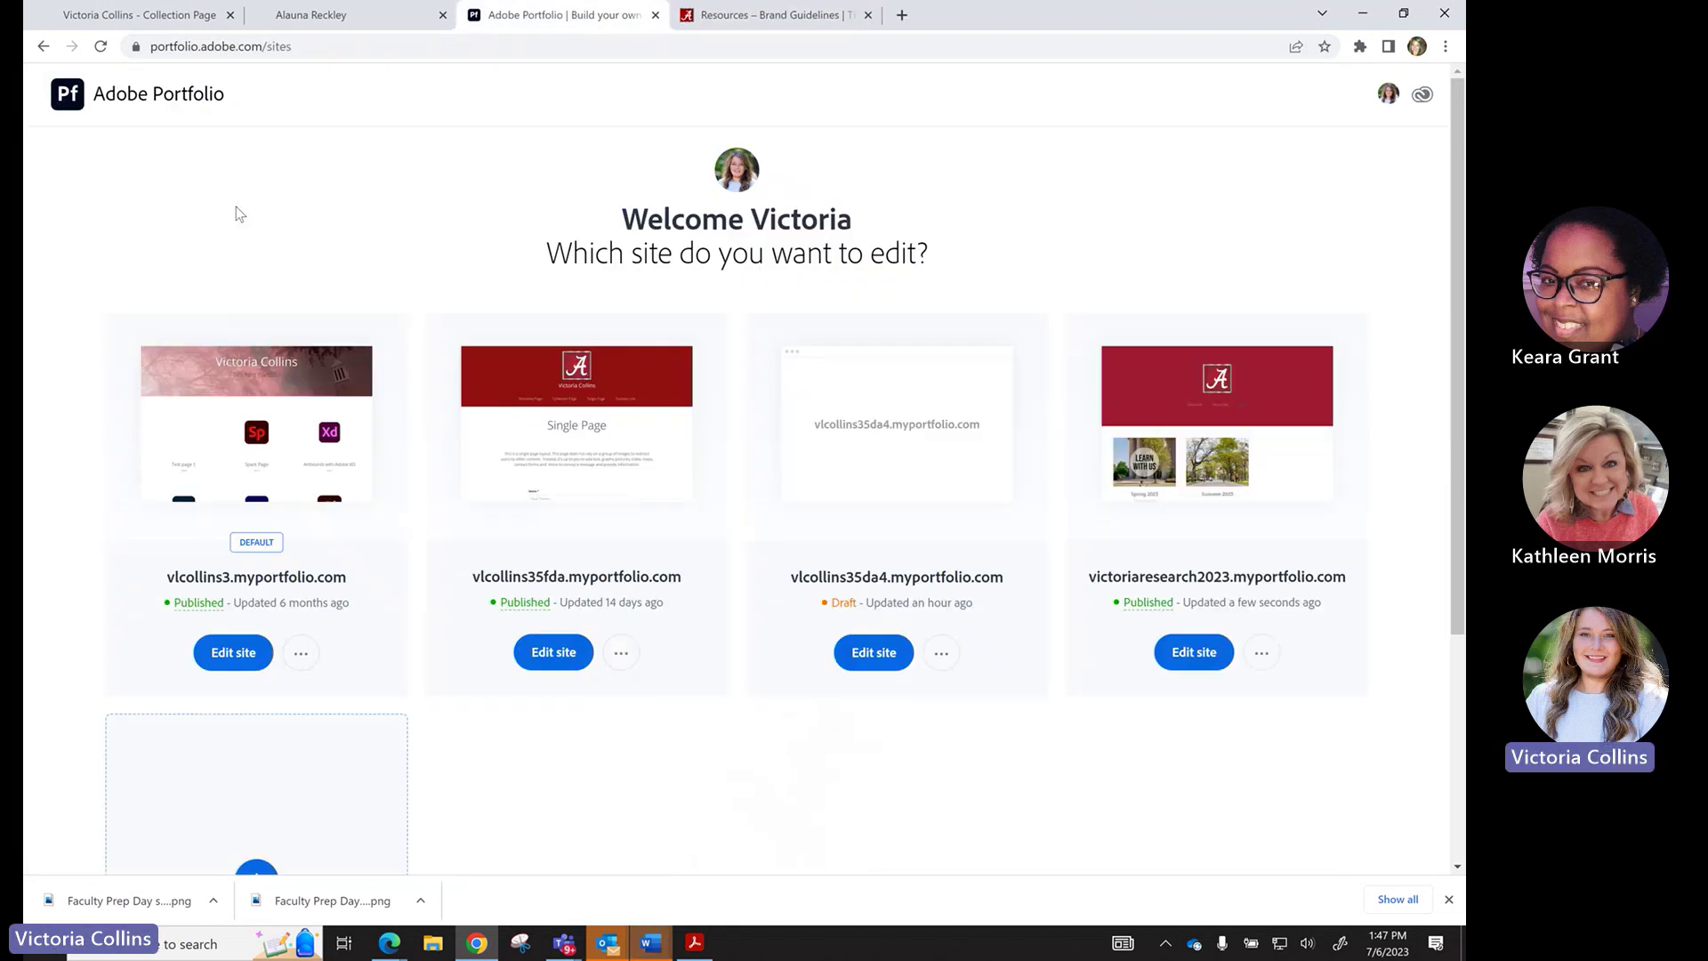
{"action": "scroll", "coordinate": [751, 477], "scroll_direction": "down", "scroll_amount": 2}
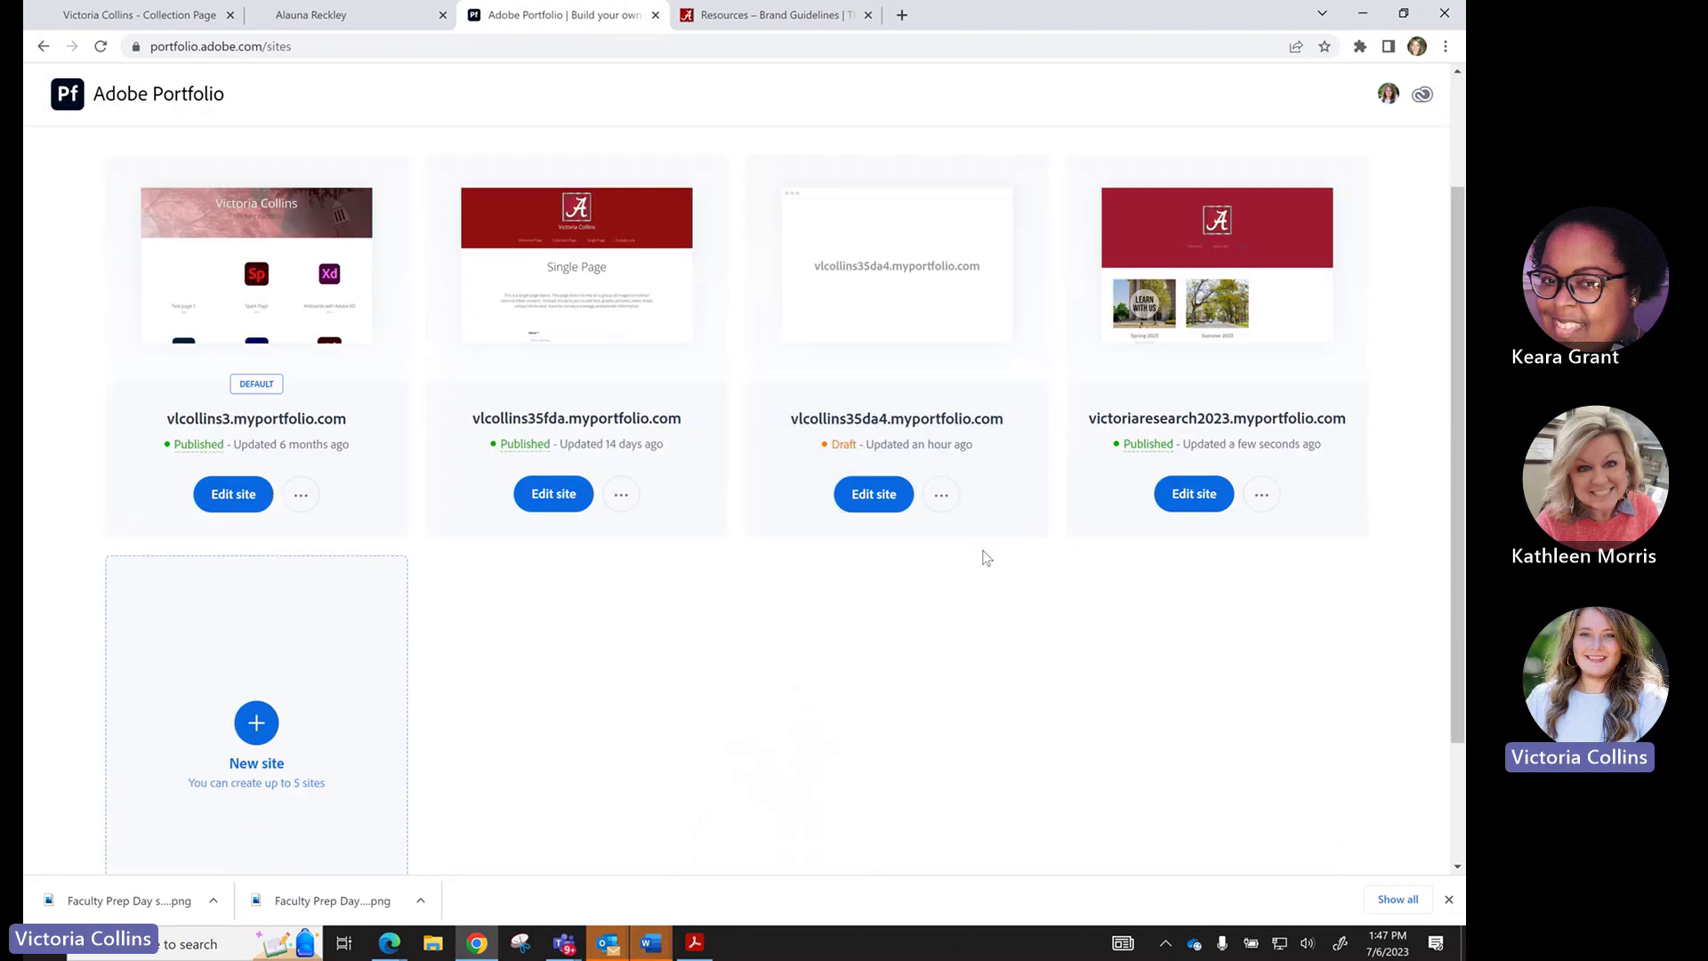
{"action": "mouse_move", "coordinate": [1139, 452]}
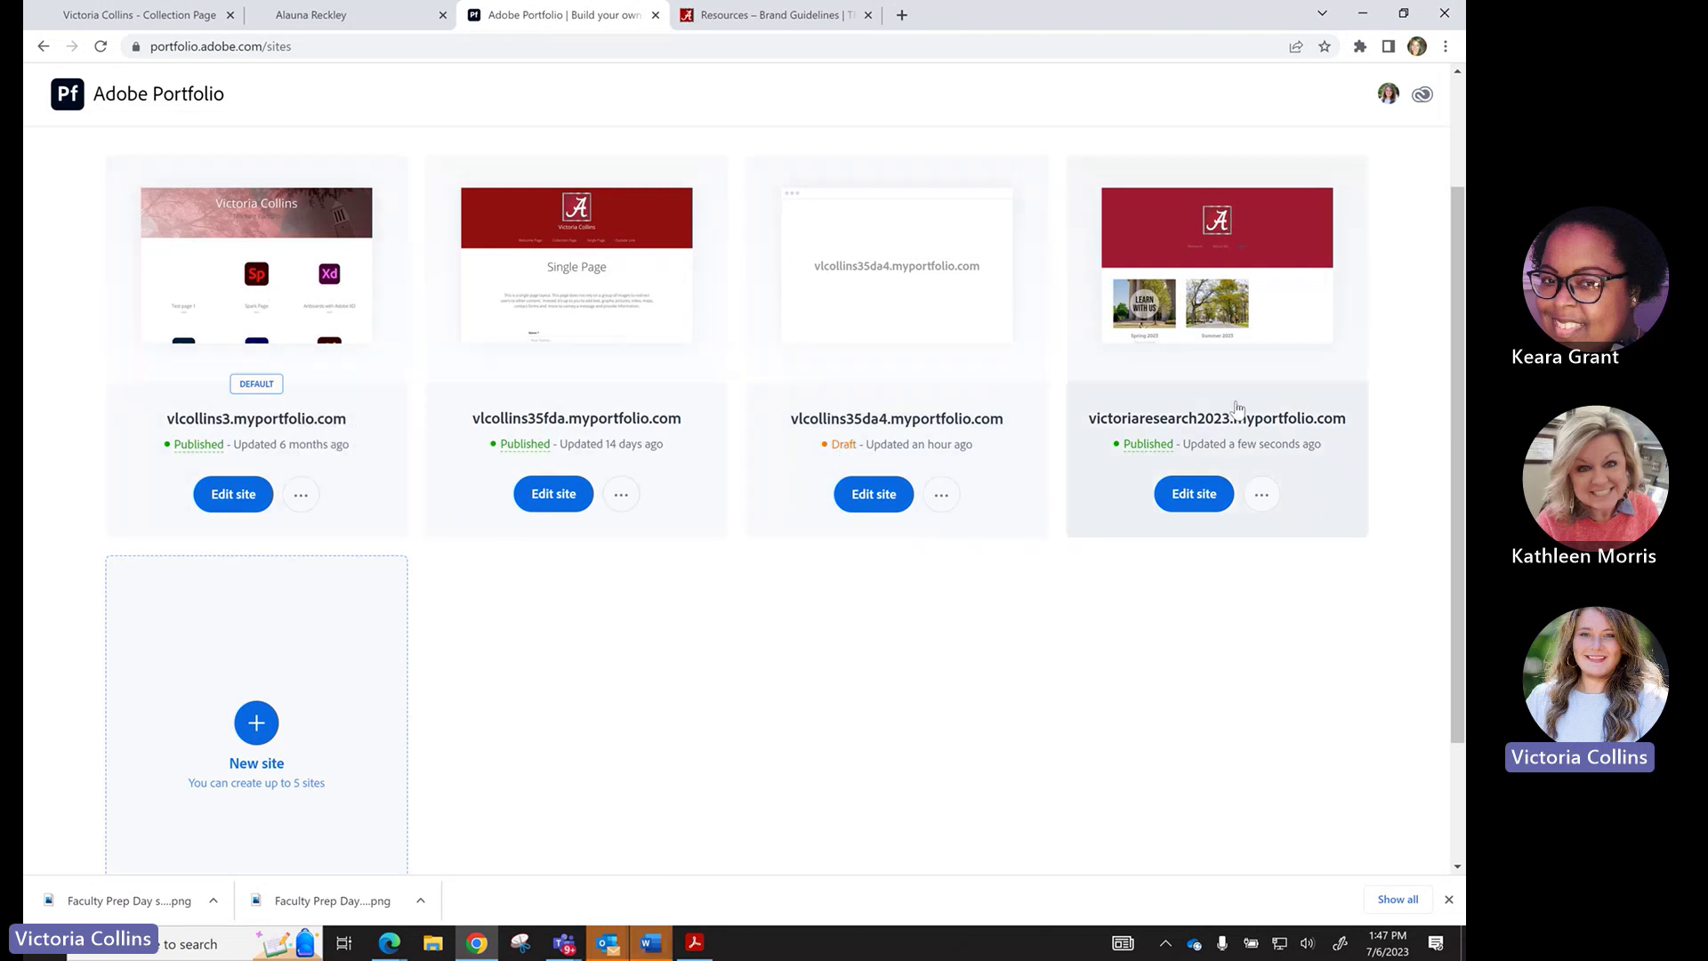
{"action": "scroll", "coordinate": [1241, 277], "scroll_direction": "up", "scroll_amount": 2}
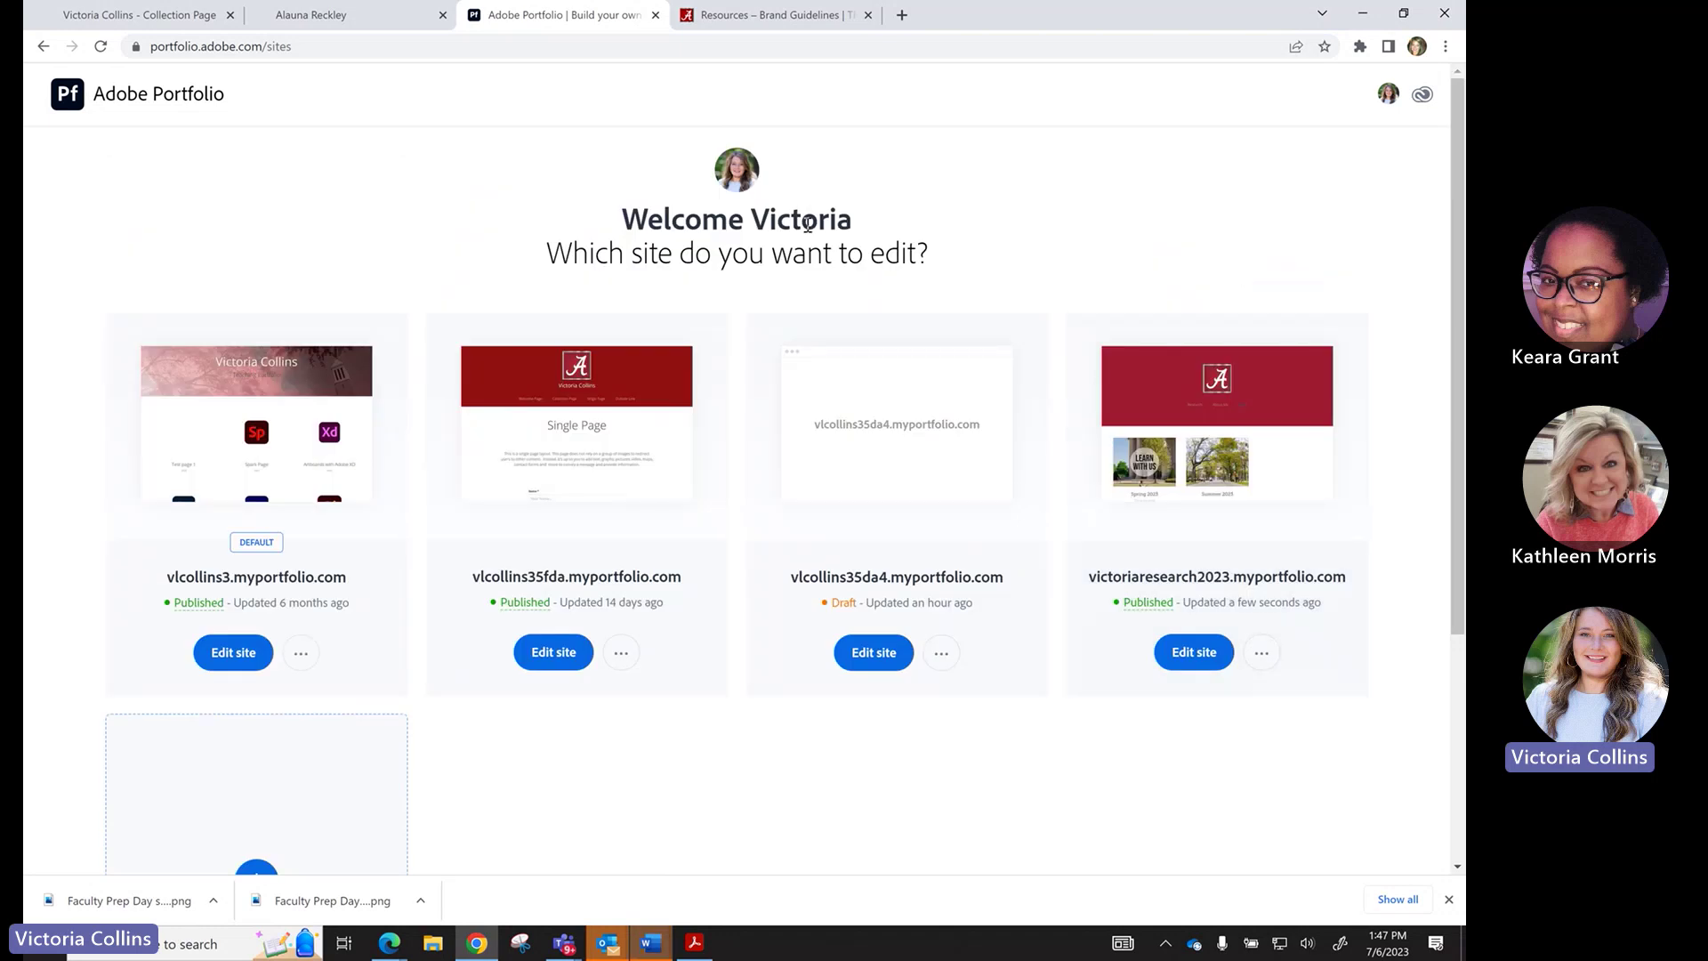
{"action": "scroll", "coordinate": [1220, 480], "scroll_direction": "down", "scroll_amount": 2}
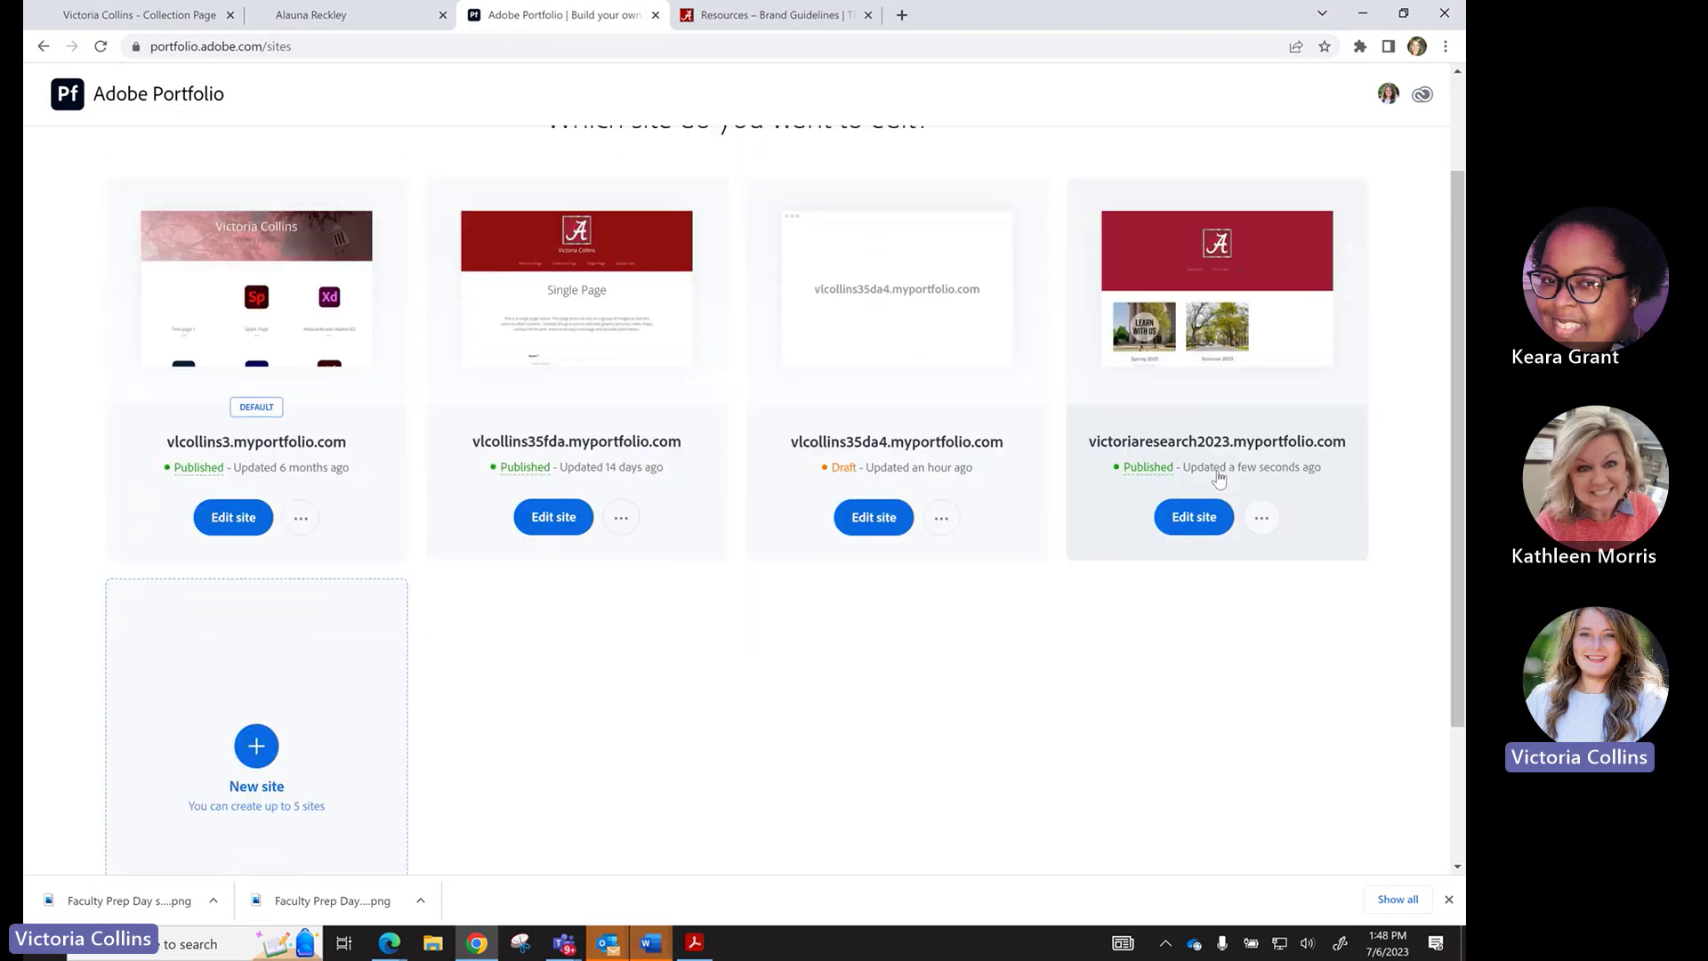
{"action": "left_click", "coordinate": [1203, 529]}
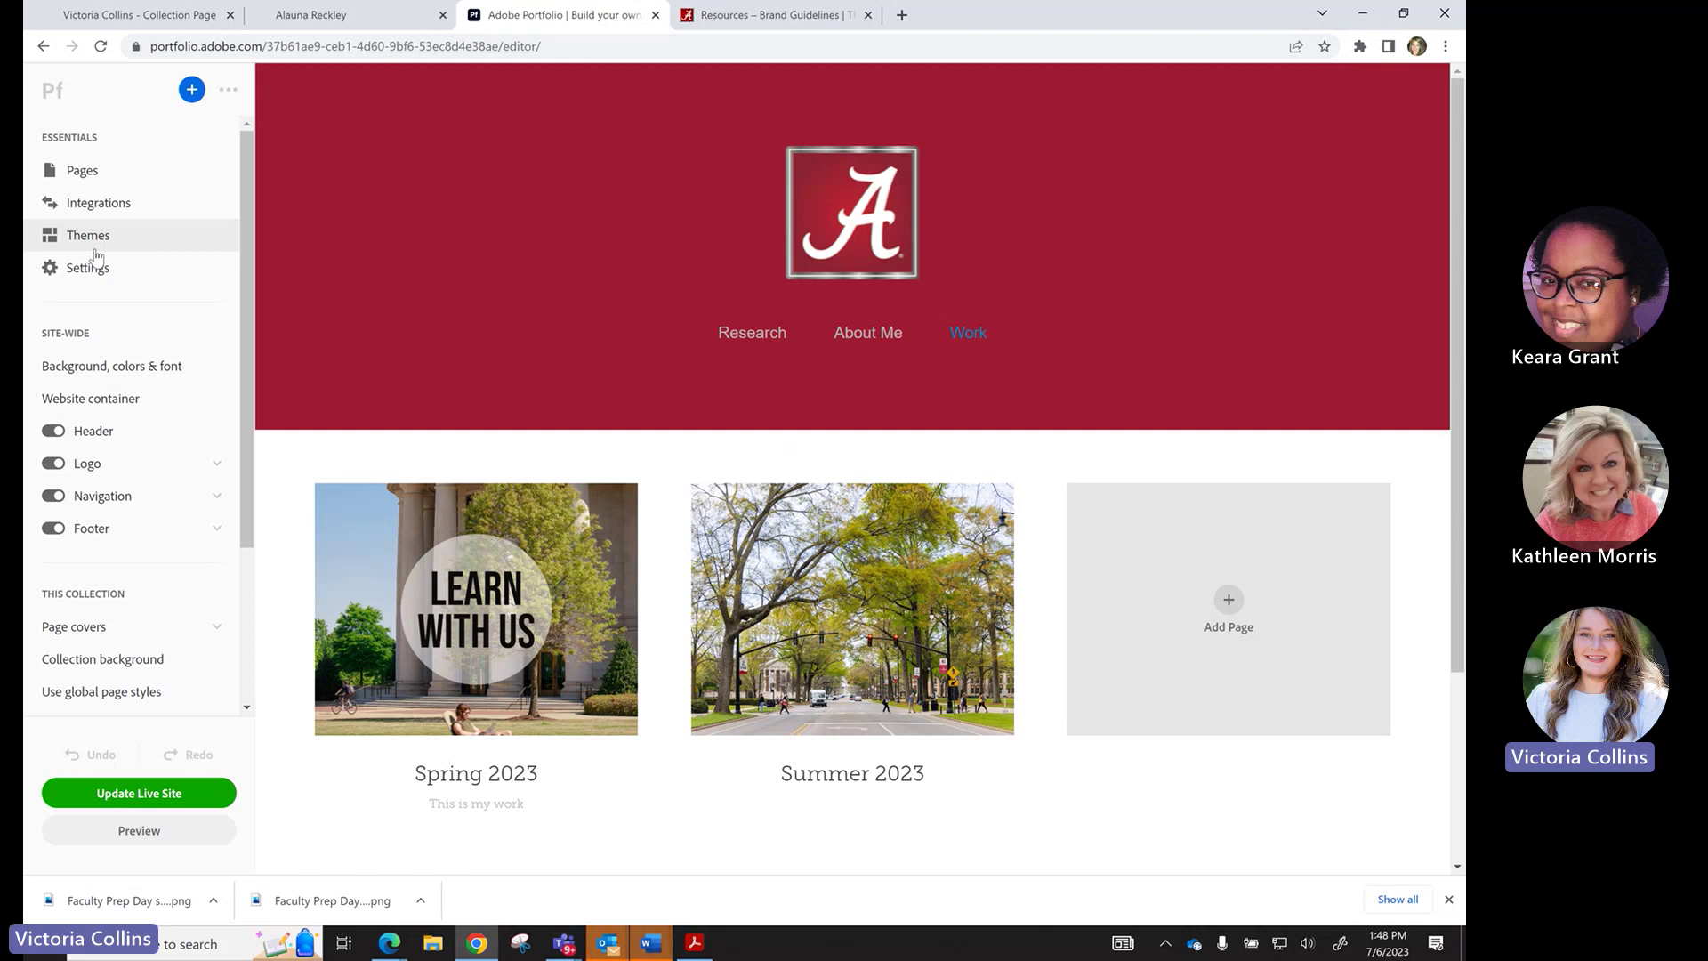
{"action": "left_click", "coordinate": [43, 45]}
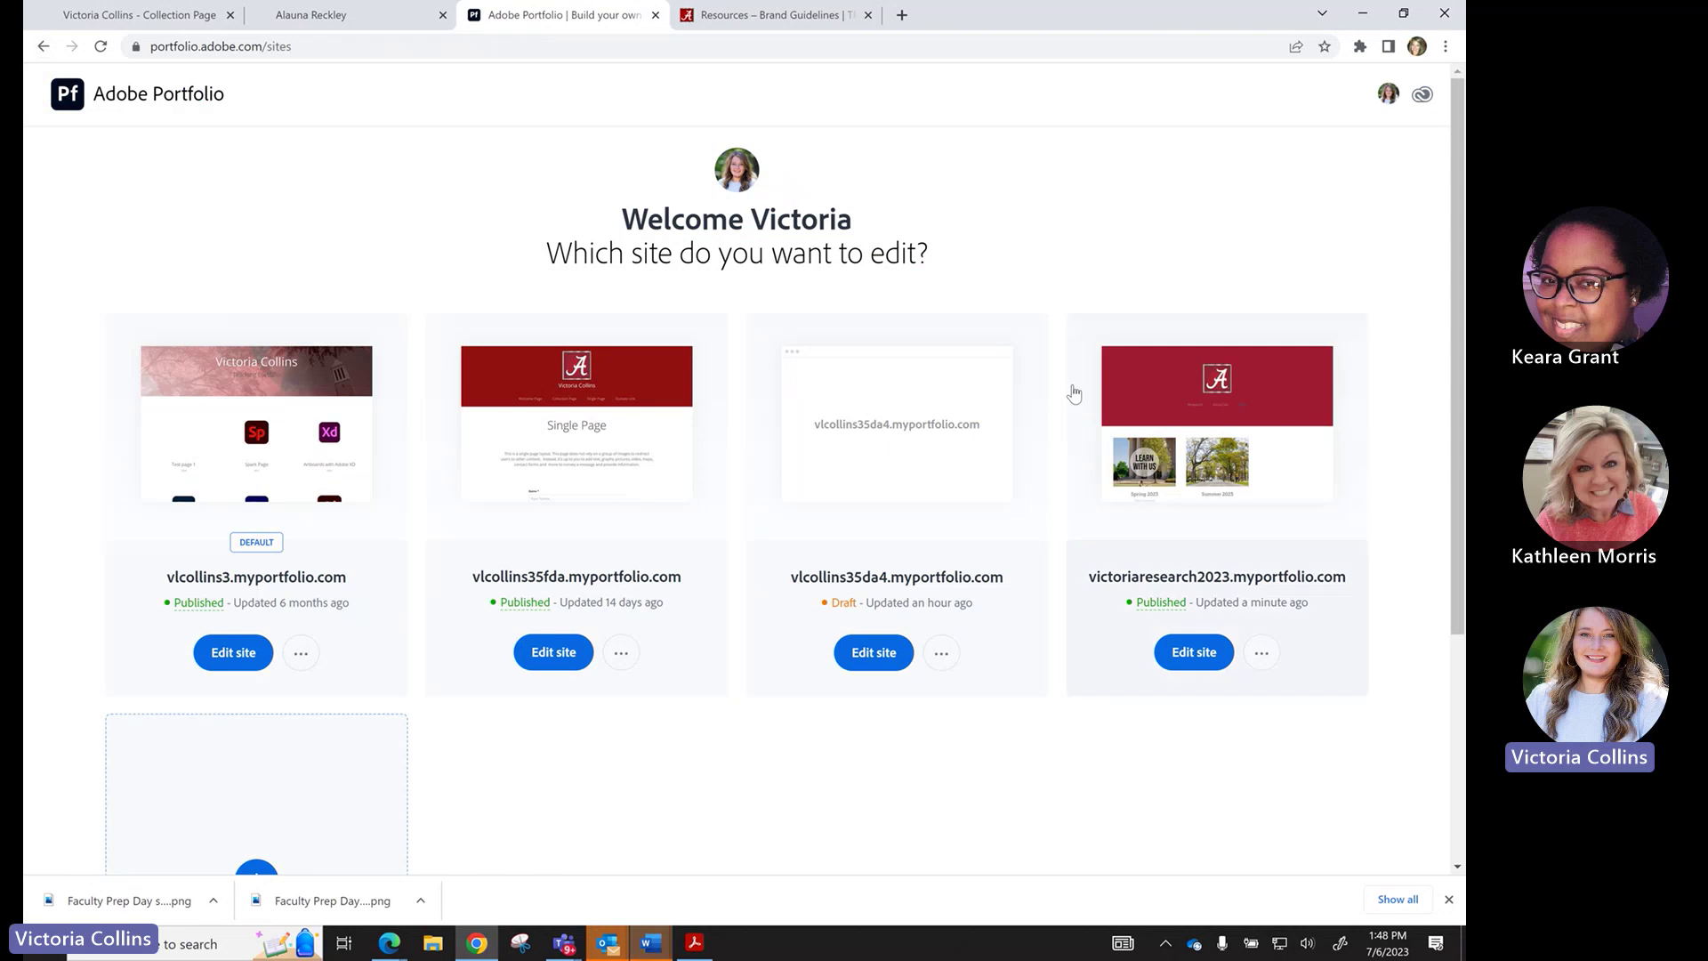
{"action": "left_click", "coordinate": [1194, 652]}
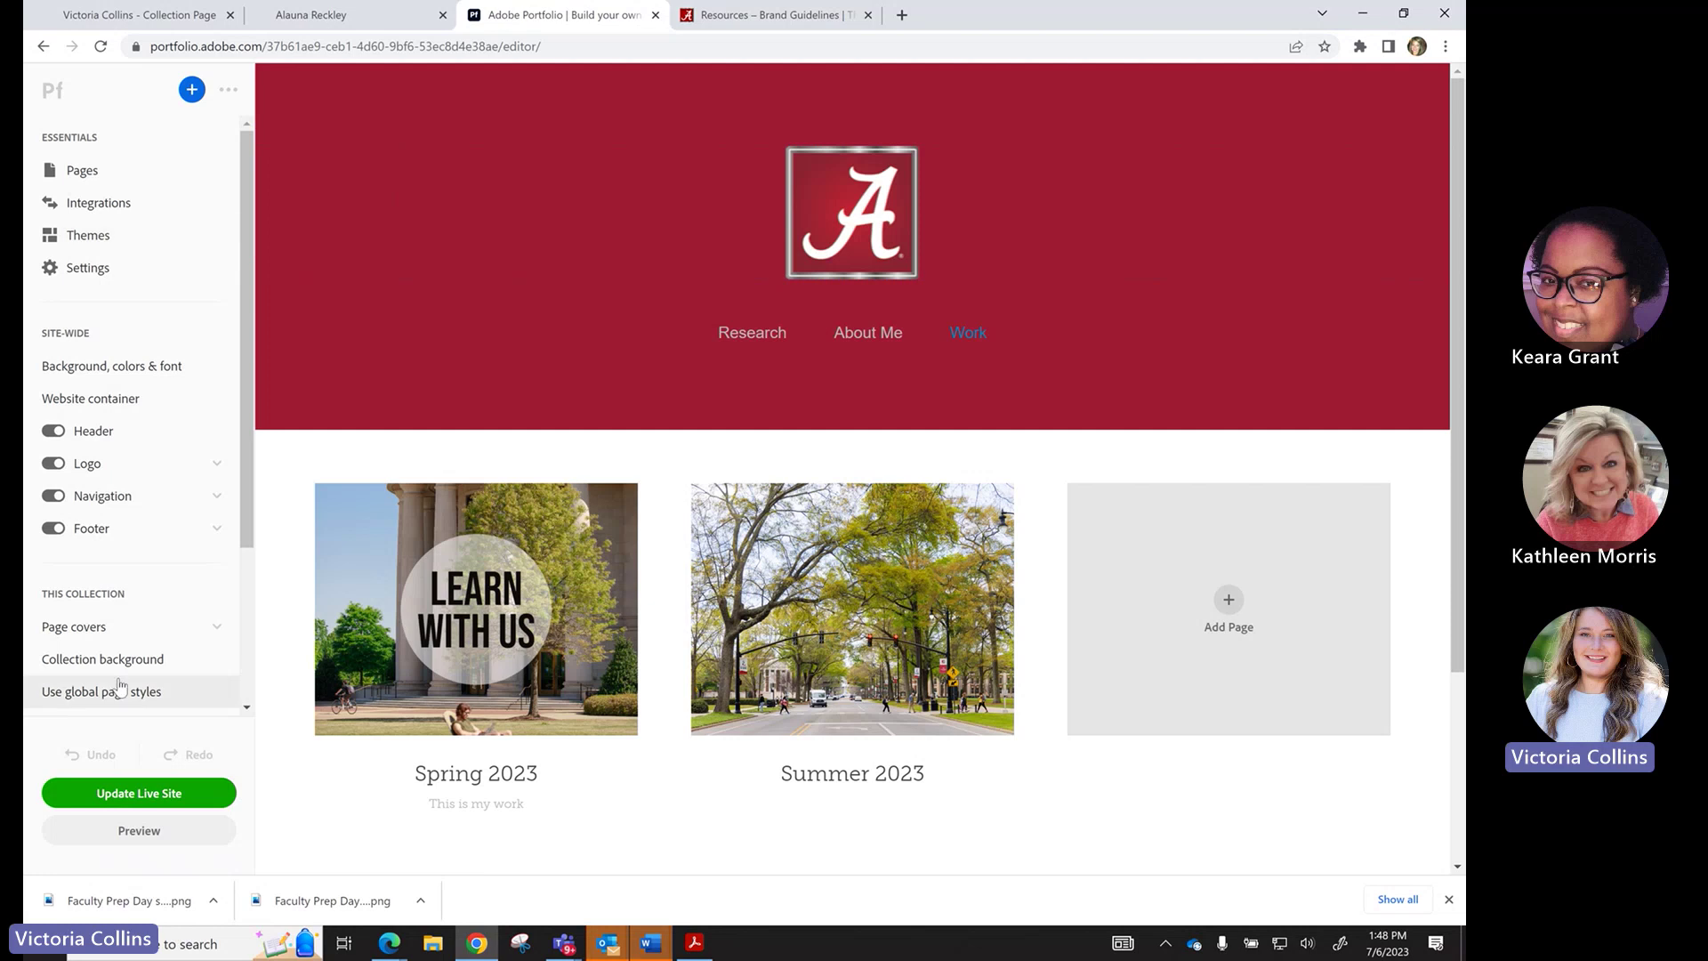
Update the live site, view it in a new tab, and close the Brand Guidelines tab.
{"action": "left_click", "coordinate": [115, 794]}
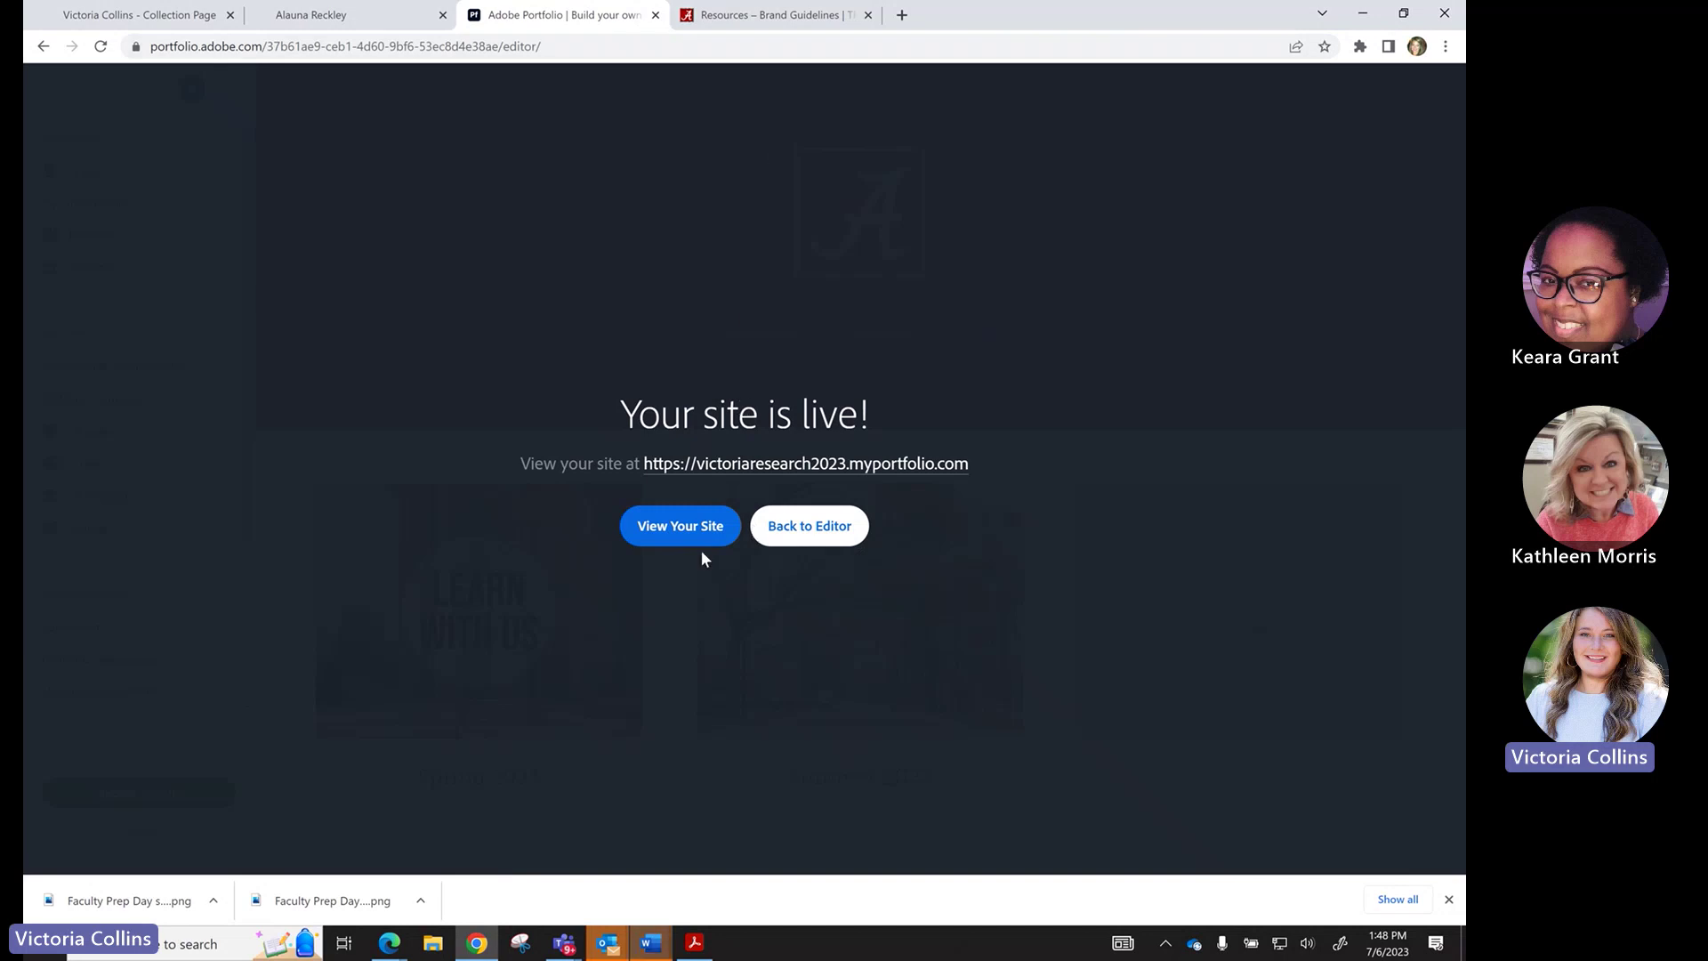
{"action": "left_click", "coordinate": [690, 536]}
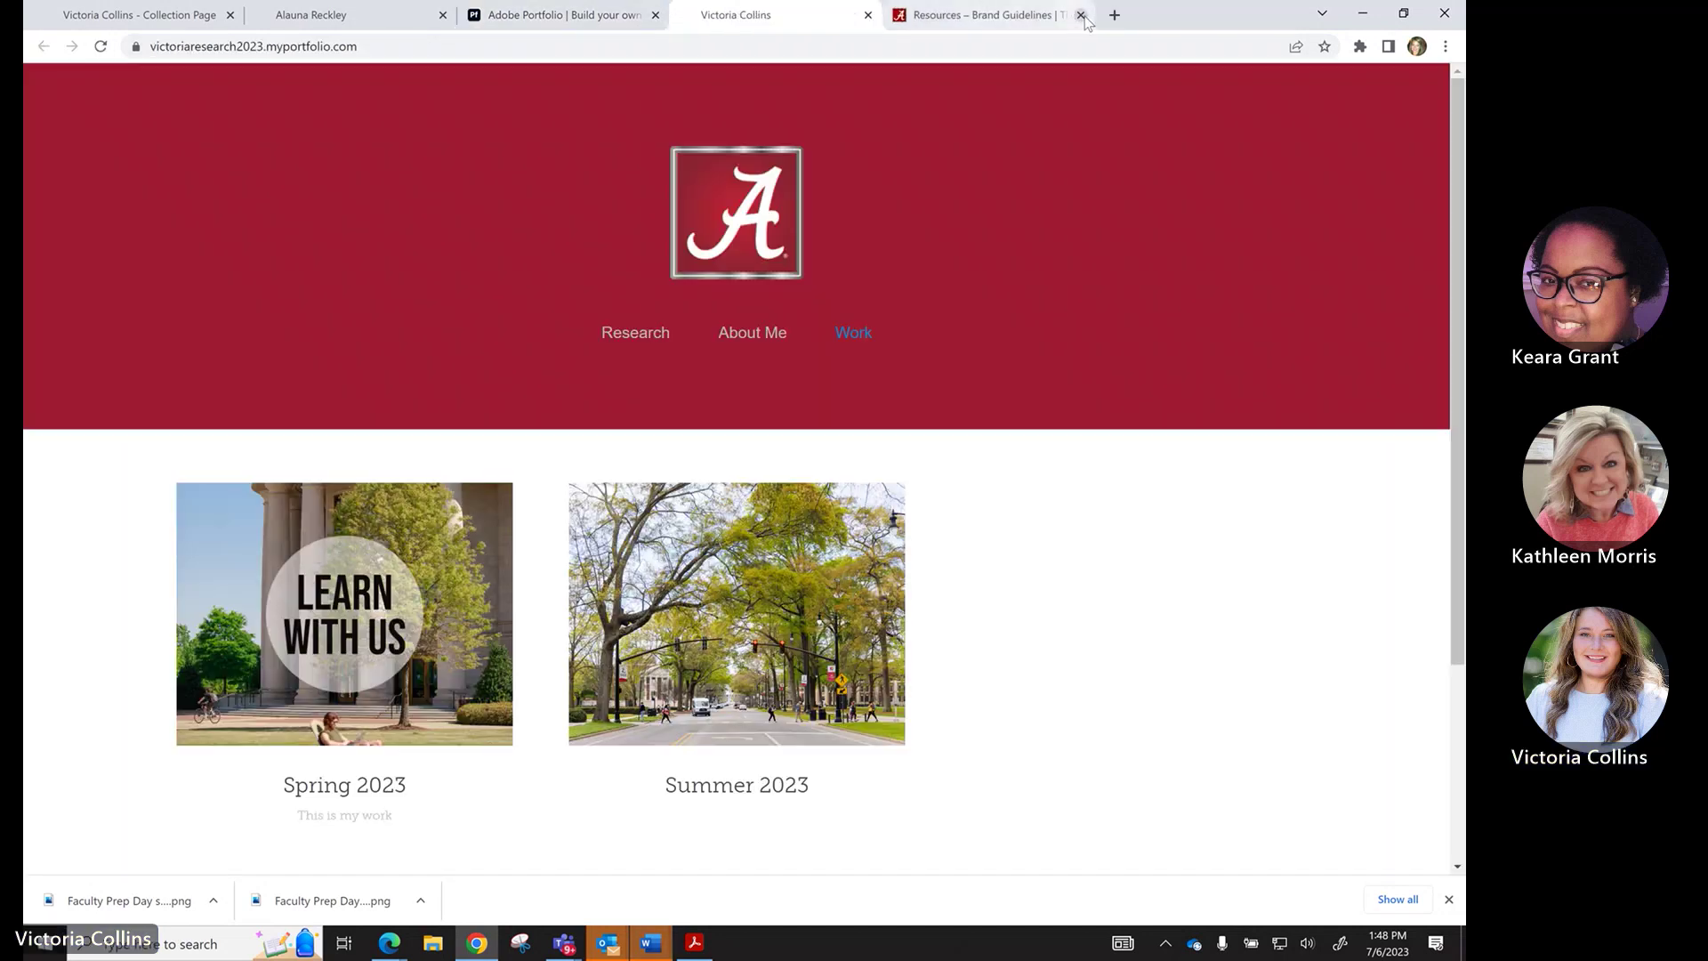
{"action": "left_click", "coordinate": [1081, 14]}
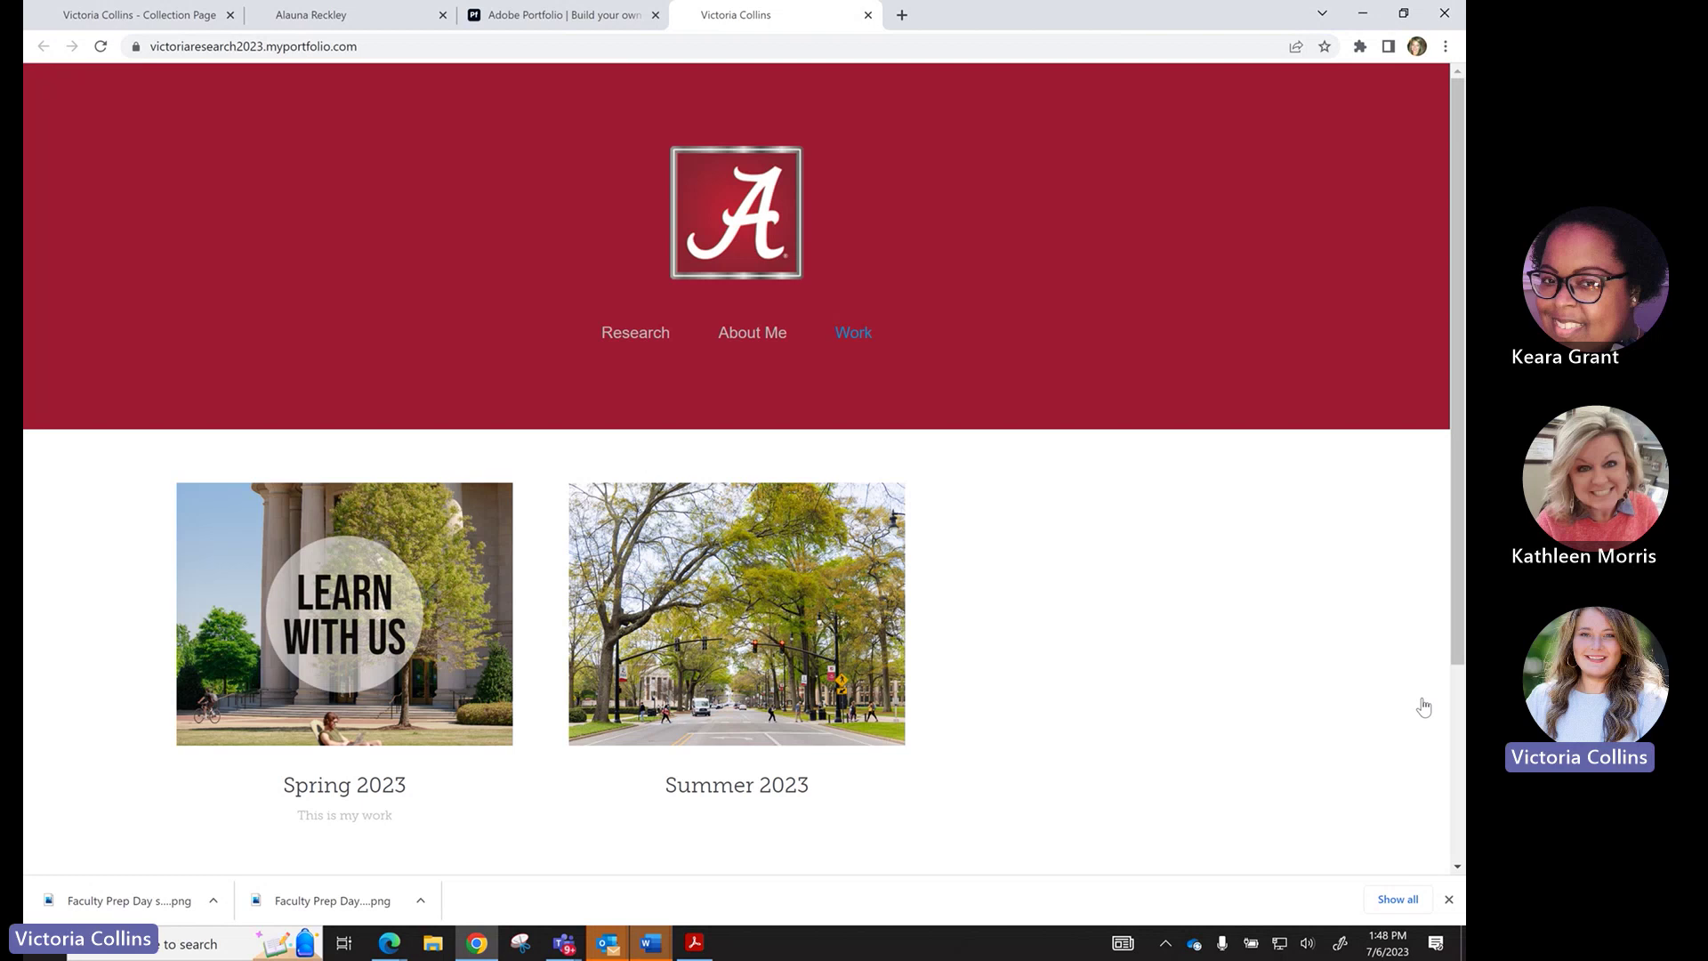
Return to the Teams meeting window and turn the camera on.
{"action": "key", "text": "alt+Tab"}
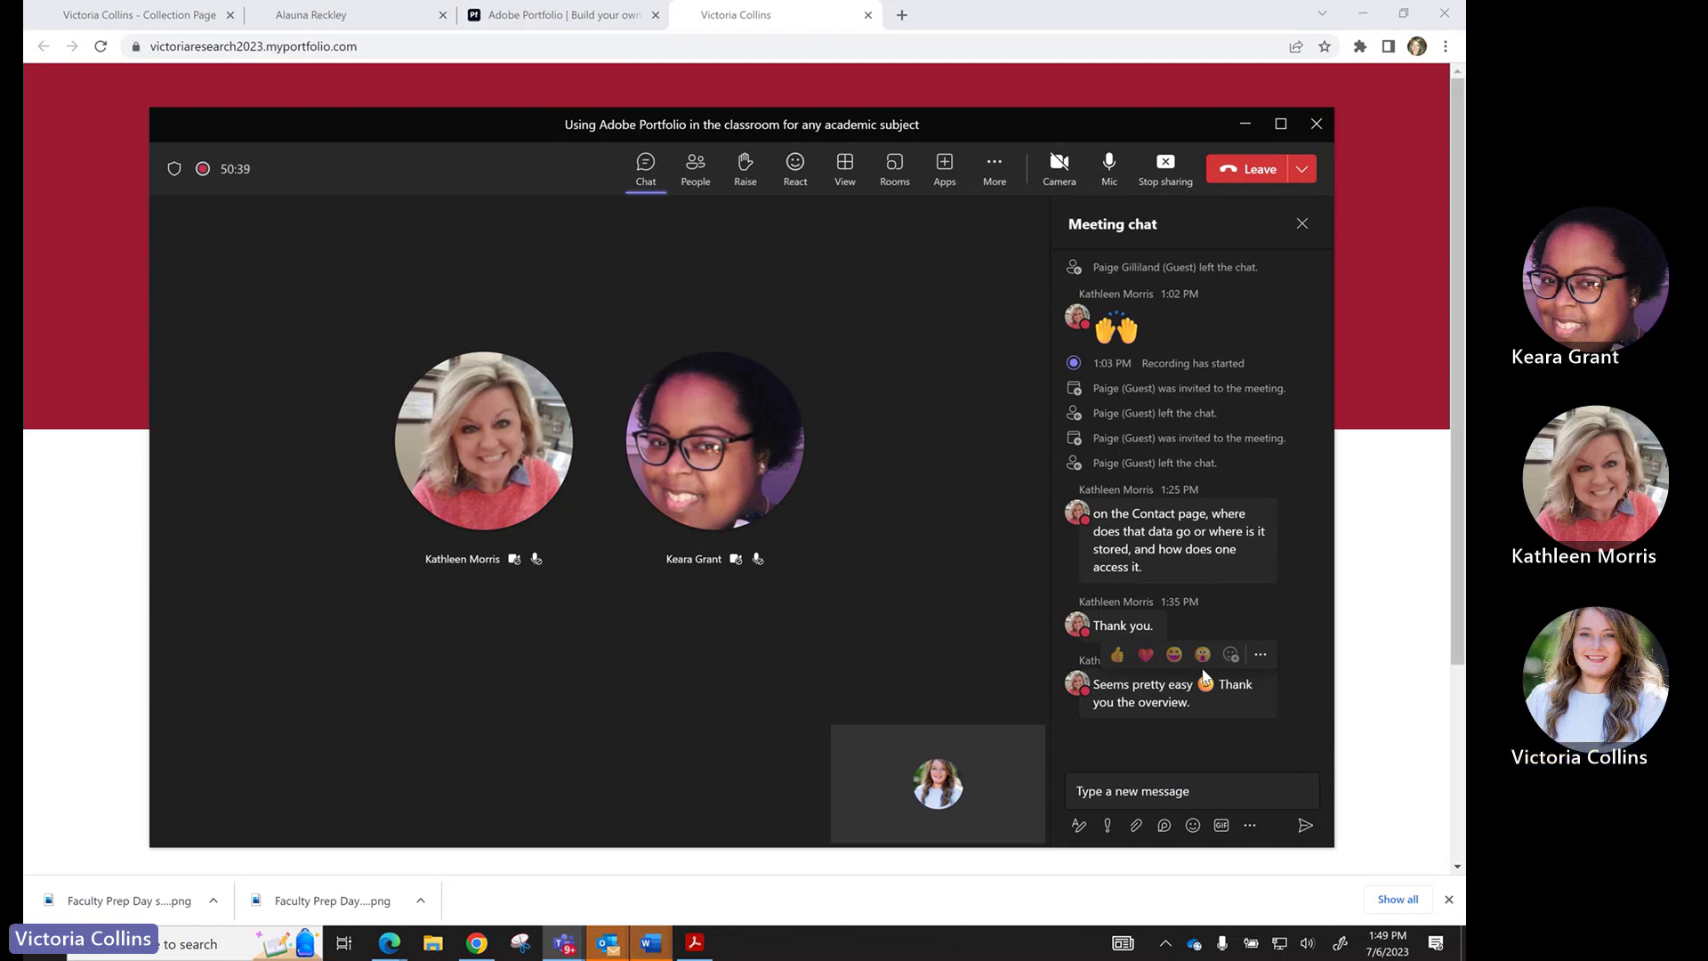
{"action": "left_click", "coordinate": [1063, 173]}
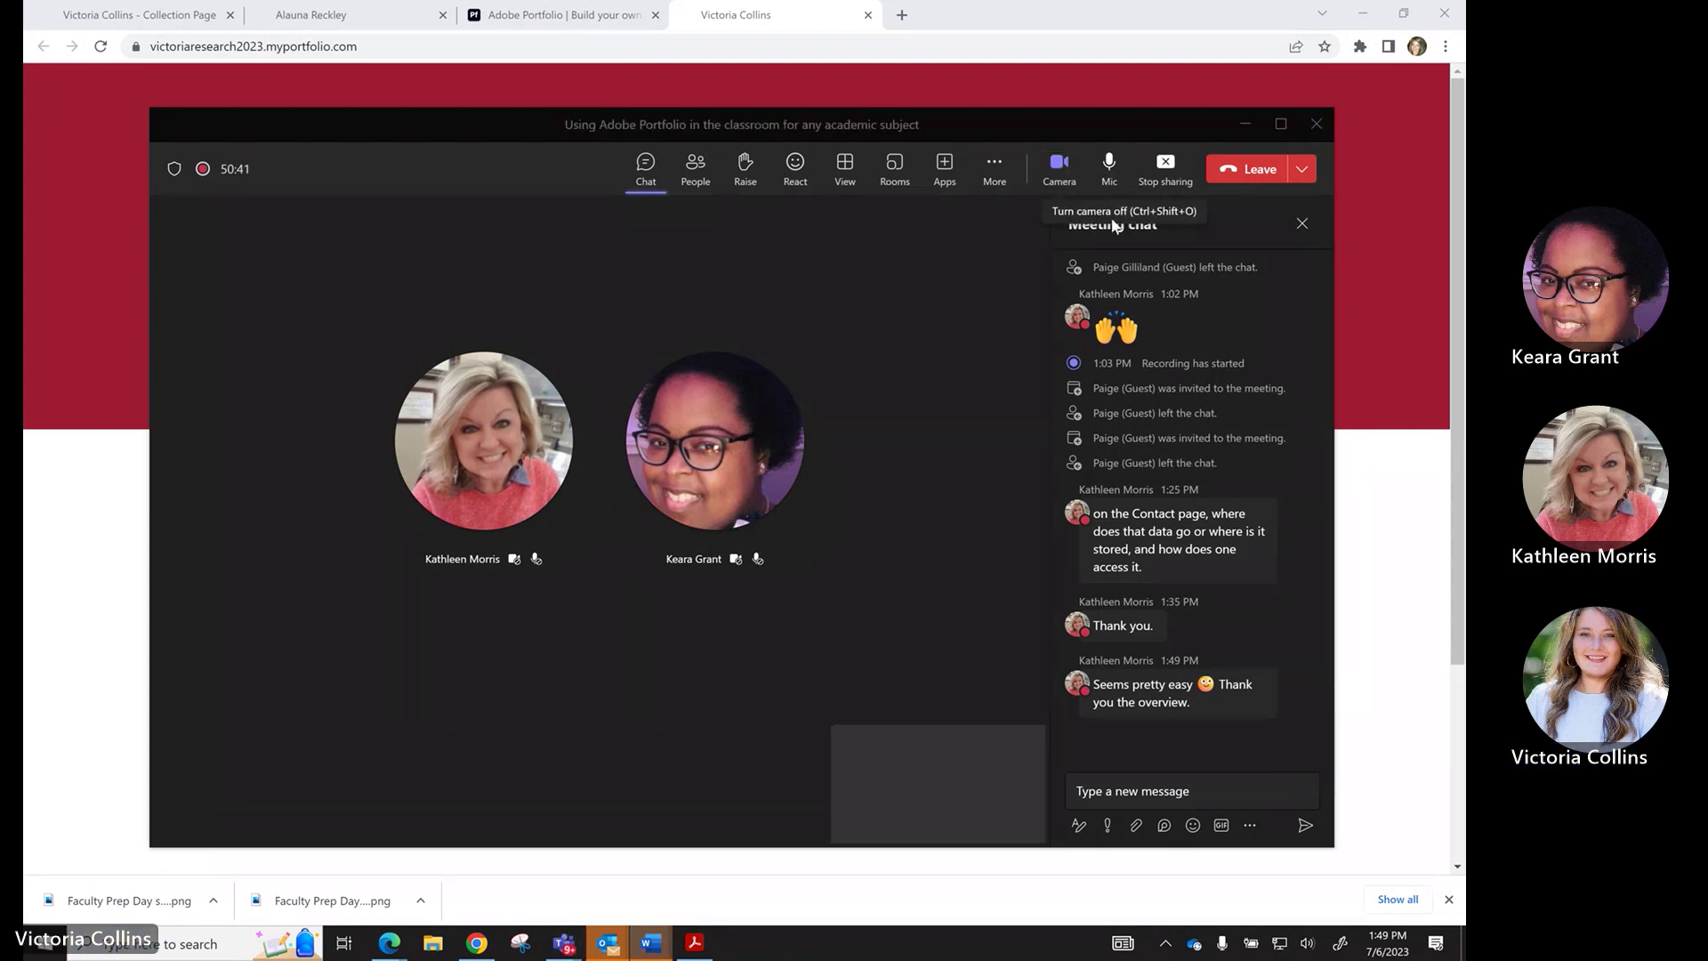
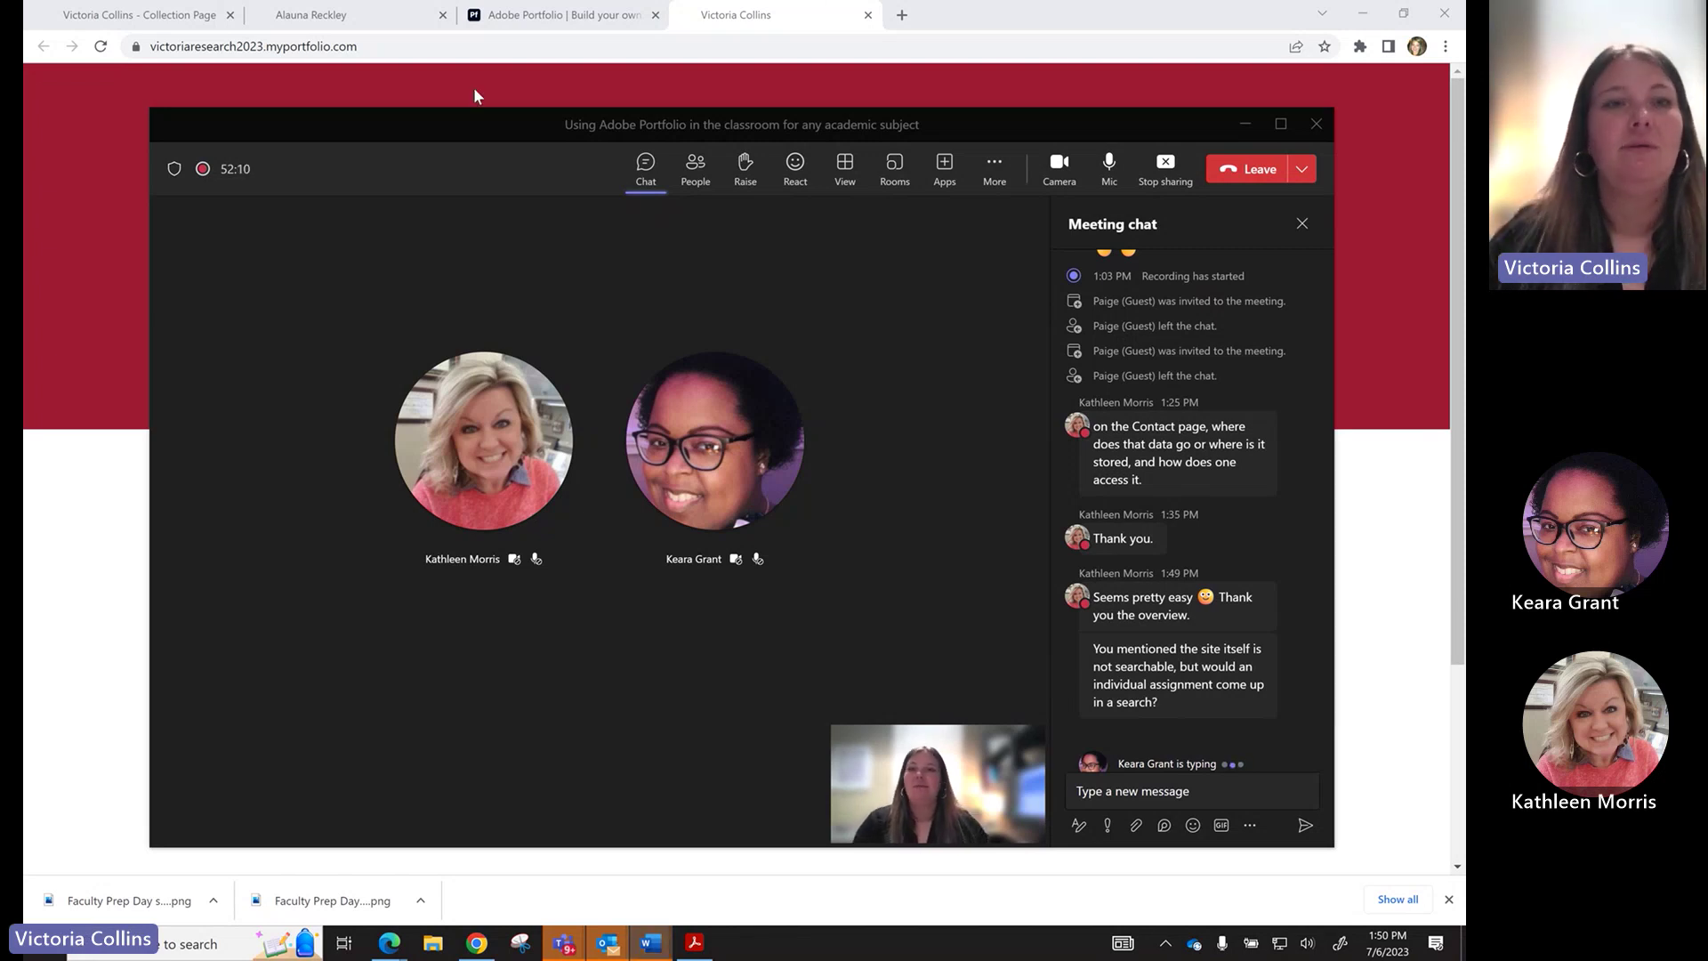
In a new Chrome tab, load oit.ua.edu and then google.com.
{"action": "left_click", "coordinate": [152, 21]}
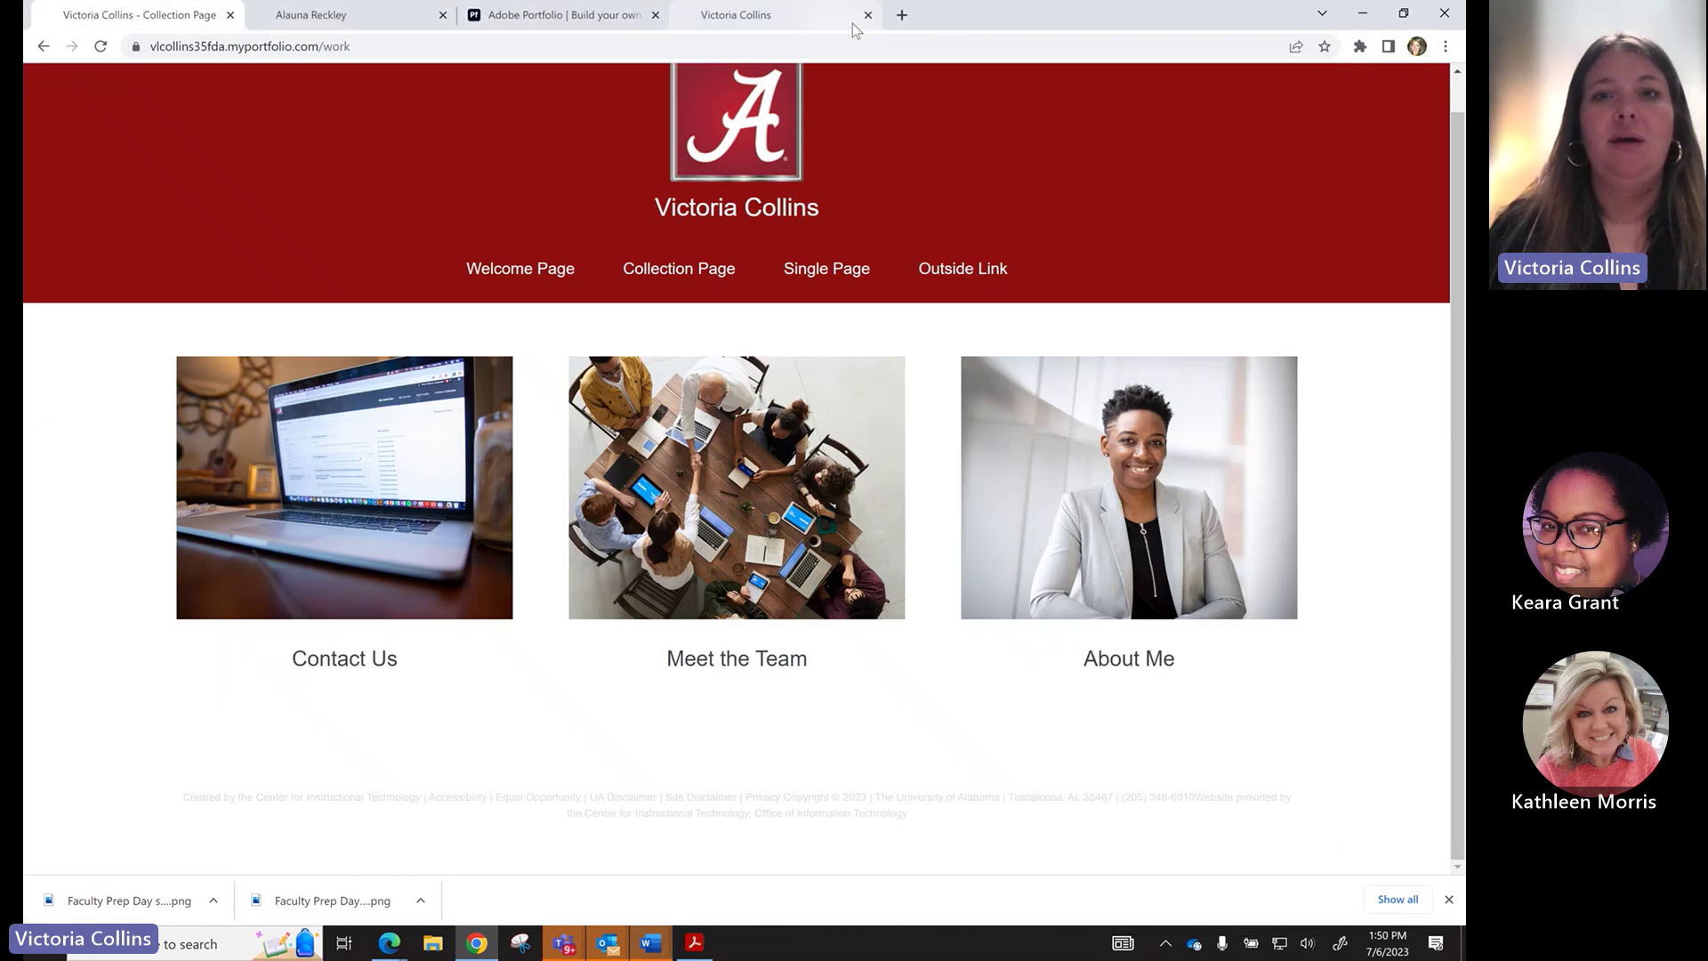
{"action": "left_click", "coordinate": [901, 14]}
{"action": "type", "text": "oit.ua.edu"}
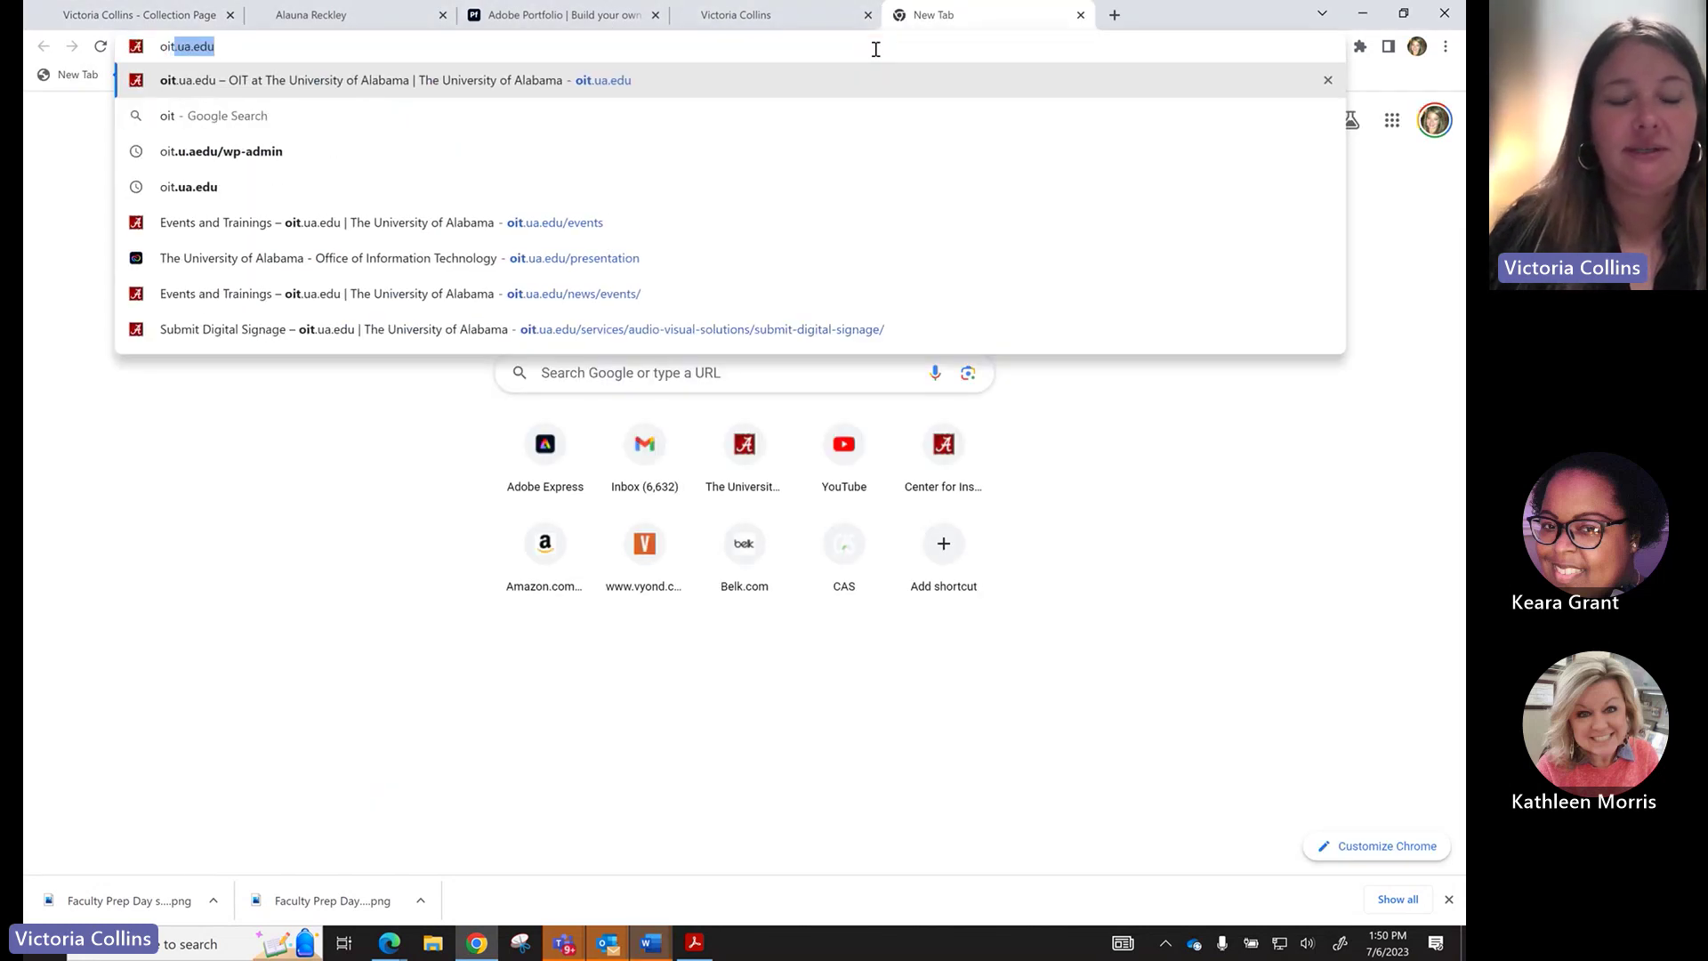
{"action": "key", "text": "Return"}
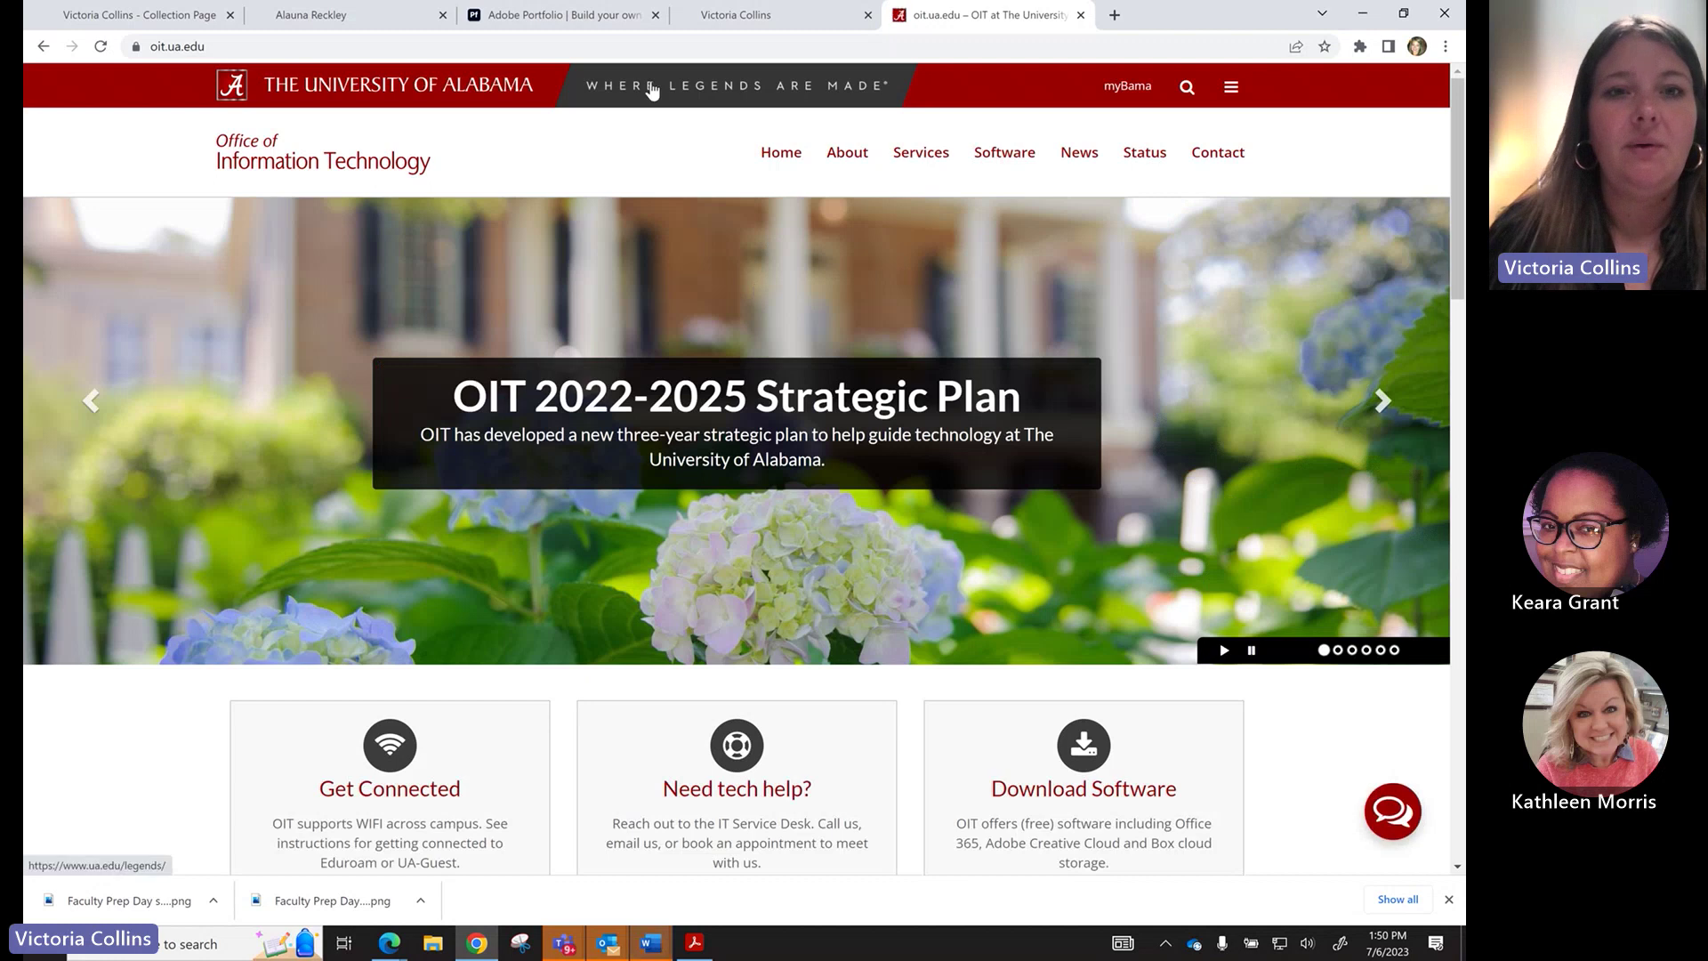
{"action": "left_click_drag", "start_coordinate": [206, 46], "coordinate": [175, 40]}
{"action": "key", "text": "BackSpace"}
{"action": "key", "text": "BackSpace"}
{"action": "key", "text": "BackSpace"}
{"action": "key", "text": "BackSpace"}
{"action": "key", "text": "BackSpace"}
{"action": "key", "text": "BackSpace"}
{"action": "key", "text": "BackSpace"}
{"action": "key", "text": "BackSpace"}
{"action": "key", "text": "BackSpace"}
{"action": "key", "text": "BackSpace"}
{"action": "key", "text": "BackSpace"}
{"action": "key", "text": "BackSpace"}
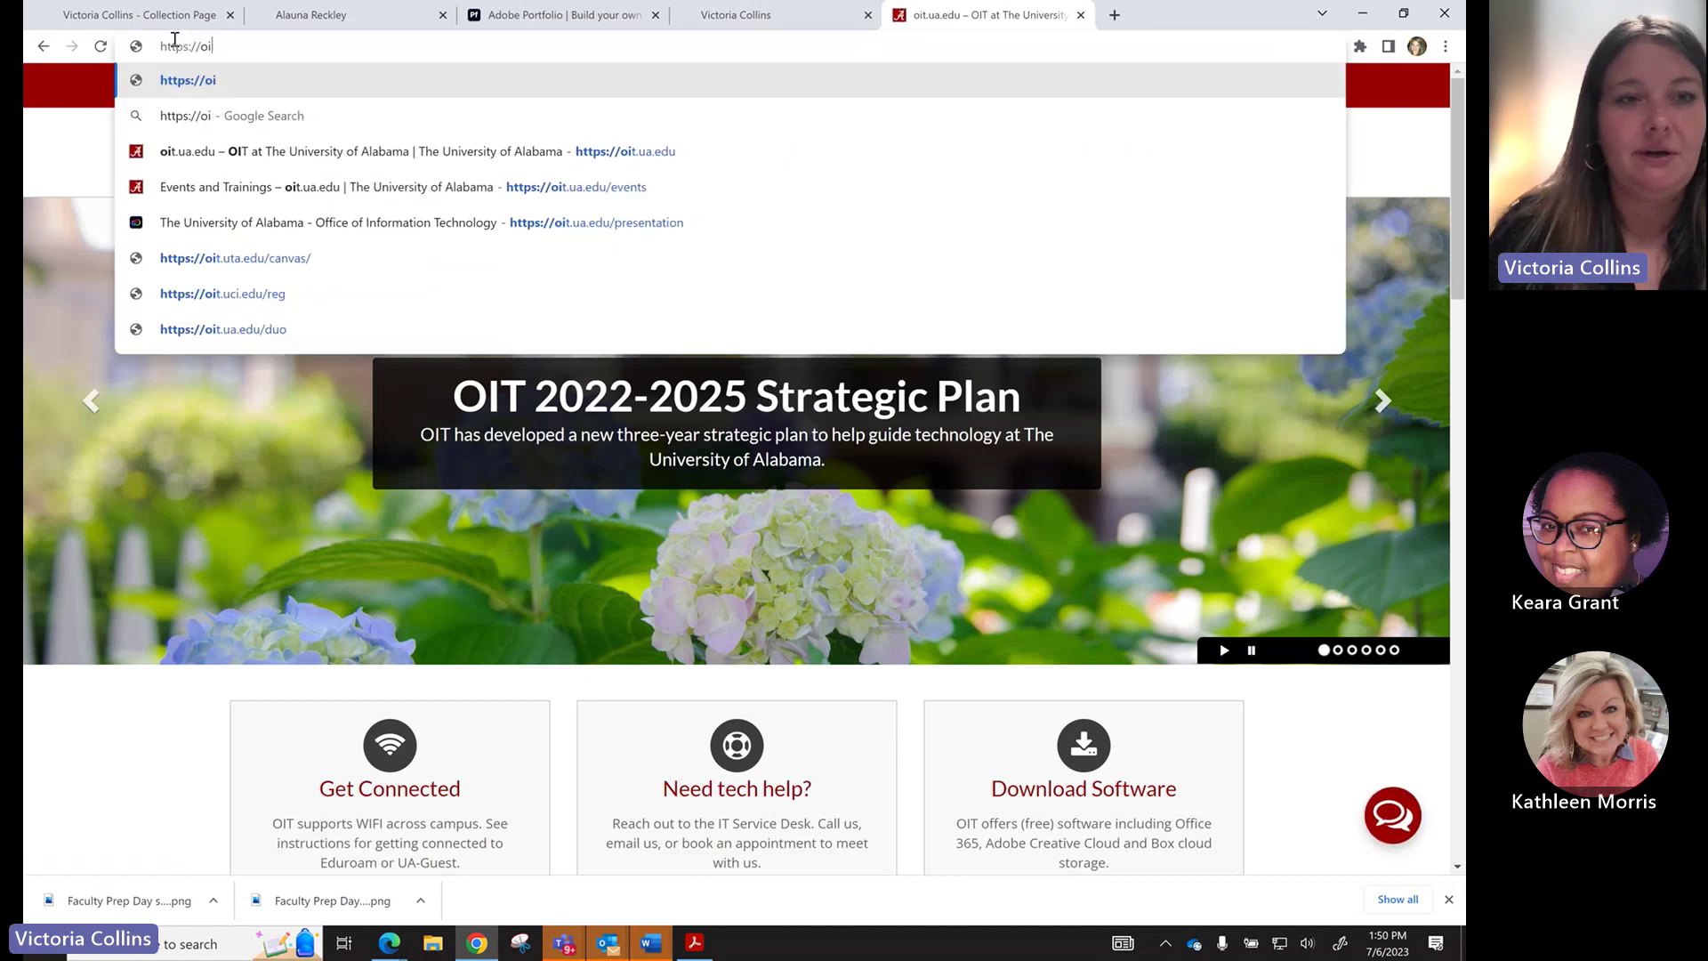
{"action": "type", "text": "google.com"}
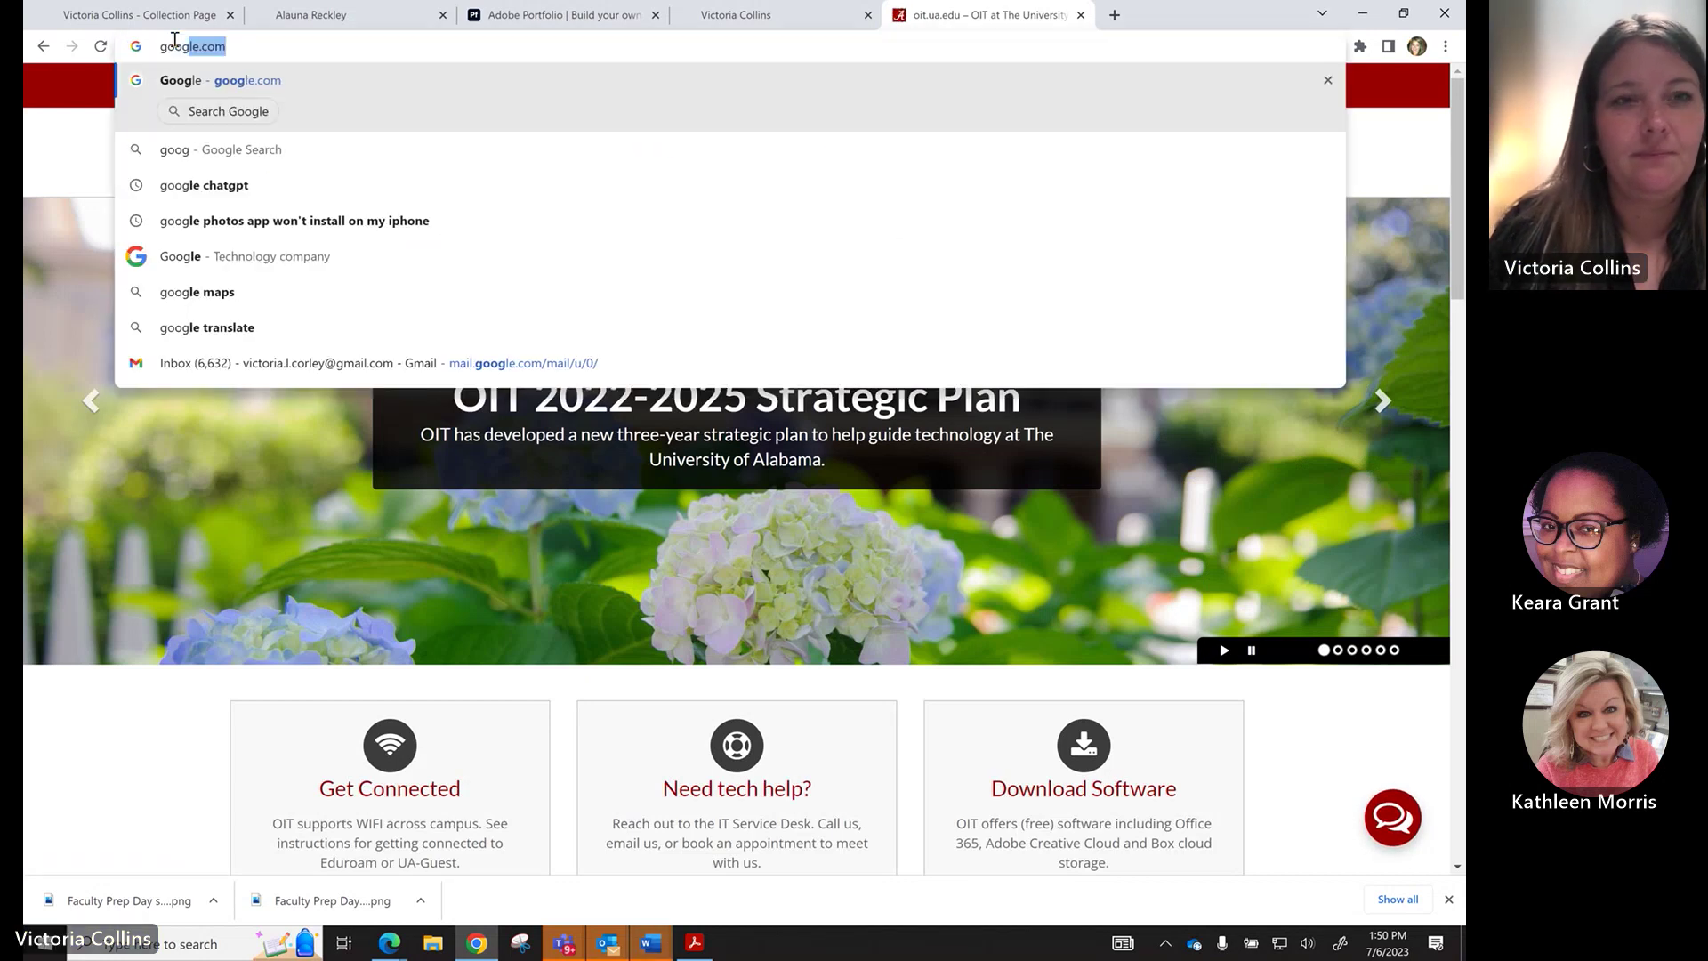
{"action": "key", "text": "Return"}
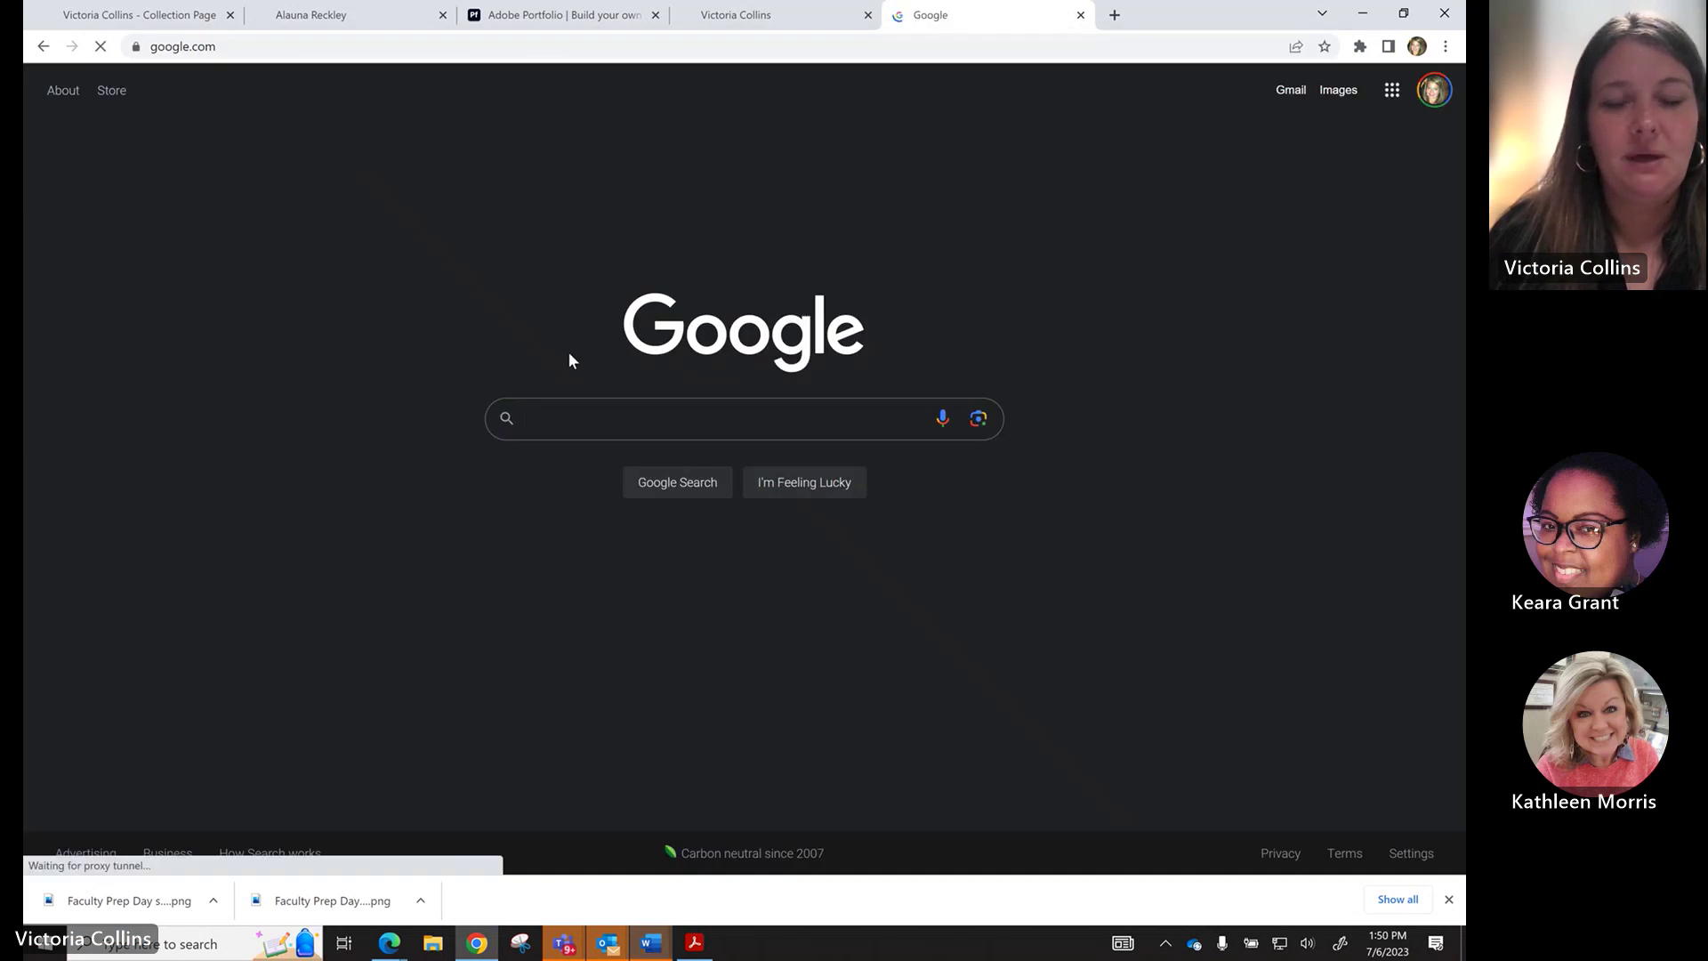
Stop sharing the screen from the Teams meeting window.
{"action": "left_click", "coordinate": [564, 943]}
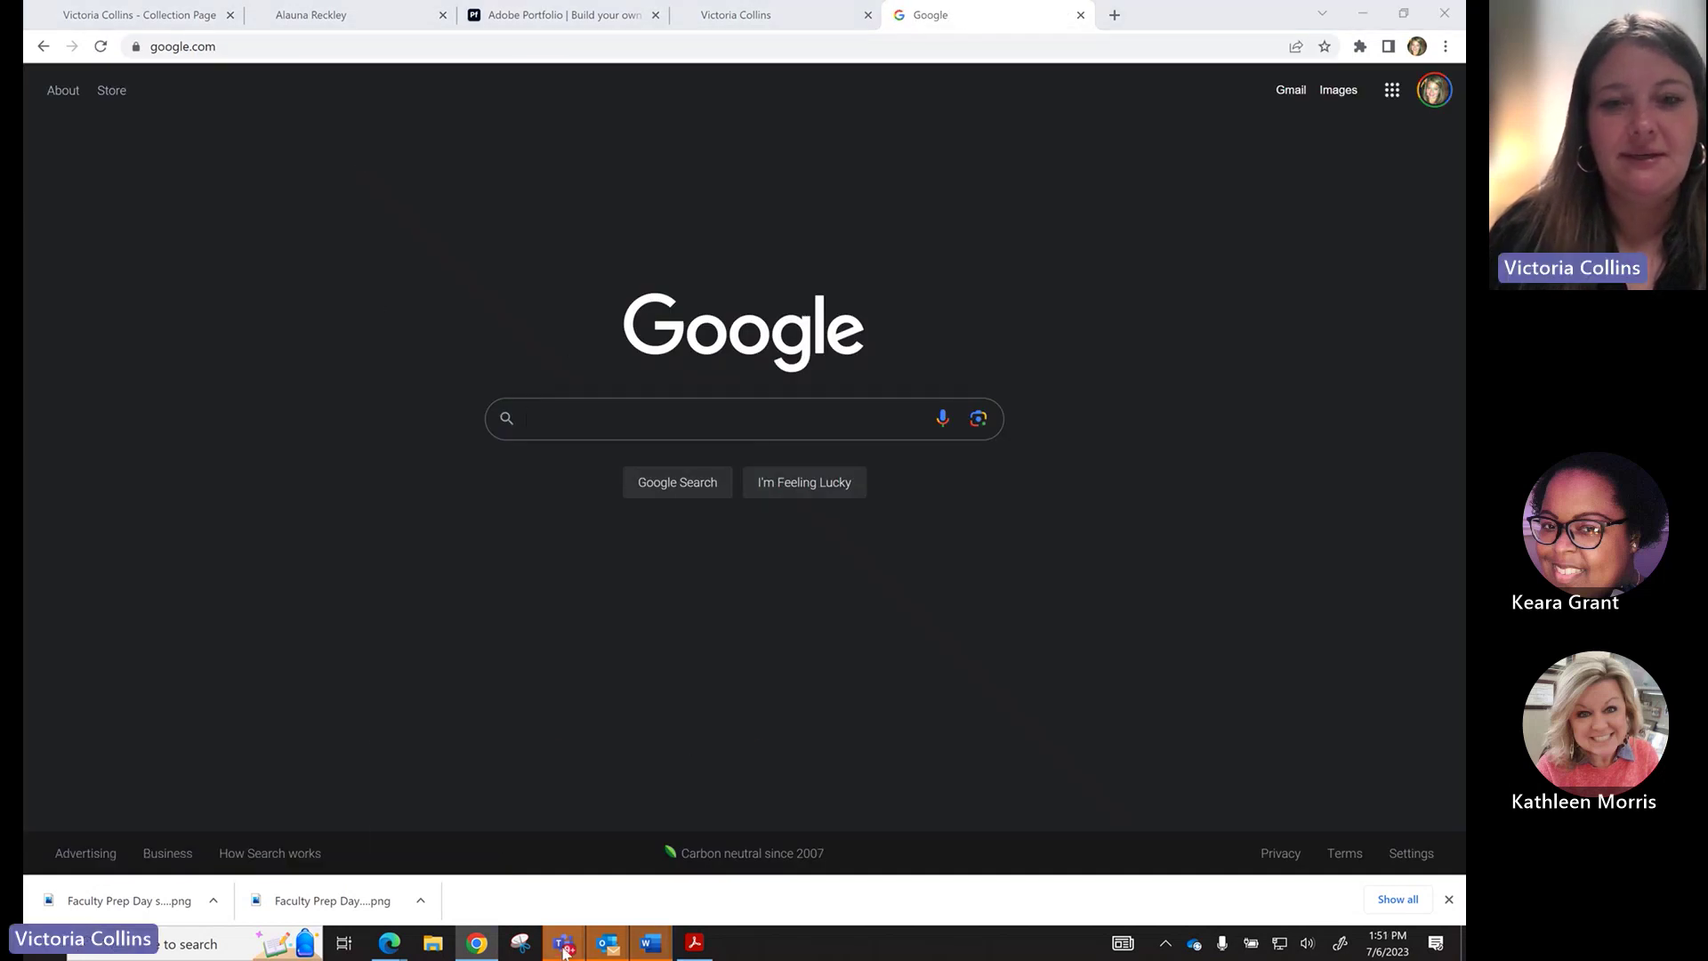
{"action": "left_click", "coordinate": [683, 841]}
{"action": "left_click", "coordinate": [1166, 165]}
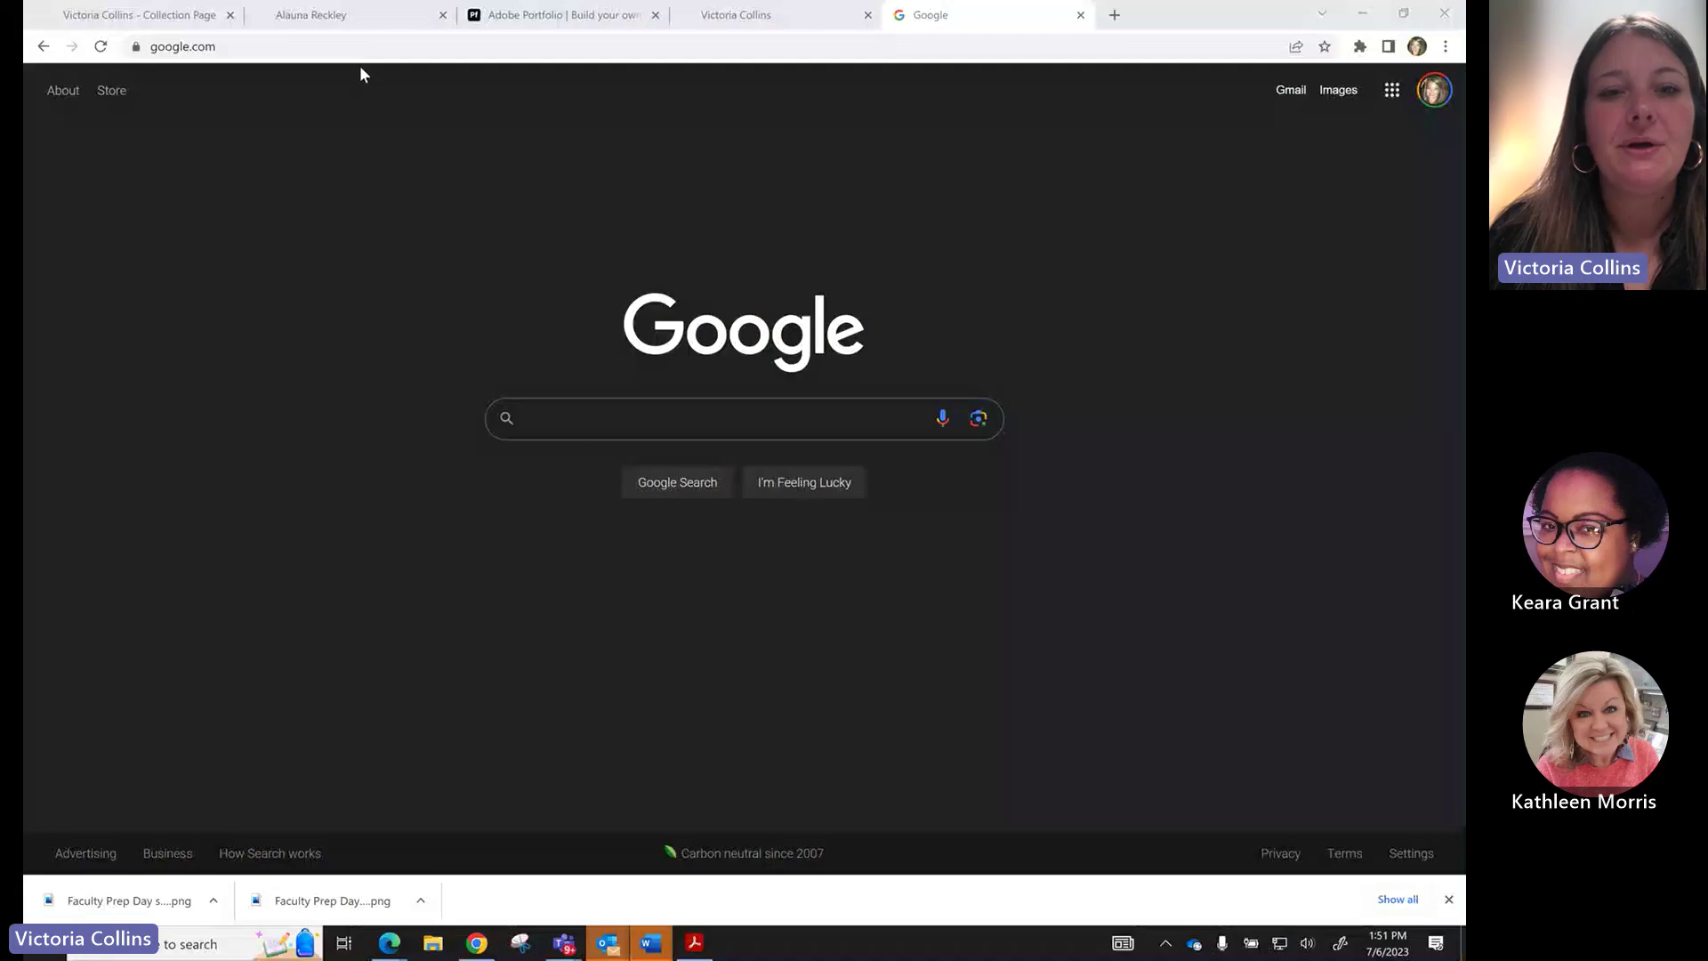
Search Google for cit.ua.edu, look over the results, and return to the Adobe Portfolio editor.
{"action": "left_click", "coordinate": [599, 424]}
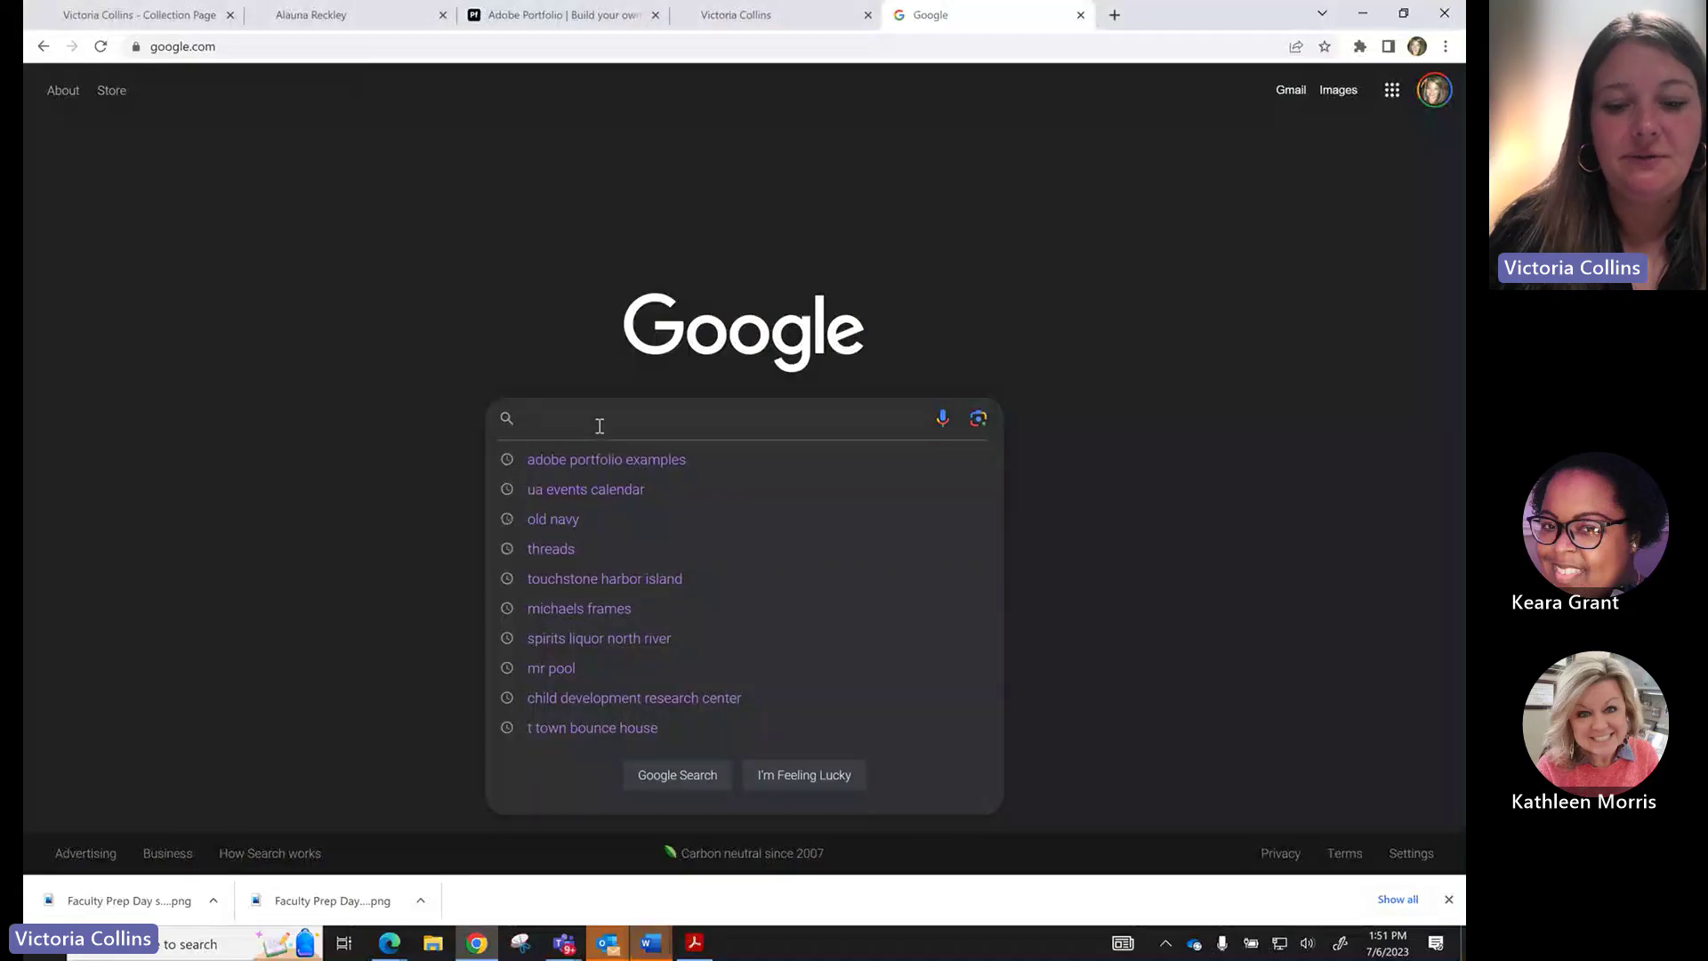
{"action": "type", "text": "cit.ua.edu"}
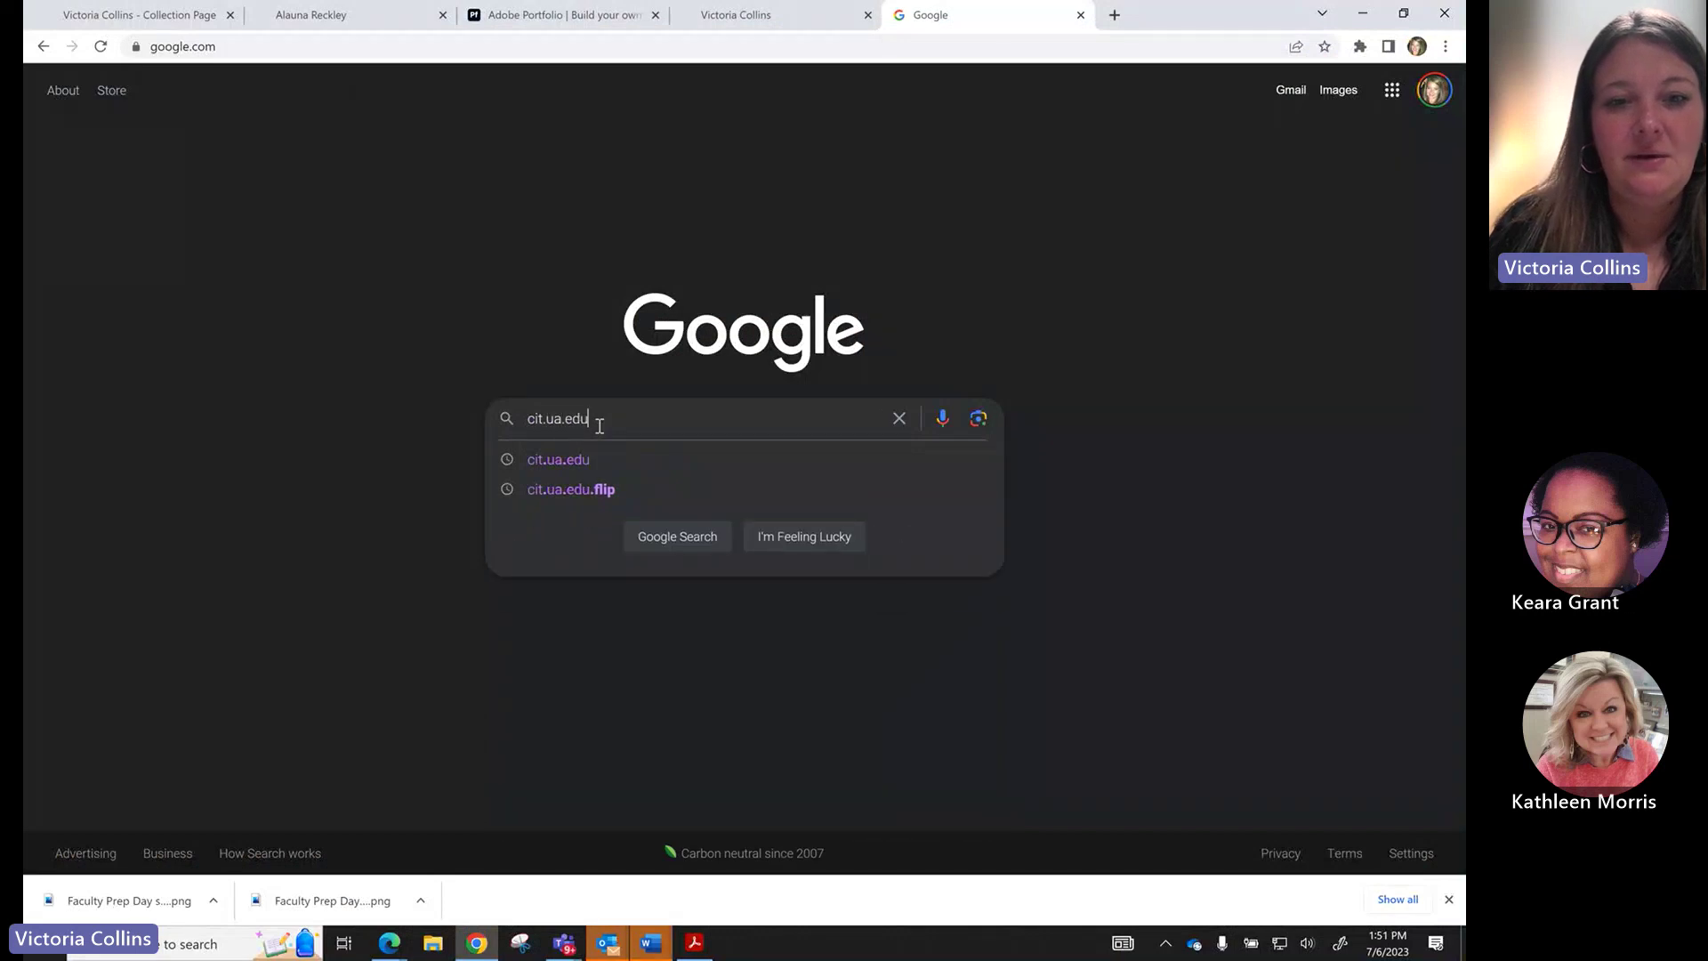
{"action": "key", "text": "Return"}
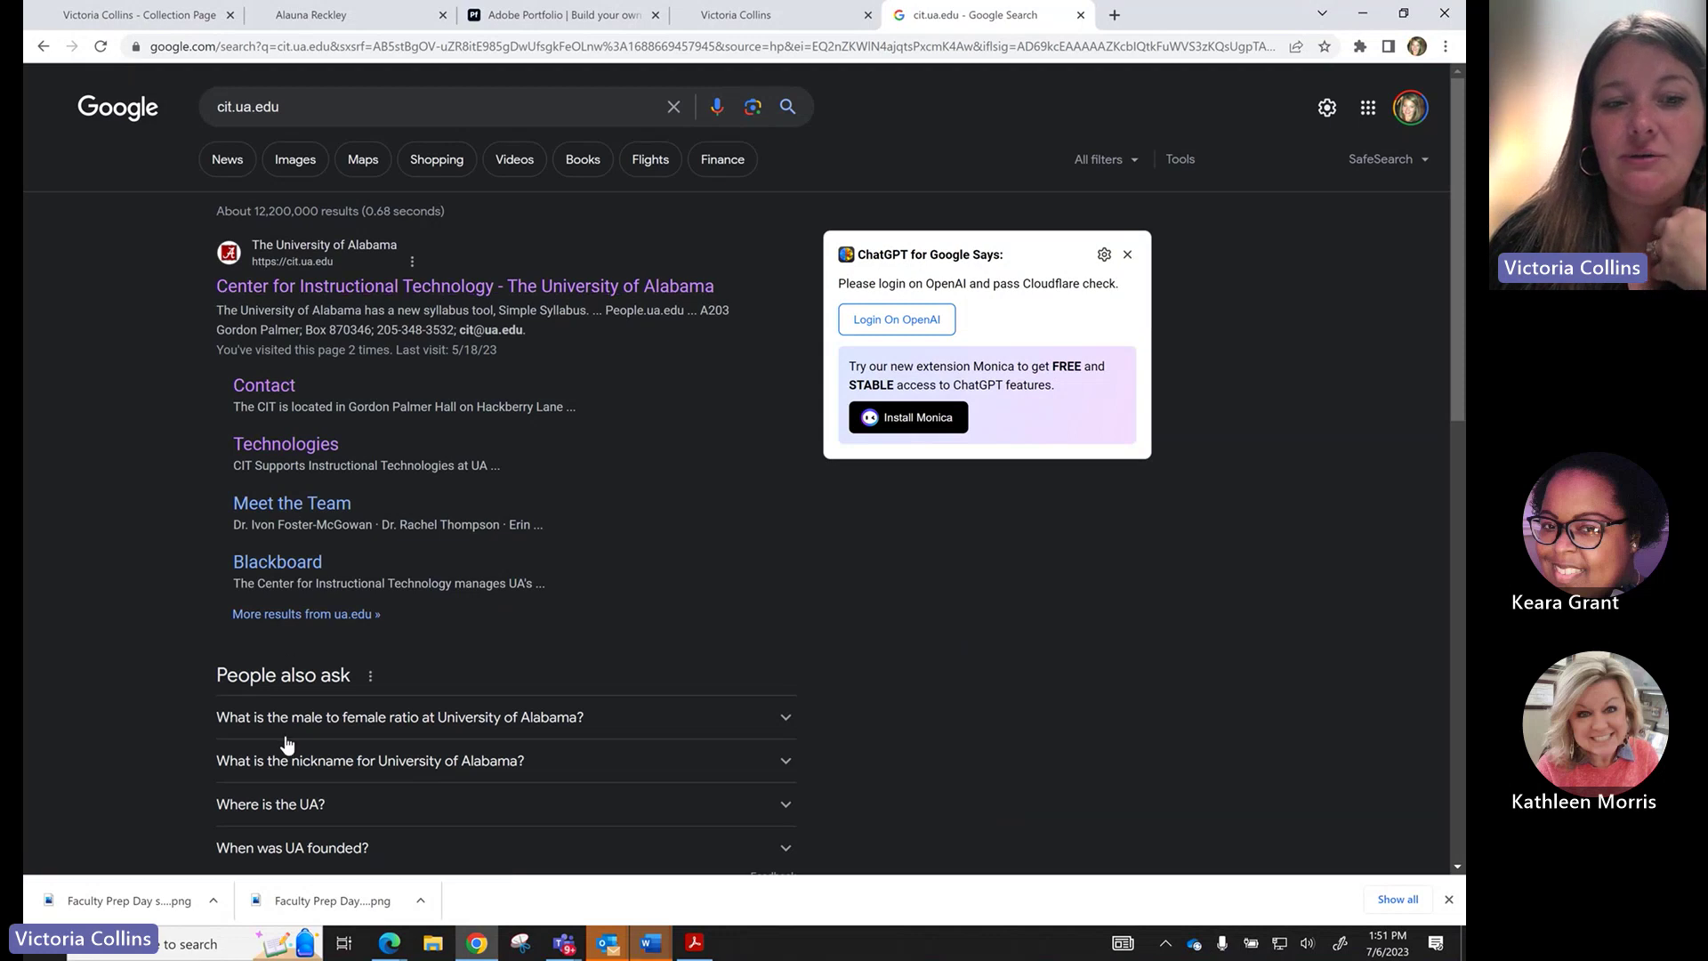
{"action": "scroll", "coordinate": [287, 744], "scroll_direction": "down", "scroll_amount": 5}
{"action": "scroll", "coordinate": [286, 744], "scroll_direction": "up", "scroll_amount": 3}
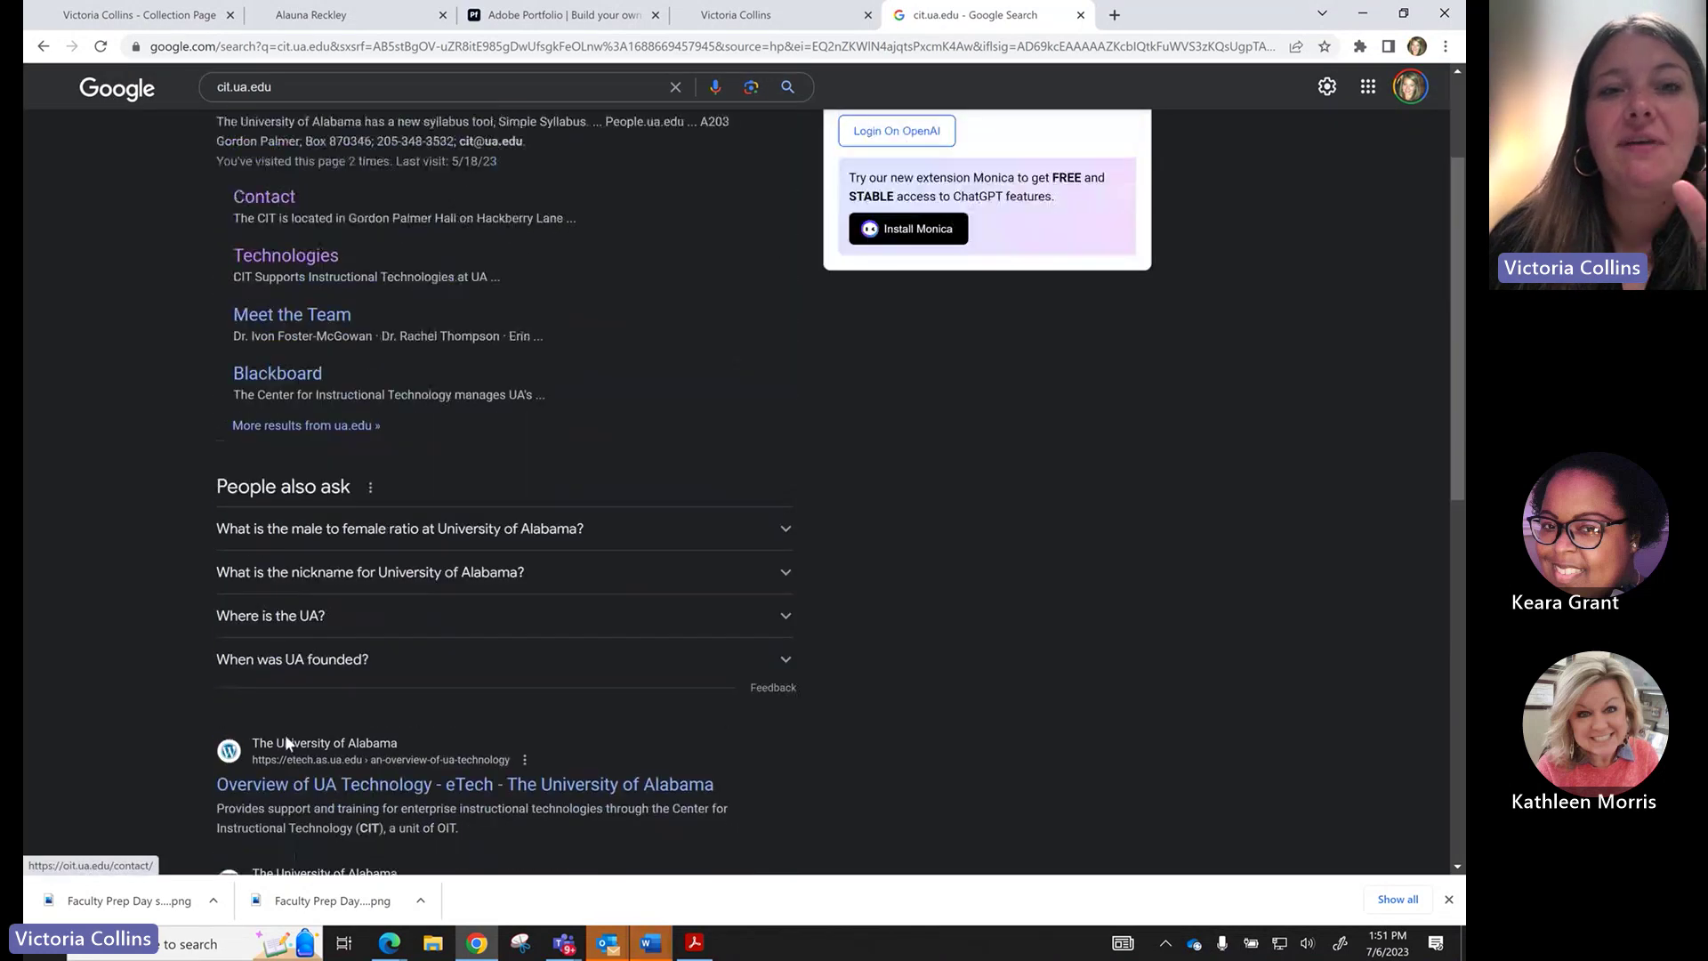
{"action": "scroll", "coordinate": [287, 743], "scroll_direction": "up", "scroll_amount": 1}
{"action": "left_click", "coordinate": [525, 16]}
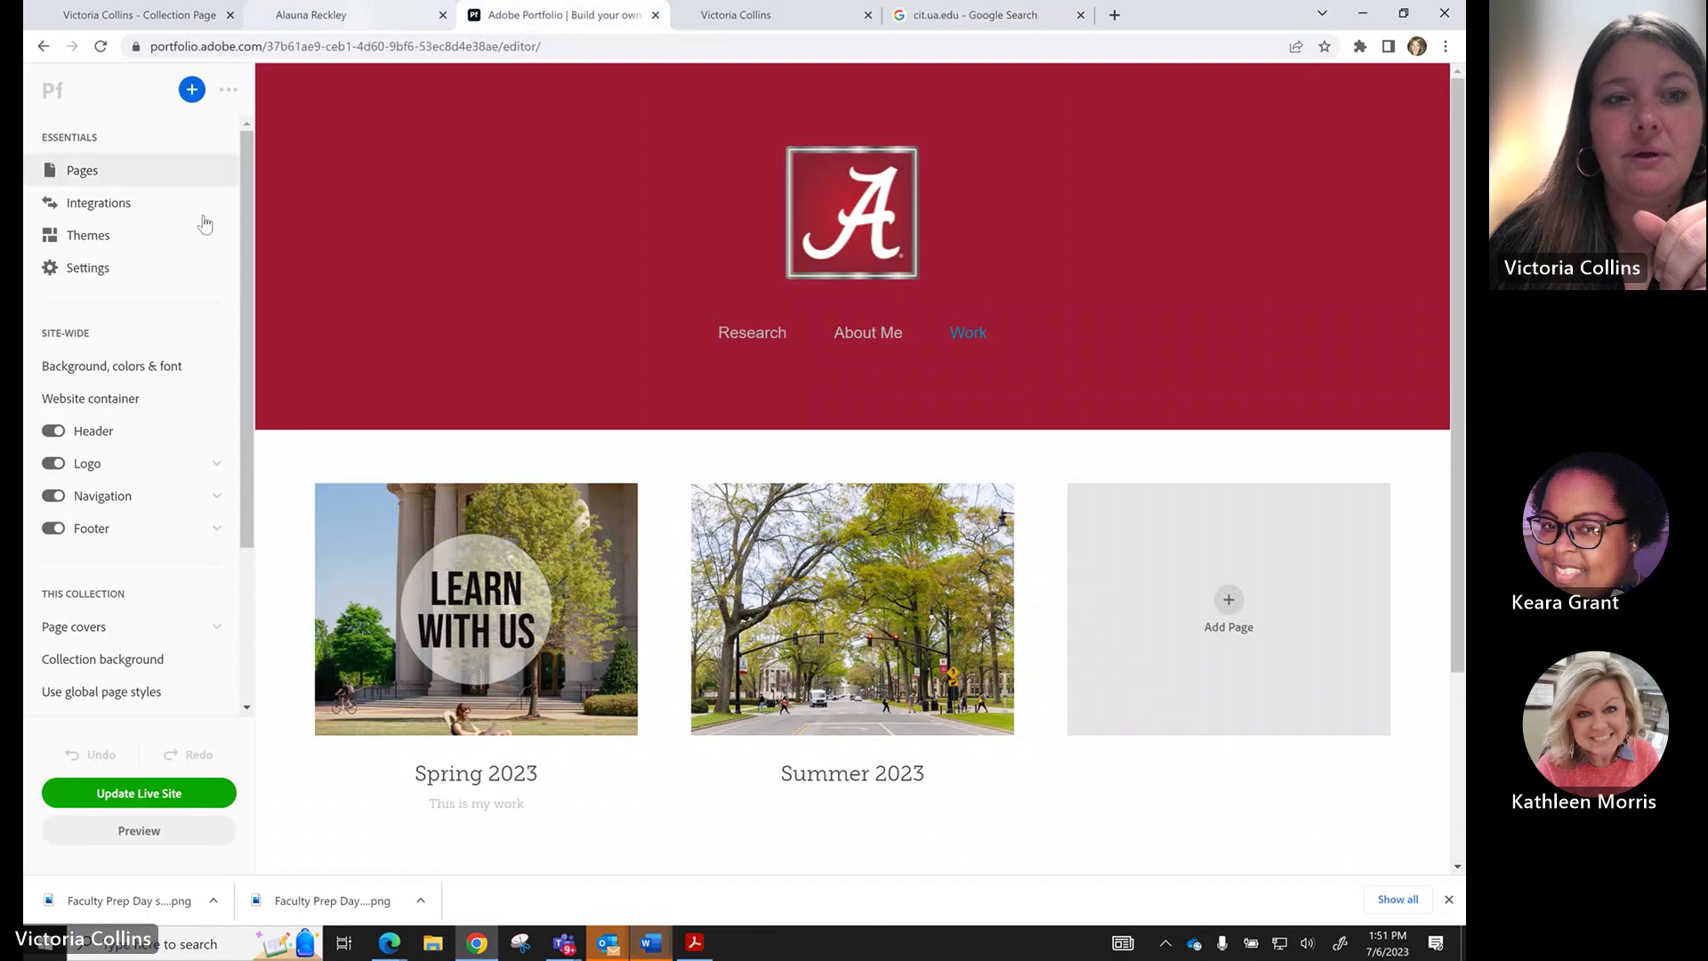
Open Settings > Site Options > Search Optimization, briefly checking the Google results and Collection page.
{"action": "left_click", "coordinate": [88, 268]}
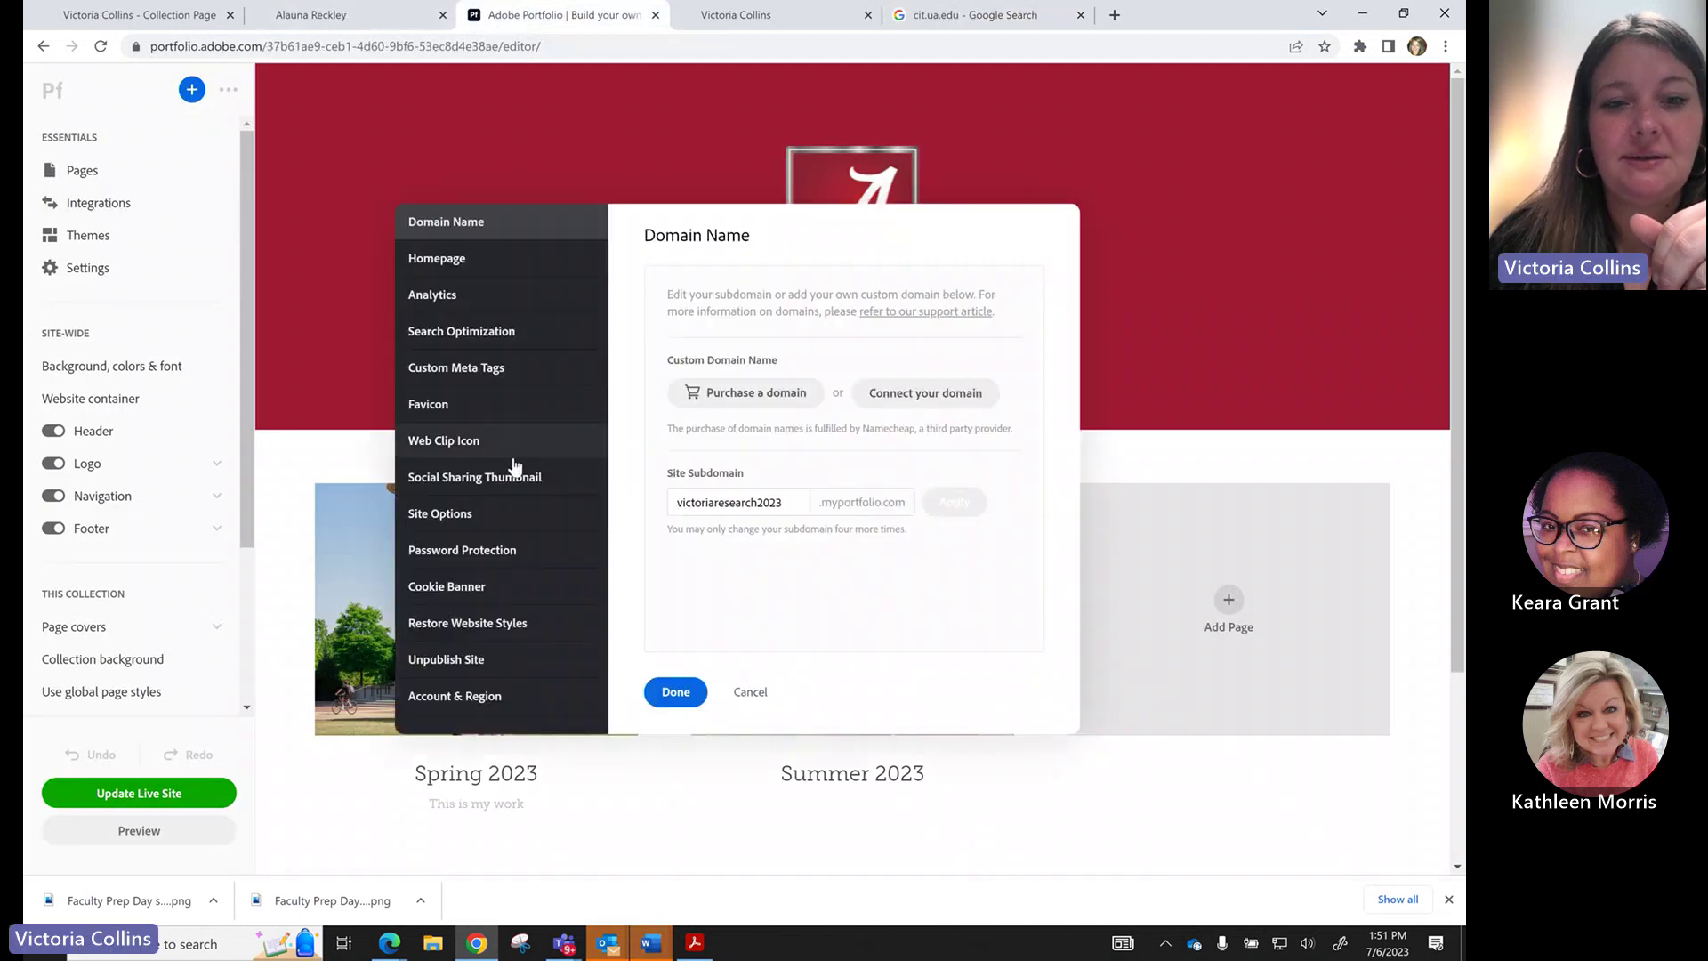
{"action": "left_click", "coordinate": [495, 519]}
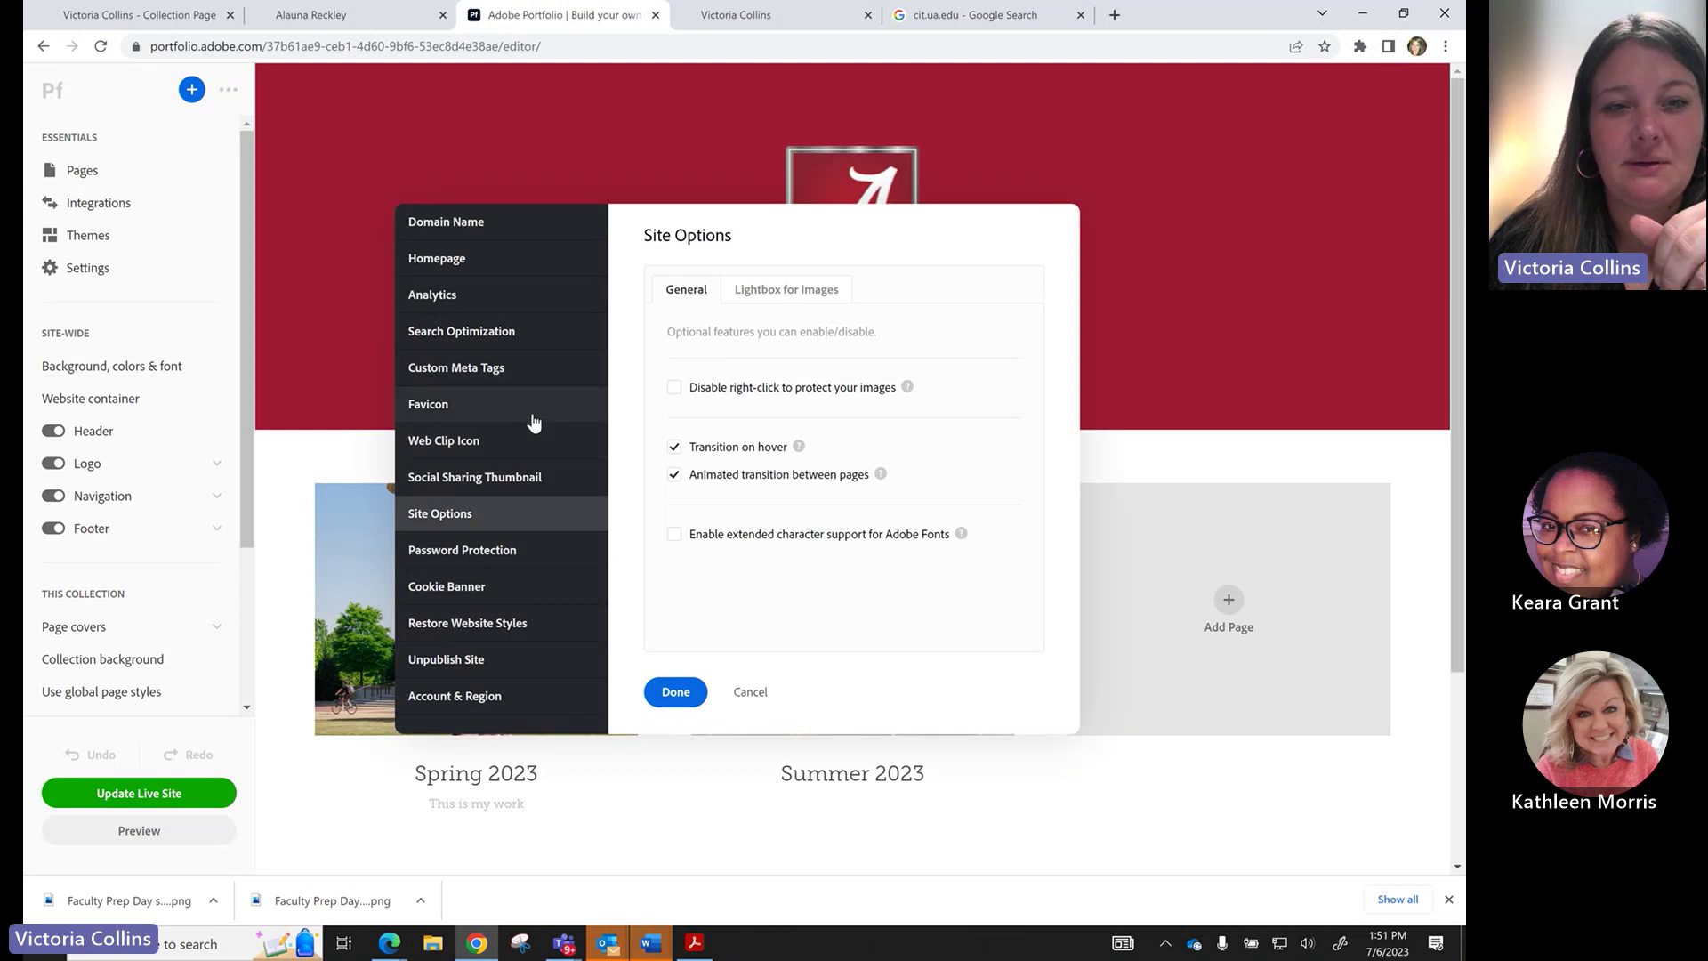
{"action": "left_click", "coordinate": [529, 343]}
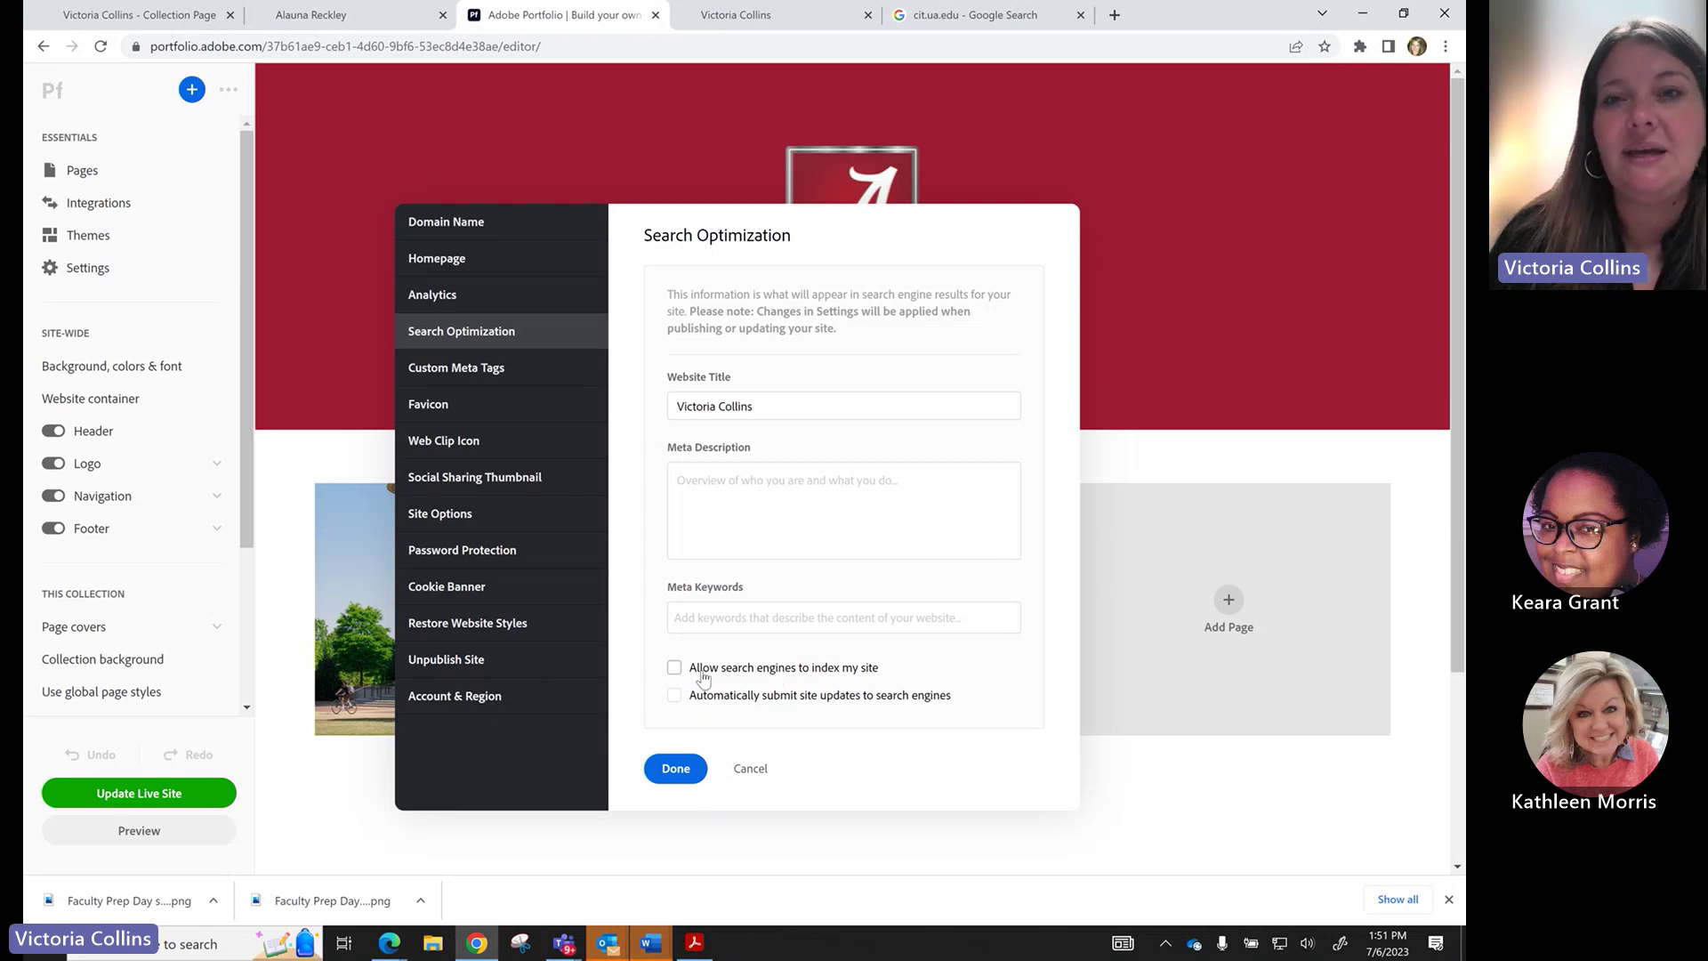
{"action": "left_click", "coordinate": [974, 15]}
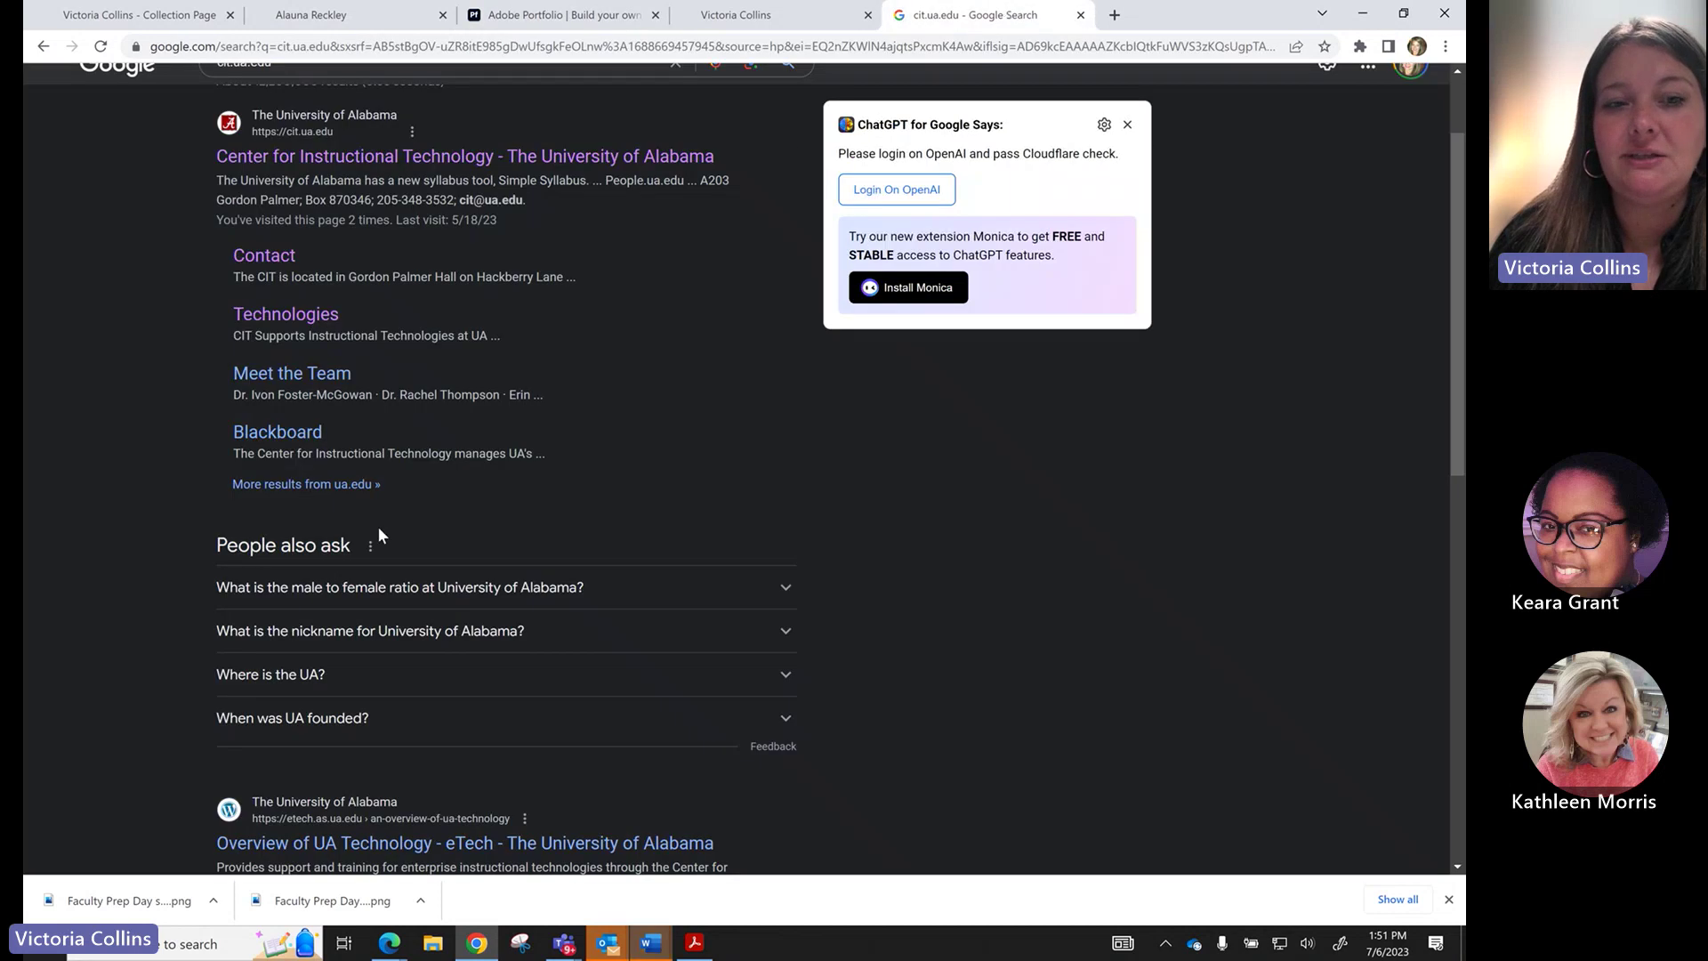
{"action": "scroll", "coordinate": [377, 535], "scroll_direction": "up", "scroll_amount": 2}
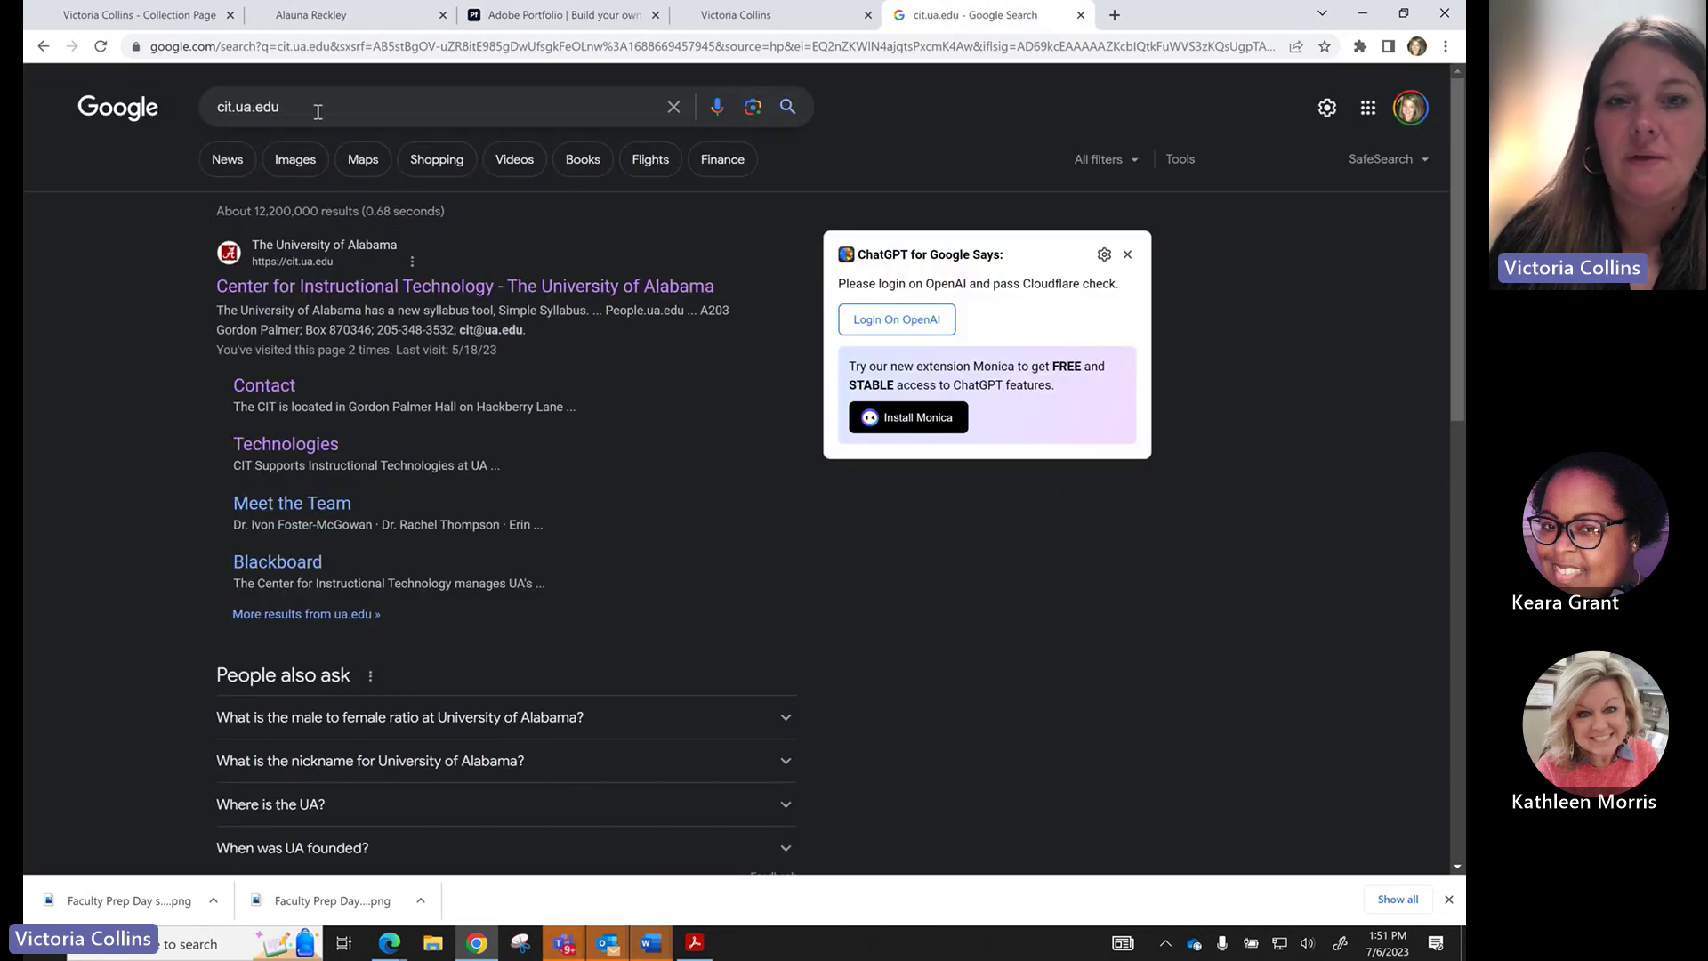
{"action": "left_click", "coordinate": [180, 13]}
{"action": "key", "text": "ctrl+shift+Tab"}
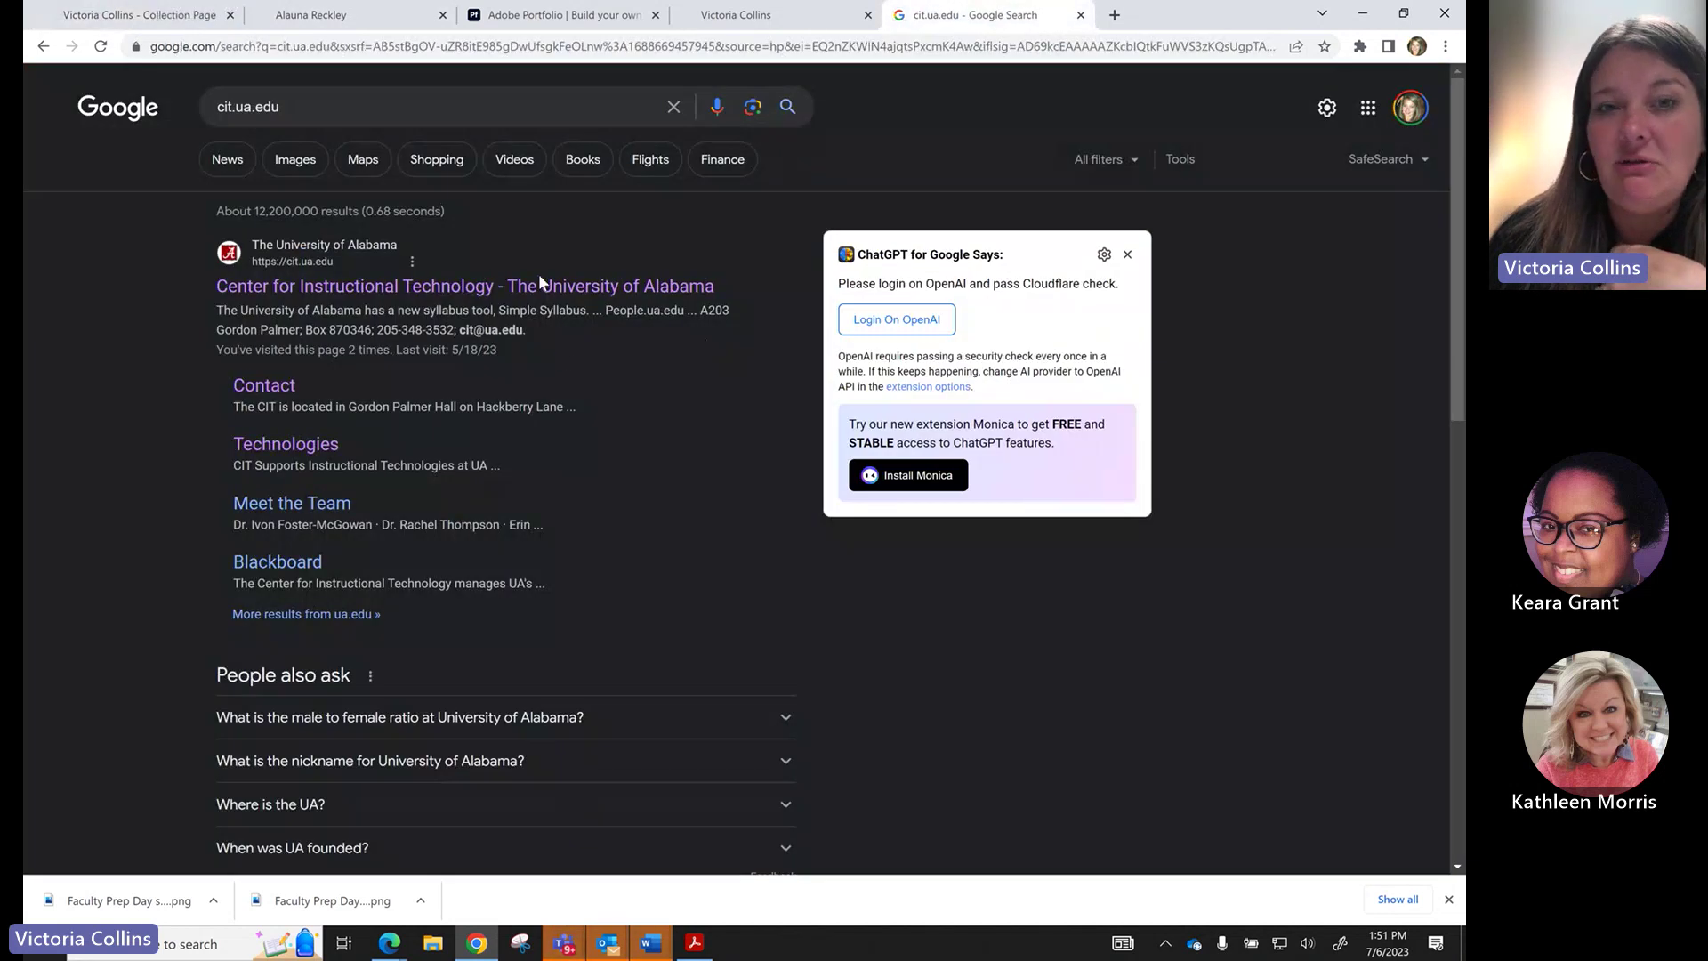
{"action": "left_click", "coordinate": [566, 15]}
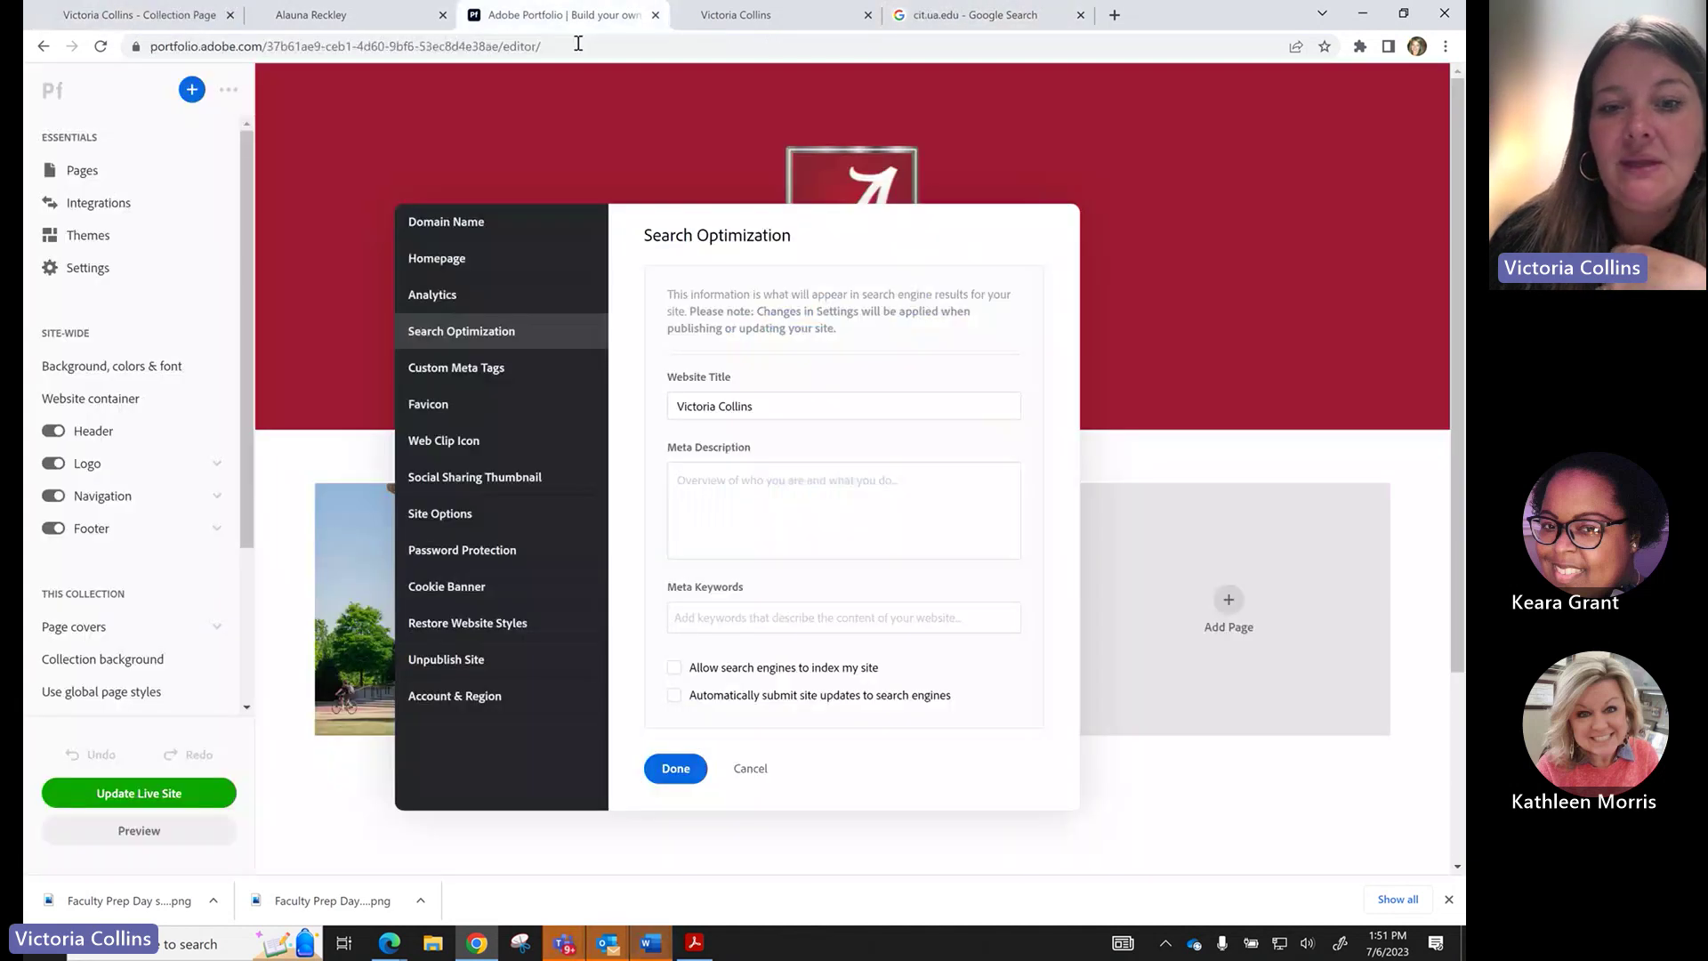
Toggle 'Allow search engines to index my site' on and back off, close settings, and switch to Teams.
{"action": "left_click", "coordinate": [675, 669]}
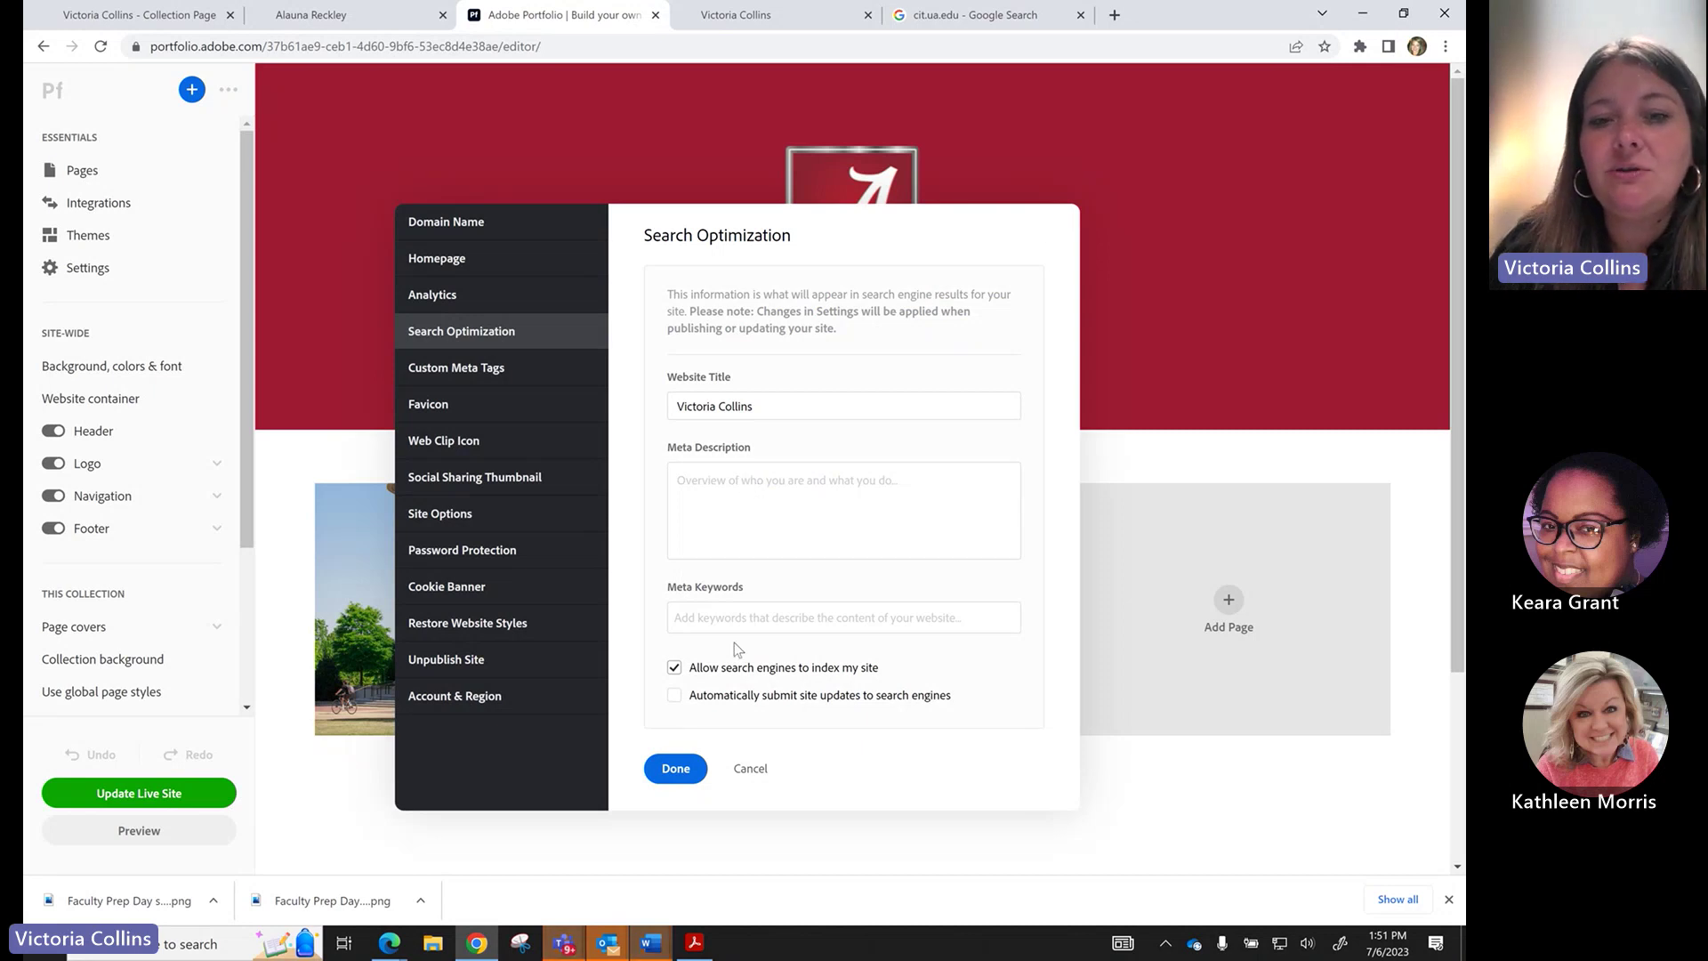
{"action": "left_click", "coordinate": [675, 668]}
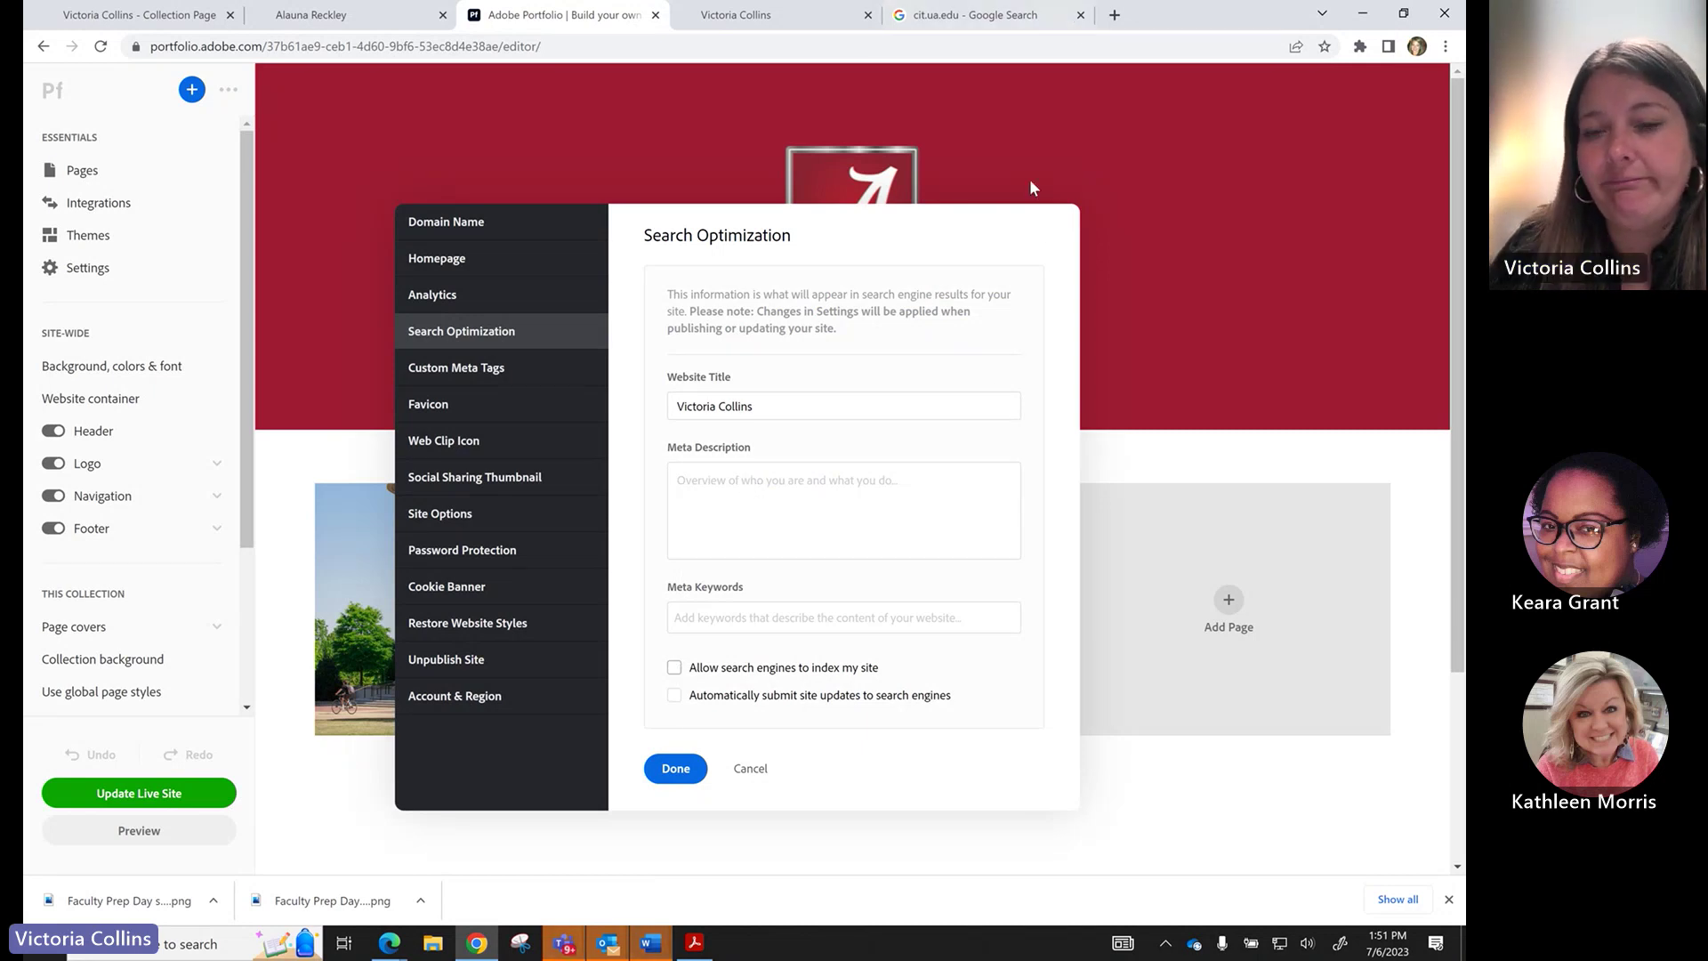
{"action": "left_click", "coordinate": [1114, 459]}
{"action": "key", "text": "alt+Tab"}
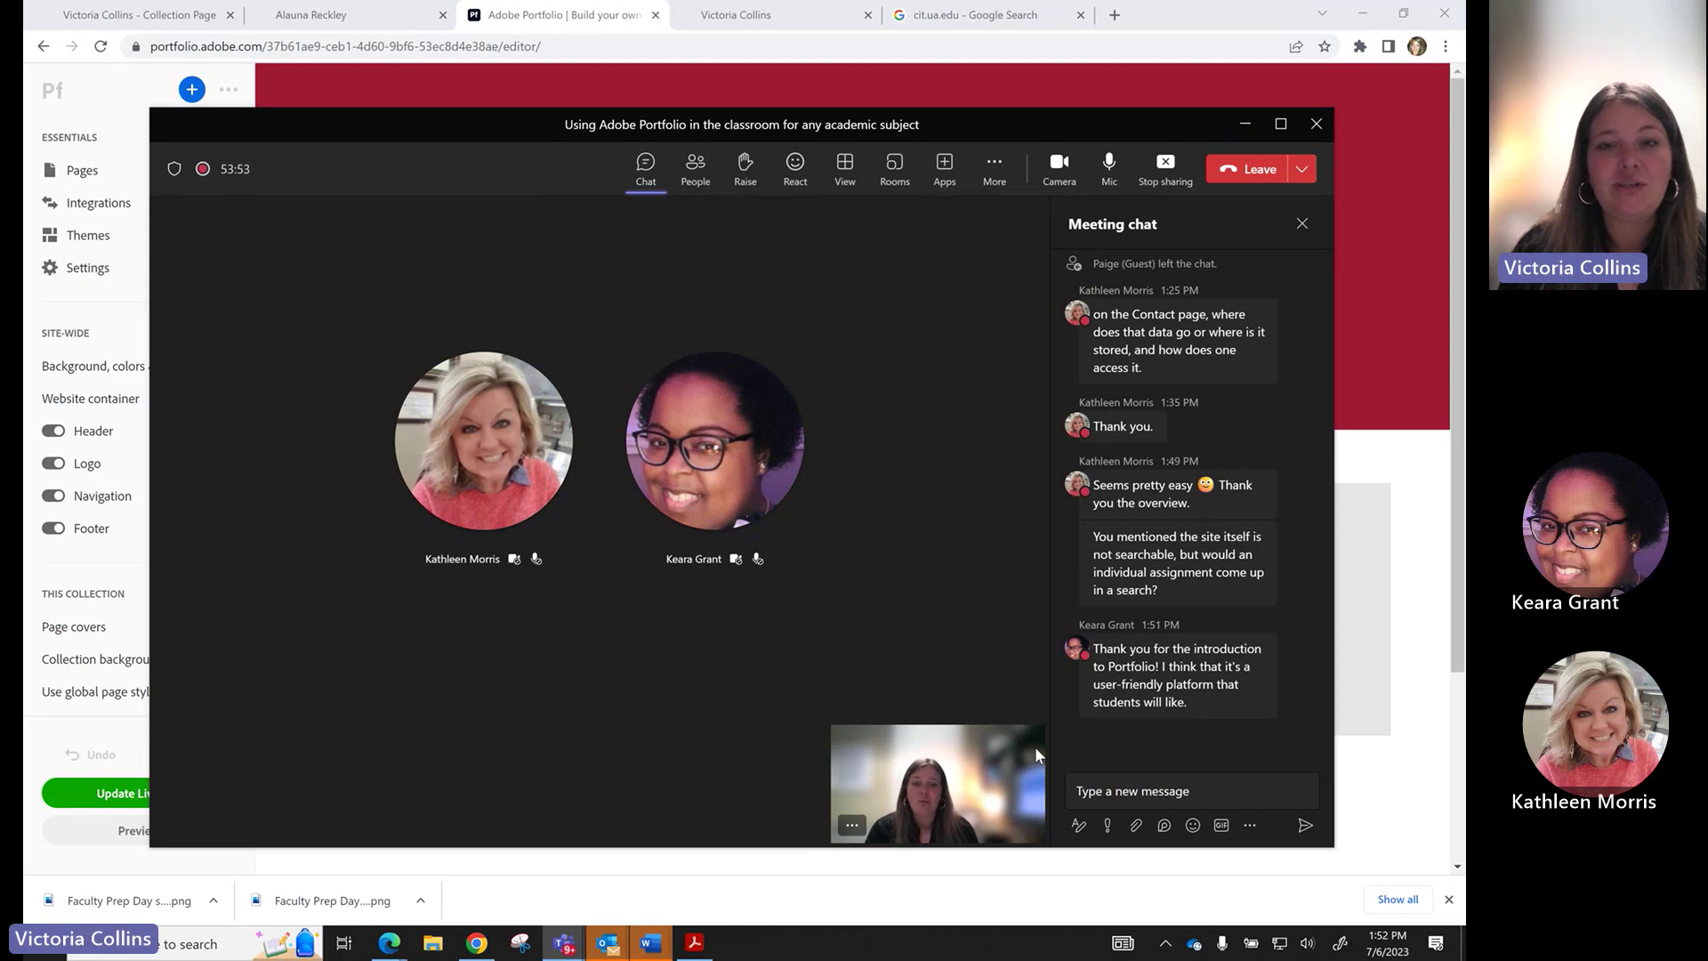
Send your university e-mail address as a chat message, fixing a typo, then end the screen share.
{"action": "left_click", "coordinate": [1127, 796]}
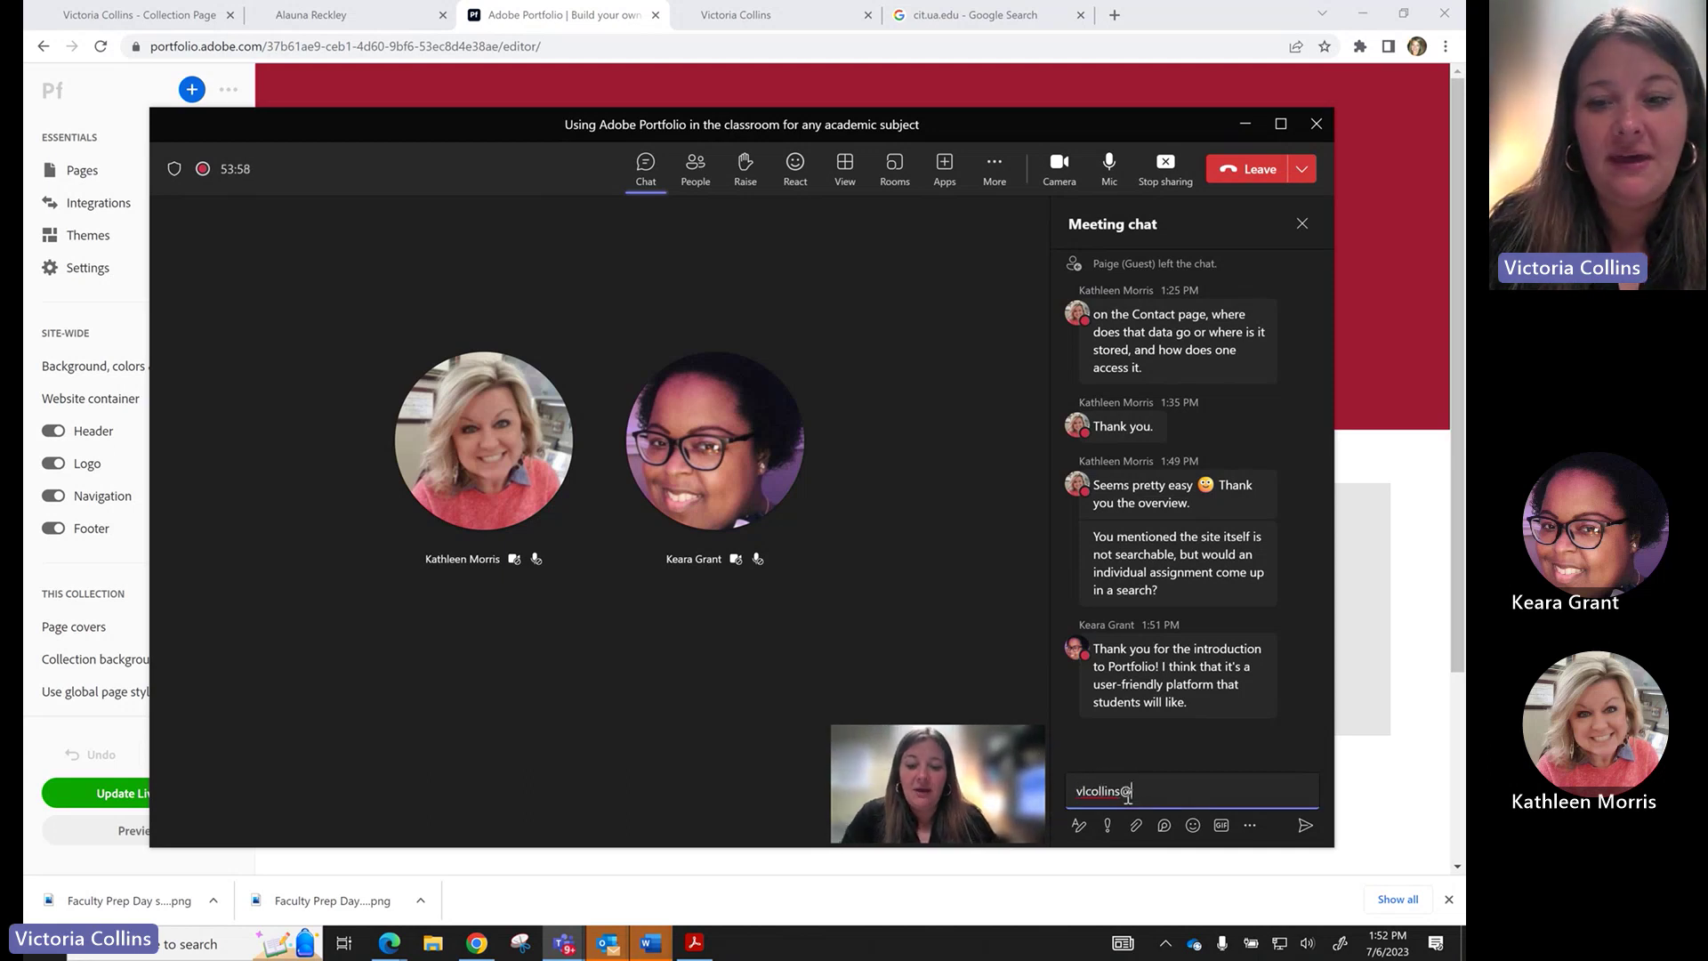
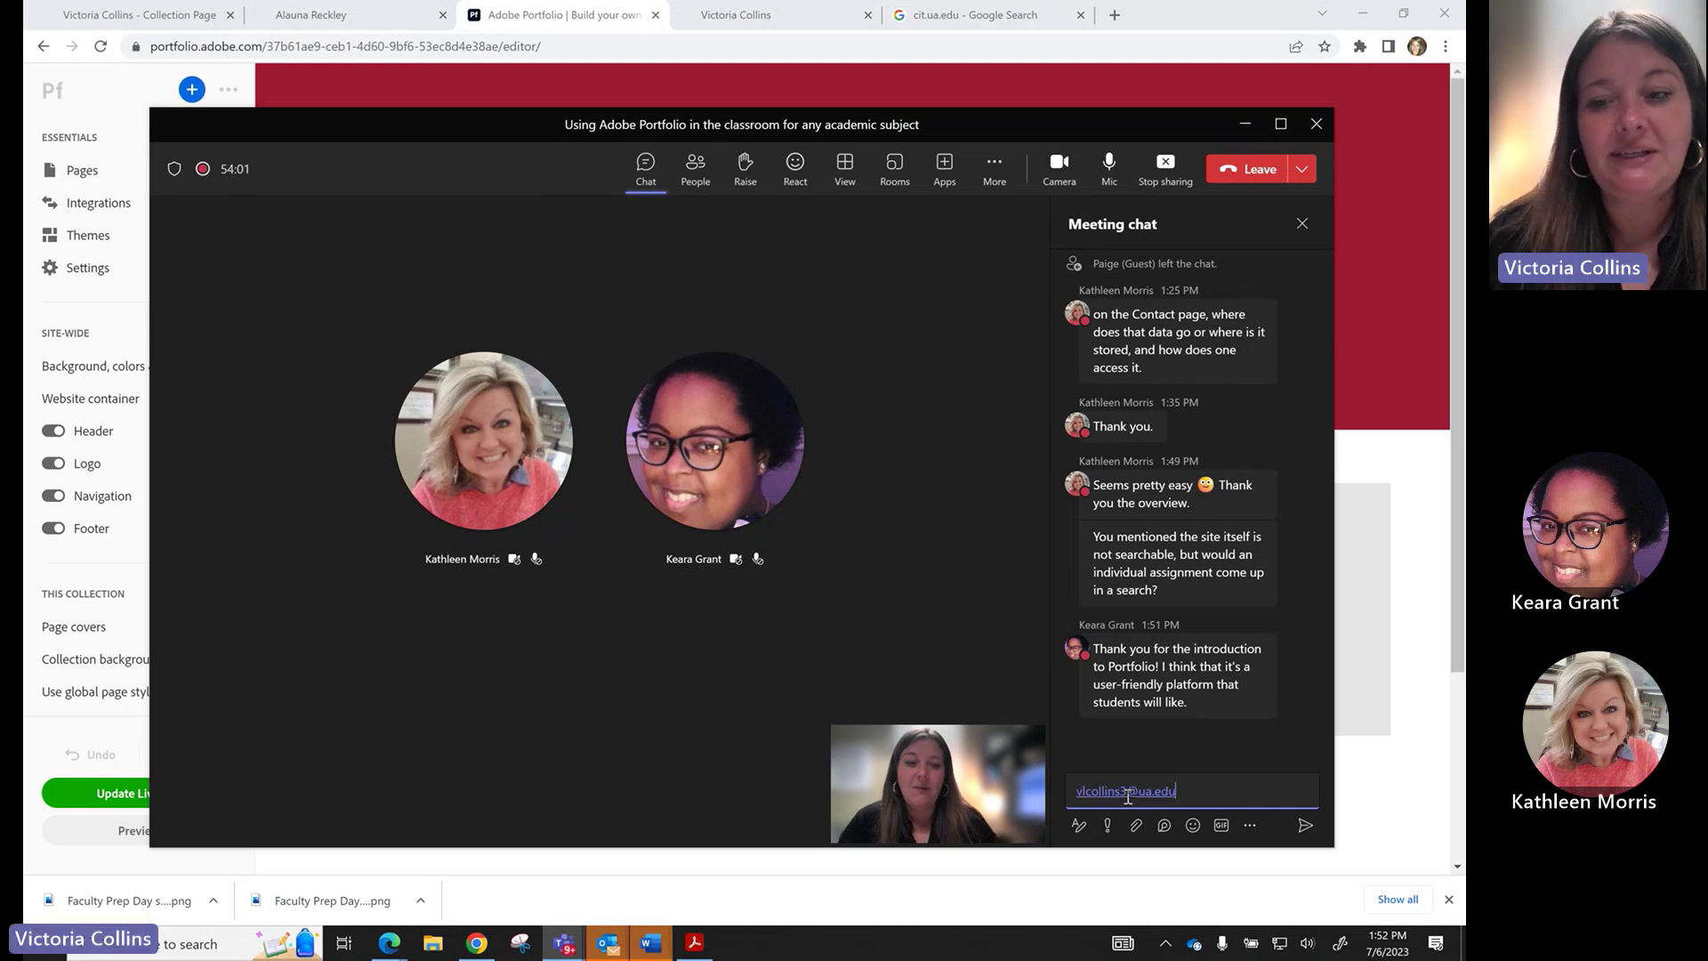
{"action": "key", "text": "Return"}
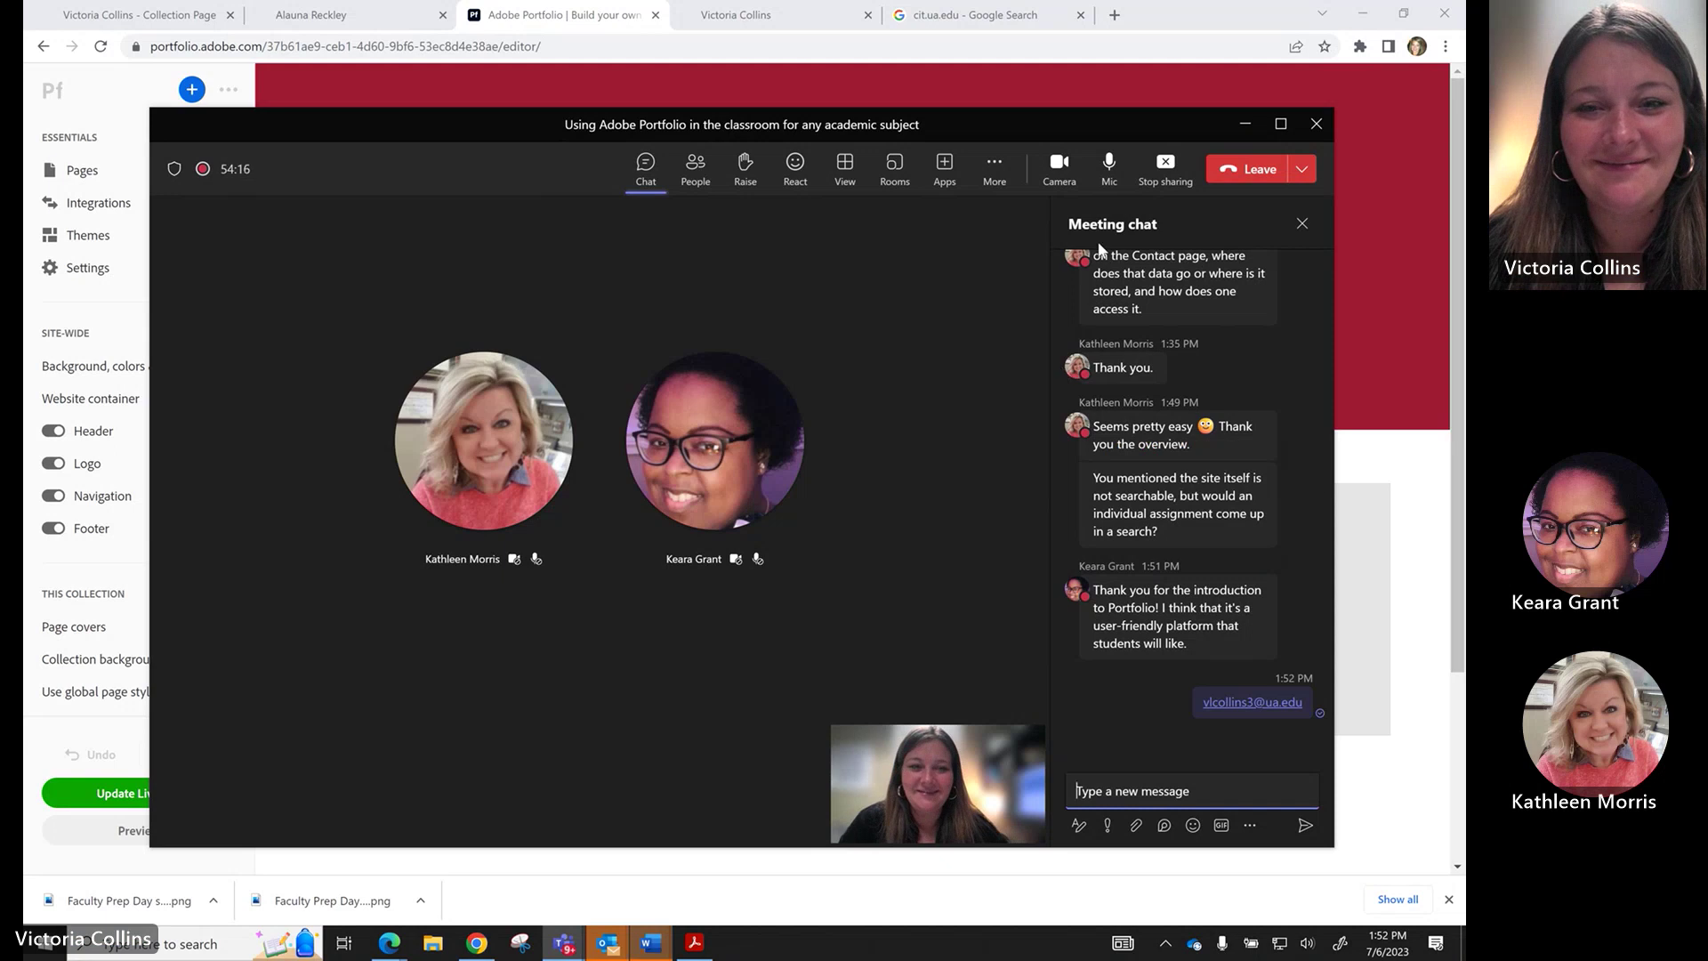
{"action": "left_click", "coordinate": [1166, 165]}
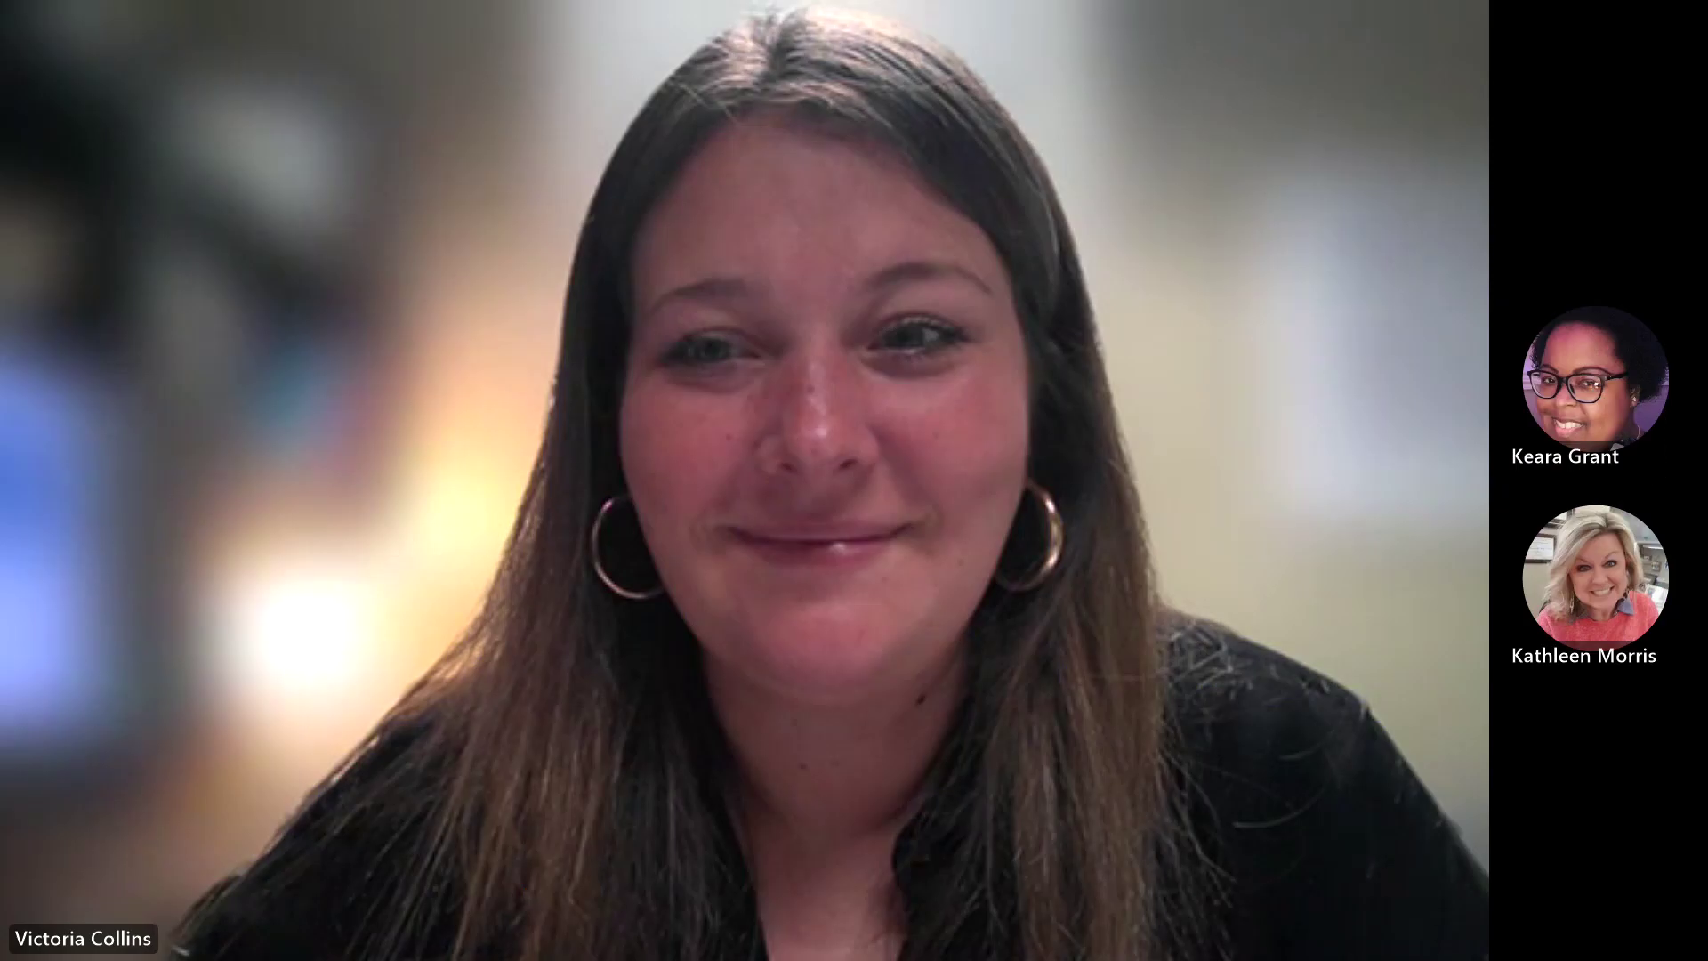